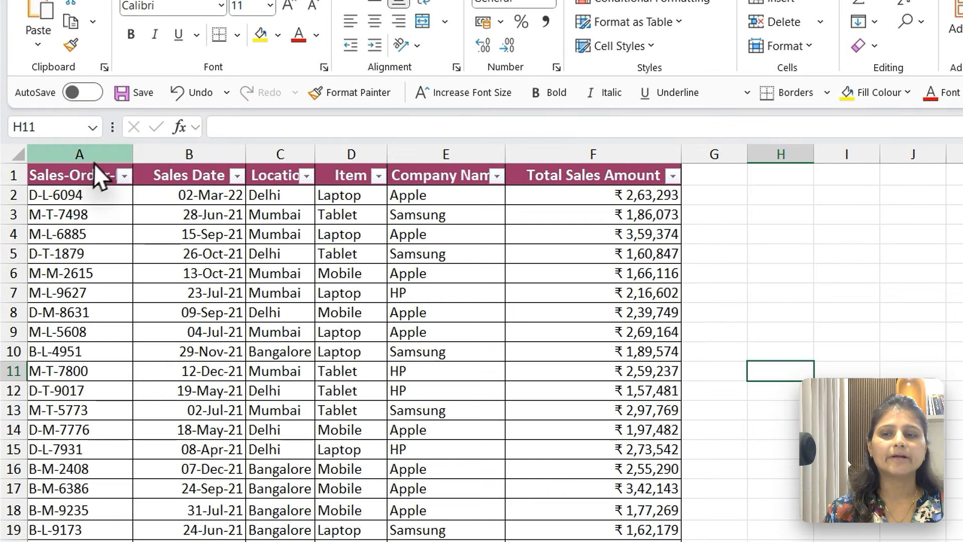
# AutoFit the column widths of the entire sales table.
pyautogui.click(124, 260)
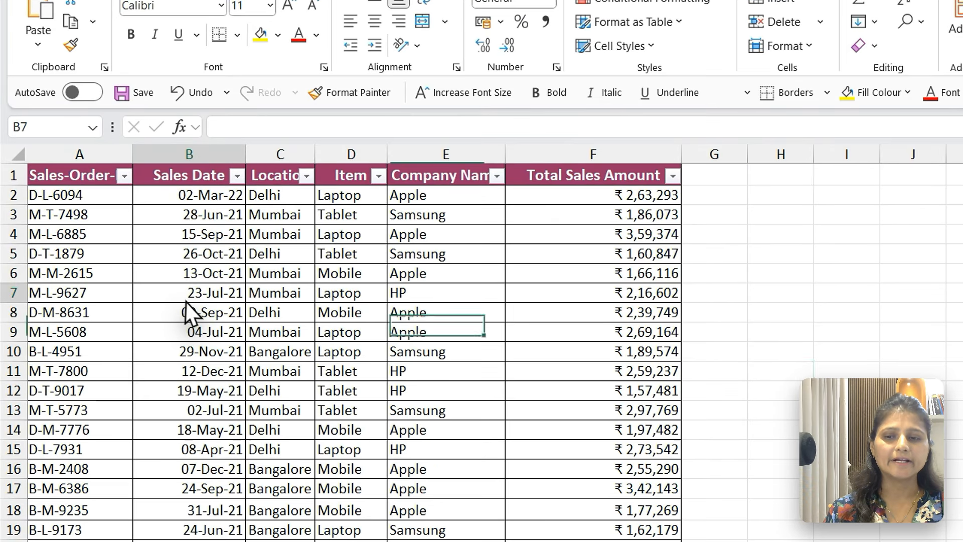
pyautogui.hotkey('ctrl', 'a')
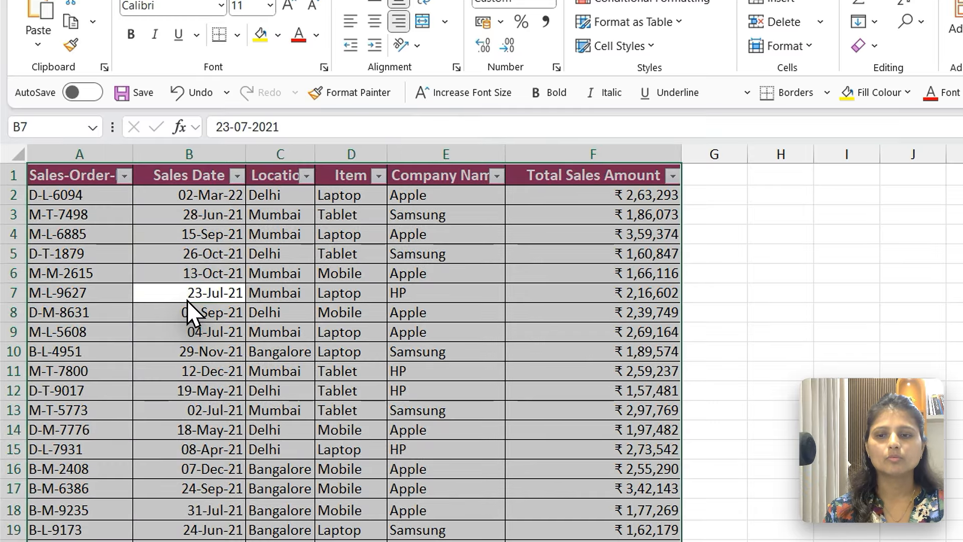
pyautogui.hotkey('alt', 'h')
pyautogui.press('o')
pyautogui.press('i')
pyautogui.click(499, 234)
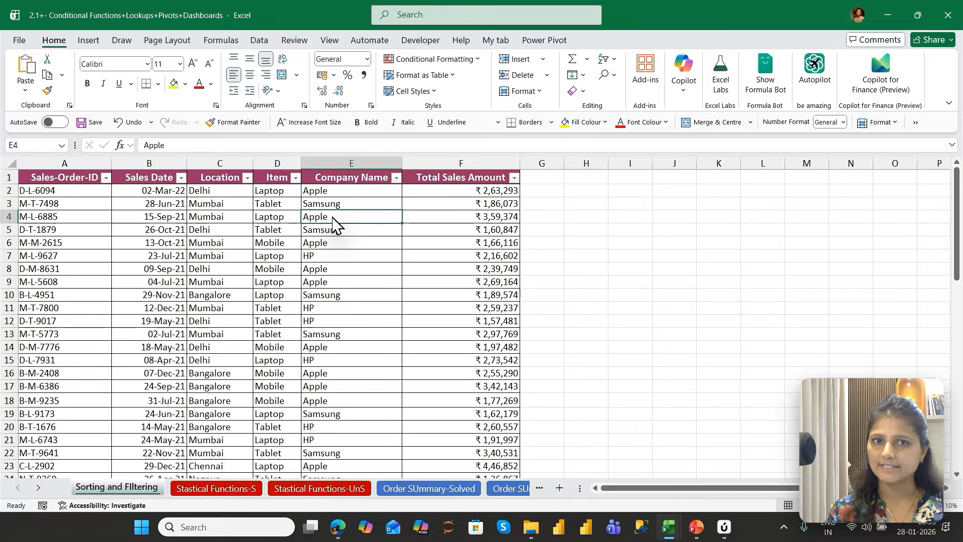
# Turn off the sales table's filter, select the header row A1:F1 for reference, and turn the filter back on.
pyautogui.hotkey('ctrl', 'shift', 'l')
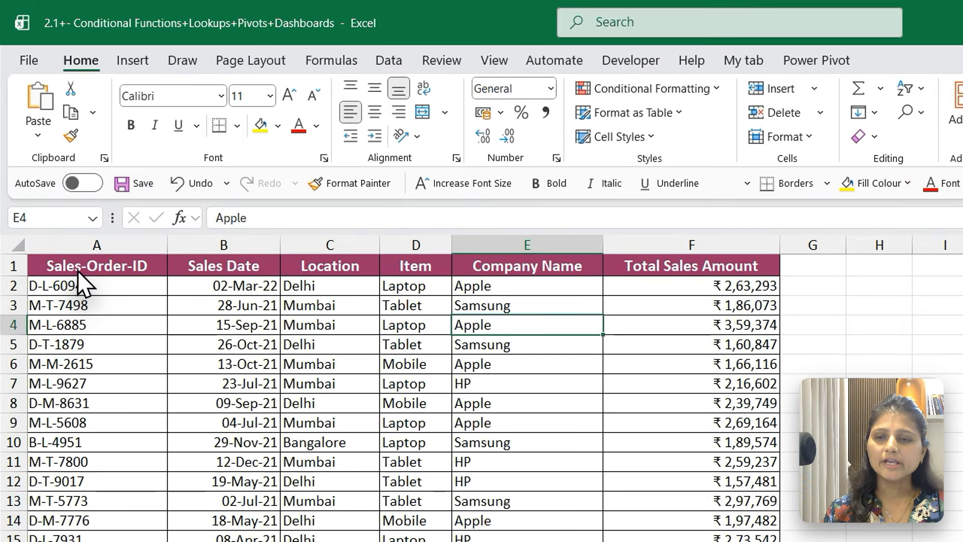
pyautogui.moveTo(53, 182); pyautogui.dragTo(335, 165)
pyautogui.moveTo(311, 248); pyautogui.dragTo(504, 264)
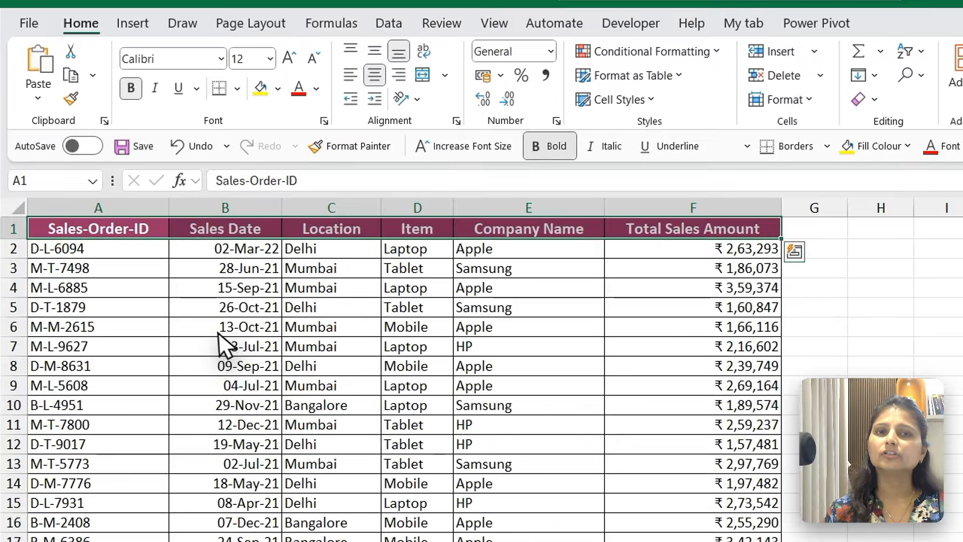
pyautogui.click(28, 367)
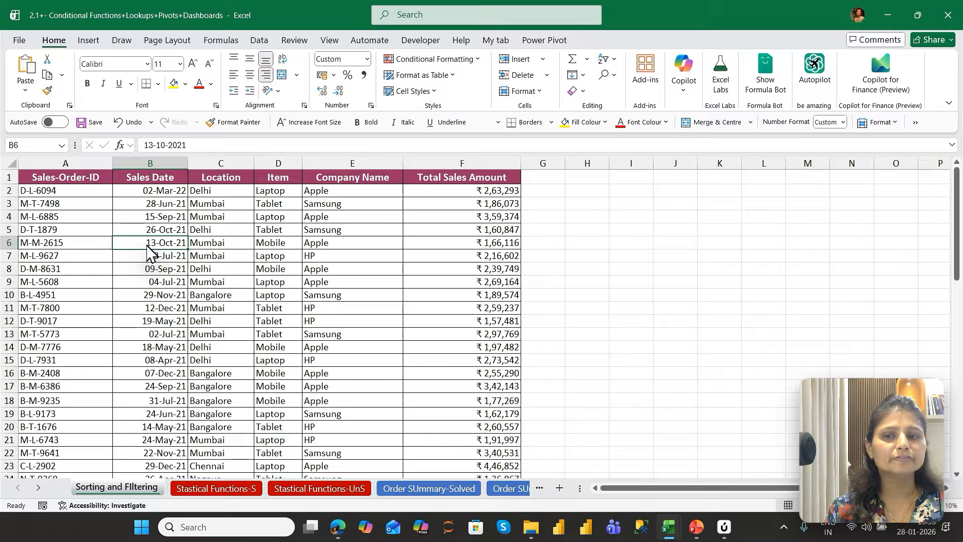
pyautogui.hotkey('ctrl', 'shift', 'l')
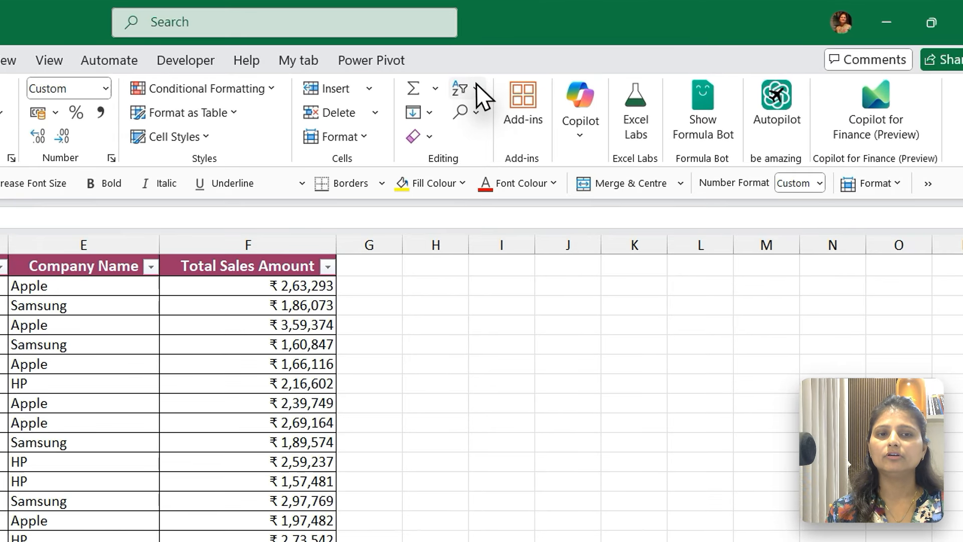
# Toggle the sales table's filter off and on again with the Sort & Filter command.
pyautogui.click(610, 59)
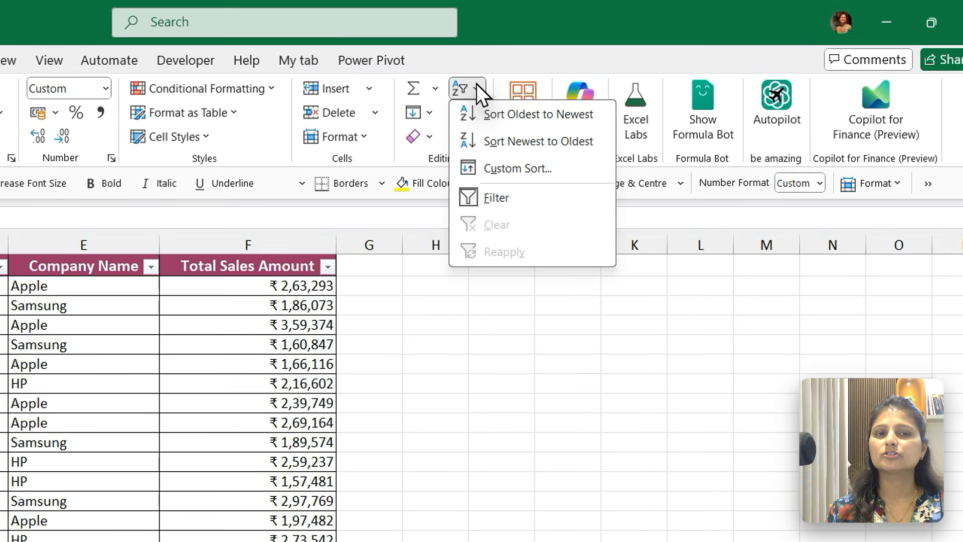
pyautogui.click(499, 203)
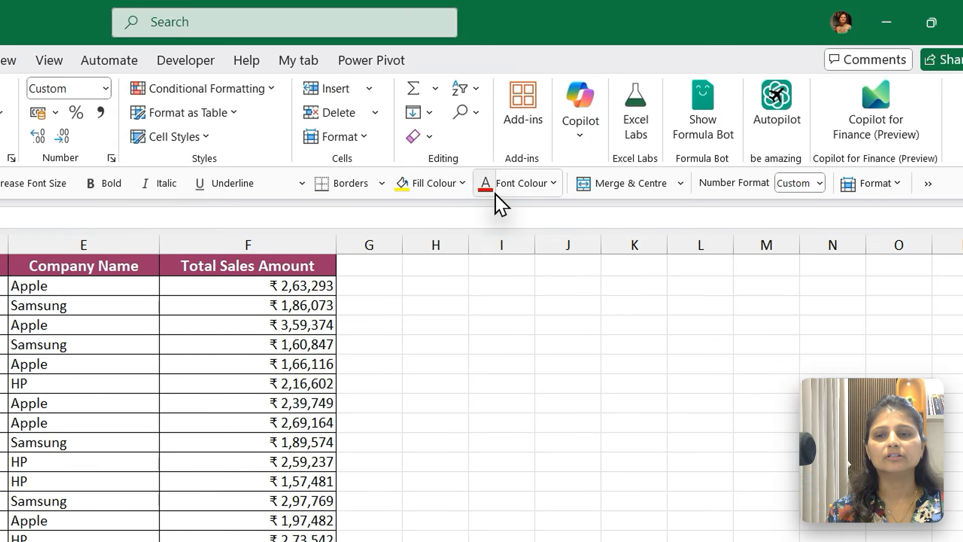
pyautogui.click(469, 91)
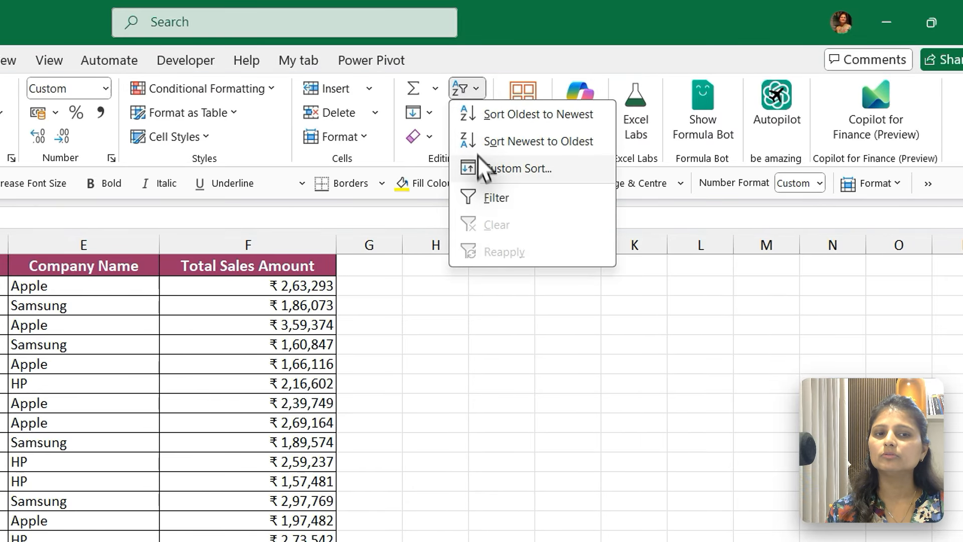
pyautogui.click(484, 197)
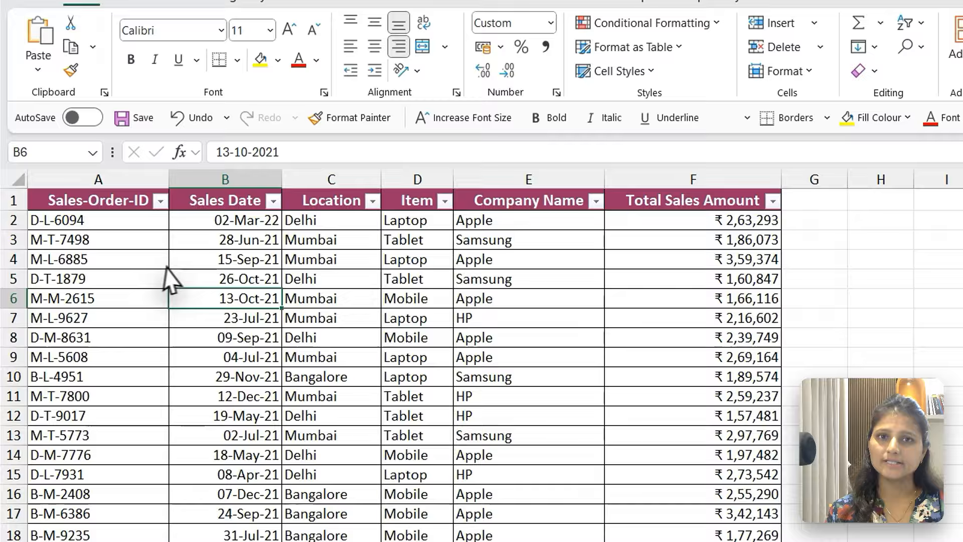
# Sort the table by Sales-Order-ID from A to Z, reverse it to Z to A, and return it to A to Z.
pyautogui.click(161, 201)
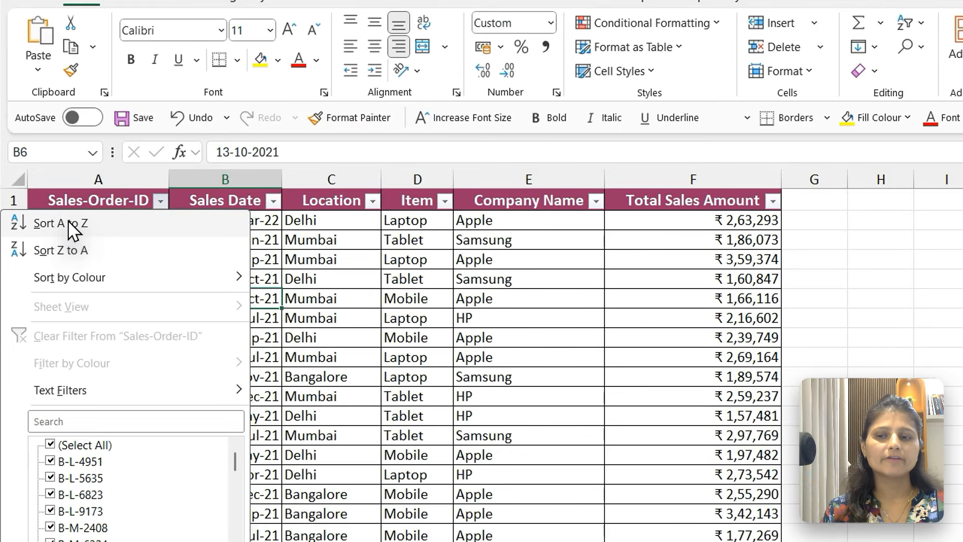
pyautogui.click(46, 192)
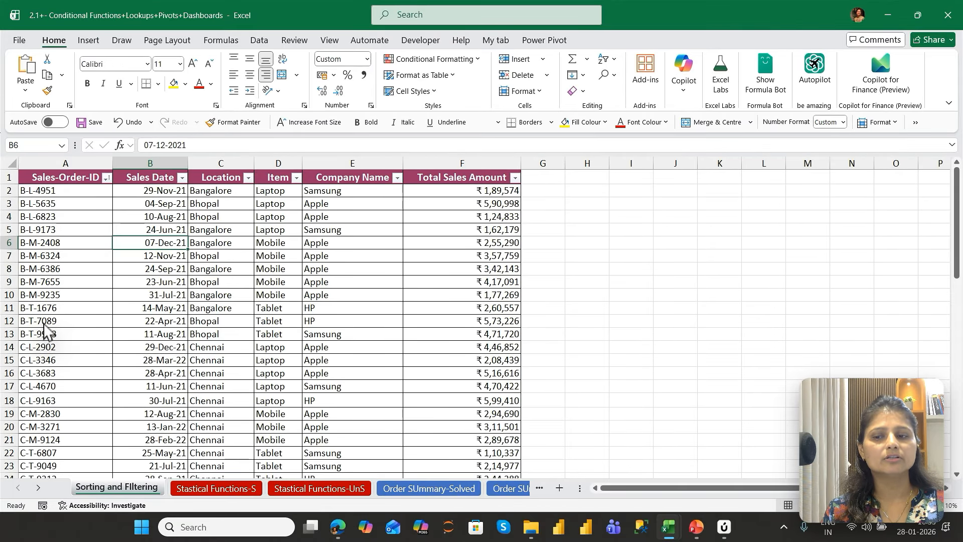
pyautogui.click(105, 177)
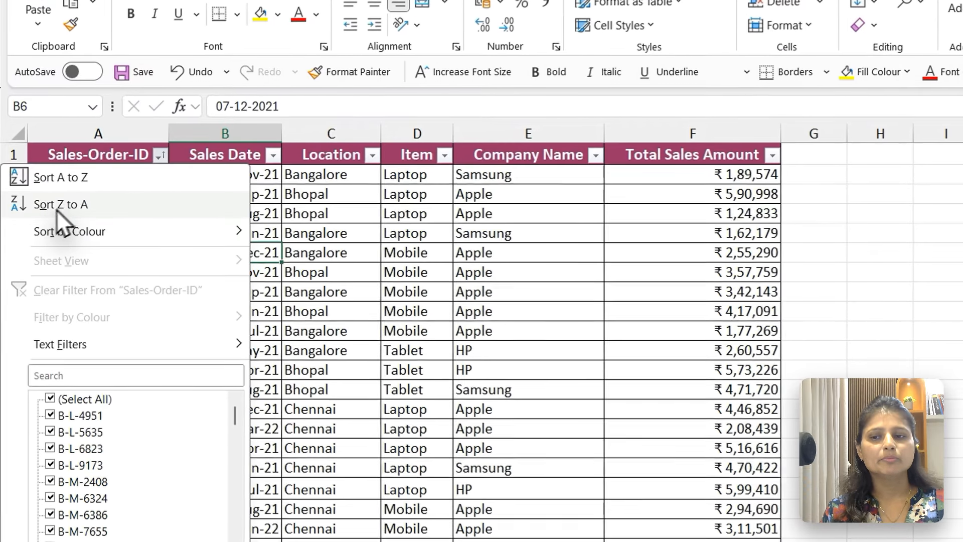
pyautogui.click(32, 211)
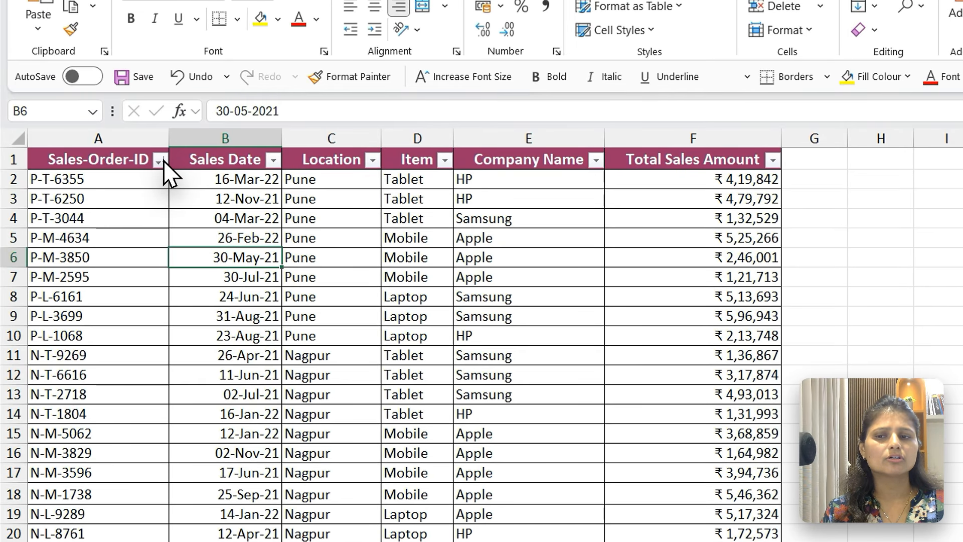
pyautogui.click(163, 160)
pyautogui.click(43, 181)
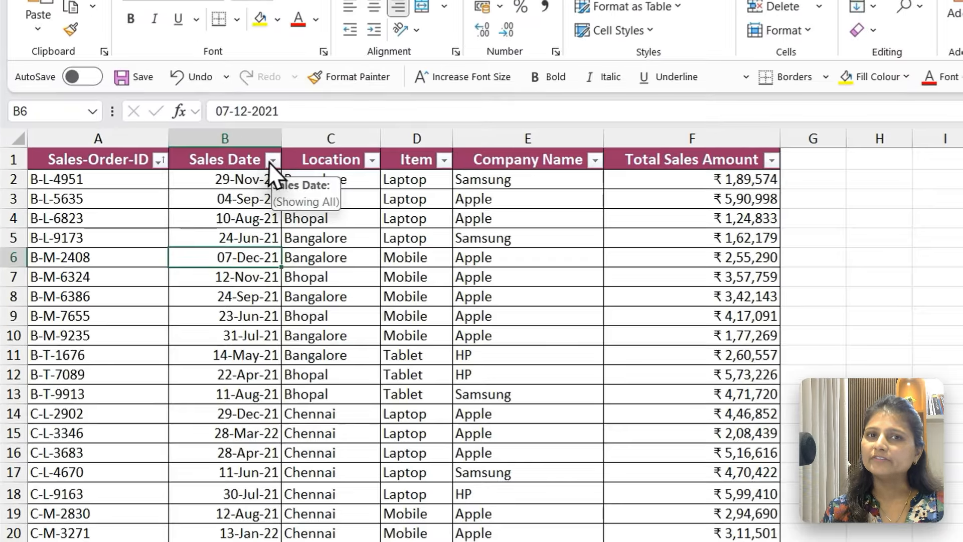
# Sort the table by Sales Date from oldest to newest, reverse it to newest to oldest, and return it to oldest to newest.
pyautogui.click(183, 177)
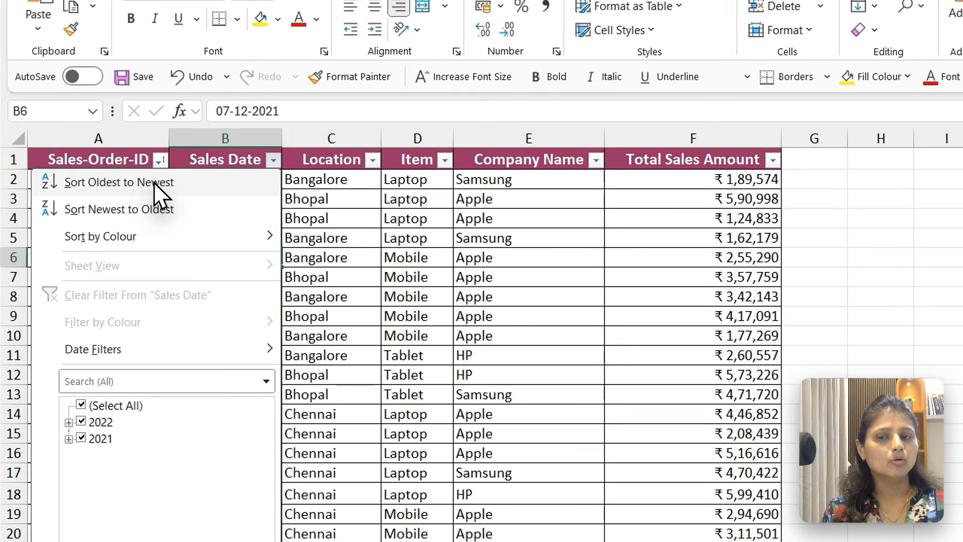
pyautogui.click(104, 195)
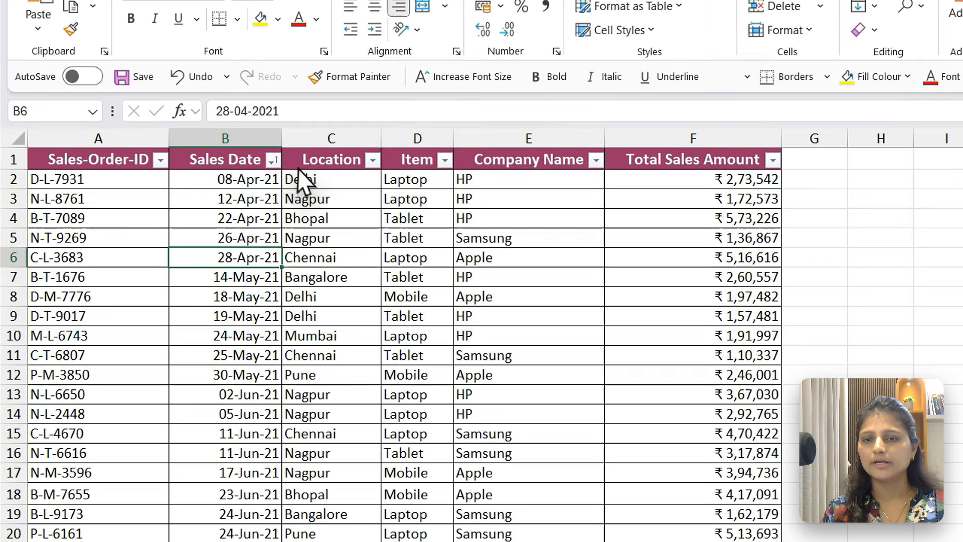
pyautogui.click(279, 161)
pyautogui.click(149, 213)
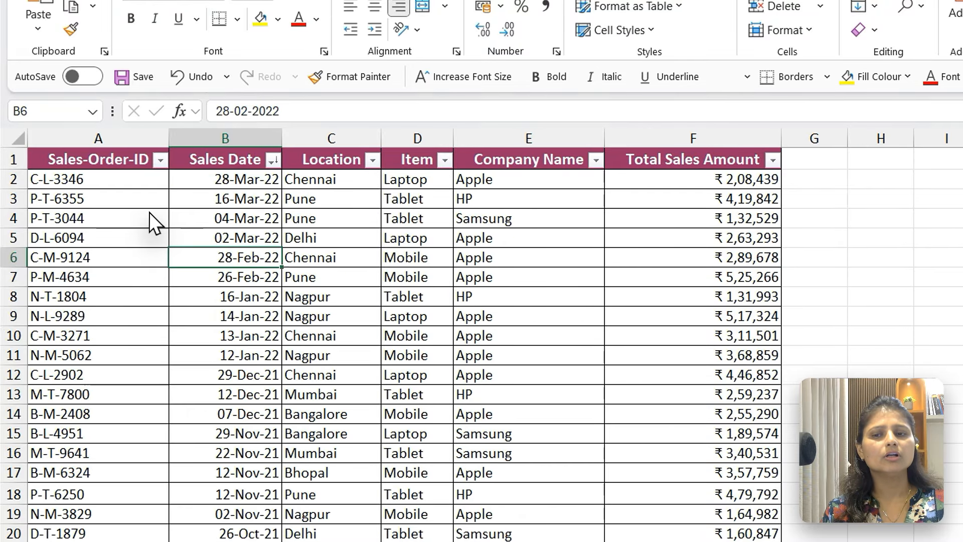
pyautogui.click(271, 166)
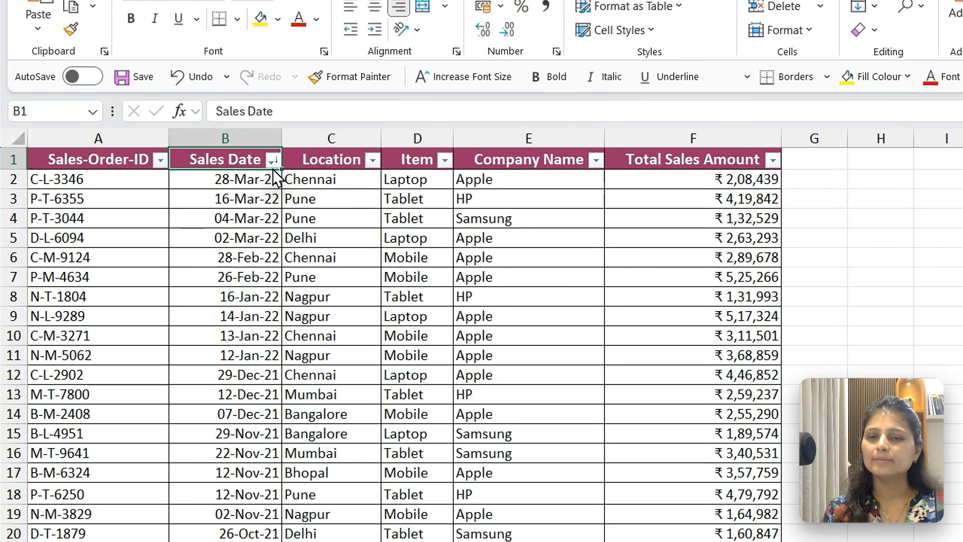
pyautogui.click(273, 160)
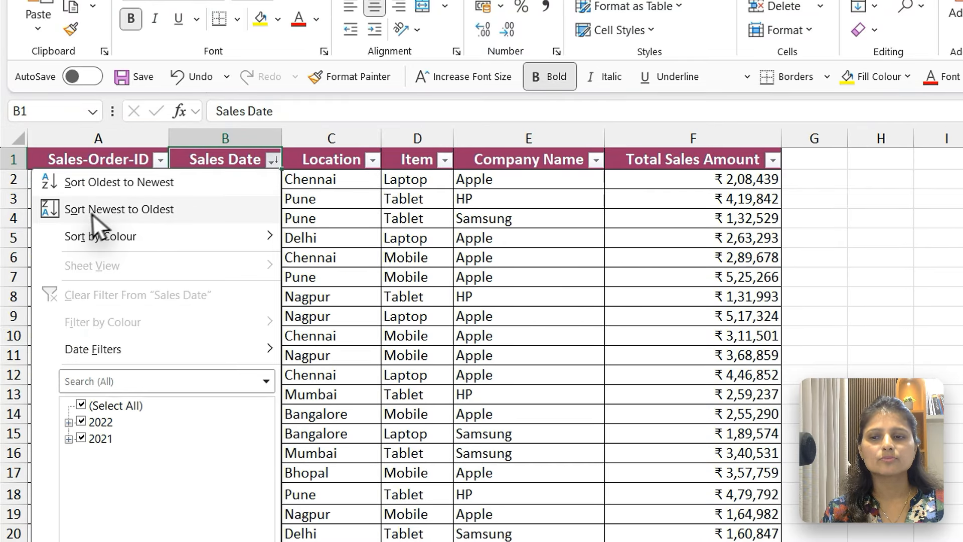
pyautogui.click(92, 183)
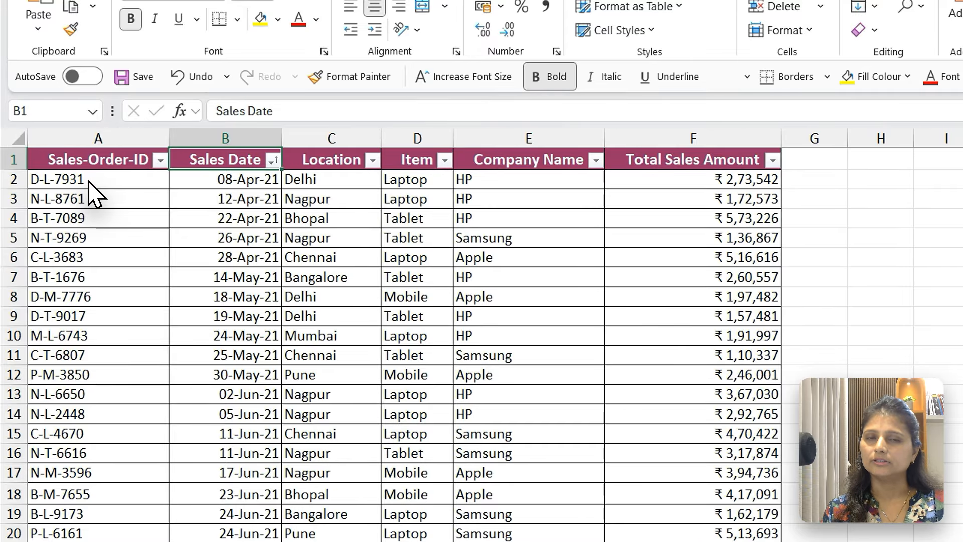
# Sort the table by Location from A to Z and check the order down to the last row.
pyautogui.click(374, 160)
pyautogui.click(197, 182)
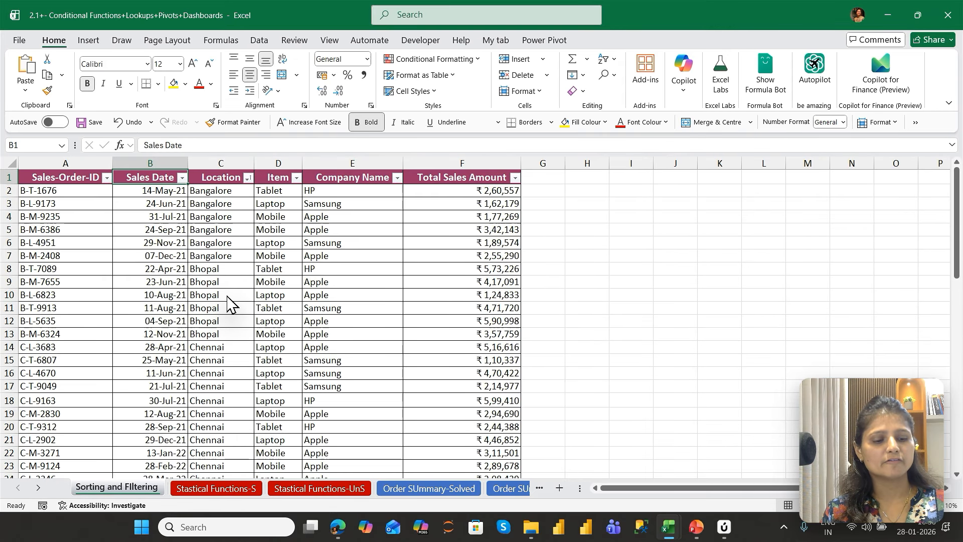
pyautogui.press('pagedown')
pyautogui.press('pagedown')
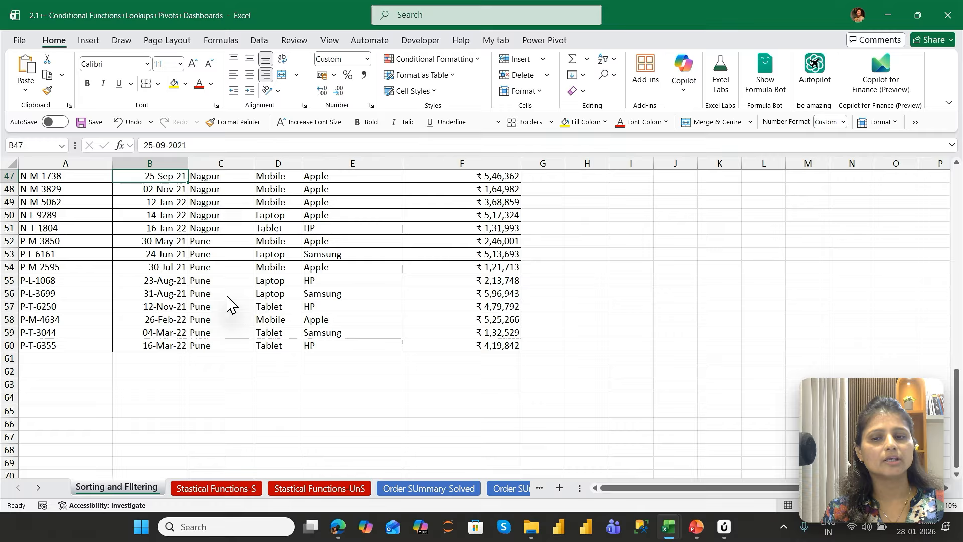
pyautogui.hotkey('ctrl', 'Up')
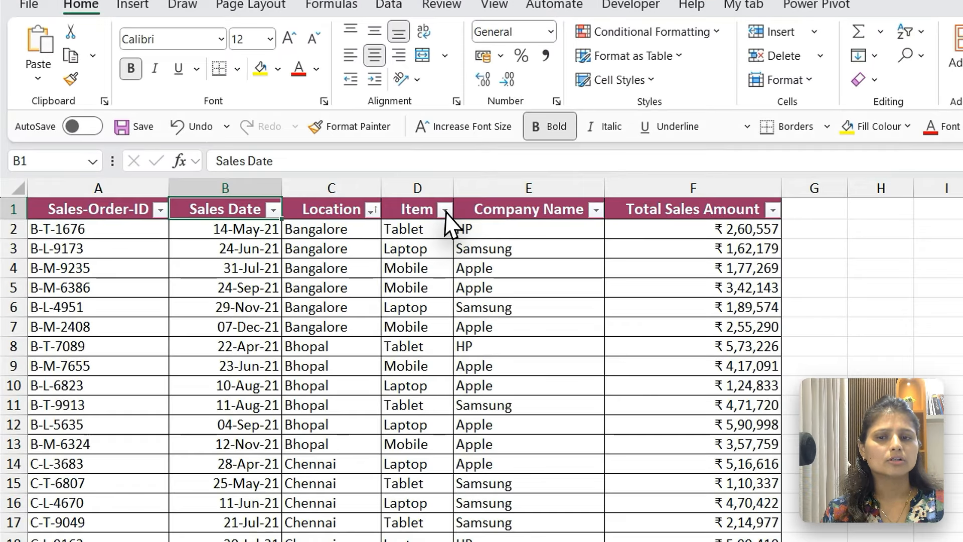
# Sort the table by Item from A to Z and check the order down to the last row.
pyautogui.click(446, 210)
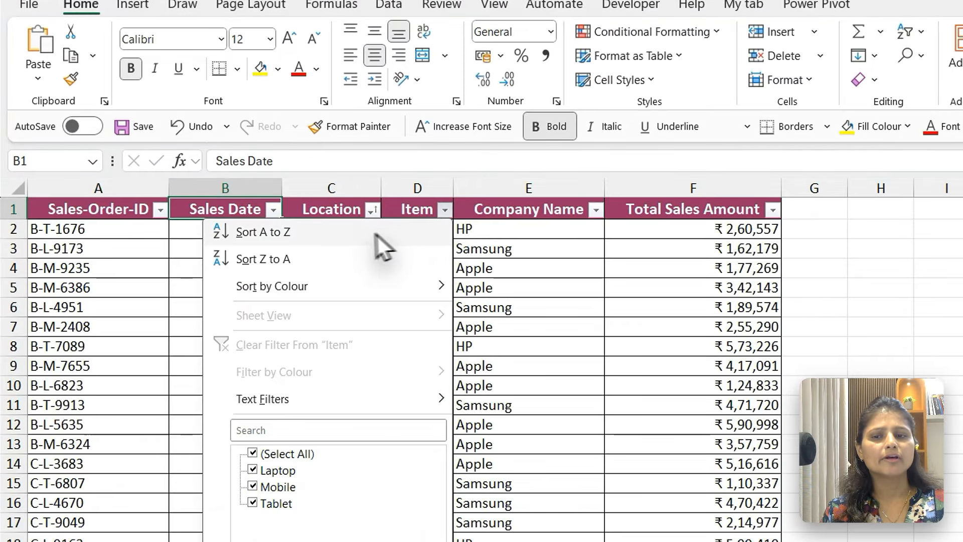
pyautogui.click(279, 232)
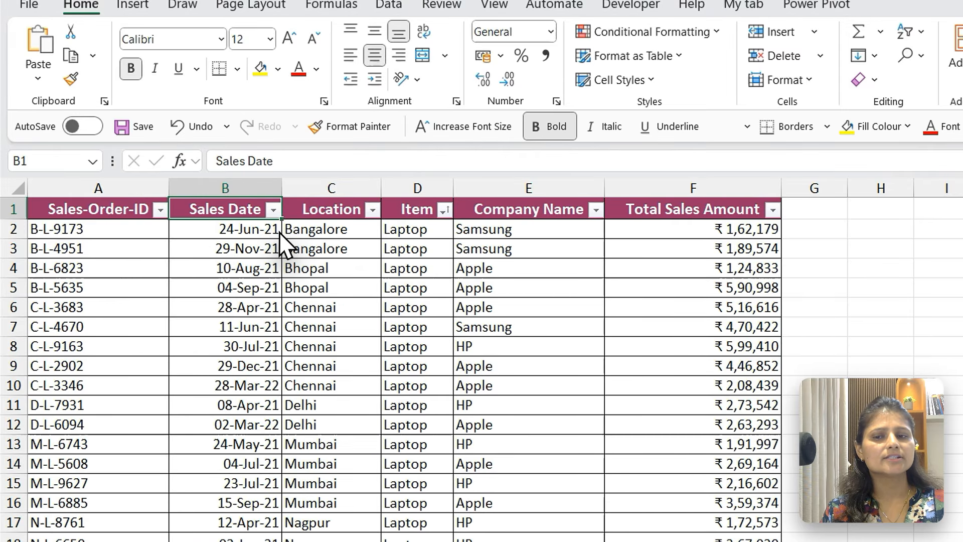
pyautogui.click(408, 351)
pyautogui.press('pagedown')
pyautogui.press('pagedown')
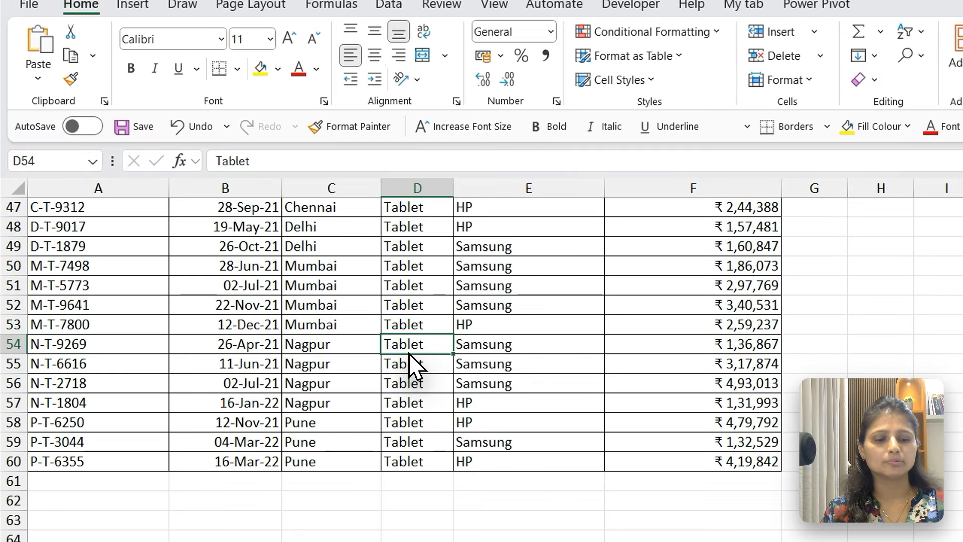
pyautogui.press('pageup')
pyautogui.press('pageup')
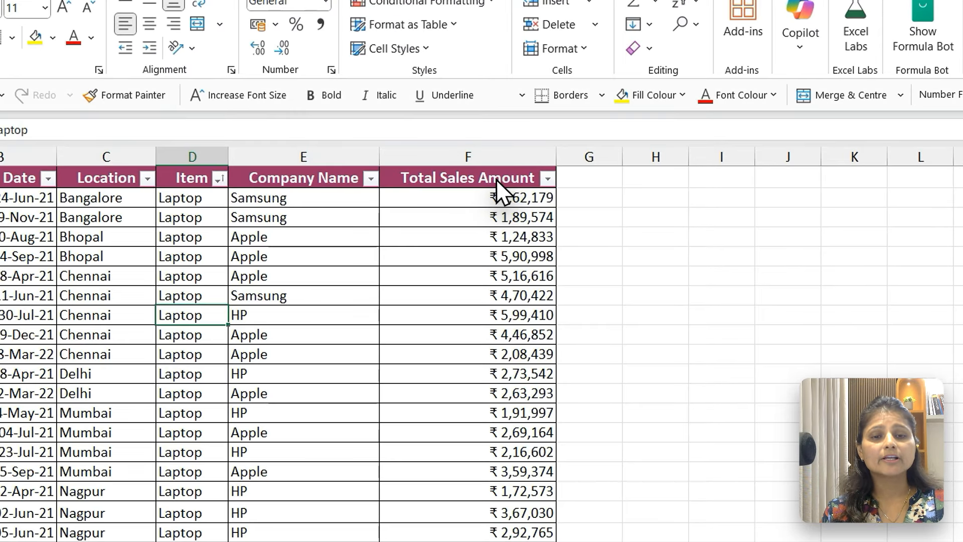
# Sort the table by Total Sales Amount from smallest to largest, reverse it to largest to smallest, and return it to smallest to largest.
pyautogui.click(496, 179)
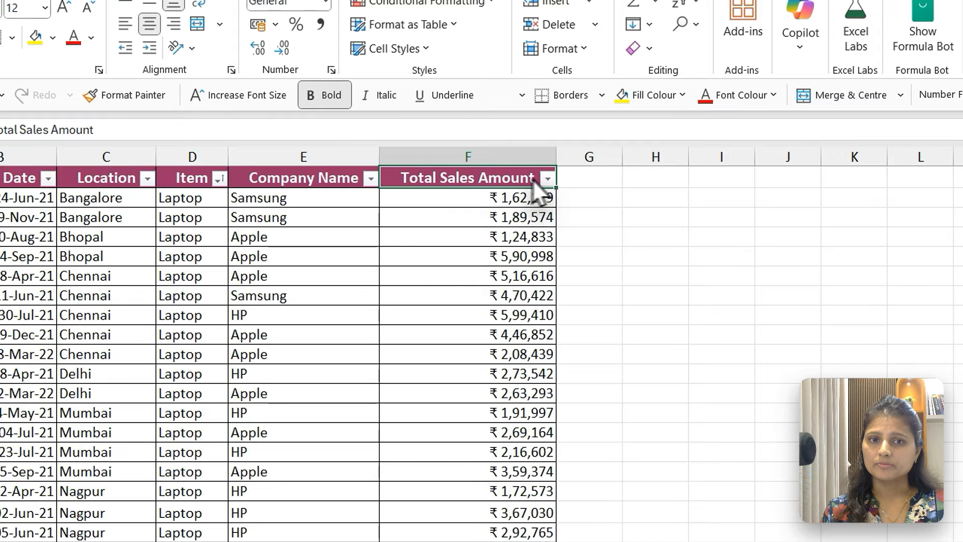
pyautogui.click(547, 178)
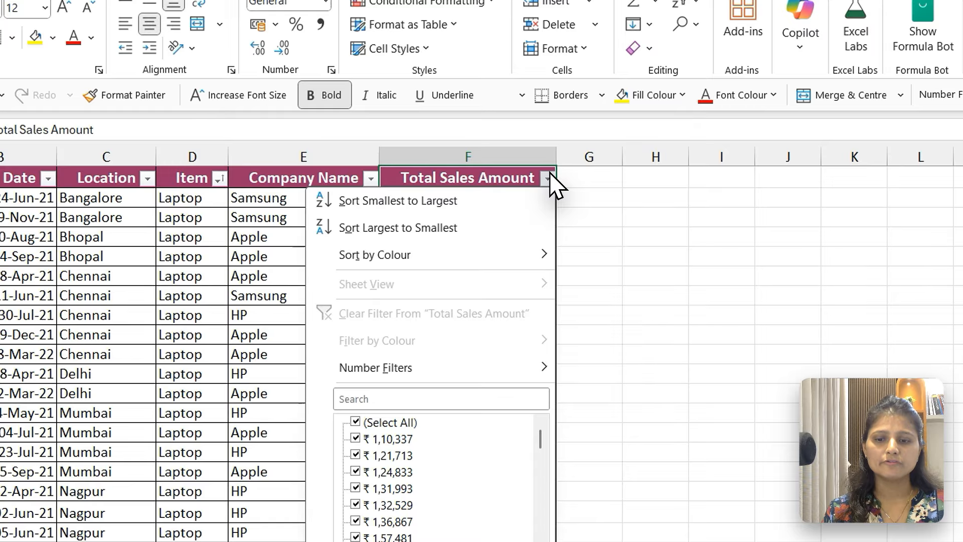
pyautogui.click(433, 200)
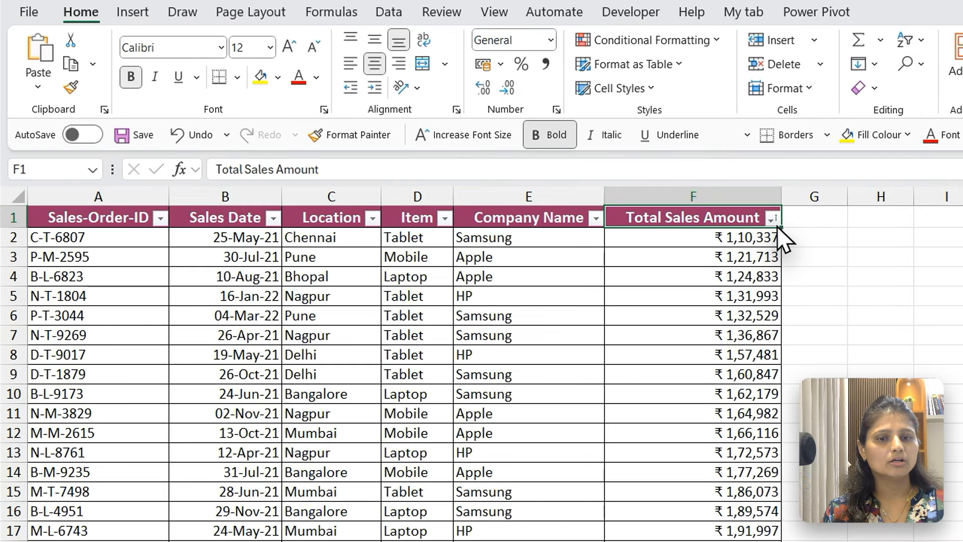
pyautogui.click(547, 179)
pyautogui.click(592, 274)
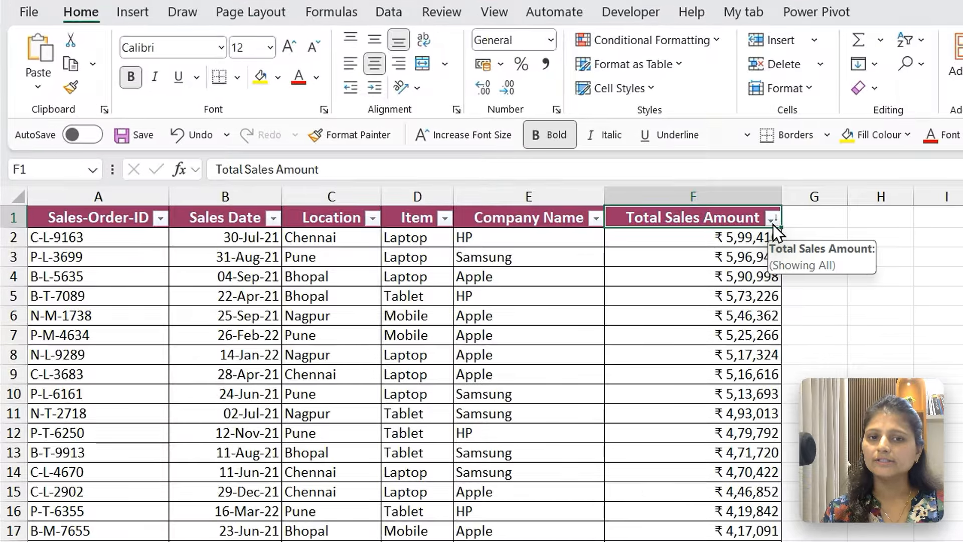
pyautogui.click(773, 224)
pyautogui.click(646, 240)
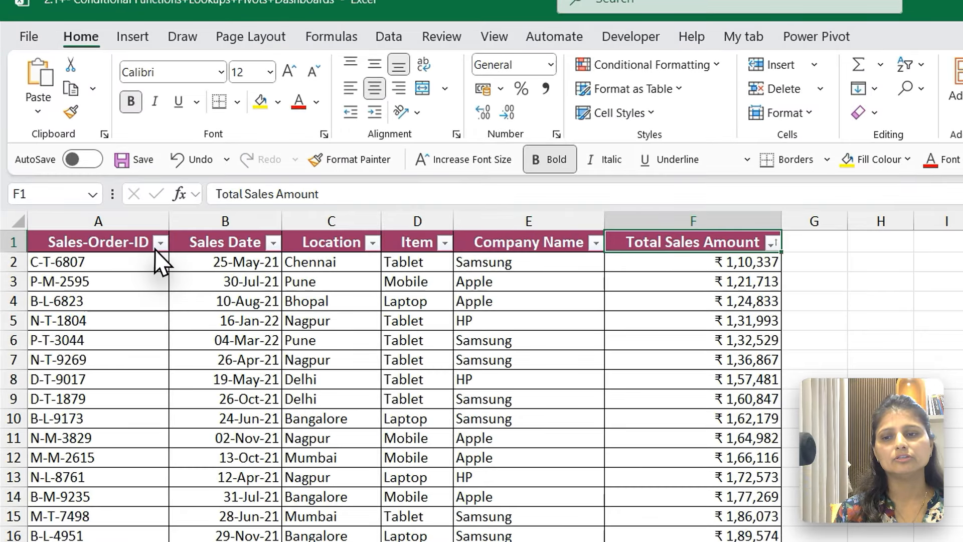
# Sort the table by Sales-Order-ID in ascending A to Z order.
pyautogui.click(106, 179)
pyautogui.click(75, 266)
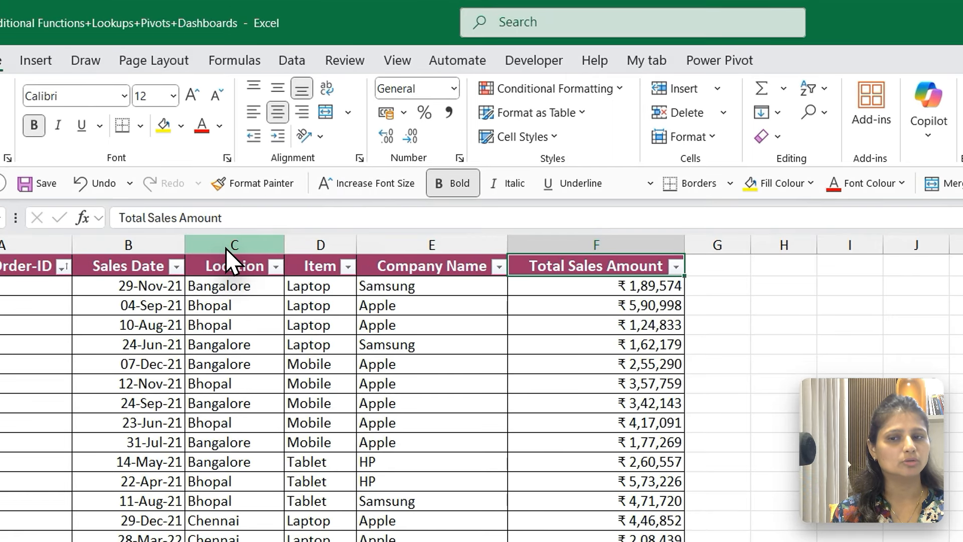
# Highlight the Location, Item, Company Name and Total Sales Amount columns one after another.
pyautogui.click(226, 251)
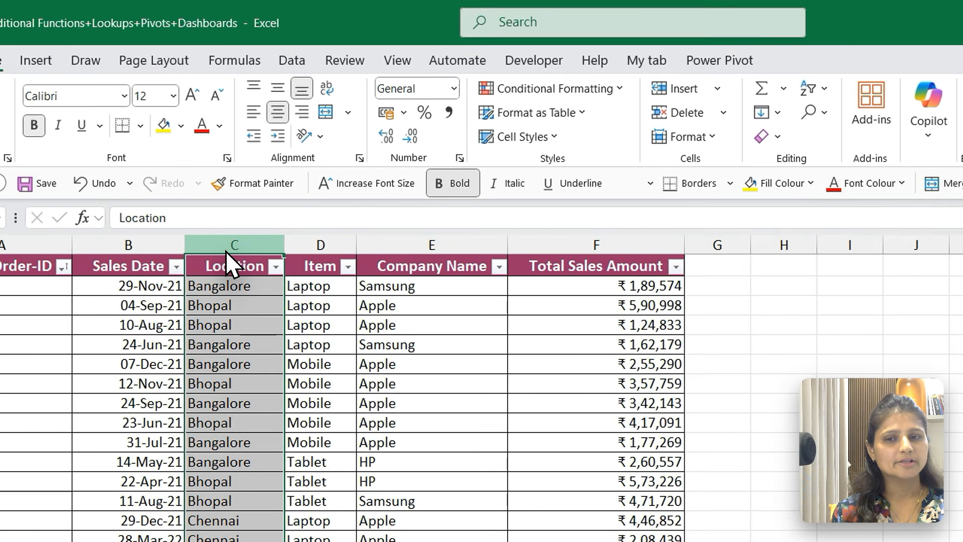
pyautogui.click(312, 245)
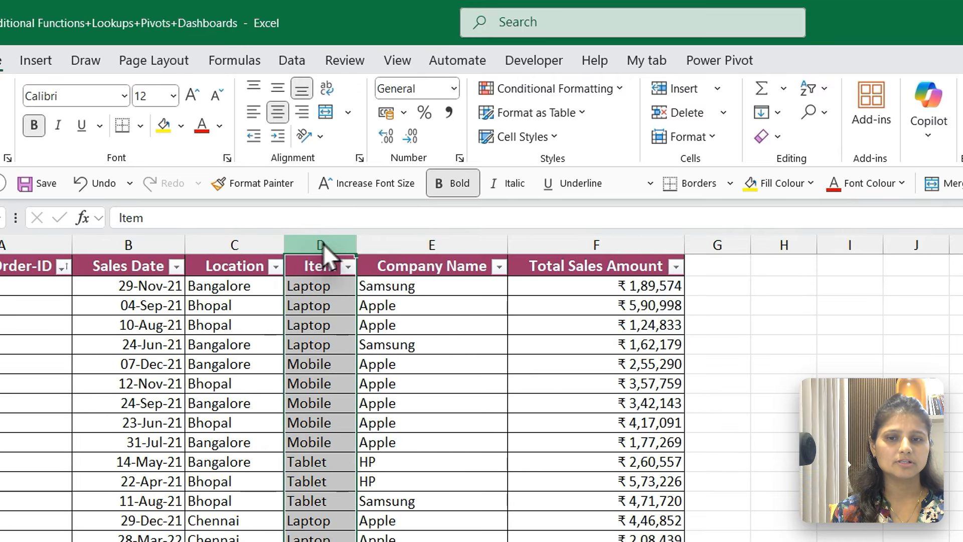
pyautogui.click(386, 245)
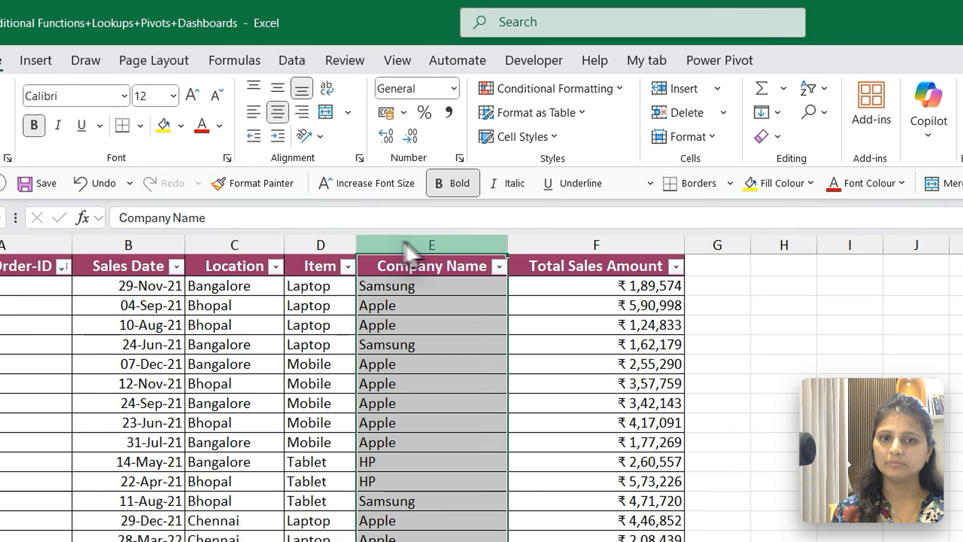
pyautogui.click(561, 246)
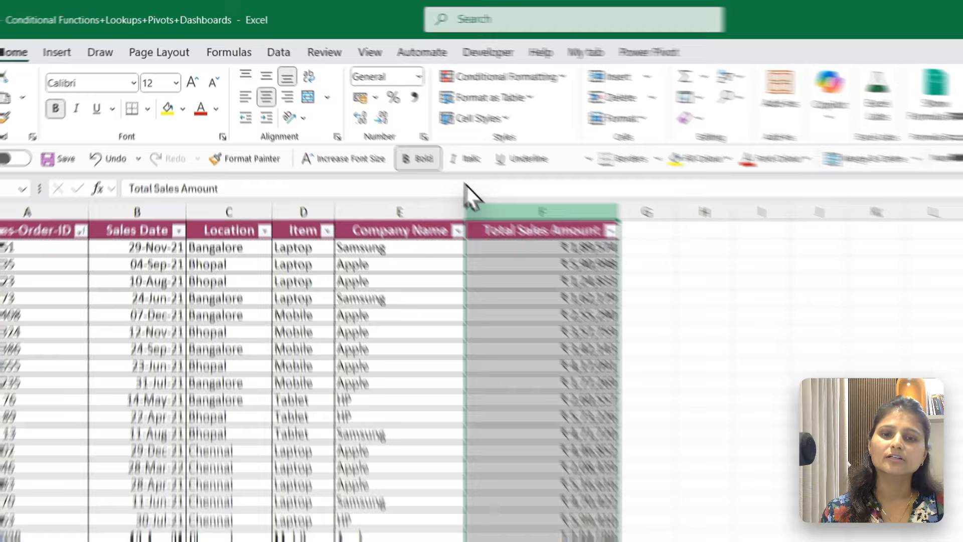
# Open a custom sort for the table and set its first level to Location, A to Z.
pyautogui.click(374, 178)
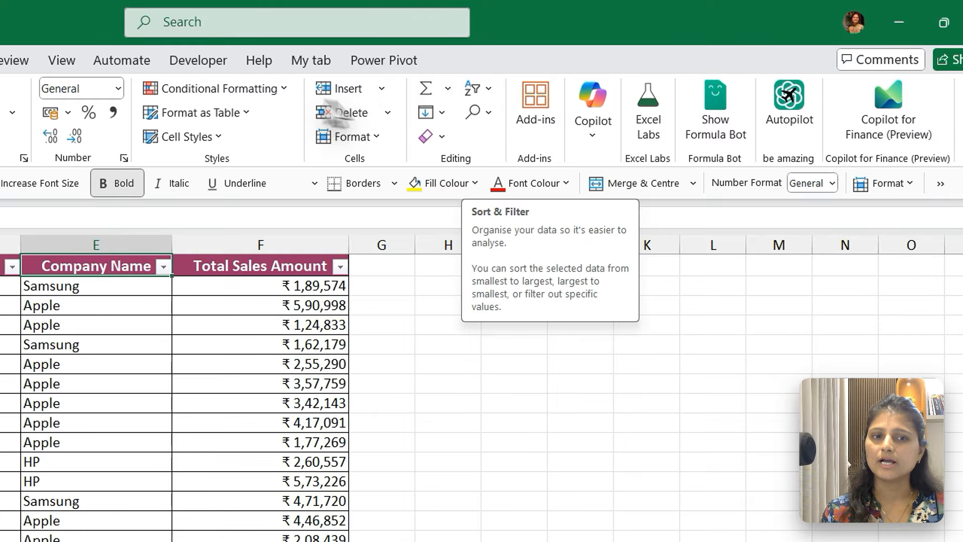
pyautogui.click(481, 89)
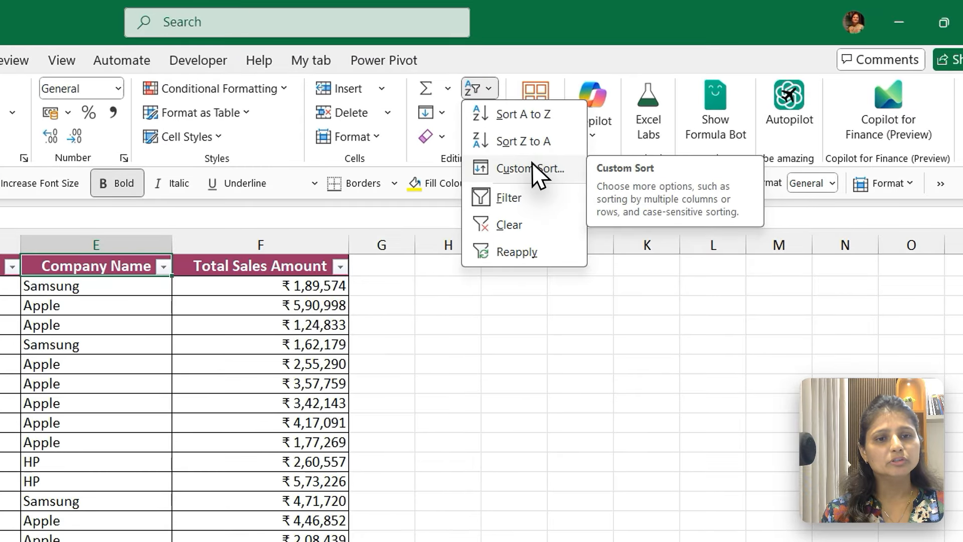
pyautogui.click(642, 111)
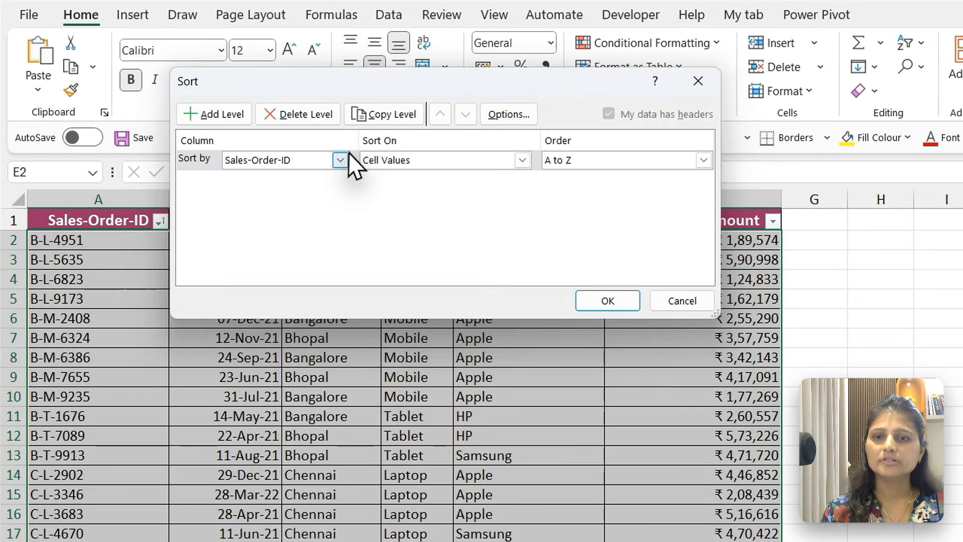
pyautogui.click(226, 137)
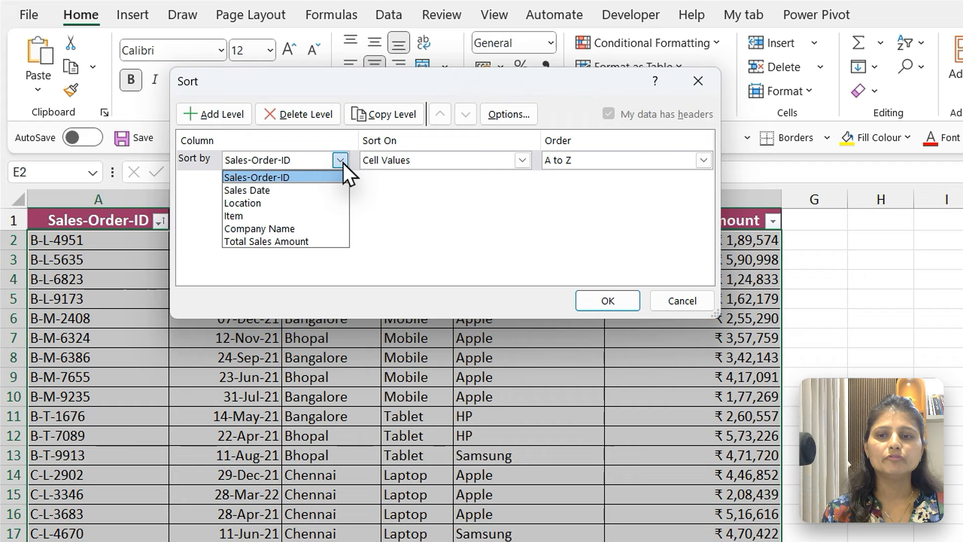
pyautogui.click(249, 204)
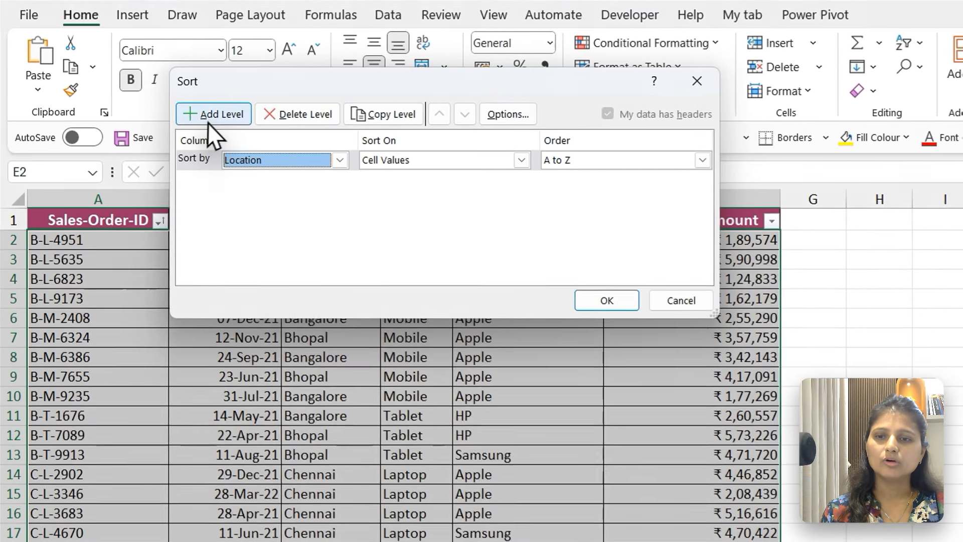
# Add Item and Company Name as the second and third sort levels, both A to Z on cell values.
pyautogui.click(147, 107)
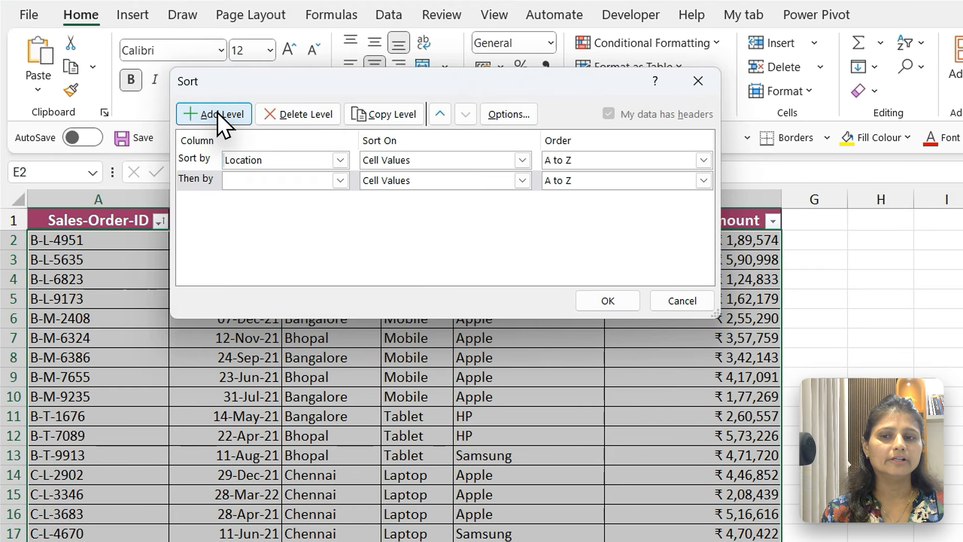
pyautogui.click(340, 180)
pyautogui.click(254, 238)
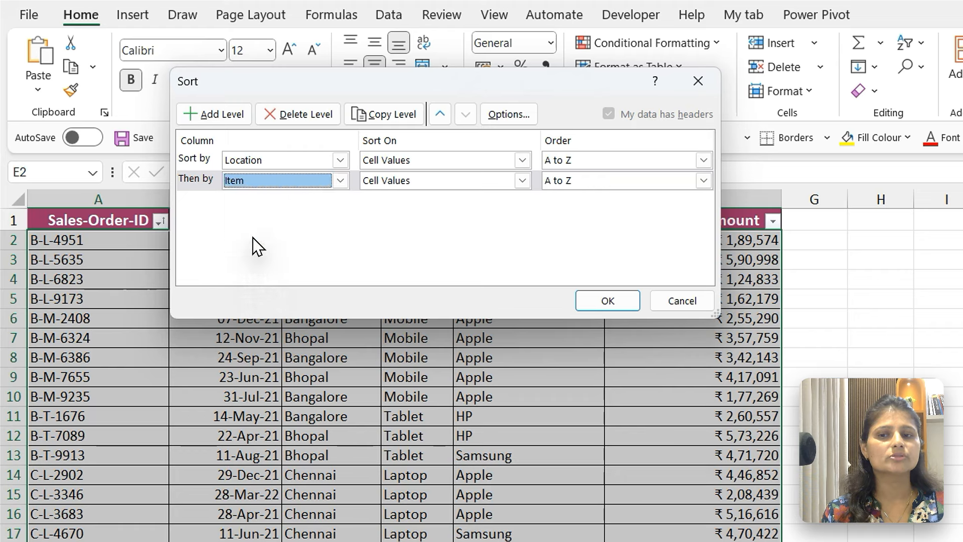
pyautogui.click(209, 117)
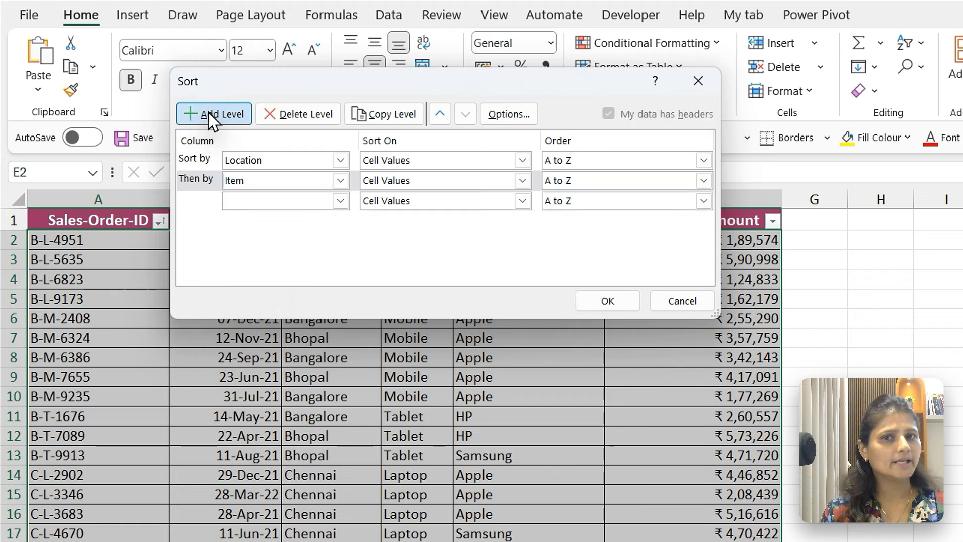
pyautogui.click(340, 200)
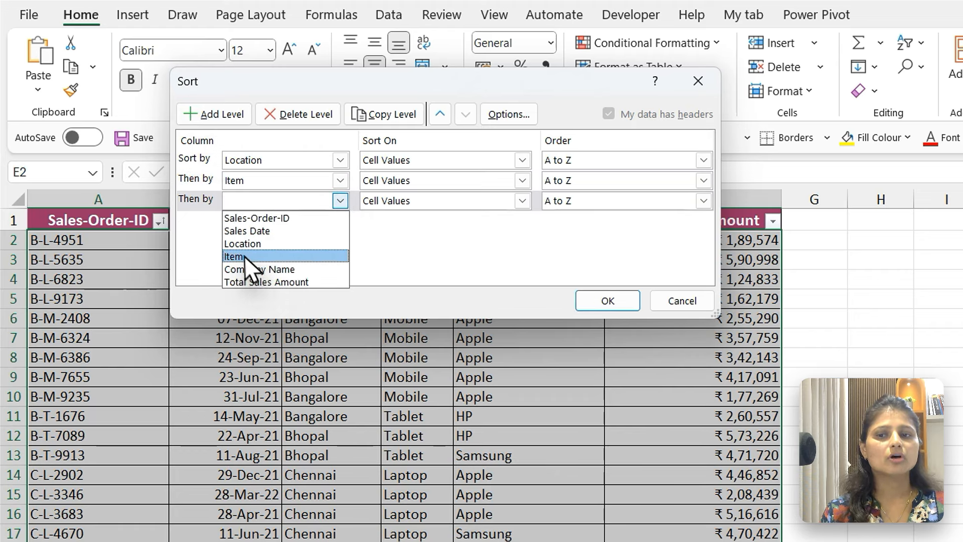
pyautogui.click(257, 269)
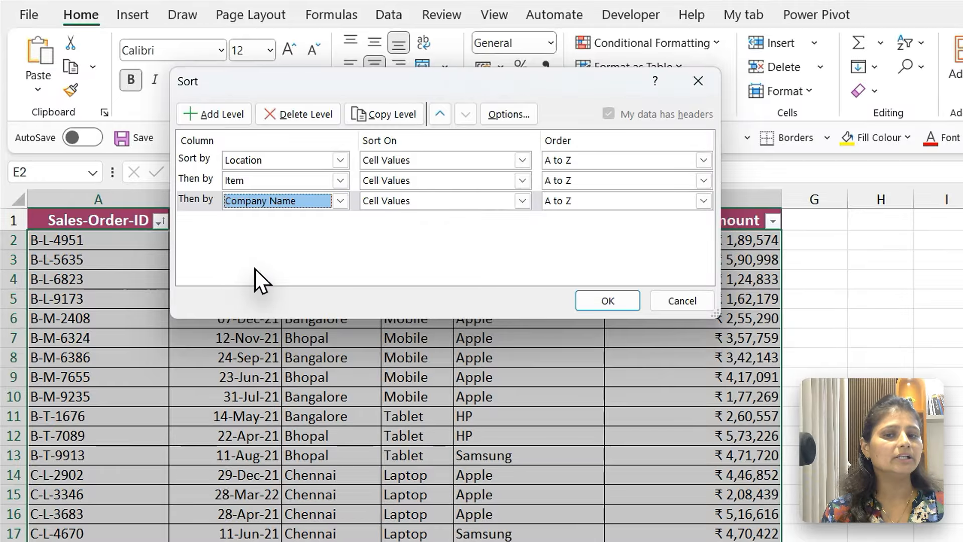
# Add Total Sales Amount as the fourth sort level, ordered Largest to Smallest, and apply the custom sort.
pyautogui.click(208, 113)
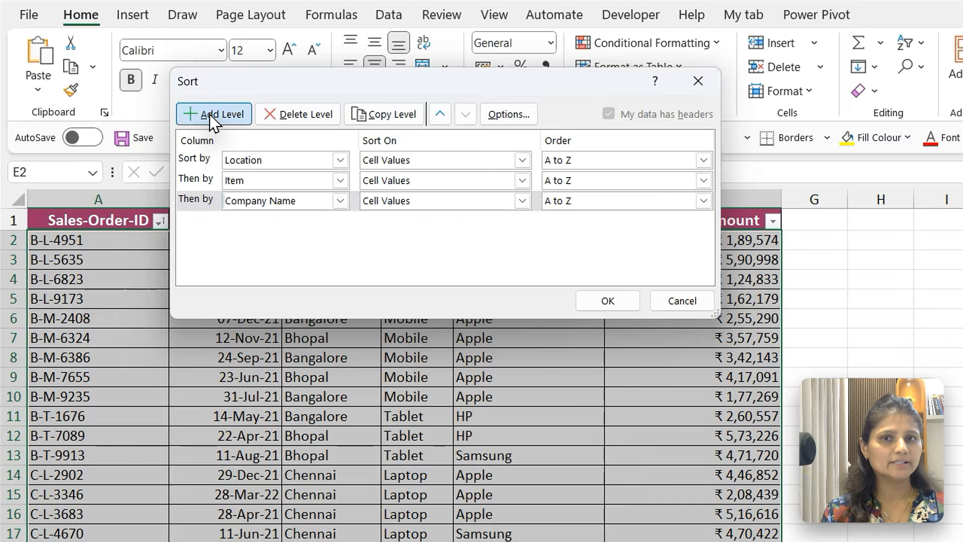
pyautogui.click(341, 221)
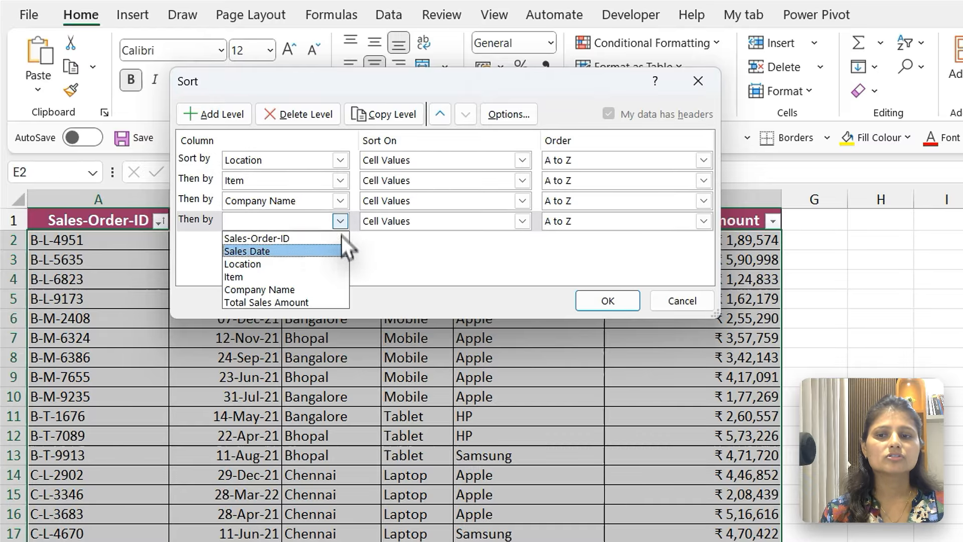
pyautogui.click(277, 301)
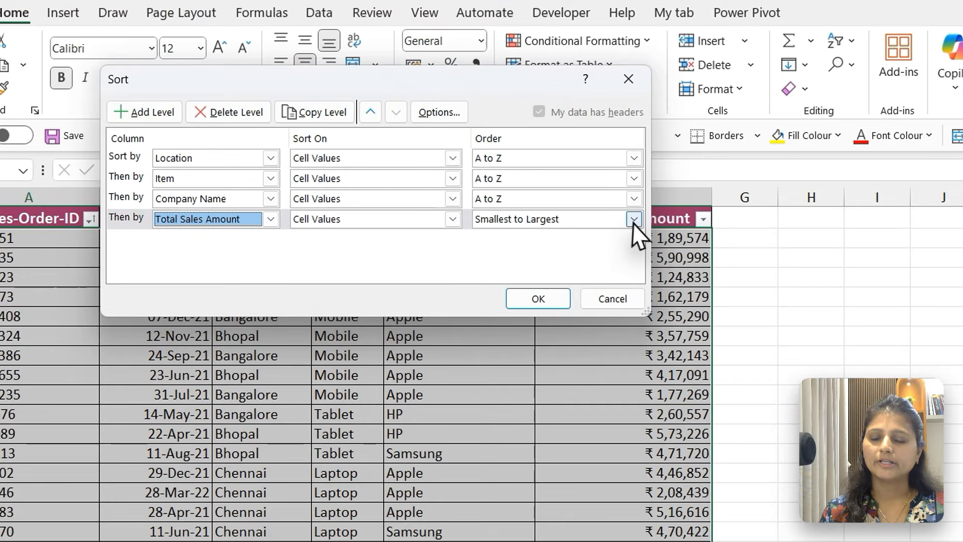
pyautogui.click(633, 220)
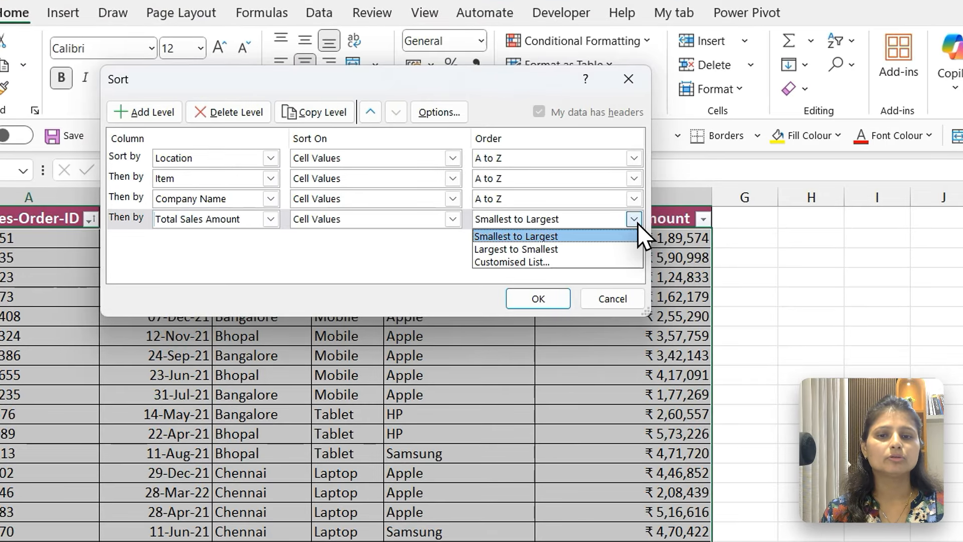
pyautogui.click(546, 248)
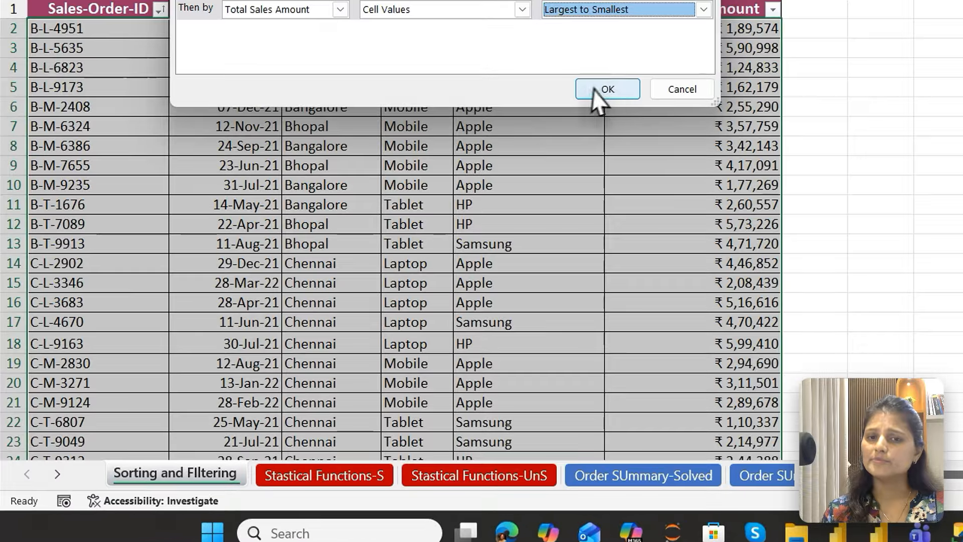
pyautogui.click(405, 230)
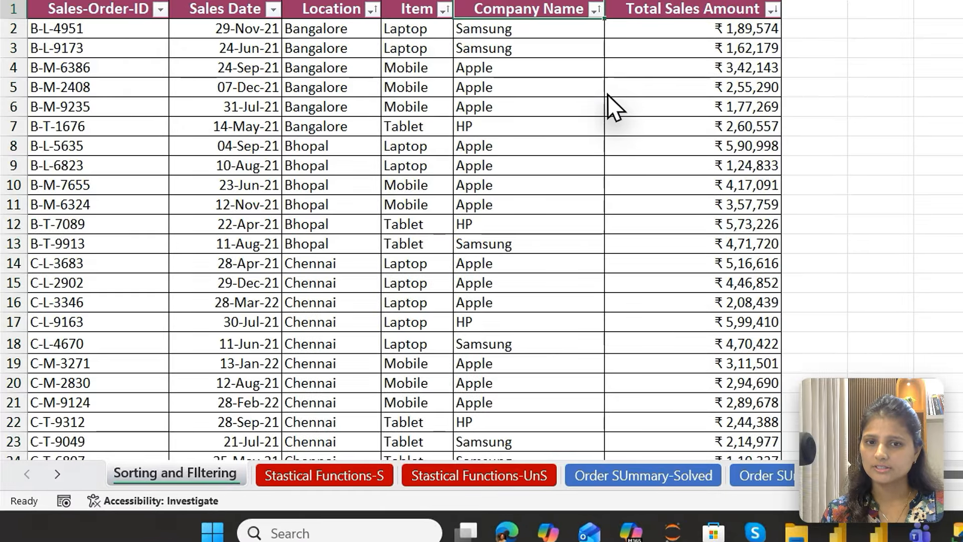
# Examine the order of the Location column and of the items within the Bangalore rows.
pyautogui.click(522, 63)
pyautogui.moveTo(294, 31); pyautogui.dragTo(333, 307)
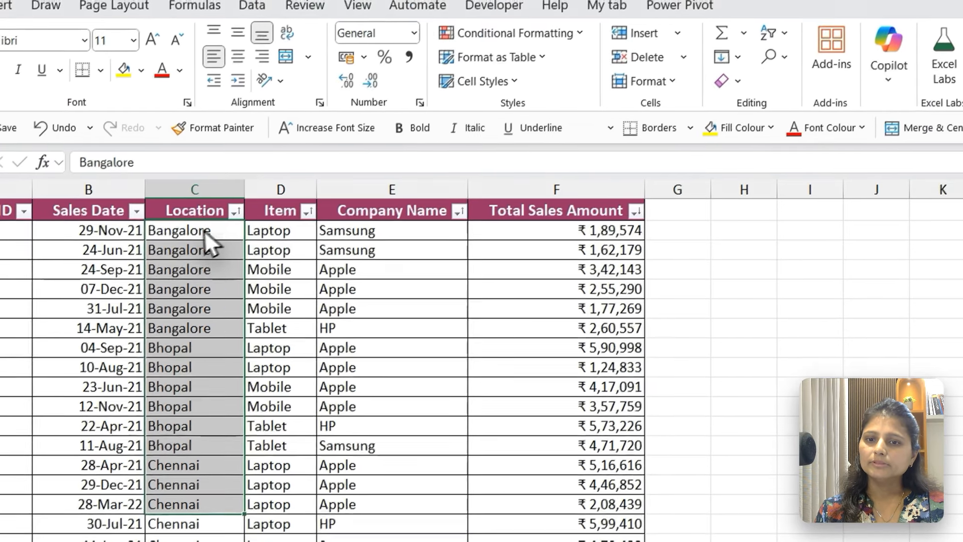
pyautogui.moveTo(326, 29); pyautogui.dragTo(338, 139)
pyautogui.moveTo(200, 341); pyautogui.dragTo(293, 333)
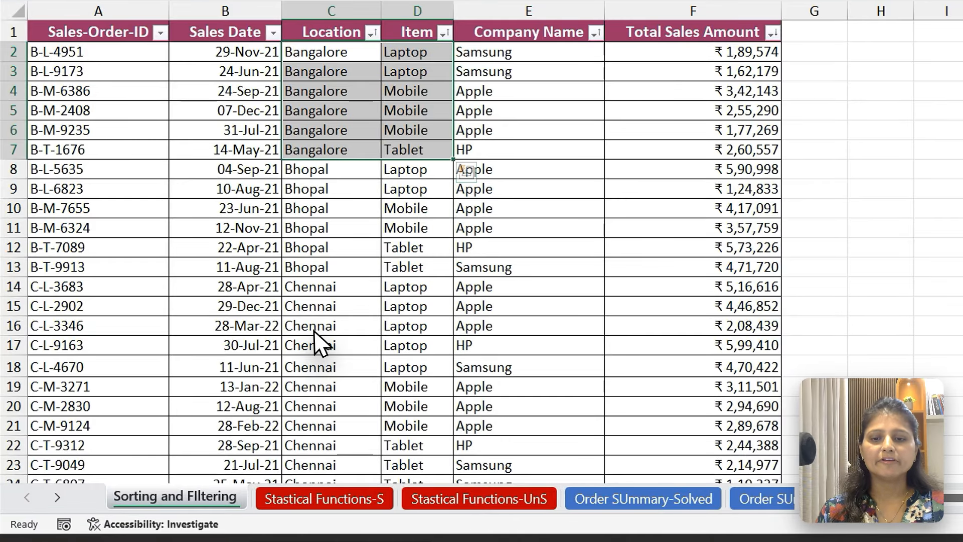
pyautogui.click(211, 384)
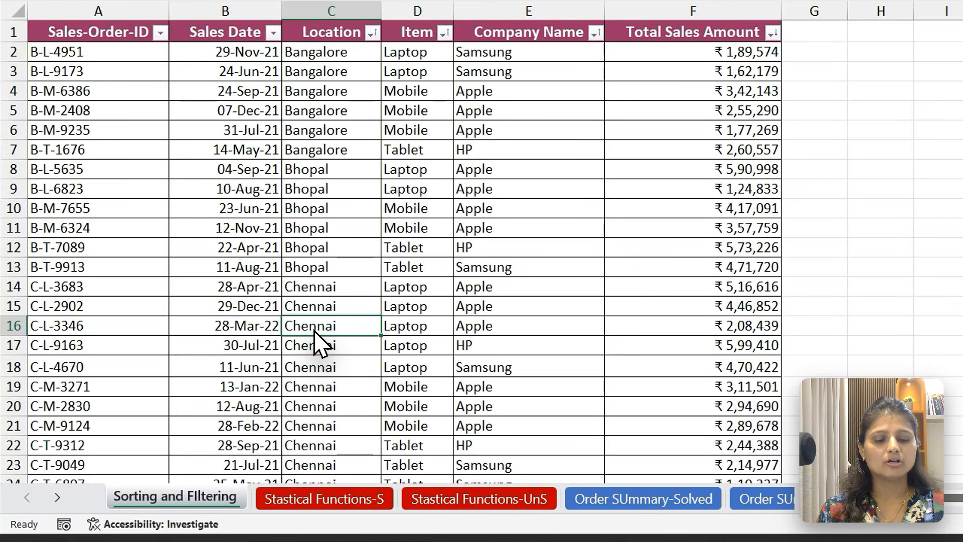
# Examine the item, company and sales amount order within the Chennai rows, and return to the start of the sheet.
pyautogui.scroll(-1, 318, 344)
pyautogui.moveTo(329, 272); pyautogui.dragTo(360, 359)
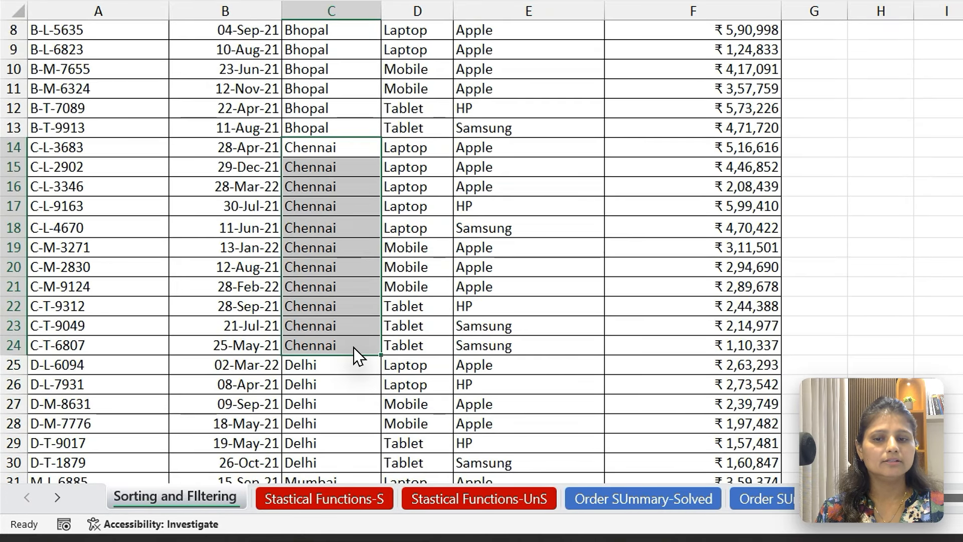
pyautogui.moveTo(422, 175); pyautogui.dragTo(422, 332)
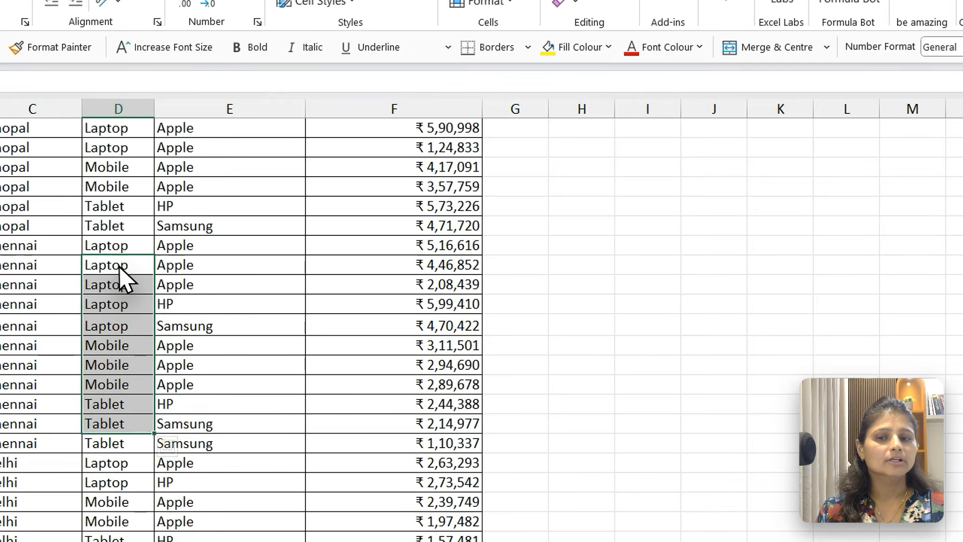
pyautogui.moveTo(175, 264); pyautogui.dragTo(185, 301)
pyautogui.click(181, 328)
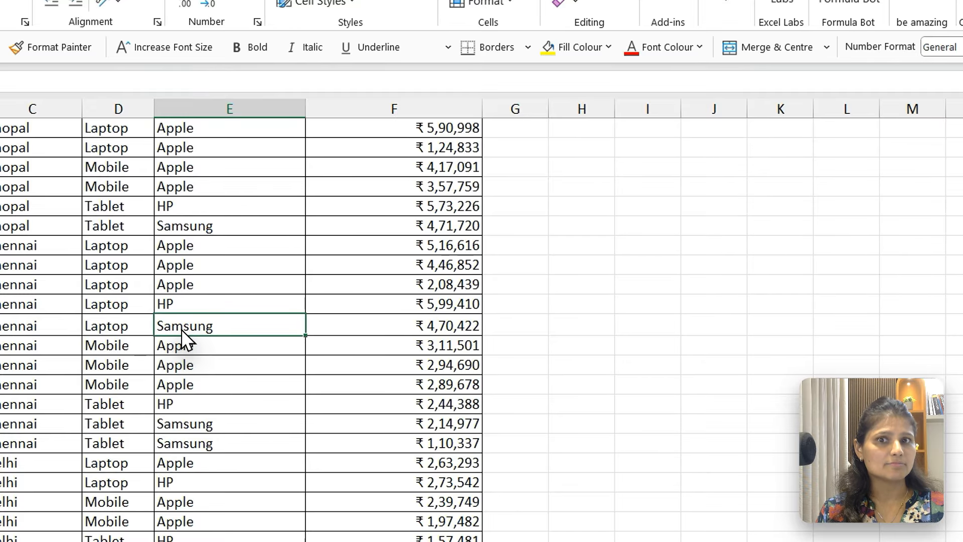
pyautogui.moveTo(194, 269); pyautogui.dragTo(413, 286)
pyautogui.moveTo(199, 246); pyautogui.dragTo(426, 293)
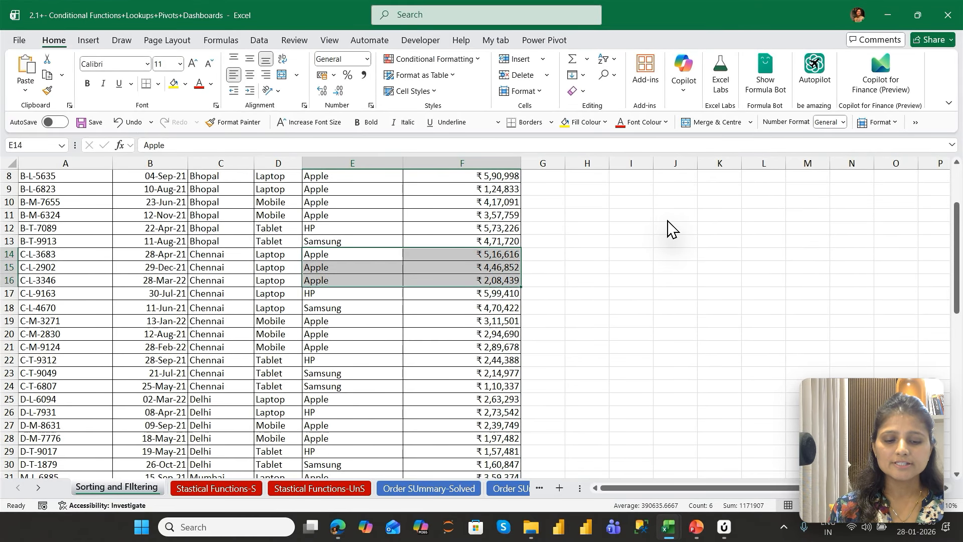
pyautogui.press('Home')
pyautogui.hotkey('ctrl', 'Home')
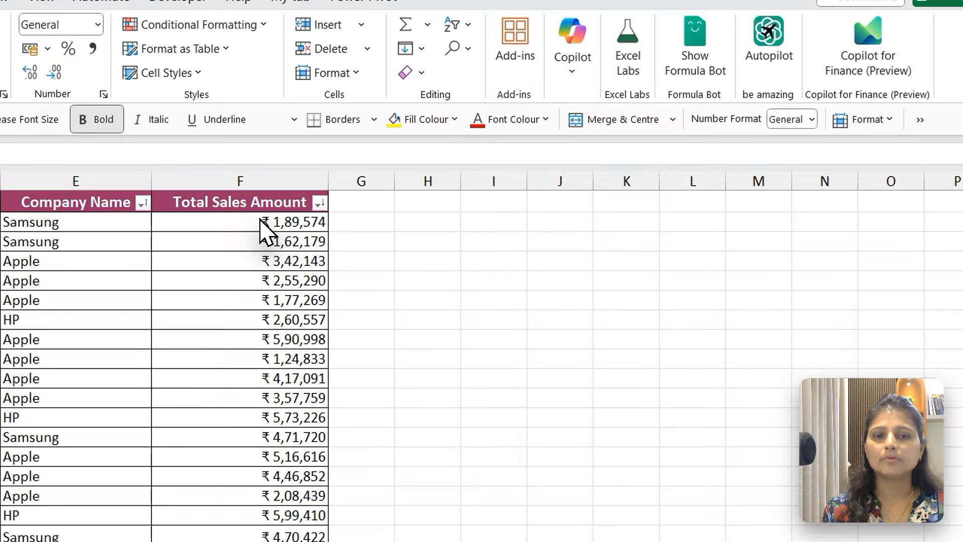
# Apply a green-white-red colour scale to all Total Sales Amount values from F2 down, and review the colours from the first rows.
pyautogui.click(264, 228)
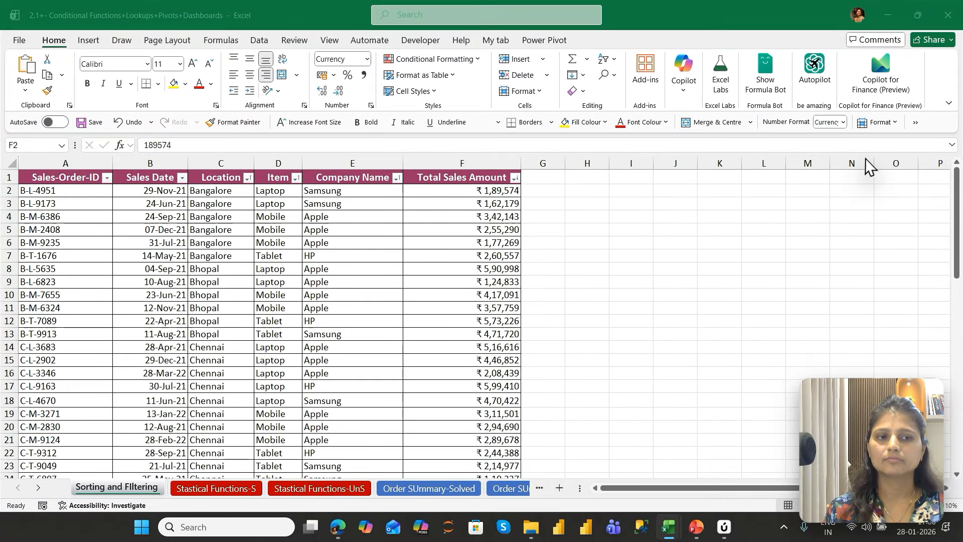
pyautogui.hotkey('ctrl', 'shift', 'Down')
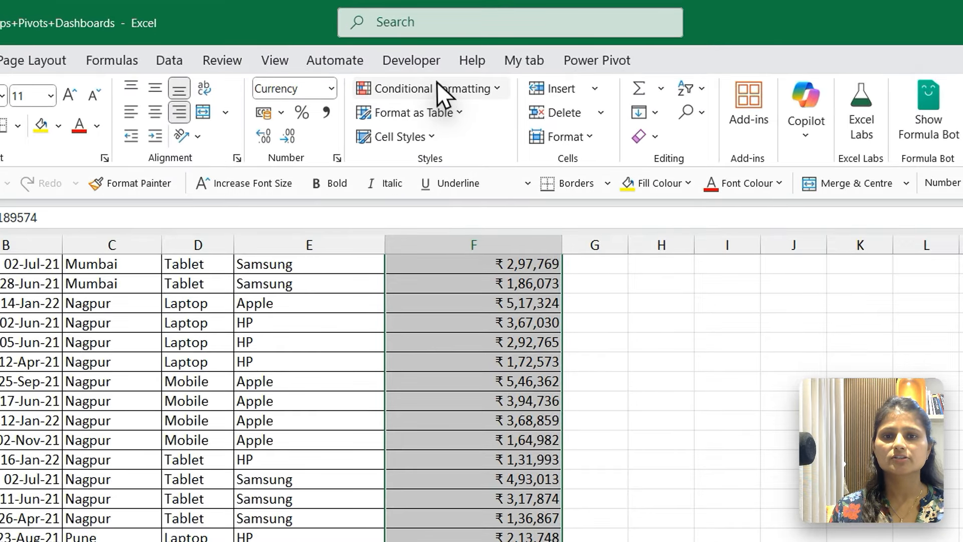
pyautogui.click(437, 57)
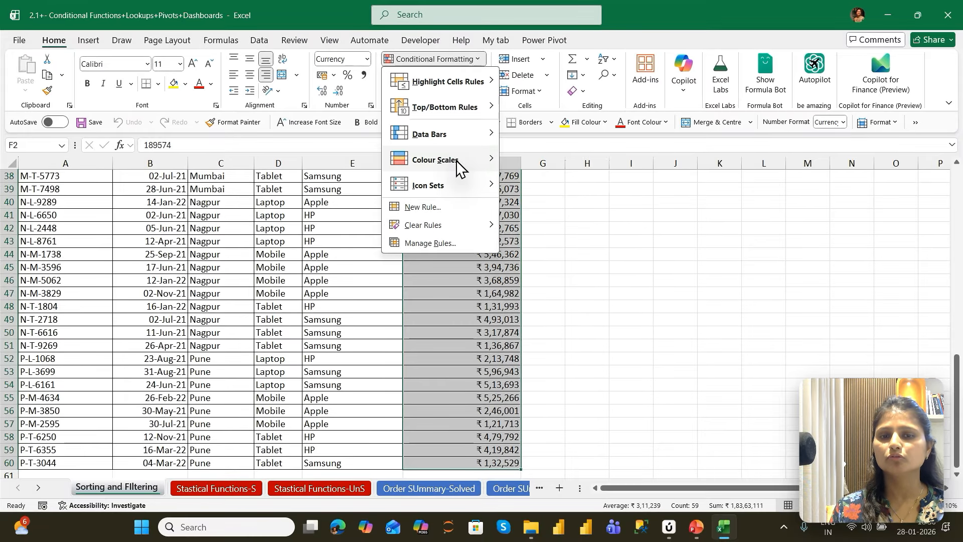
pyautogui.moveTo(468, 173)
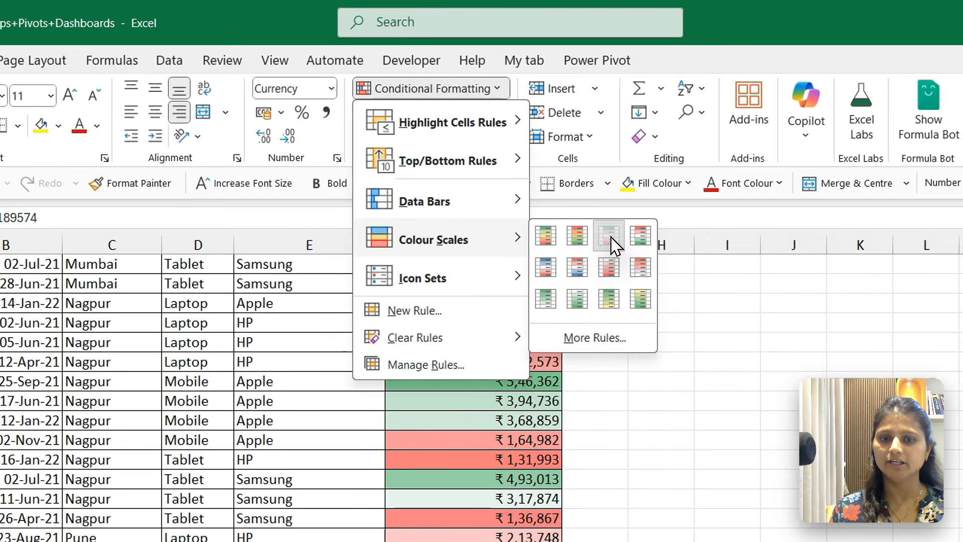
pyautogui.click(552, 157)
pyautogui.hotkey('ctrl', 'Up')
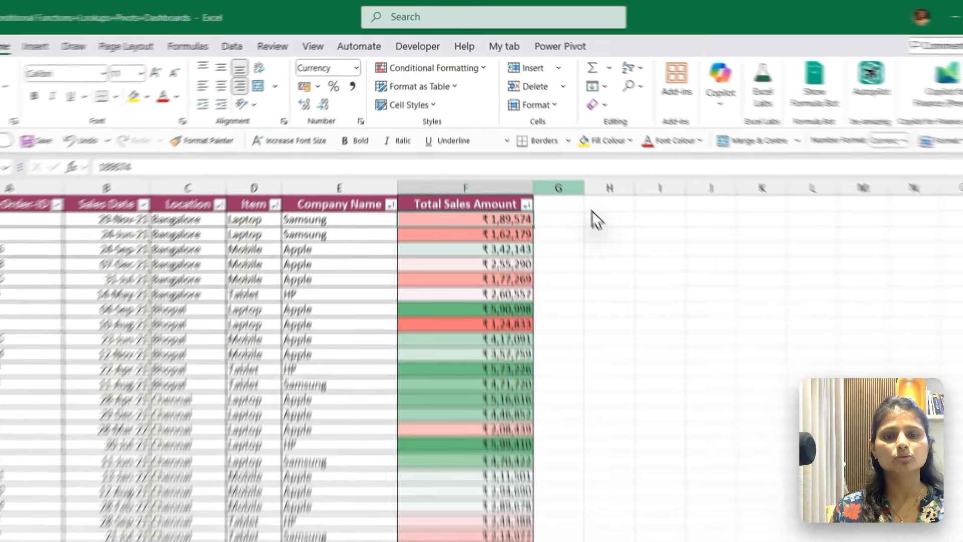
pyautogui.press('Down')
pyautogui.press('Down')
pyautogui.press('Down')
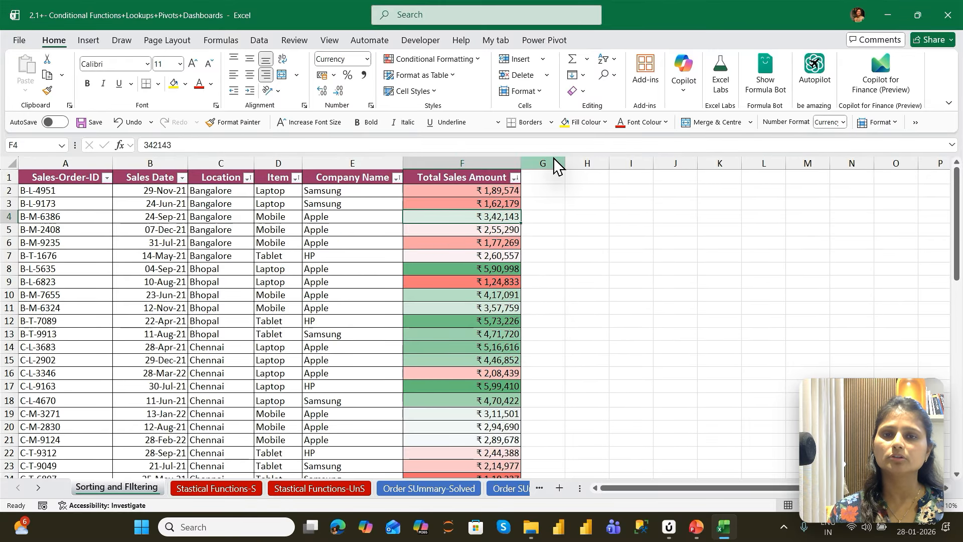
pyautogui.press('Left')
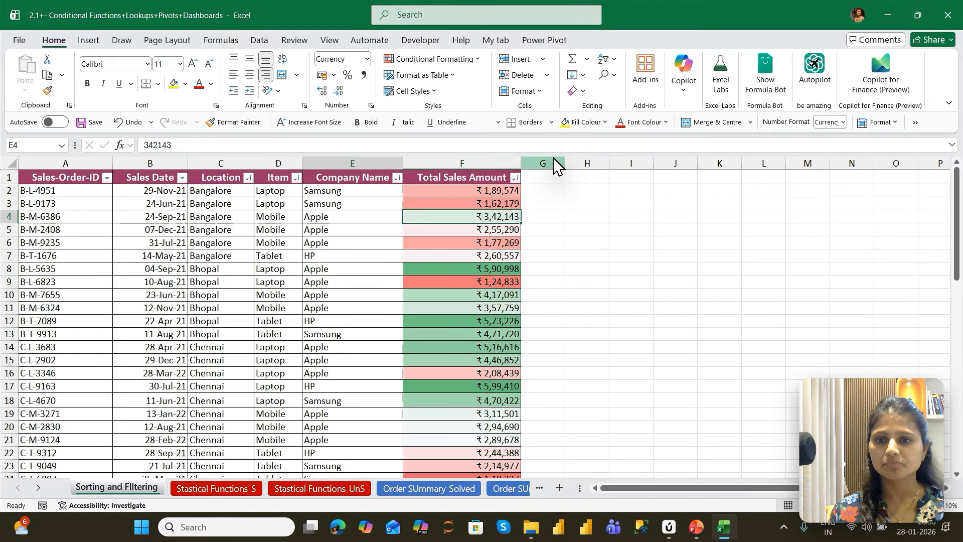
# Examine the Location, Item and Company Name entries across the first rows of the sorted table.
pyautogui.press('Left')
pyautogui.press('Left')
pyautogui.press('Up')
pyautogui.press('Up')
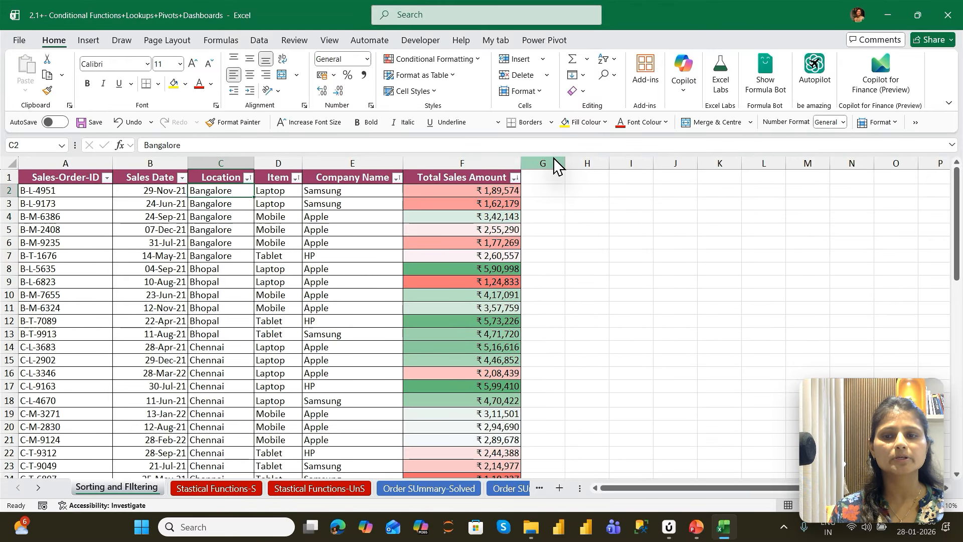
pyautogui.press('Right')
pyautogui.press('Right')
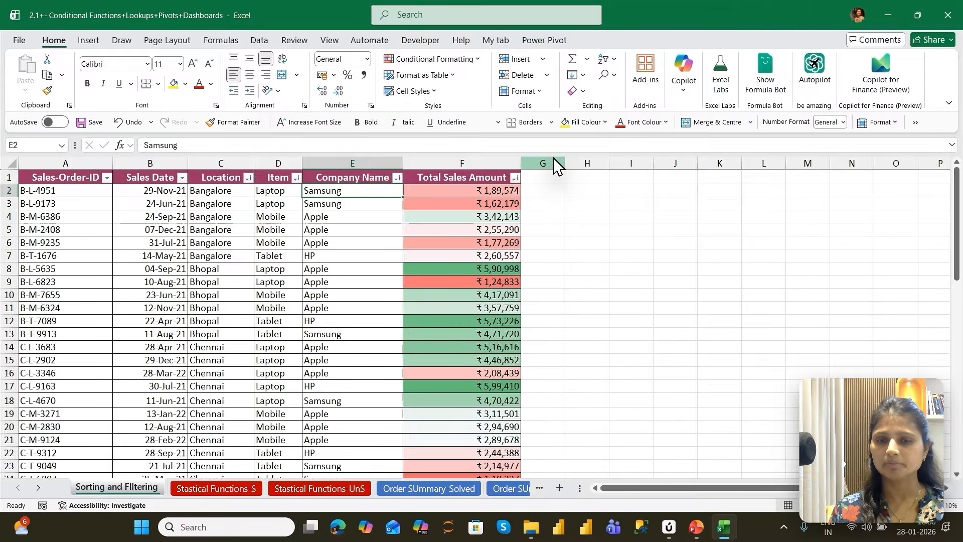
pyautogui.press('Left')
pyautogui.press('Left')
pyautogui.press('Left')
pyautogui.press('Left')
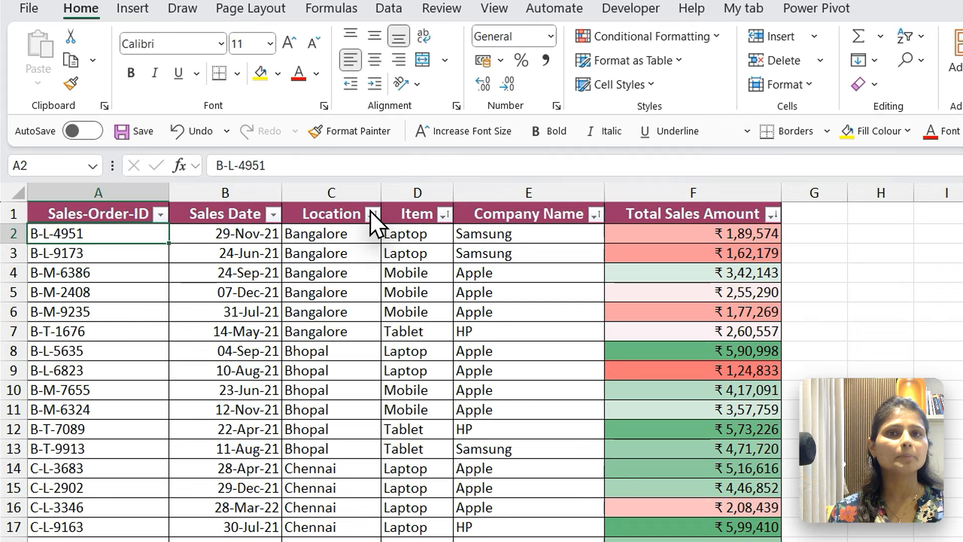
# Filter the Location column so that only the Chennai rows are shown.
pyautogui.click(248, 178)
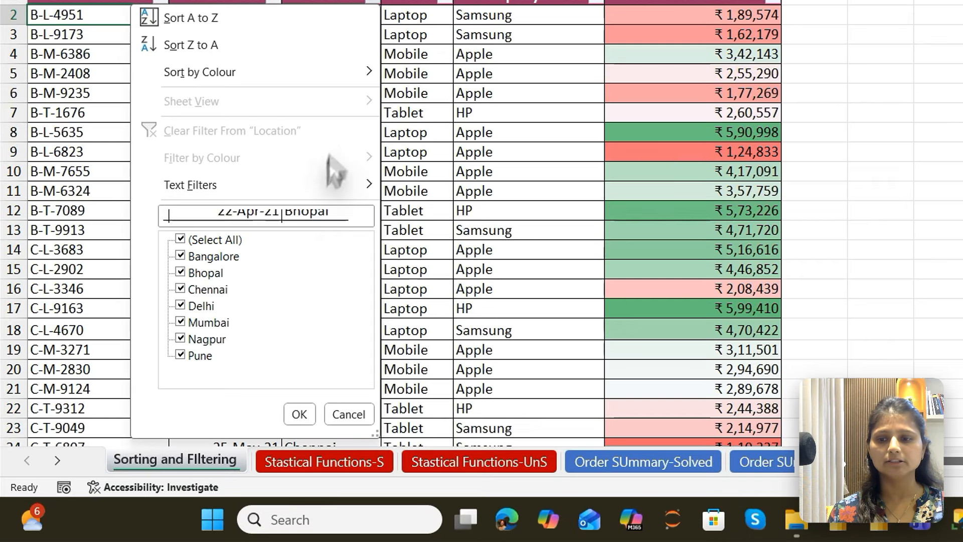
pyautogui.click(200, 240)
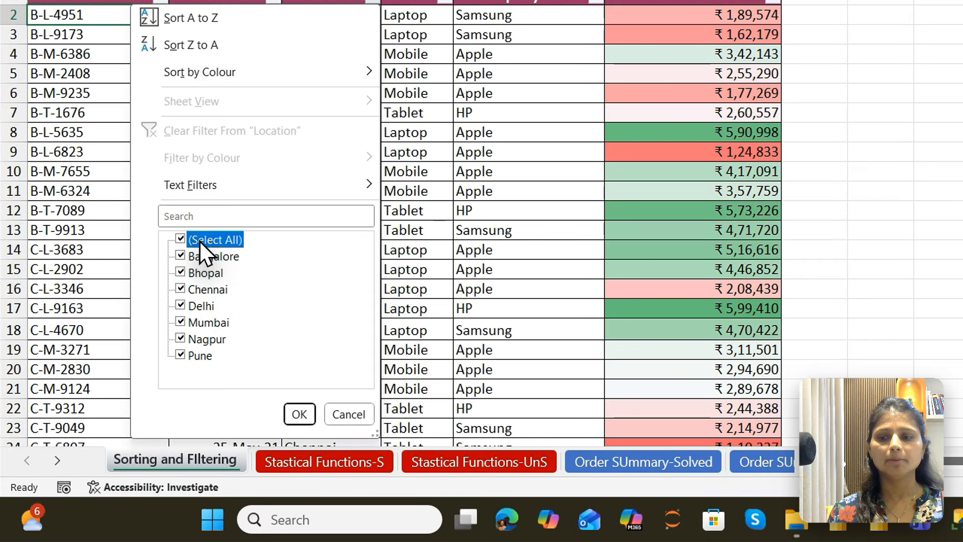
pyautogui.click(199, 291)
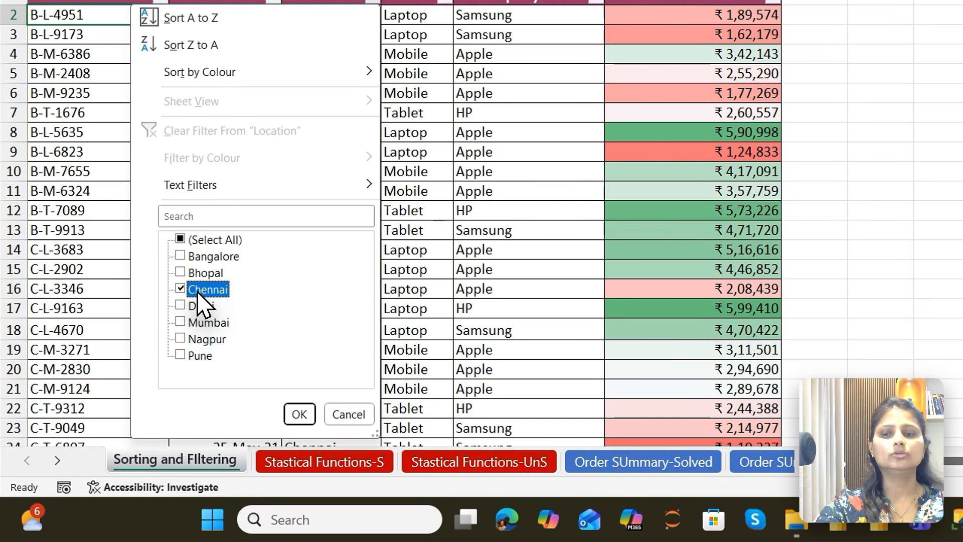
pyautogui.click(300, 414)
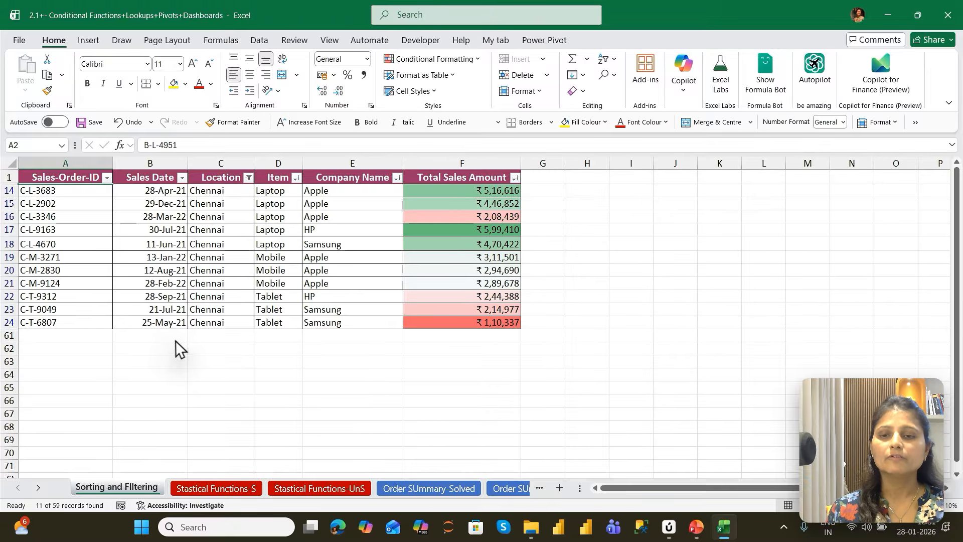
# Filter the Item column so that only the Mobile rows within Chennai are shown.
pyautogui.moveTo(53, 507)
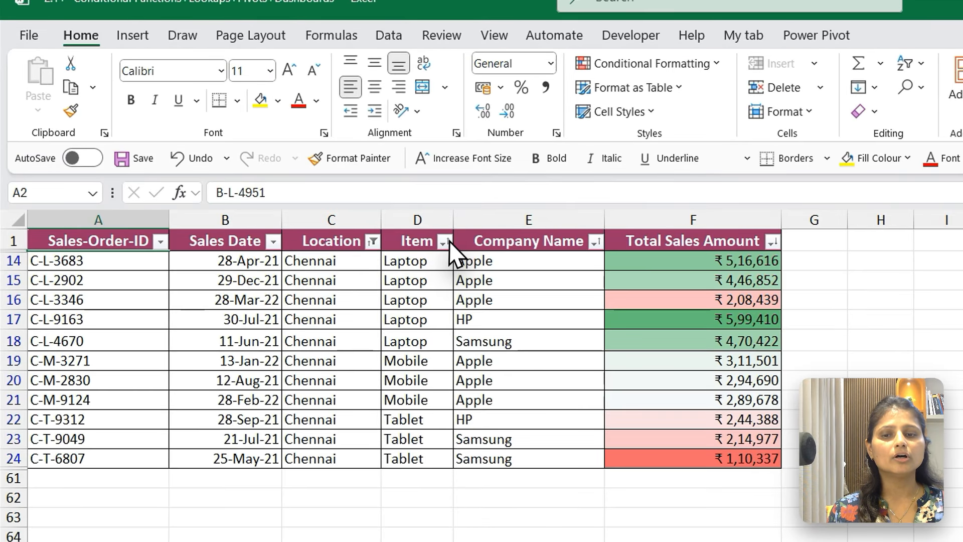
pyautogui.click(447, 243)
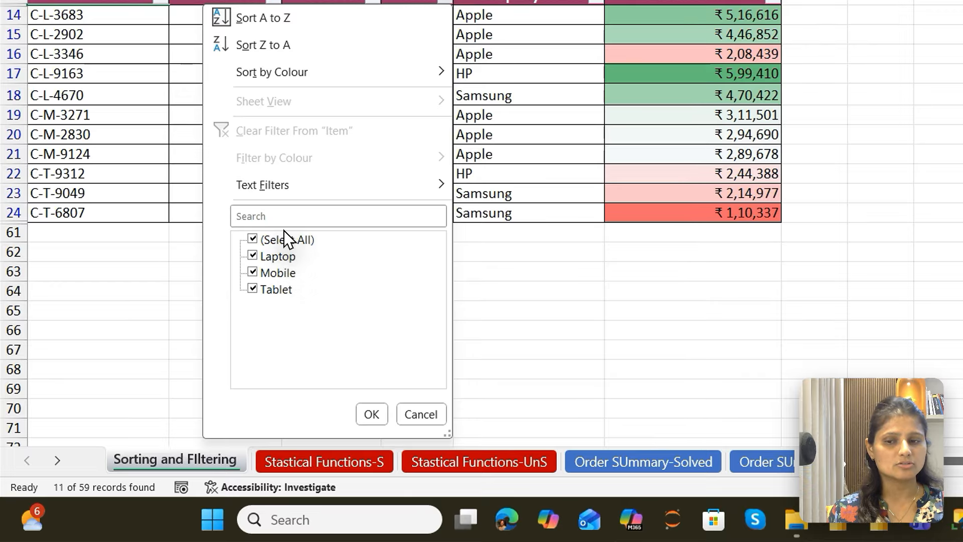
pyautogui.click(268, 246)
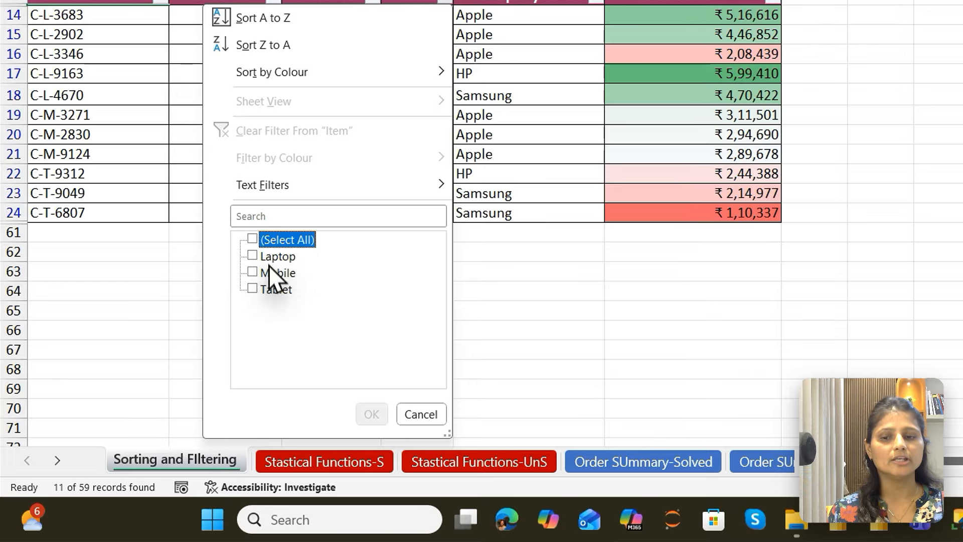
pyautogui.click(269, 275)
pyautogui.click(371, 415)
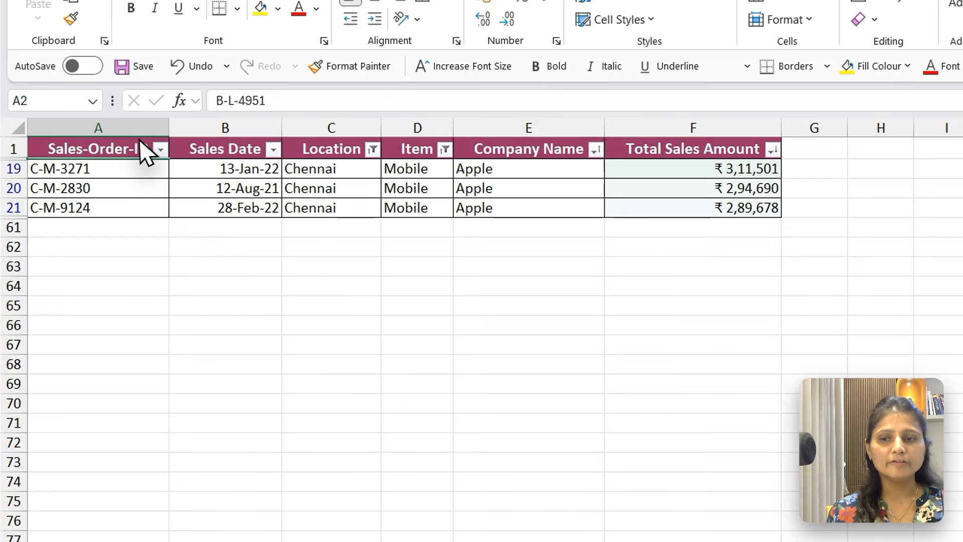
# Copy the filtered table with its header row and paste it into a new sheet.
pyautogui.click(139, 142)
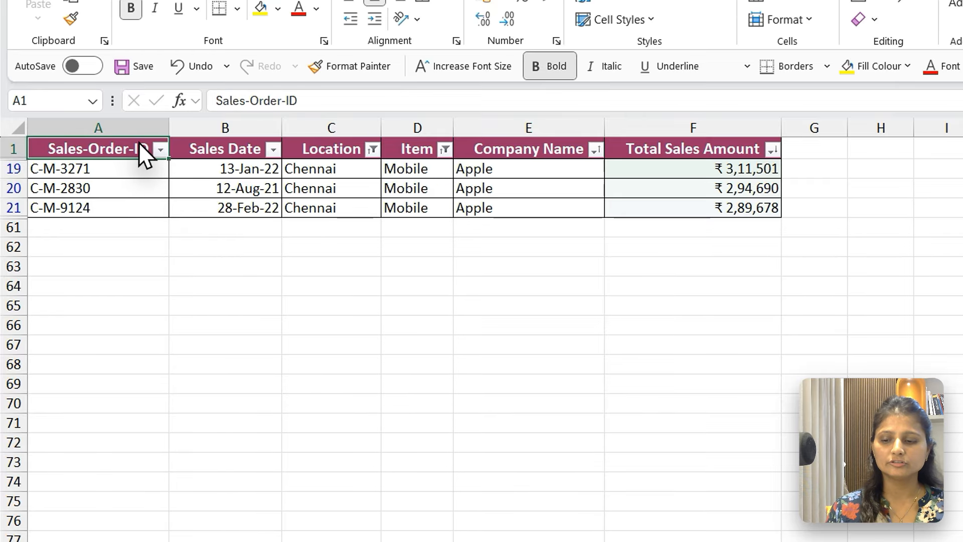
pyautogui.hotkey('ctrl', 'shift', 'Down')
pyautogui.hotkey('ctrl', 'shift', 'Right')
pyautogui.hotkey('ctrl', 'c')
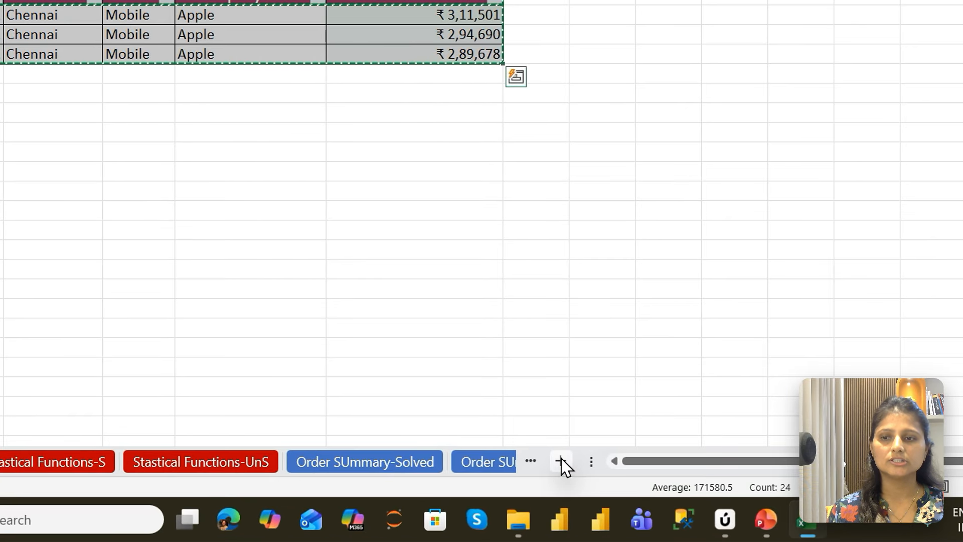
pyautogui.click(562, 460)
pyautogui.hotkey('ctrl', 'v')
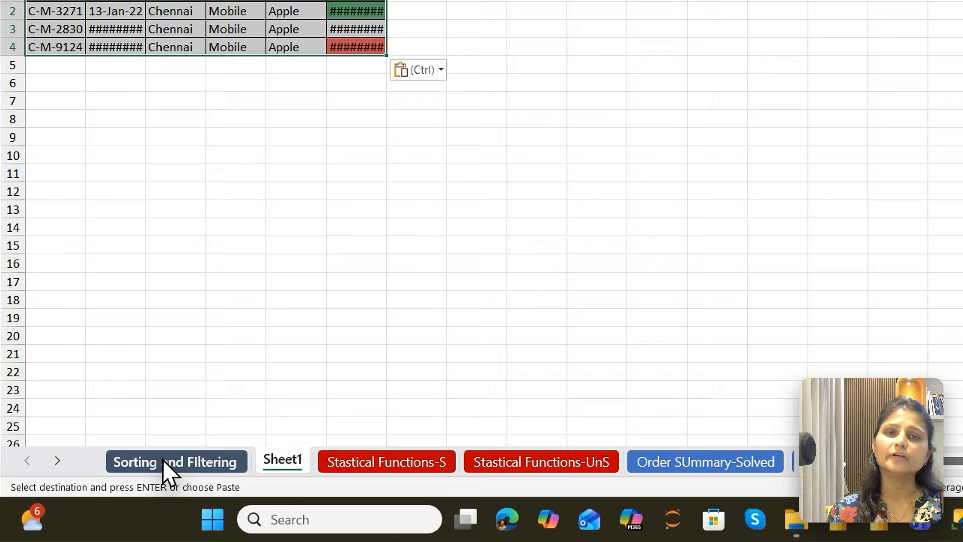
# Return to the Sorting and Filtering sheet and clear the Location and Item filters by switching filtering off and on again.
pyautogui.click(161, 460)
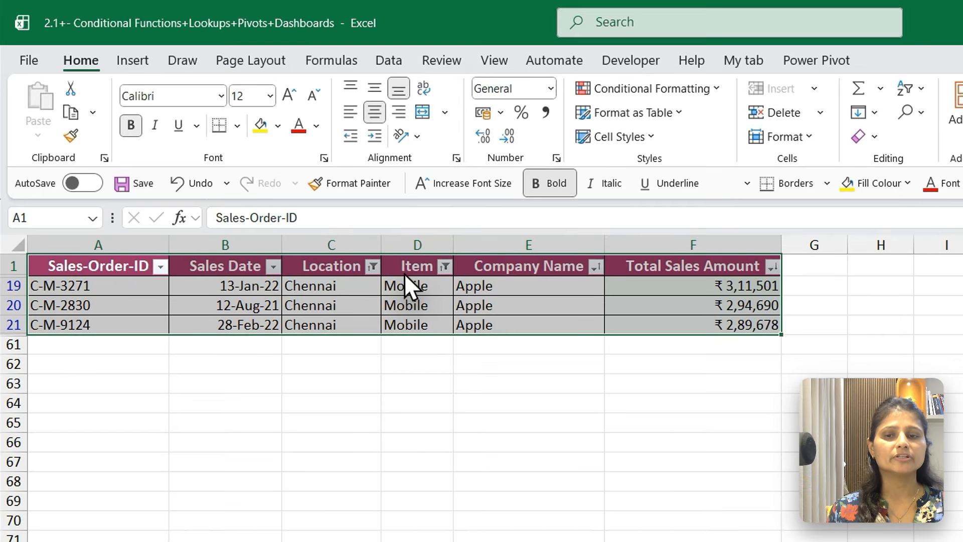
pyautogui.click(417, 7)
pyautogui.click(417, 268)
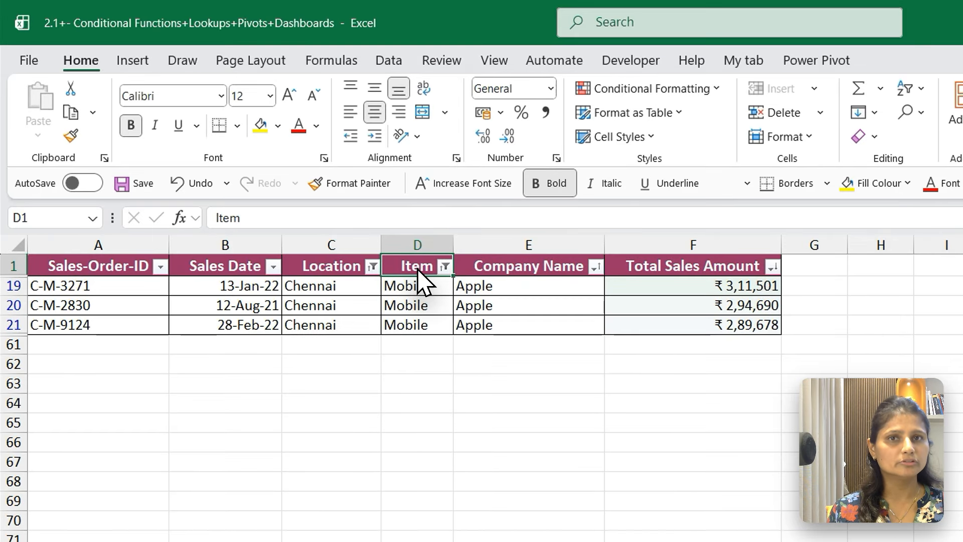
pyautogui.click(445, 267)
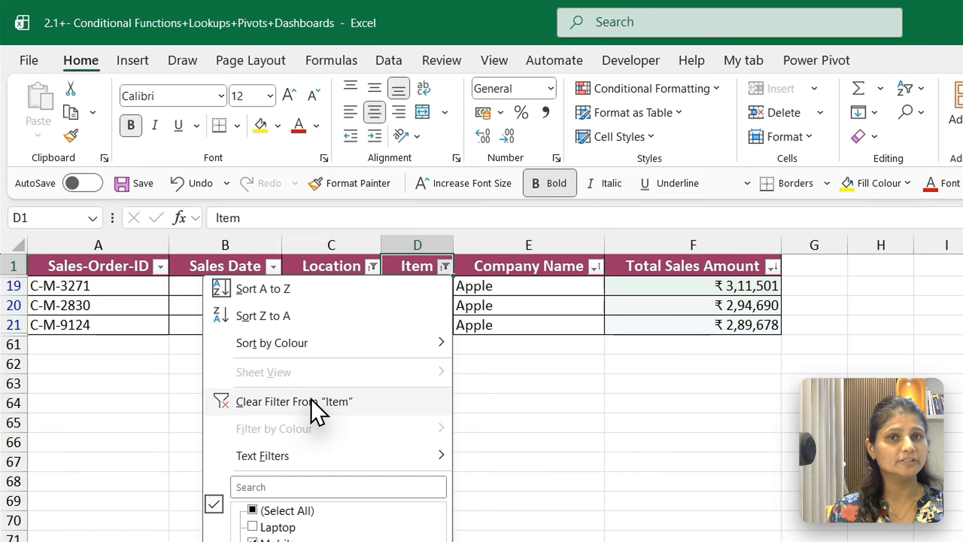
pyautogui.click(517, 289)
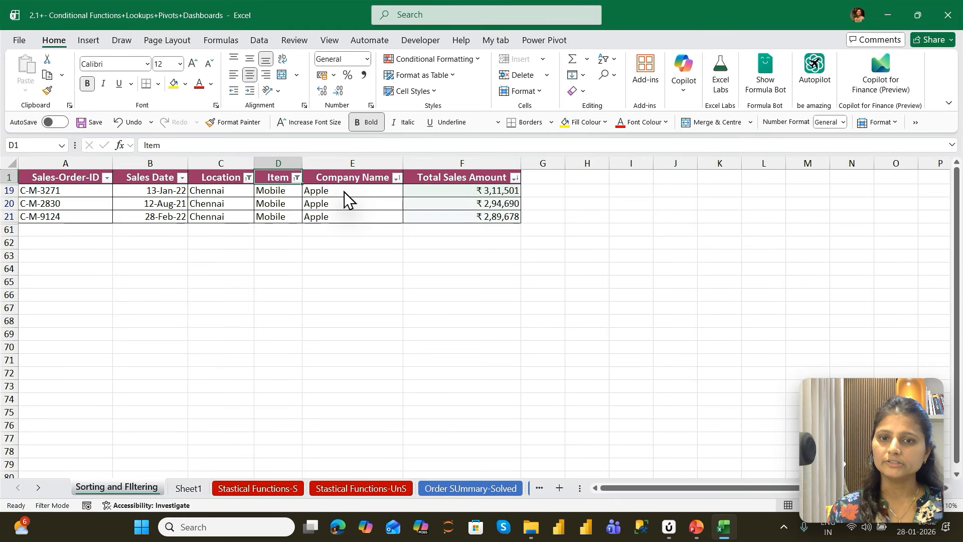
pyautogui.hotkey('ctrl', 'shift', 'l')
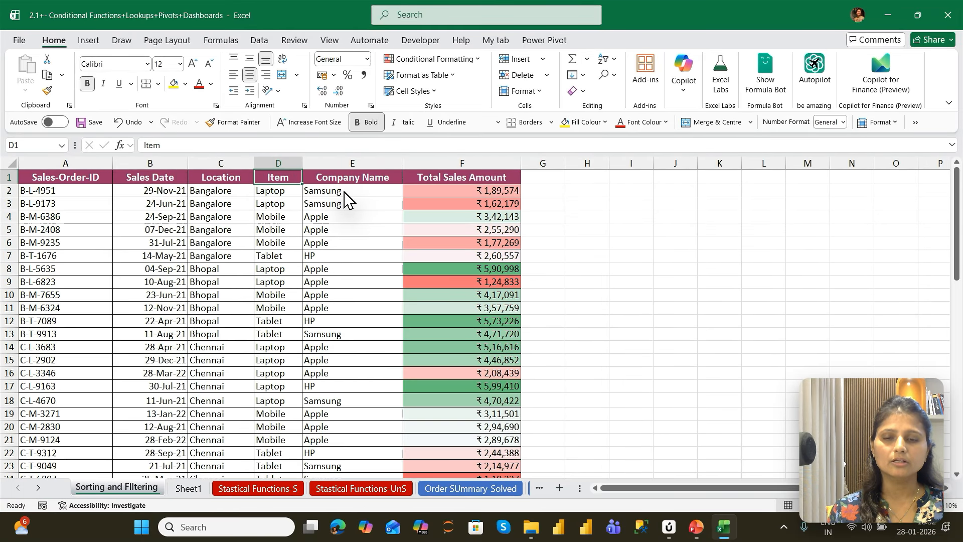
pyautogui.hotkey('ctrl', 'shift', 'l')
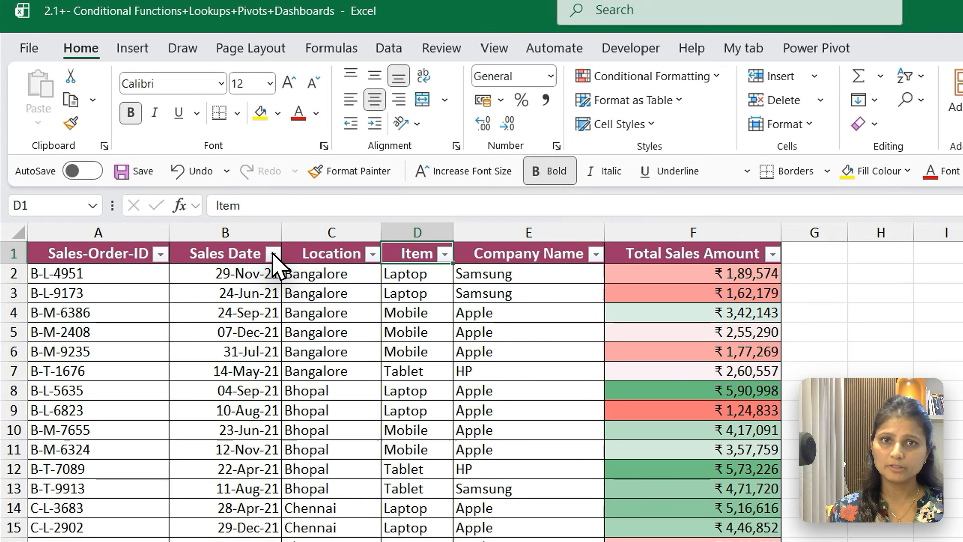
# Examine the year, month and day levels offered by the Sales Date filter, including January 2022 and May 2021, without filtering.
pyautogui.click(181, 178)
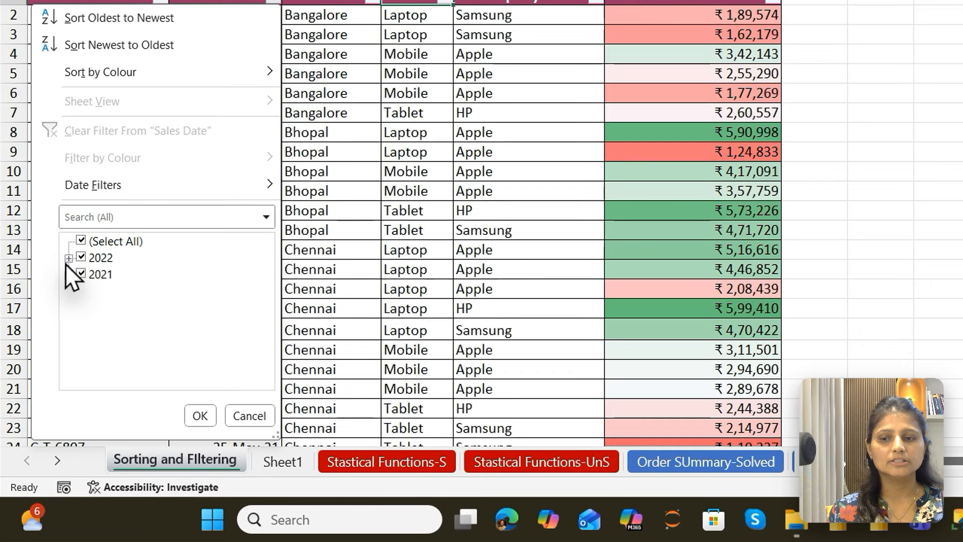
pyautogui.click(68, 258)
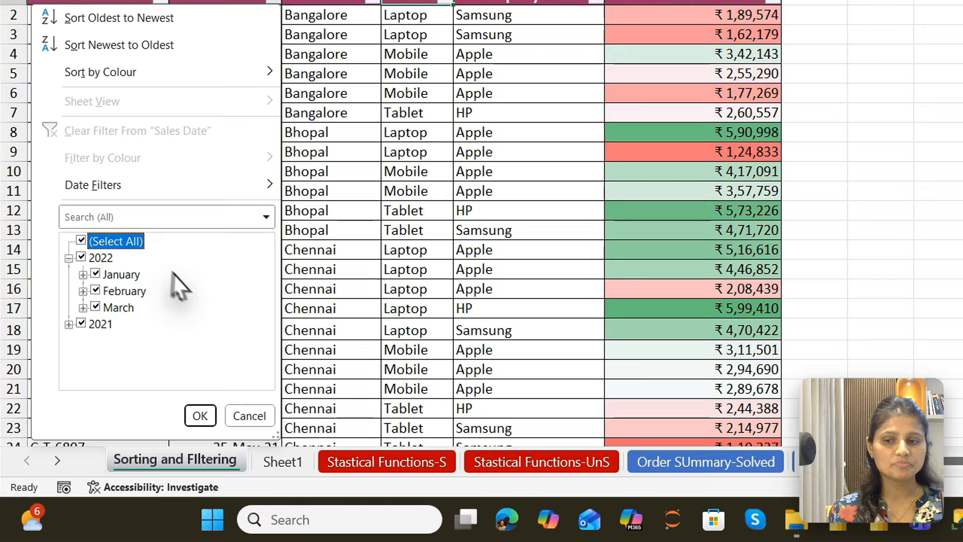
pyautogui.click(83, 275)
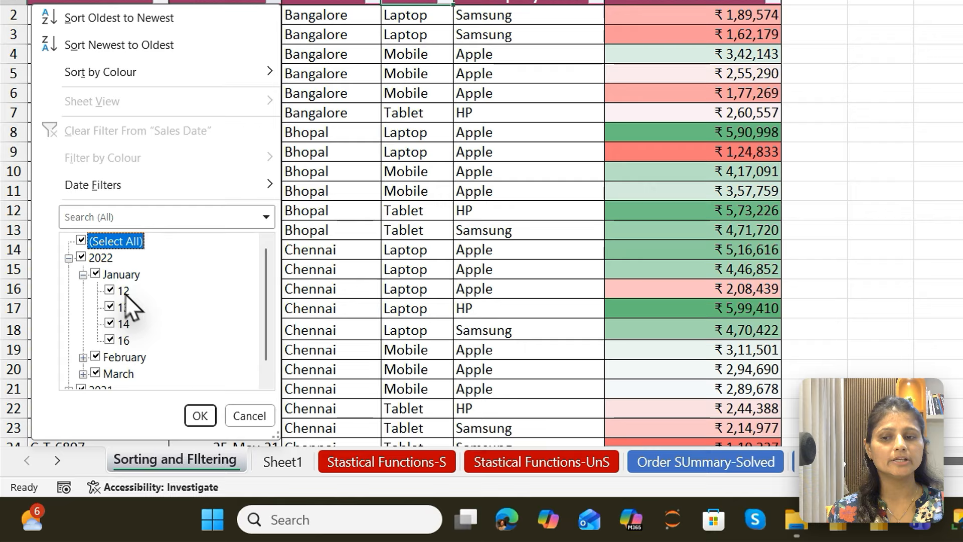
pyautogui.click(265, 372)
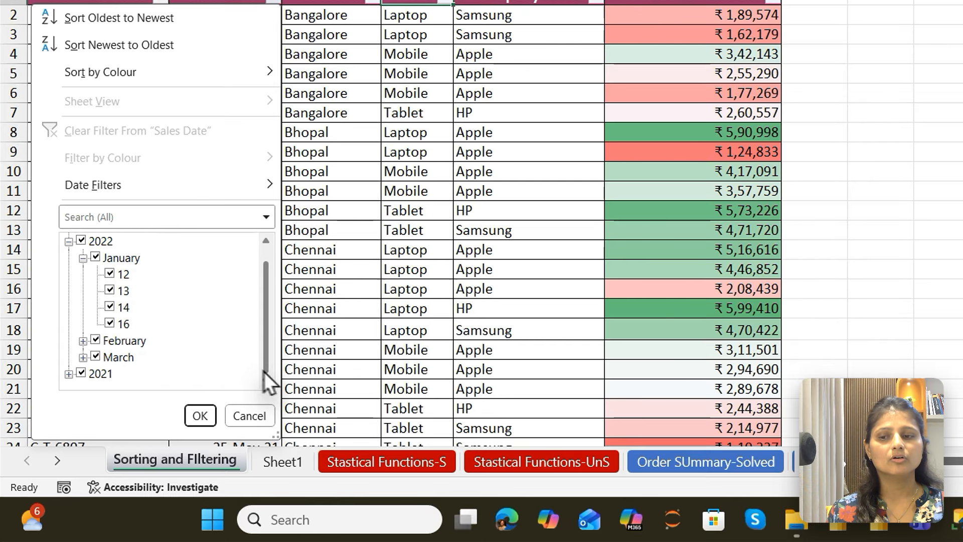
pyautogui.click(70, 243)
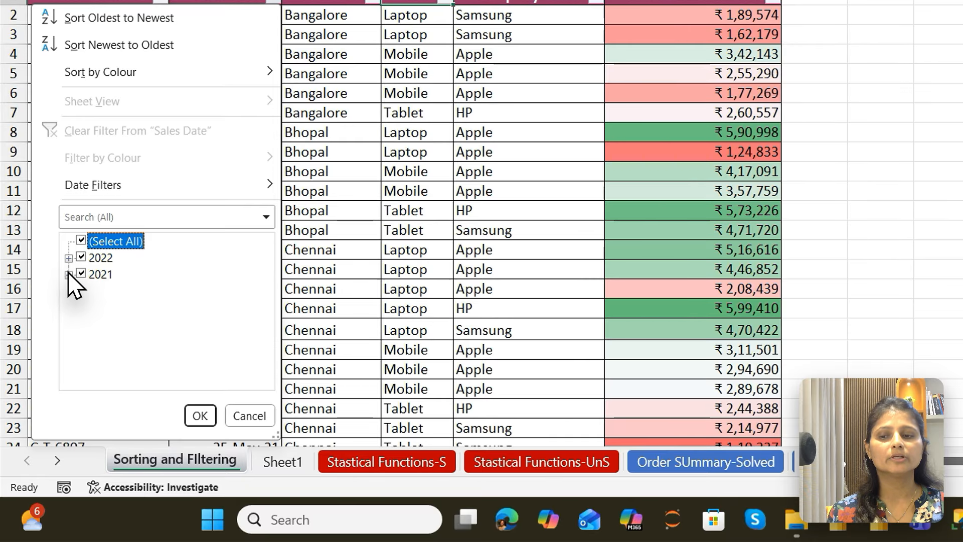
pyautogui.click(69, 275)
pyautogui.click(82, 274)
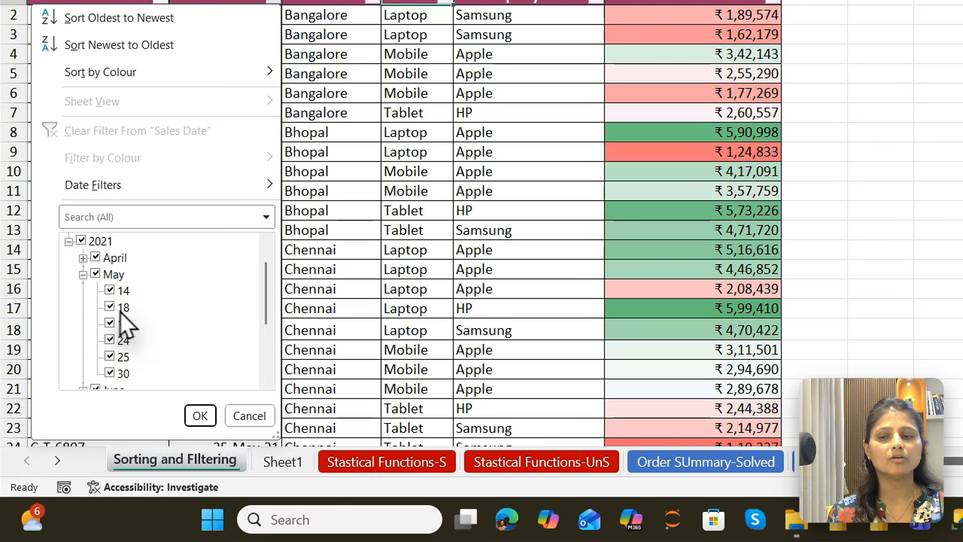
pyautogui.click(123, 293)
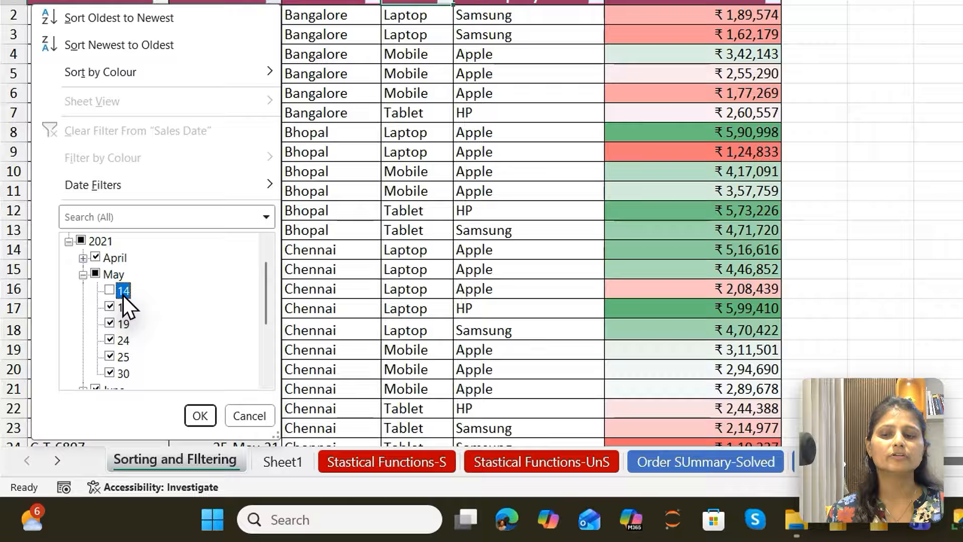
pyautogui.click(122, 294)
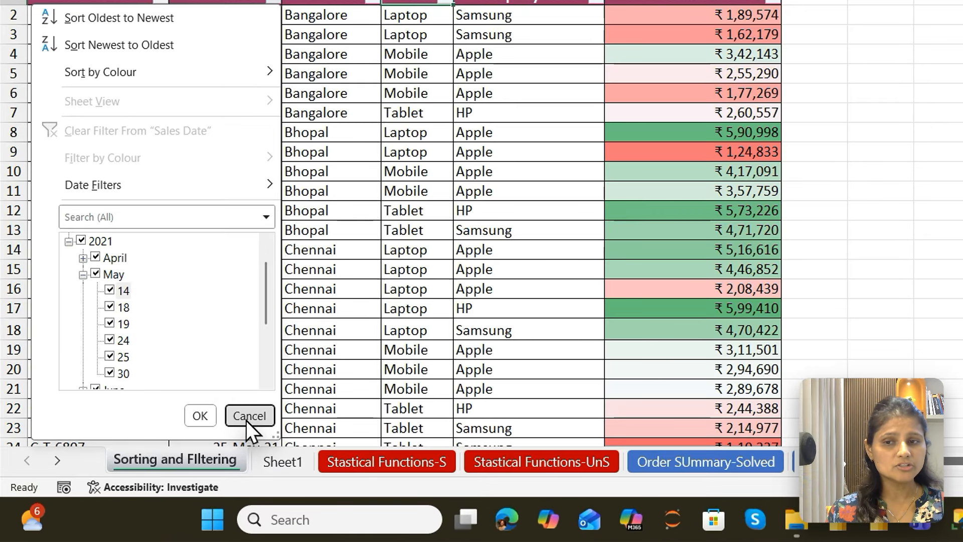
pyautogui.click(166, 458)
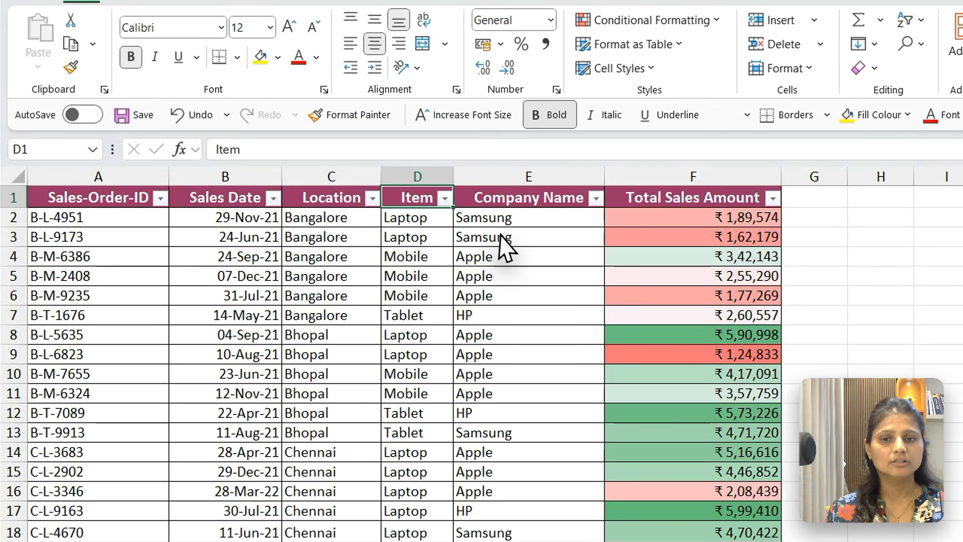
# Filter the Sales-Order-ID column with a text condition so that only order IDs beginning with B are shown.
pyautogui.click(158, 199)
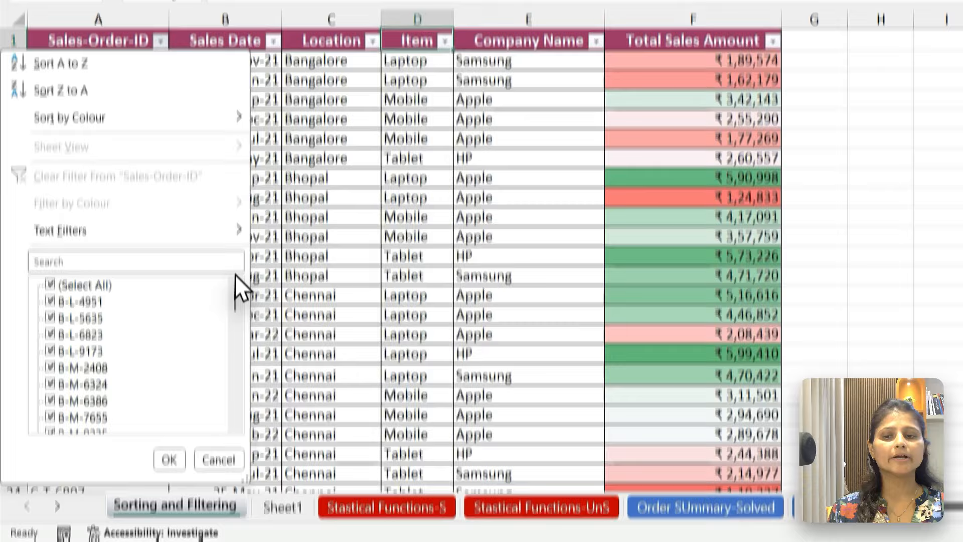
pyautogui.moveTo(235, 246)
pyautogui.mouseDown()
pyautogui.moveTo(236, 410)
pyautogui.moveTo(235, 253)
pyautogui.mouseUp()
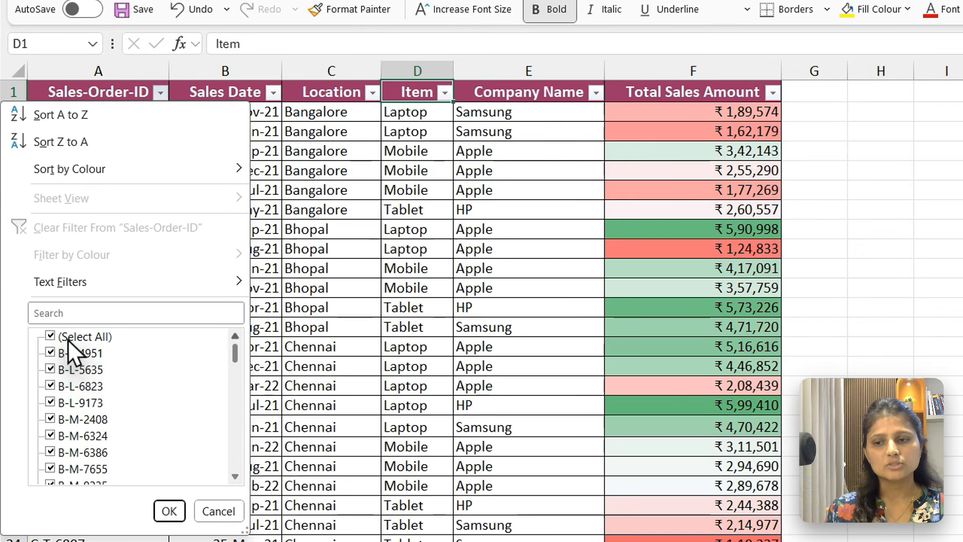
pyautogui.click(48, 342)
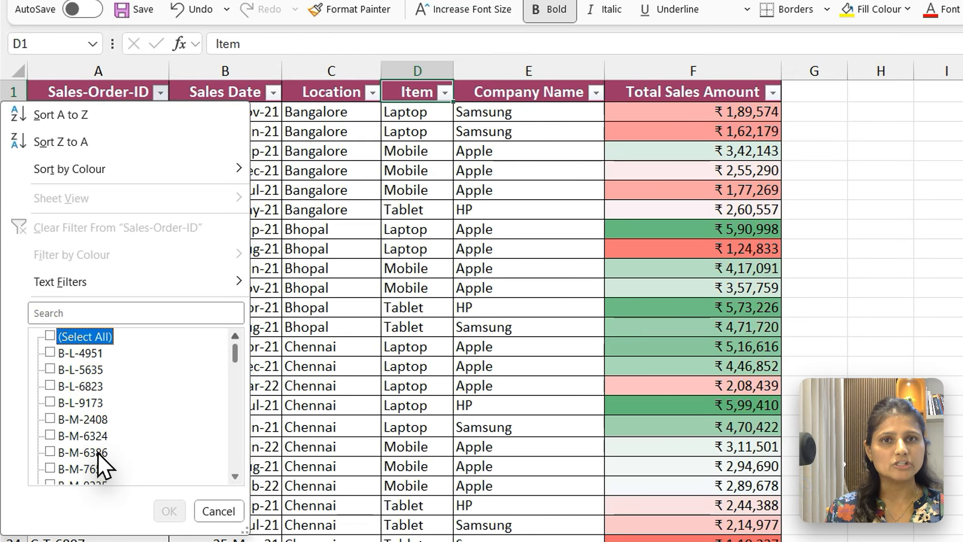
pyautogui.click(102, 339)
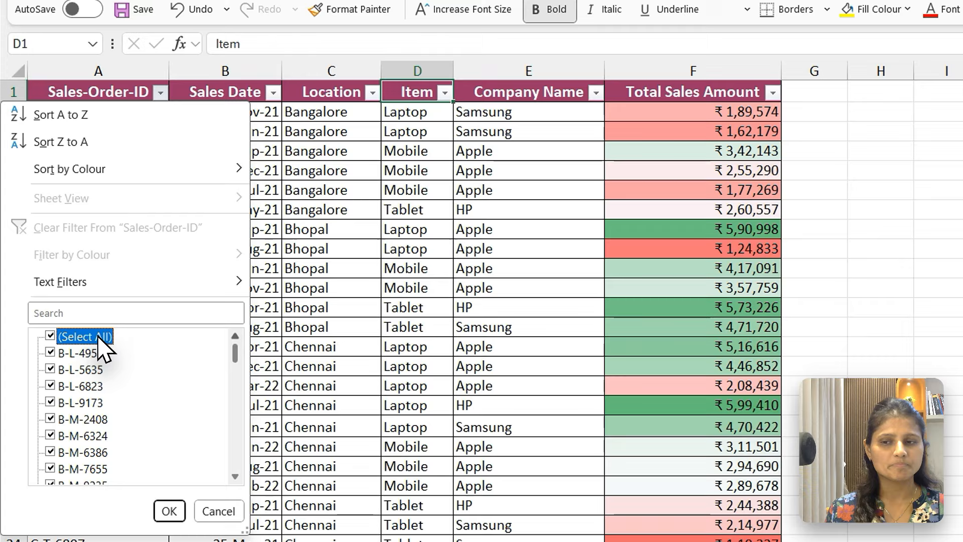
pyautogui.moveTo(77, 280)
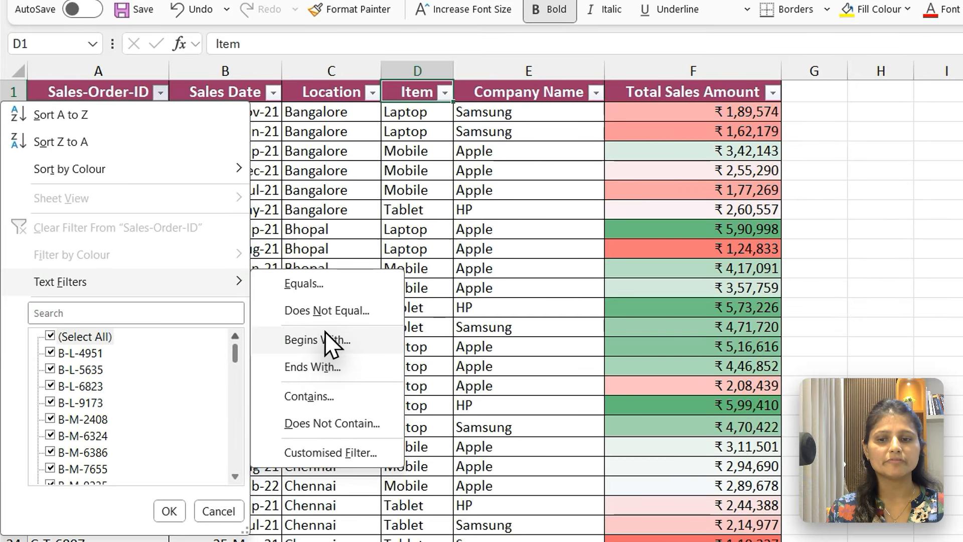
pyautogui.click(325, 333)
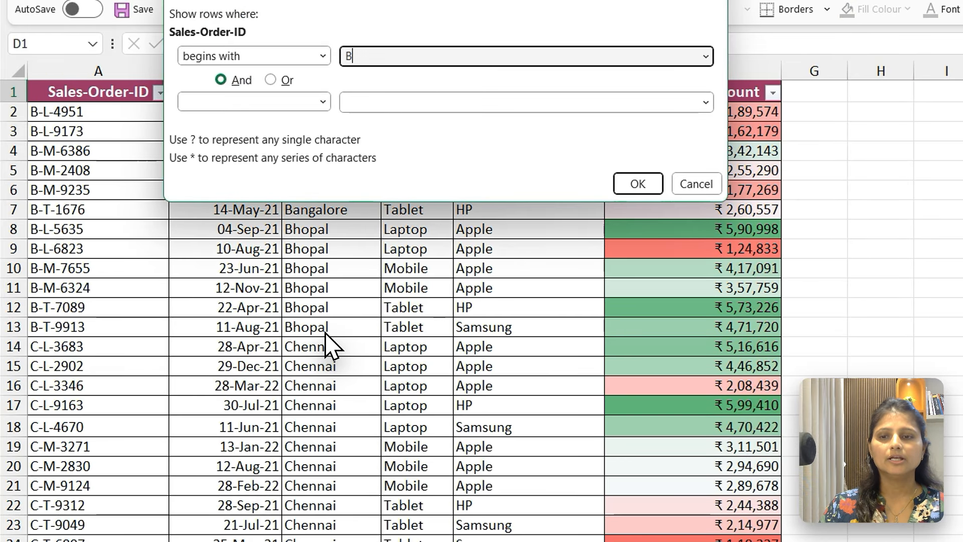
pyautogui.click(635, 184)
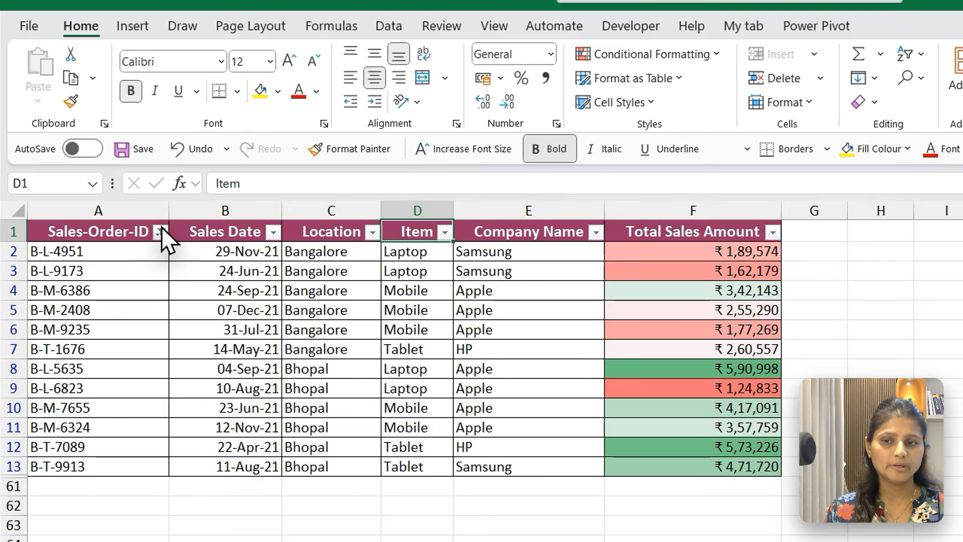
# Replace the begins-with filter on Sales-Order-ID with a contains condition that keeps only the laptop order IDs.
pyautogui.click(162, 232)
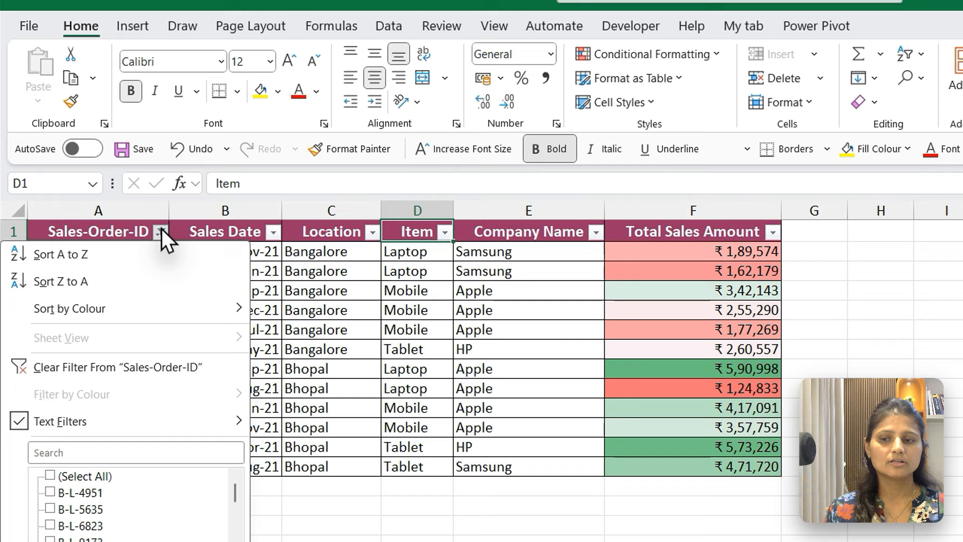
pyautogui.click(82, 365)
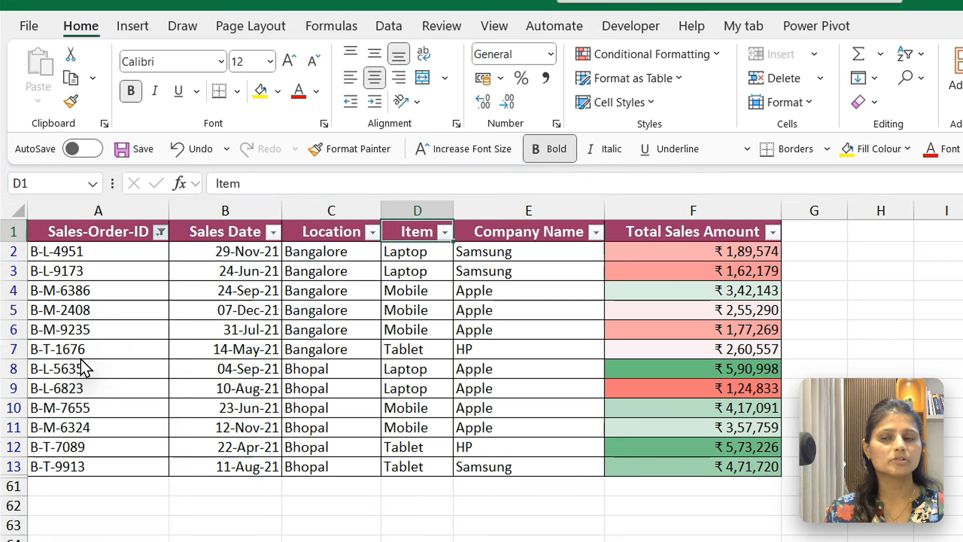
pyautogui.click(161, 232)
pyautogui.moveTo(140, 427)
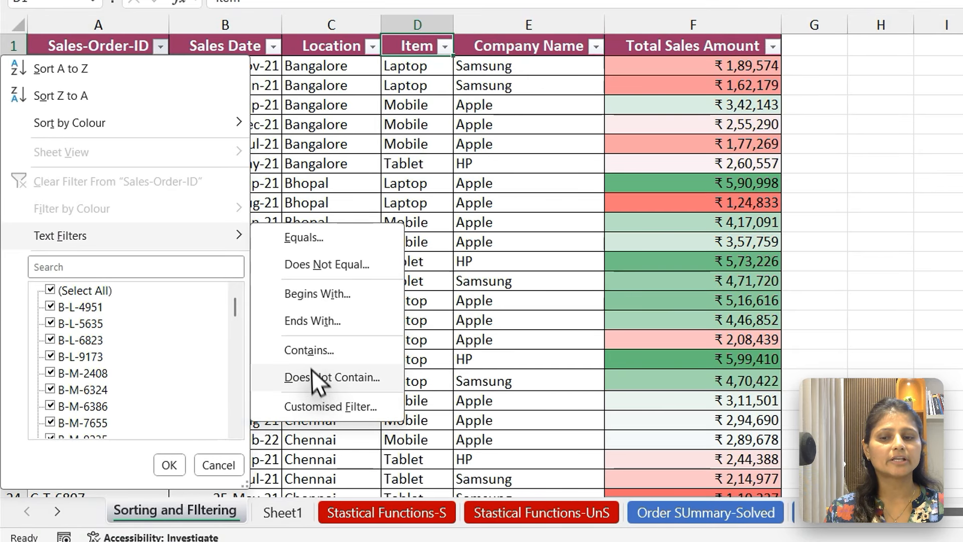
pyautogui.click(306, 345)
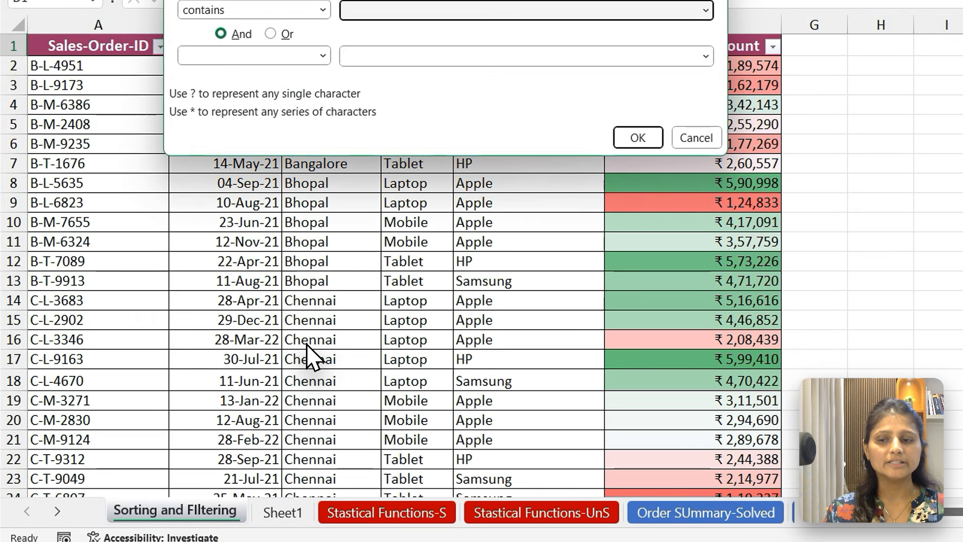
pyautogui.click(628, 137)
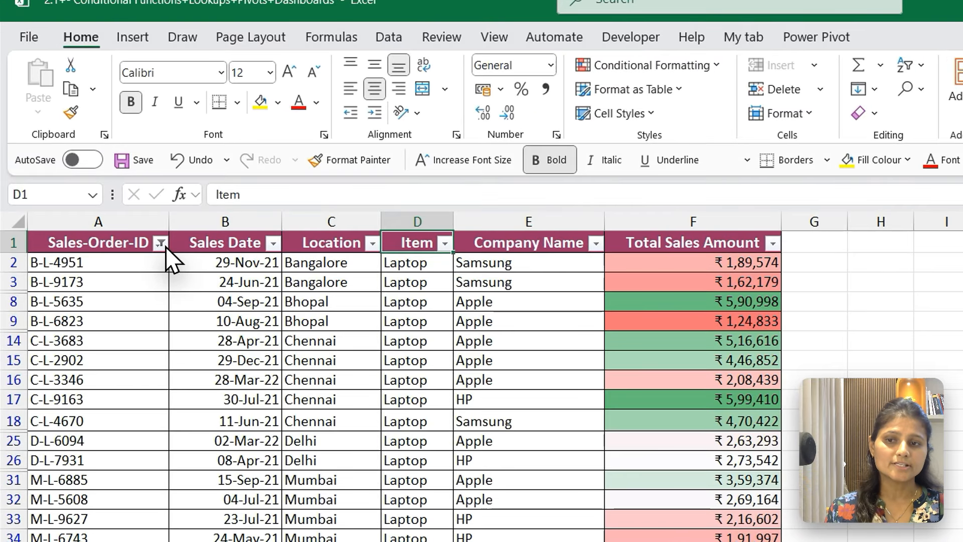
# Clear the contains filter from the Sales-Order-ID column.
pyautogui.click(107, 177)
pyautogui.moveTo(82, 442)
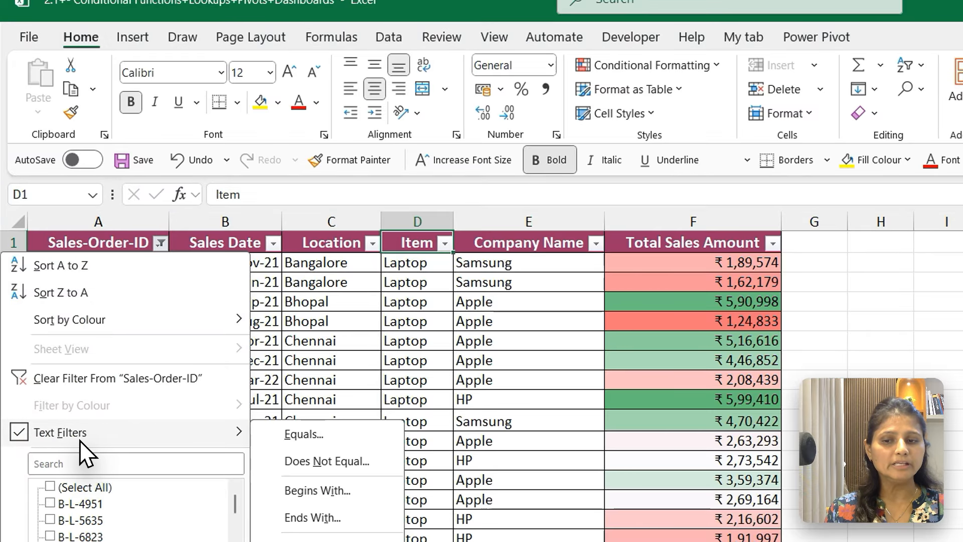
pyautogui.click(107, 382)
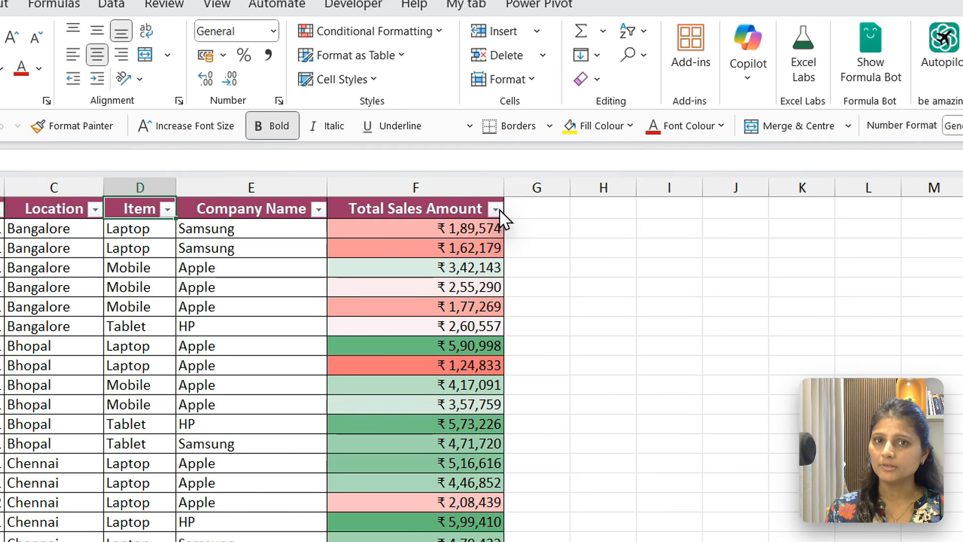
# Filter the Total Sales Amount column to its top 10 items with a number filter.
pyautogui.click(515, 178)
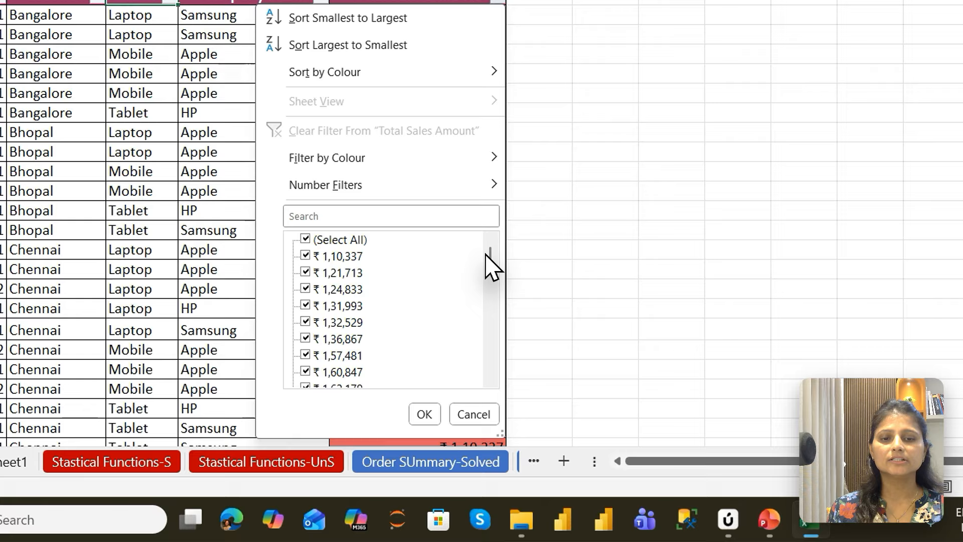
pyautogui.moveTo(486, 257); pyautogui.dragTo(502, 212)
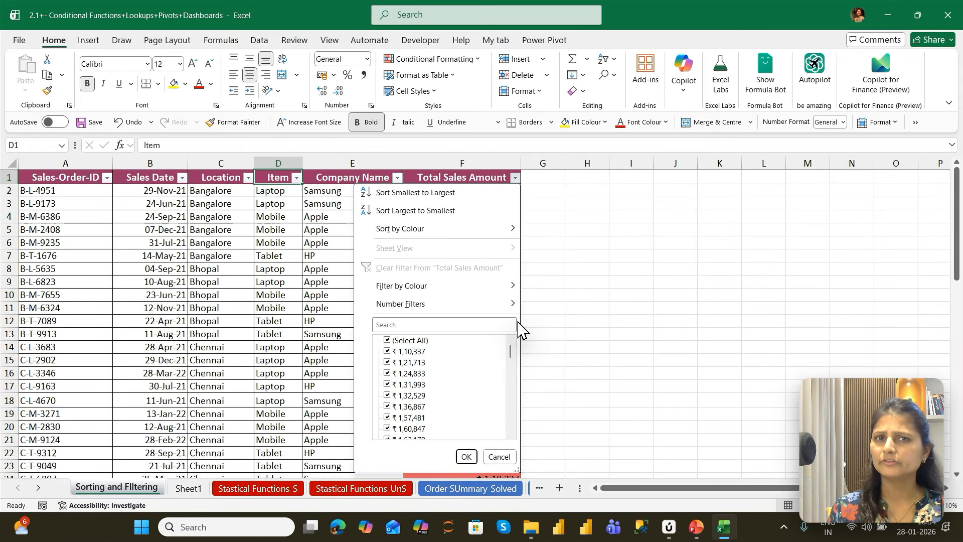
pyautogui.moveTo(451, 305)
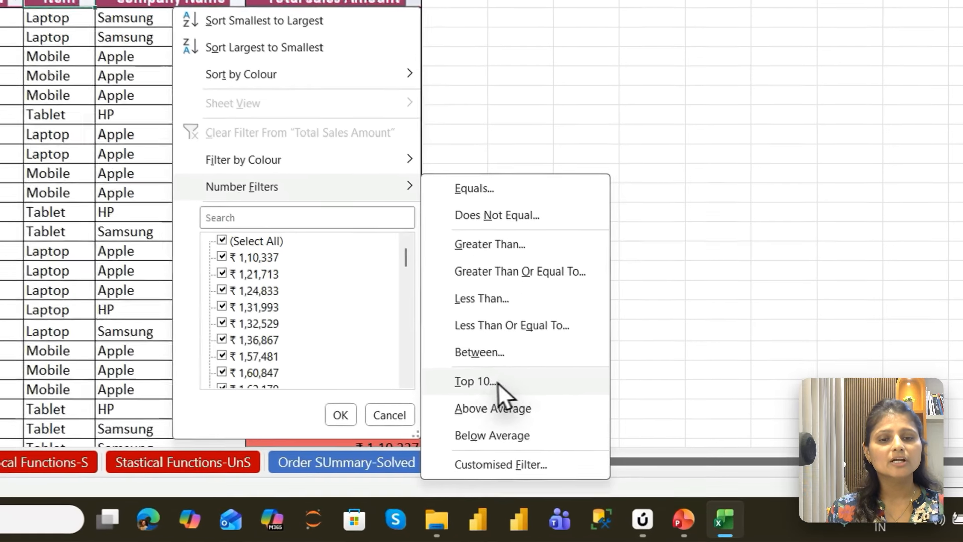
pyautogui.click(566, 435)
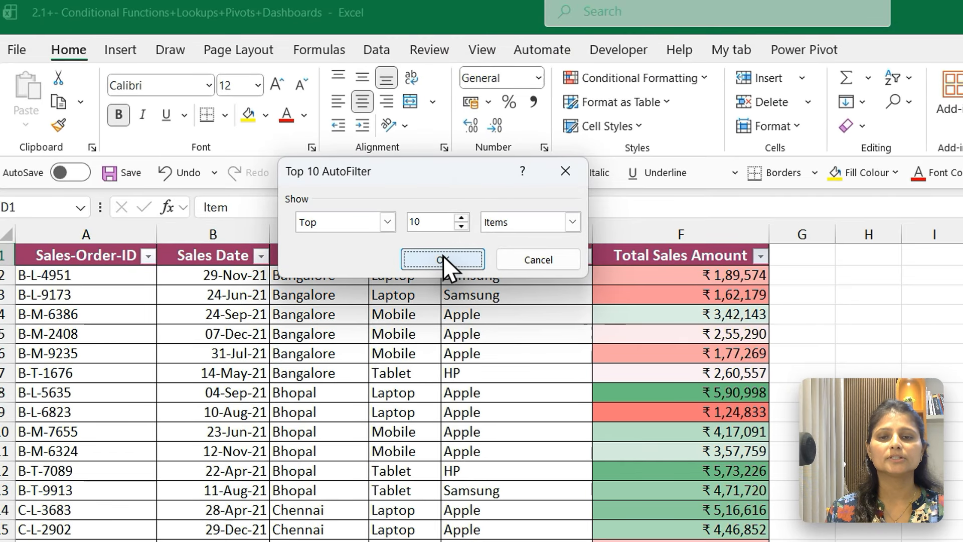
pyautogui.click(442, 259)
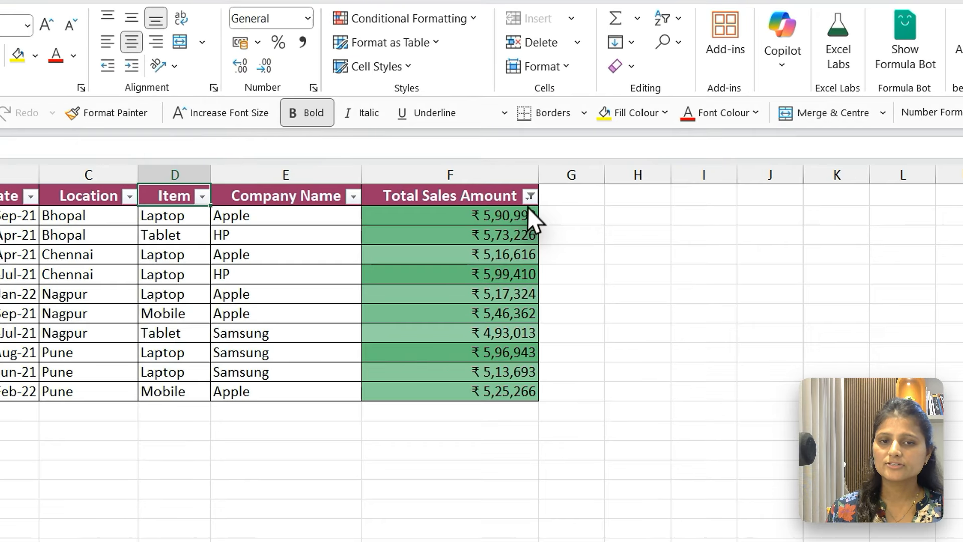
# Change the Total Sales Amount number filter to show only the above-average amounts.
pyautogui.click(516, 177)
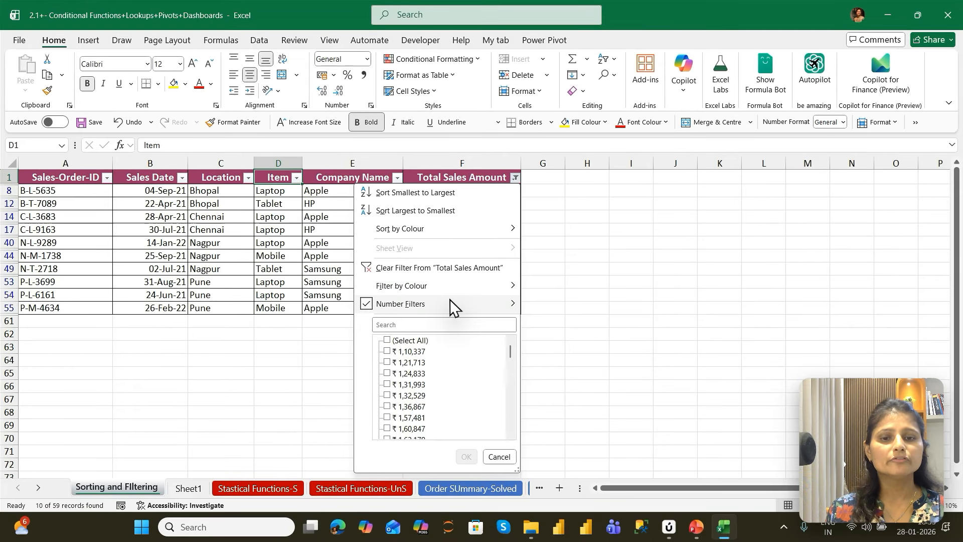
pyautogui.moveTo(450, 306)
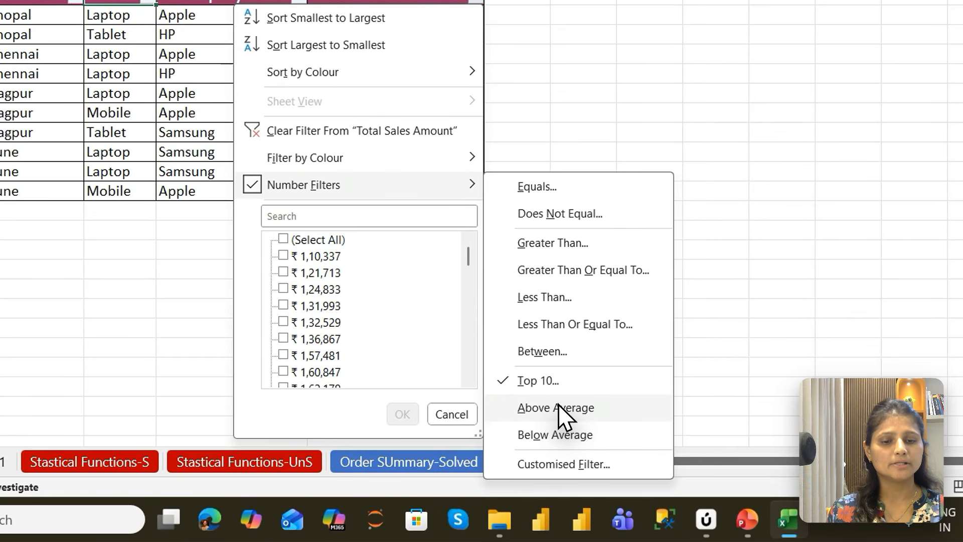
pyautogui.click(558, 406)
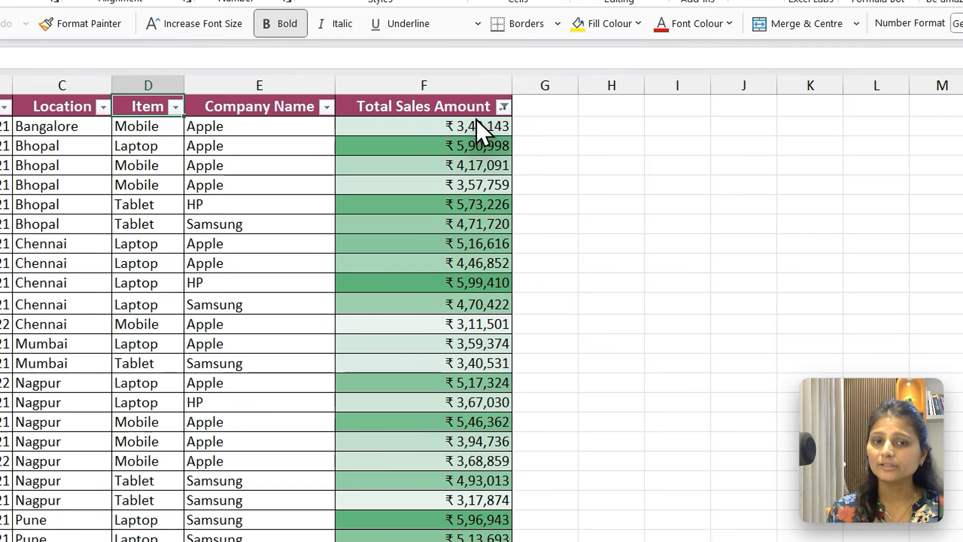
# Select the filtered Total Sales Amount values to check them, return to the header, and switch filtering off for the table.
pyautogui.click(482, 143)
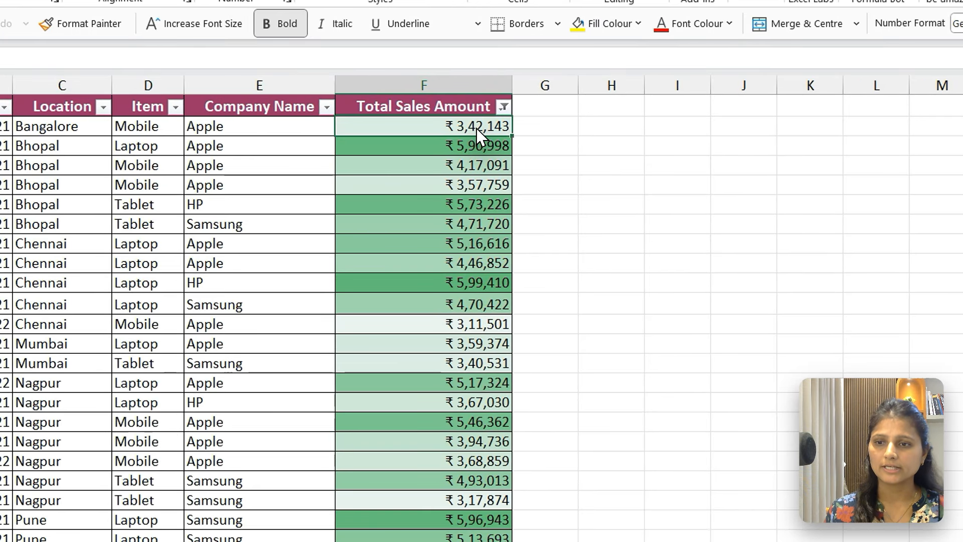
pyautogui.hotkey('ctrl', 'shift', 'Down')
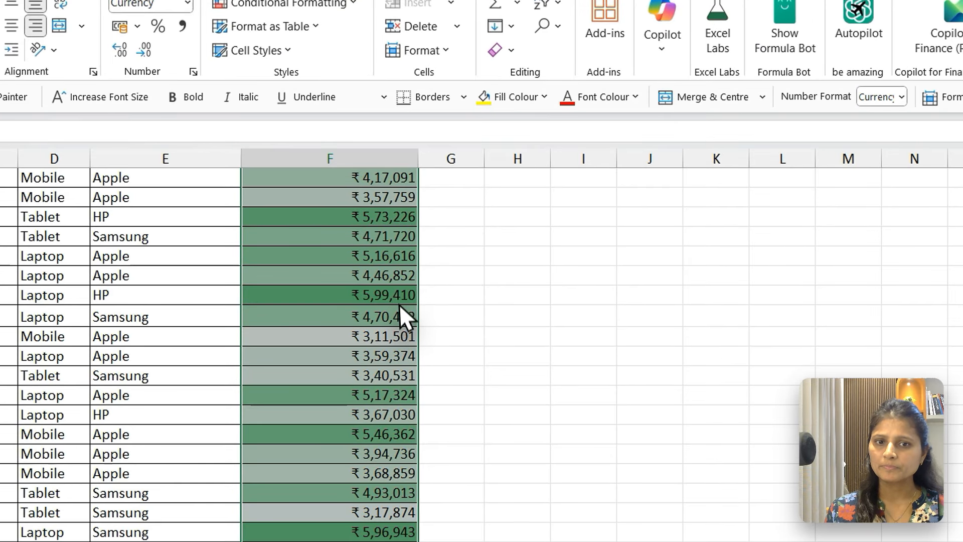
pyautogui.click(507, 263)
pyautogui.hotkey('ctrl', 'Up')
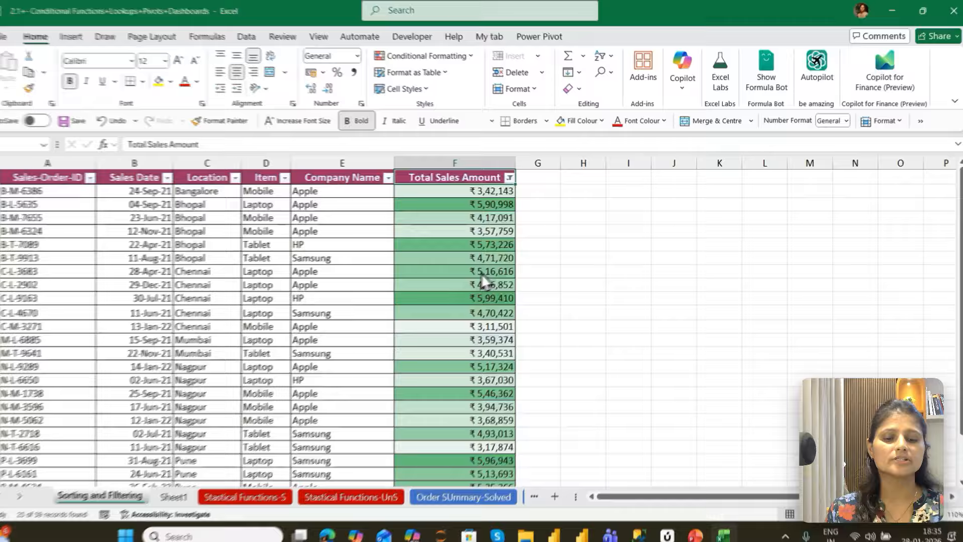
pyautogui.hotkey('ctrl', 'shift', 'l')
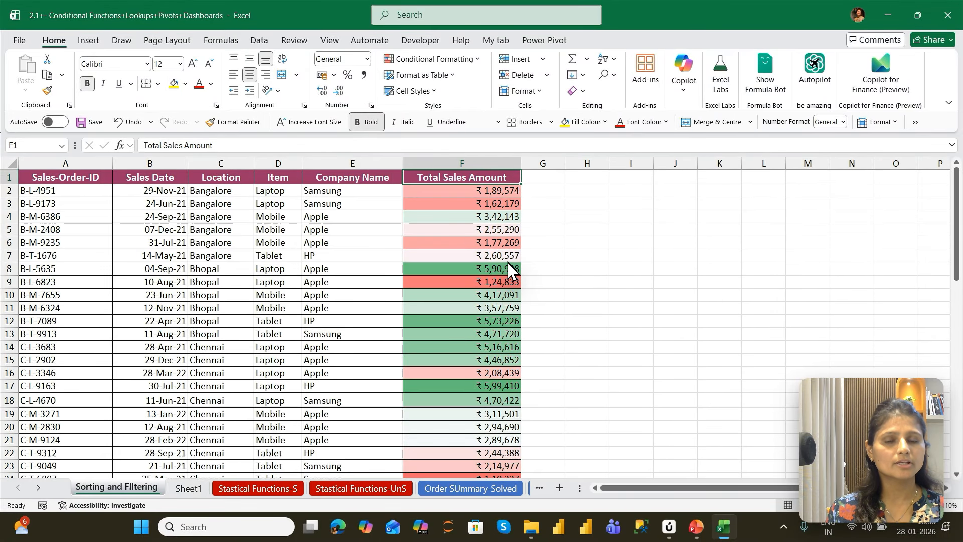
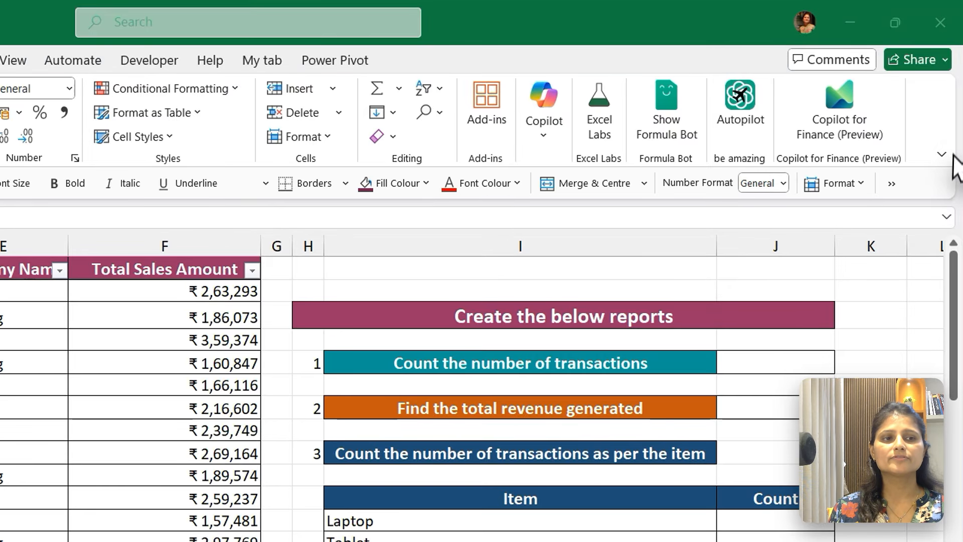
# Show the Stastical Functions-UnS sheet in full-screen mode.
pyautogui.click(942, 155)
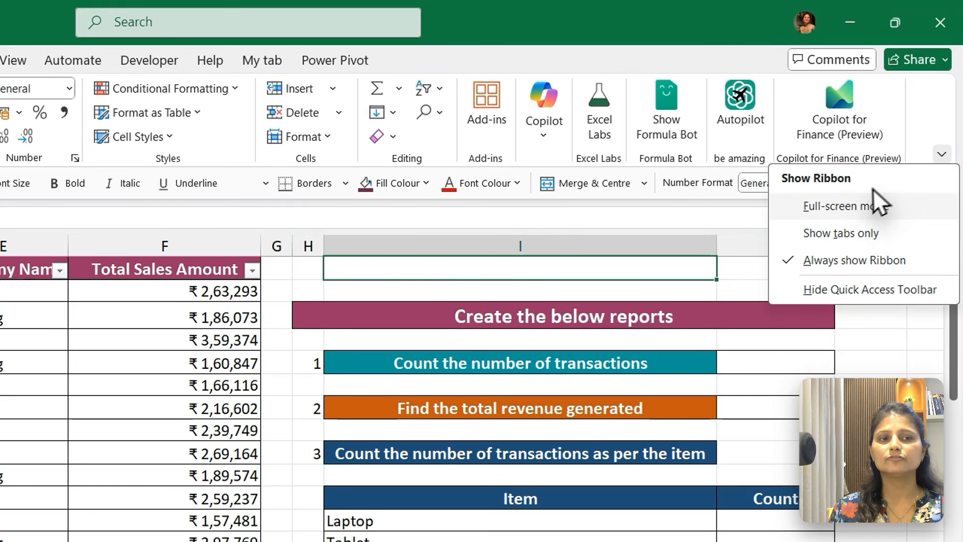
pyautogui.click(864, 207)
# Go through the table headers from Sales-Order-ID to Total Sales Amount and select cell J5 beside "Count the number of transactions".
pyautogui.click(71, 98)
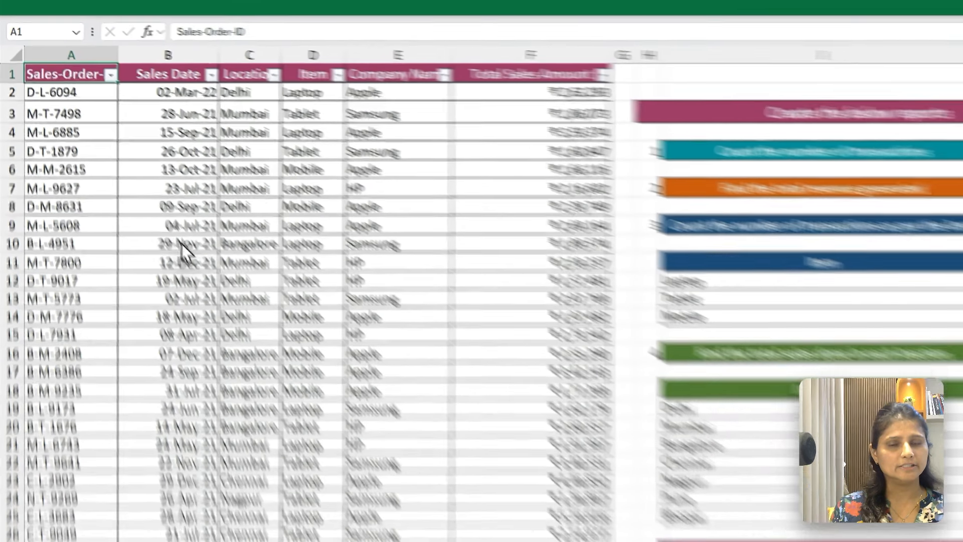
pyautogui.press('Right')
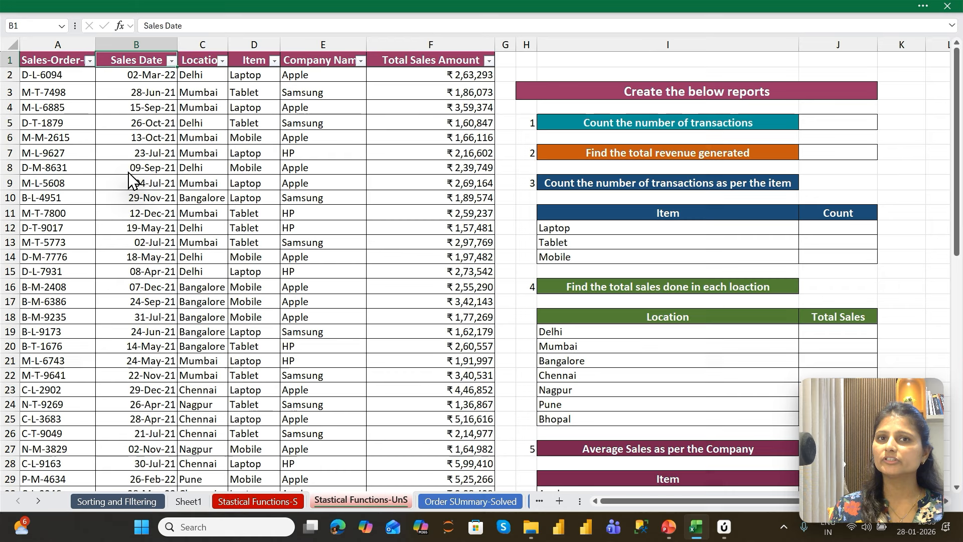
pyautogui.press('Right')
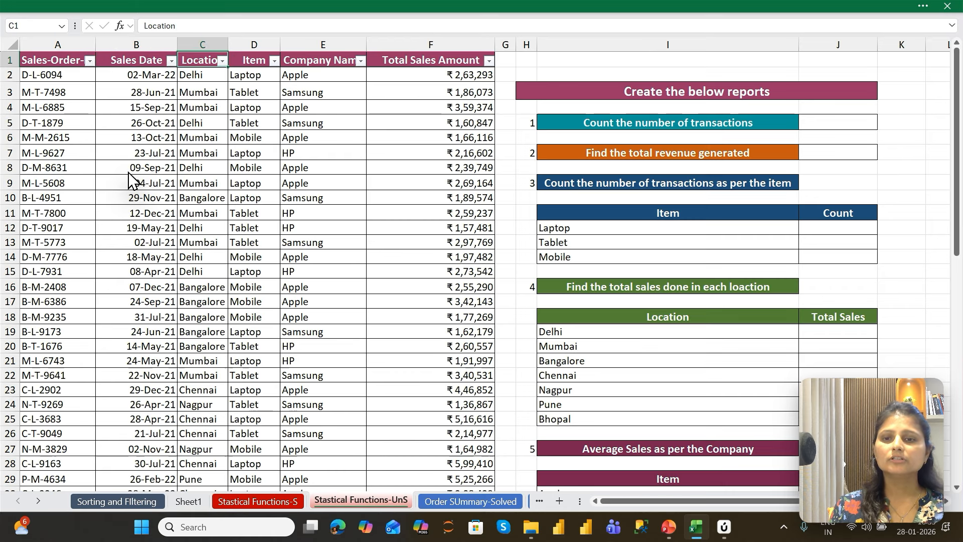
pyautogui.press('Right')
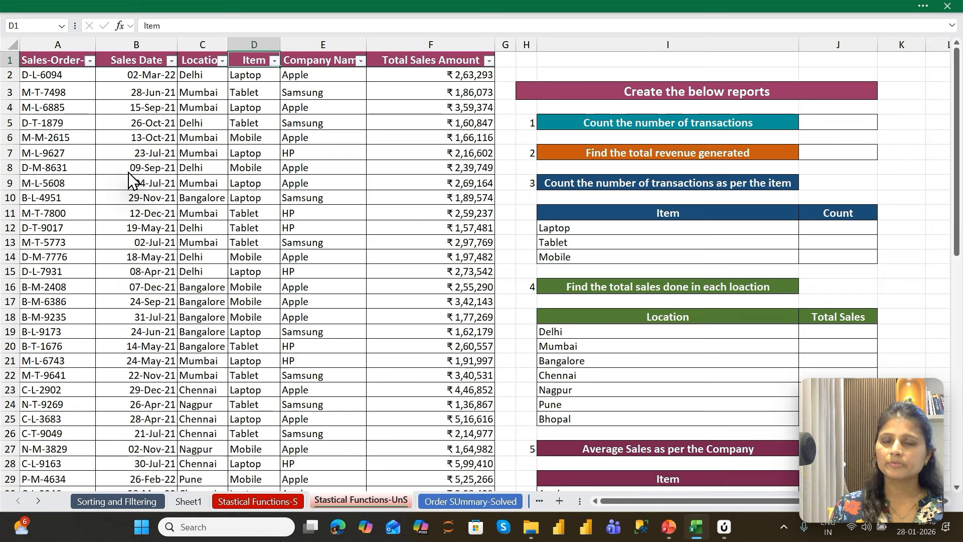
pyautogui.press('Right')
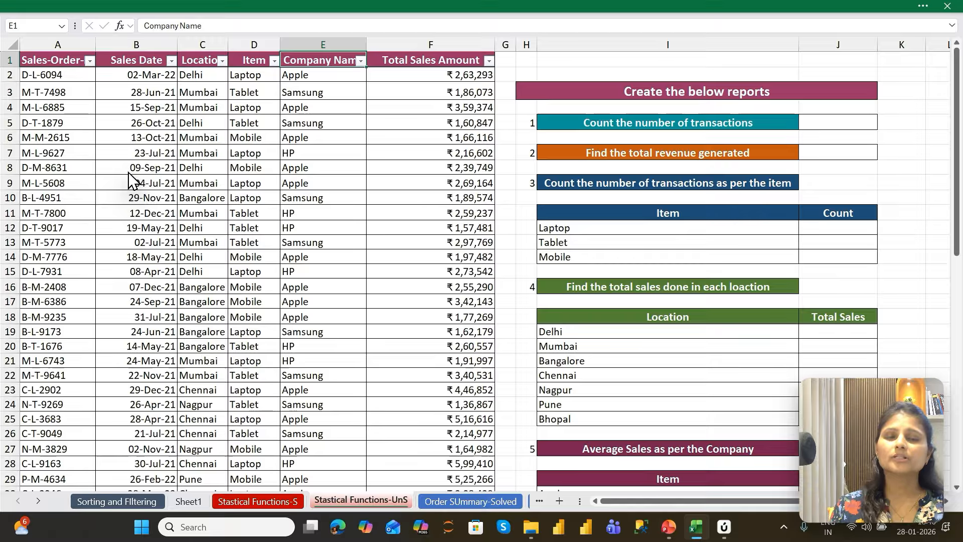
pyautogui.press('Right')
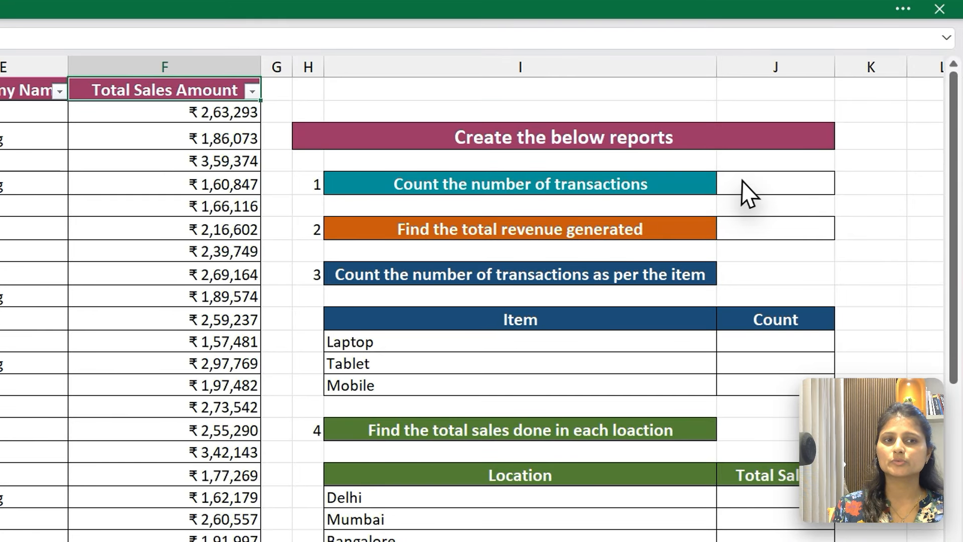
pyautogui.click(759, 170)
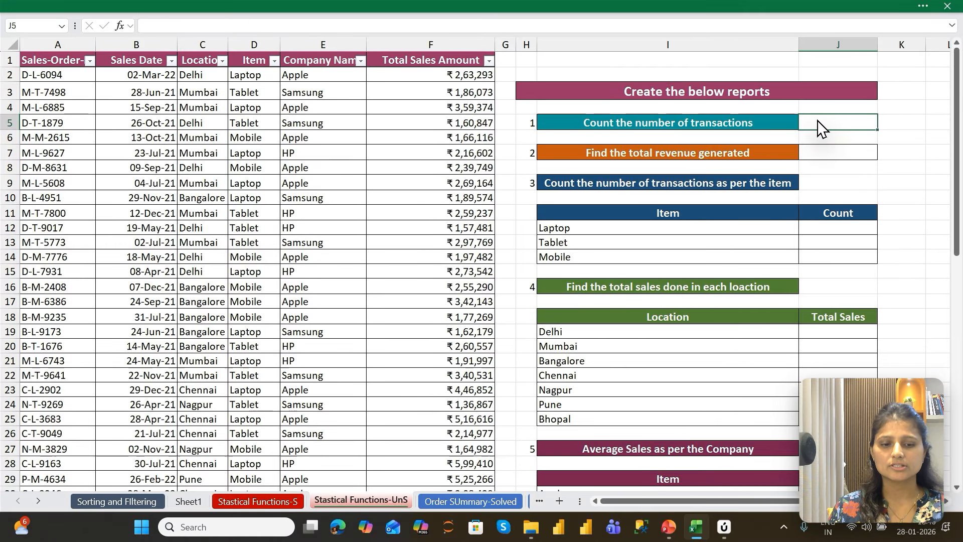
# Count the transactions in cell J5 with a COUNTA formula over the Sales-Order-ID entries A2:A60.
pyautogui.write('=COun')
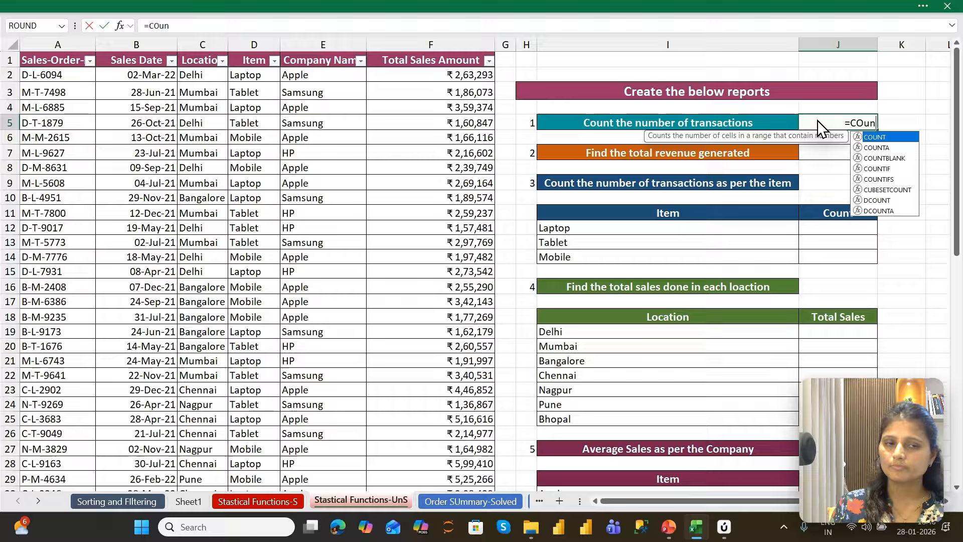
pyautogui.press('Down')
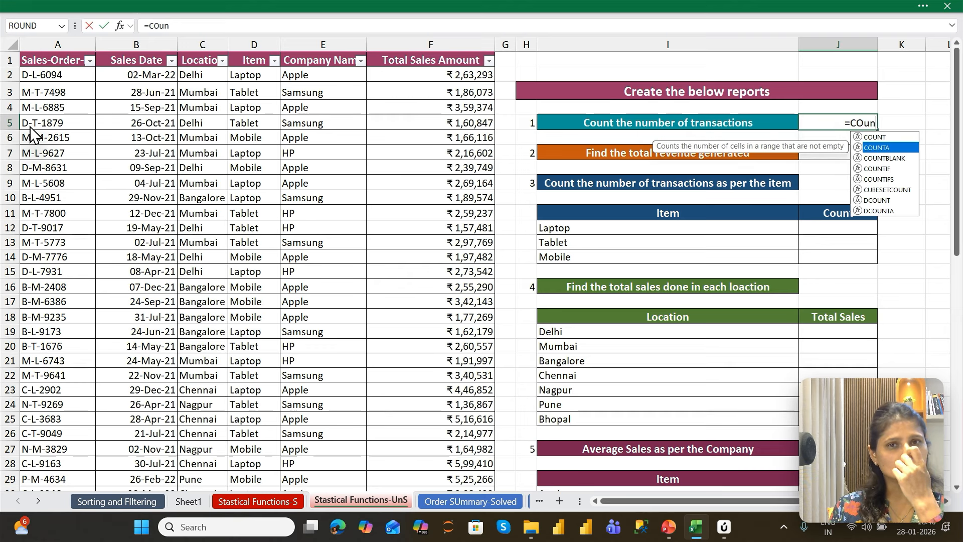
pyautogui.press('Tab')
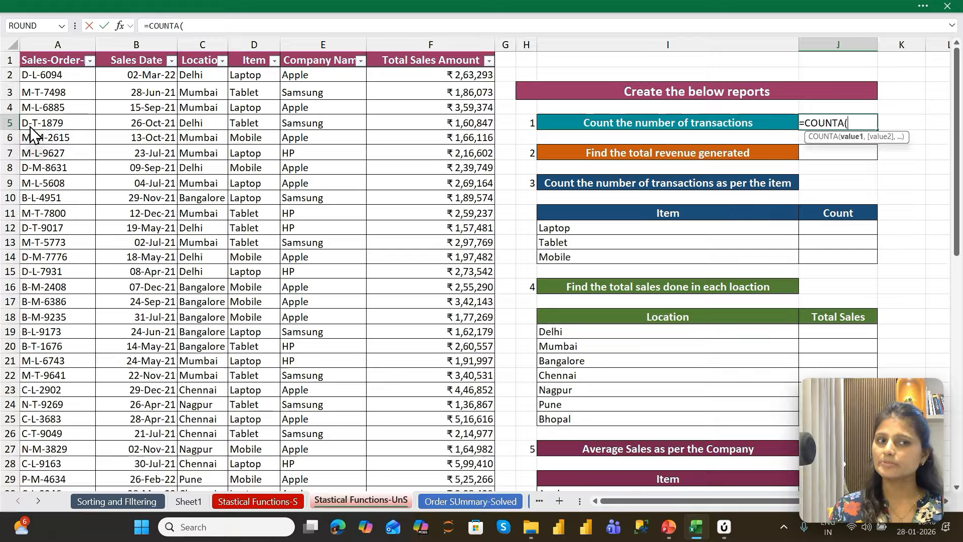
pyautogui.hotkey('ctrl', 'Home')
pyautogui.press('Down')
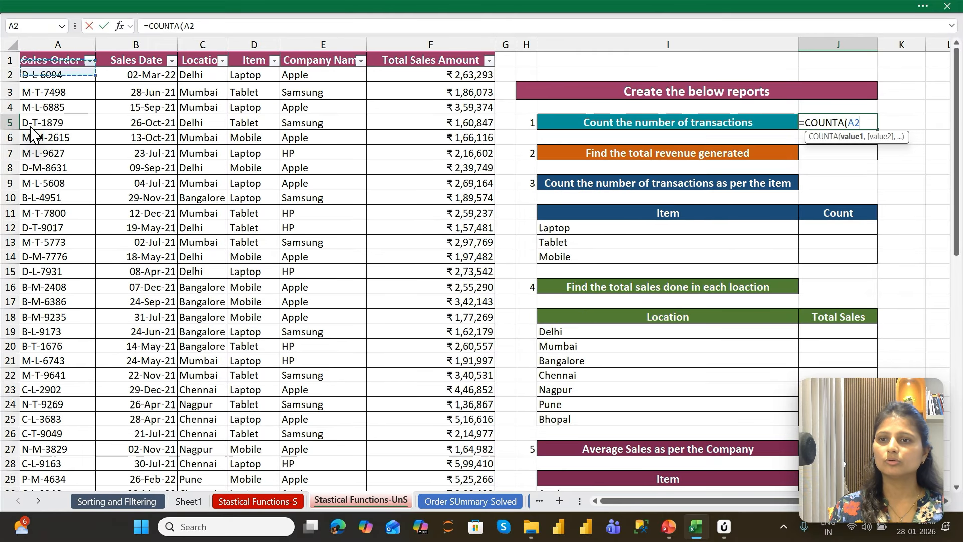
pyautogui.hotkey('ctrl', 'shift', 'Down')
pyautogui.write(')')
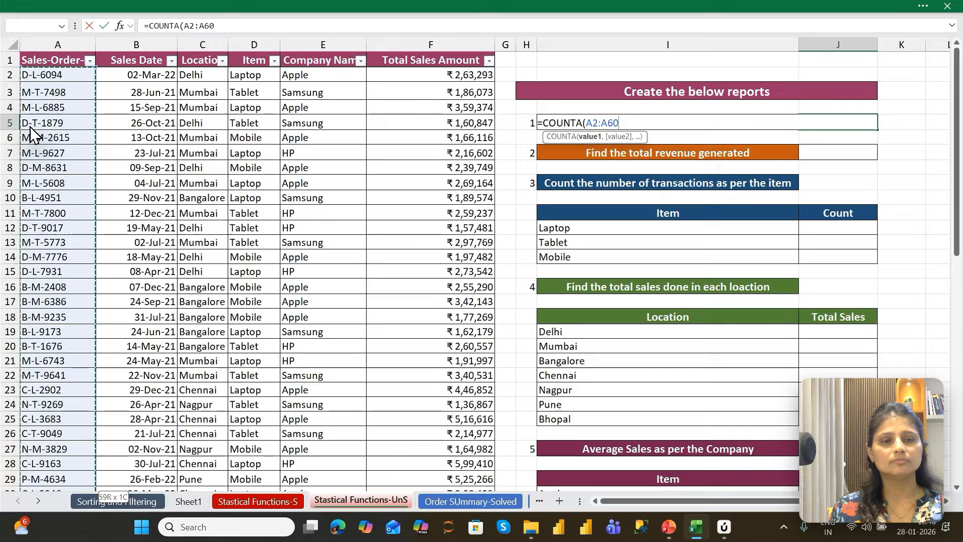
pyautogui.hotkey('ctrl', 'Return')
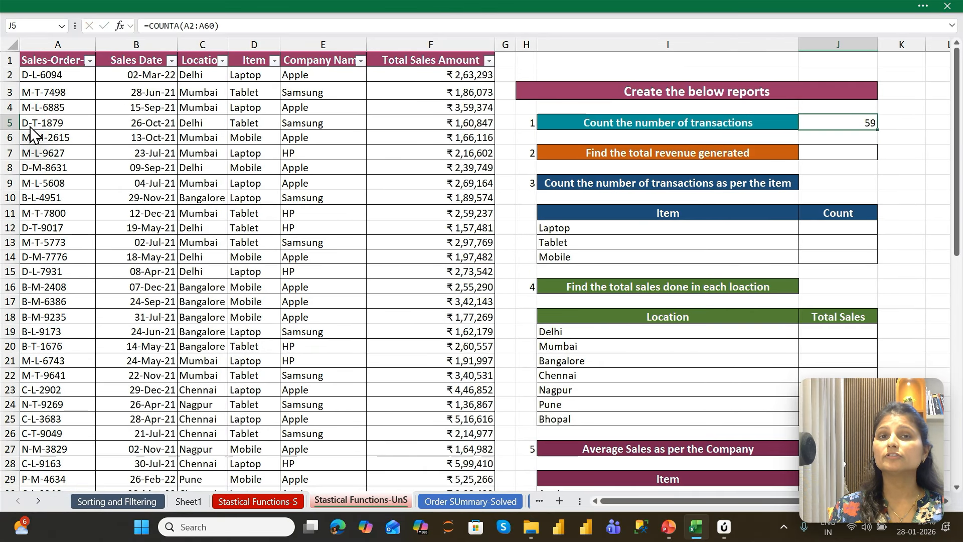
# Calculate the total revenue in cell J7 with a SUM formula over the Total Sales Amount values F2:F60.
pyautogui.press('Down')
pyautogui.press('Down')
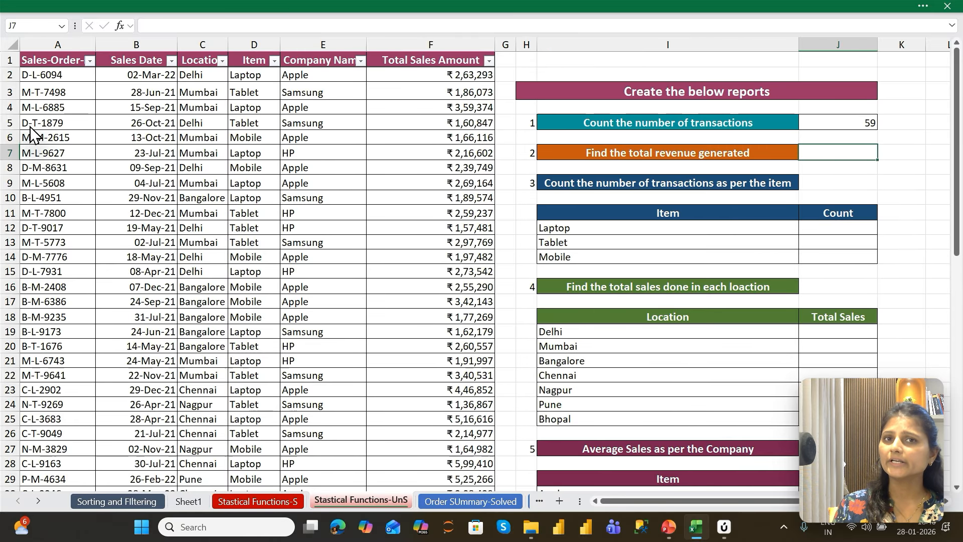
pyautogui.write('=sum')
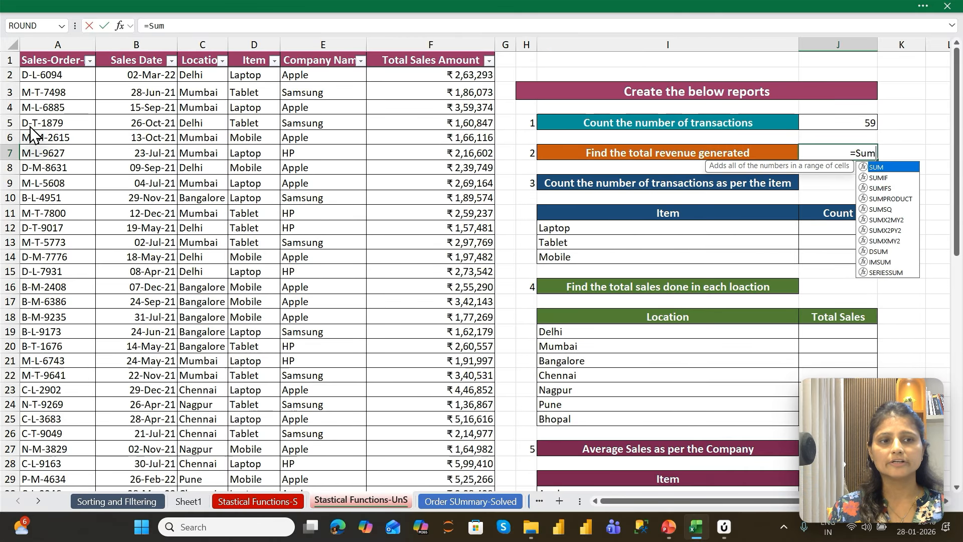
pyautogui.press('Tab')
pyautogui.hotkey('ctrl', 'Home')
pyautogui.hotkey('ctrl', 'Right')
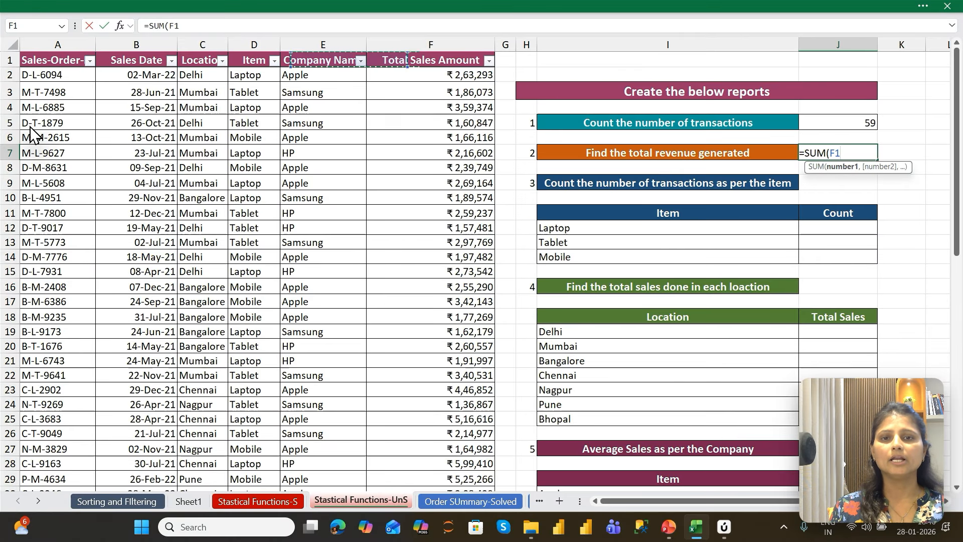
pyautogui.press('Down')
pyautogui.hotkey('ctrl', 'shift', 'Down')
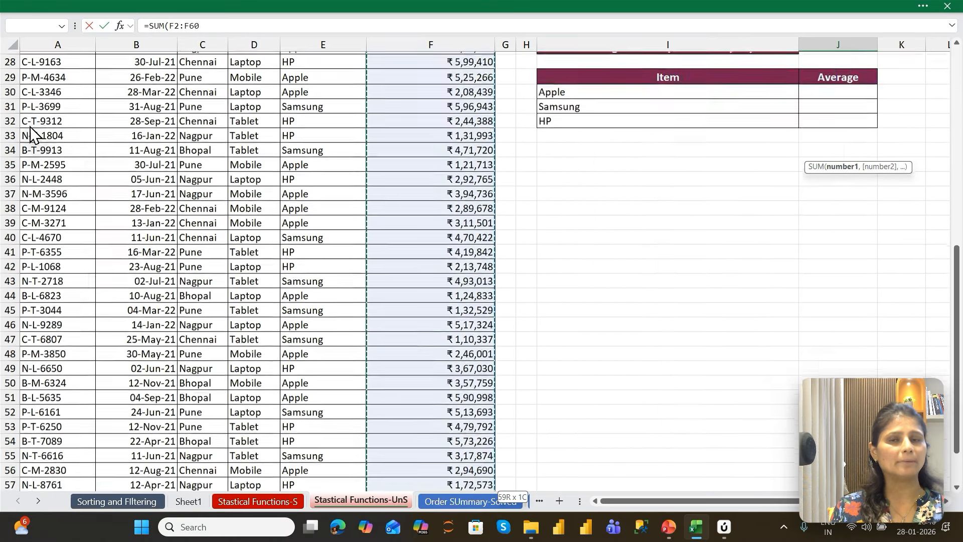
pyautogui.scroll(10, 31, 132)
pyautogui.hotkey('ctrl', 'Return')
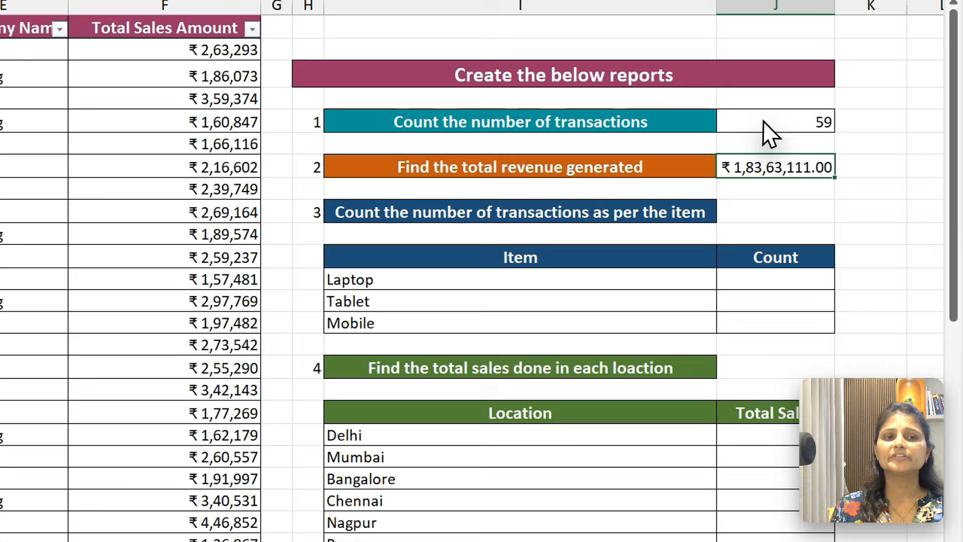
# Filter the sales table's Item column to show only the Laptop rows.
pyautogui.click(764, 122)
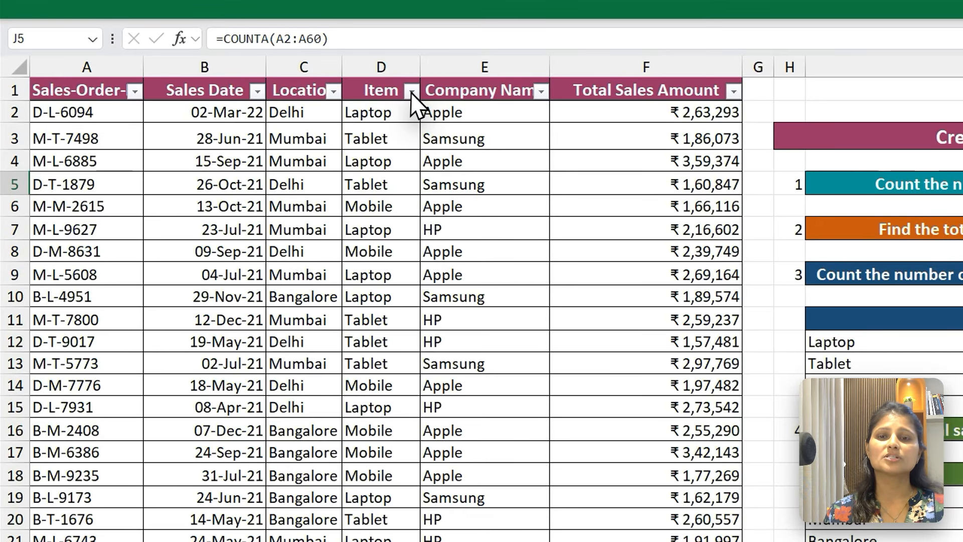
pyautogui.click(412, 90)
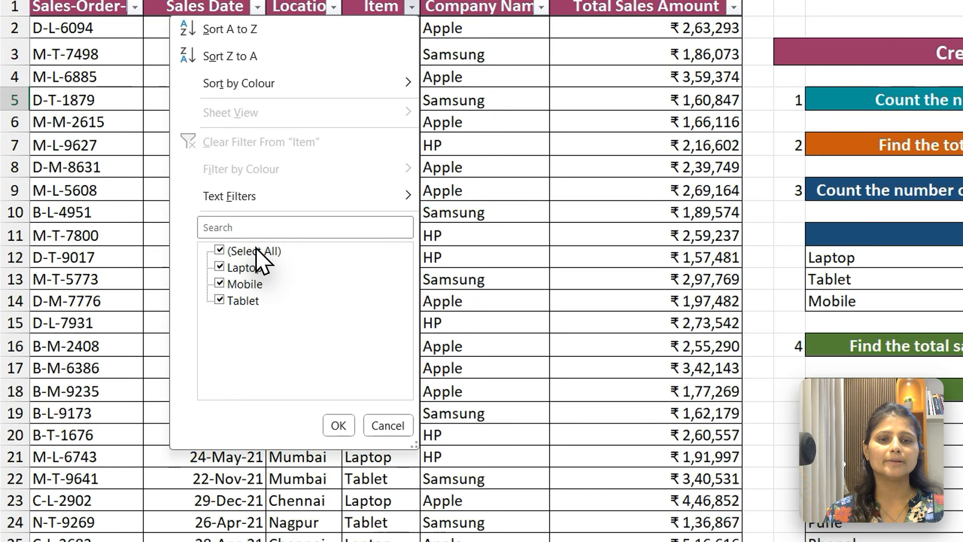
pyautogui.click(256, 251)
pyautogui.click(251, 269)
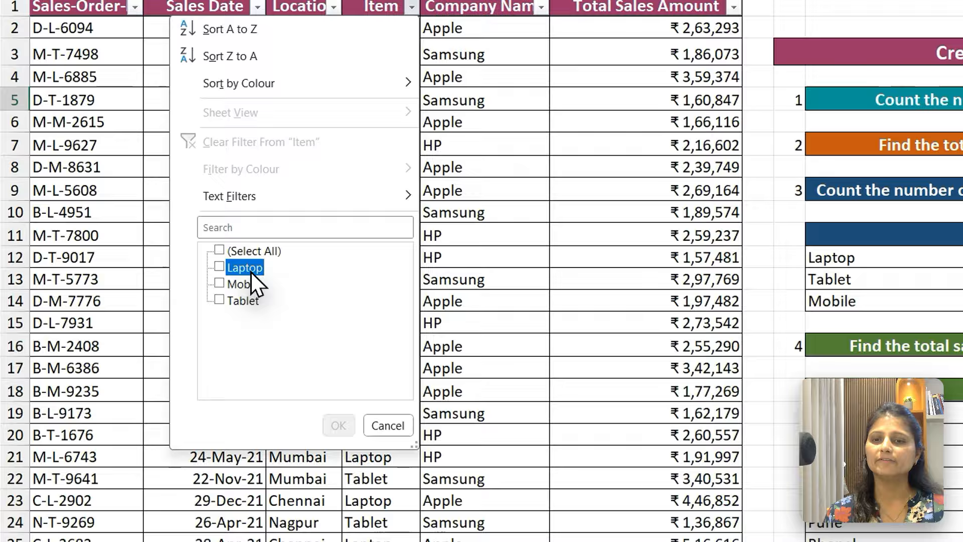
pyautogui.click(339, 423)
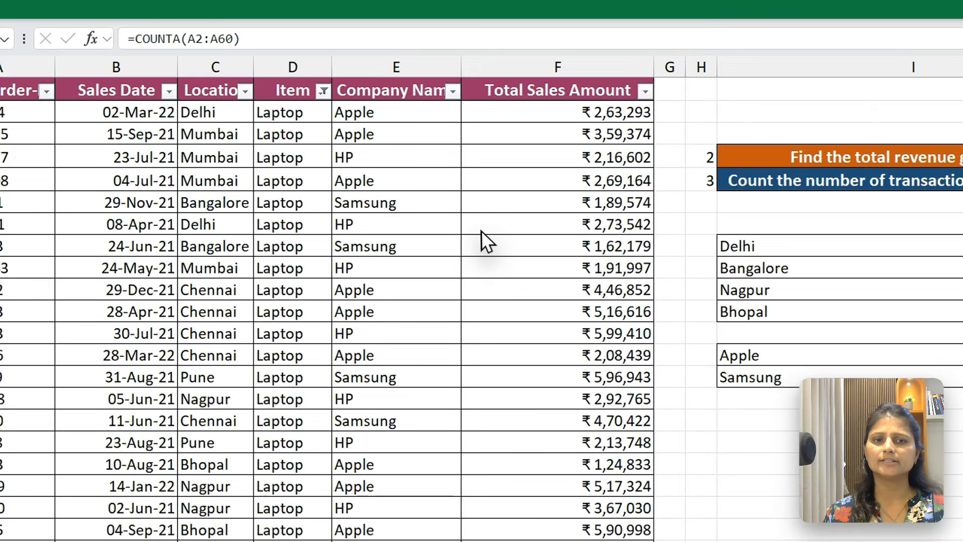
# Return to the Total Sales Amount header and switch filtering off for the sales table.
pyautogui.click(482, 234)
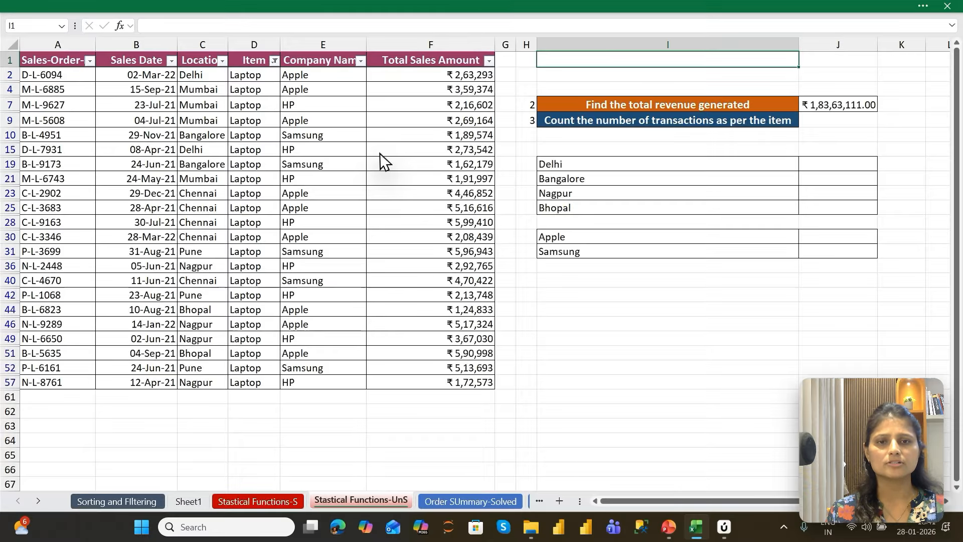
pyautogui.hotkey('ctrl', 'Left')
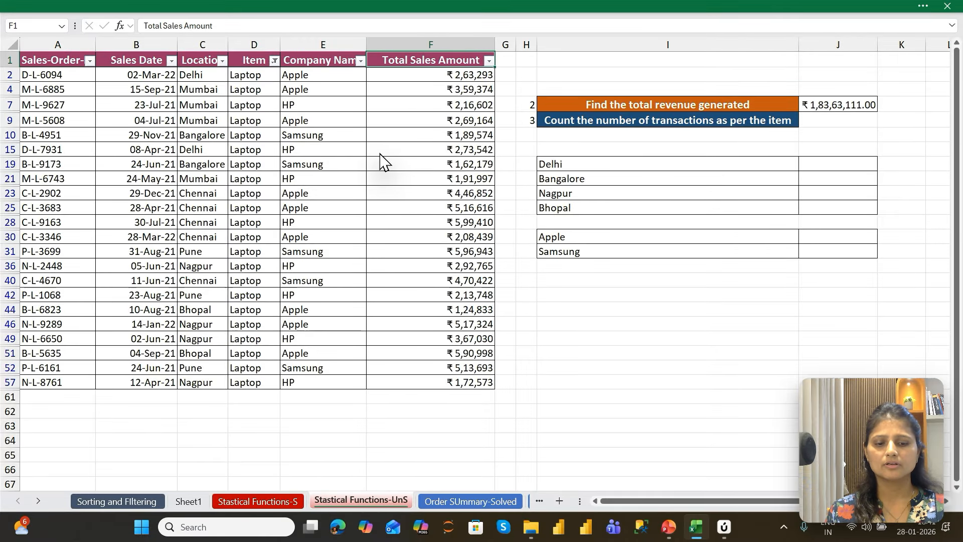
pyautogui.hotkey('ctrl', 'shift', 'l')
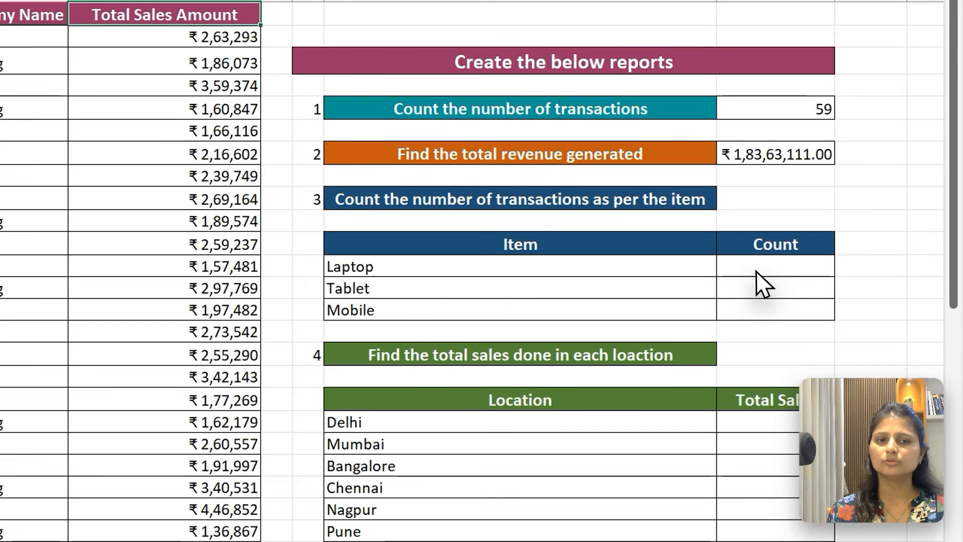
# Start a COUNTIF formula in cell J12 for the Laptop row of the item count table.
pyautogui.click(826, 231)
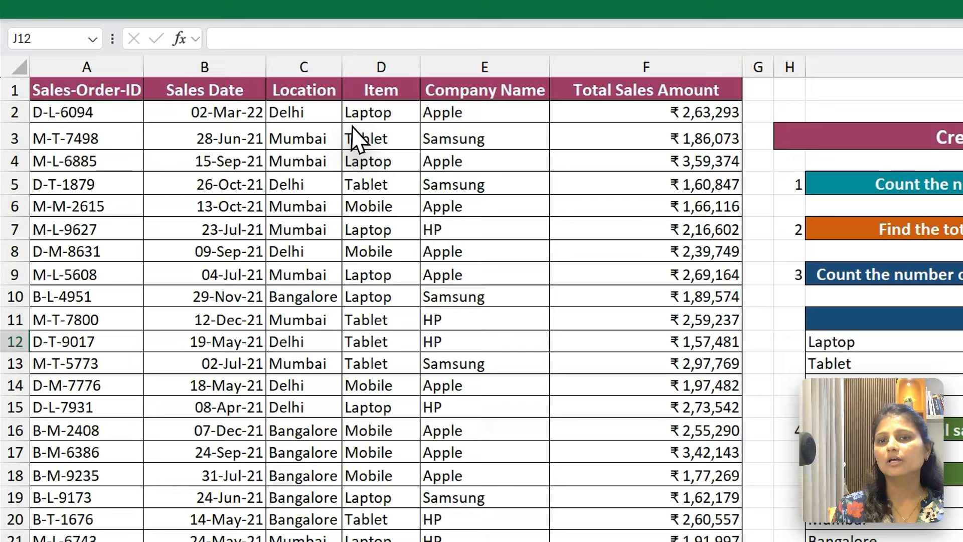
pyautogui.click(353, 129)
pyautogui.click(369, 109)
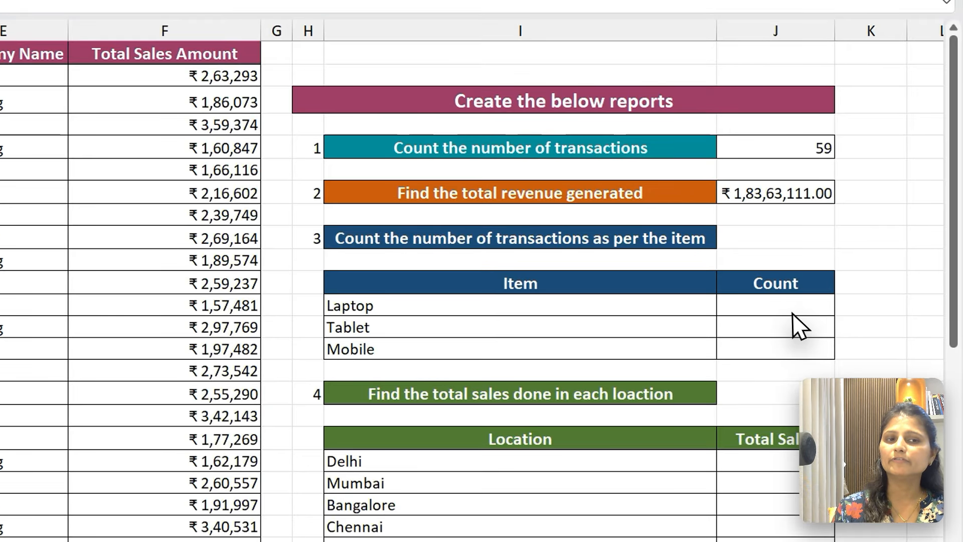
pyautogui.click(828, 350)
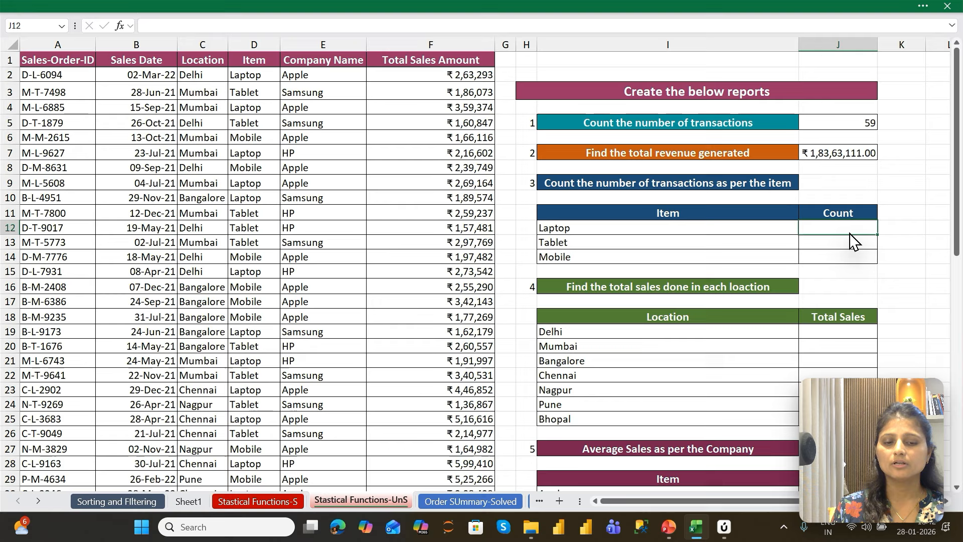
pyautogui.write('=Cou')
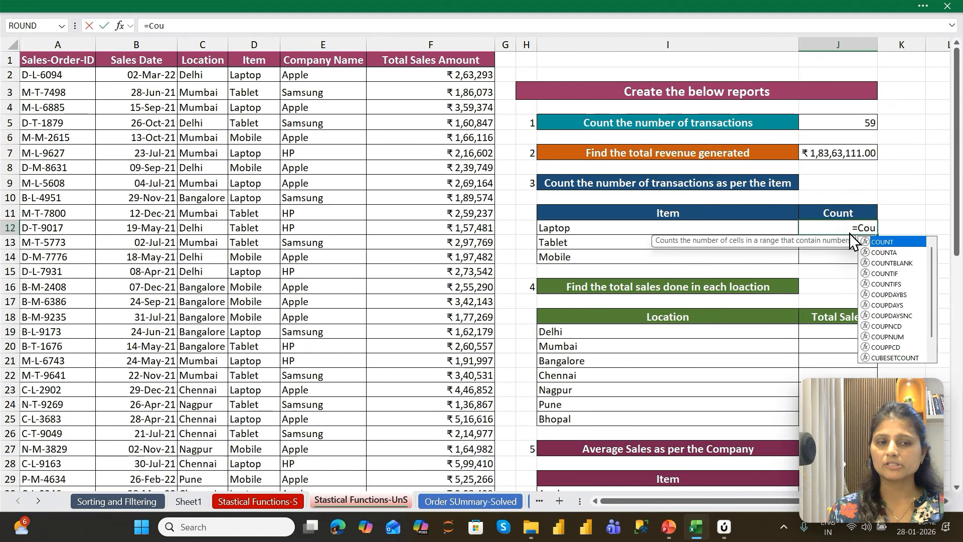
pyautogui.press('Down')
pyautogui.press('Down')
pyautogui.press('Down')
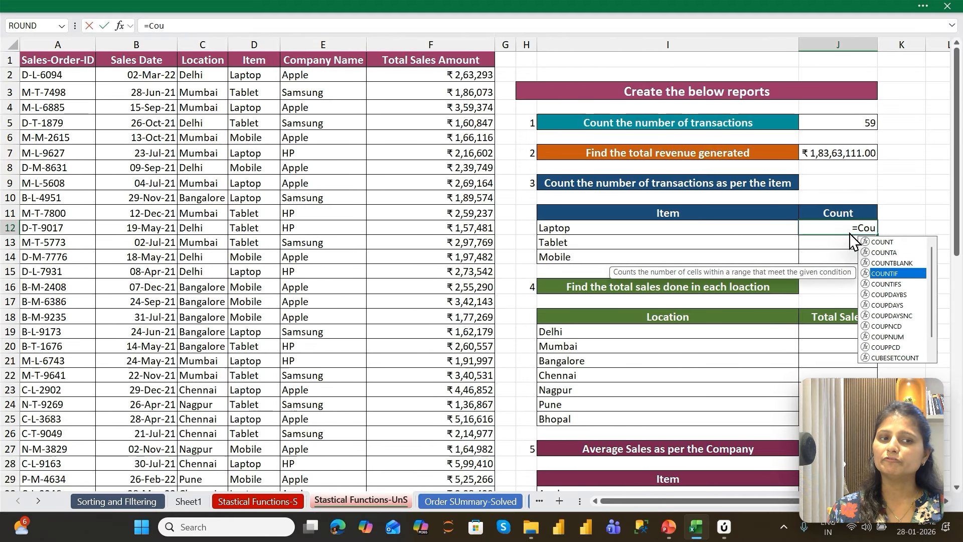
pyautogui.press('Tab')
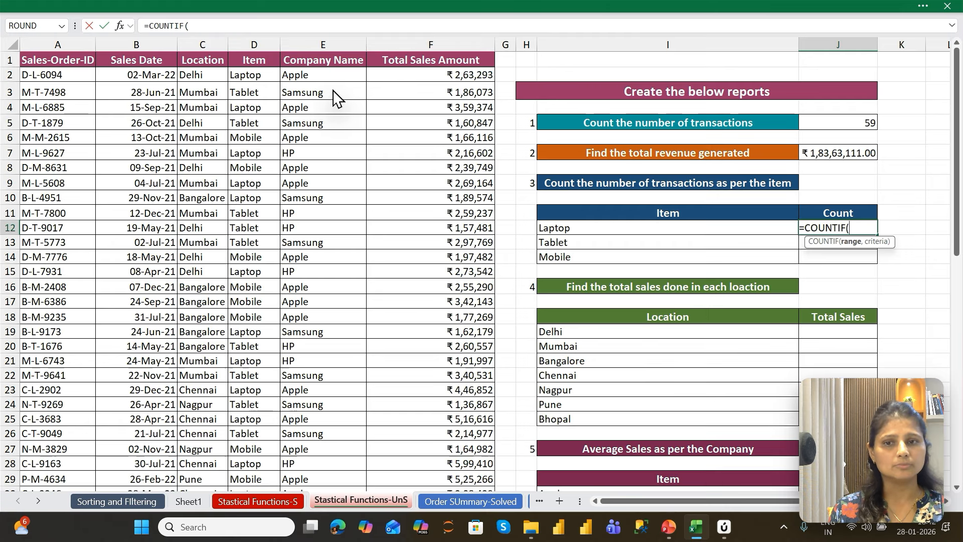
# Complete the COUNTIF formula with the Item range D2:D60 and the text criterion "Laptop".
pyautogui.hotkey('ctrl', 'Home')
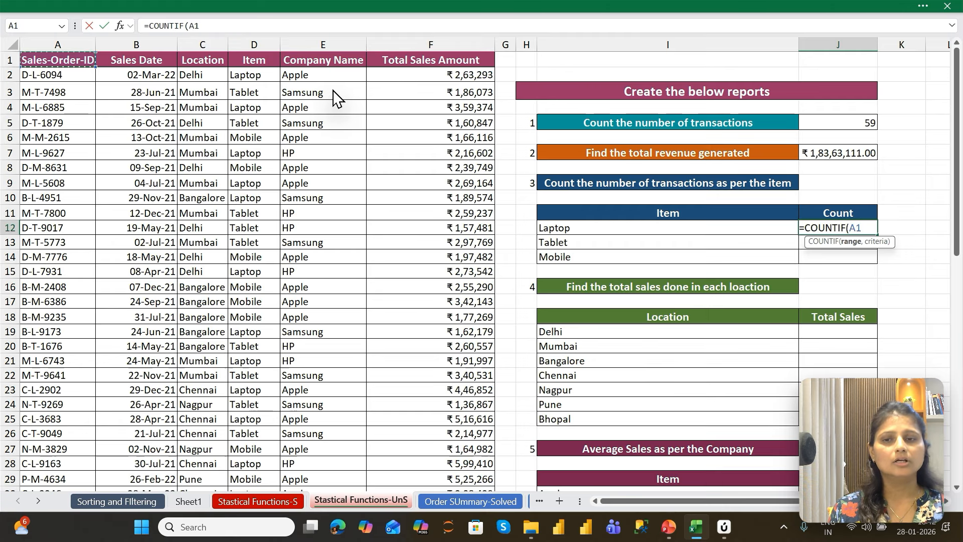
pyautogui.press('Right')
pyautogui.press('Right')
pyautogui.press('Right')
pyautogui.press('Down')
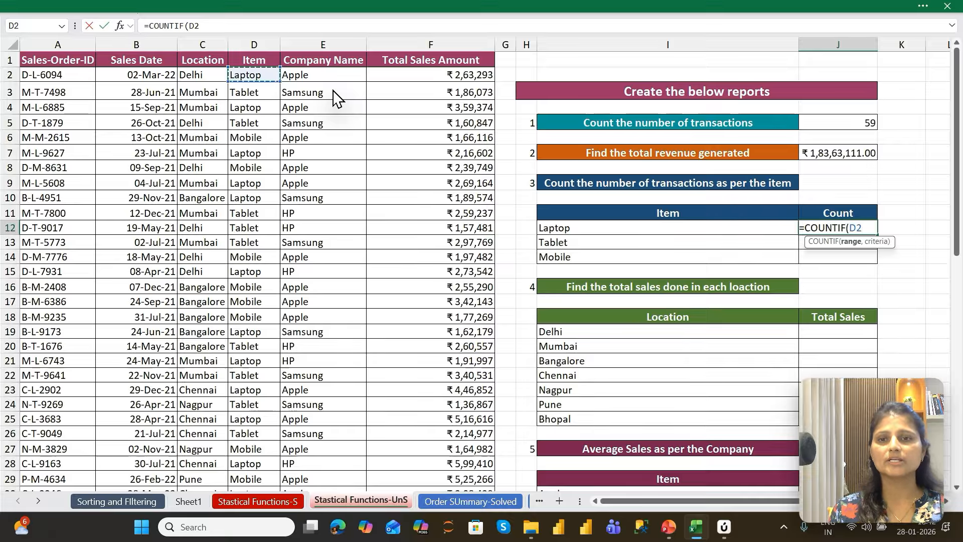
pyautogui.hotkey('ctrl', 'shift', 'Down')
pyautogui.write(',')
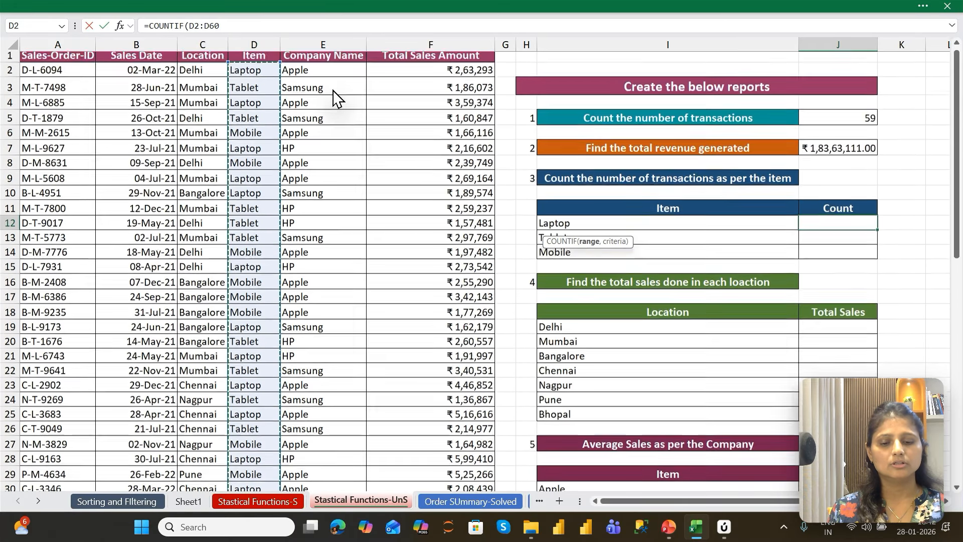
pyautogui.write('"')
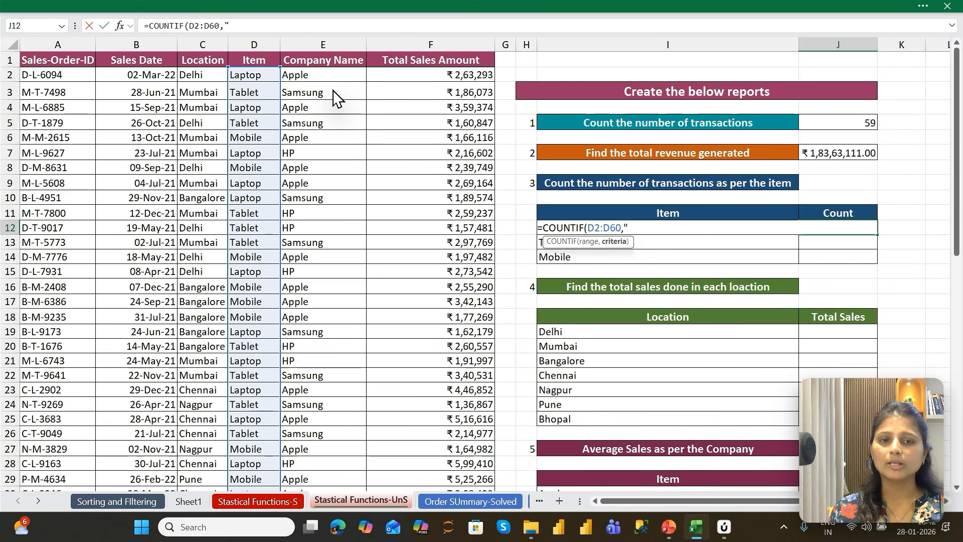
pyautogui.write('Laptop')
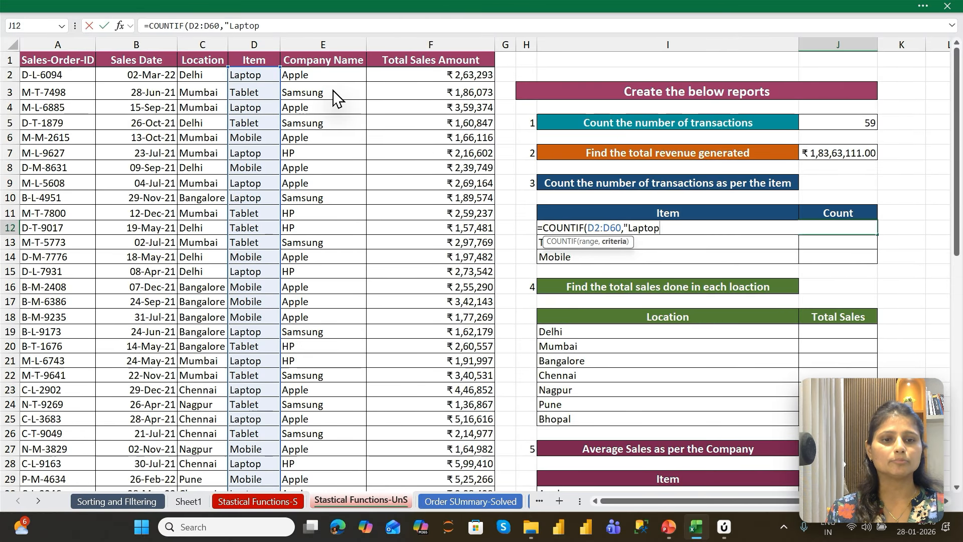
pyautogui.write('"')
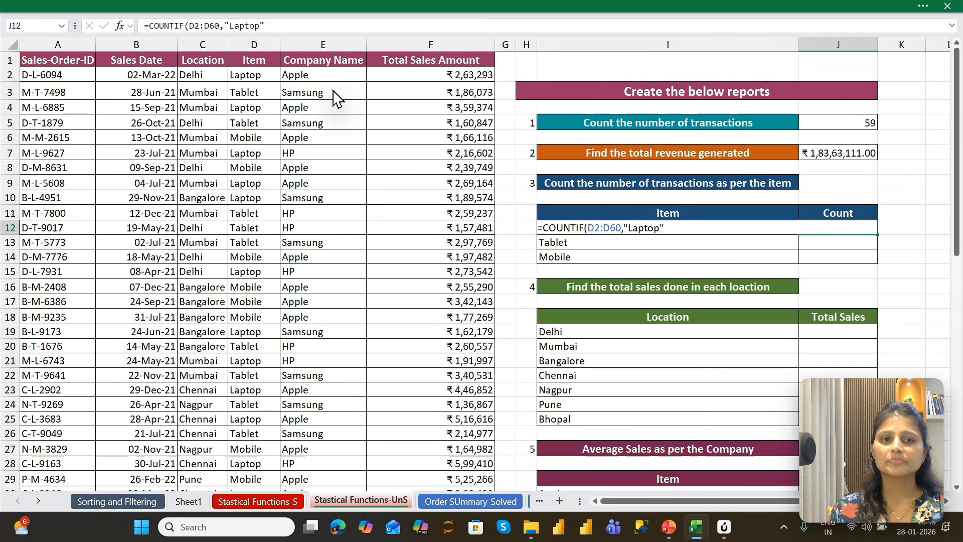
pyautogui.press('Return')
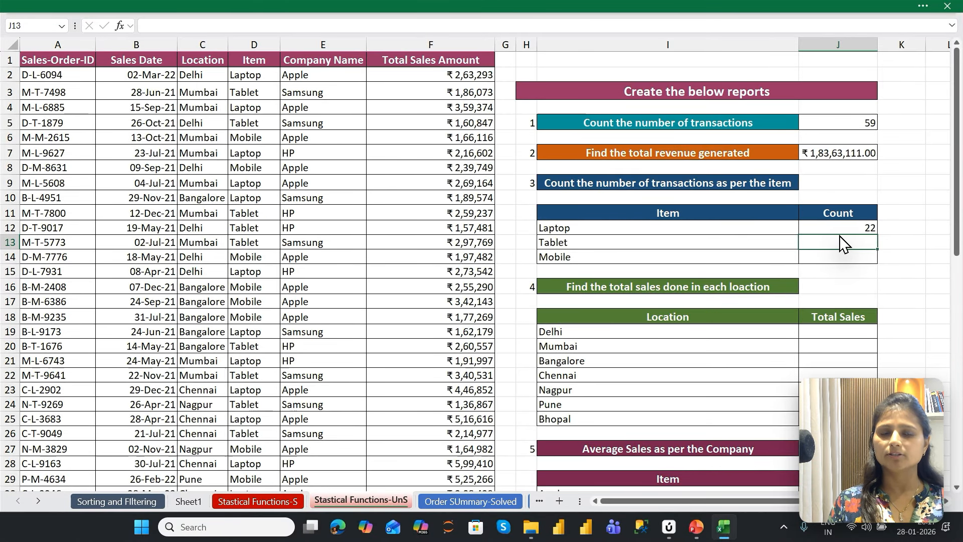
pyautogui.write('=Cou')
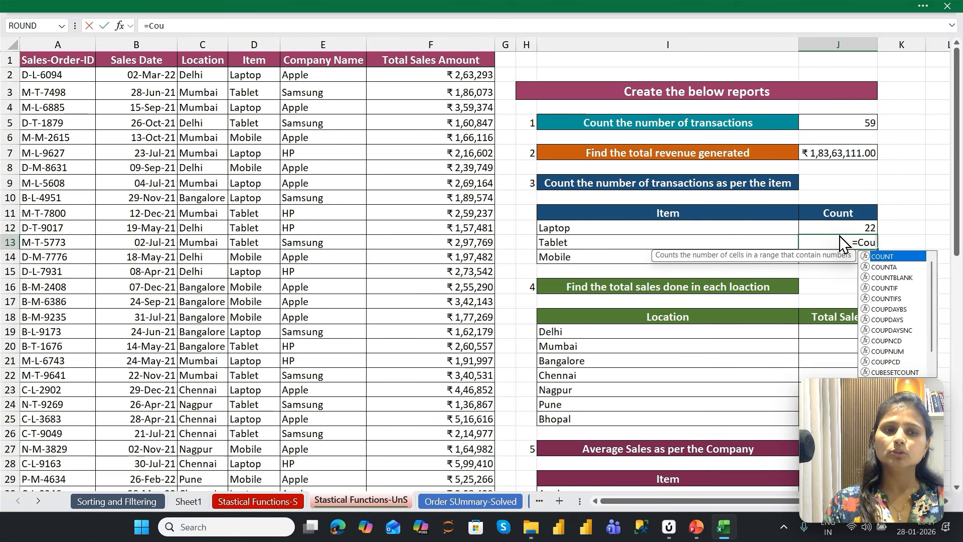
pyautogui.write('n')
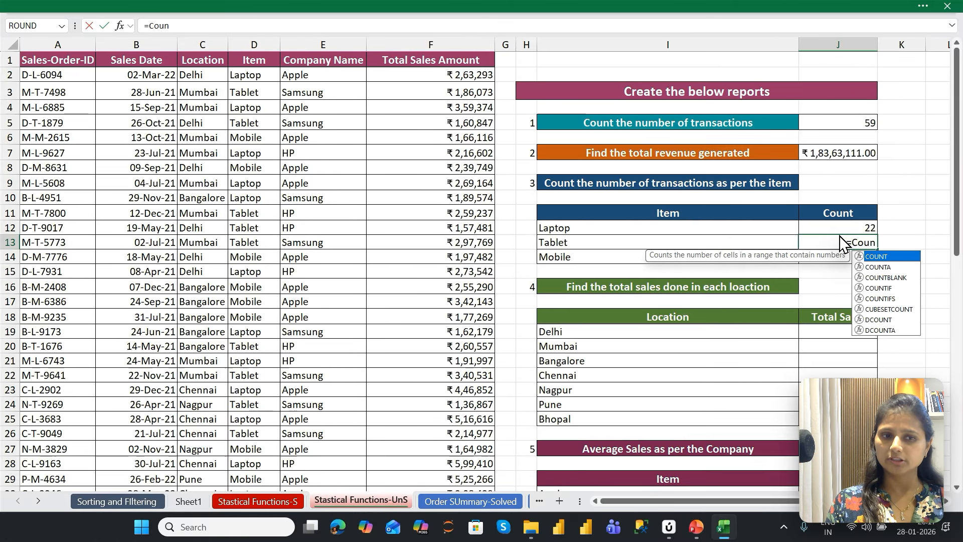
pyautogui.hotkey('ctrl', 'Return')
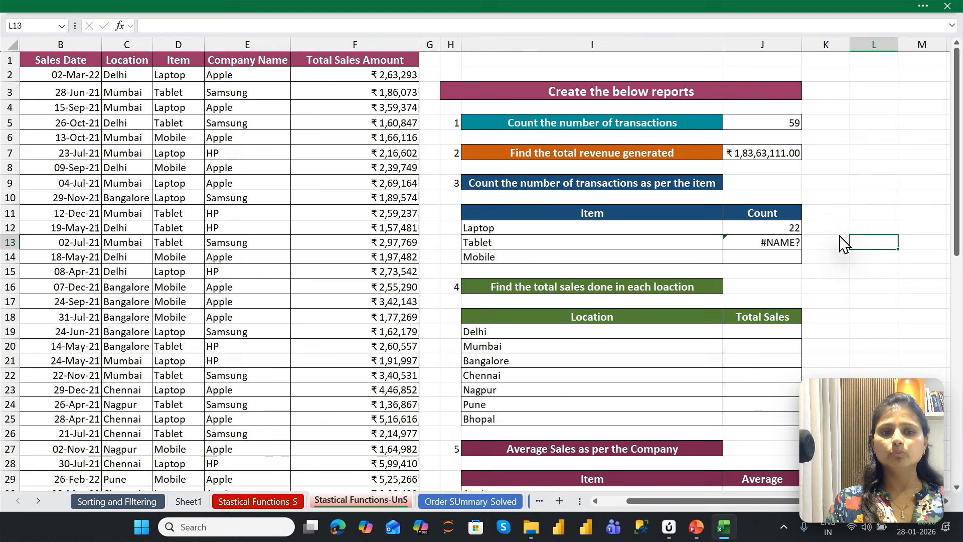
pyautogui.press('Delete')
# Start a COUNTIF formula in cell J13 for the Tablet row of the item count table.
pyautogui.write('=Coun')
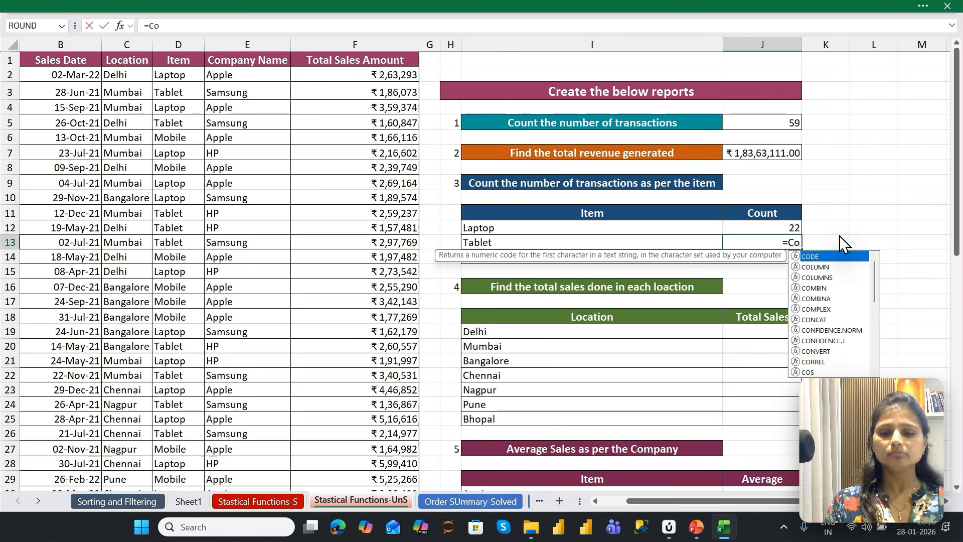
pyautogui.press('Down')
pyautogui.press('Down')
pyautogui.press('Down')
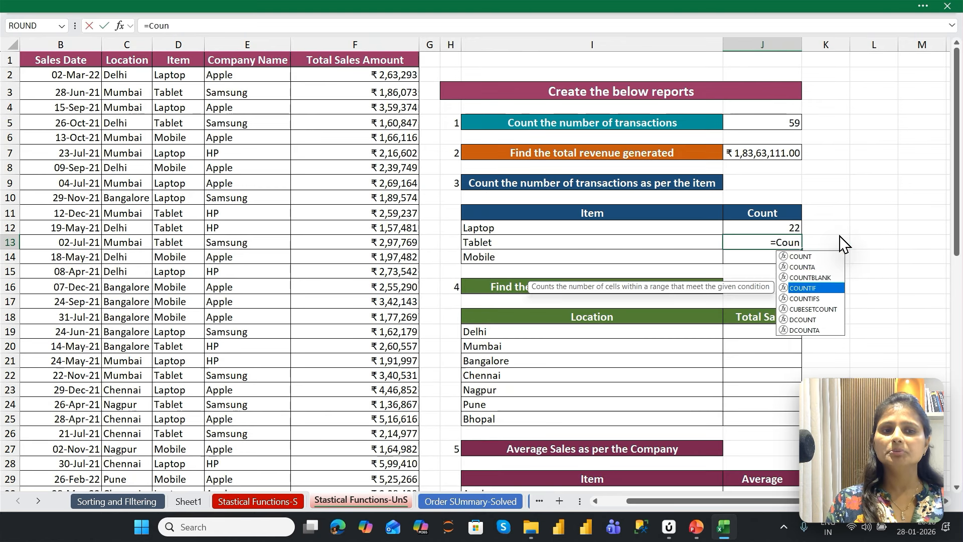
pyautogui.press('Tab')
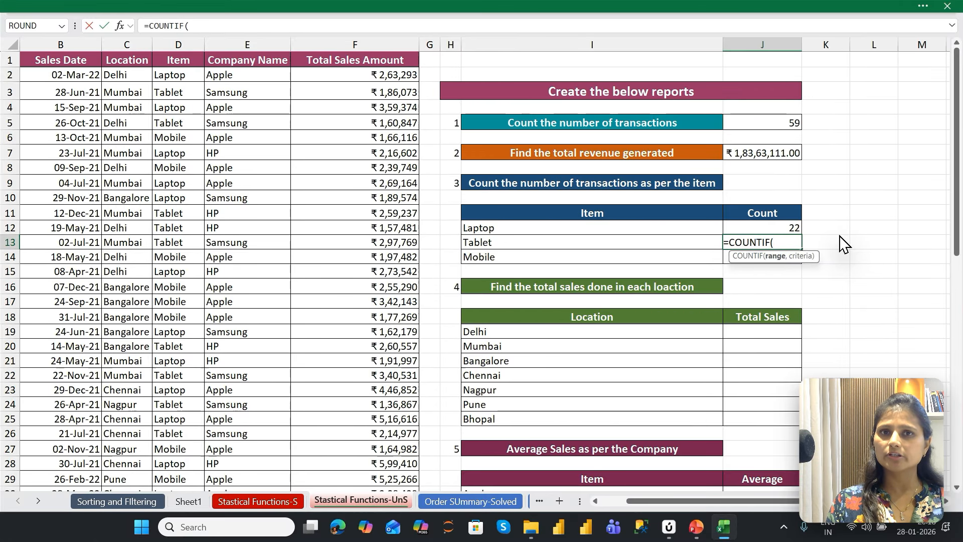
# Complete the Tablet COUNTIF formula with the Item range D2:D60 and the text criterion "Tablet".
pyautogui.hotkey('ctrl', 'Home')
pyautogui.press('Right')
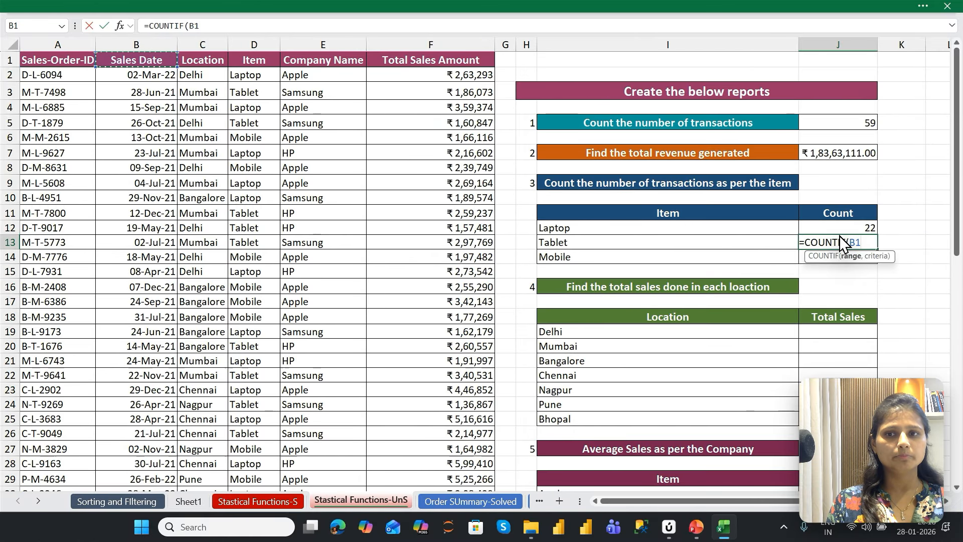
pyautogui.press('Right')
pyautogui.press('Right')
pyautogui.press('Down')
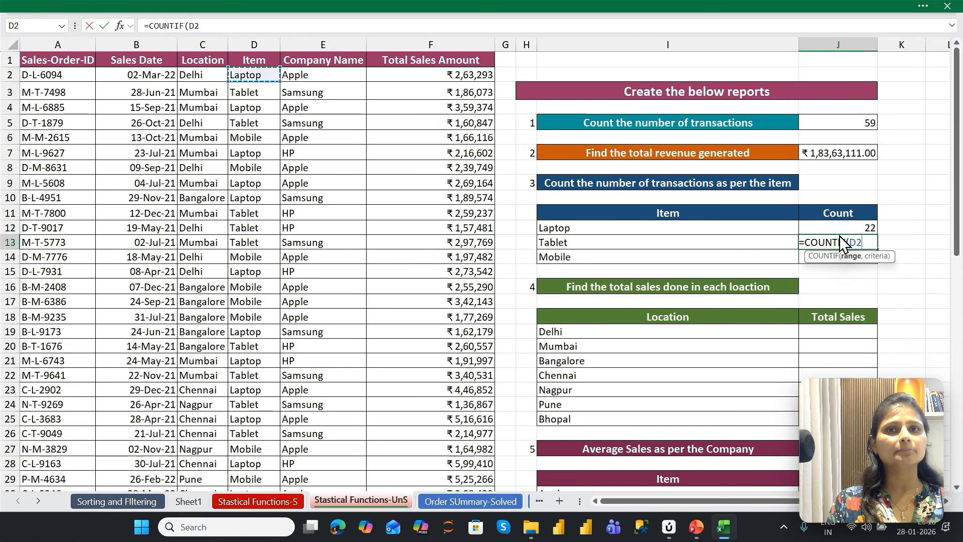
pyautogui.hotkey('ctrl', 'shift', 'Down')
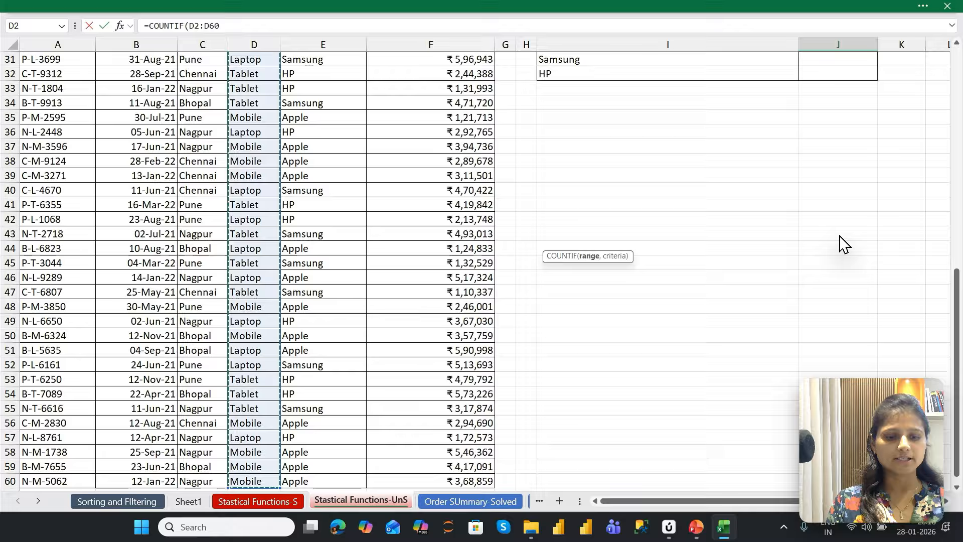
pyautogui.write(',"Tablet')
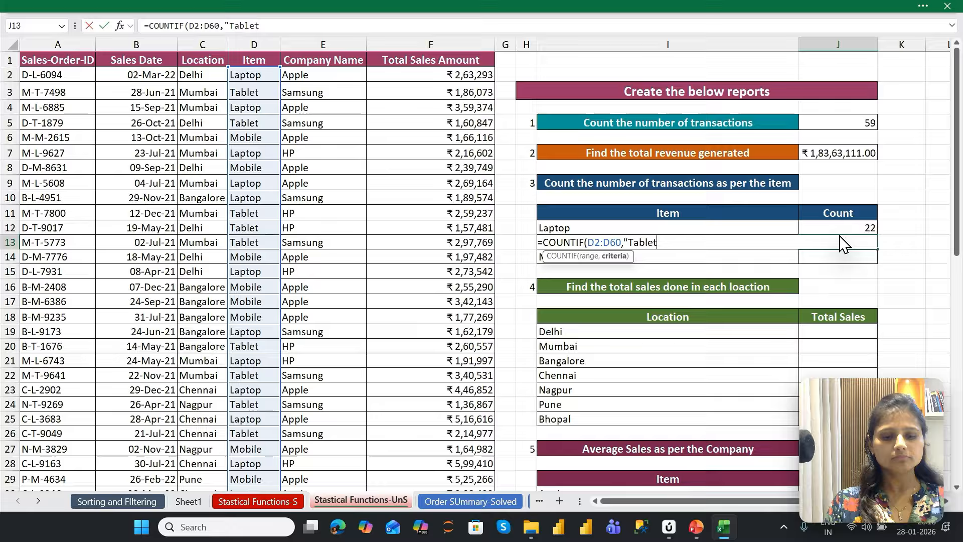
pyautogui.write('"')
pyautogui.press('Return')
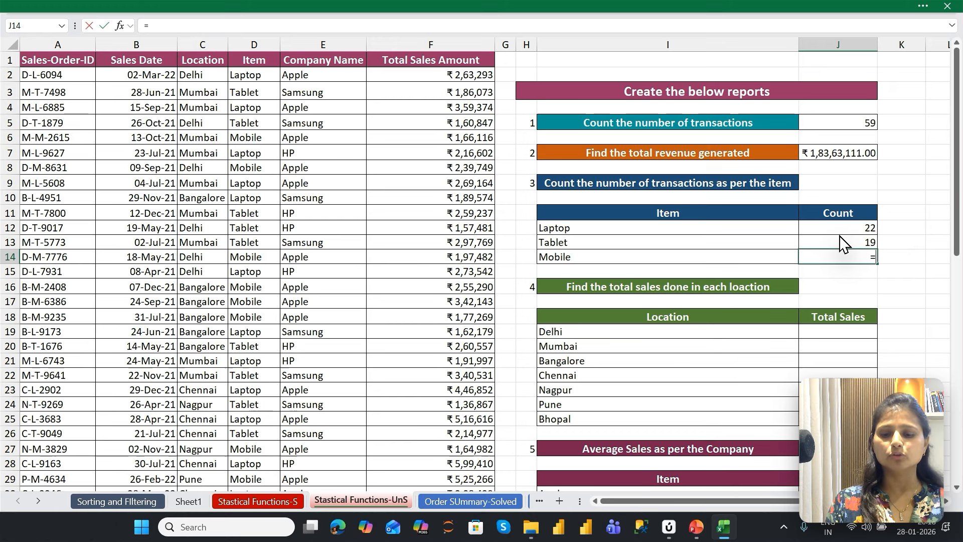
# Start a COUNTIF formula in cell J14 for the Mobile row of the item count table.
pyautogui.write('Coun')
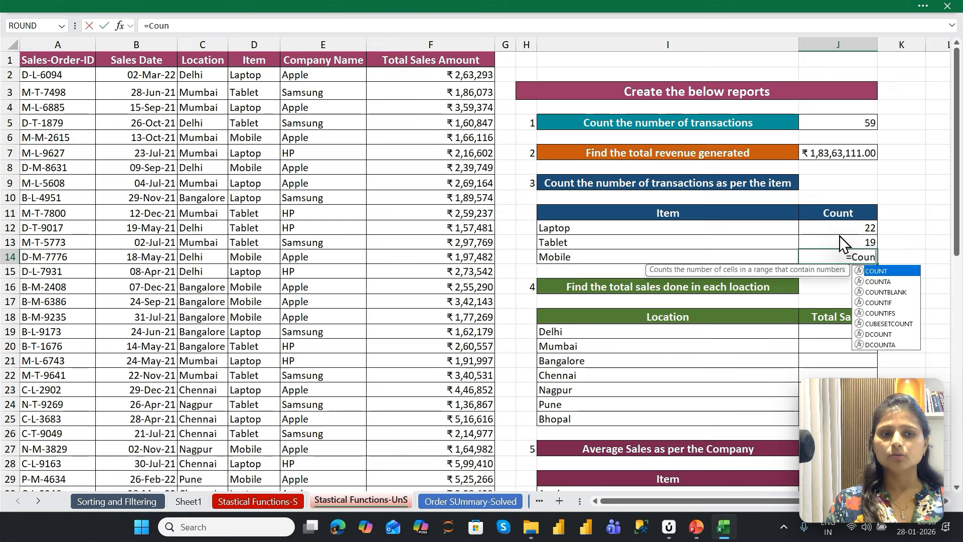
pyautogui.press('Down')
pyautogui.press('Down')
pyautogui.press('Down')
pyautogui.press('Tab')
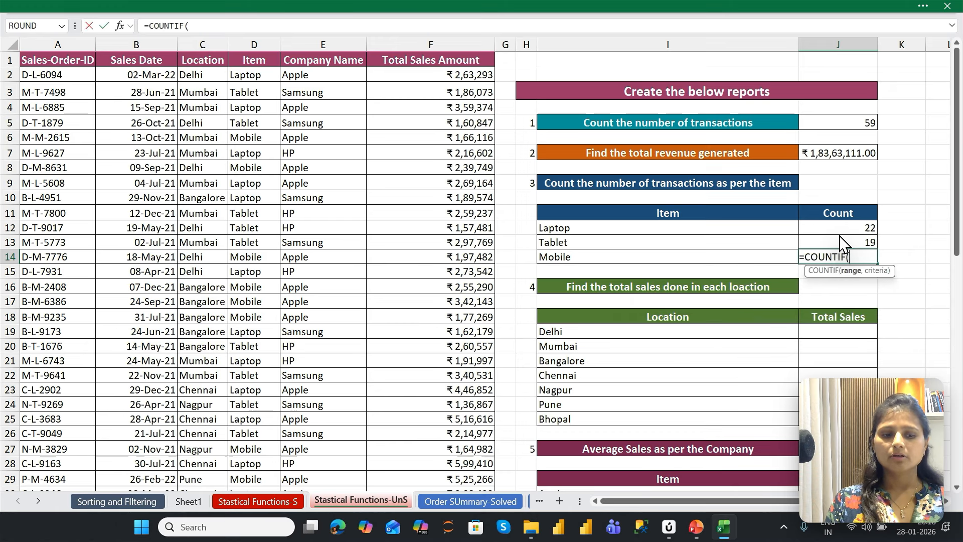
# Complete the Mobile COUNTIF formula with the Item range D2:D60 and the text criterion "Mobile".
pyautogui.hotkey('ctrl', 'Home')
pyautogui.press('Right')
pyautogui.press('Right')
pyautogui.press('Right')
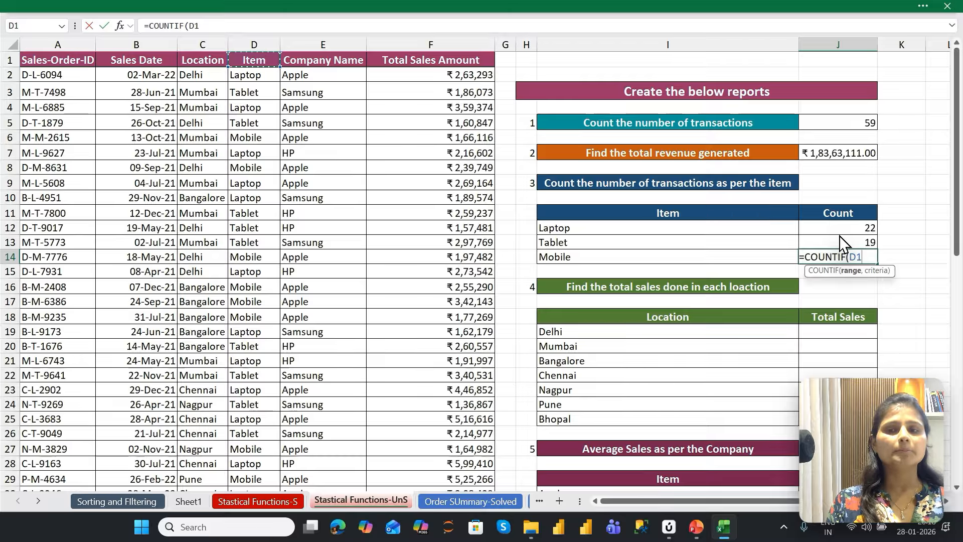
pyautogui.press('Down')
pyautogui.hotkey('ctrl', 'shift', 'Down')
pyautogui.write(',')
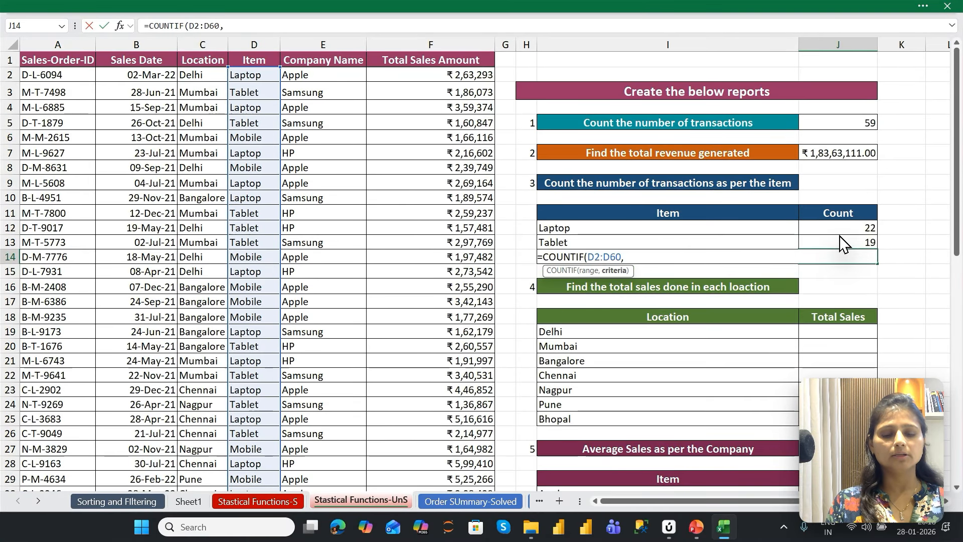
pyautogui.write('"')
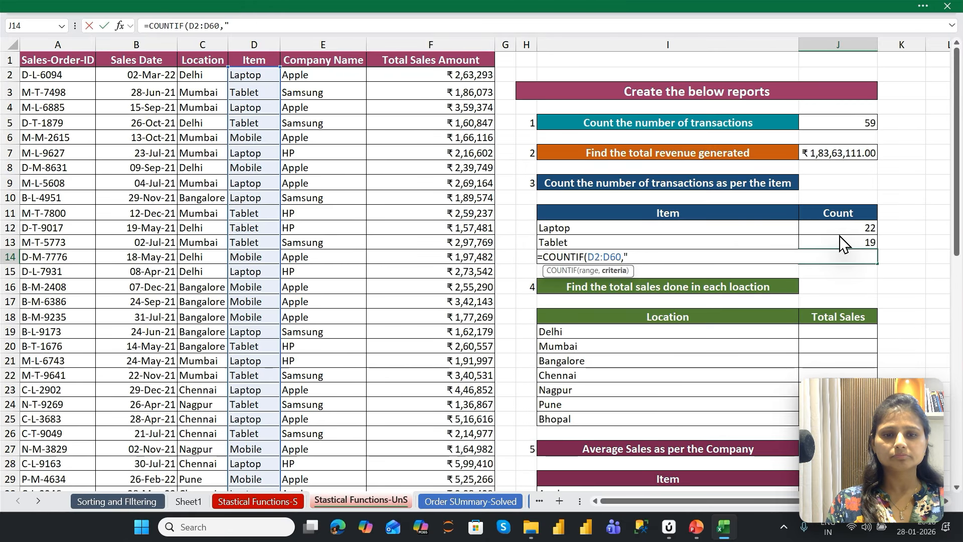
pyautogui.write('Mobile"')
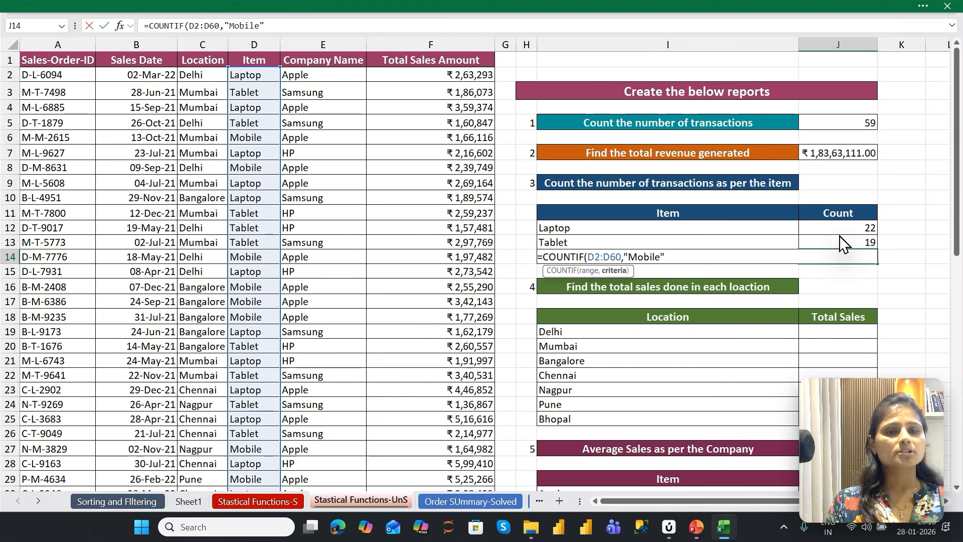
pyautogui.write(')')
pyautogui.press('Return')
pyautogui.press('Up')
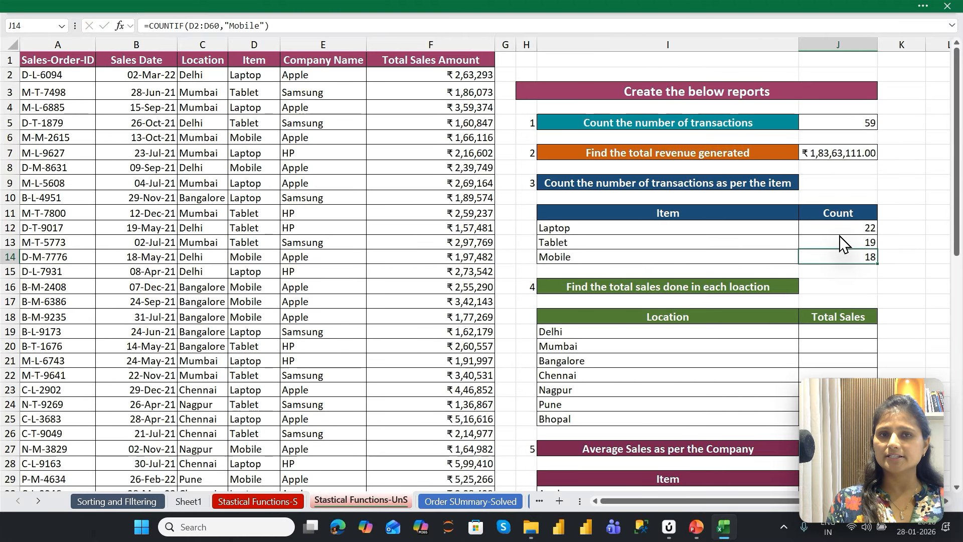
# Check the sum of the three item counts in J12:J14.
pyautogui.moveTo(842, 256); pyautogui.dragTo(841, 228)
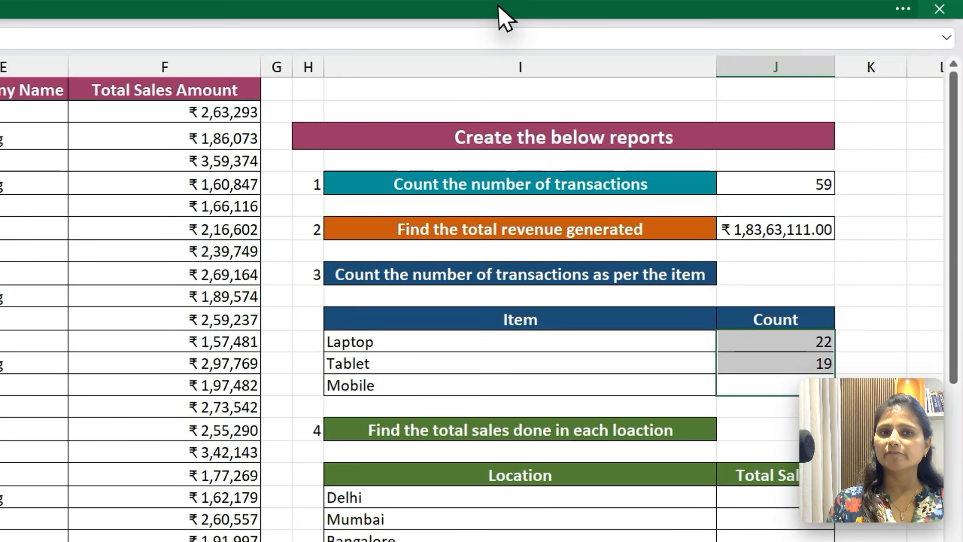
pyautogui.click(499, 8)
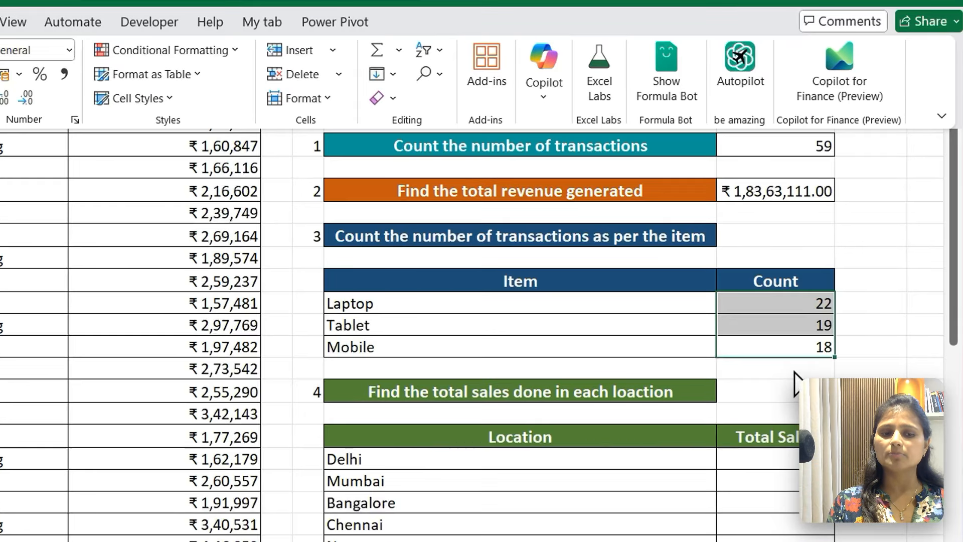
pyautogui.click(851, 274)
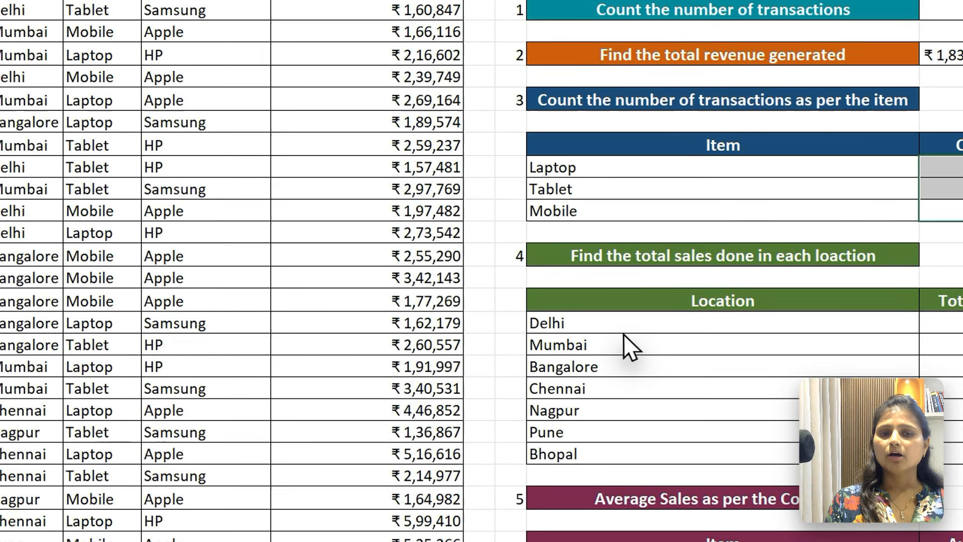
# Switch on filtering for the sales table and filter the Location column to show only the Delhi rows.
pyautogui.click(599, 341)
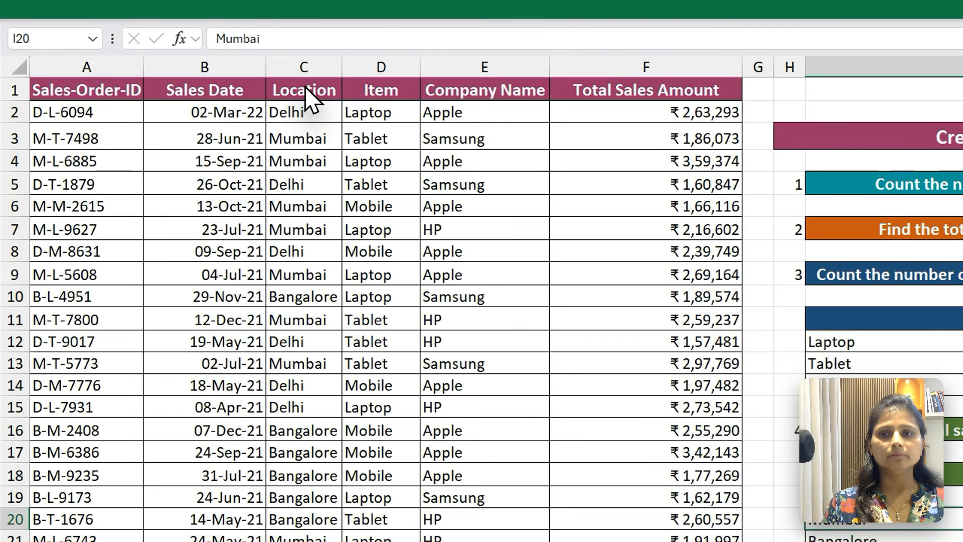
pyautogui.click(204, 59)
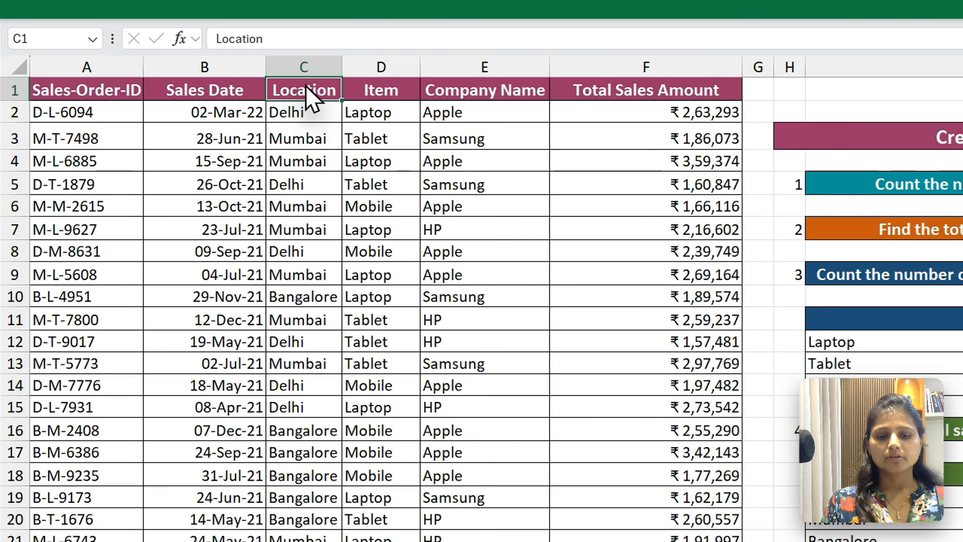
pyautogui.hotkey('ctrl', 'shift', 'l')
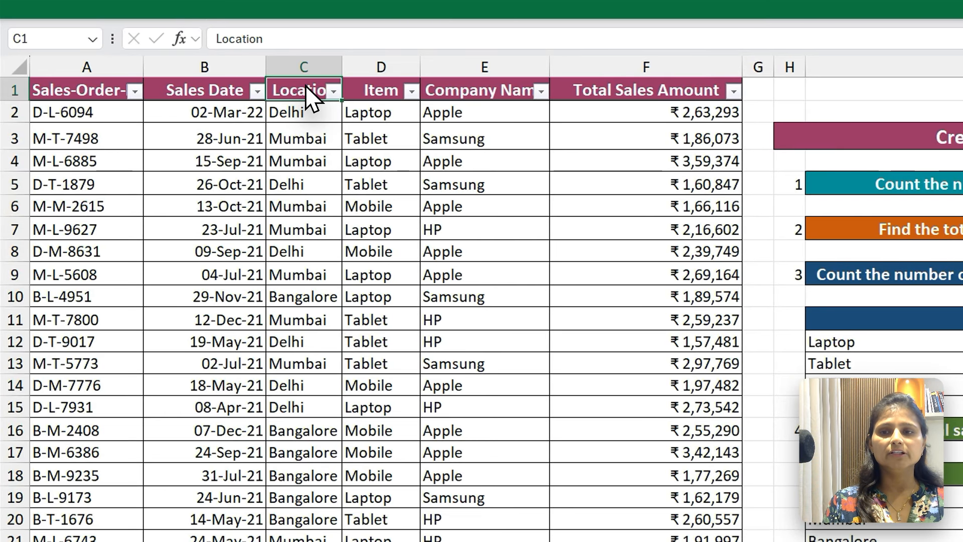
pyautogui.click(333, 91)
pyautogui.click(186, 100)
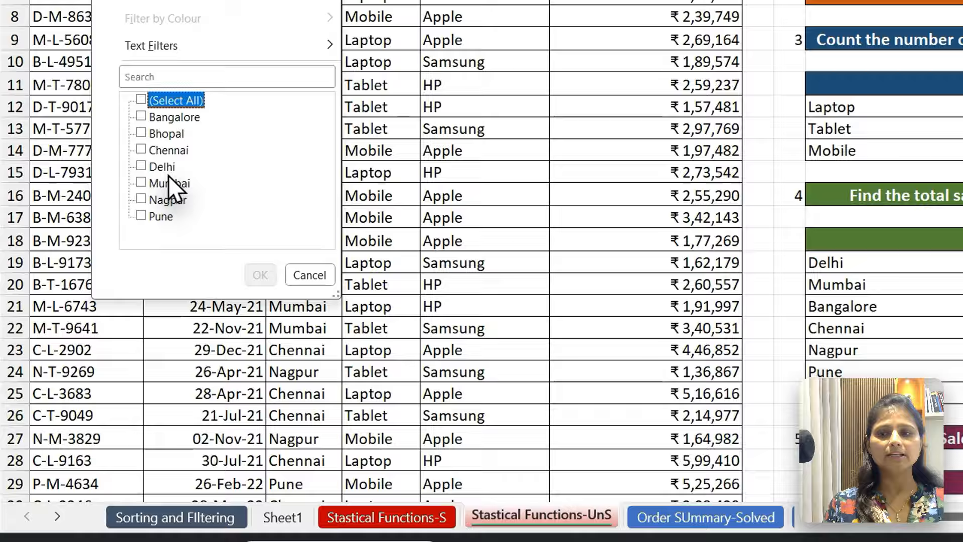
pyautogui.click(161, 166)
pyautogui.click(251, 271)
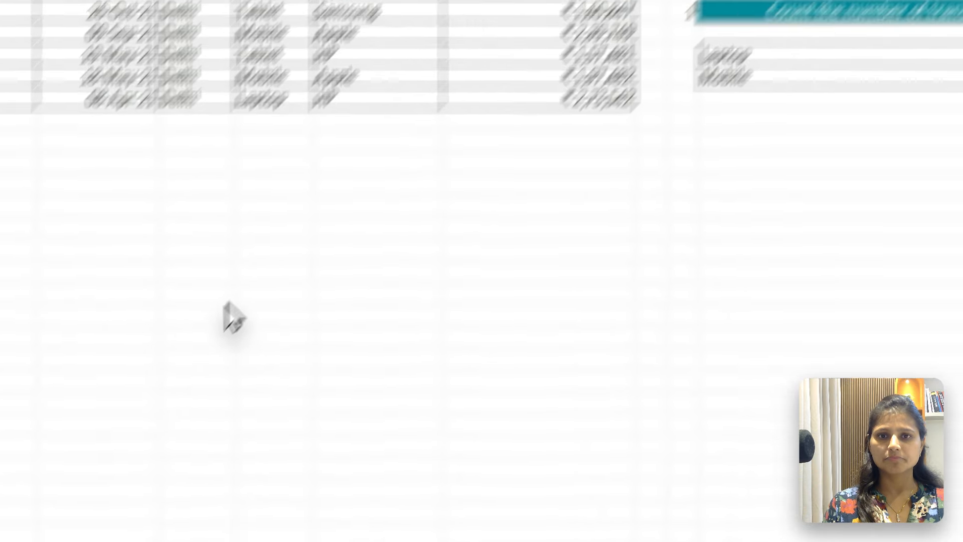
# Check the sum of the filtered Delhi sales amounts and switch filtering off for the sales table.
pyautogui.moveTo(409, 115); pyautogui.dragTo(424, 224)
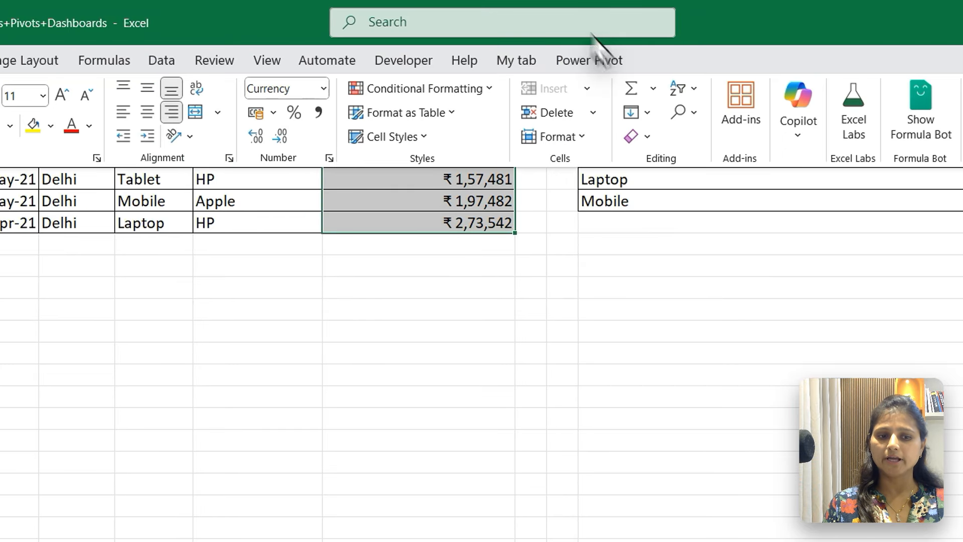
pyautogui.moveTo(618, 500)
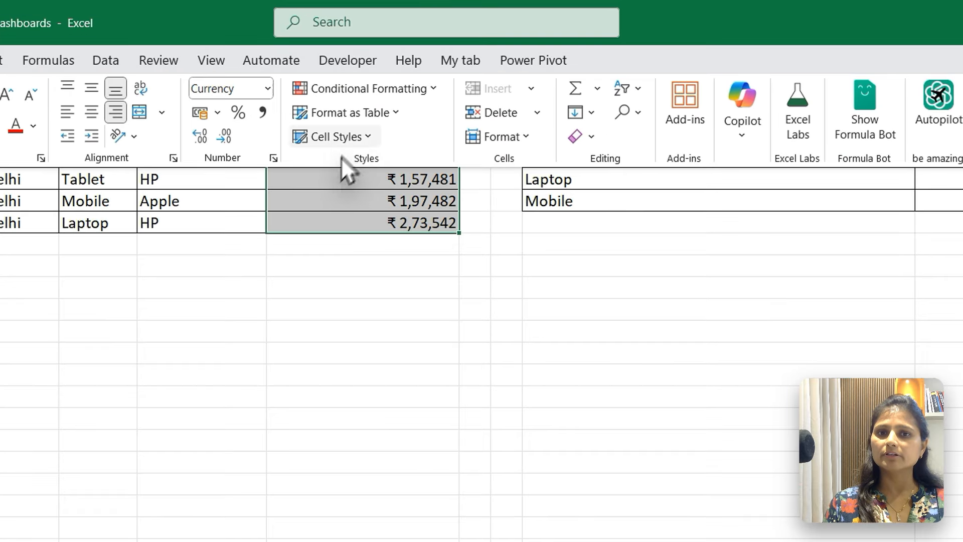
pyautogui.click(378, 211)
pyautogui.hotkey('ctrl', 'shift', 'l')
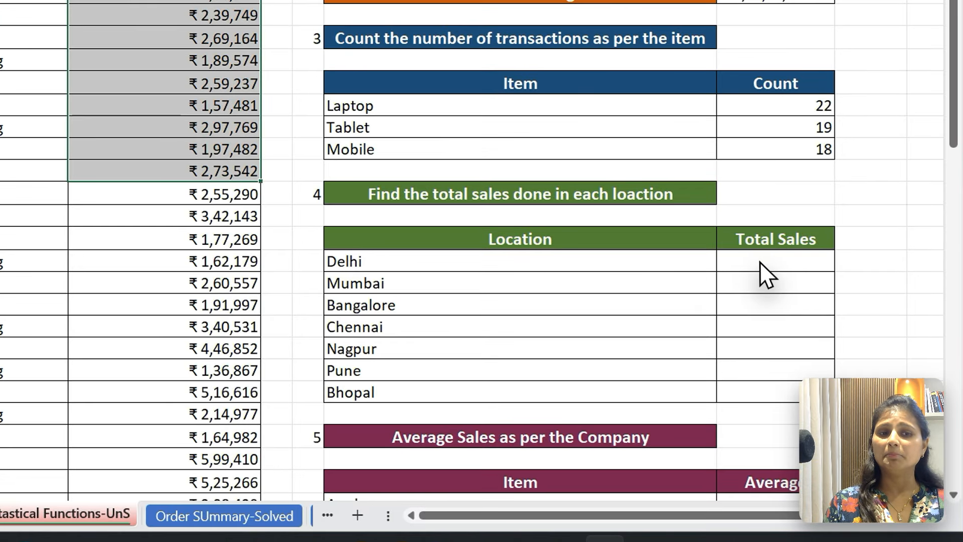
# Start a SUMIF formula in cell J19 for the Delhi row, using the Location range C2:C60.
pyautogui.click(958, 499)
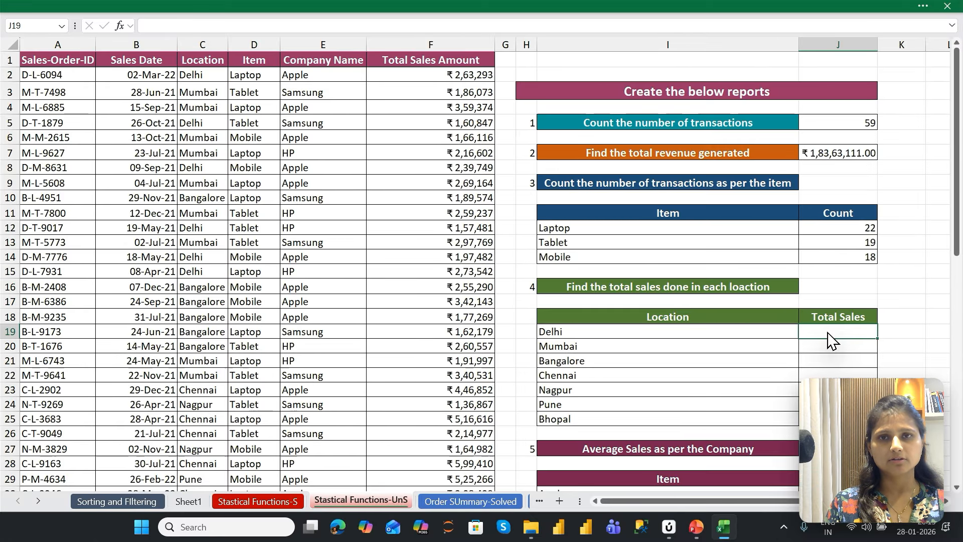
pyautogui.write('=Sum')
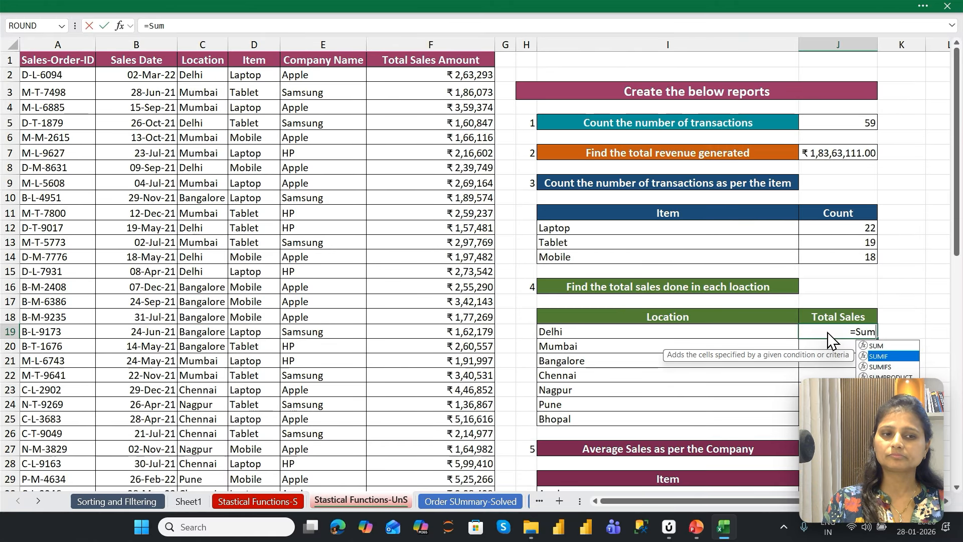
pyautogui.press('Tab')
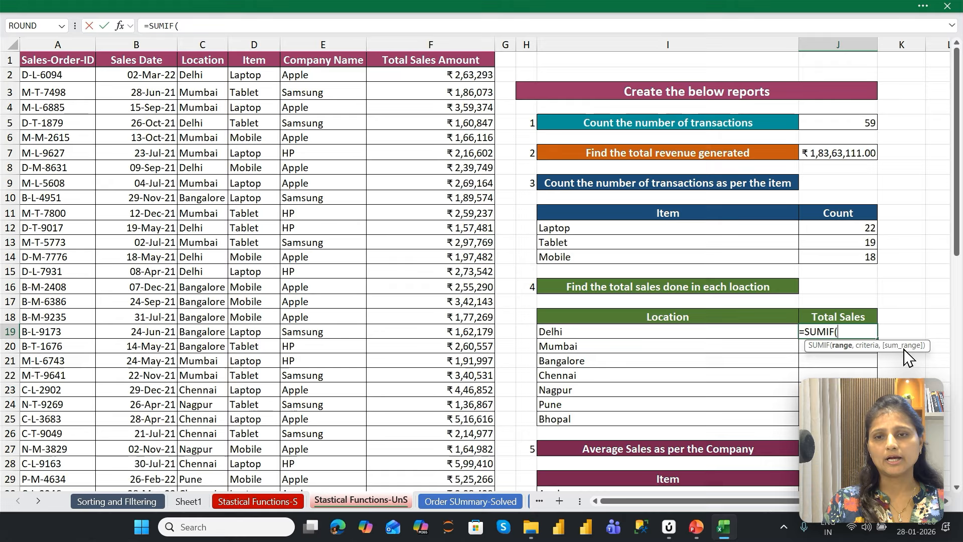
pyautogui.hotkey('ctrl', 'Home')
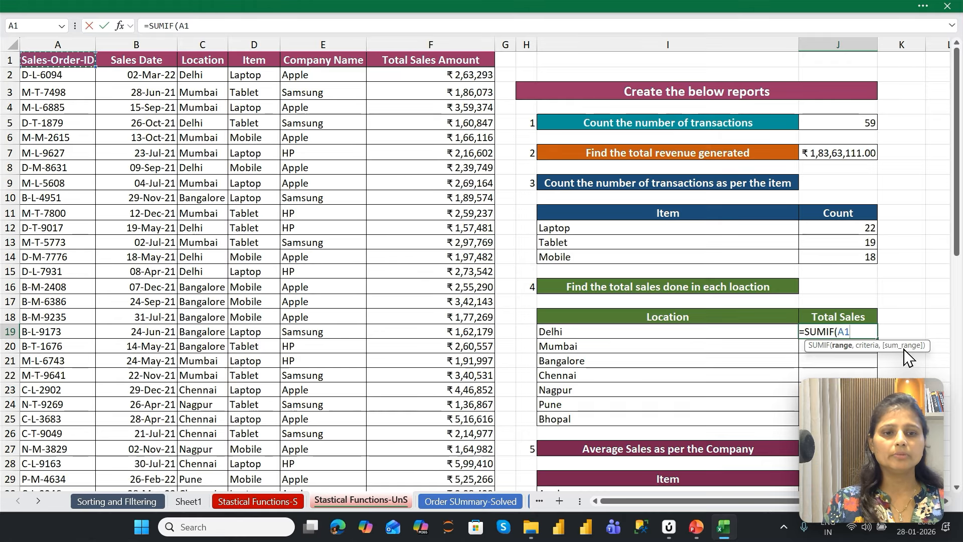
pyautogui.press('Right')
pyautogui.press('Right')
pyautogui.press('Down')
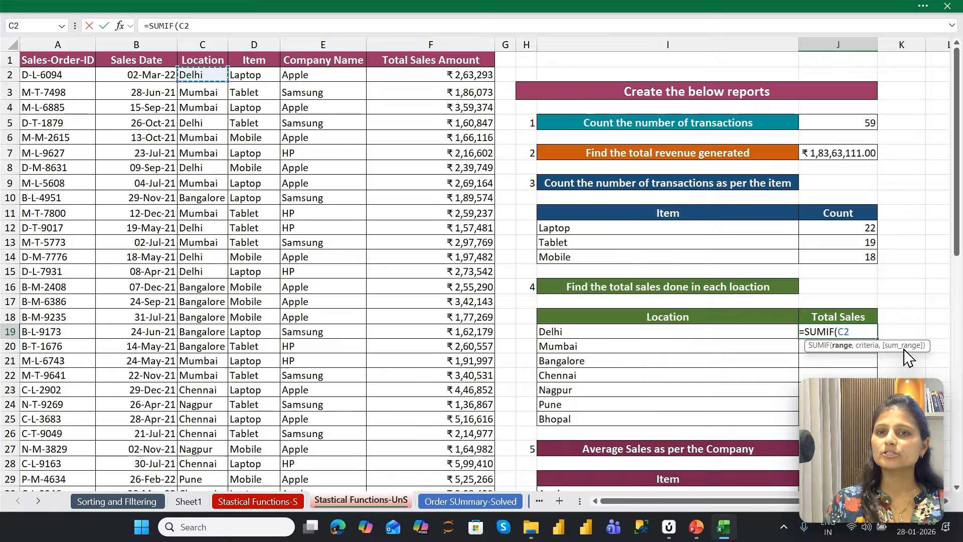
pyautogui.hotkey('ctrl', 'shift', 'Down')
pyautogui.write(',')
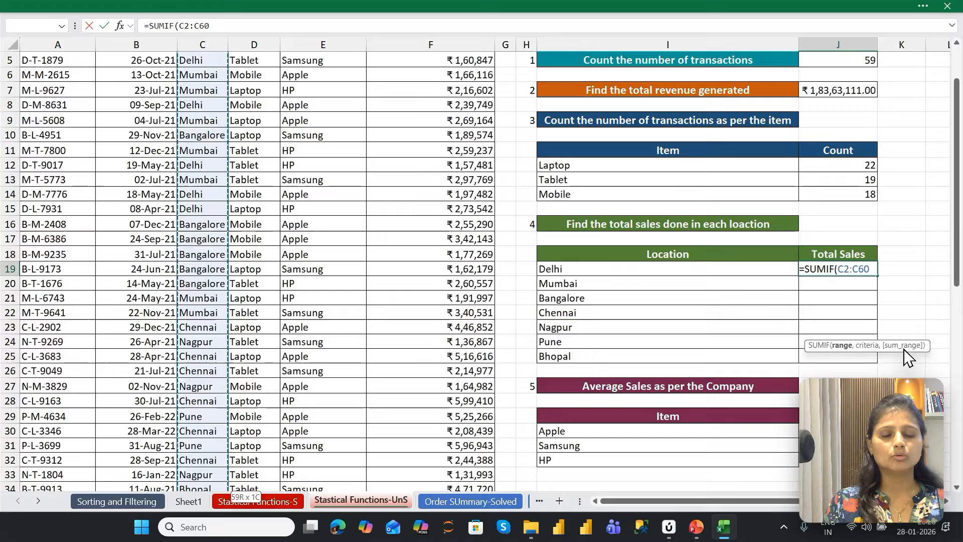
# Complete the SUMIF formula in J19 with the criterion "Delhi" and the sum range F2:F60, and review it.
pyautogui.write('"Dehlie')
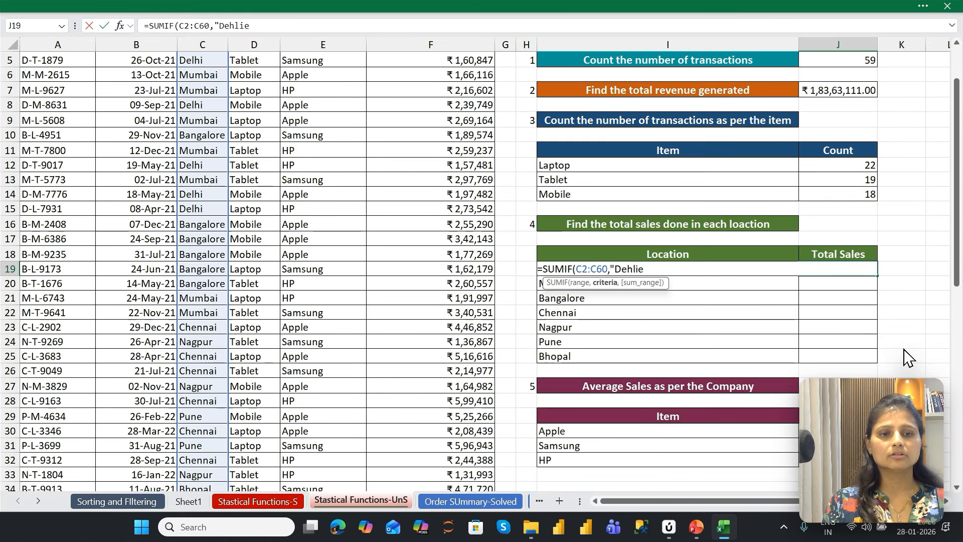
pyautogui.press('BackSpace')
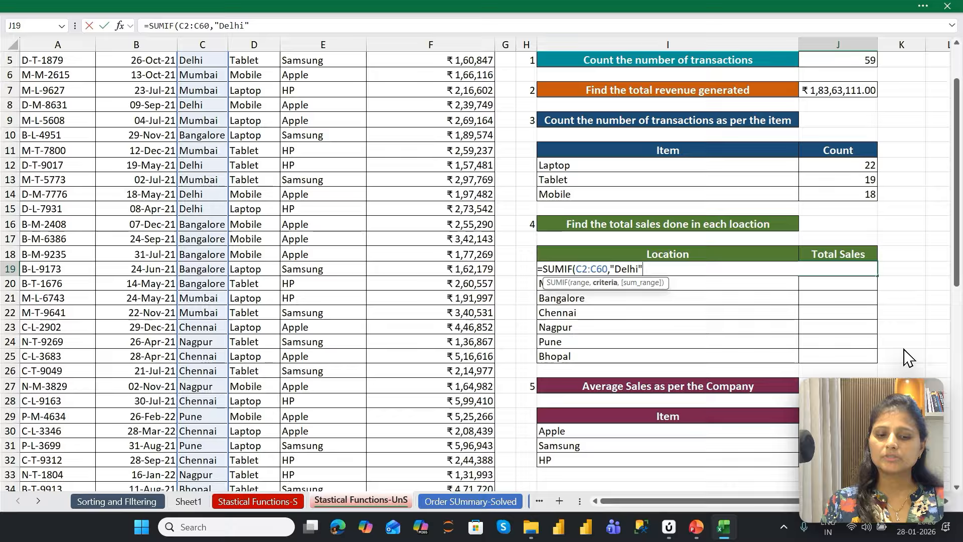
pyautogui.write(',')
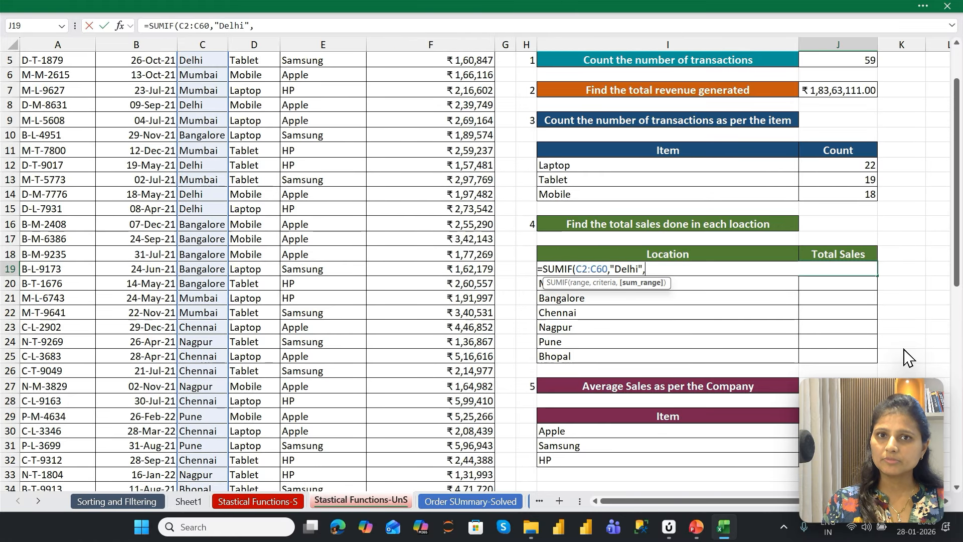
pyautogui.hotkey('ctrl', 'Home')
pyautogui.hotkey('ctrl', 'Right')
pyautogui.press('Down')
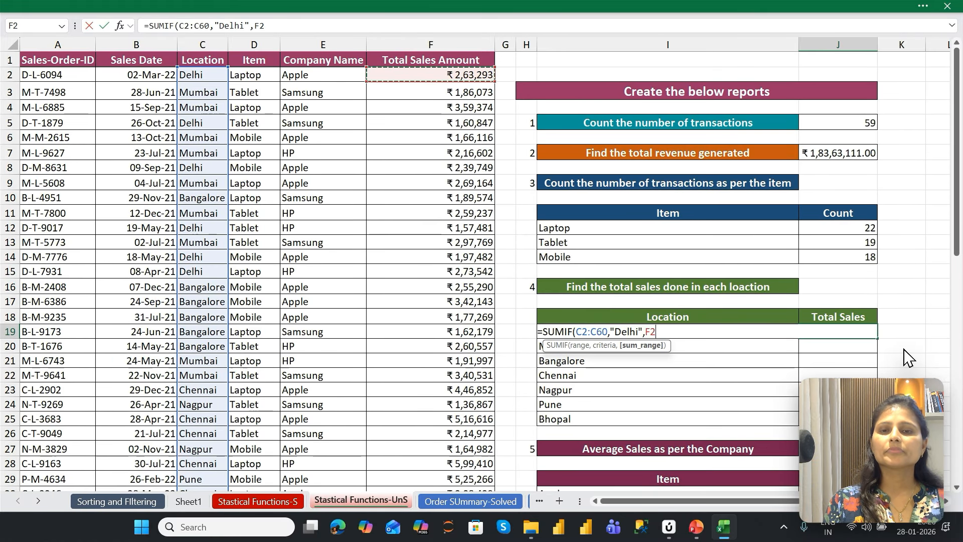
pyautogui.hotkey('ctrl', 'shift', 'Down')
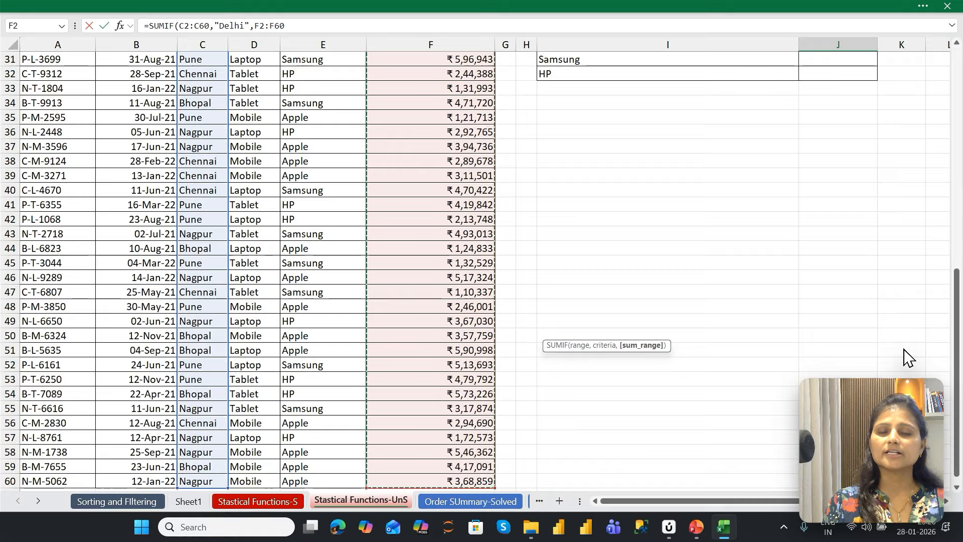
pyautogui.scroll(9, 909, 357)
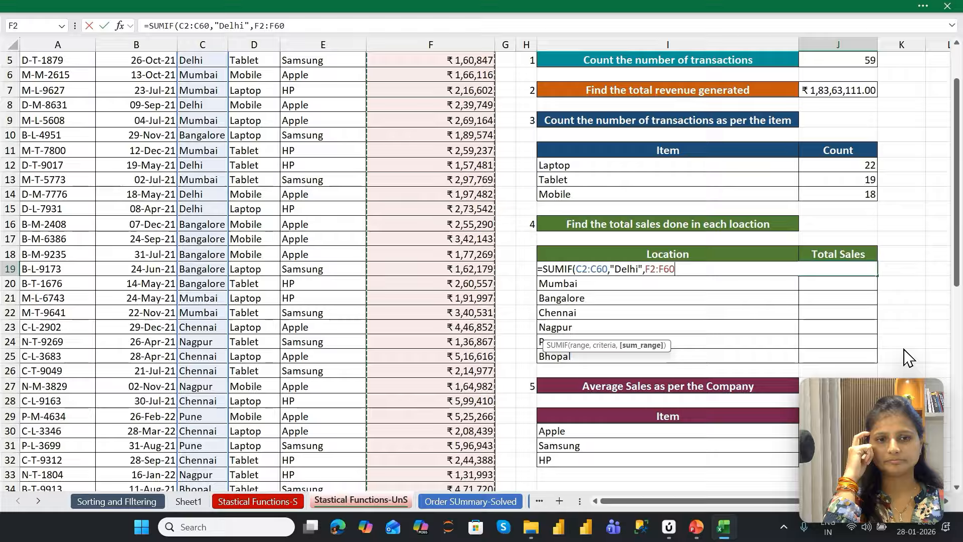
pyautogui.press('Return')
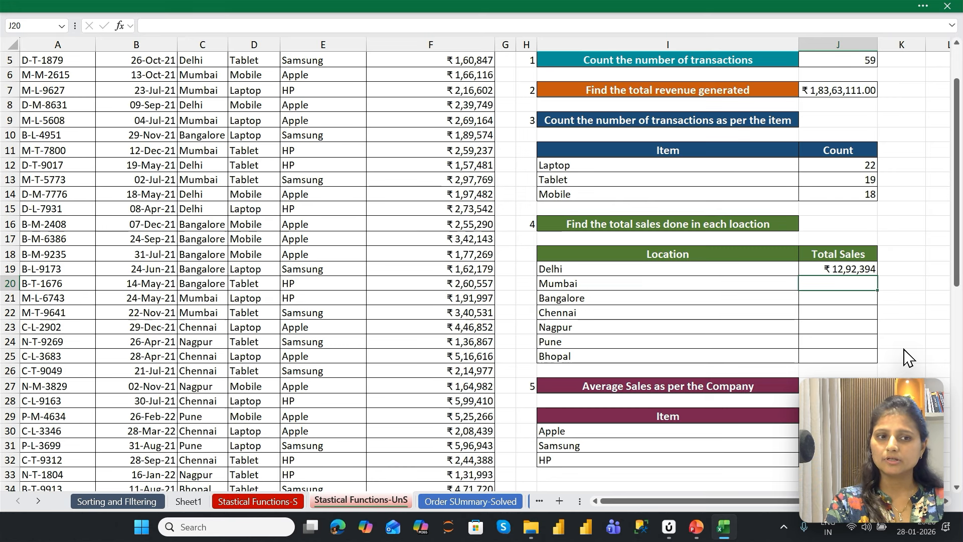
pyautogui.press('Up')
pyautogui.press('F2')
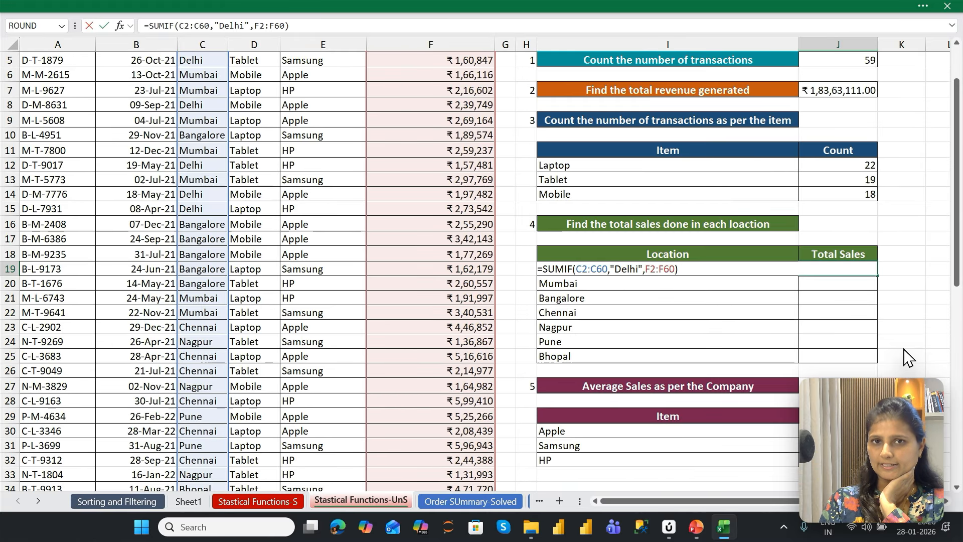
pyautogui.hotkey('ctrl', 'Return')
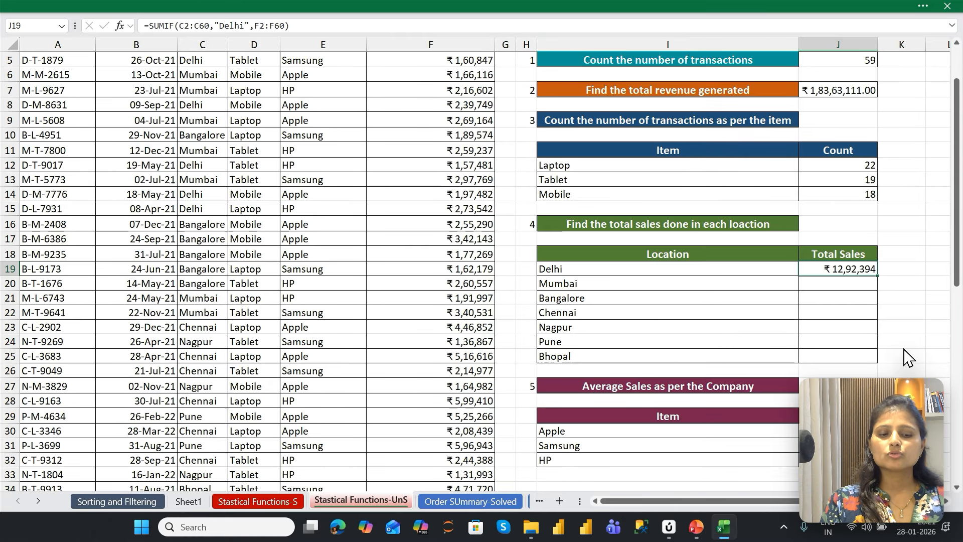
# Fill the Delhi SUMIF formula from J19 down to the Bhopal row in J25.
pyautogui.hotkey('shift', 'Down')
pyautogui.hotkey('shift', 'Down')
pyautogui.hotkey('shift', 'Down')
pyautogui.hotkey('shift', 'Down')
pyautogui.hotkey('shift', 'Down')
pyautogui.hotkey('shift', 'Down')
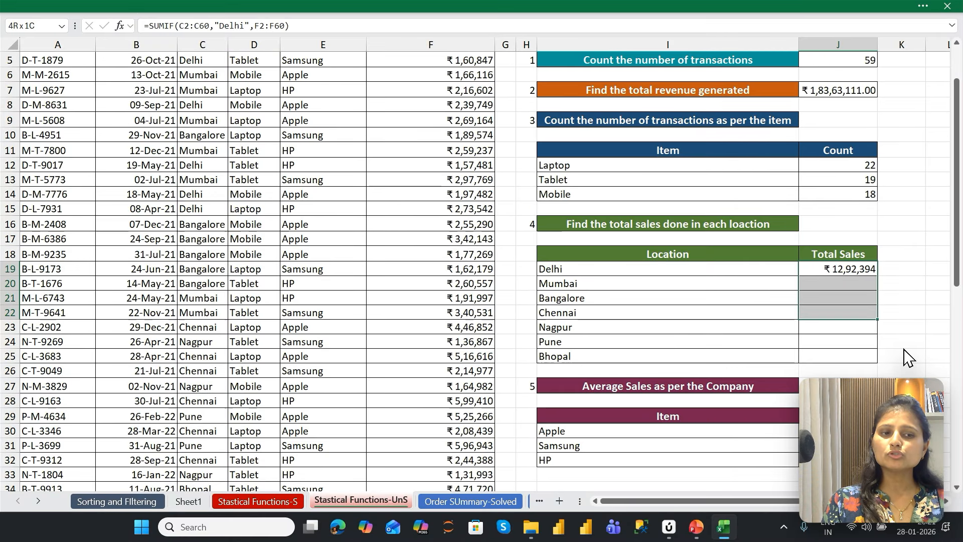
pyautogui.hotkey('ctrl', 'd')
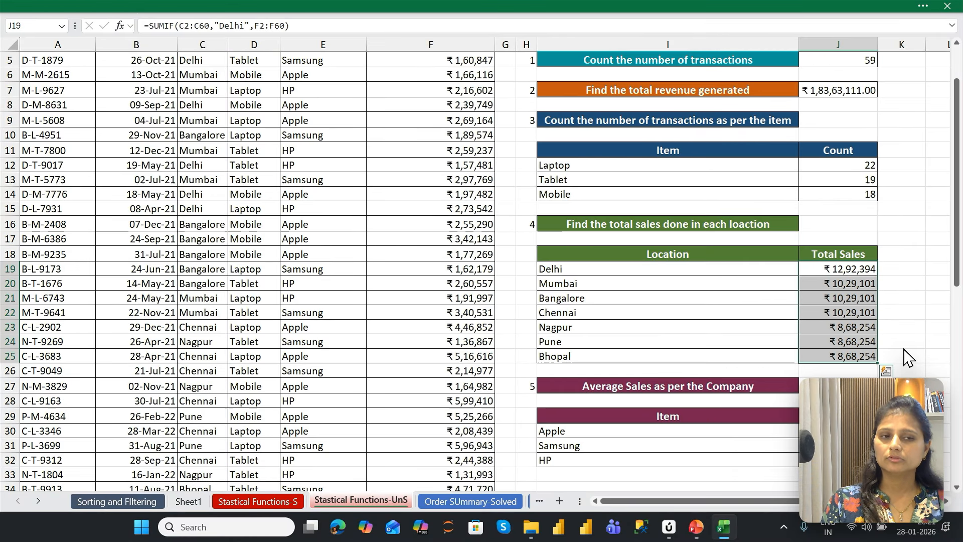
# Examine how the range references shift in the filled SUMIF formulas in J20:J23 and return to J19.
pyautogui.press('Down')
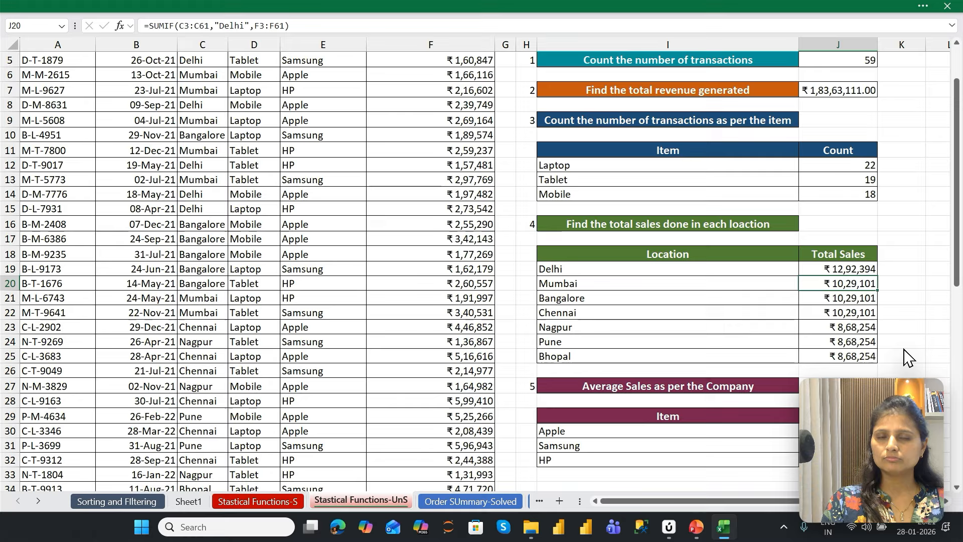
pyautogui.press('F2')
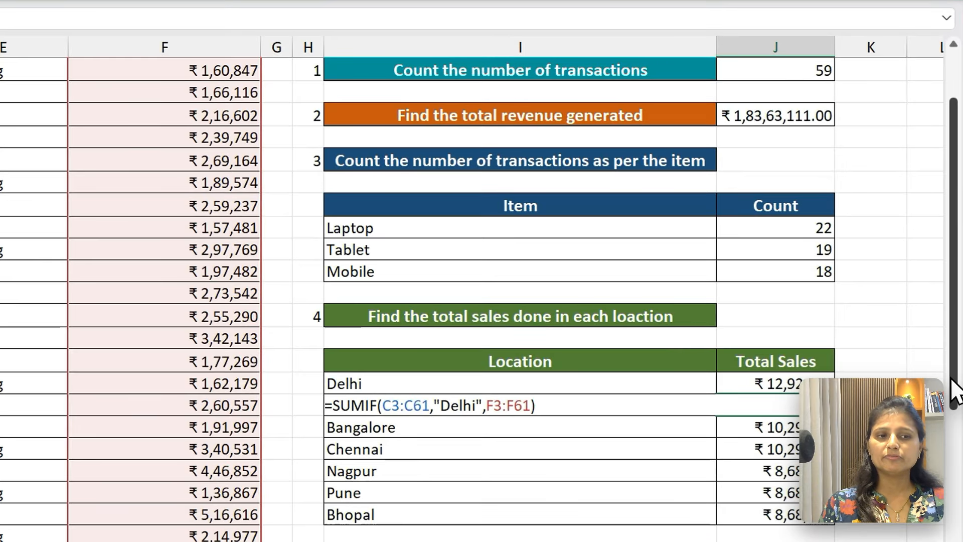
pyautogui.moveTo(957, 275); pyautogui.dragTo(961, 221)
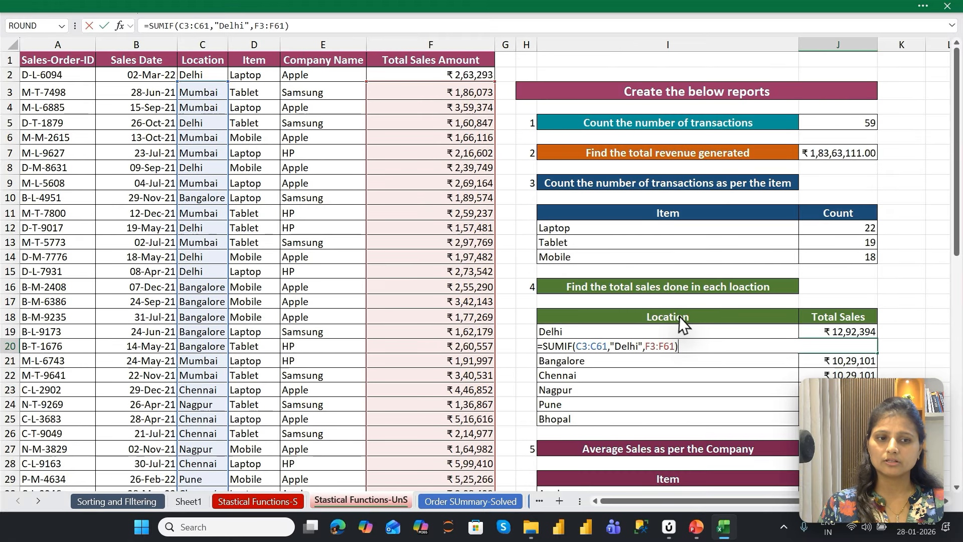
pyautogui.press('Return')
pyautogui.press('F2')
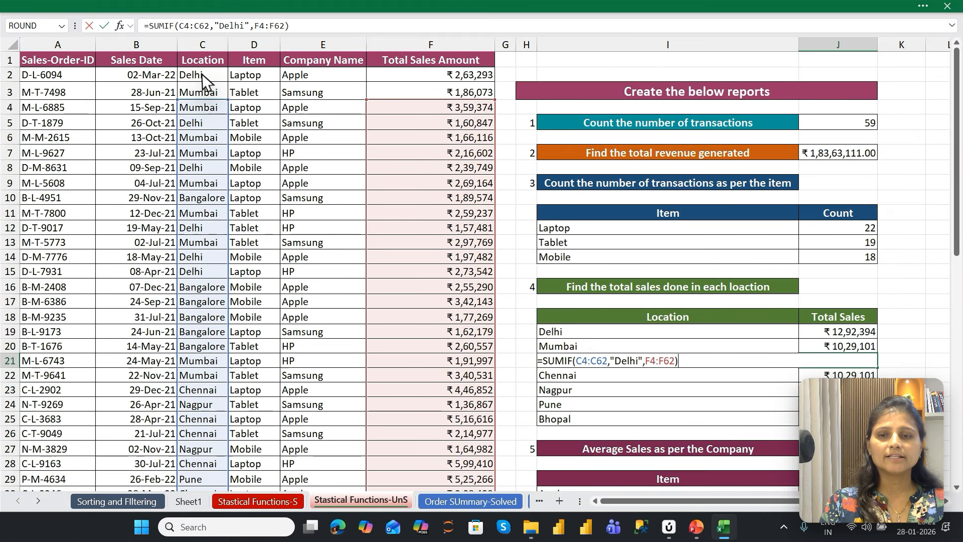
pyautogui.press('Return')
pyautogui.press('F2')
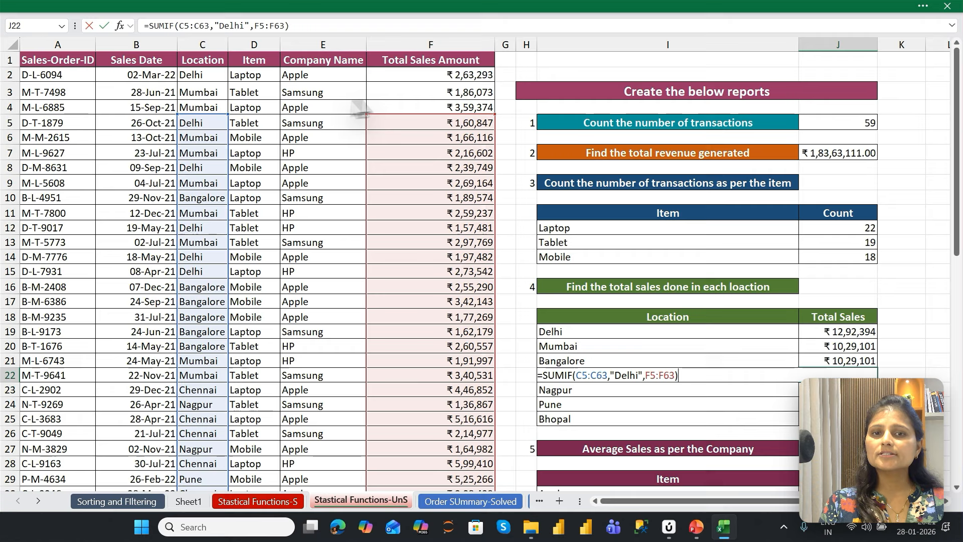
pyautogui.press('Return')
pyautogui.press('F2')
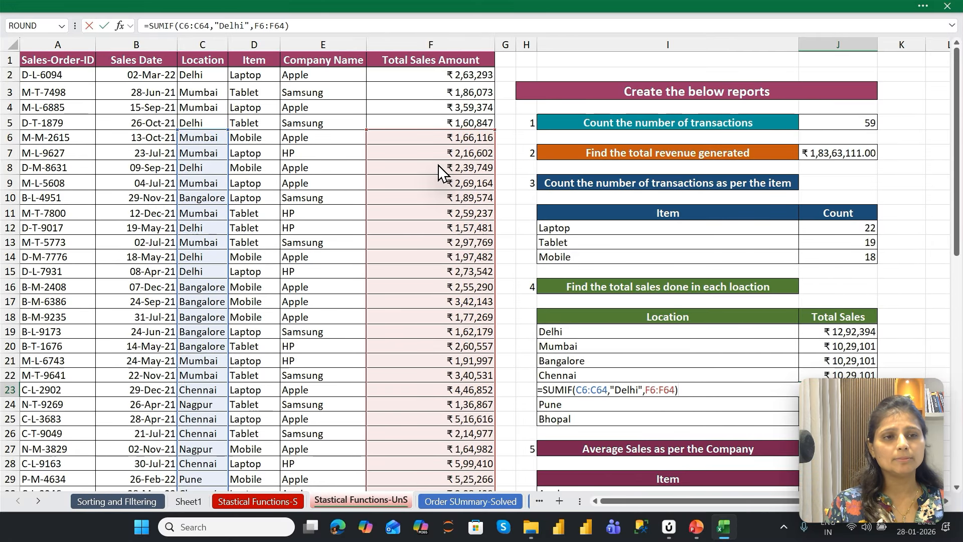
pyautogui.press('Escape')
pyautogui.press('Up')
pyautogui.press('Up')
pyautogui.press('Up')
pyautogui.press('Up')
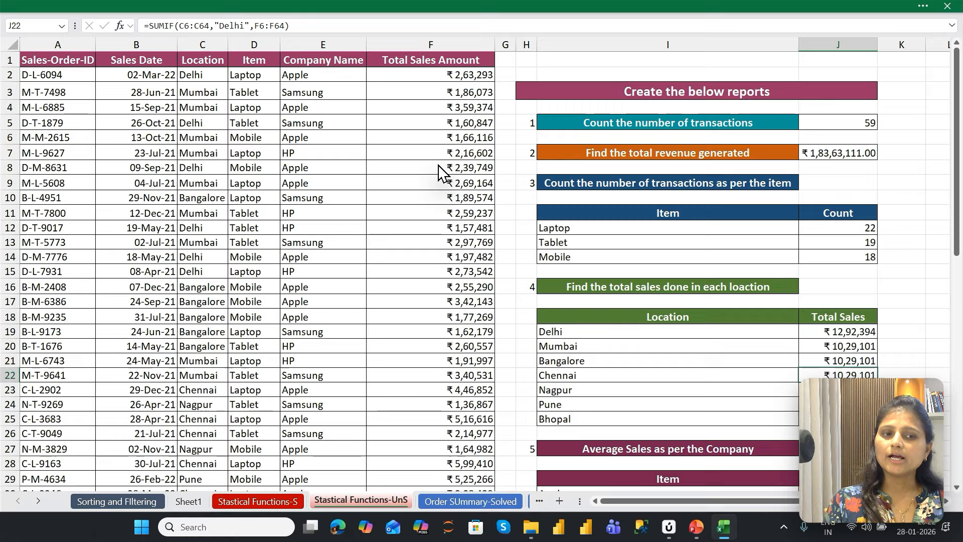
pyautogui.press('Right')
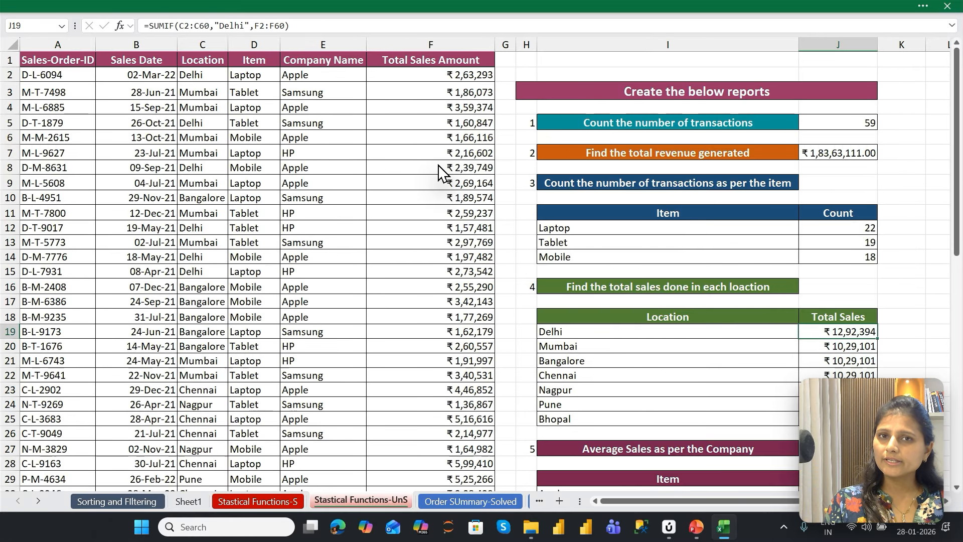
pyautogui.press('Right')
pyautogui.press('Right')
pyautogui.press('Right')
pyautogui.press('Right')
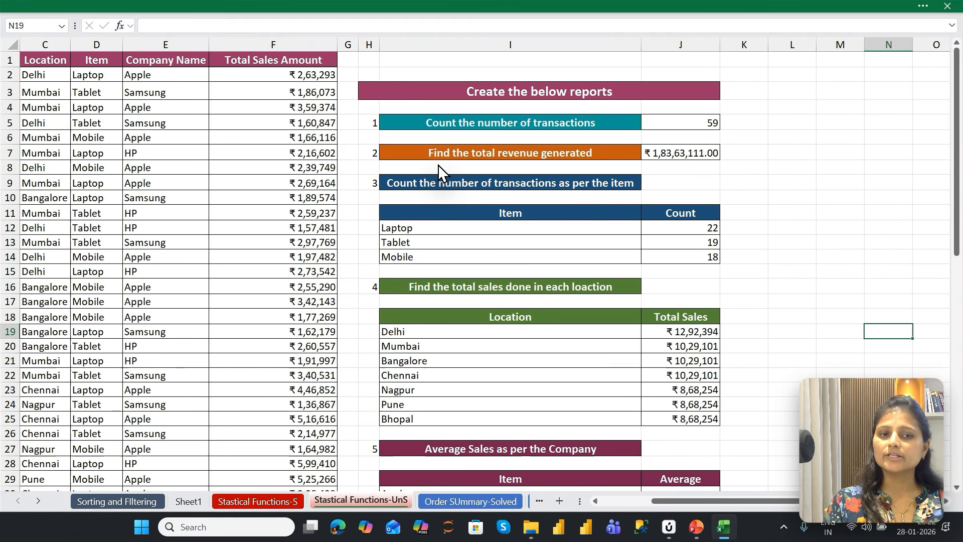
pyautogui.press('Down')
pyautogui.press('Down')
pyautogui.press('Down')
pyautogui.press('Down')
pyautogui.press('Down')
pyautogui.press('Down')
pyautogui.press('Down')
pyautogui.press('Down')
pyautogui.press('Down')
pyautogui.press('Down')
pyautogui.press('Down')
pyautogui.press('Down')
pyautogui.press('Down')
pyautogui.press('Down')
pyautogui.press('Down')
pyautogui.press('Down')
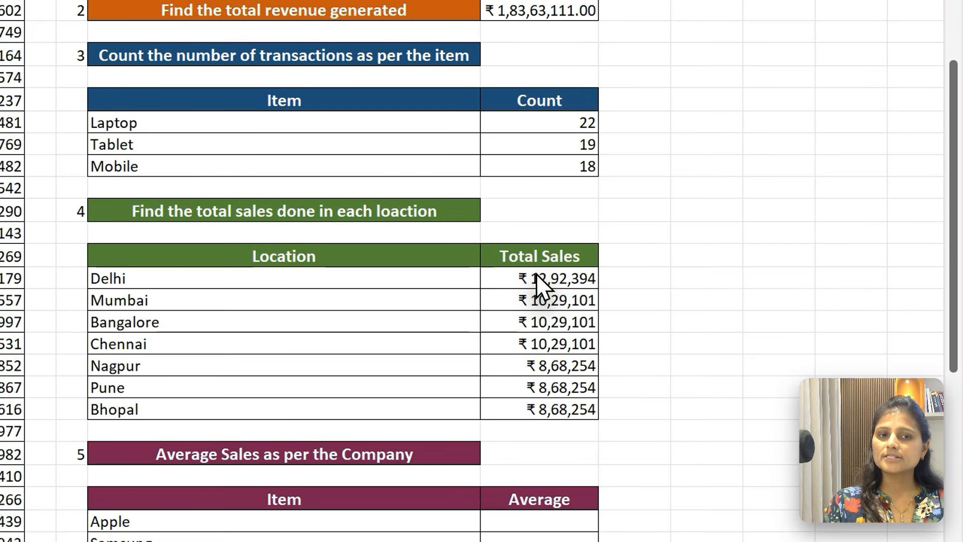
# Make the Location range in the J19 SUMIF formula absolute as $C$2:$C$60, leaving the sum range relative.
pyautogui.click(680, 238)
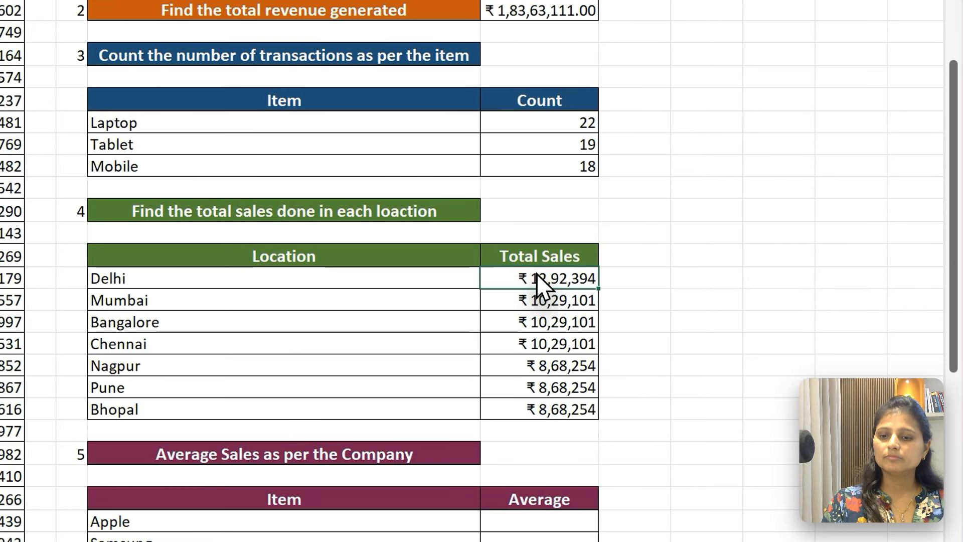
pyautogui.doubleClick(537, 279)
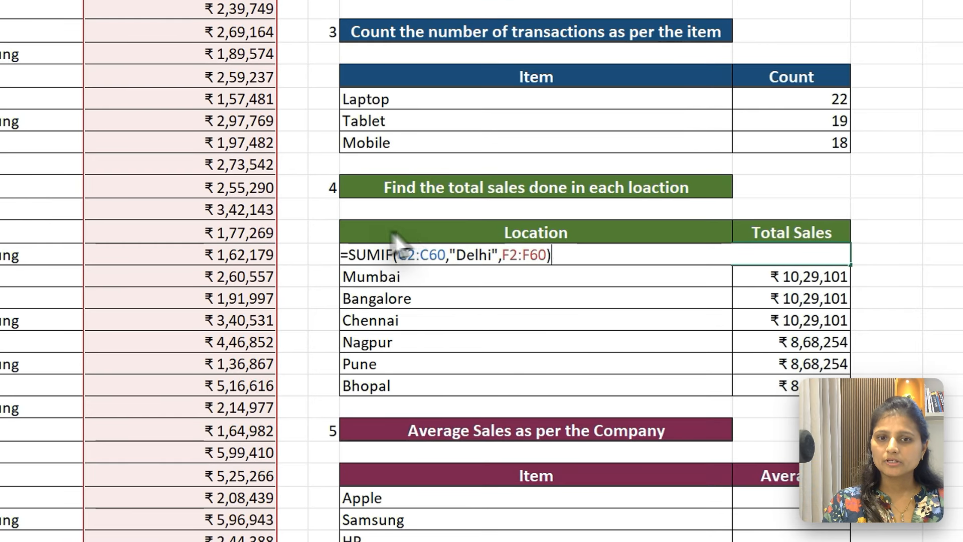
pyautogui.click(414, 254)
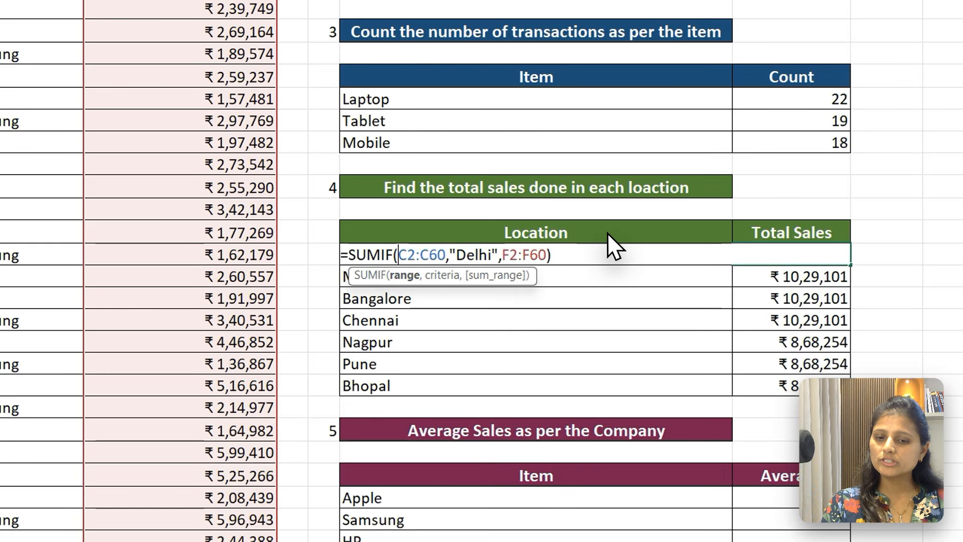
pyautogui.press('F4')
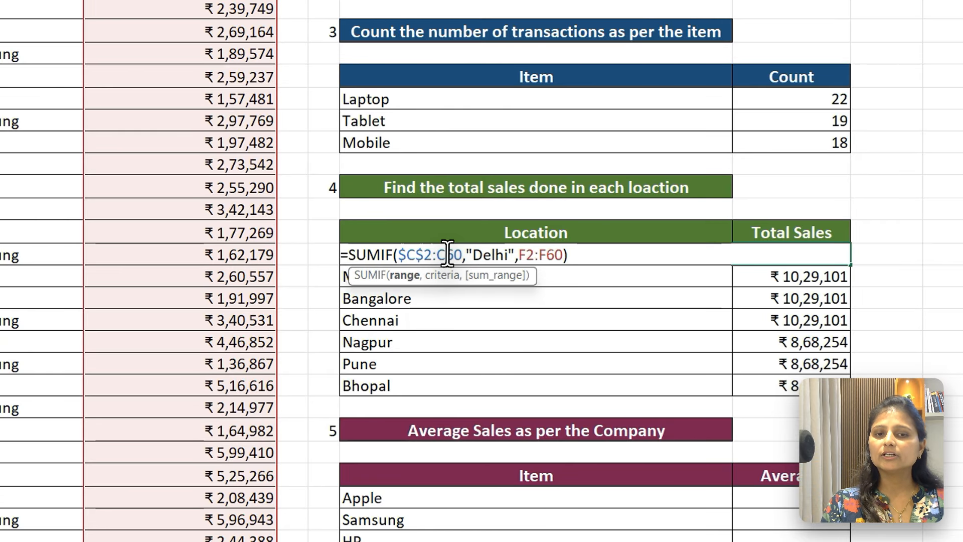
pyautogui.click(448, 254)
pyautogui.press('F4')
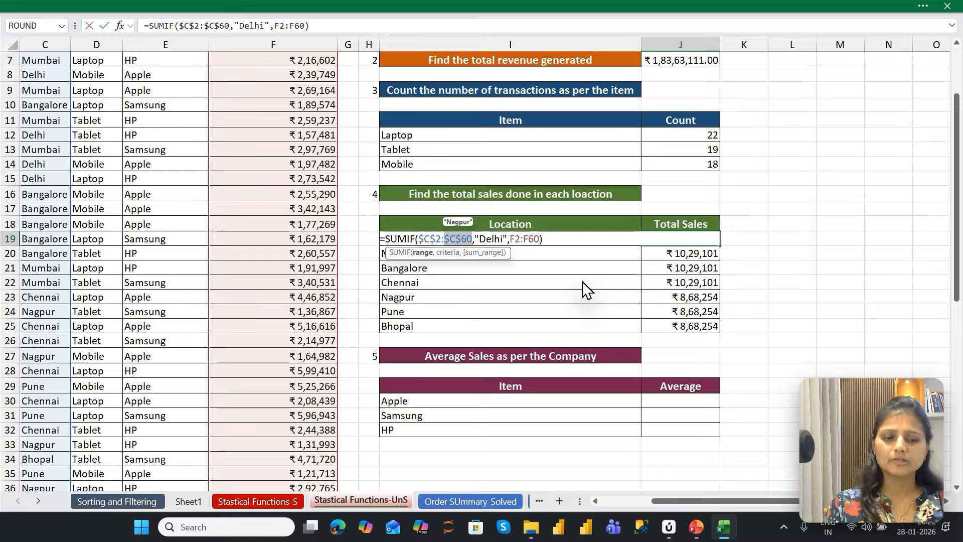
pyautogui.press('Return')
# Fill the SUMIF formula with the absolute Location range from J19 down to J25.
pyautogui.press('Up')
pyautogui.hotkey('shift', 'Down')
pyautogui.hotkey('shift', 'Down')
pyautogui.hotkey('shift', 'Down')
pyautogui.hotkey('shift', 'Down')
pyautogui.hotkey('shift', 'Down')
pyautogui.hotkey('shift', 'Down')
pyautogui.hotkey('ctrl', 'd')
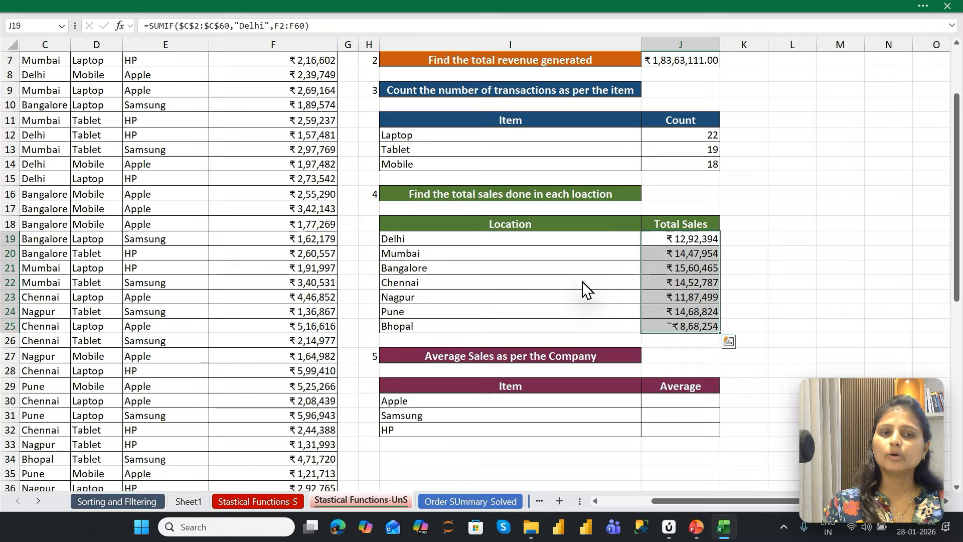
pyautogui.hotkey('ctrl', 'q')
pyautogui.press('Escape')
# Examine the absolute Location range and relative sum range of the J19 SUMIF formula against the data from its first row.
pyautogui.press('Up')
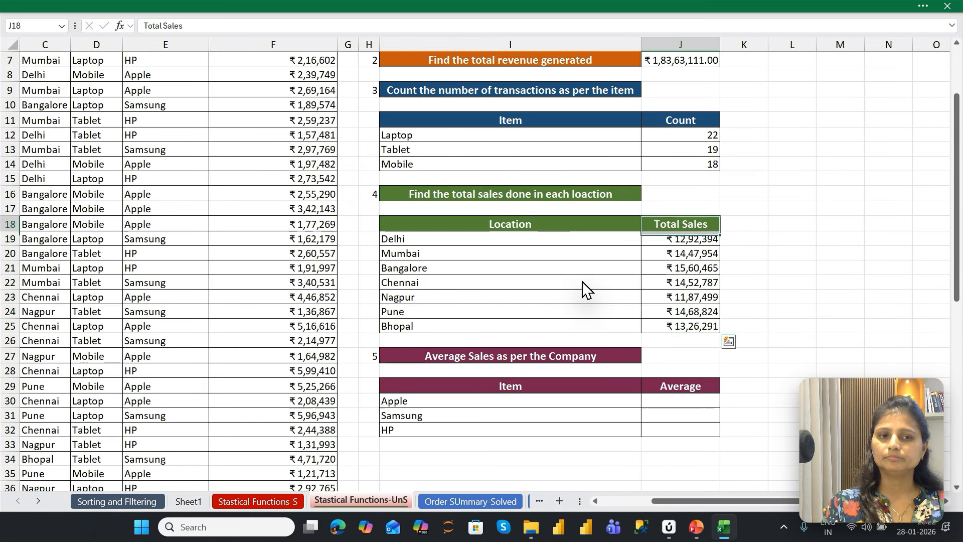
pyautogui.press('Down')
pyautogui.press('F2')
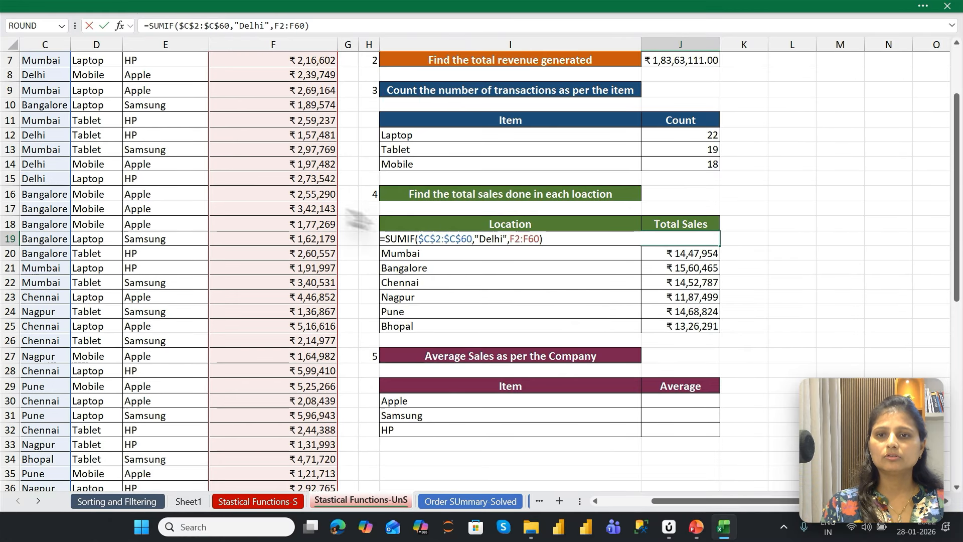
pyautogui.press('Escape')
pyautogui.hotkey('ctrl', 'Up')
pyautogui.hotkey('ctrl', 'Up')
pyautogui.hotkey('ctrl', 'Up')
pyautogui.hotkey('ctrl', 'Up')
pyautogui.hotkey('ctrl', 'Up')
pyautogui.hotkey('ctrl', 'Up')
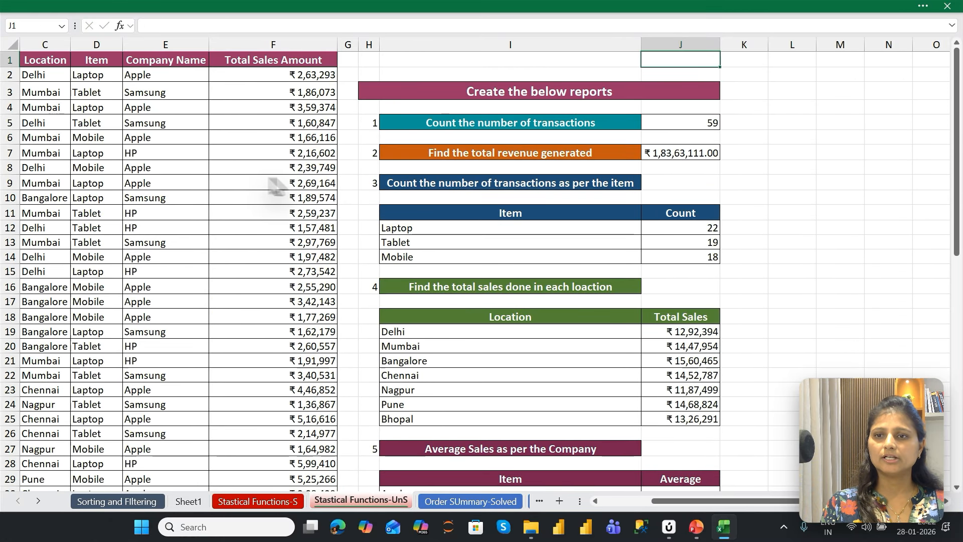
pyautogui.scroll(-2, 609, 258)
pyautogui.doubleClick(567, 274)
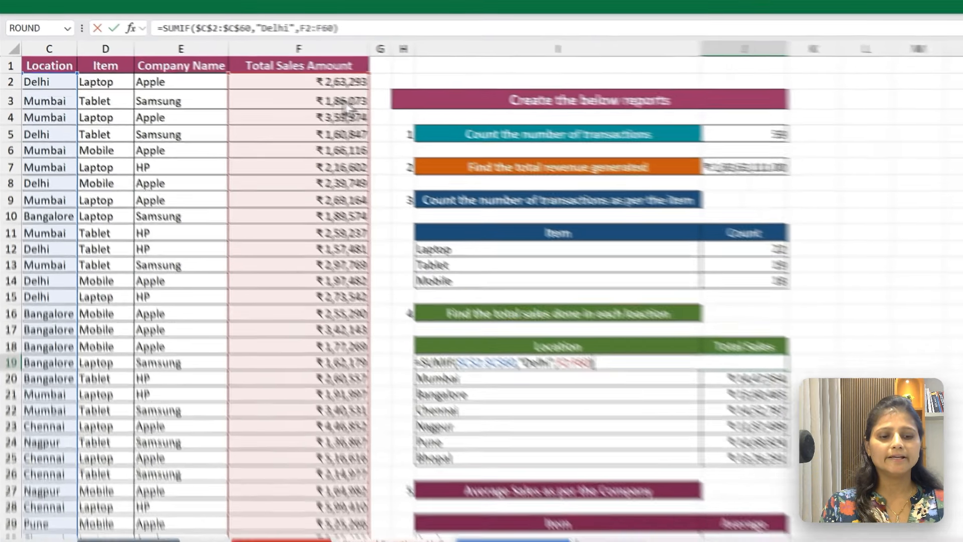
pyautogui.press('Return')
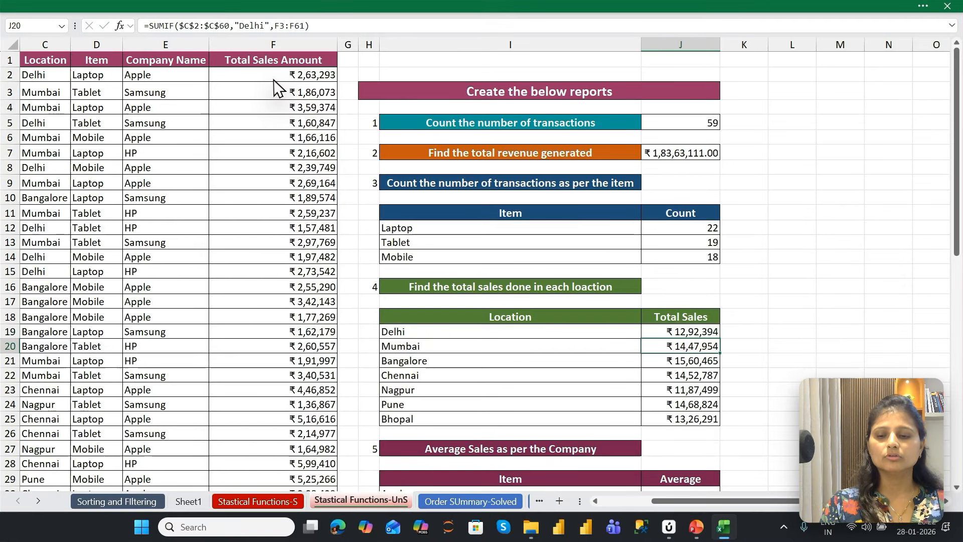
# Examine how the relative sum range shifts in the filled SUMIF formulas in J20:J23 and return to J19.
pyautogui.press('F2')
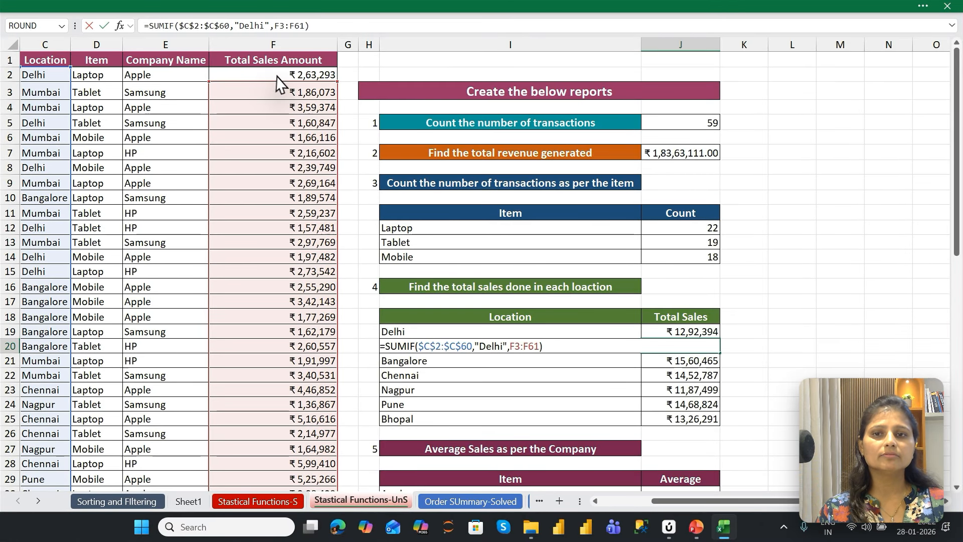
pyautogui.press('Return')
pyautogui.press('F2')
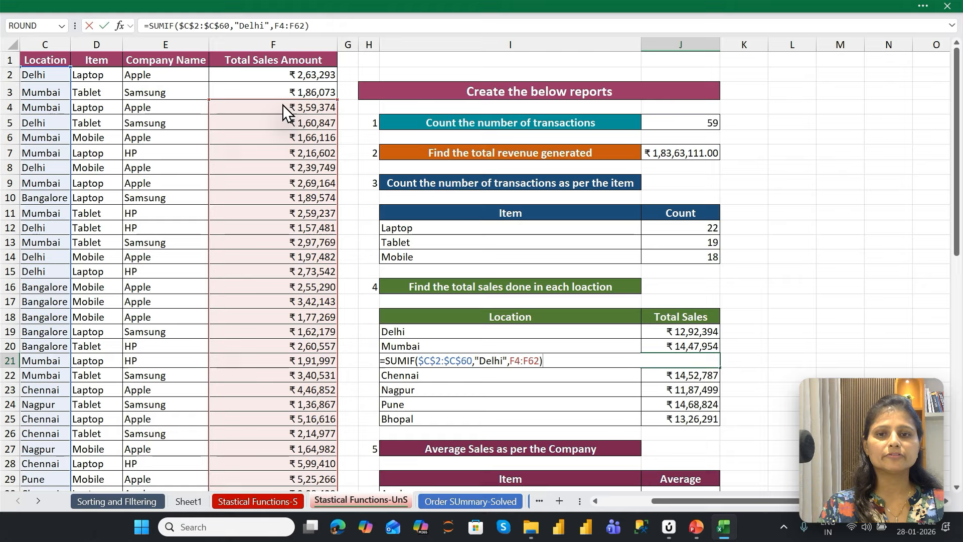
pyautogui.press('Return')
pyautogui.press('F2')
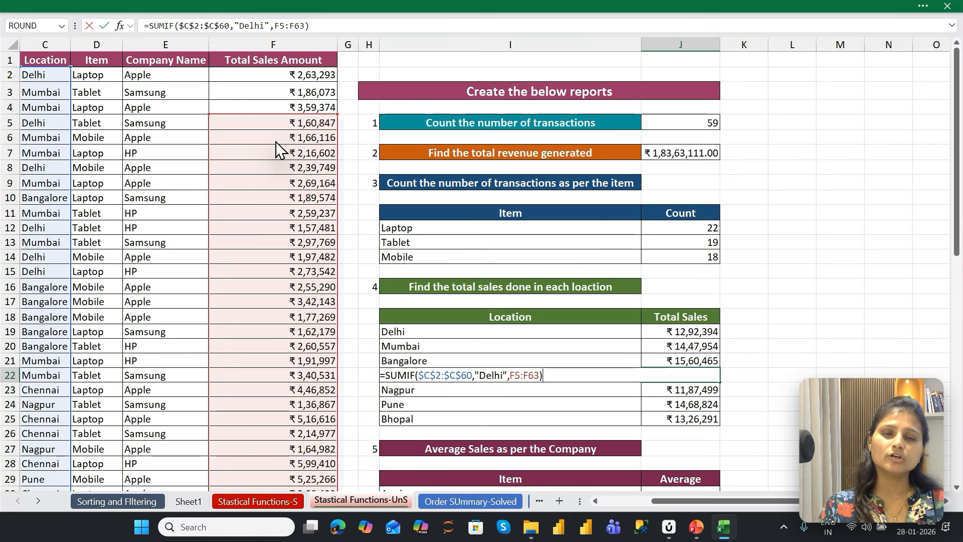
pyautogui.press('Return')
pyautogui.press('F2')
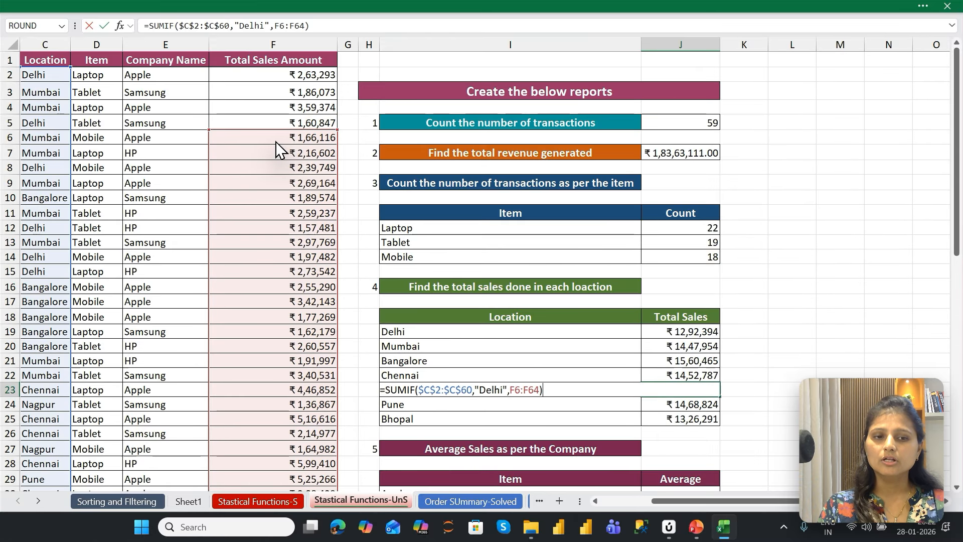
pyautogui.press('Return')
pyautogui.hotkey('ctrl', 'Up')
pyautogui.press('Down')
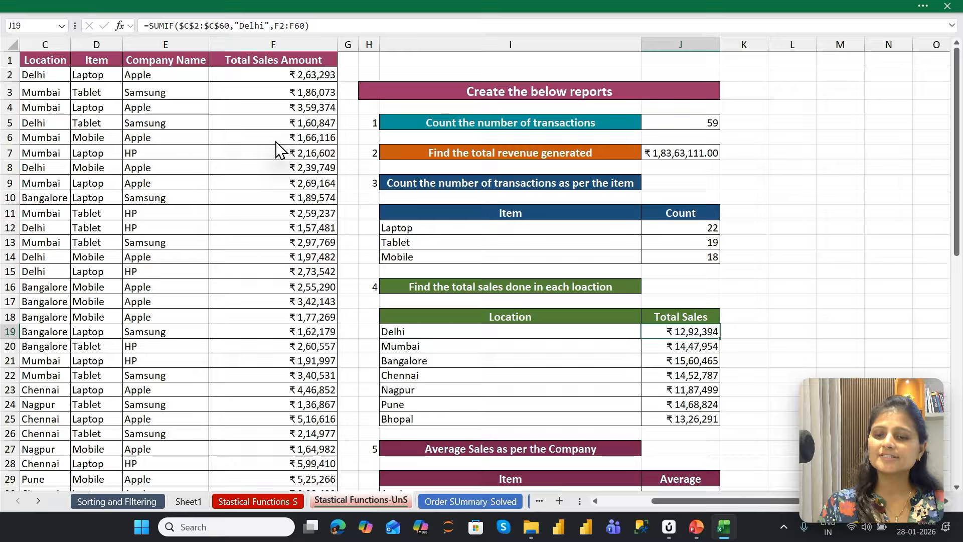
# Make the sum range in the J19 SUMIF formula absolute as $F$2:$F$60.
pyautogui.press('F2')
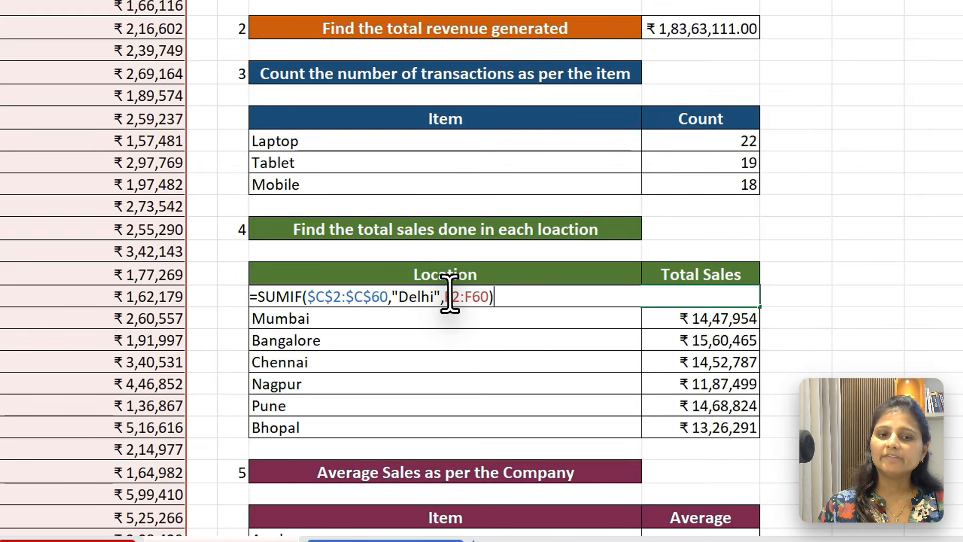
pyautogui.click(513, 332)
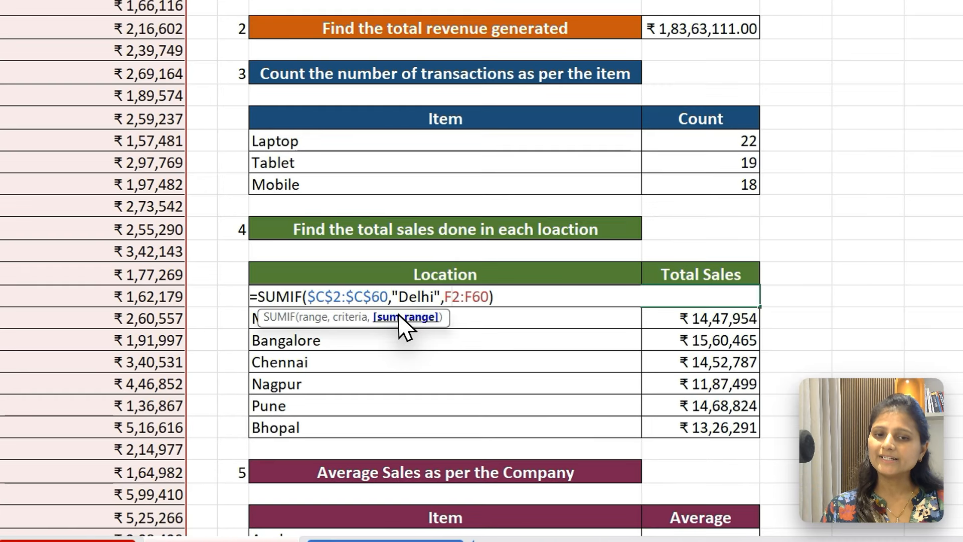
pyautogui.click(480, 344)
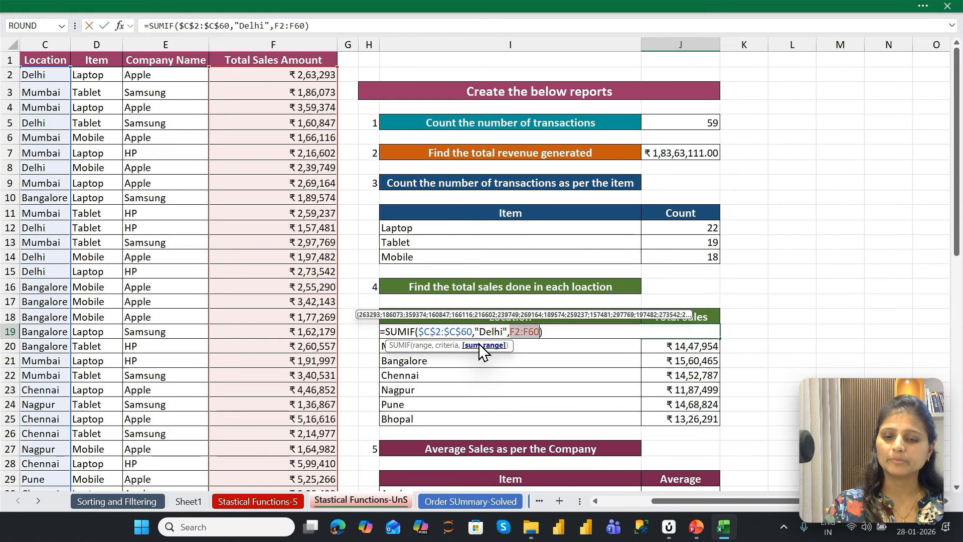
pyautogui.press('F4')
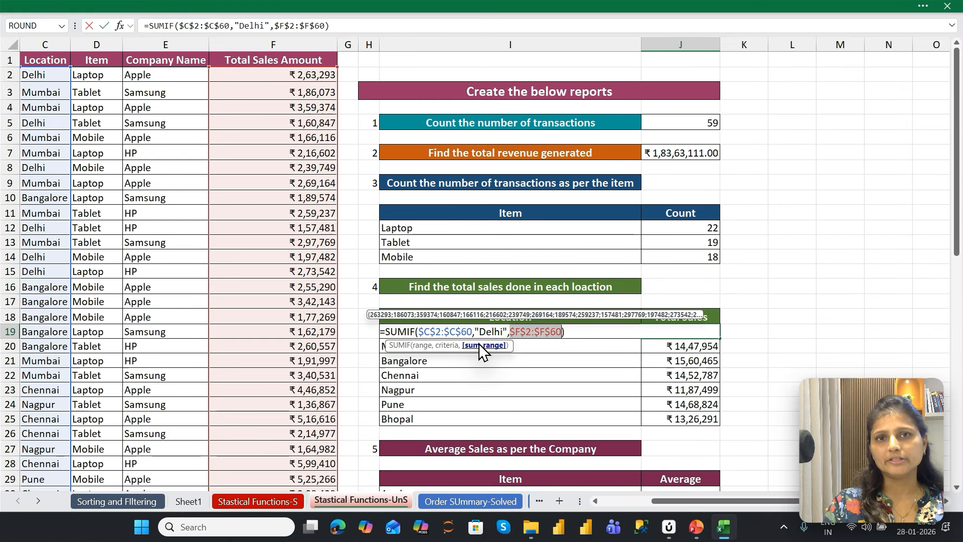
pyautogui.press('Return')
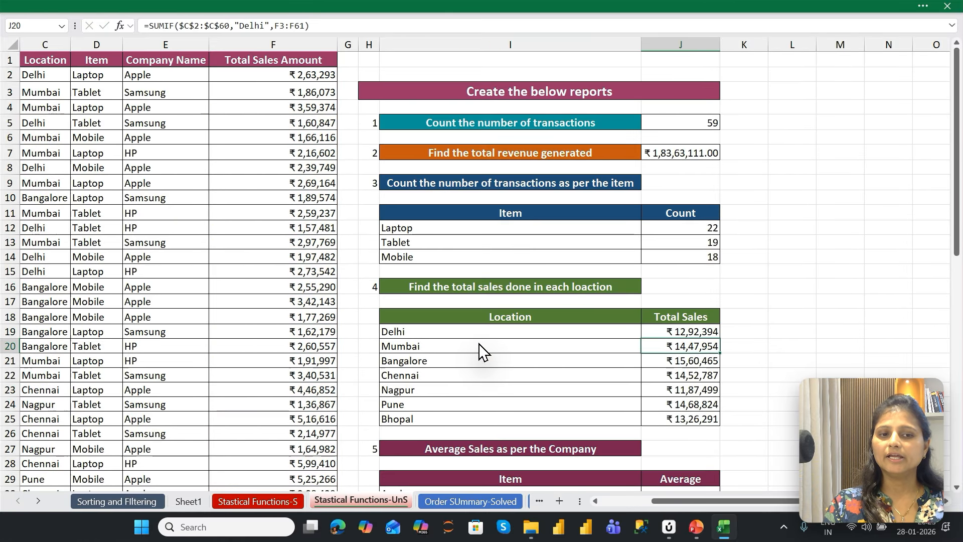
# Fill the SUMIF formula with both absolute ranges and the "Delhi" criterion from J19 down to J25.
pyautogui.press('Up')
pyautogui.hotkey('ctrl', 'shift', 'Down')
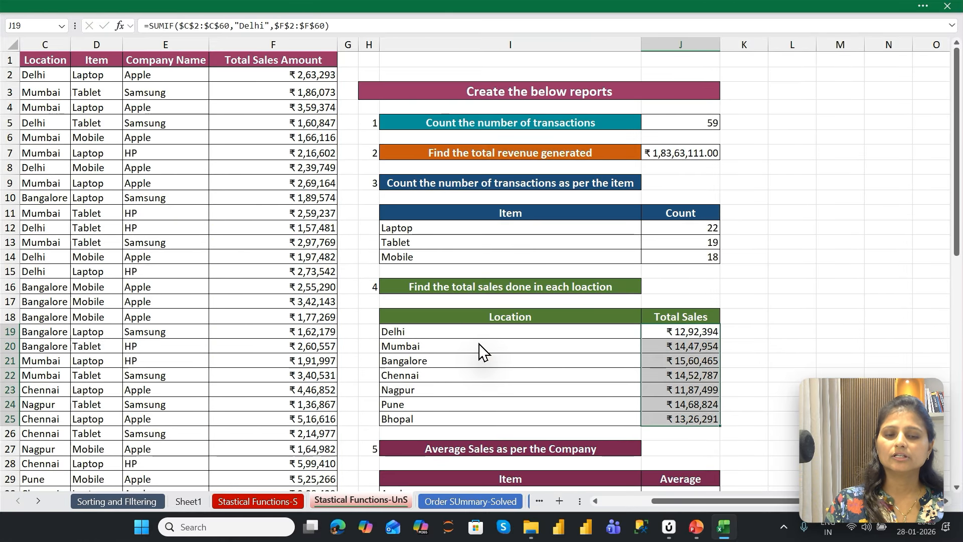
pyautogui.hotkey('ctrl', 'd')
# Examine the ranges and criterion in the filled SUMIF formulas in J20:J22 and return to J19.
pyautogui.press('Down')
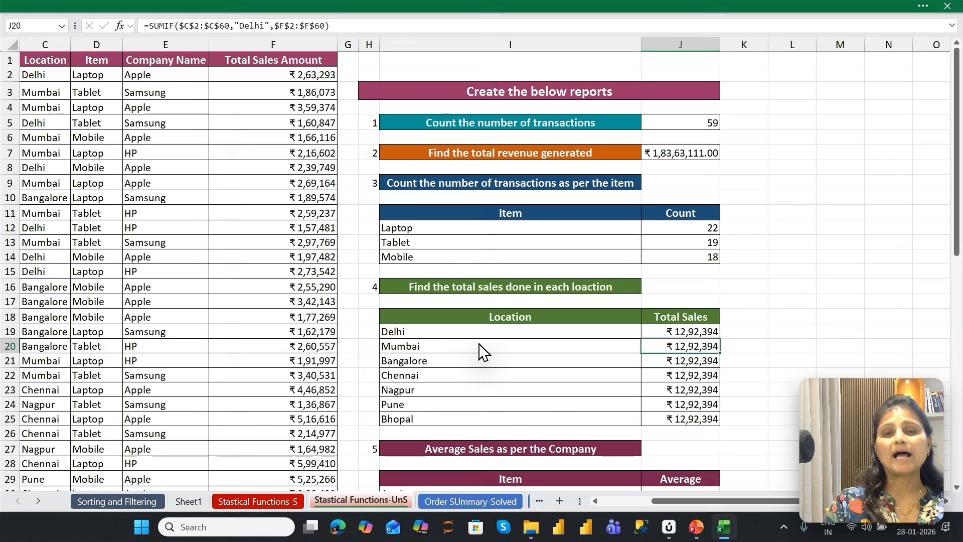
pyautogui.press('F2')
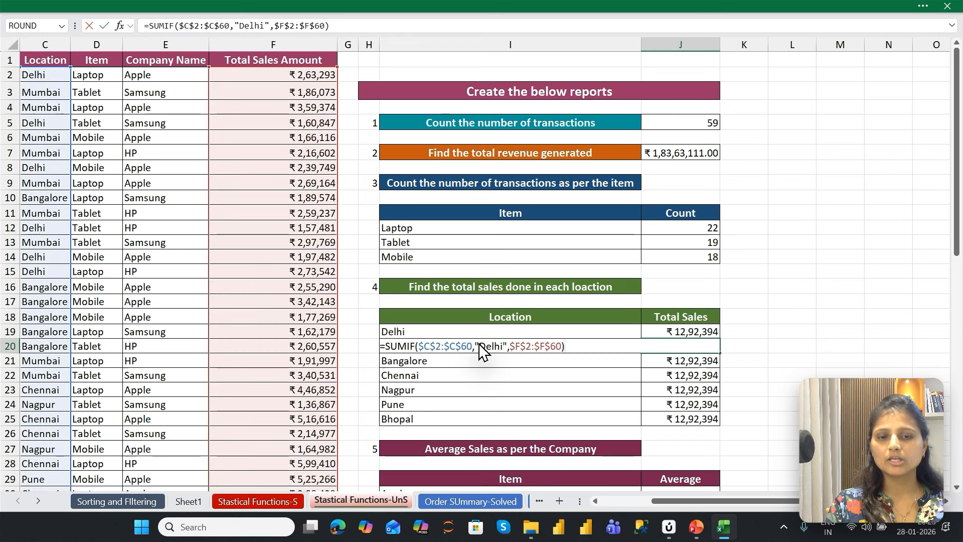
pyautogui.press('Return')
pyautogui.press('F2')
pyautogui.press('Return')
pyautogui.press('F2')
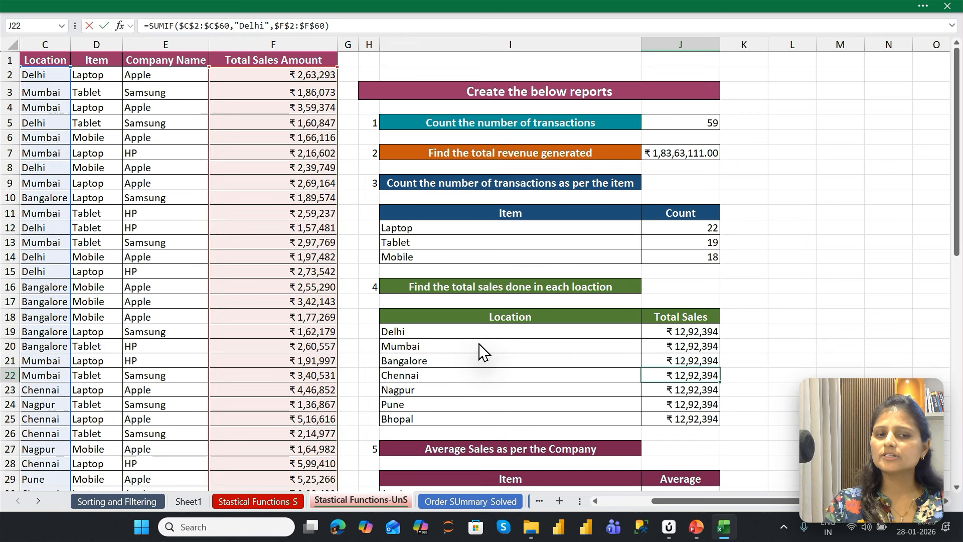
pyautogui.press('Return')
pyautogui.press('Up')
pyautogui.press('Up')
pyautogui.press('Up')
pyautogui.press('Up')
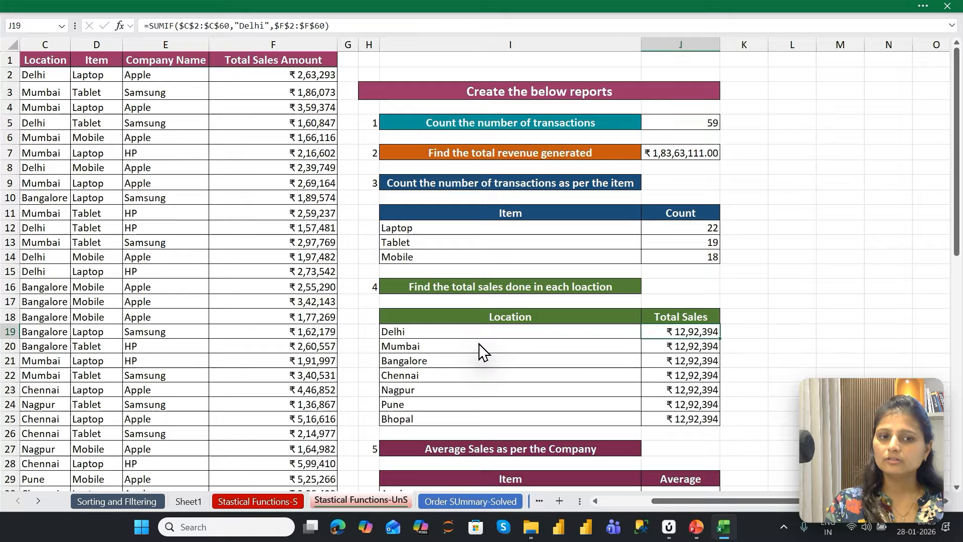
# Check the hard-coded criterion in the J19 SUMIF formula against the formulas down to the Nagpur row, then return to J19.
pyautogui.hotkey('ctrl', 'c')
pyautogui.press('F2')
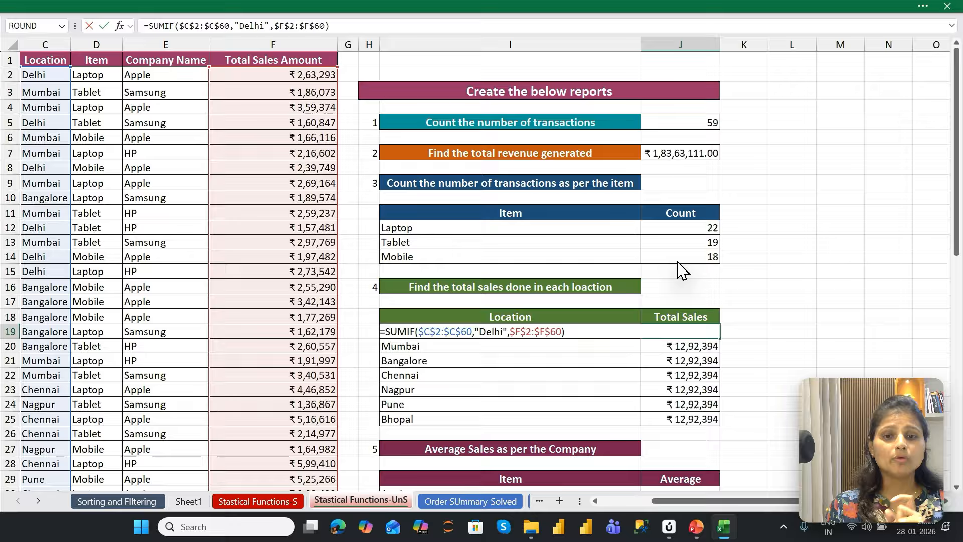
pyautogui.press('Return')
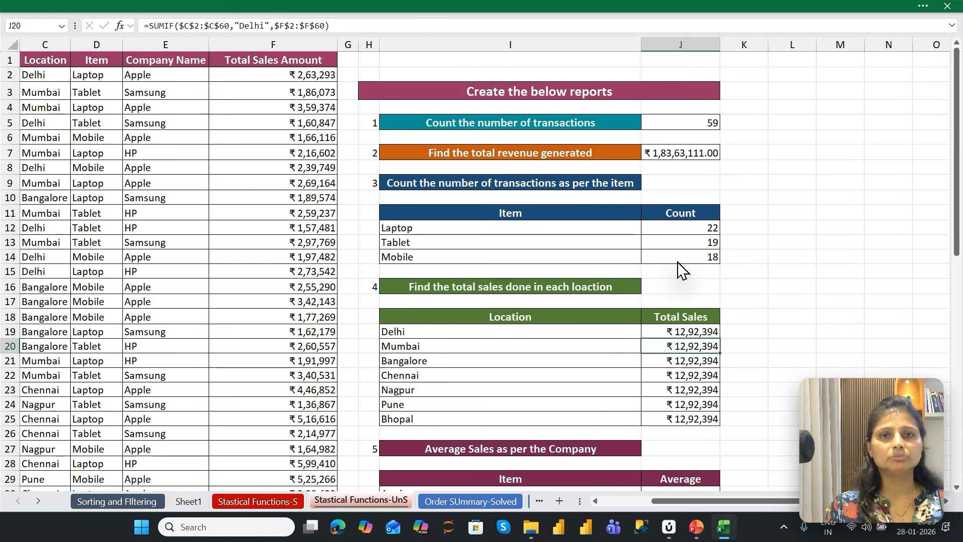
pyautogui.press('Down')
pyautogui.press('Down')
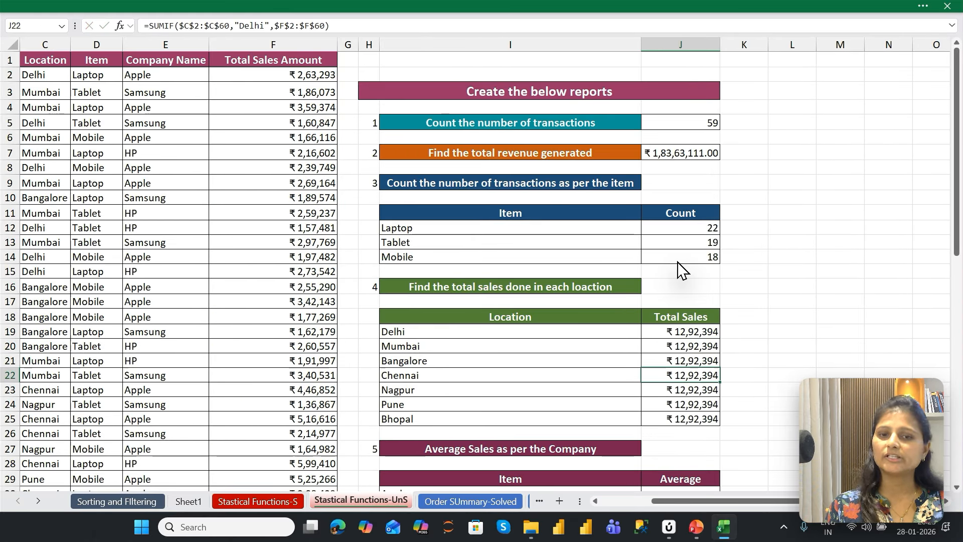
pyautogui.press('Down')
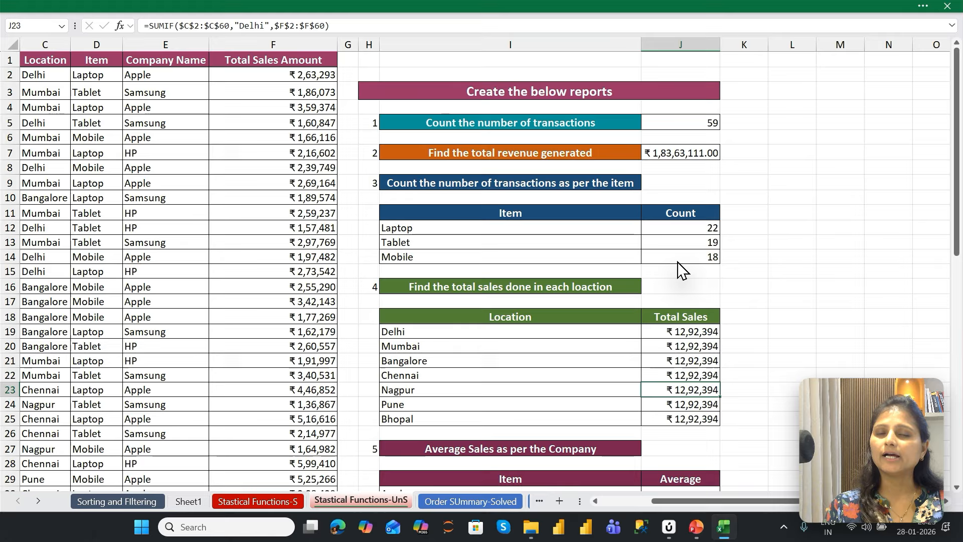
pyautogui.press('Up')
pyautogui.press('Up')
pyautogui.press('Up')
pyautogui.press('Up')
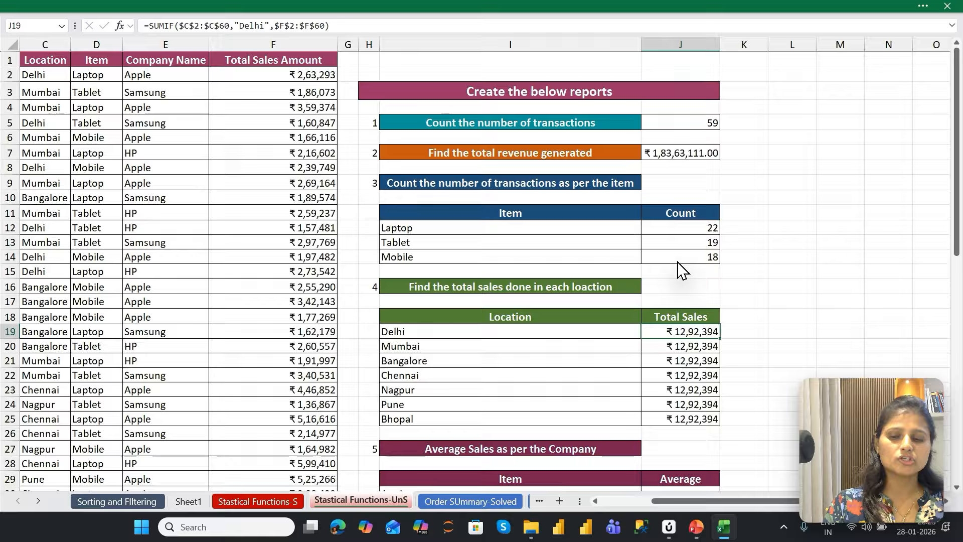
# Replace the "Delhi" criterion in the J19 SUMIF formula with a relative reference to cell I19.
pyautogui.press('F2')
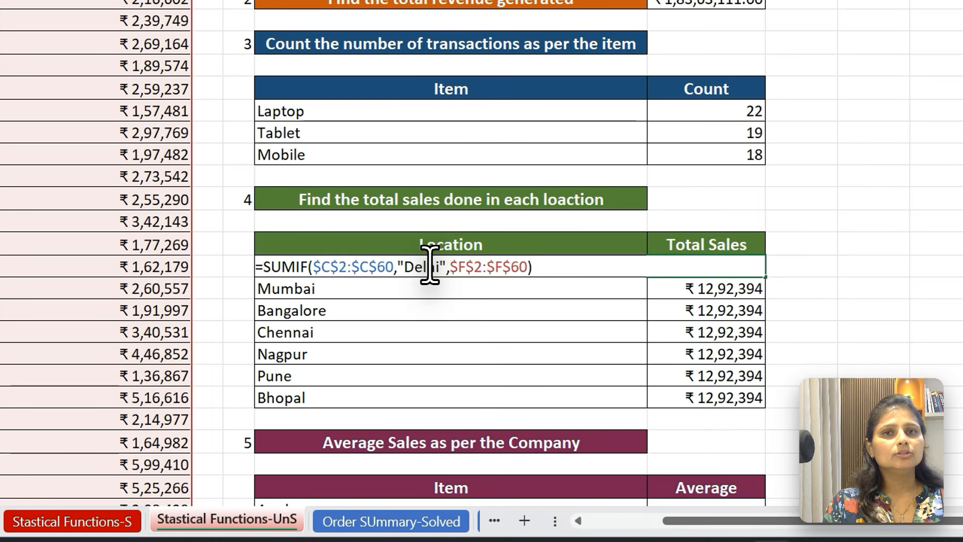
pyautogui.click(431, 267)
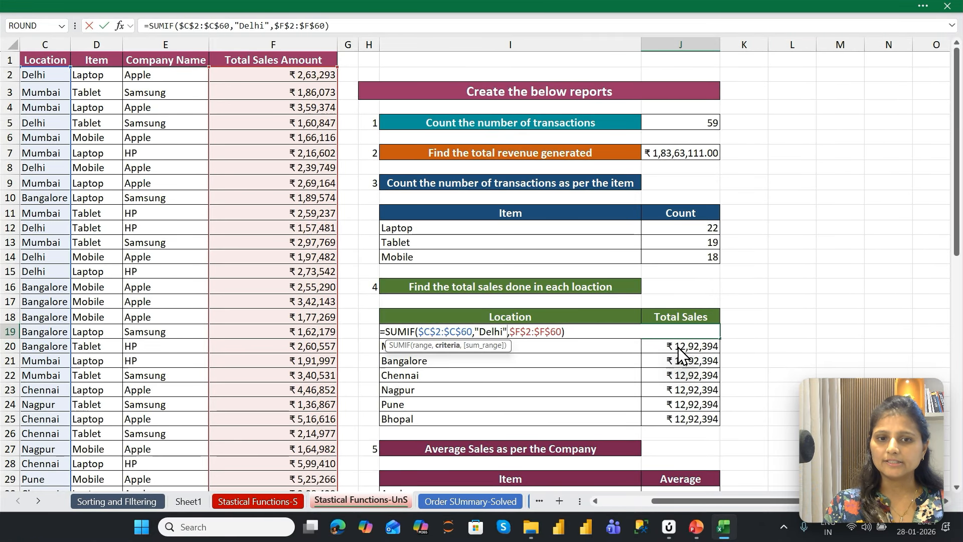
pyautogui.press('BackSpace')
pyautogui.press('BackSpace')
pyautogui.press('BackSpace')
pyautogui.press('BackSpace')
pyautogui.press('BackSpace')
pyautogui.press('BackSpace')
pyautogui.press('BackSpace')
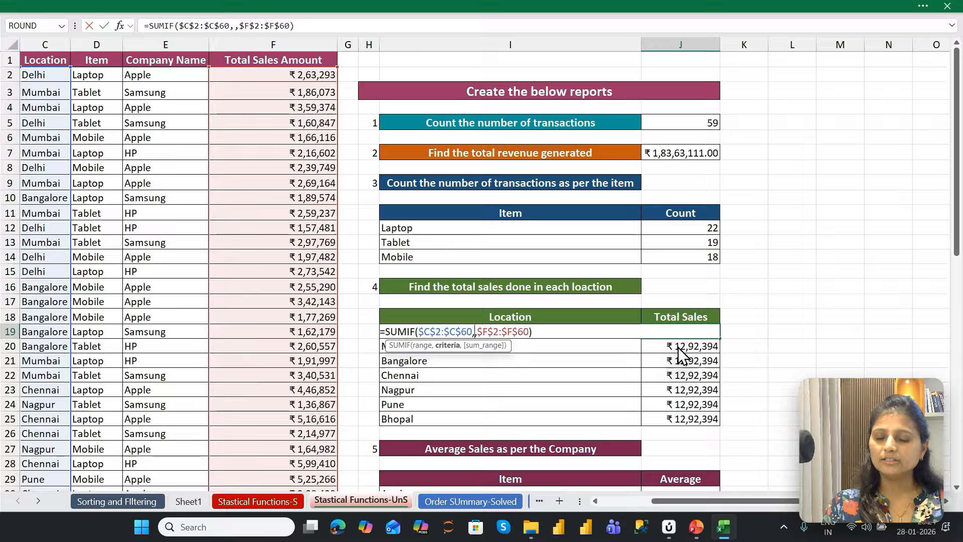
pyautogui.press('Left')
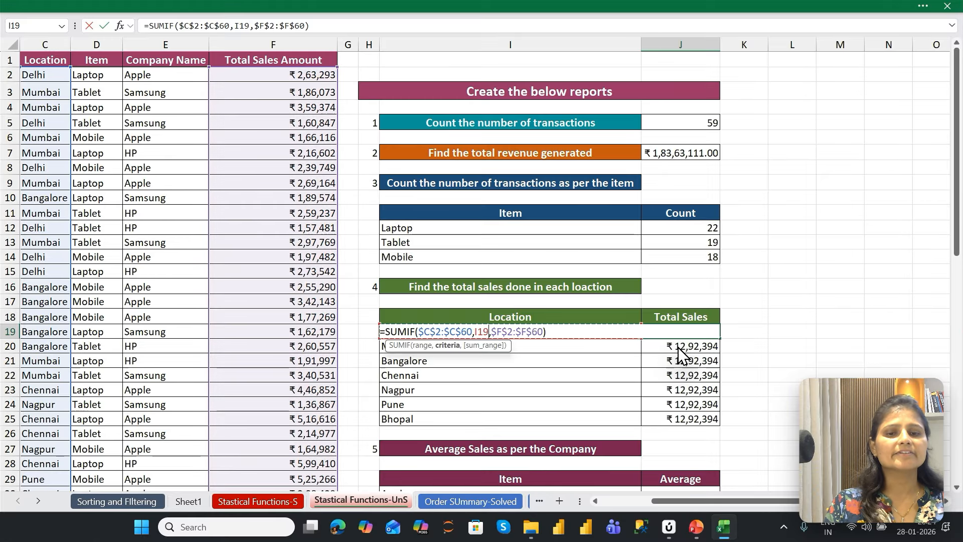
pyautogui.press('Return')
pyautogui.press('Up')
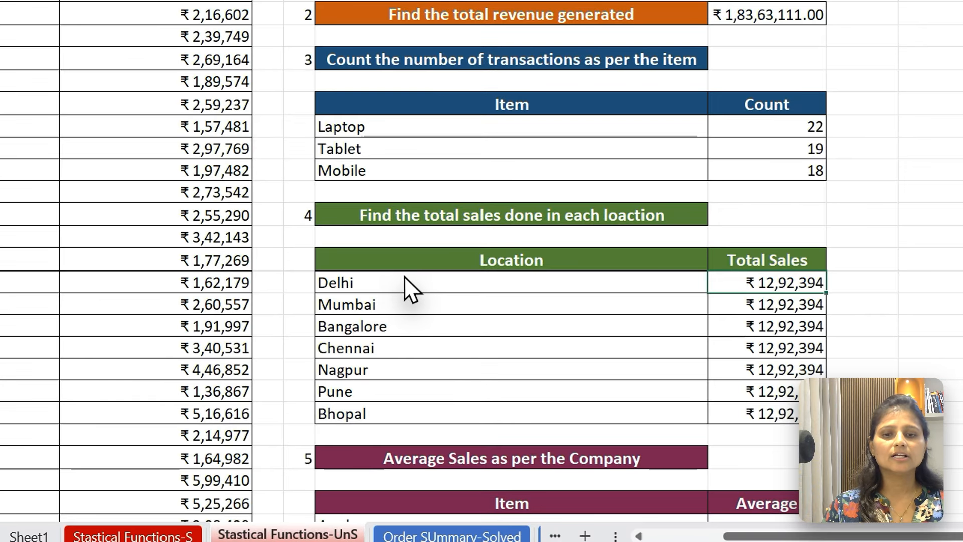
# Fill the SUMIF formula with the I19 criterion reference from J19 down to the Bhopal row in J25.
pyautogui.click(403, 284)
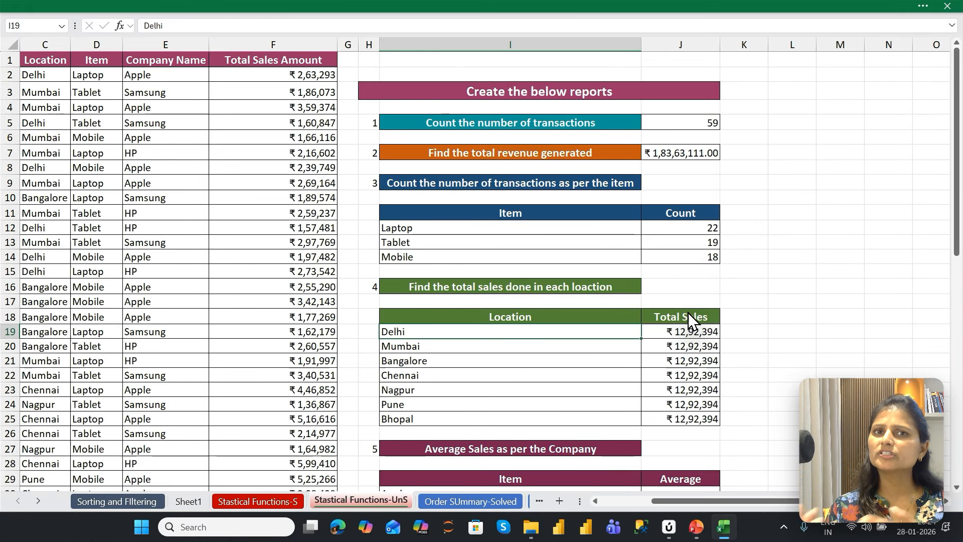
pyautogui.hotkey('ctrl', 'shift', 'Down')
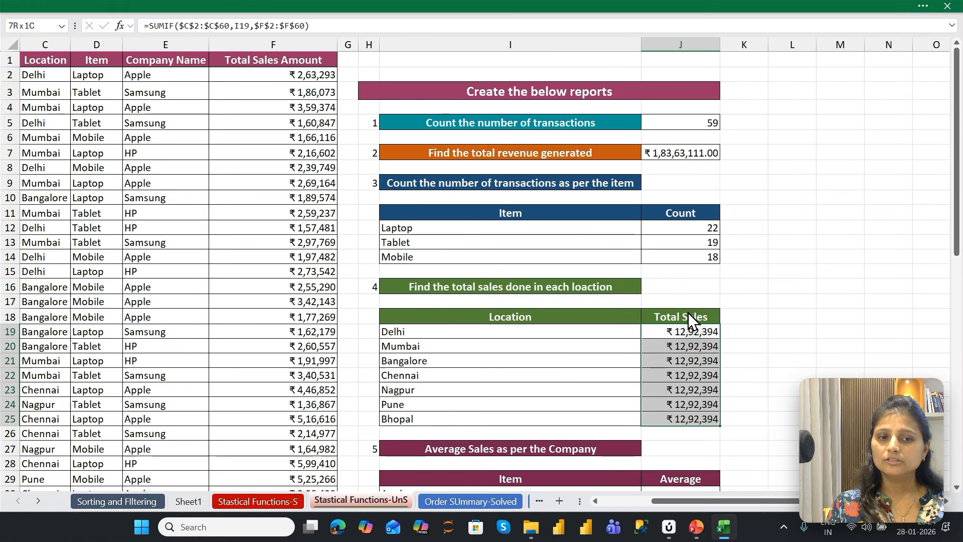
pyautogui.hotkey('ctrl', 'v')
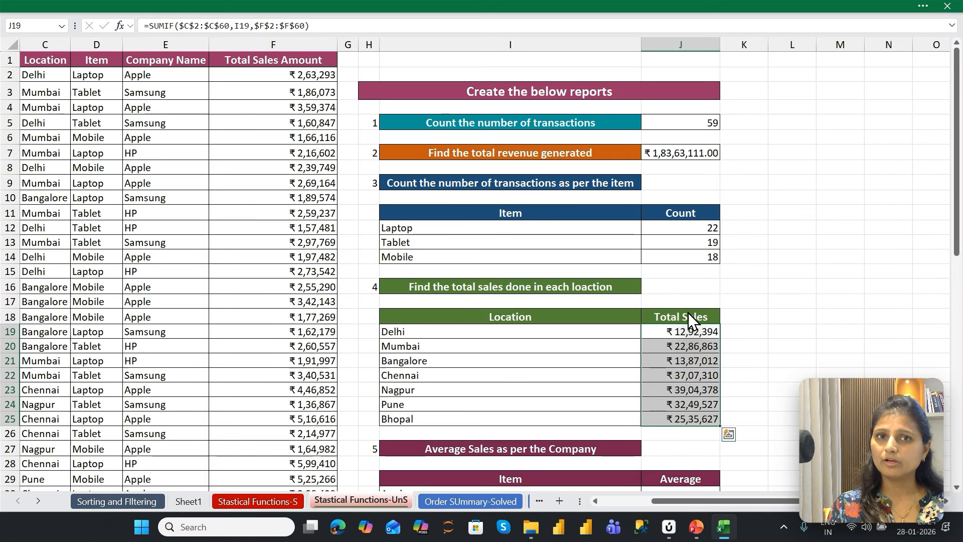
pyautogui.click(688, 312)
pyautogui.press('Down')
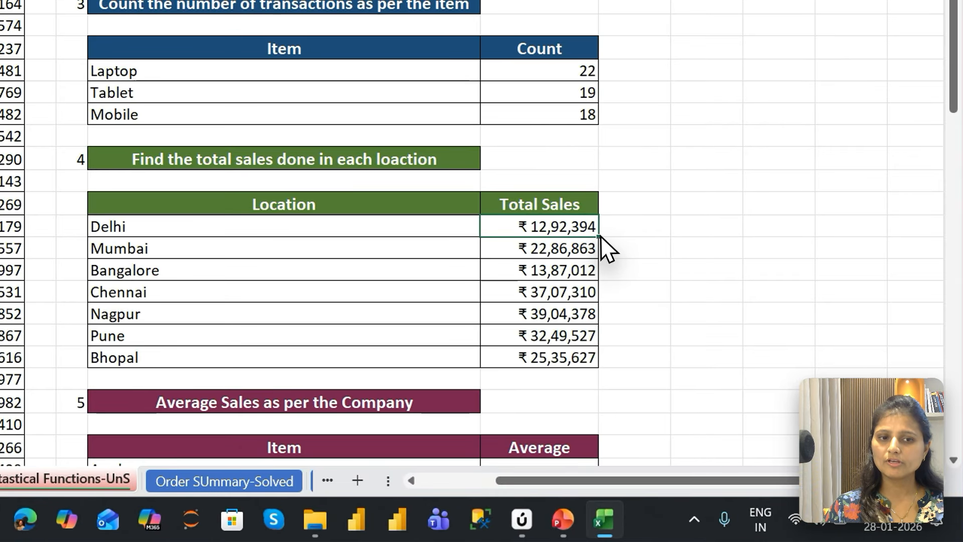
pyautogui.hotkey('ctrl', 'shift', 'Down')
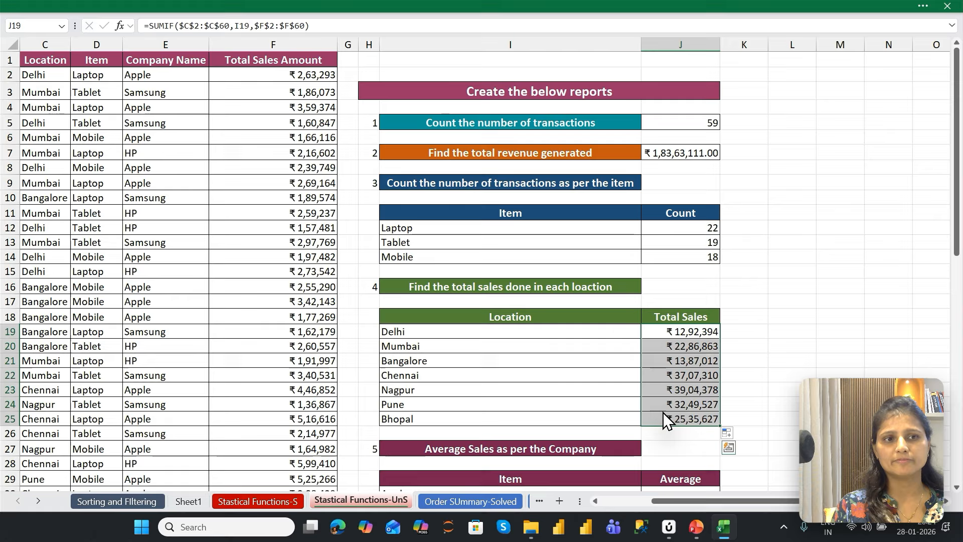
# Look over the filled location totals in column J and the empty Average Sales as per the Company table.
pyautogui.press('Return')
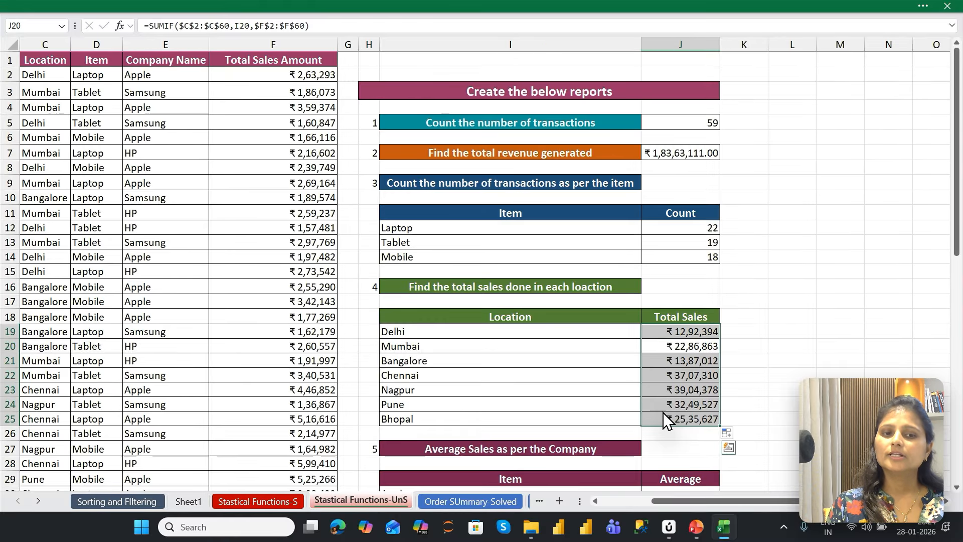
pyautogui.press('Down')
pyautogui.press('Down')
pyautogui.press('Down')
pyautogui.press('Down')
pyautogui.press('Down')
pyautogui.press('Down')
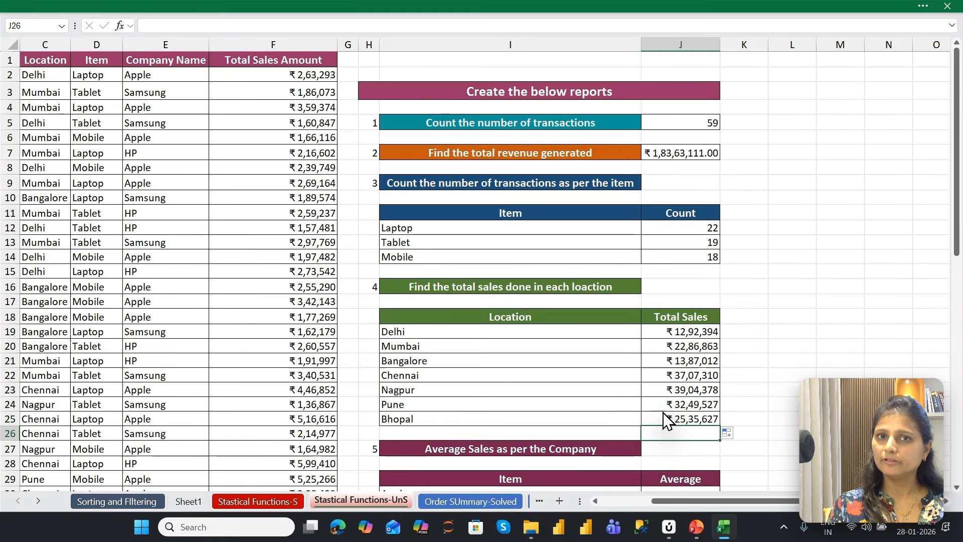
pyautogui.press('Down')
pyautogui.press('Down')
pyautogui.press('Down')
pyautogui.press('Down')
pyautogui.press('Down')
pyautogui.press('Down')
pyautogui.press('Down')
pyautogui.press('Down')
pyautogui.press('Down')
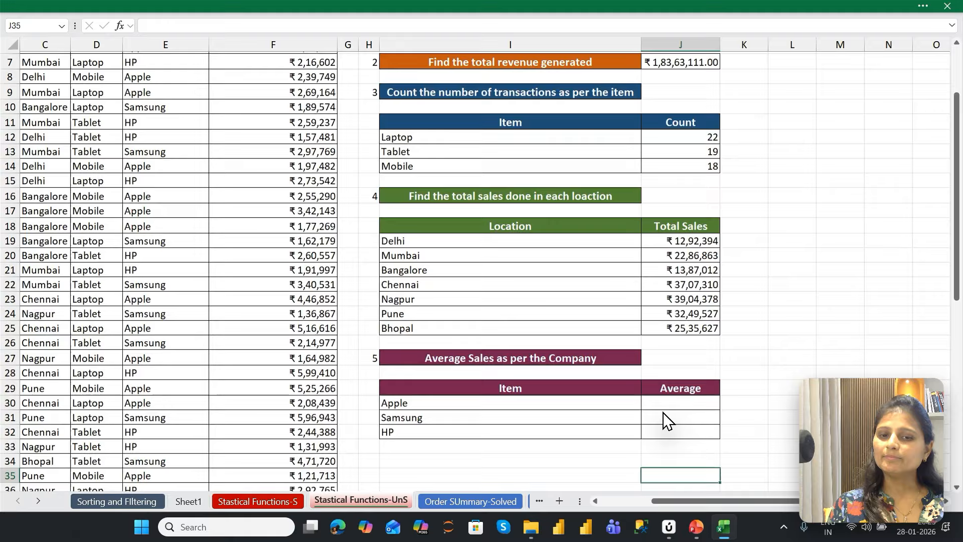
pyautogui.press('Down')
pyautogui.press('Down')
# Start an AVERAGEIF formula in J30, the Average cell of the Apple row.
pyautogui.click(620, 382)
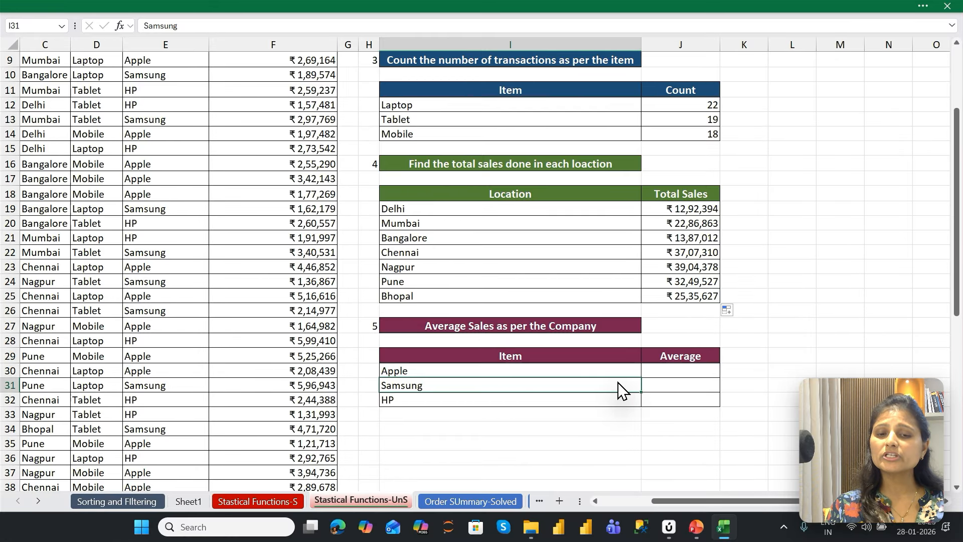
pyautogui.press('Up')
pyautogui.press('Right')
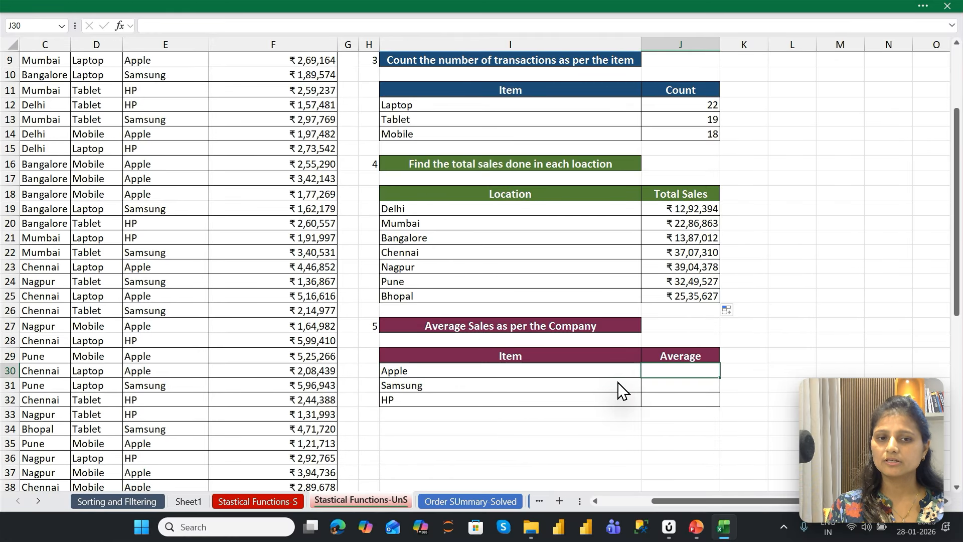
pyautogui.press('Down')
pyautogui.press('Down')
pyautogui.press('Up')
pyautogui.press('Up')
pyautogui.press('Up')
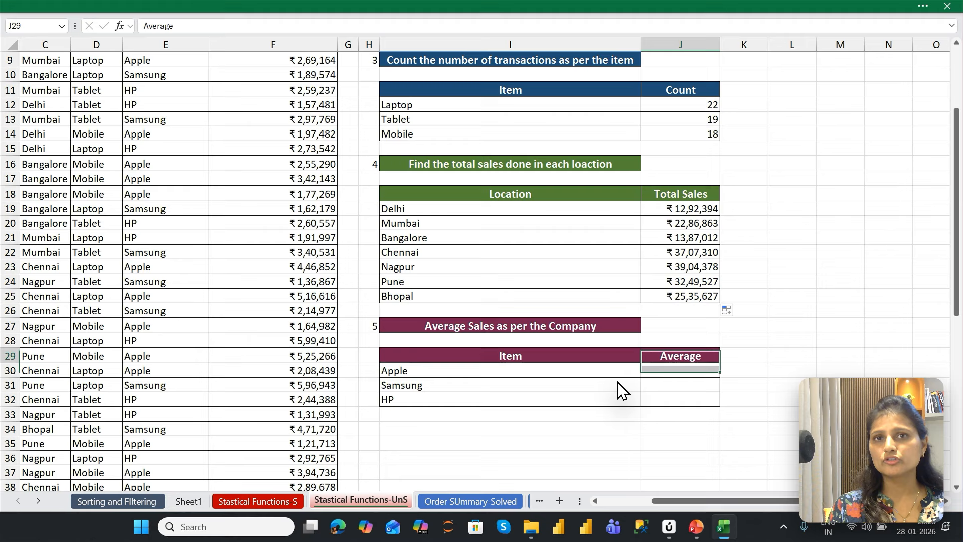
pyautogui.press('Down')
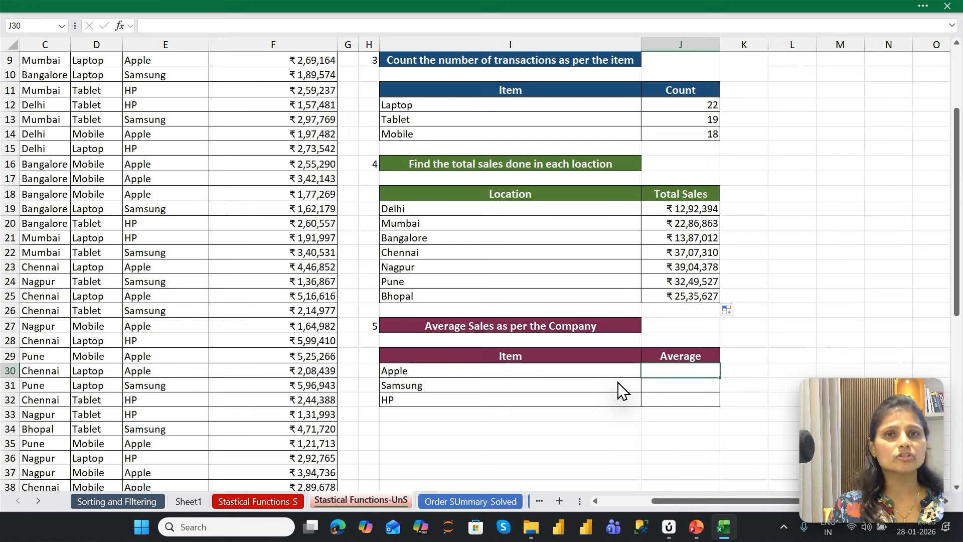
pyautogui.write('=Ab')
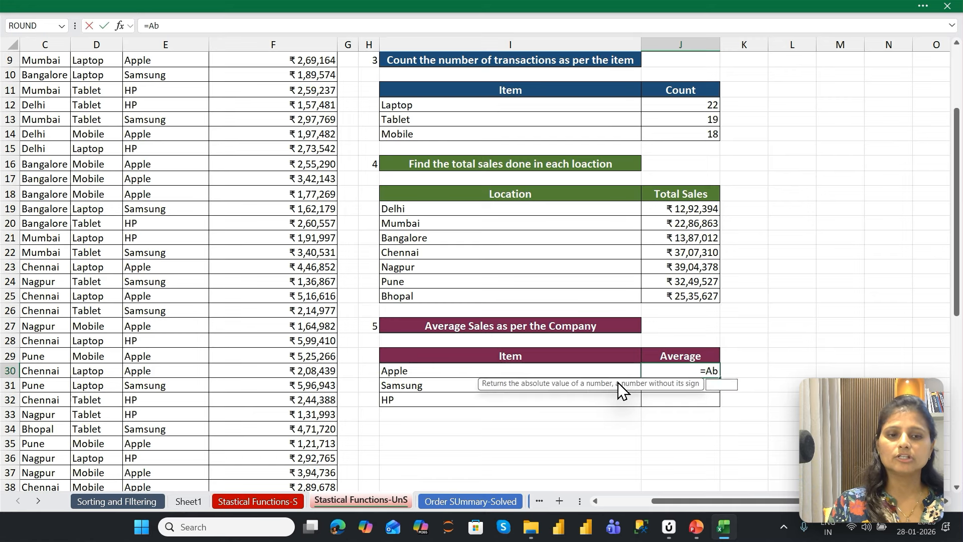
pyautogui.press('BackSpace')
pyautogui.write('v')
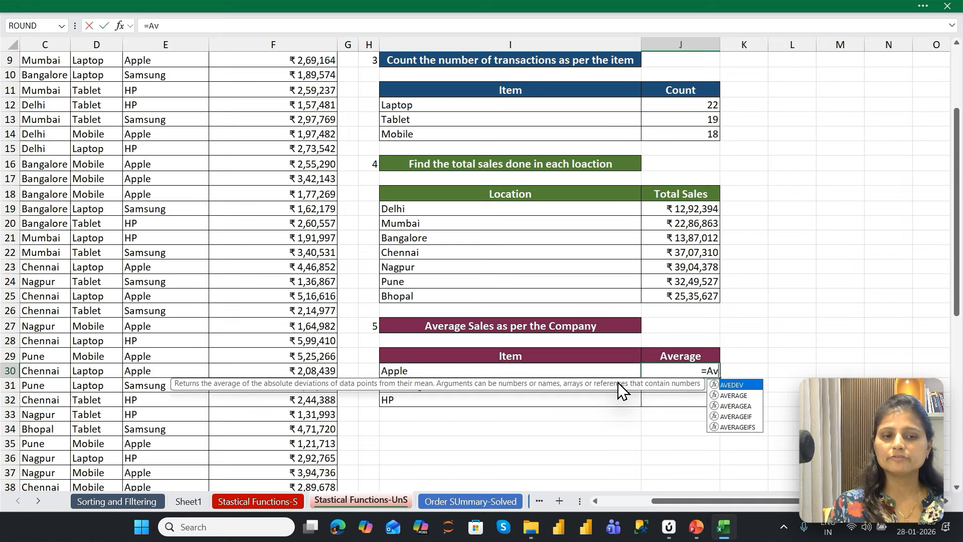
pyautogui.press('Down')
pyautogui.press('Down')
pyautogui.press('Down')
pyautogui.press('Tab')
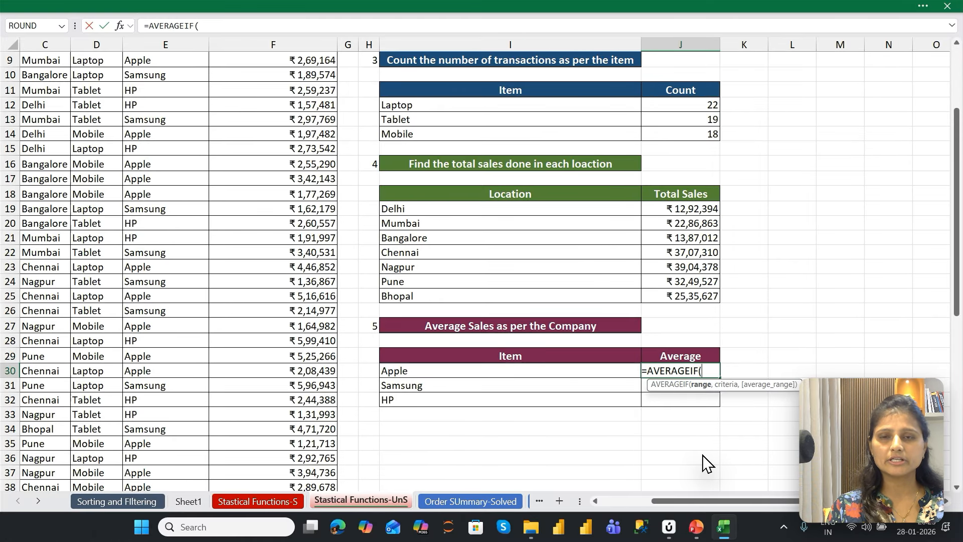
# Enter the company names $E$2:$E$60 as the AVERAGEIF range with absolute references and I30 as the relative criterion.
pyautogui.hotkey('ctrl', 'Home')
pyautogui.press('Right')
pyautogui.press('Right')
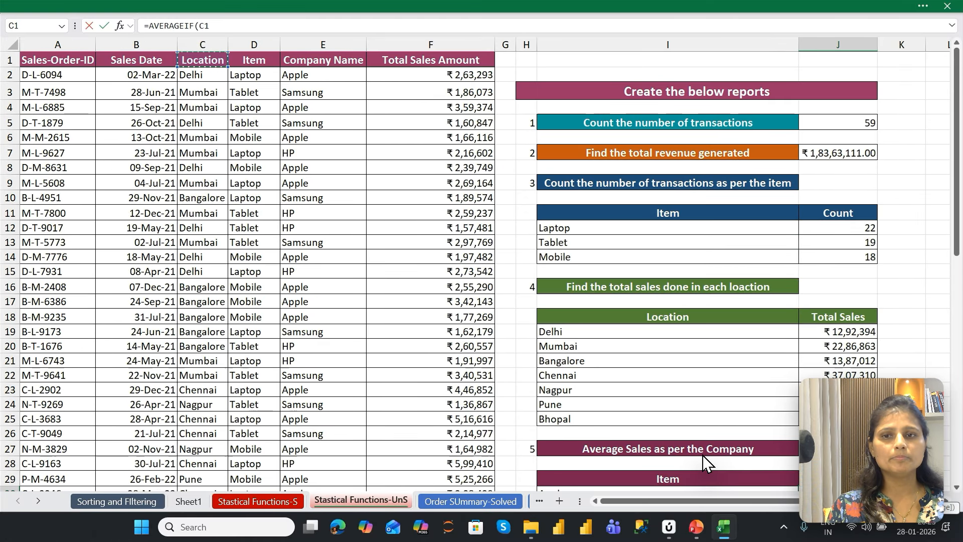
pyautogui.press('Right')
pyautogui.press('Right')
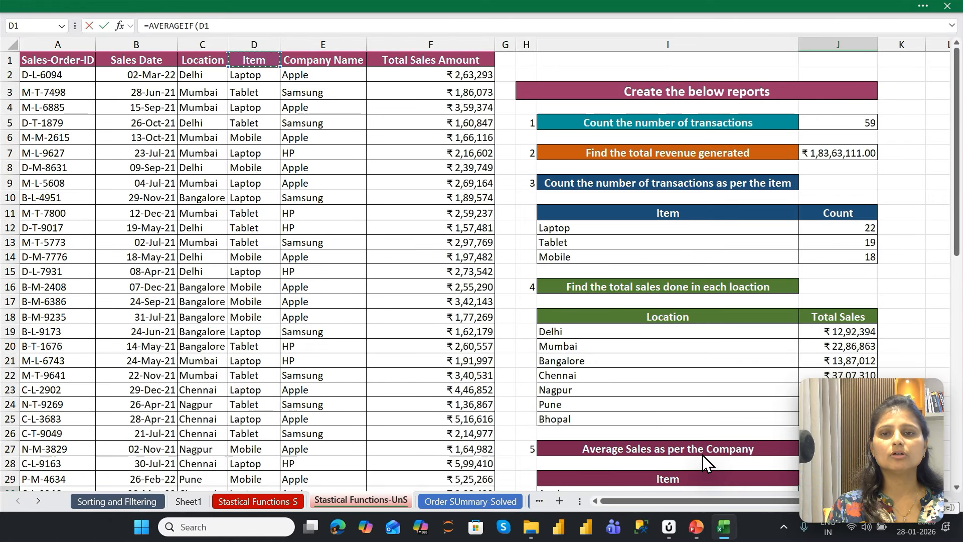
pyautogui.press('Down')
pyautogui.hotkey('ctrl', 'shift', 'Down')
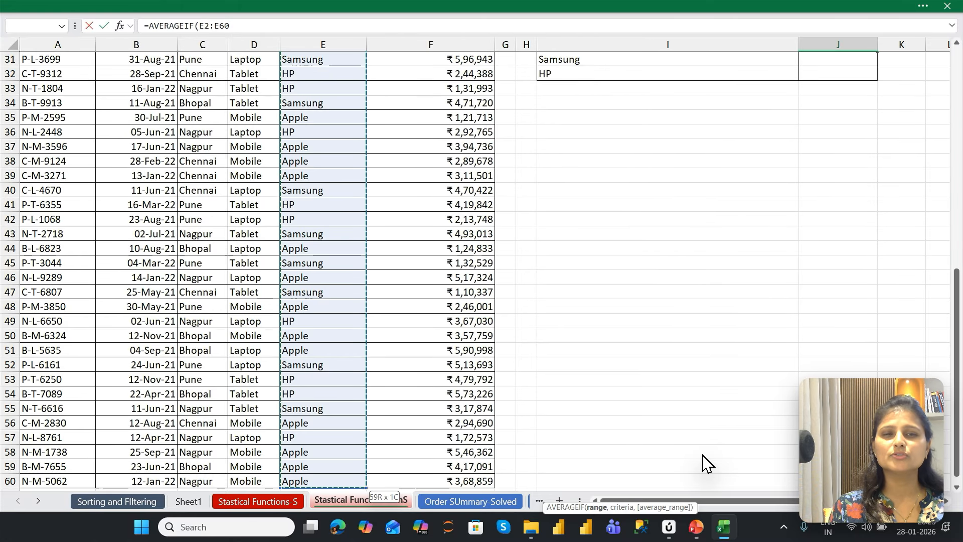
pyautogui.scroll(5, 705, 461)
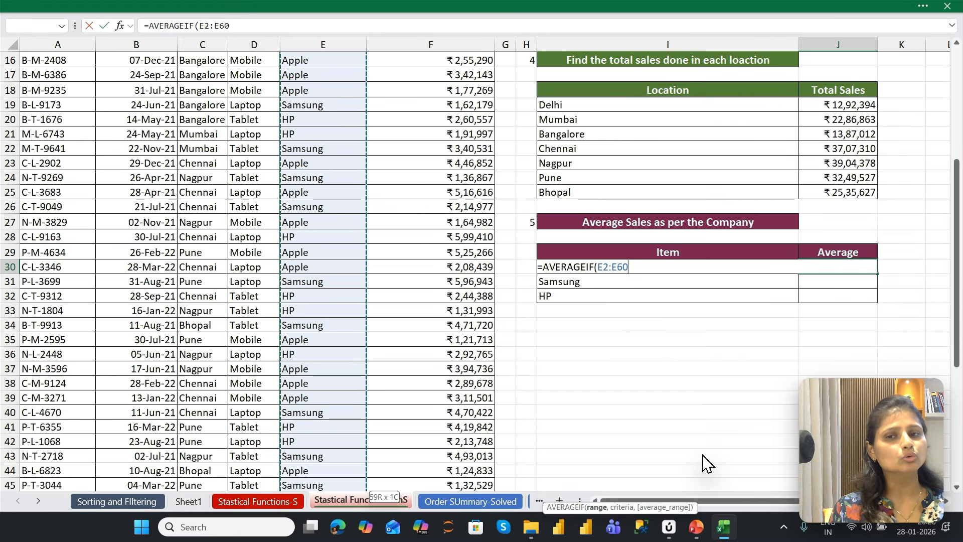
pyautogui.press('F4')
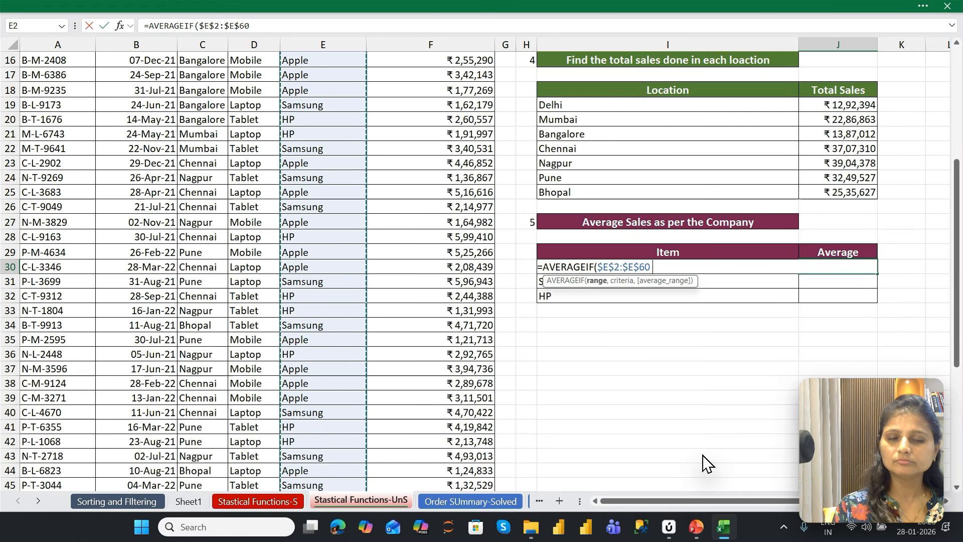
pyautogui.write(',')
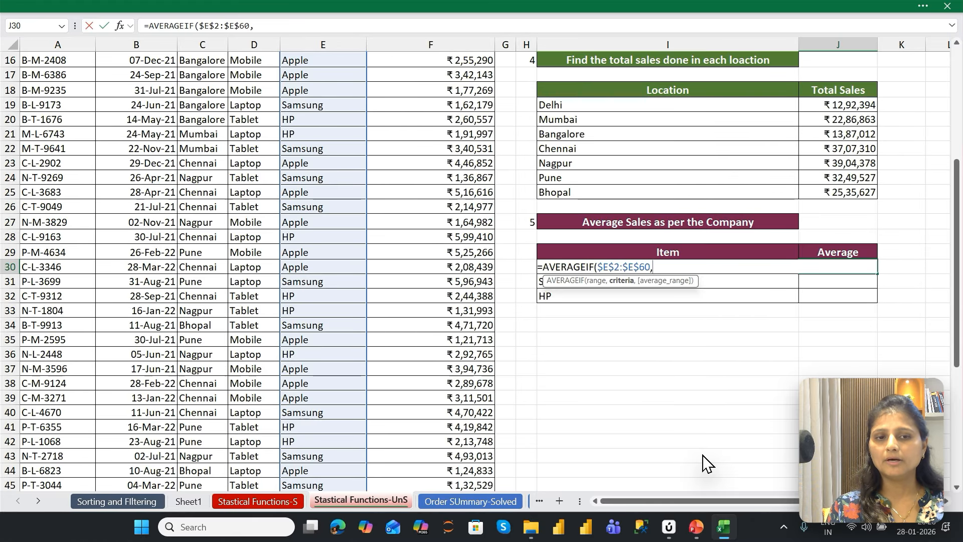
pyautogui.press('Left')
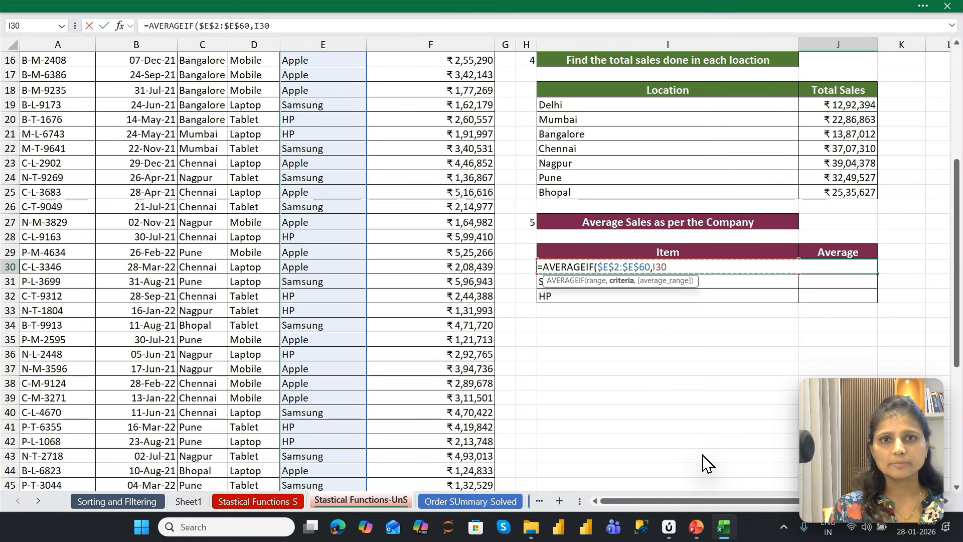
pyautogui.write(',')
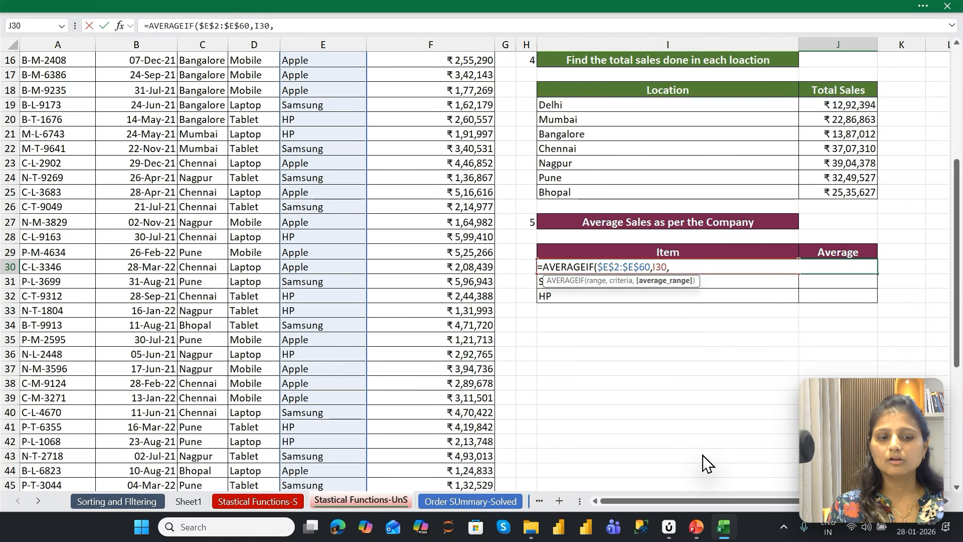
# Add the sales amounts $F$2:$F$60 as the absolute average range and complete the AVERAGEIF formula in J30.
pyautogui.hotkey('ctrl', 'Home')
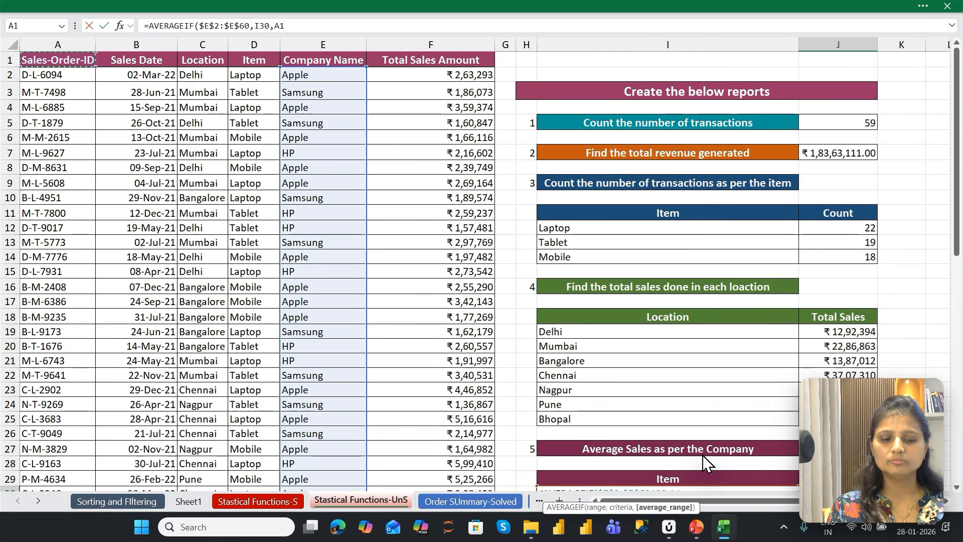
pyautogui.hotkey('ctrl', 'Right')
pyautogui.press('Down')
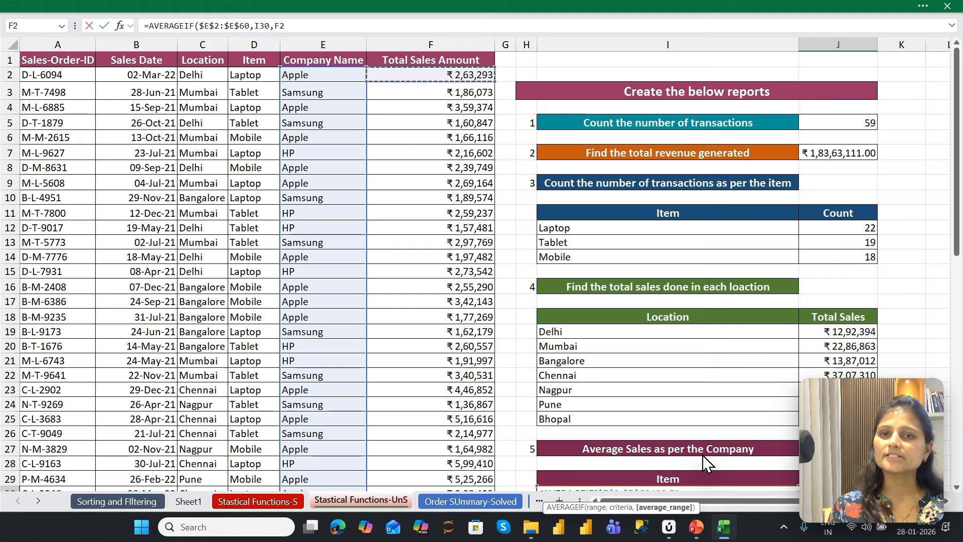
pyautogui.hotkey('ctrl', 'shift', 'Down')
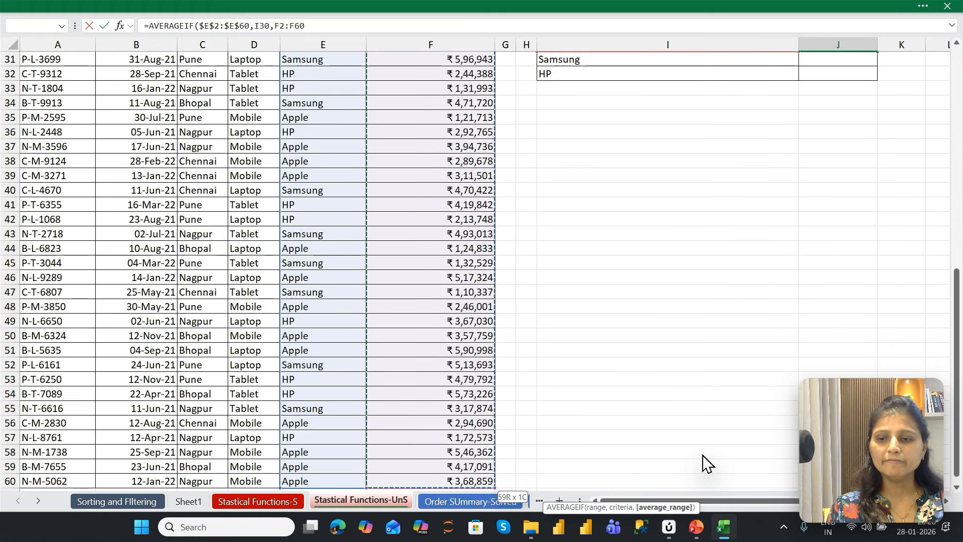
pyautogui.scroll(5, 705, 462)
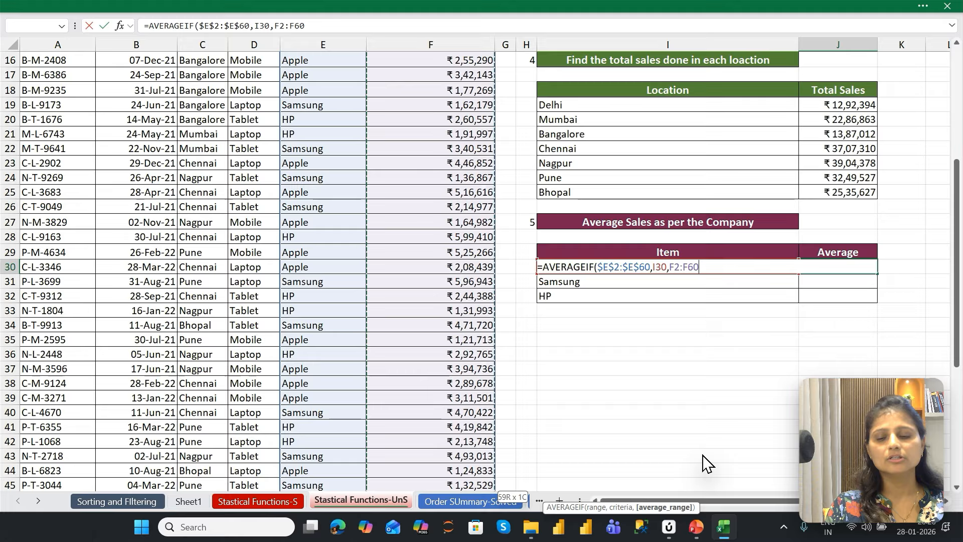
pyautogui.press('F4')
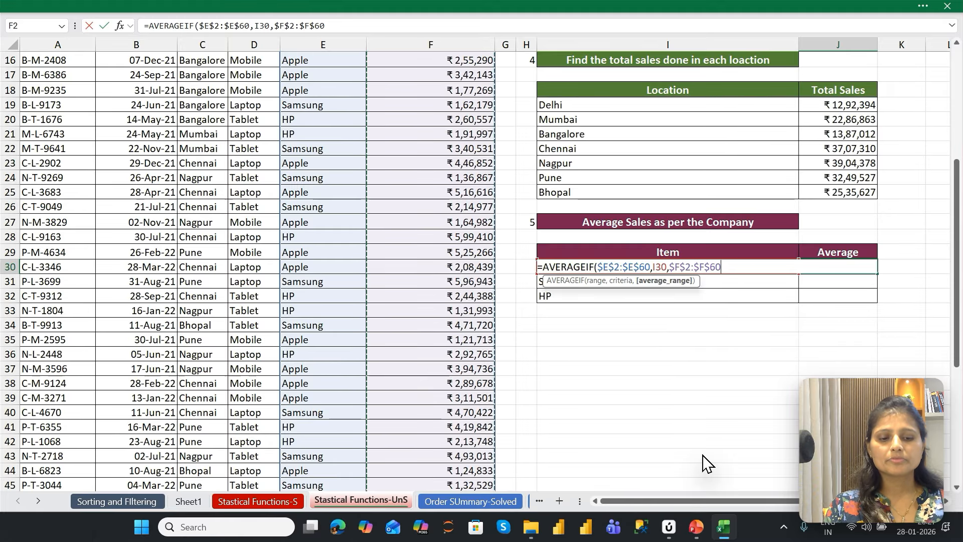
pyautogui.press('Return')
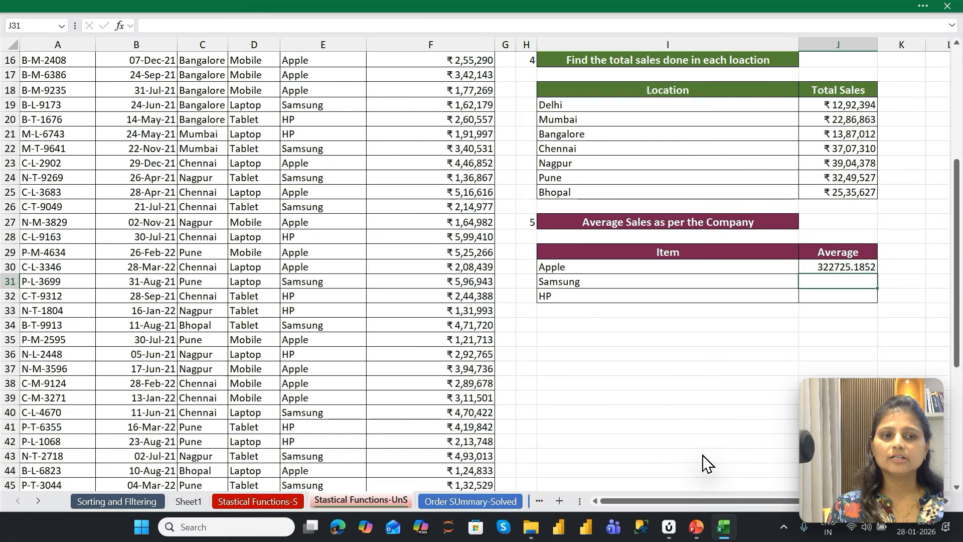
# Fill the AVERAGEIF formula from J30 into the Samsung and HP rows, J31 and J32.
pyautogui.hotkey('ctrl', 'd')
pyautogui.press('Down')
pyautogui.hotkey('ctrl', 'd')
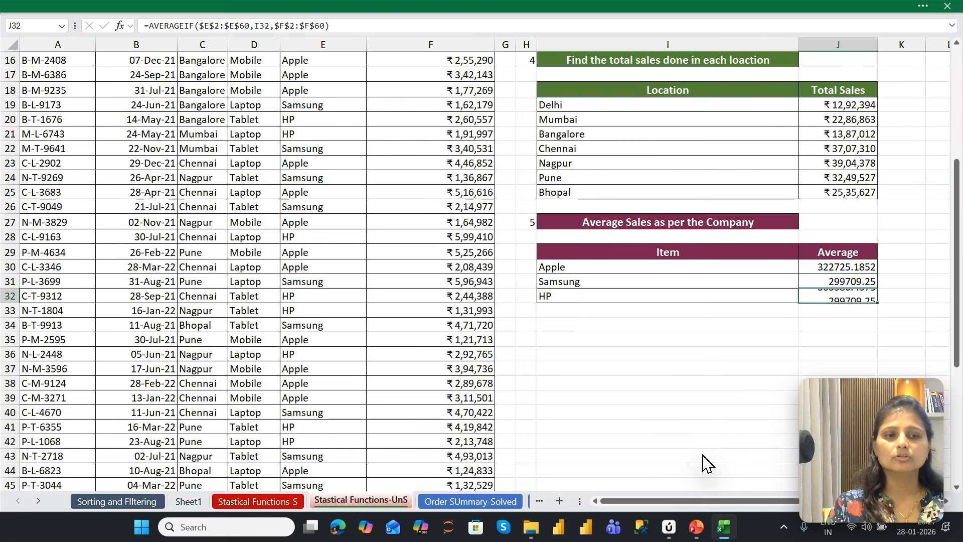
# Wrap the AVERAGEIF formula in J30 in a ROUND function with 0 decimal digits.
pyautogui.press('Up')
pyautogui.press('Up')
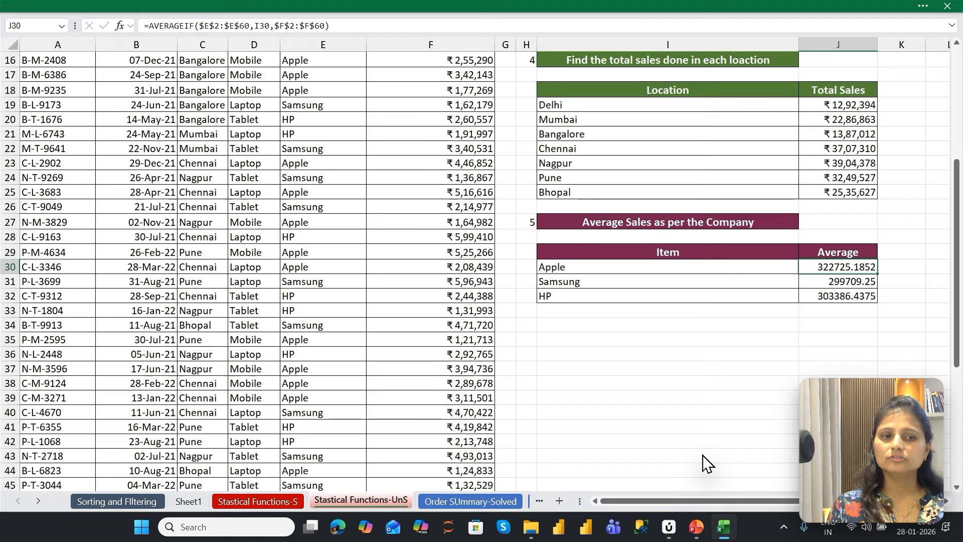
pyautogui.hotkey('shift', 'Down')
pyautogui.hotkey('shift', 'Down')
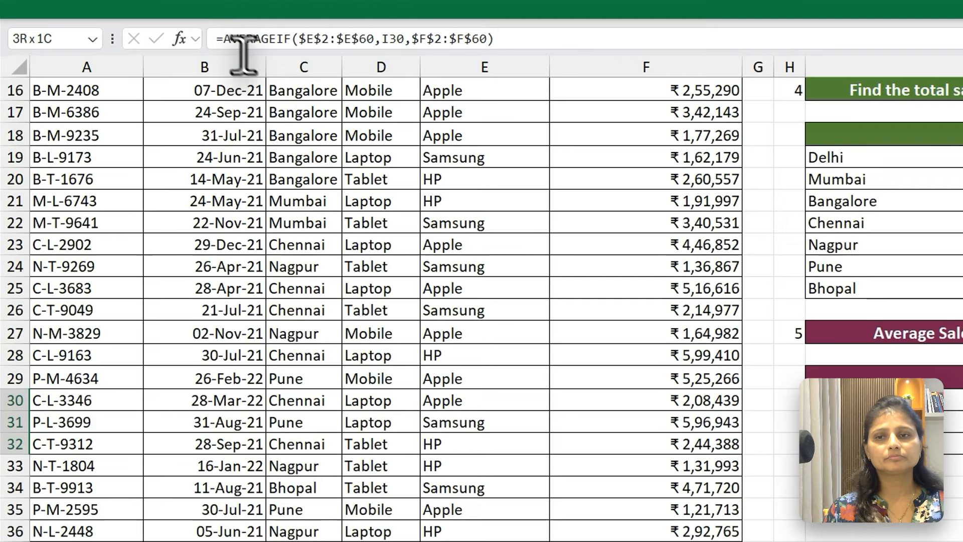
pyautogui.click(144, 24)
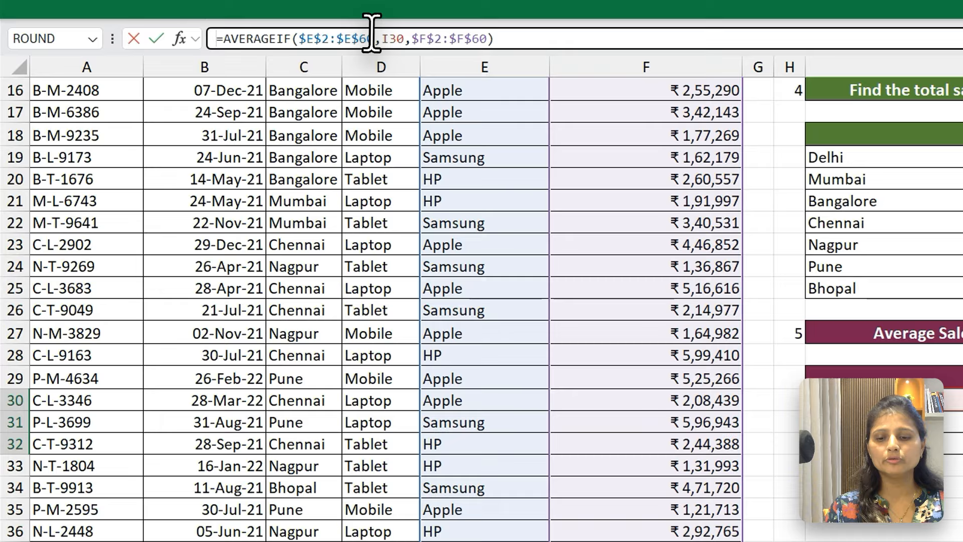
pyautogui.write('ROUND(')
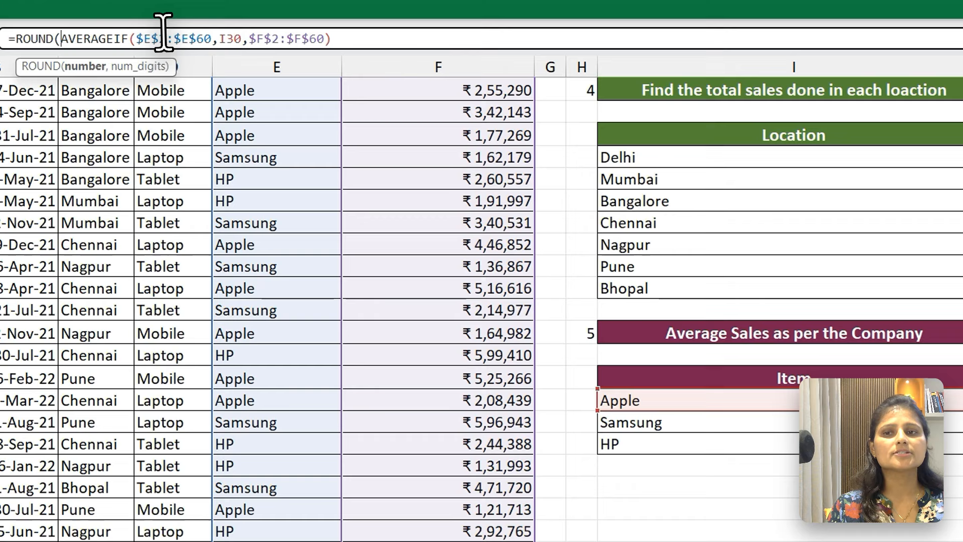
pyautogui.click(377, 35)
pyautogui.write(',')
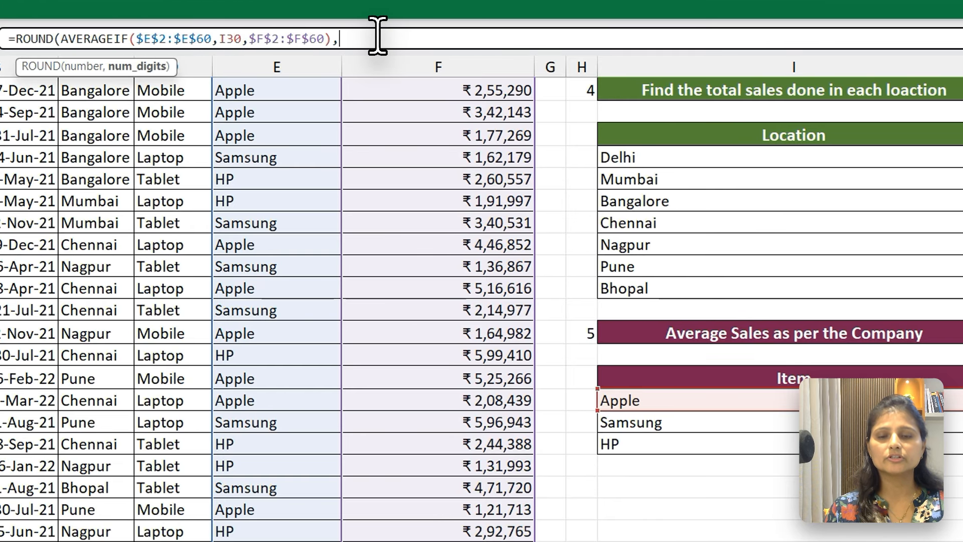
pyautogui.write('0')
pyautogui.press('Return')
pyautogui.press('Return')
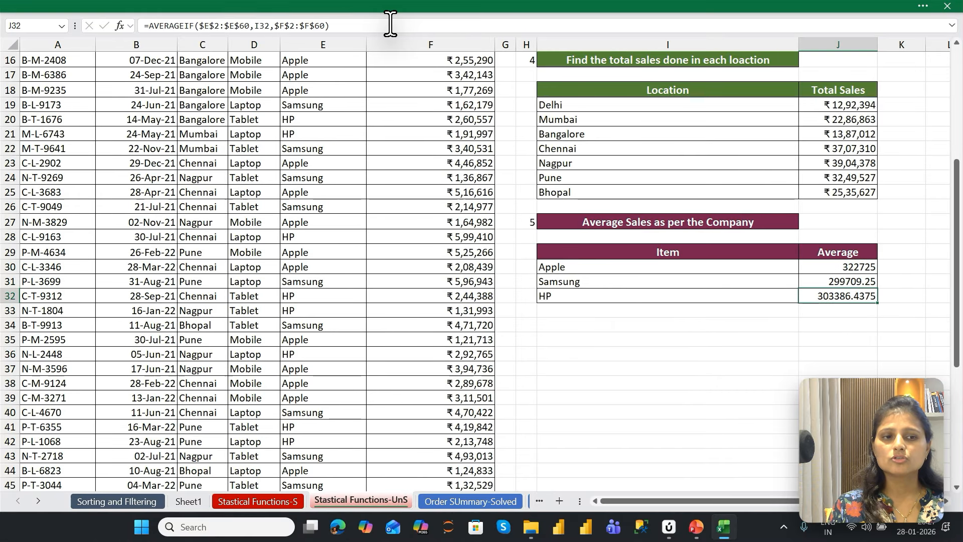
# Fill the rounded average formula from J30 down through J32 for Samsung and HP.
pyautogui.press('Up')
pyautogui.press('Up')
pyautogui.hotkey('shift', 'Down')
pyautogui.hotkey('shift', 'Down')
pyautogui.hotkey('ctrl', 'd')
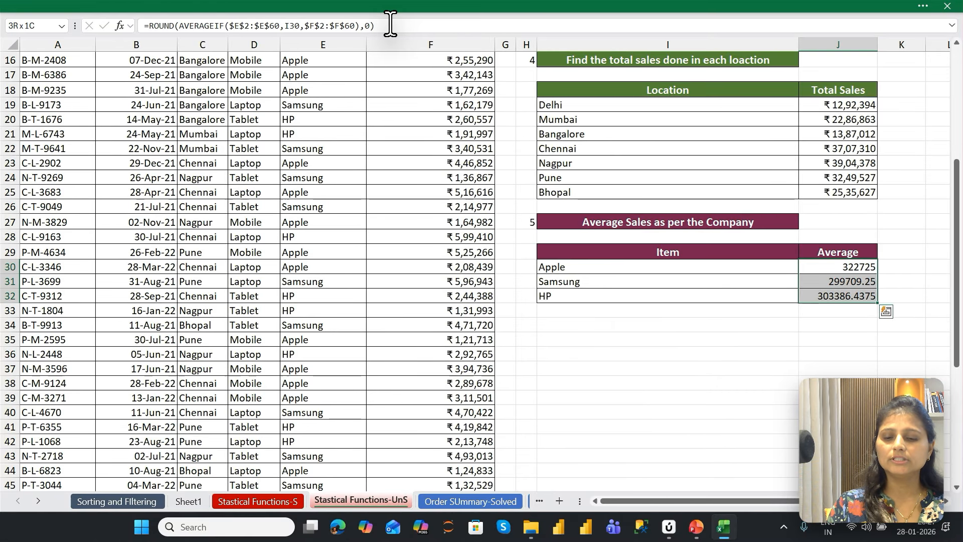
pyautogui.press('Down')
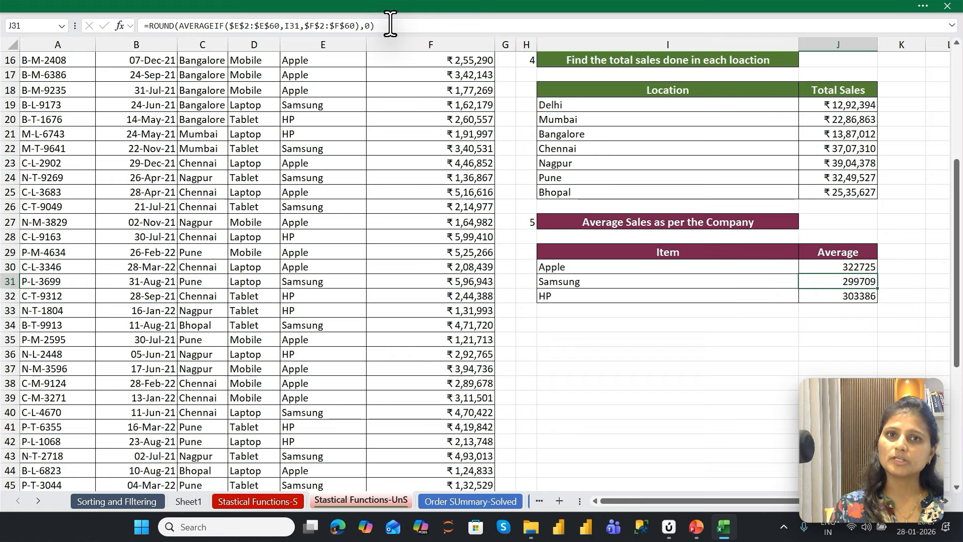
# Go back to the start of the sales data and examine its location, item and company columns.
pyautogui.press('Up')
pyautogui.press('Up')
pyautogui.press('Up')
pyautogui.press('Up')
pyautogui.press('Up')
pyautogui.press('Up')
pyautogui.press('Up')
pyautogui.press('Up')
pyautogui.press('Up')
pyautogui.press('Up')
pyautogui.press('Up')
pyautogui.press('Up')
pyautogui.press('Up')
pyautogui.press('Up')
pyautogui.press('Up')
pyautogui.press('Up')
pyautogui.press('Up')
pyautogui.press('Up')
pyautogui.press('Up')
pyautogui.press('Up')
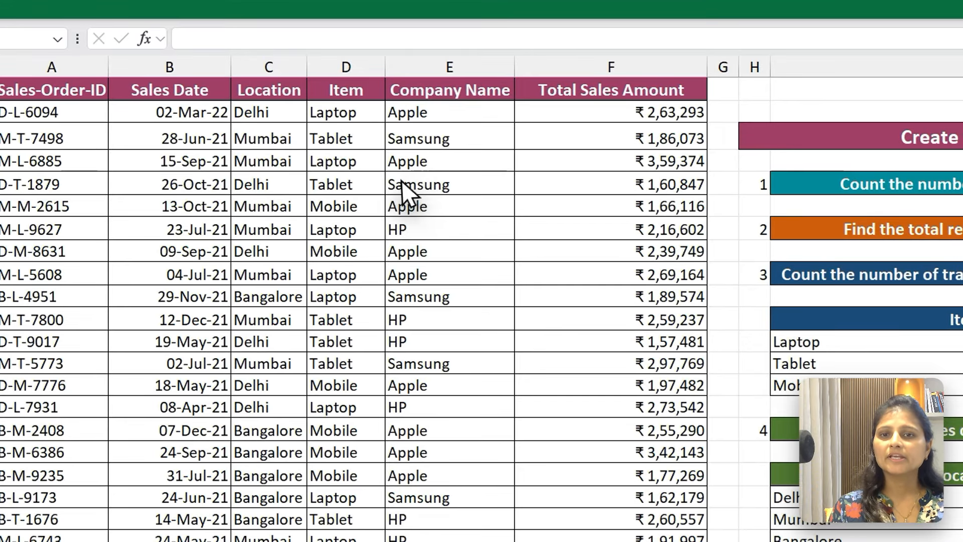
pyautogui.click(406, 182)
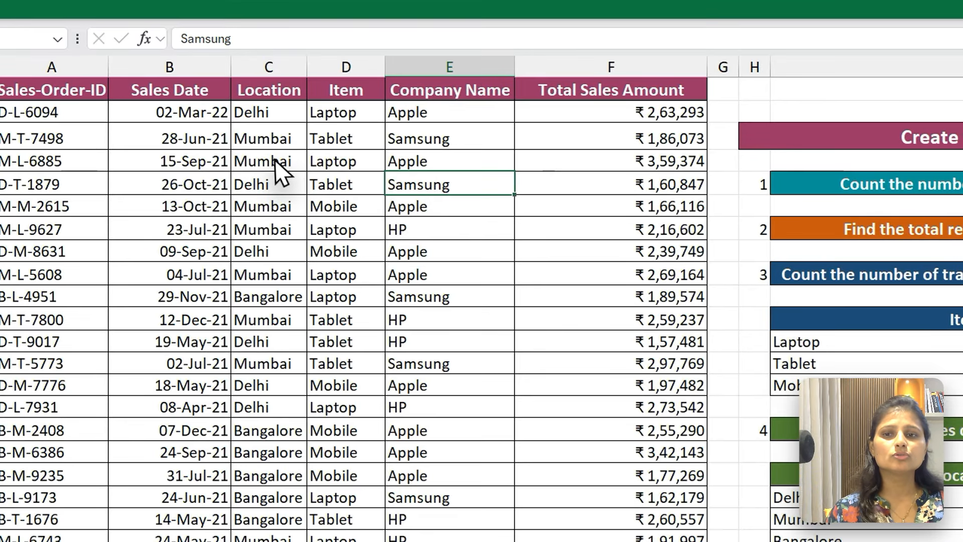
# Review the Mumbai and Delhi sales rows from location to sales amount, and the report of total sales by location.
pyautogui.moveTo(273, 159); pyautogui.dragTo(562, 186)
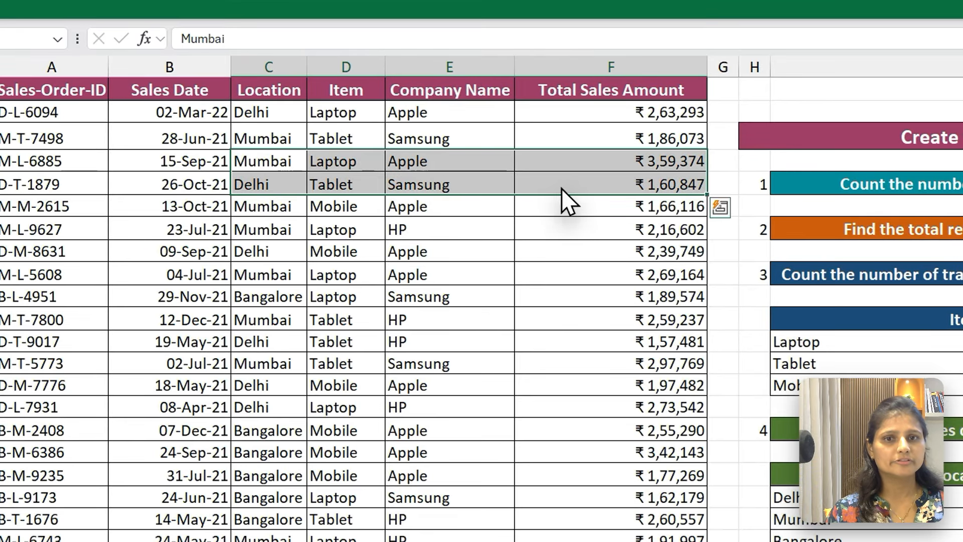
pyautogui.click(637, 181)
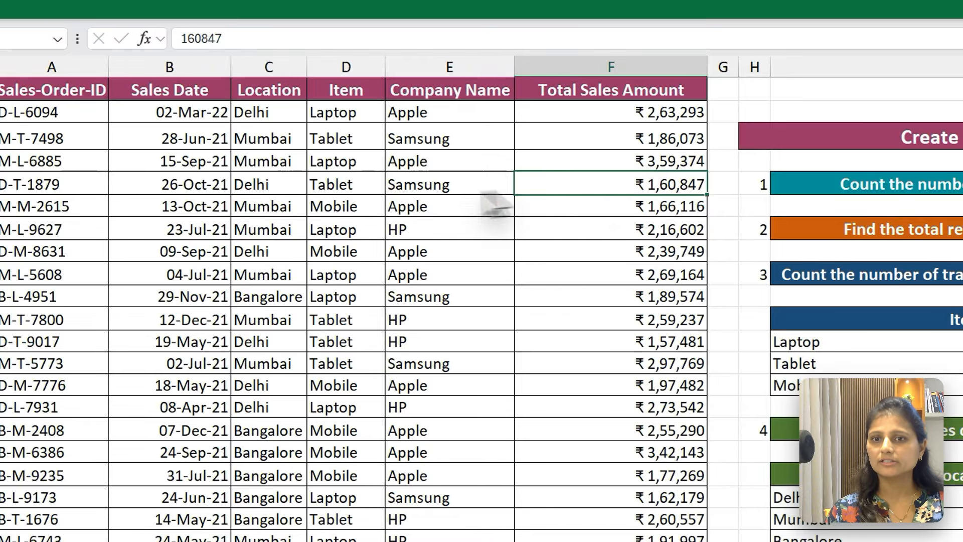
pyautogui.click(303, 180)
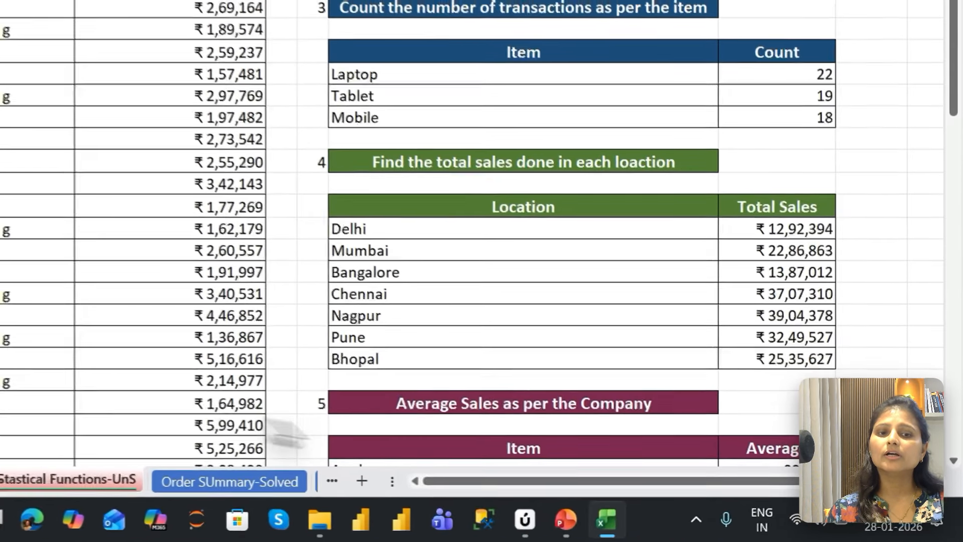
pyautogui.click(606, 372)
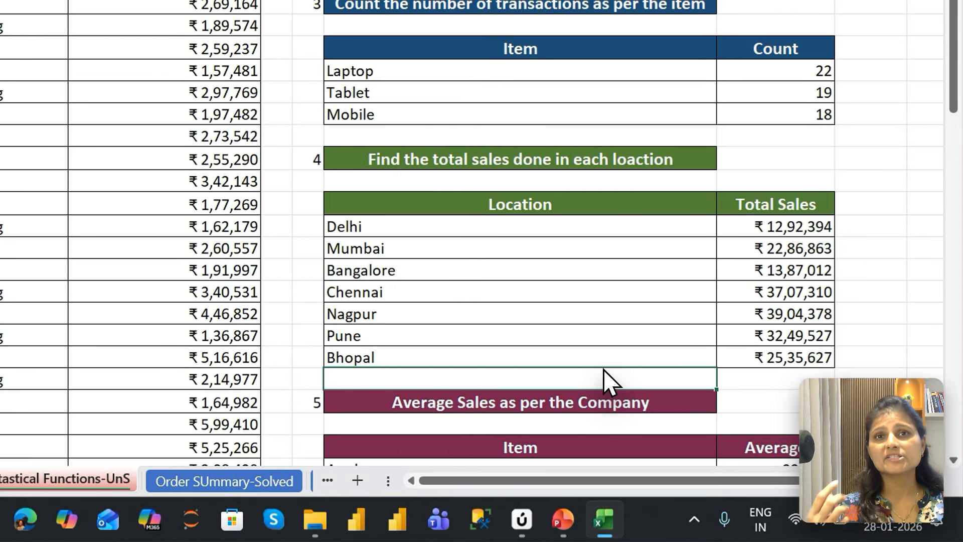
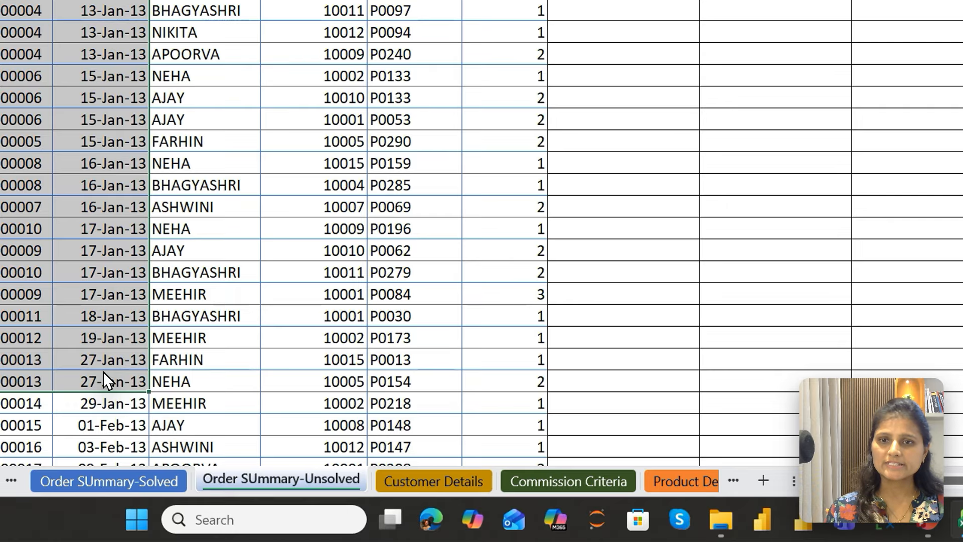
# Examine the order data from OrderNum to Quantity and the Name, City and Zip headers on the Order SUmmary-Unsolved sheet.
pyautogui.moveTo(107, 380); pyautogui.dragTo(318, 389)
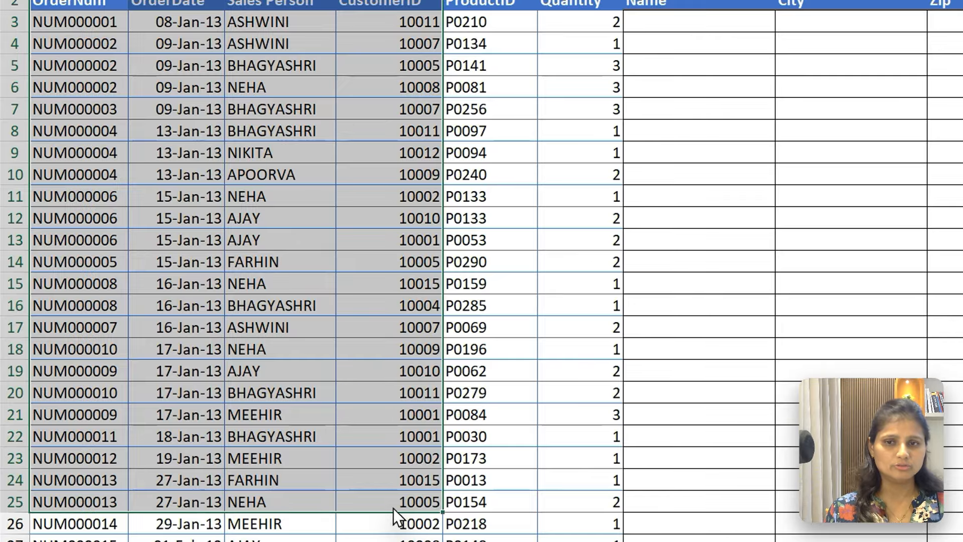
pyautogui.moveTo(393, 507); pyautogui.dragTo(582, 541)
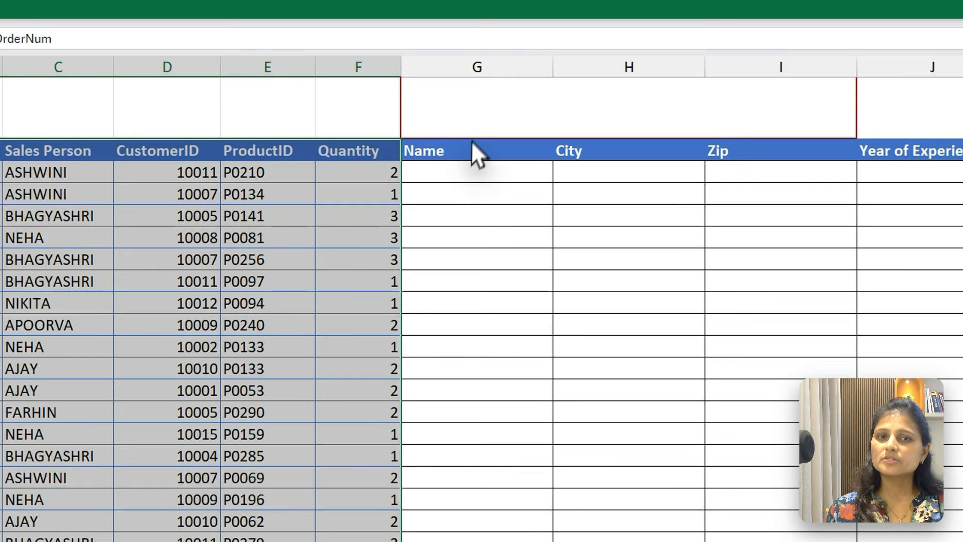
pyautogui.click(702, 2)
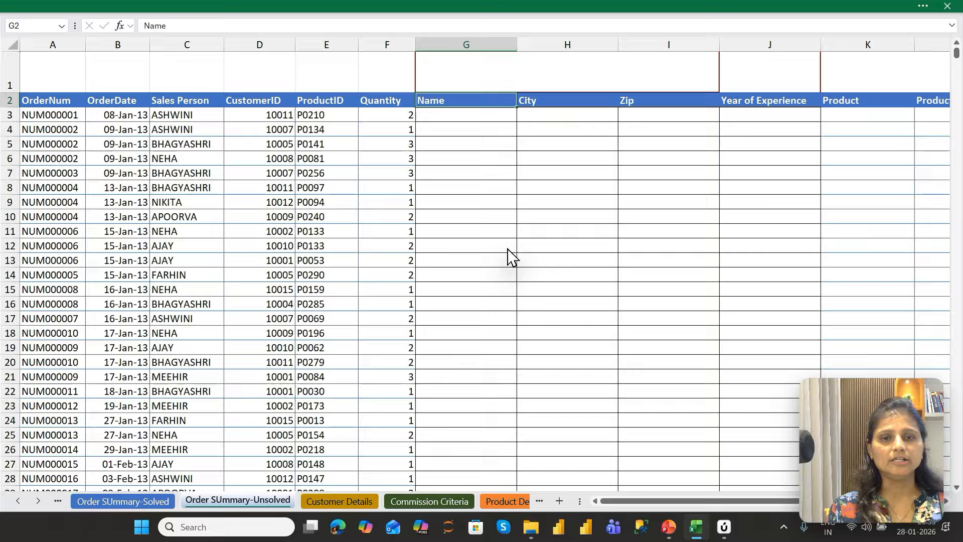
pyautogui.hotkey('shift', 'Right')
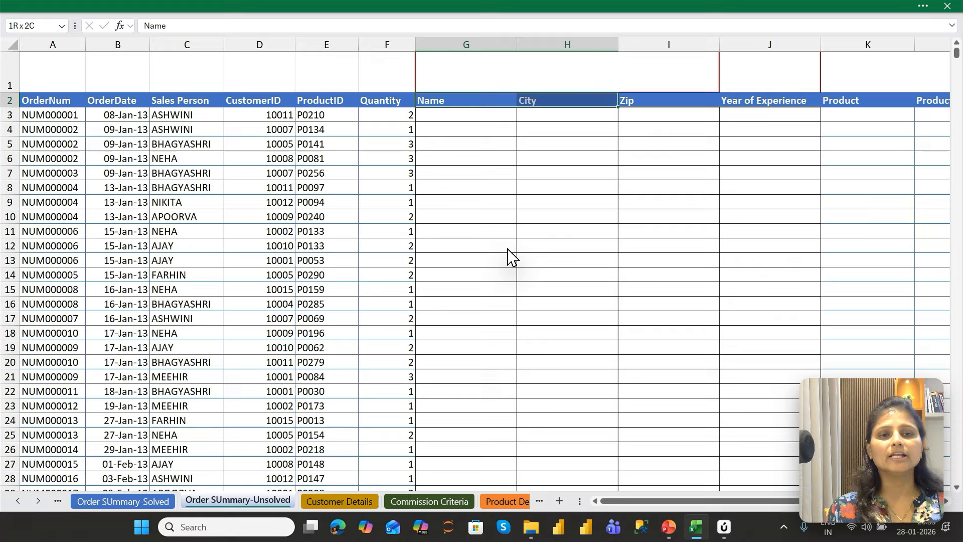
pyautogui.hotkey('shift', 'Right')
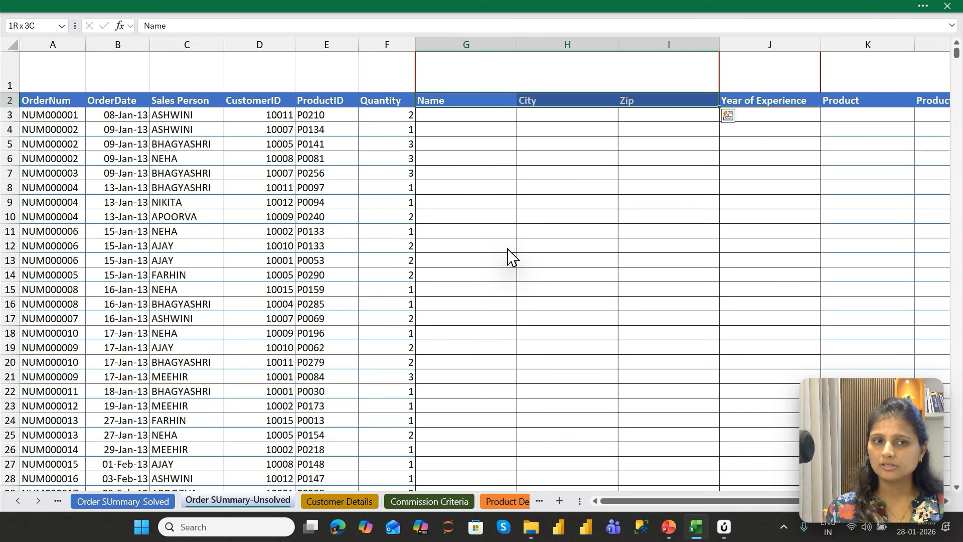
# Examine the remaining headers from Year of Experience through Product, Product Category, Price, Cost and Total Sales to Sales Person Commission -Criteria.
pyautogui.press('Right')
pyautogui.press('Right')
pyautogui.press('Right')
pyautogui.press('Right')
pyautogui.press('Right')
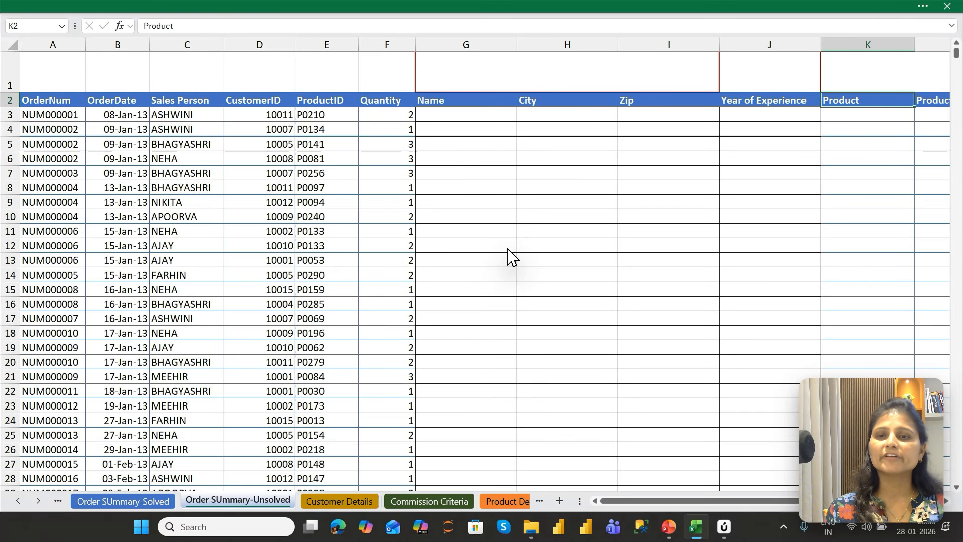
pyautogui.press('Right')
pyautogui.press('Right')
pyautogui.press('Right')
pyautogui.press('Right')
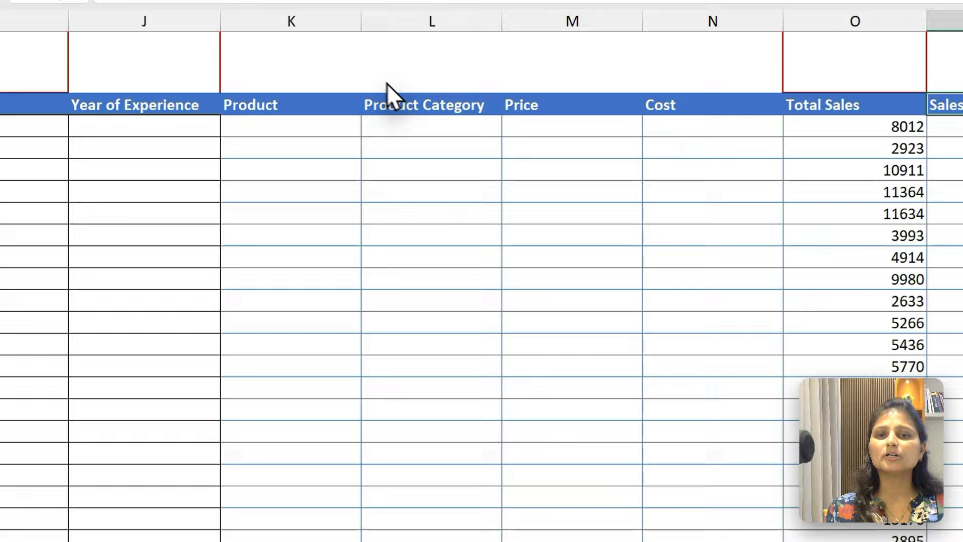
pyautogui.click(404, 103)
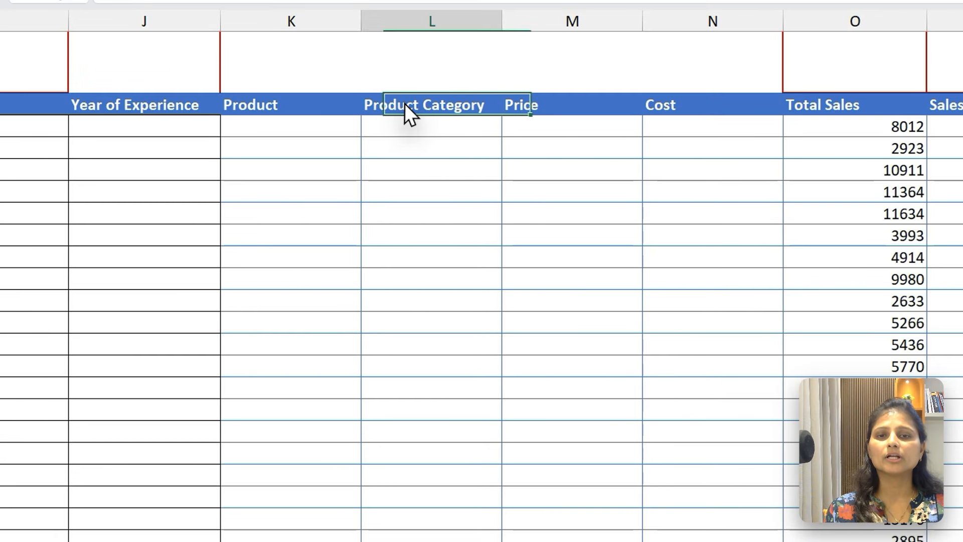
pyautogui.hotkey('shift', 'Right')
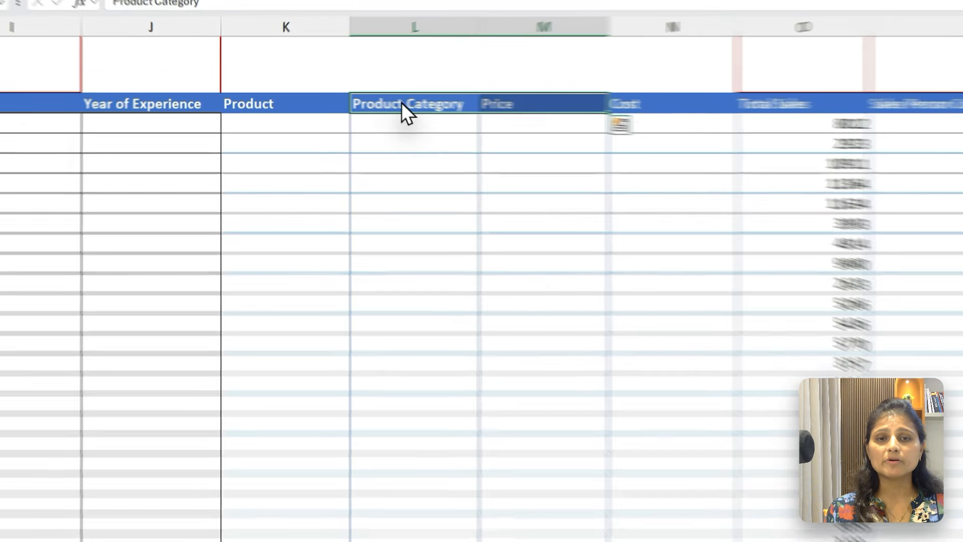
pyautogui.hotkey('shift', 'Right')
pyautogui.press('Right')
pyautogui.press('Right')
pyautogui.press('Right')
pyautogui.press('Right')
pyautogui.press('Right')
pyautogui.press('Right')
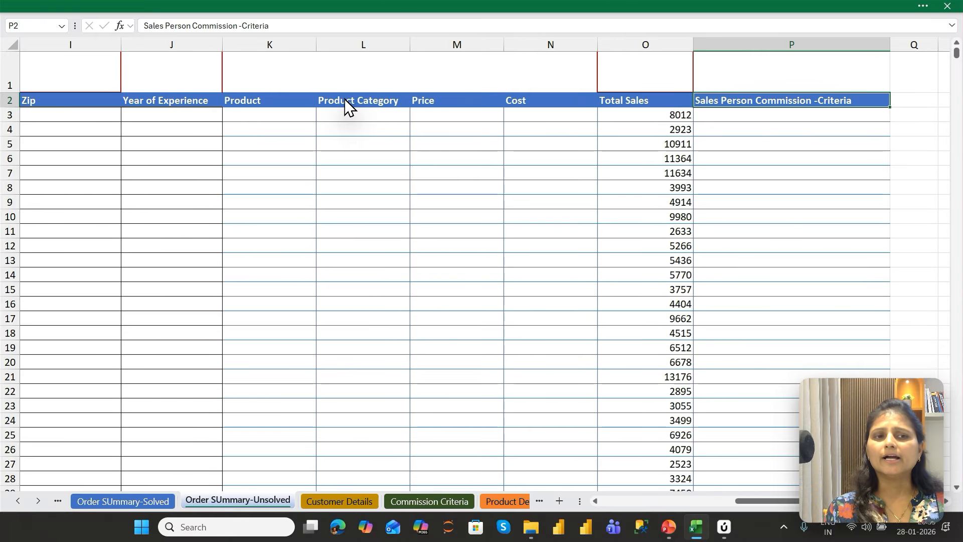
# Examine the empty Name column and the CustomerID column in the Order SUmmary-Unsolved sheet.
pyautogui.press('Left')
pyautogui.press('Left')
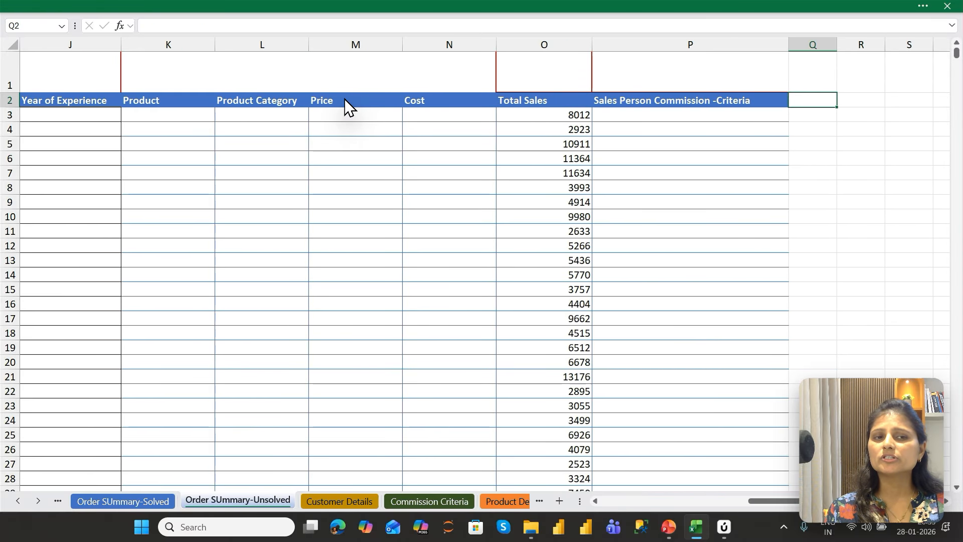
pyautogui.hotkey('ctrl', 'Left')
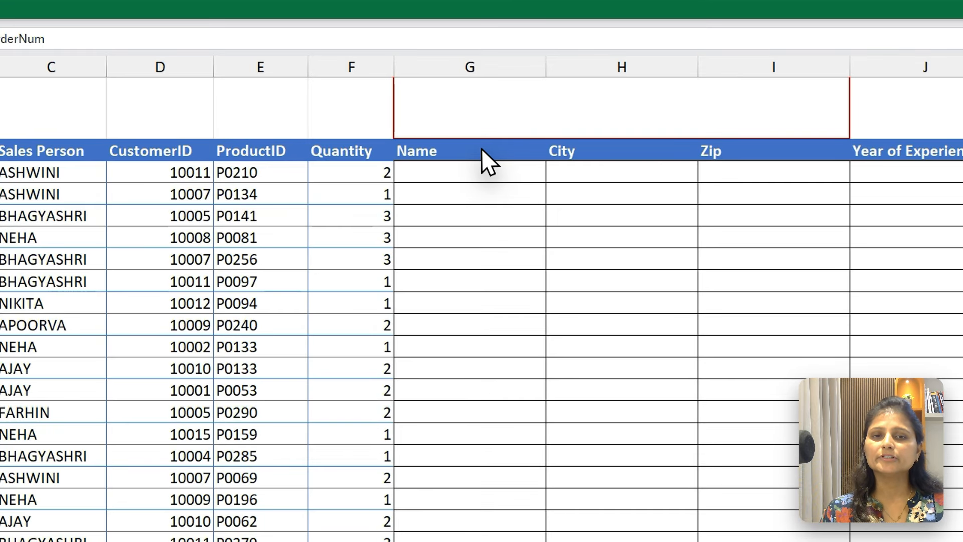
pyautogui.moveTo(475, 103); pyautogui.dragTo(462, 317)
pyautogui.moveTo(463, 476); pyautogui.dragTo(463, 486)
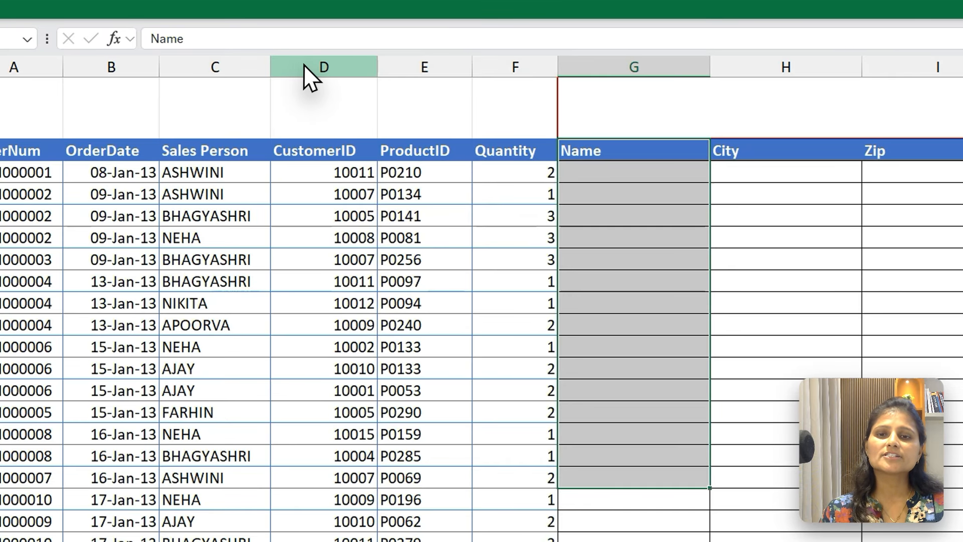
pyautogui.click(247, 45)
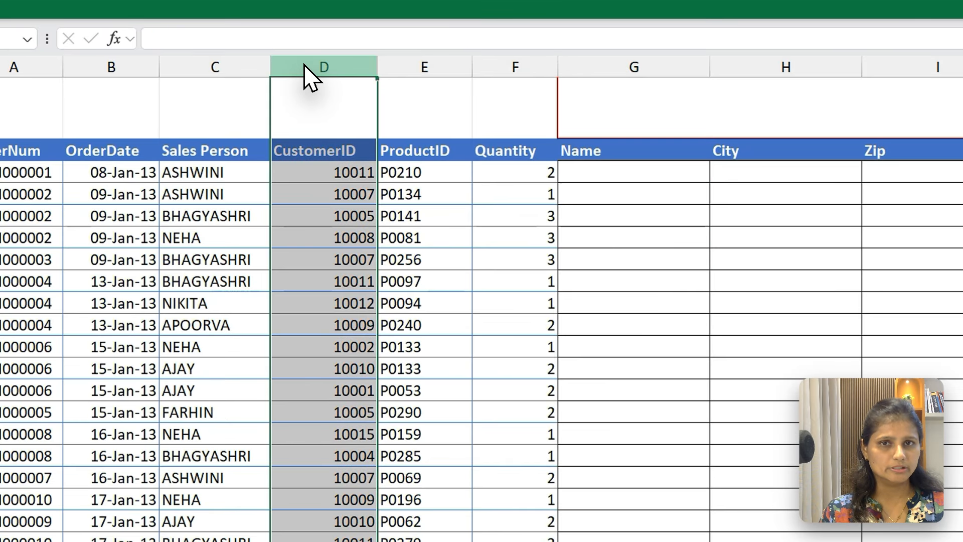
pyautogui.keyDown('ctrl'); pyautogui.click(598, 71); pyautogui.keyUp('ctrl')
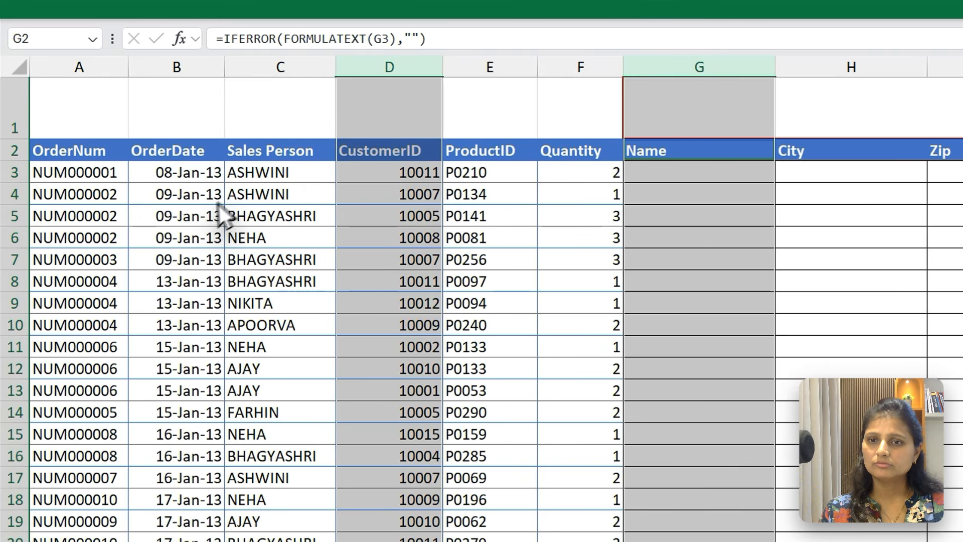
pyautogui.click(152, 216)
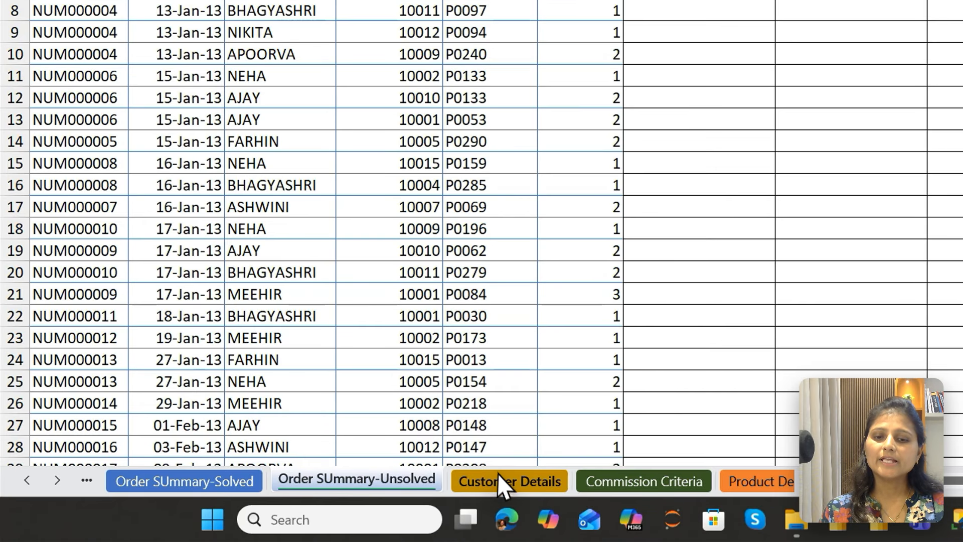
# In the Customer Details sheet, delete row 17 holding the repeated Punj Lloyd Ltd. record.
pyautogui.click(502, 483)
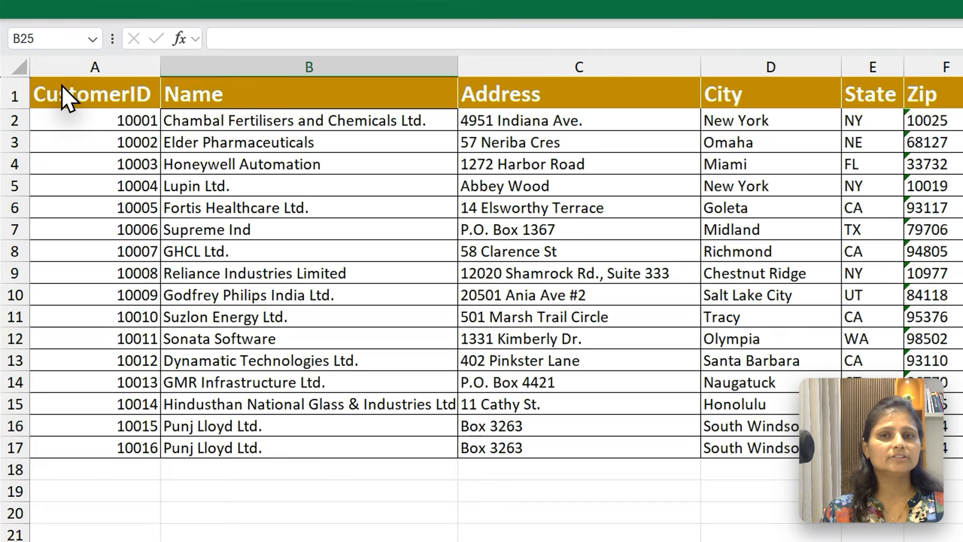
pyautogui.moveTo(41, 58); pyautogui.dragTo(46, 249)
pyautogui.moveTo(71, 383); pyautogui.dragTo(932, 450)
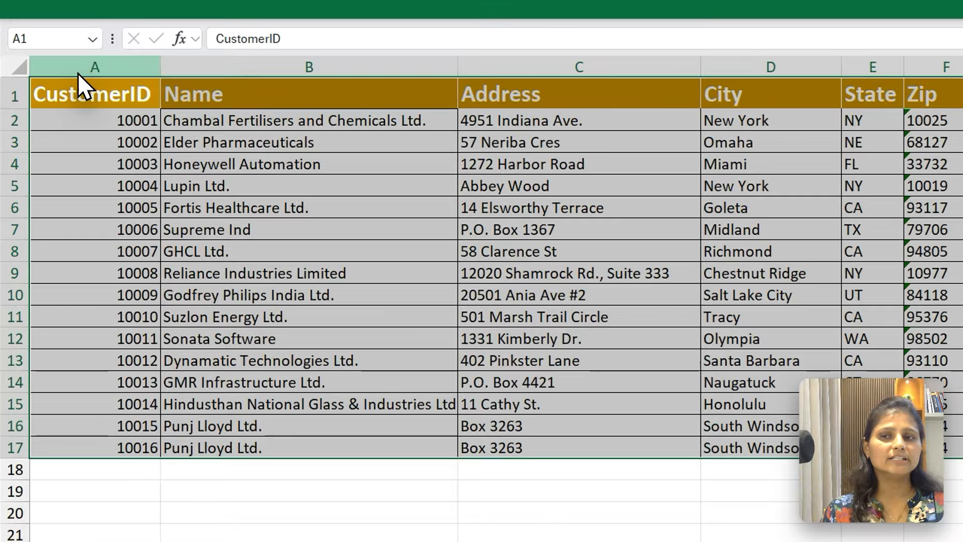
pyautogui.click(52, 49)
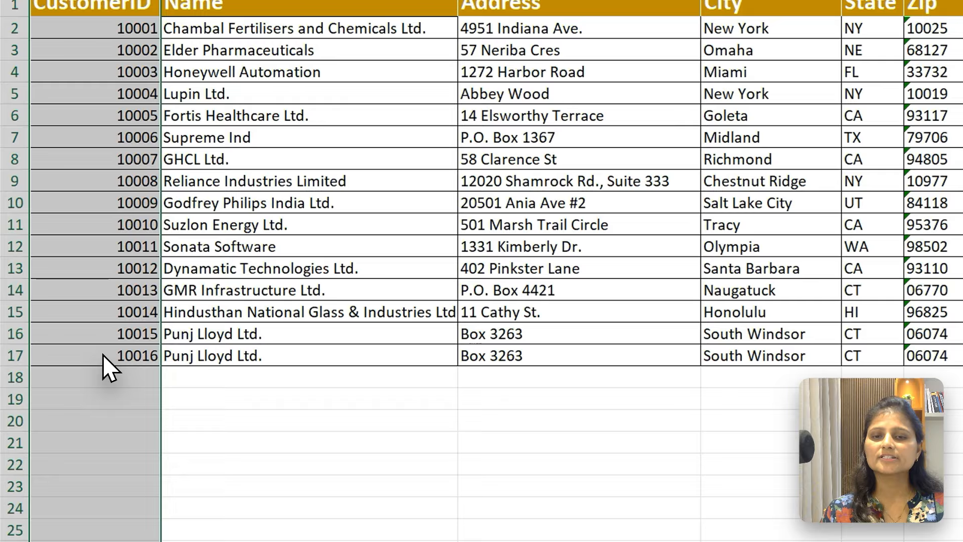
pyautogui.click(104, 449)
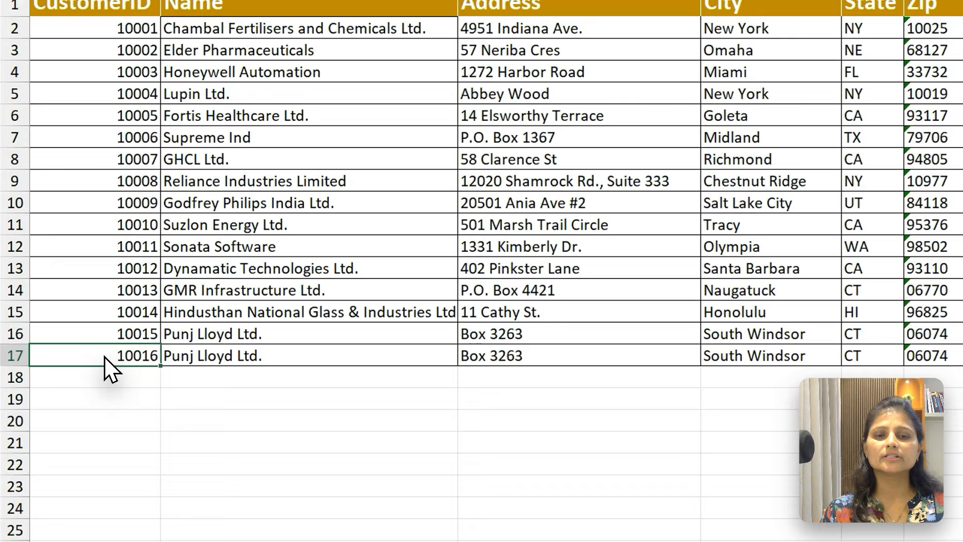
pyautogui.click(10, 356)
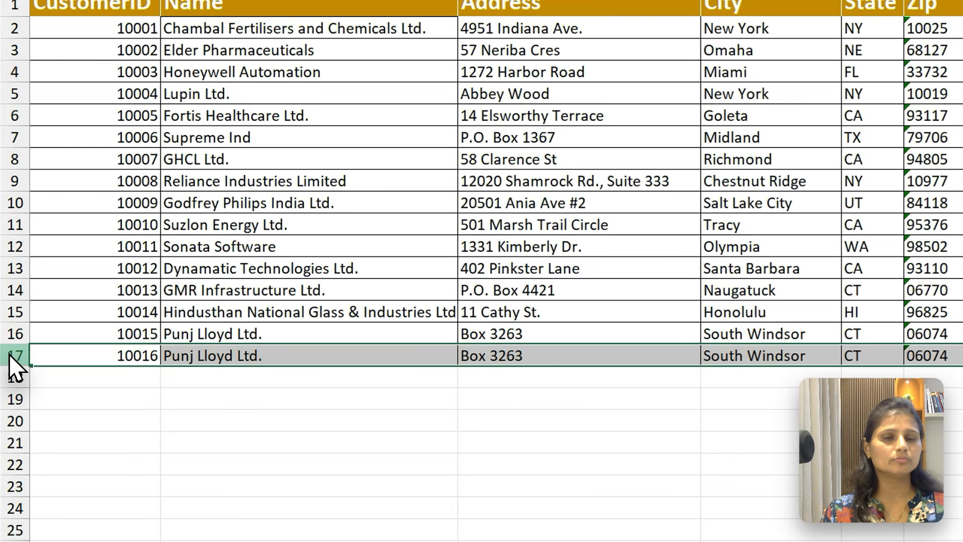
pyautogui.hotkey('ctrl', '-')
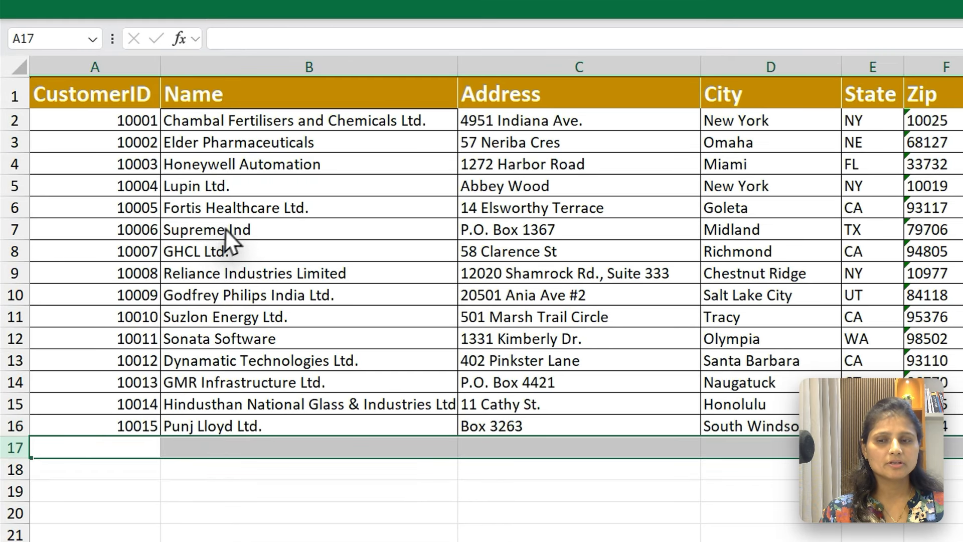
# Number the customer table's columns 1 to 6 in row 18, from CustomerID in column A to Zip in column F.
pyautogui.click(224, 137)
pyautogui.moveTo(100, 67); pyautogui.dragTo(222, 60)
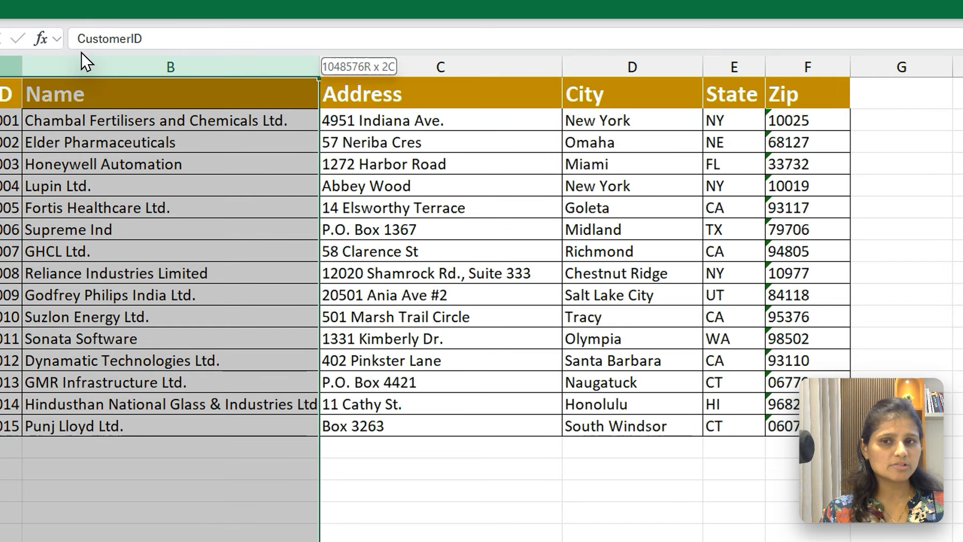
pyautogui.moveTo(82, 53); pyautogui.dragTo(582, 70)
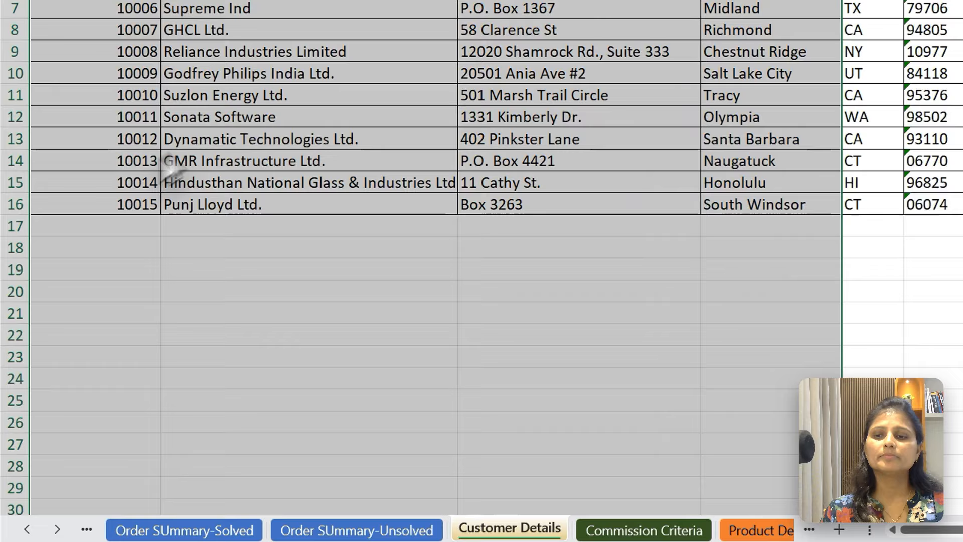
pyautogui.click(115, 255)
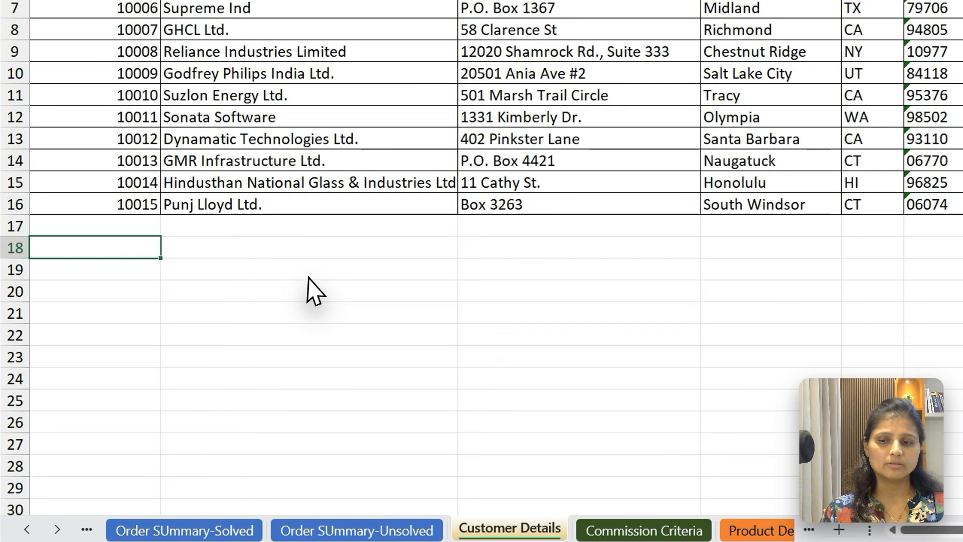
pyautogui.press('Tab')
pyautogui.write('2')
pyautogui.press('Tab')
pyautogui.write('3')
pyautogui.press('Tab')
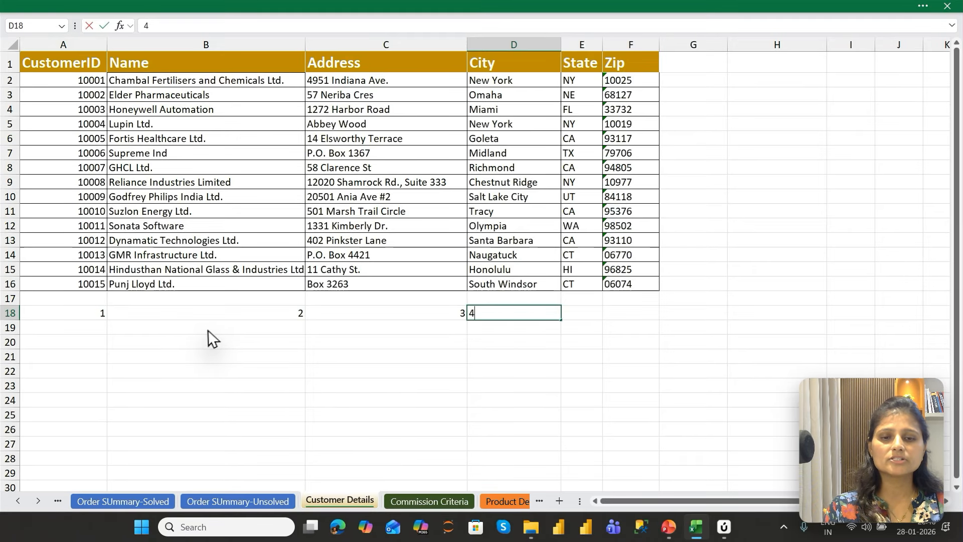
pyautogui.write('4')
pyautogui.press('Tab')
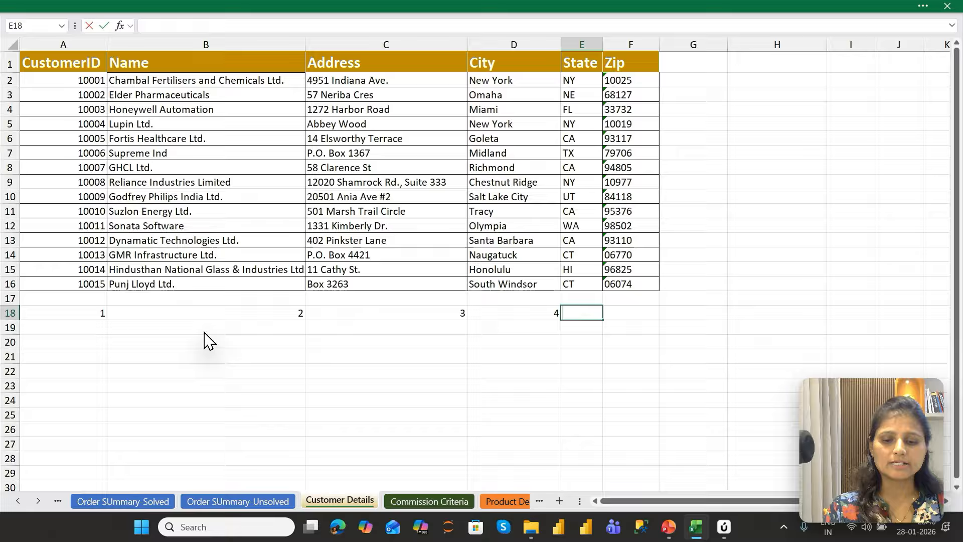
pyautogui.write('5')
pyautogui.press('Tab')
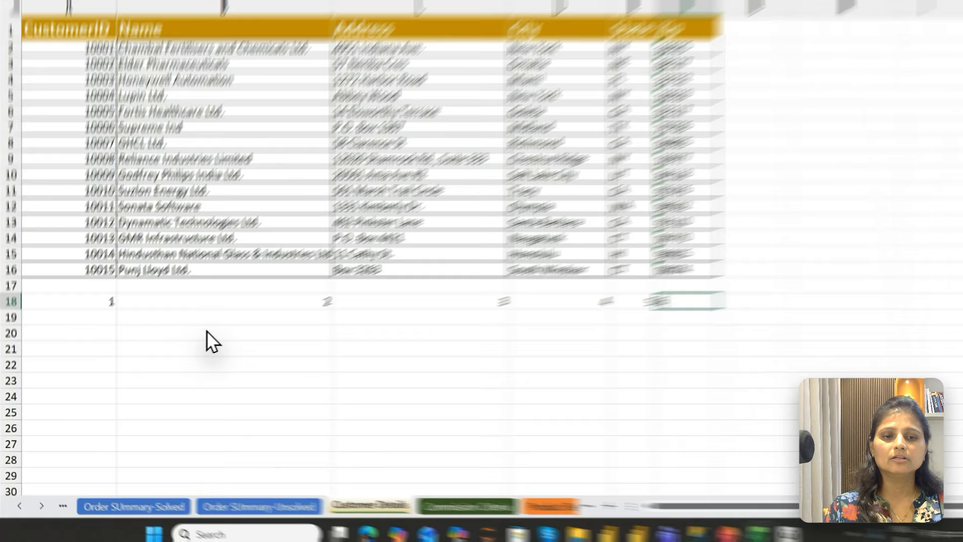
pyautogui.write('6')
pyautogui.click(72, 385)
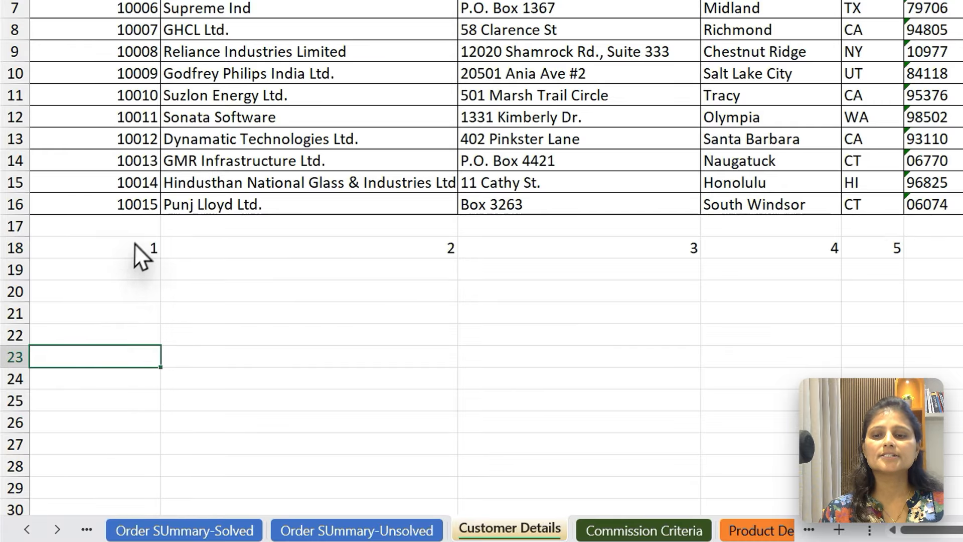
# Check the first order's CustomerID in the Order SUmmary-Unsolved sheet and find the matching row in the Customer Details table.
pyautogui.moveTo(134, 243); pyautogui.dragTo(865, 62)
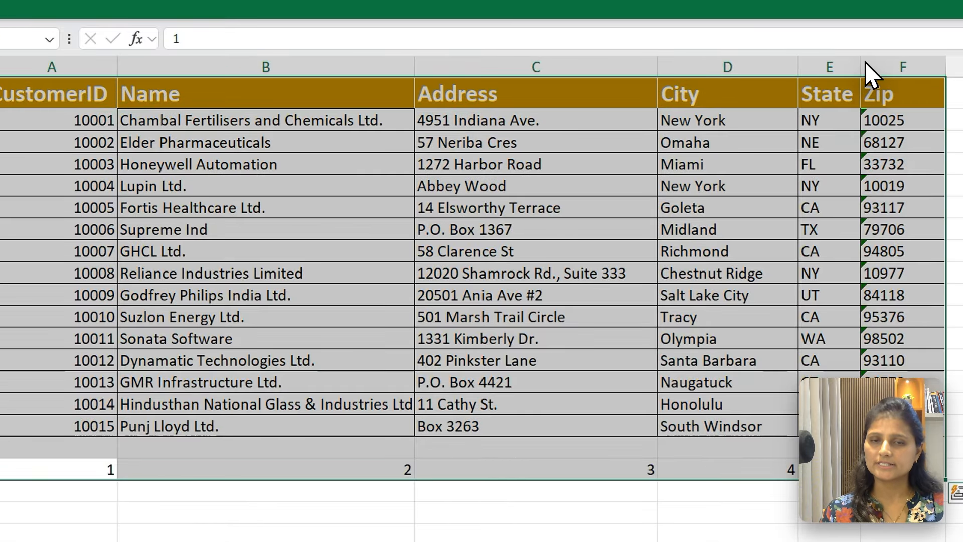
pyautogui.click(556, 209)
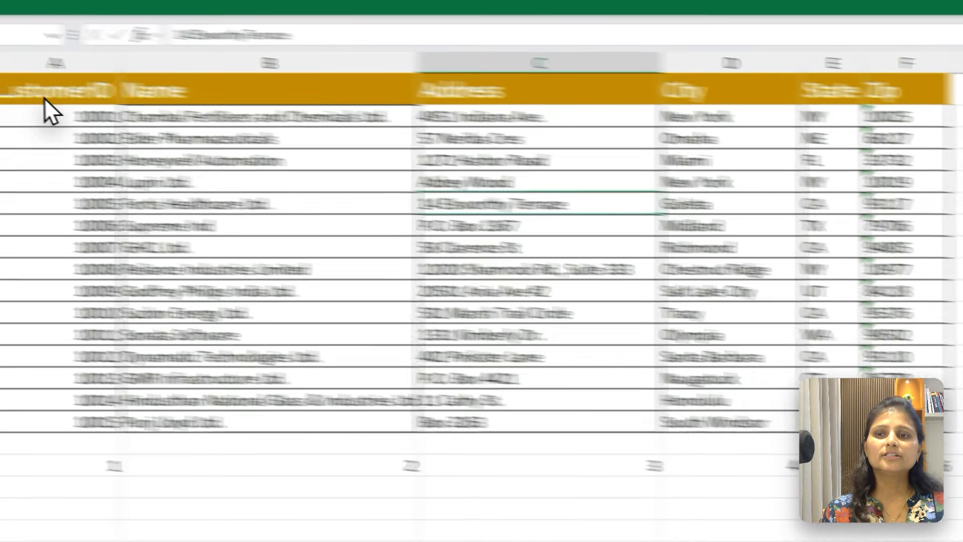
pyautogui.moveTo(44, 98); pyautogui.dragTo(893, 422)
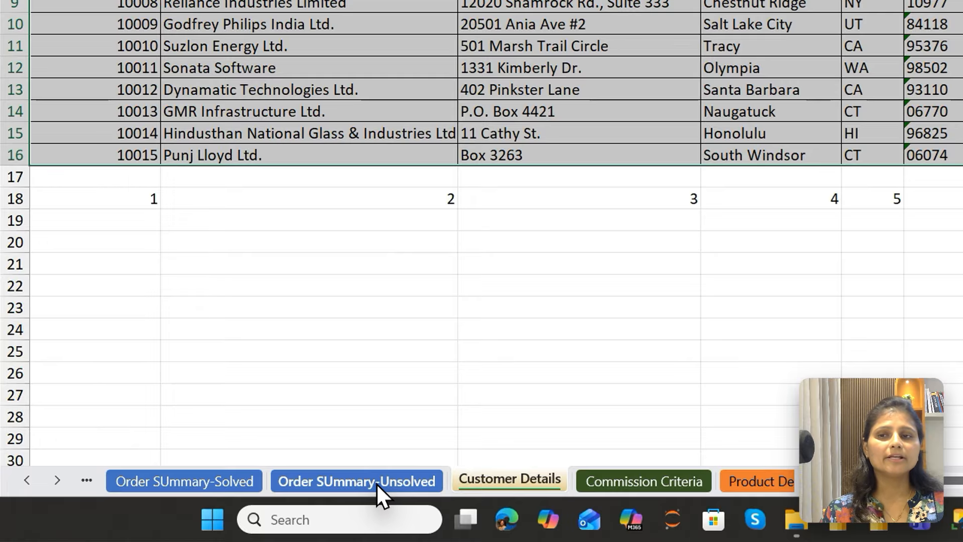
pyautogui.click(377, 490)
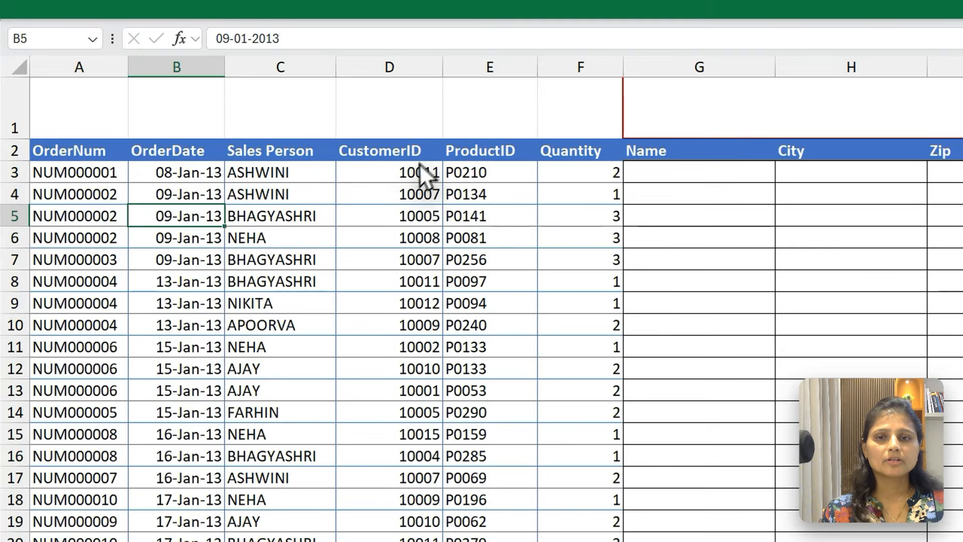
pyautogui.click(405, 156)
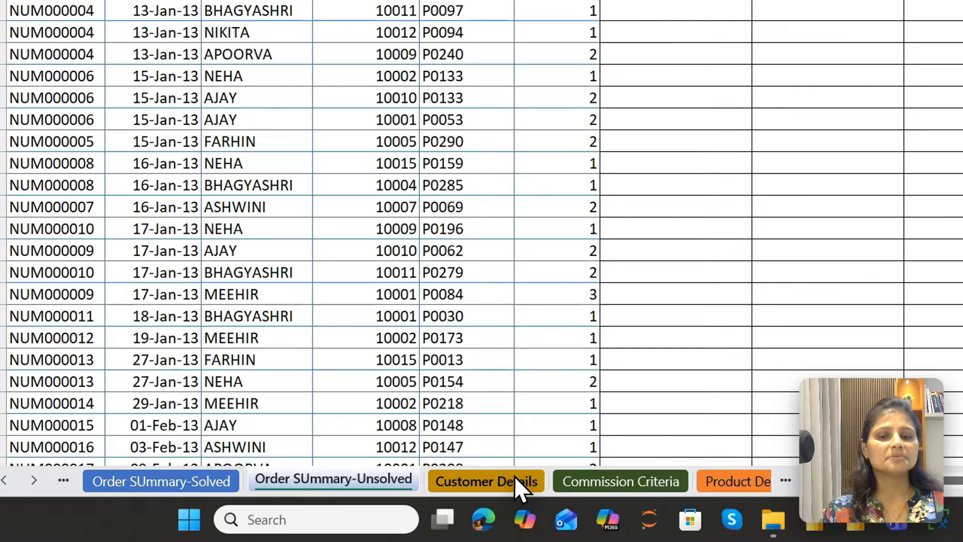
pyautogui.click(359, 501)
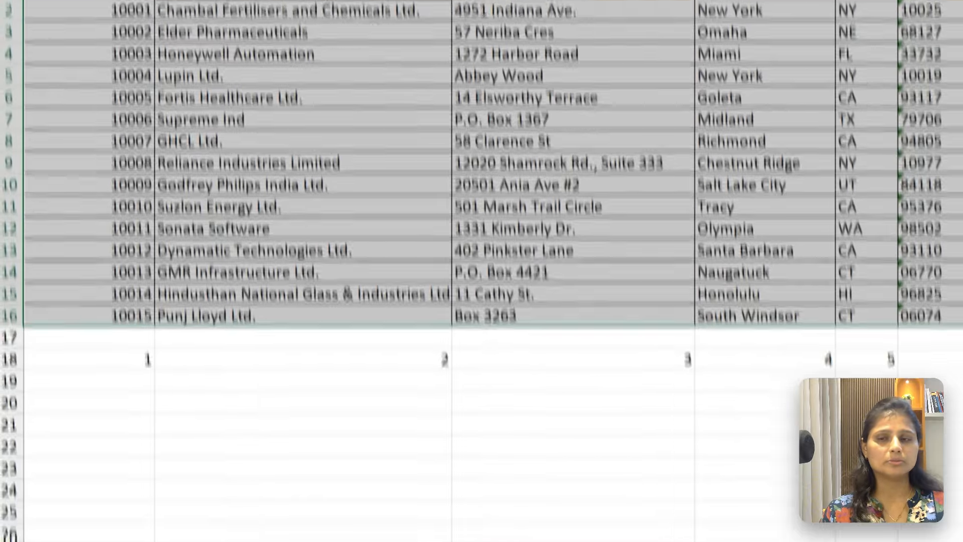
pyautogui.moveTo(97, 11); pyautogui.dragTo(97, 151)
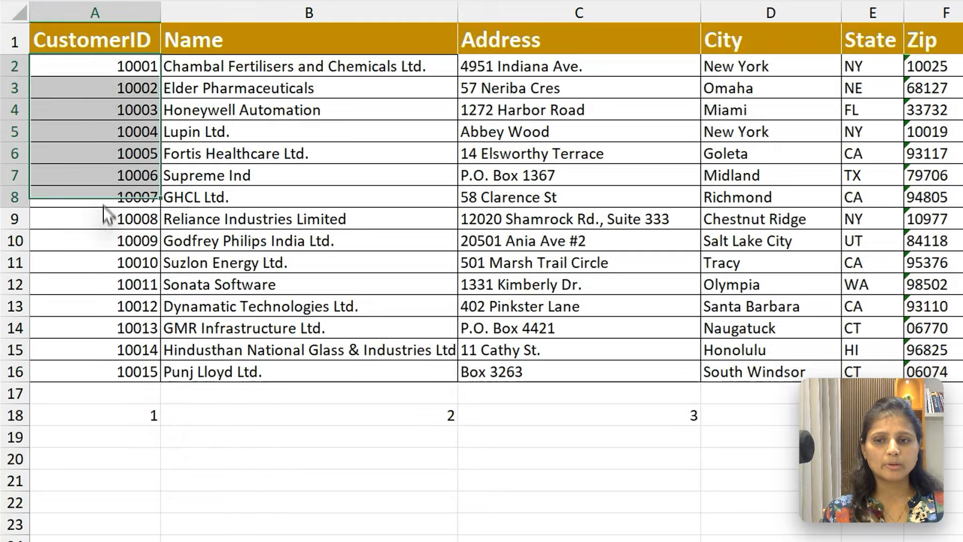
pyautogui.moveTo(104, 215); pyautogui.dragTo(106, 284)
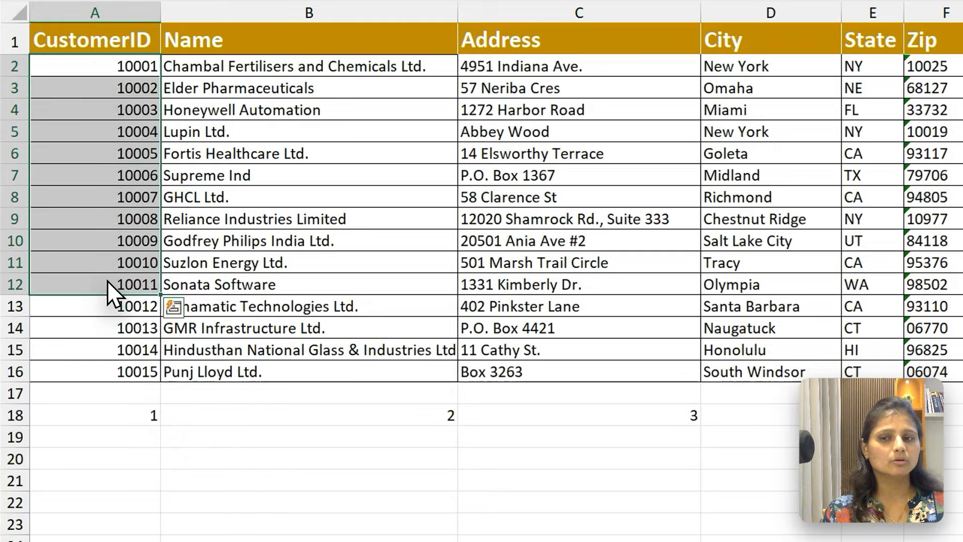
pyautogui.click(106, 284)
# Copy the matching customer name, Sonata Software, into cell G3 in the Name column of the Order SUmmary-Unsolved sheet.
pyautogui.click(177, 285)
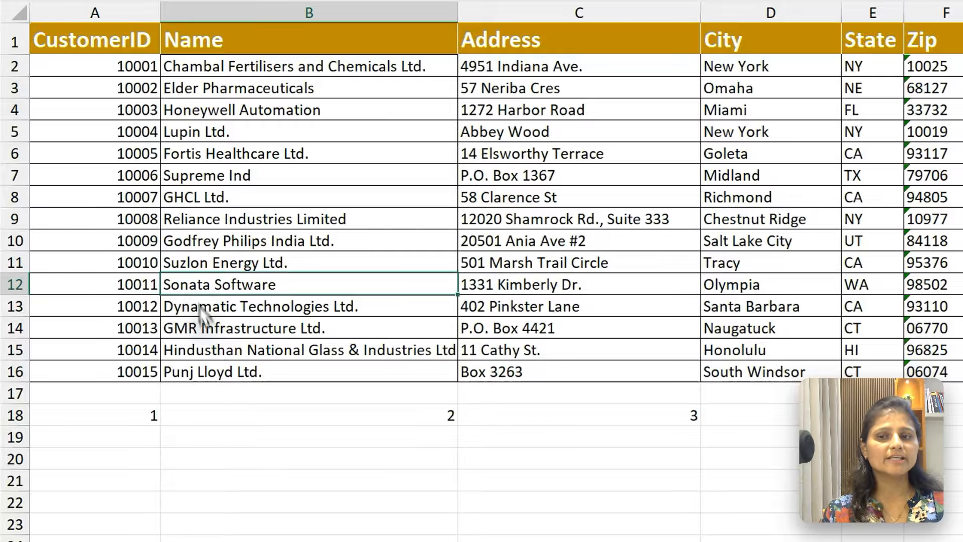
pyautogui.hotkey('ctrl', 'c')
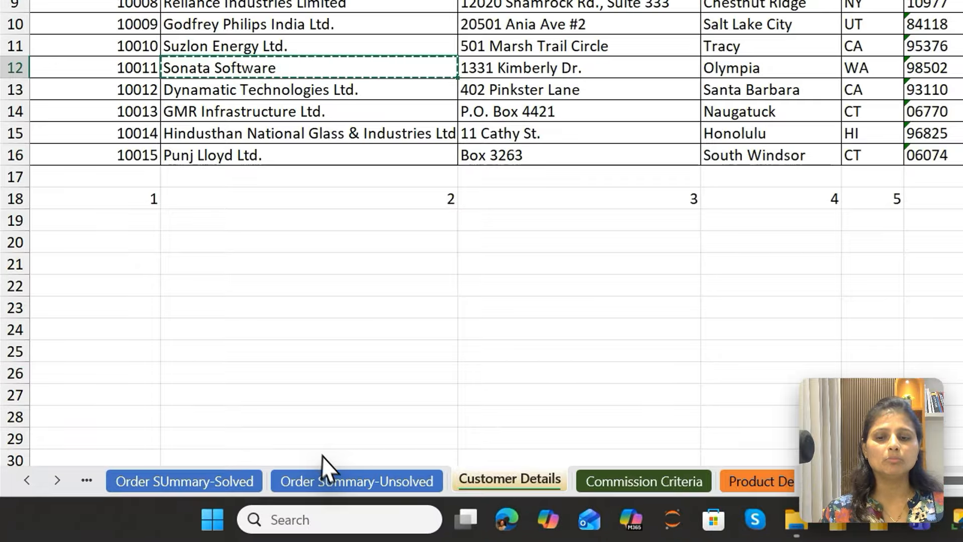
pyautogui.click(329, 481)
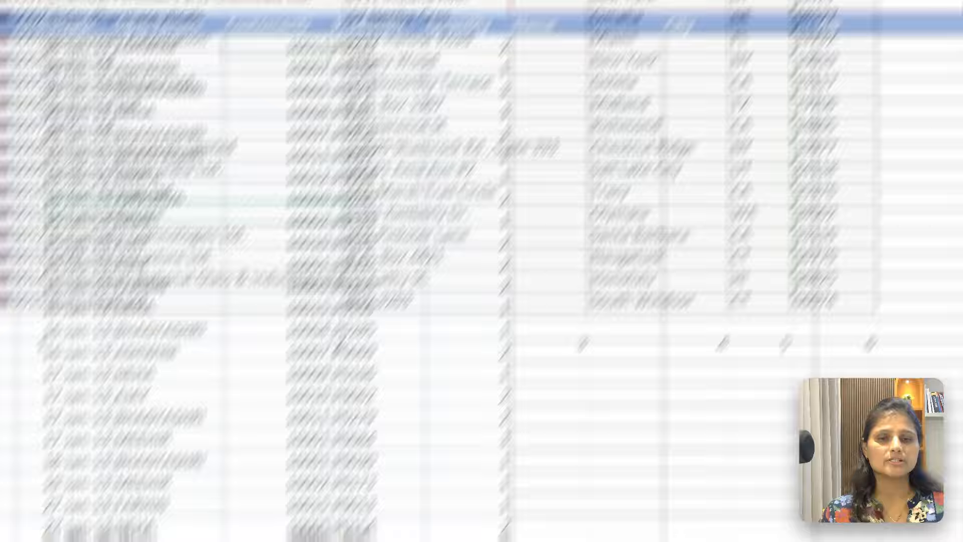
pyautogui.click(495, 173)
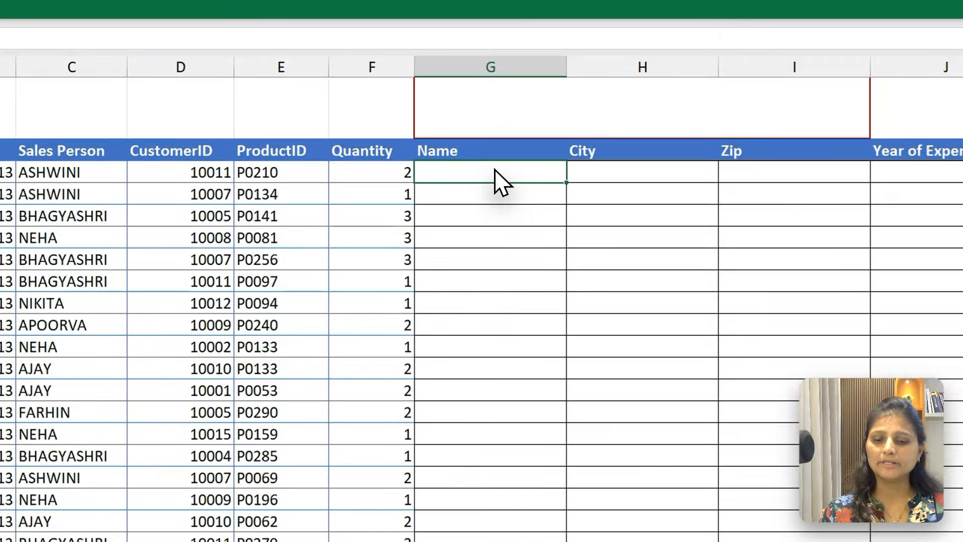
pyautogui.hotkey('ctrl', 'v')
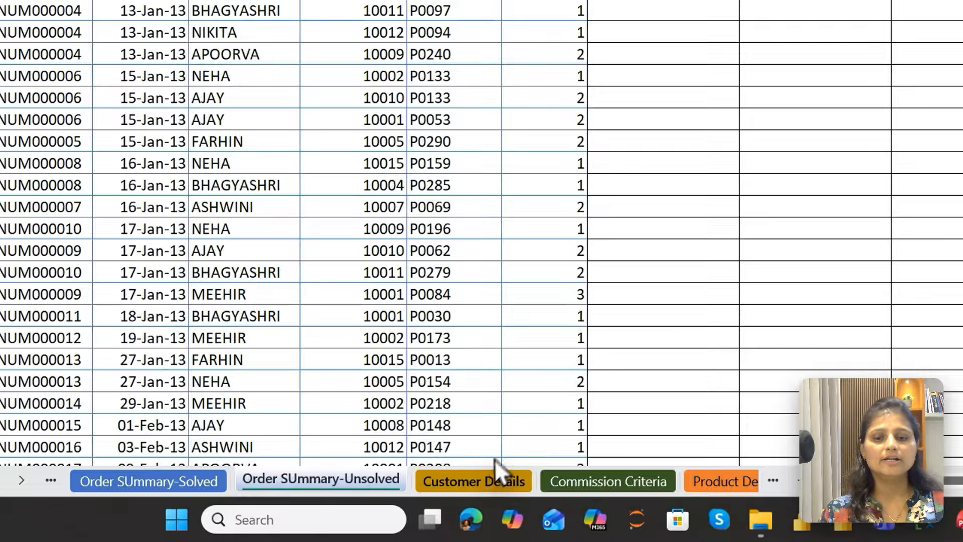
# Copy Sonata Software's city, Olympia, from the Customer Details sheet into cell H3 in the City column of Order SUmmary-Unsolved.
pyautogui.click(489, 479)
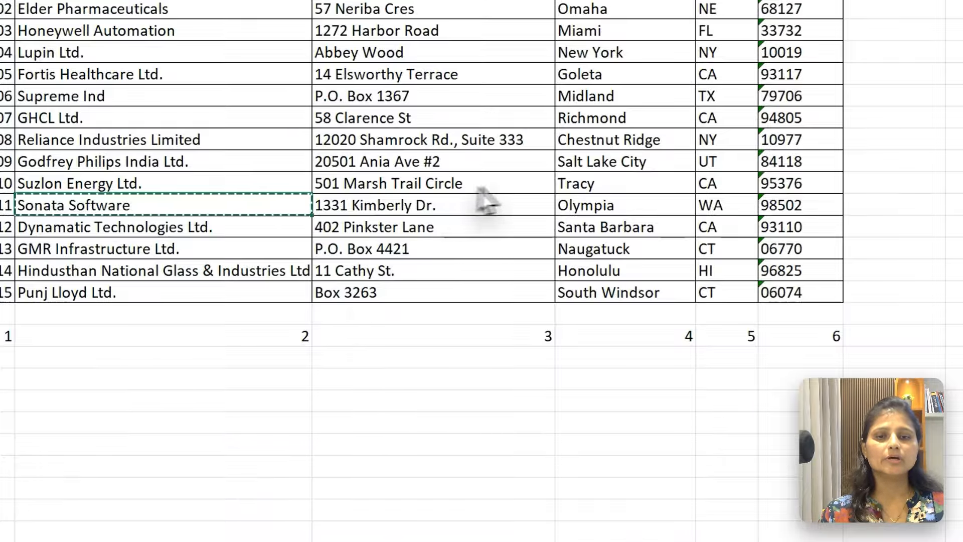
pyautogui.click(610, 201)
pyautogui.hotkey('ctrl', 'c')
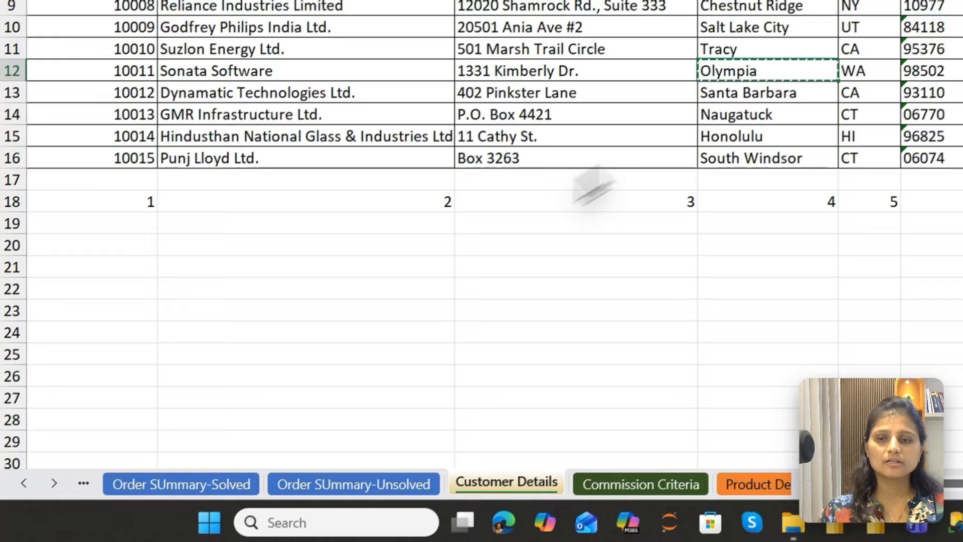
pyautogui.click(297, 485)
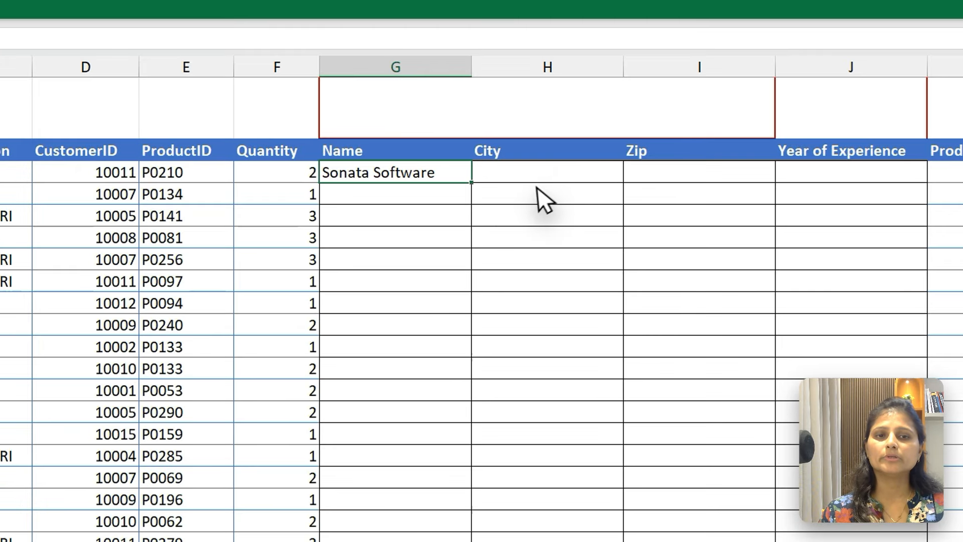
pyautogui.click(534, 177)
pyautogui.hotkey('ctrl', 'v')
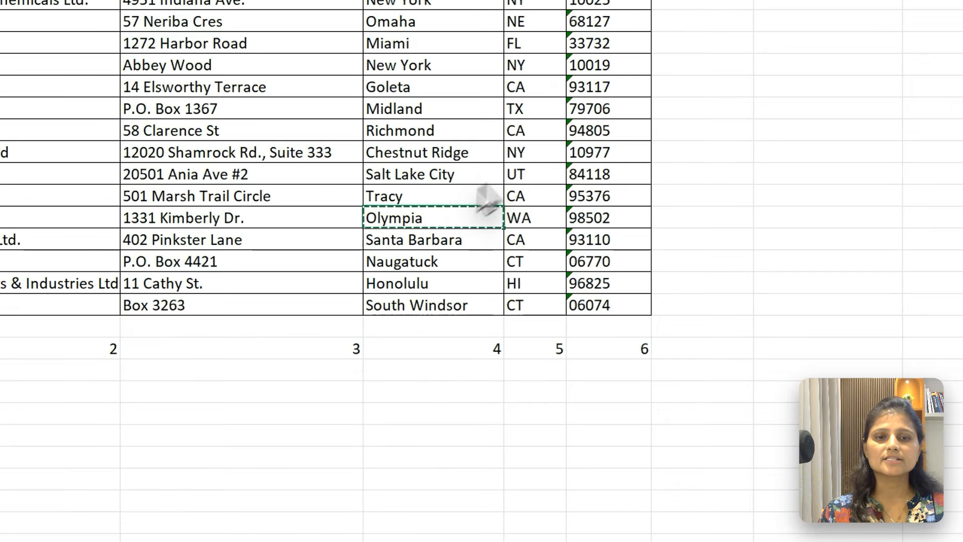
# Copy Sonata Software's zip code, 98502, from the Customer Details sheet into cell I3 in the Zip column of Order SUmmary-Unsolved.
pyautogui.click(594, 217)
pyautogui.hotkey('ctrl', 'c')
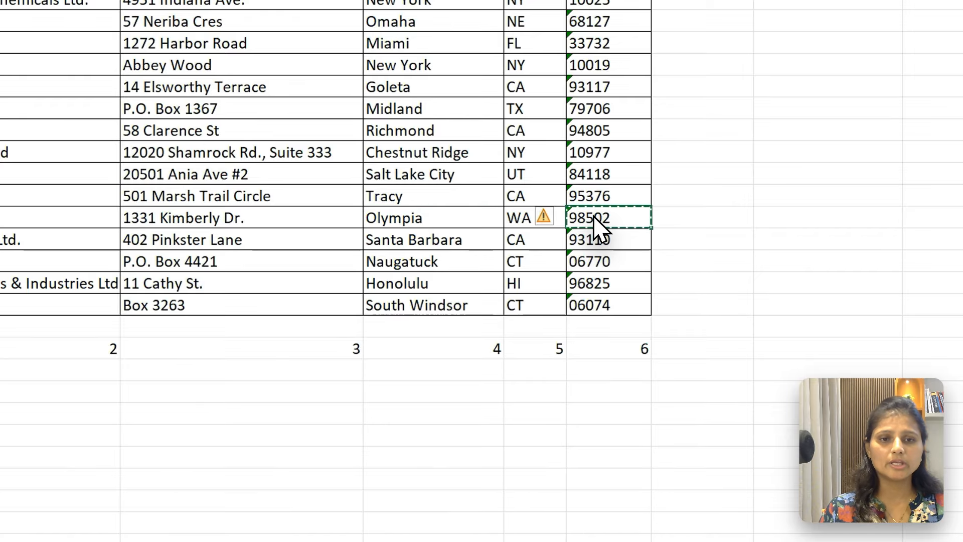
pyautogui.click(348, 485)
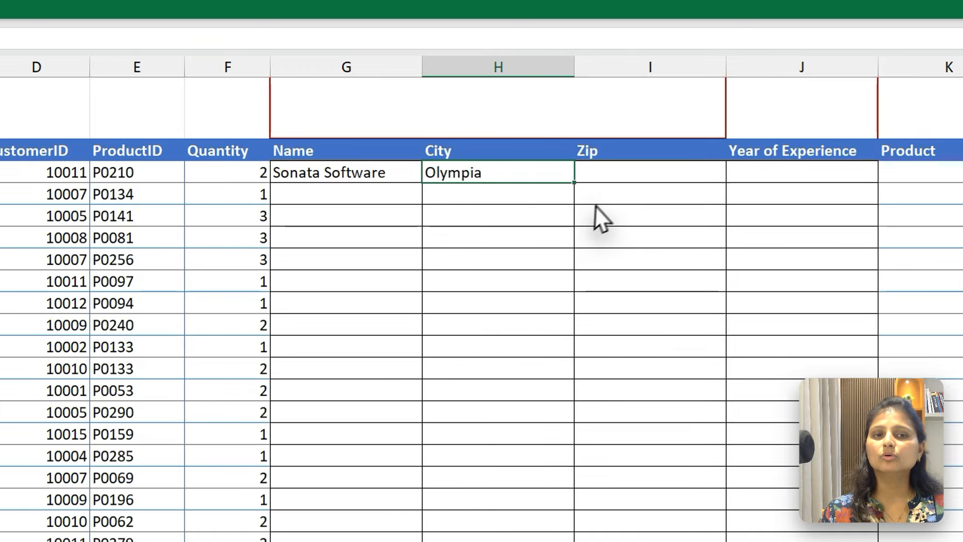
pyautogui.click(622, 173)
pyautogui.hotkey('ctrl', 'v')
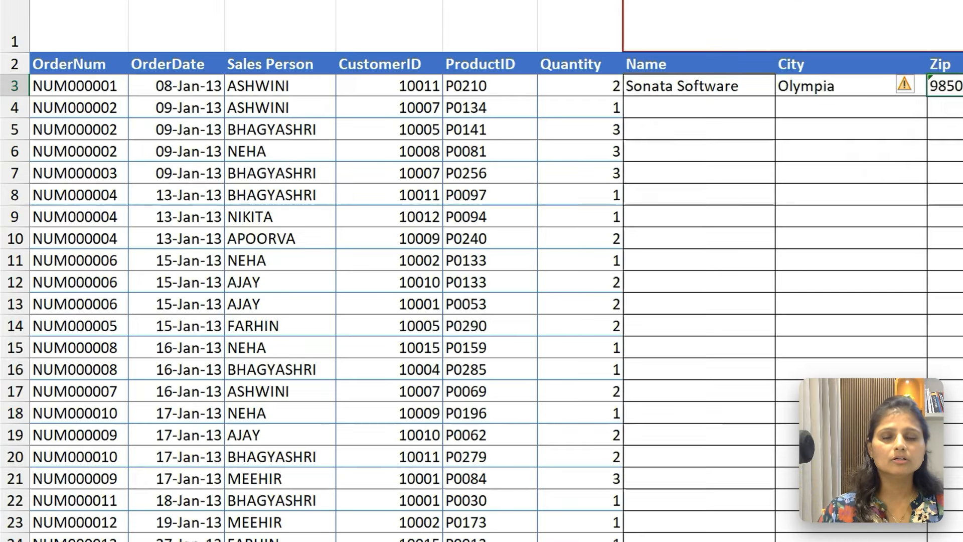
# Clear the manually copied name, city and zip values from cells G3 to I3 of the first order.
pyautogui.click(485, 327)
pyautogui.hotkey('ctrl', 'Down')
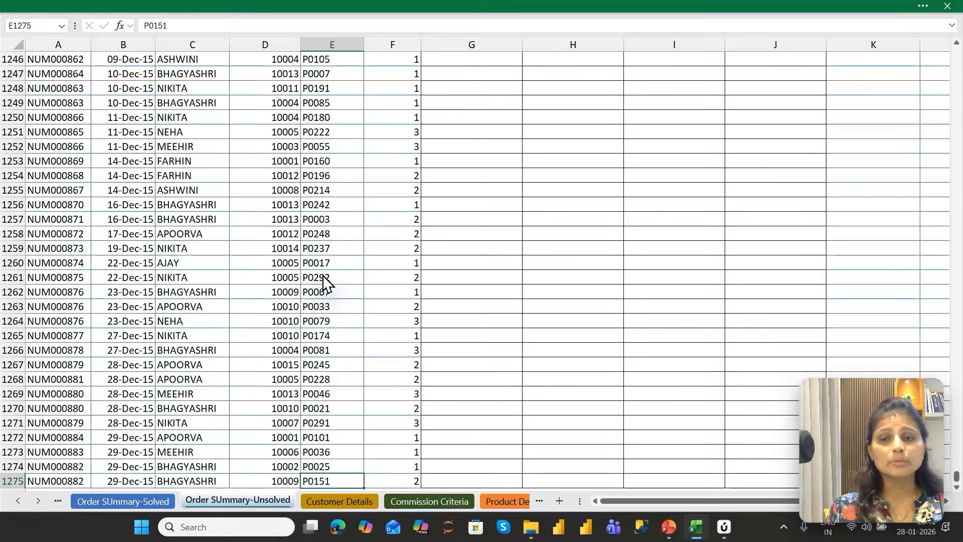
pyautogui.hotkey('ctrl', 'Up')
pyautogui.scroll(1, 325, 283)
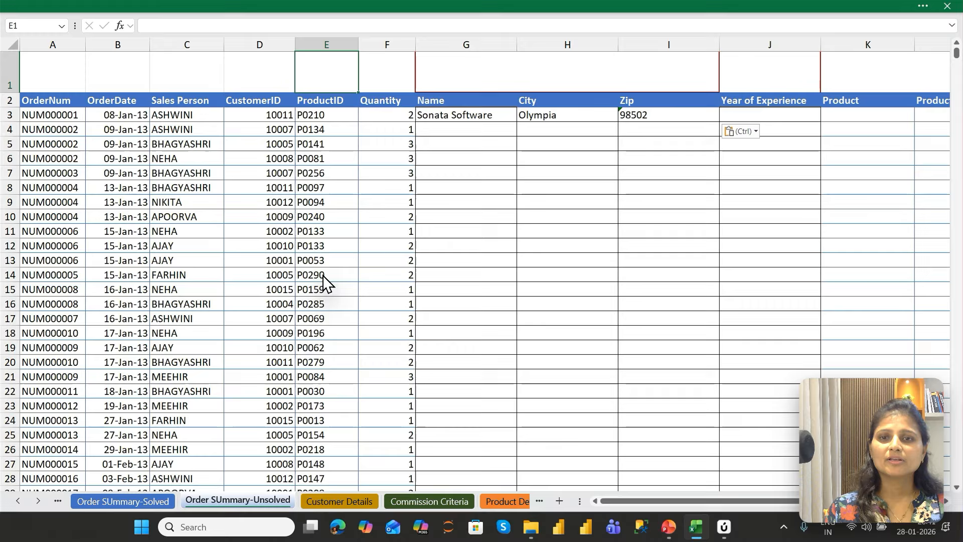
pyautogui.press('Down')
pyautogui.press('Right')
pyautogui.press('Right')
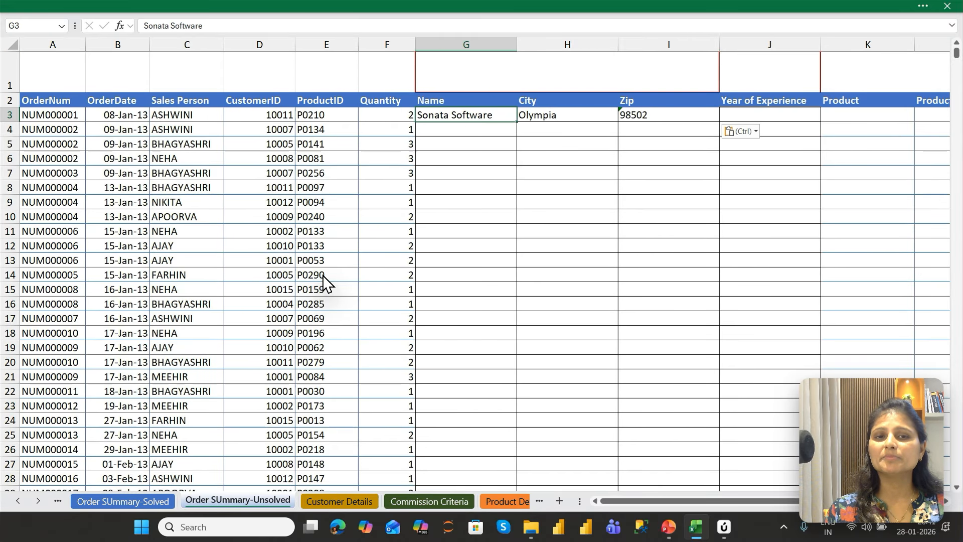
pyautogui.hotkey('shift', 'Right')
pyautogui.hotkey('shift', 'Right')
pyautogui.press('Delete')
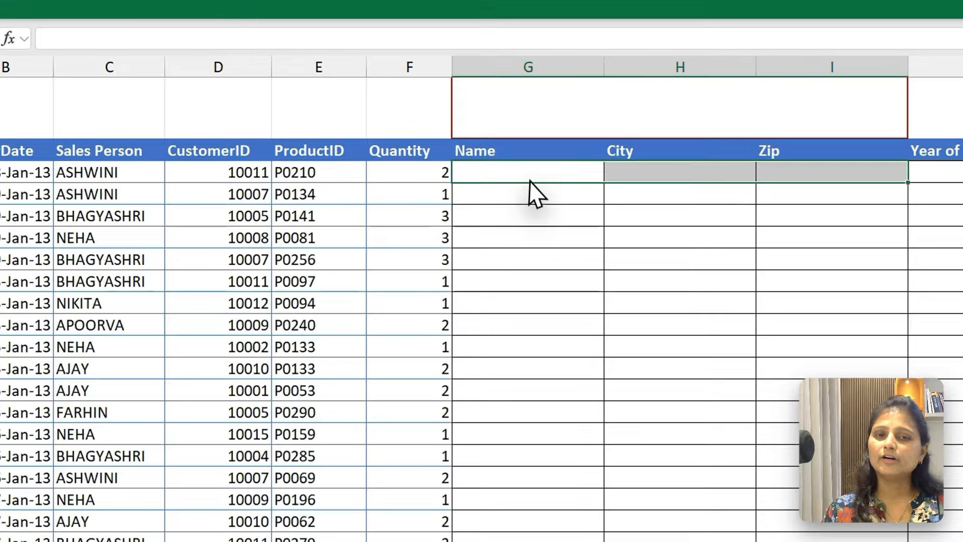
# Compare the CustomerID column D in the Order SUmmary-Unsolved sheet with the CustomerID column A in the Customer Details sheet.
pyautogui.click(466, 117)
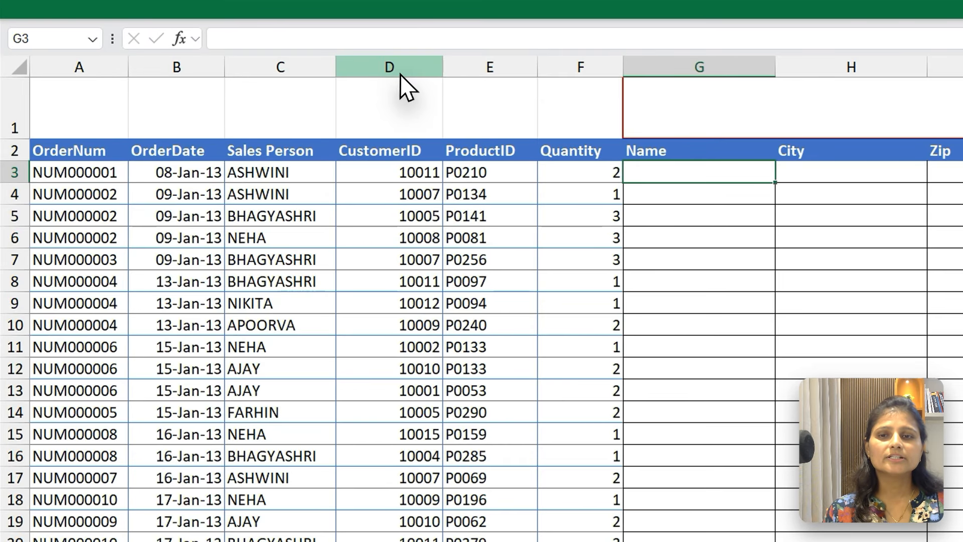
pyautogui.click(400, 73)
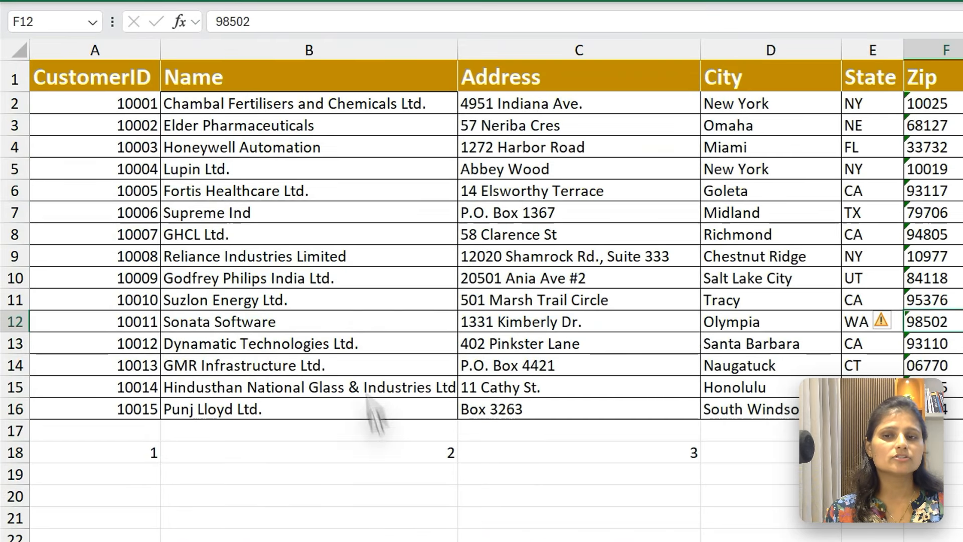
pyautogui.click(371, 279)
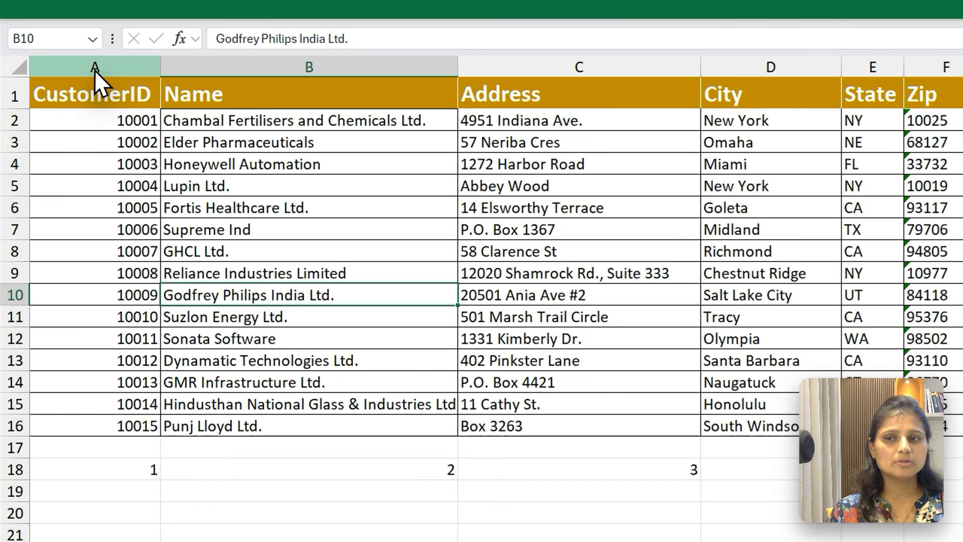
pyautogui.moveTo(62, 47); pyautogui.dragTo(272, 46)
pyautogui.moveTo(406, 66); pyautogui.dragTo(928, 59)
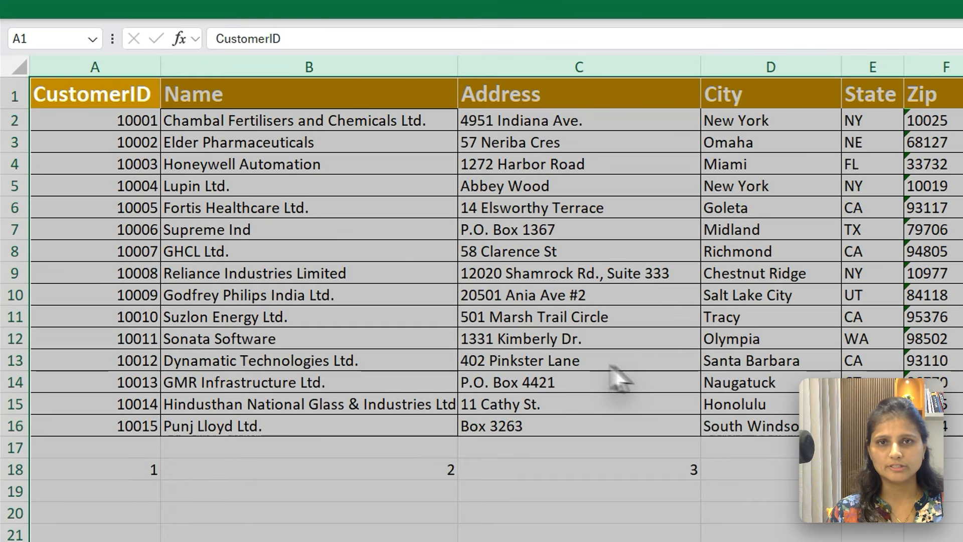
pyautogui.click(348, 186)
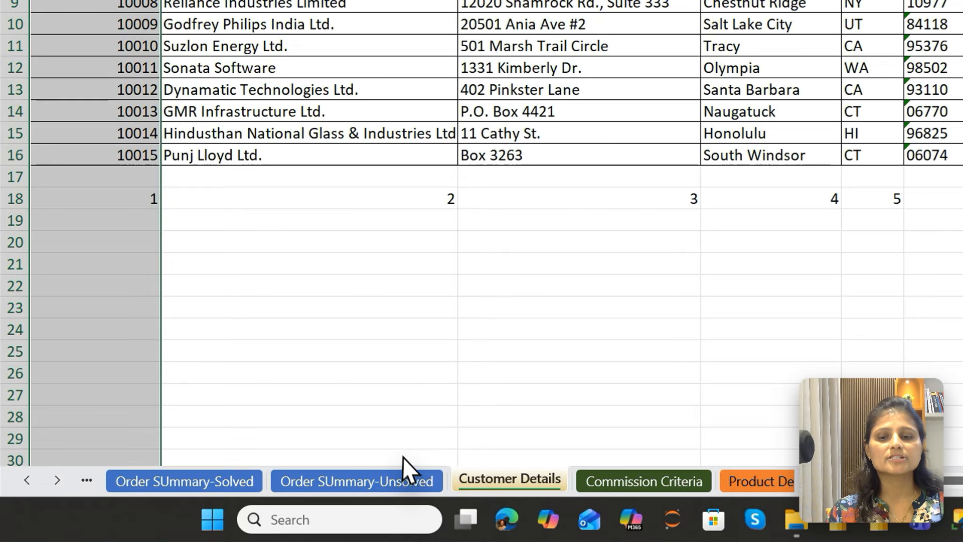
pyautogui.click(404, 477)
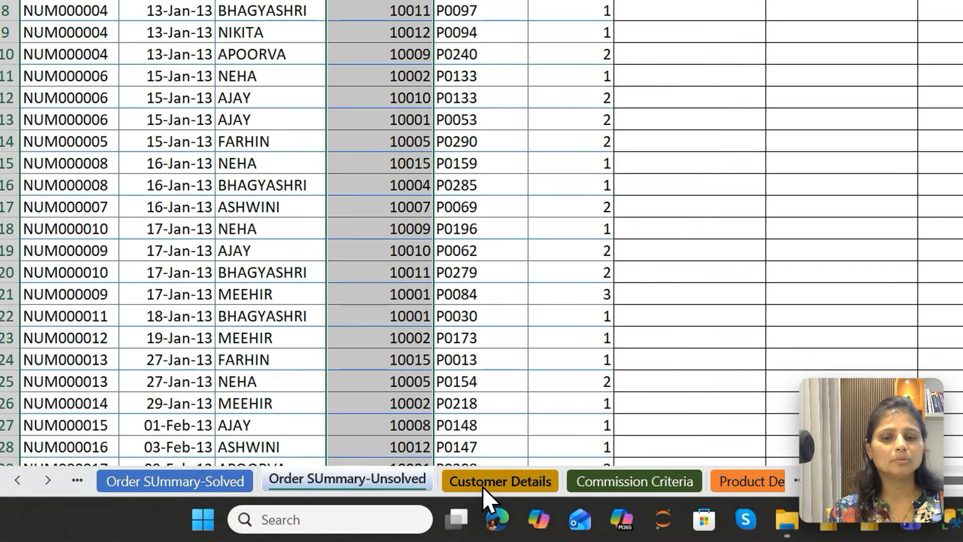
pyautogui.click(501, 489)
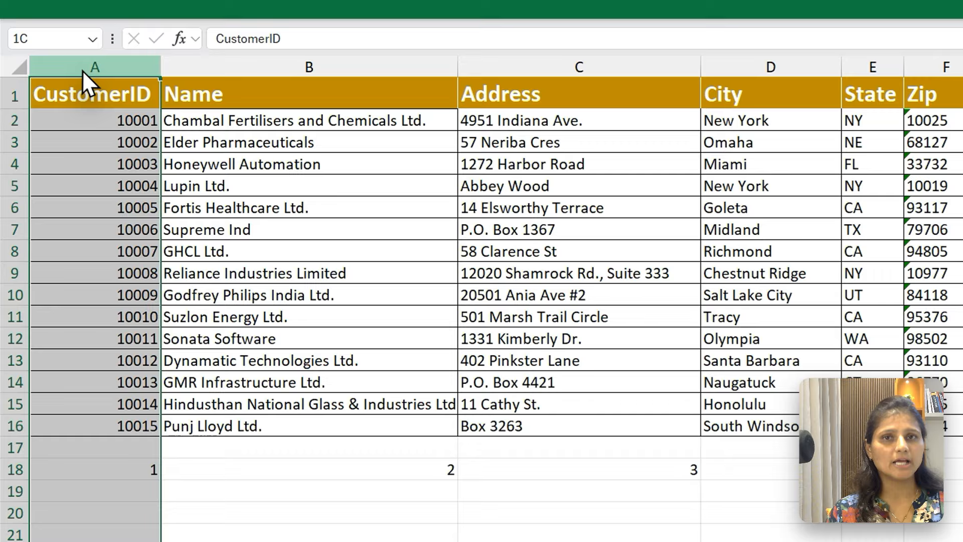
pyautogui.click(82, 70)
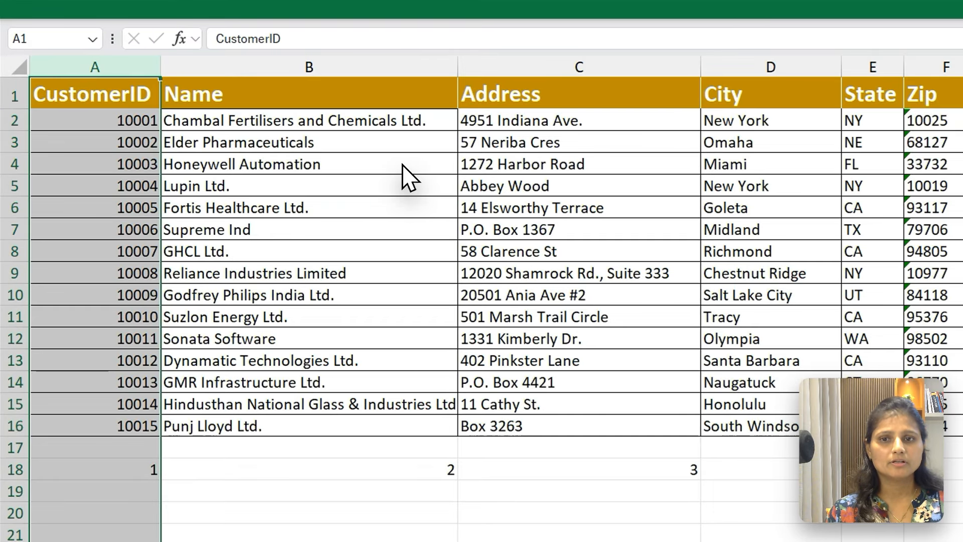
pyautogui.click(404, 164)
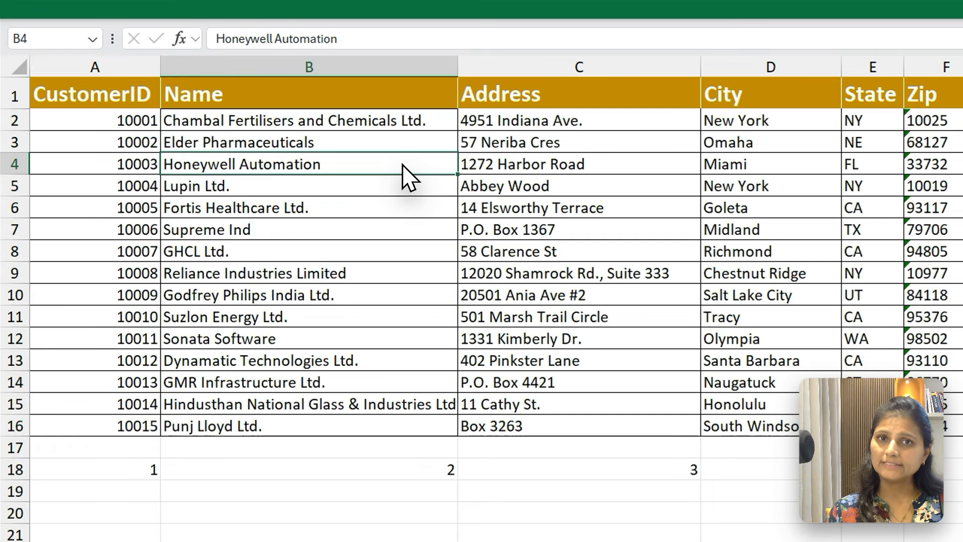
pyautogui.click(94, 70)
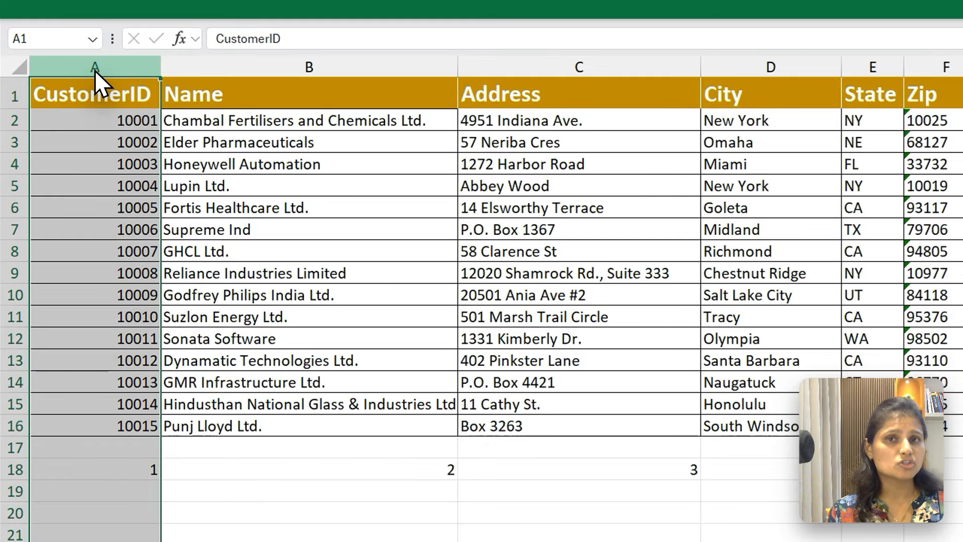
# Examine the Customer Details range A1:F16, its leading CustomerID column, and the positions of the Name, City and Zip columns.
pyautogui.moveTo(119, 103); pyautogui.dragTo(903, 427)
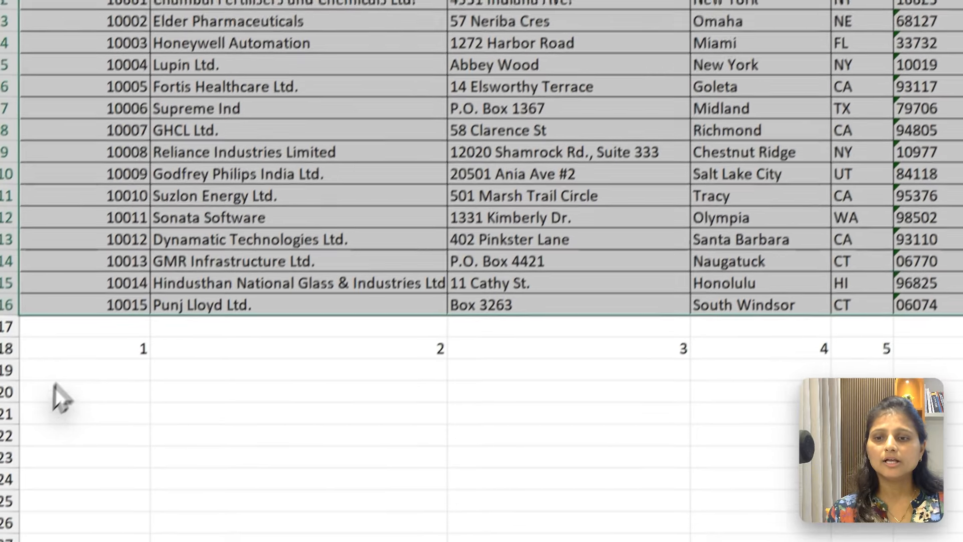
pyautogui.click(62, 319)
pyautogui.moveTo(92, 345); pyautogui.dragTo(98, 3)
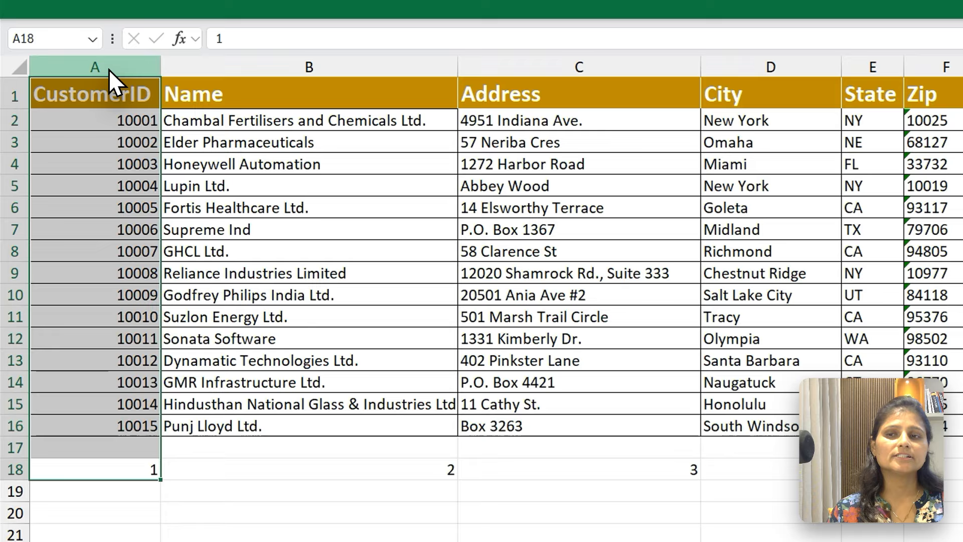
pyautogui.moveTo(108, 69); pyautogui.dragTo(212, 56)
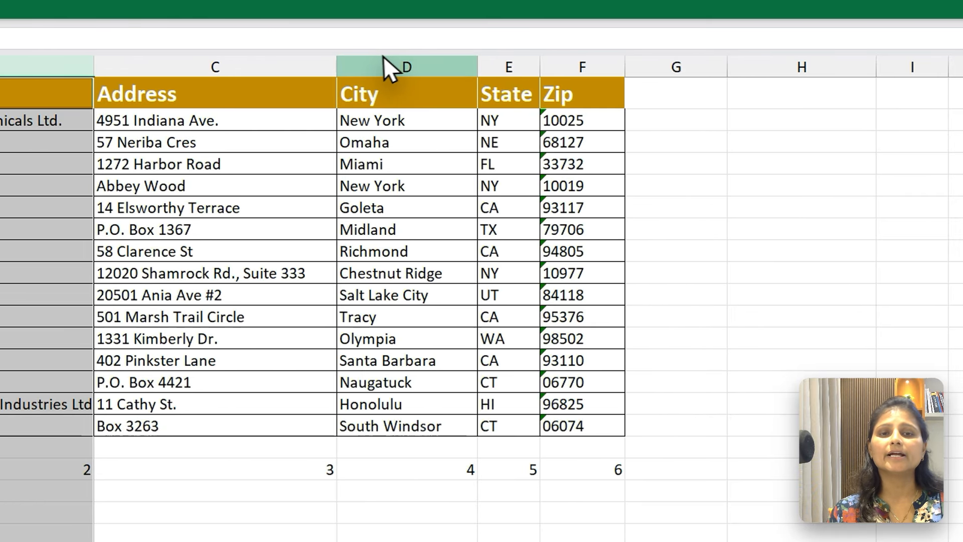
pyautogui.keyDown('ctrl'); pyautogui.click(379, 68); pyautogui.keyUp('ctrl')
pyautogui.keyDown('ctrl'); pyautogui.click(576, 72); pyautogui.keyUp('ctrl')
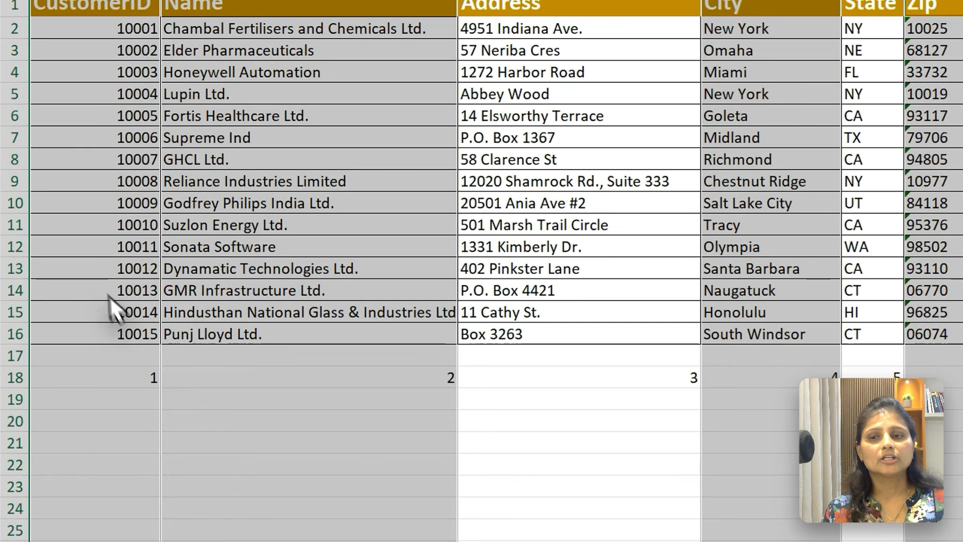
pyautogui.click(75, 226)
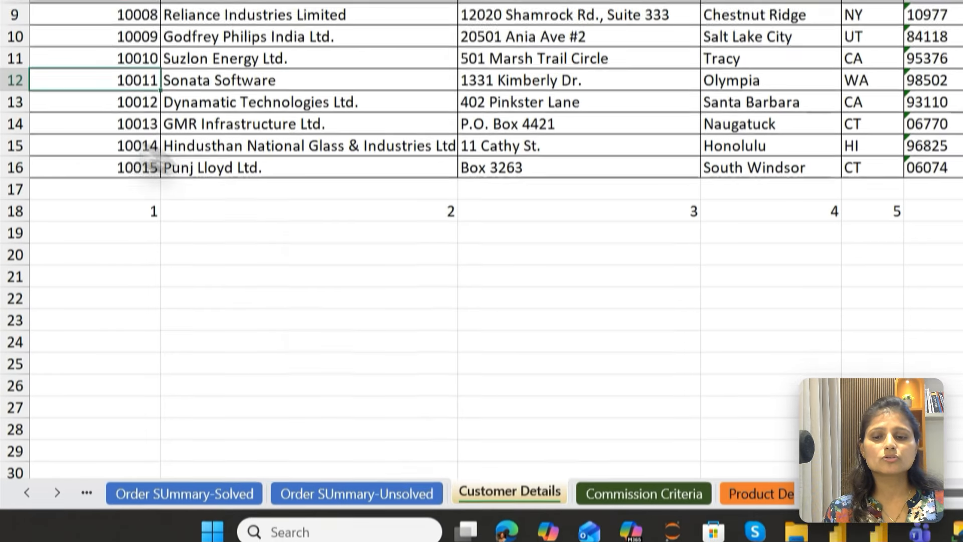
# Start a VLOOKUP formula in cell G3 of the Order SUmmary-Unsolved sheet, using the CustomerID in D3 as the lookup value.
pyautogui.click(424, 492)
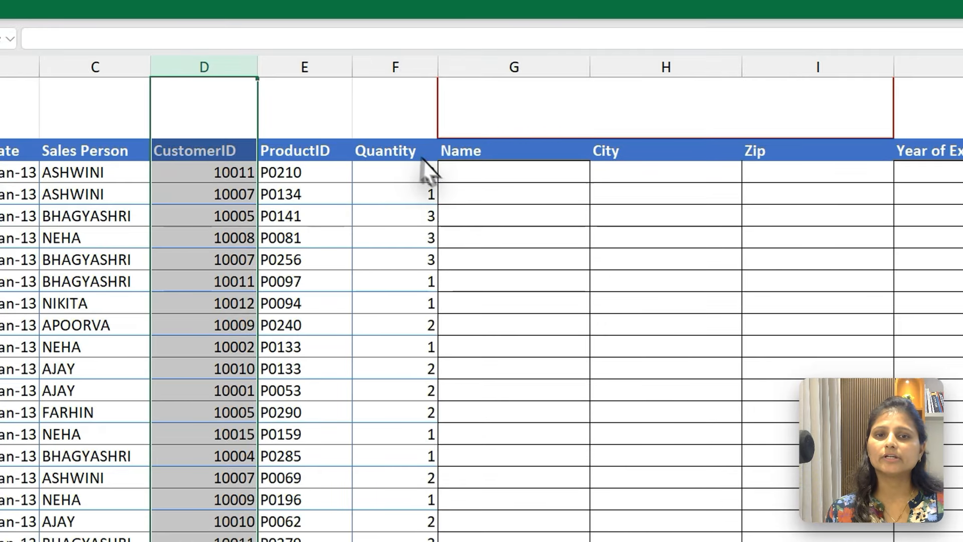
pyautogui.click(507, 175)
pyautogui.write('=')
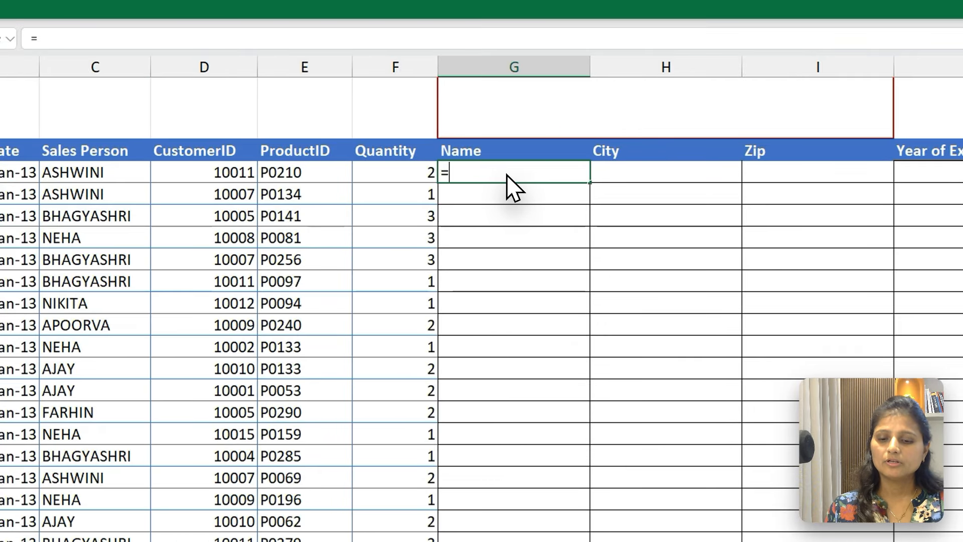
pyautogui.write('VLOOKUP(')
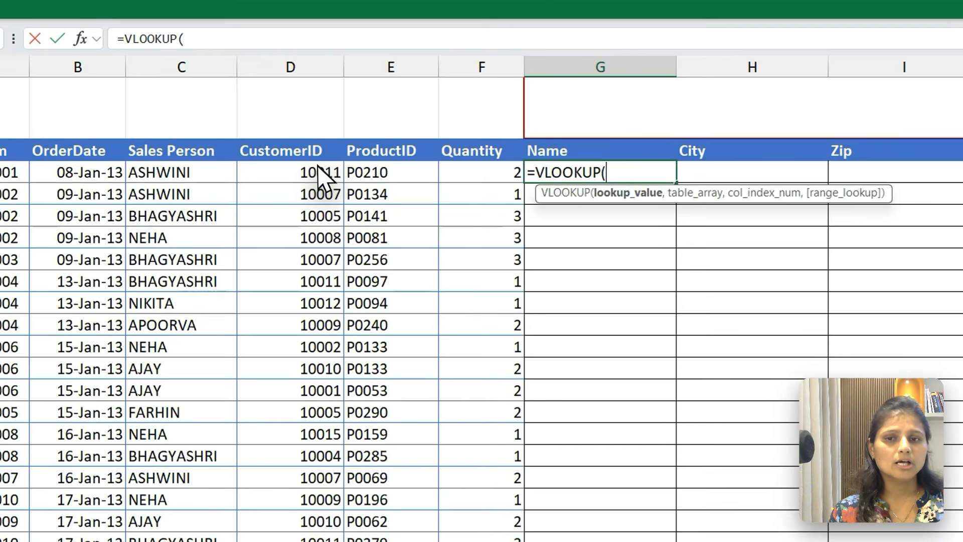
pyautogui.click(278, 115)
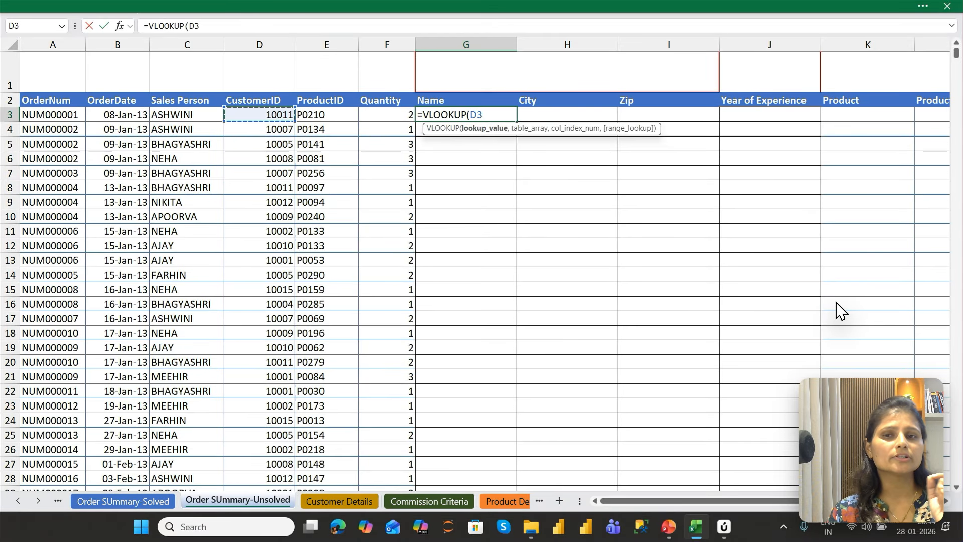
pyautogui.write(',')
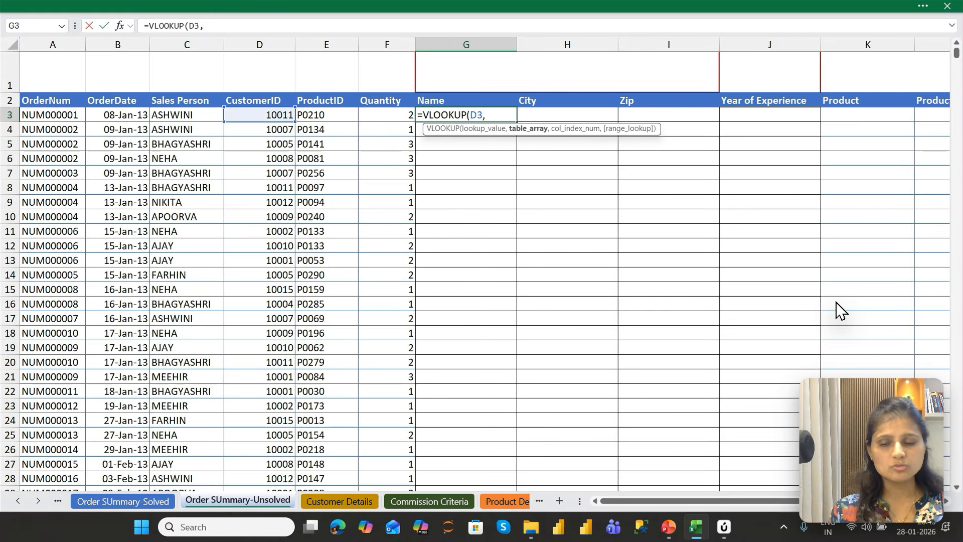
# Supply the range A1:F16 of the Customer Details sheet as the table array of the VLOOKUP formula in G3.
pyautogui.hotkey('ctrl', 'pagedown')
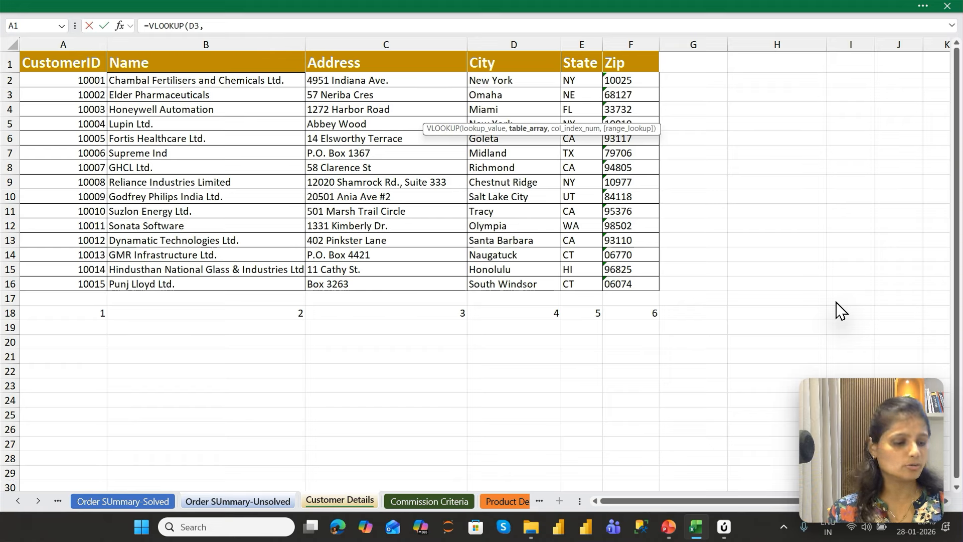
pyautogui.press('Up')
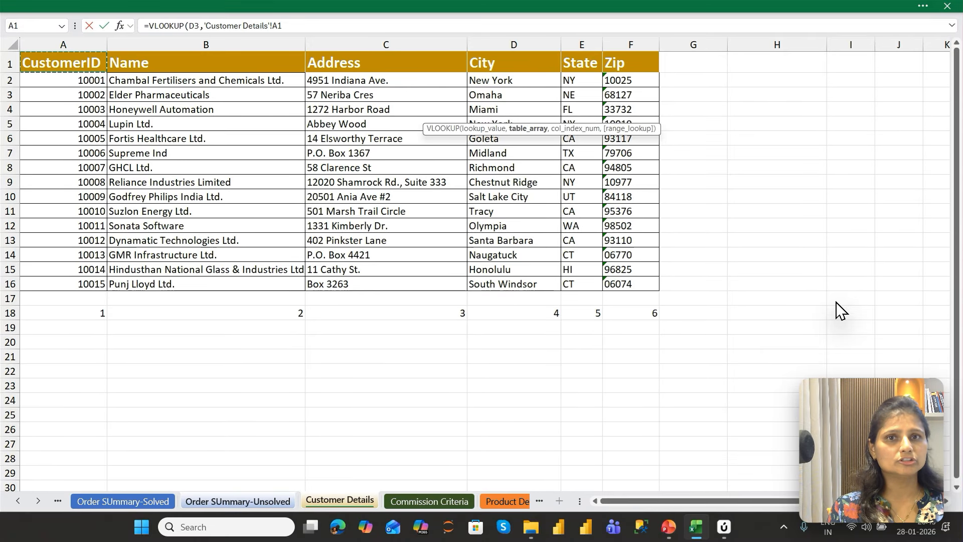
pyautogui.hotkey('ctrl', 'shift', 'Down')
pyautogui.hotkey('ctrl', 'shift', 'Right')
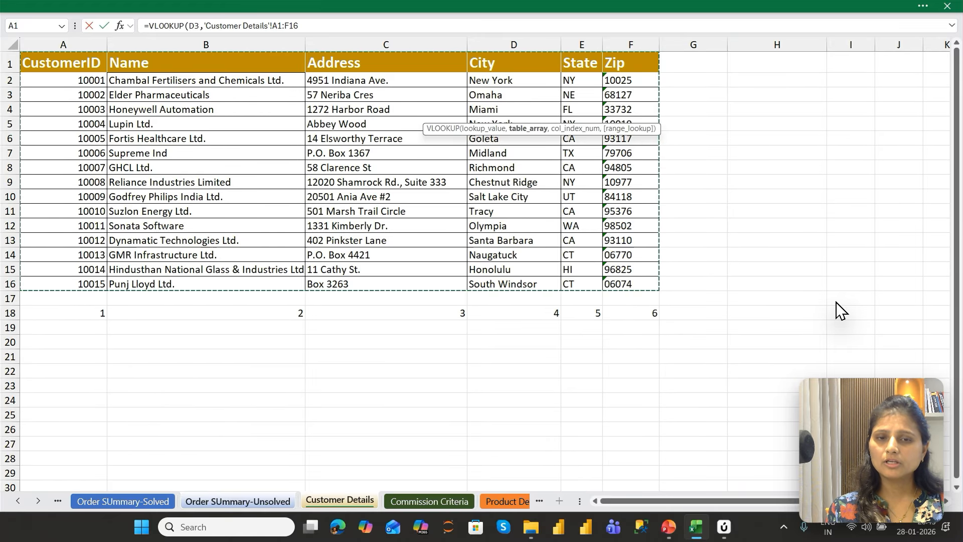
# Complete the VLOOKUP in G3 with column index 2 and the FALSE exact-match option, and reselect G3.
pyautogui.write(',2')
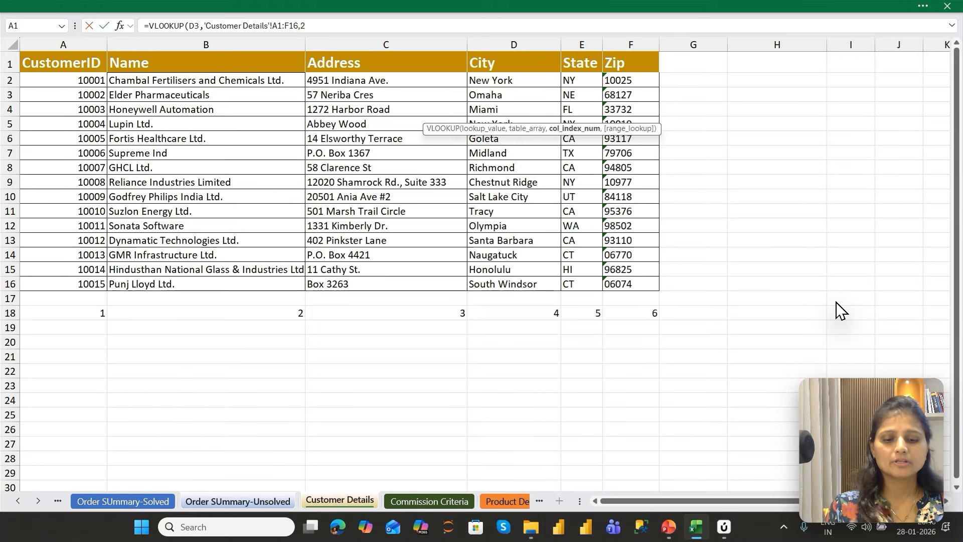
pyautogui.write(',')
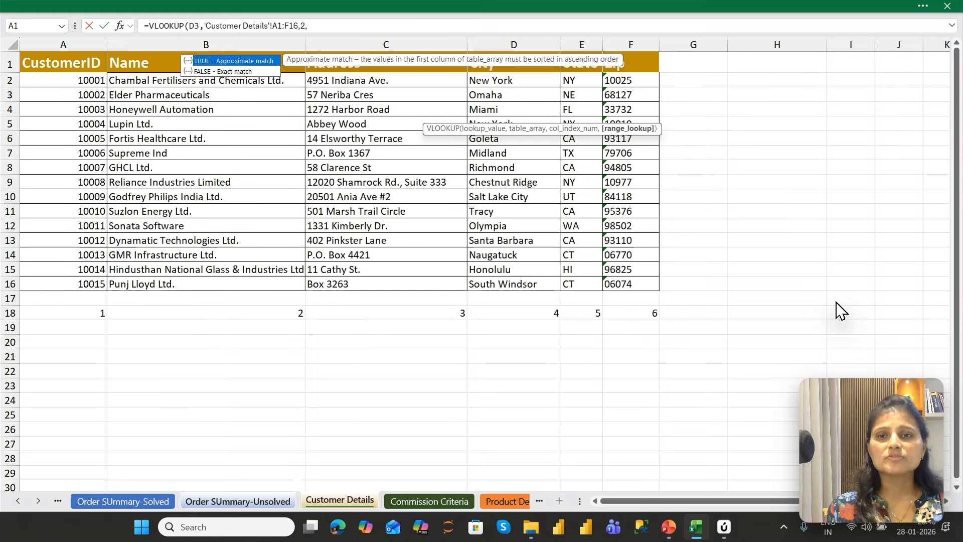
pyautogui.press('Down')
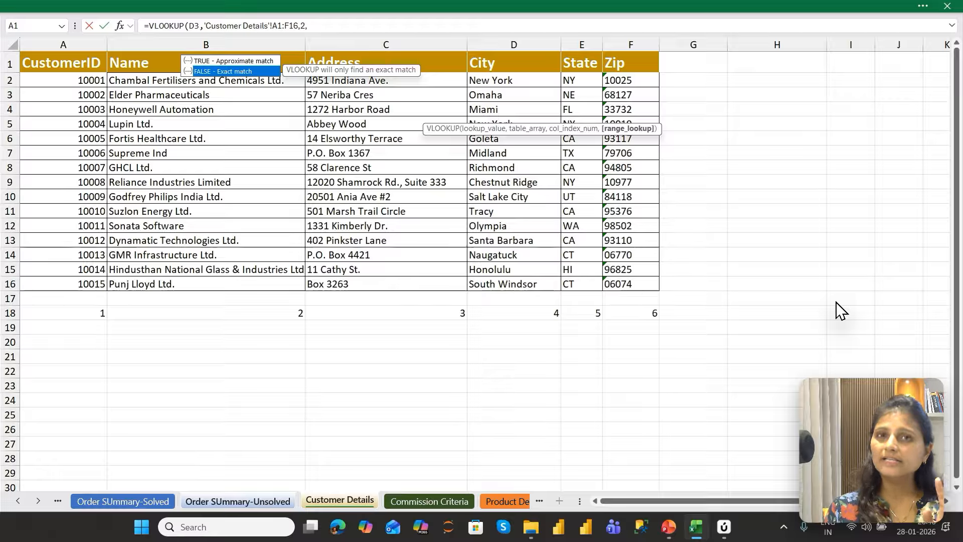
pyautogui.press('Tab')
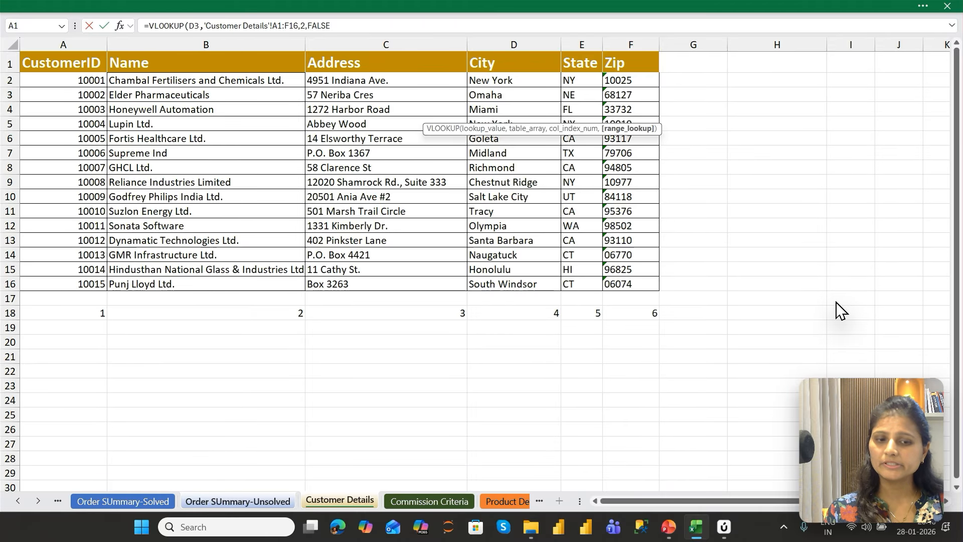
pyautogui.press('Return')
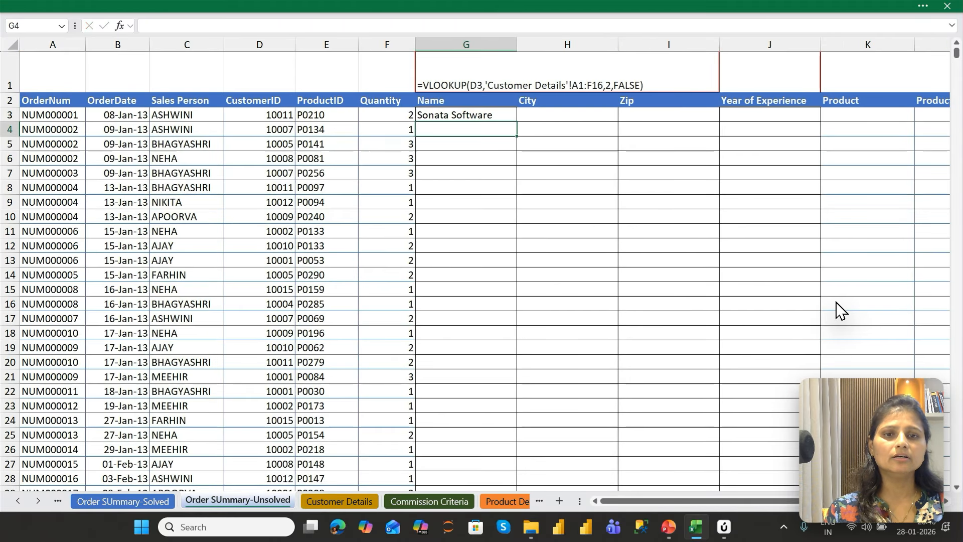
pyautogui.press('Up')
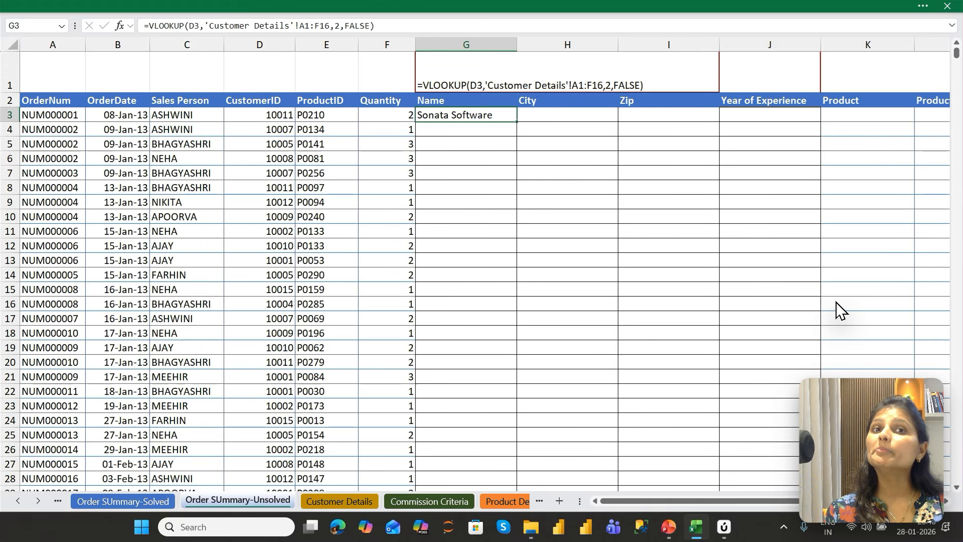
# Re-enter the VLOOKUP in G3 with D3 as lookup value and A1:F16 of Customer Details as table array.
pyautogui.write('=vlo')
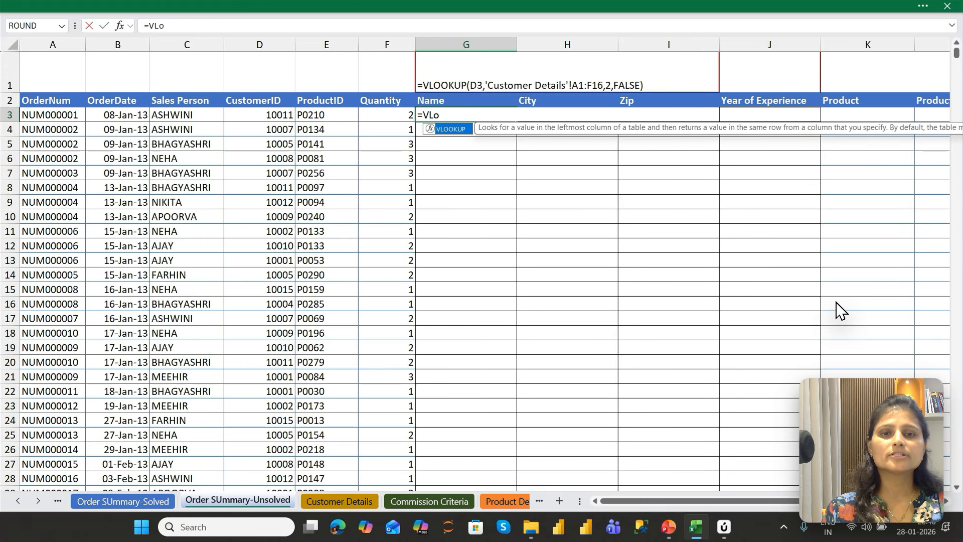
pyautogui.press('Tab')
pyautogui.press('Left')
pyautogui.press('Left')
pyautogui.press('Left')
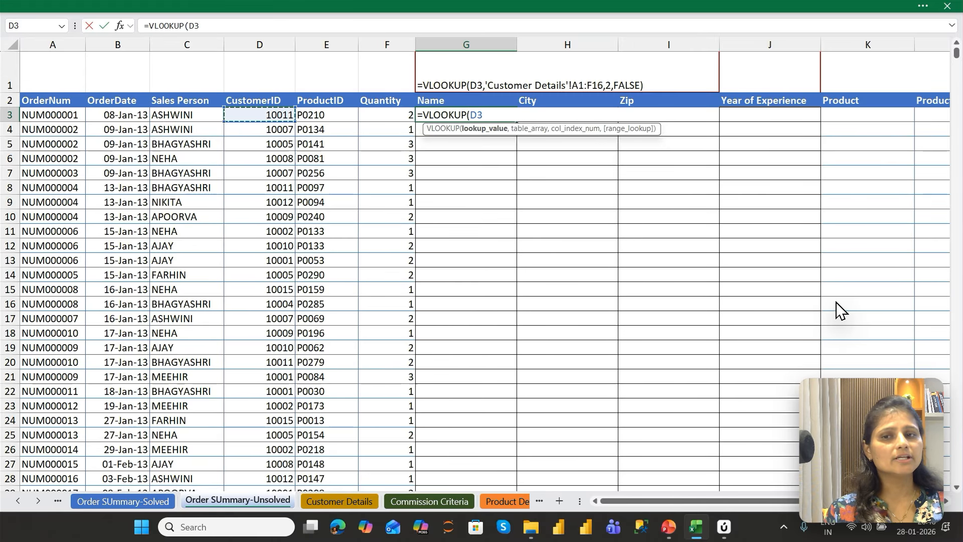
pyautogui.write(',')
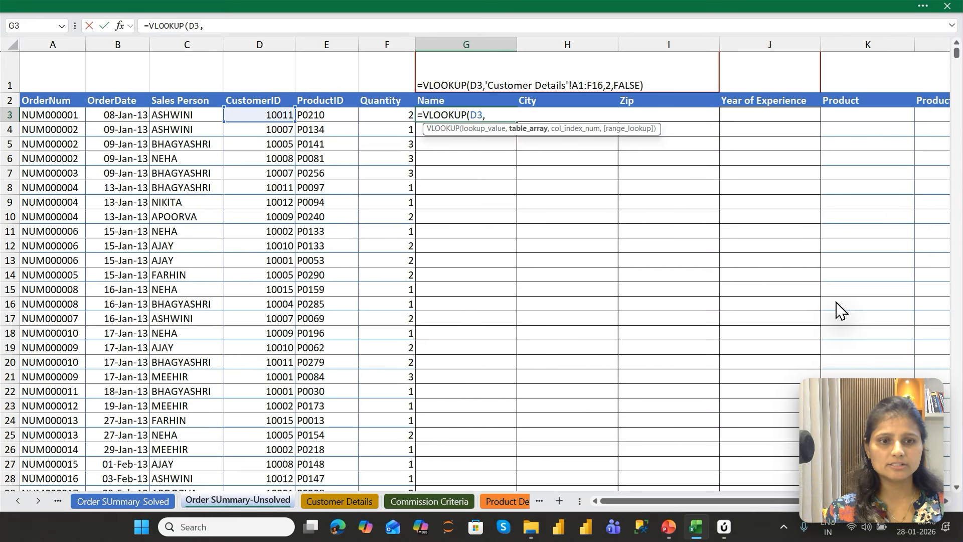
pyautogui.hotkey('ctrl', 'pagedown')
pyautogui.press('Left')
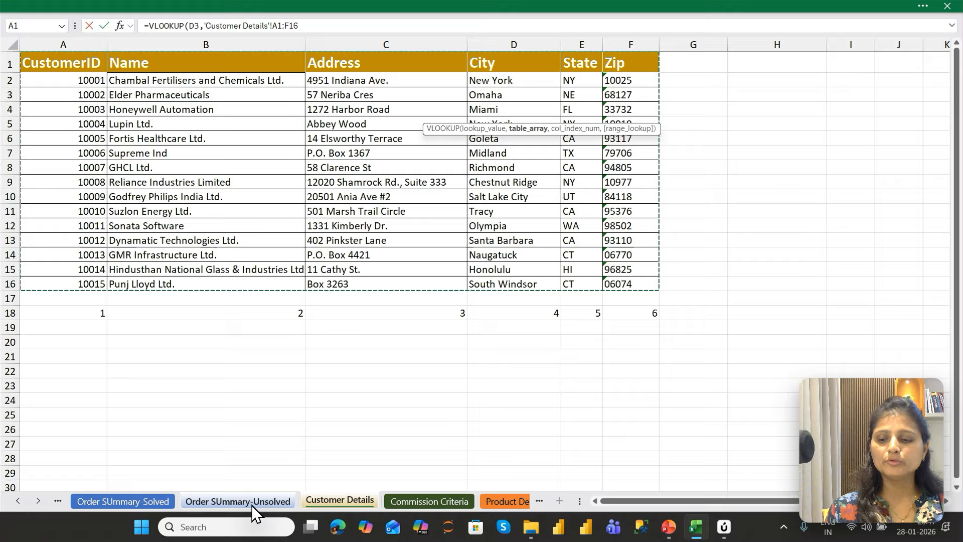
# Try going back to the Order SUmmary-Unsolved sheet with the table array argument still active, and return the reference to Customer Details.
pyautogui.click(238, 501)
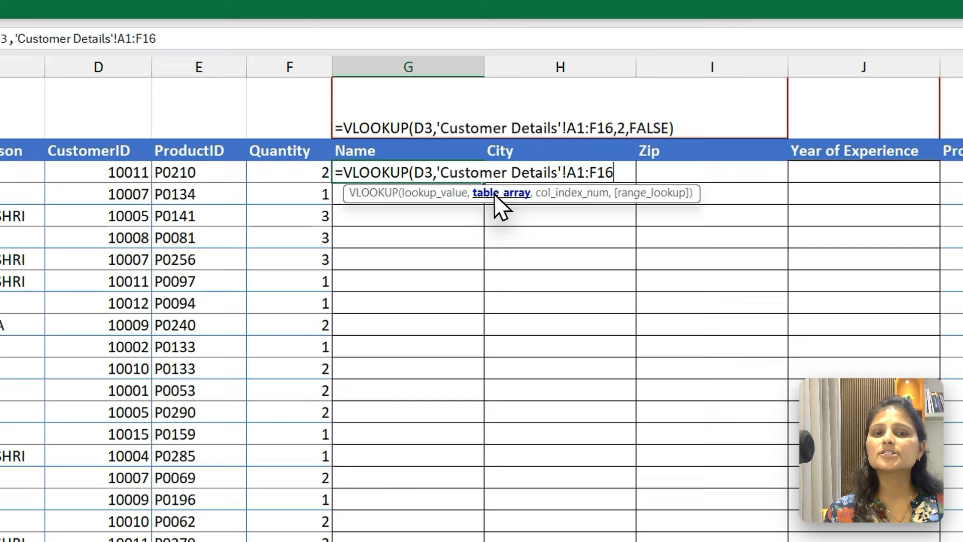
pyautogui.click(529, 129)
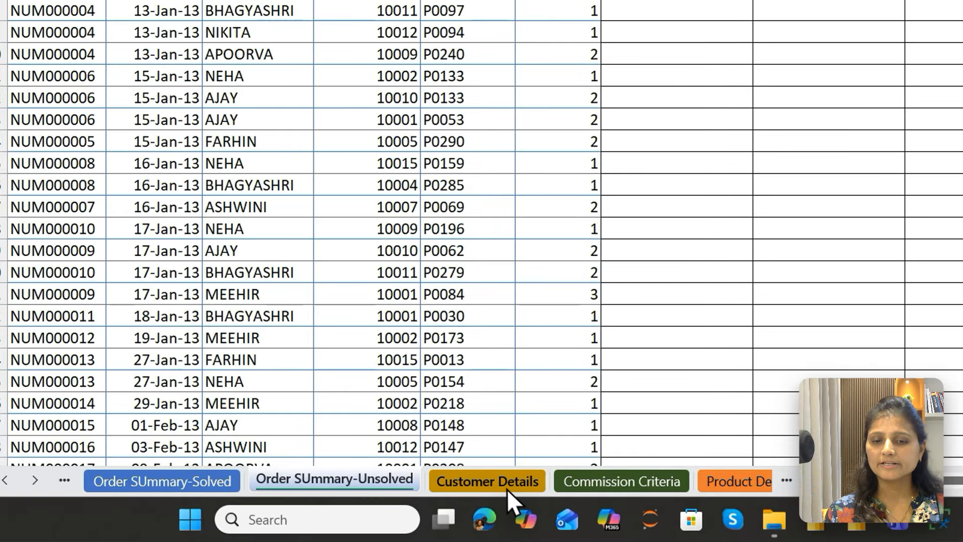
pyautogui.click(460, 524)
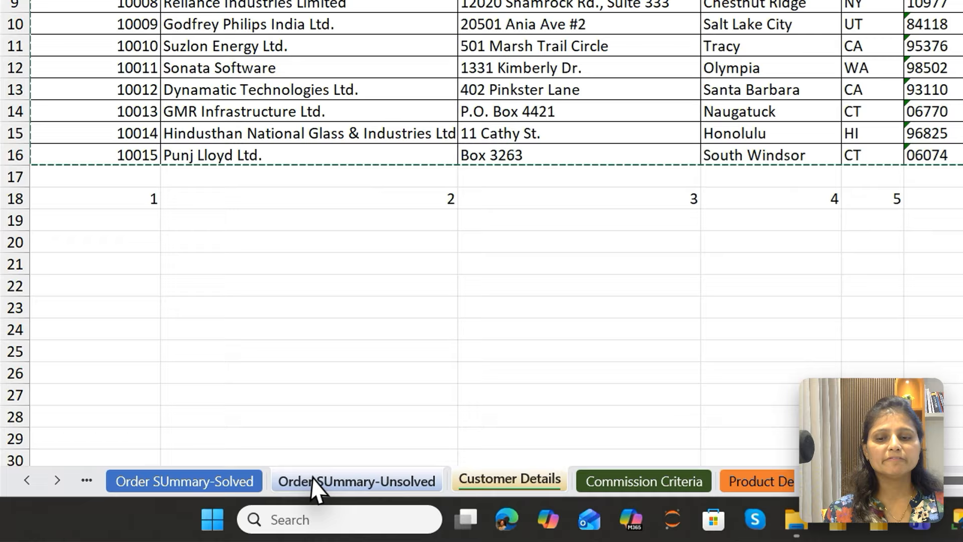
pyautogui.click(175, 516)
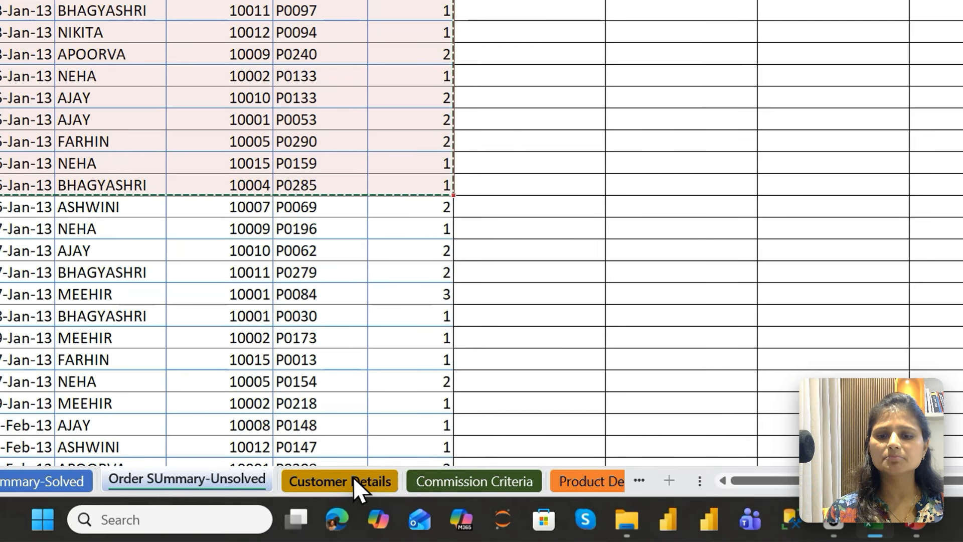
pyautogui.click(353, 479)
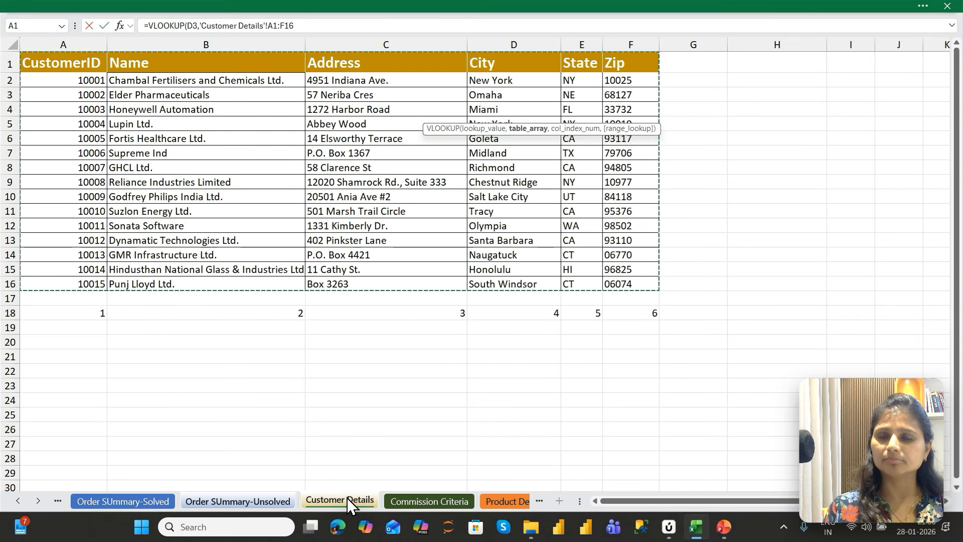
# Finish the re-entered G3 formula with column index 2 and FALSE for an exact match.
pyautogui.write(',')
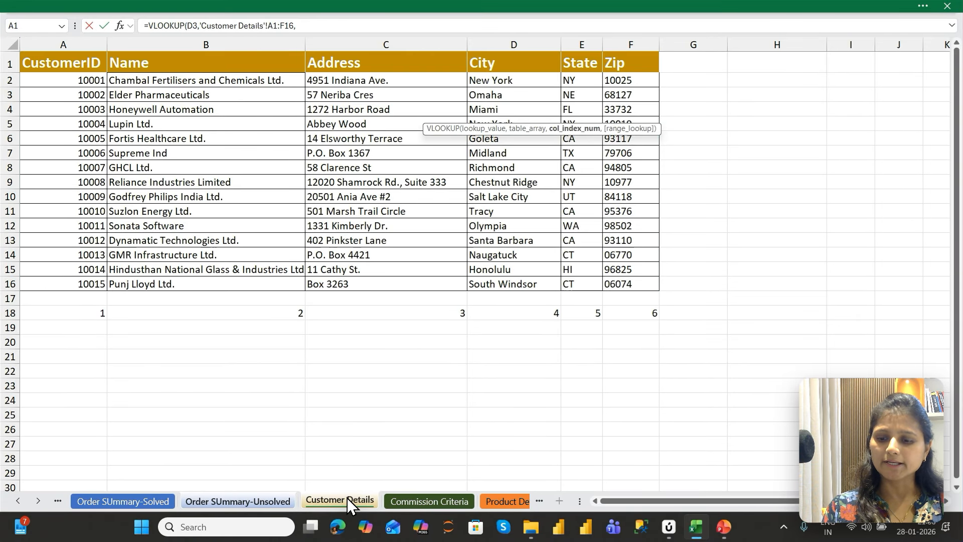
pyautogui.write('2,')
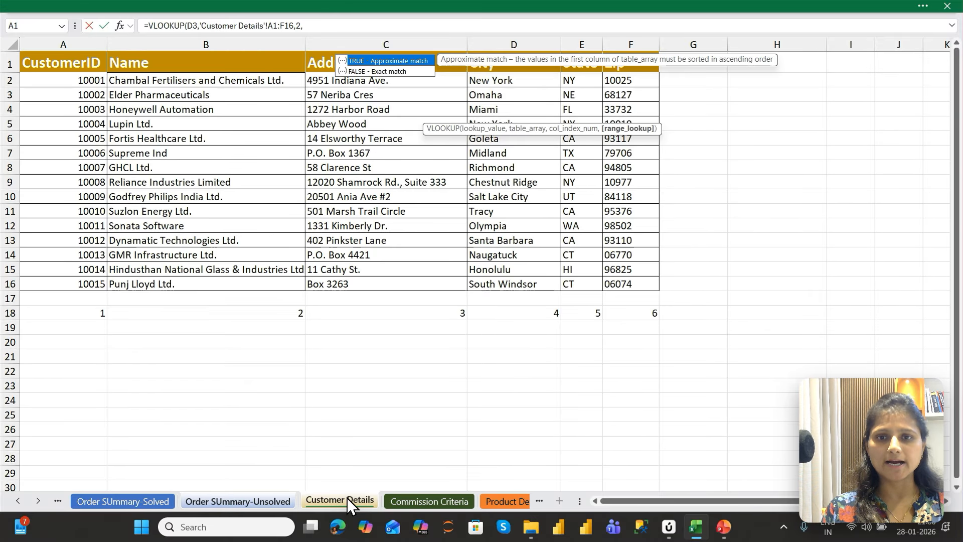
pyautogui.press('Down')
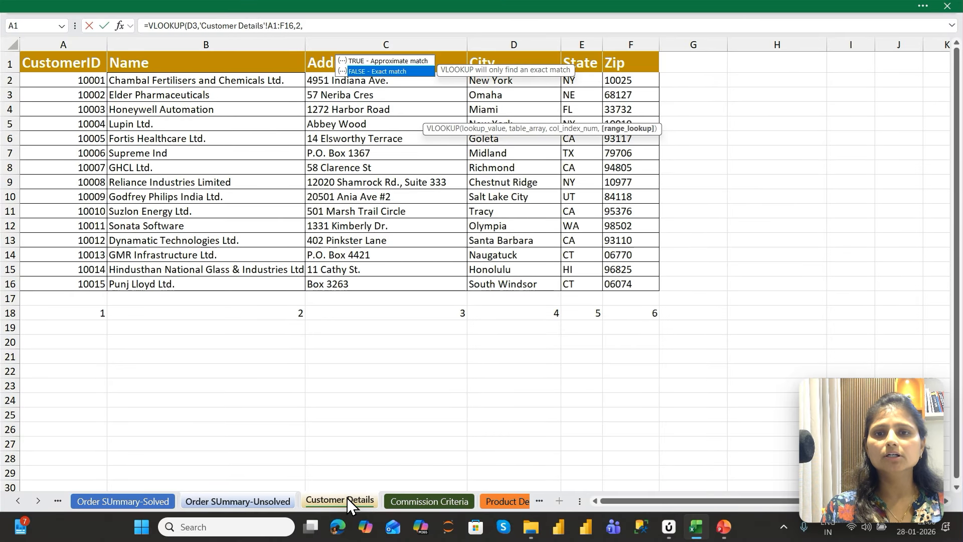
pyautogui.press('Tab')
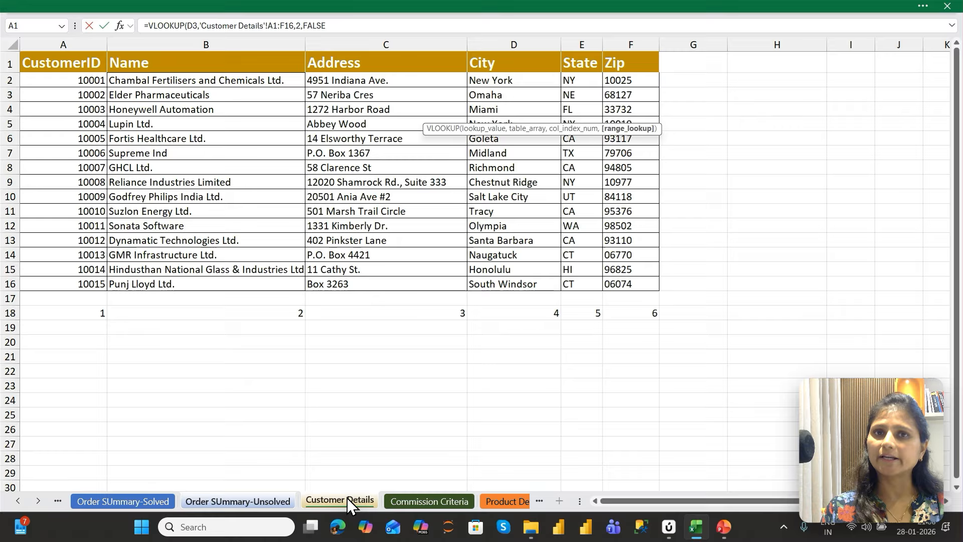
pyautogui.press('Return')
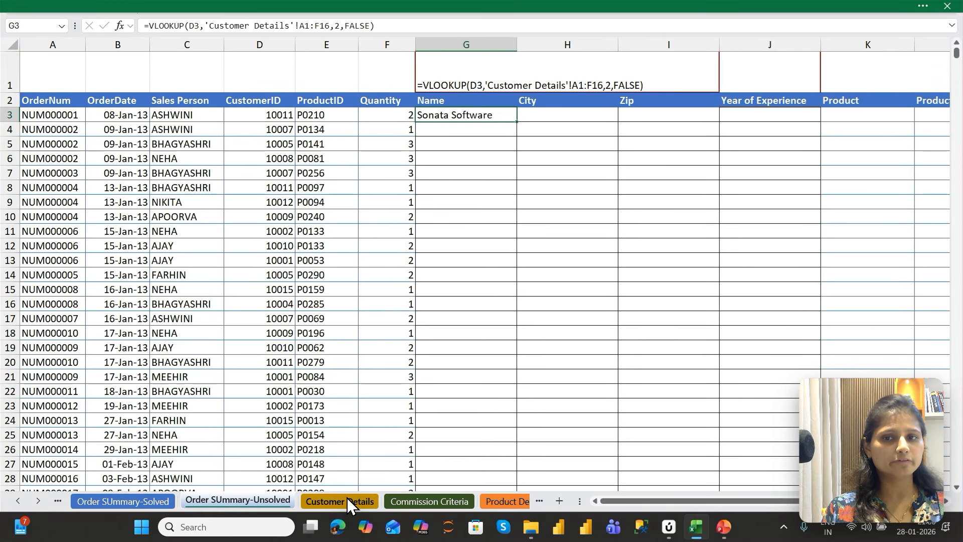
# Fill the VLOOKUP formula from G3 down the whole Name column.
pyautogui.press('Left')
pyautogui.press('Right')
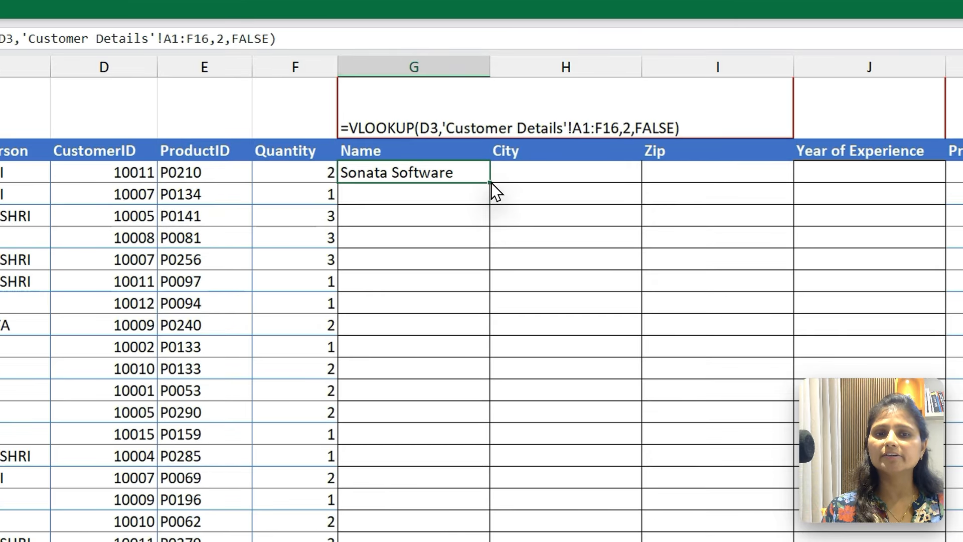
pyautogui.doubleClick(498, 165)
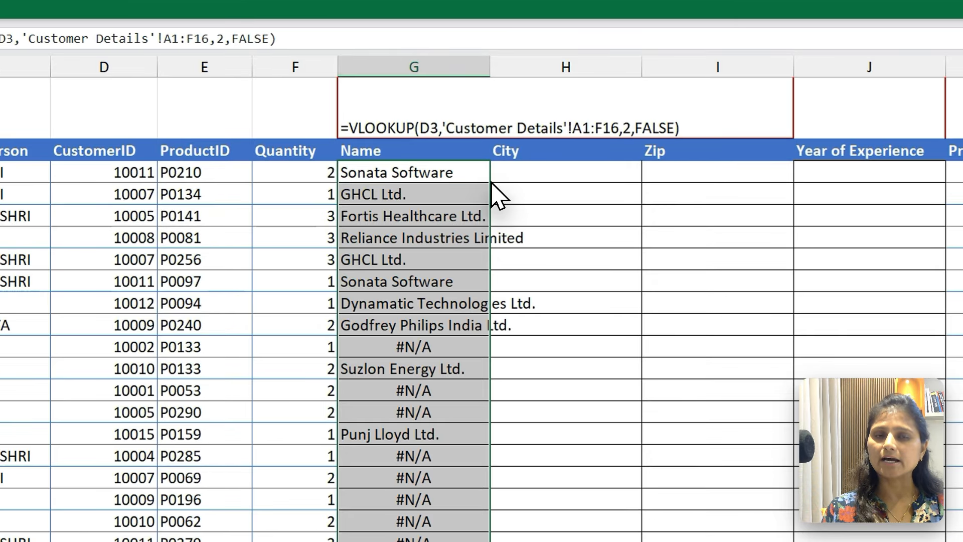
# Check the CustomerID behind the Name formula in G11 against its matching row in the Customer Details sheet.
pyautogui.click(423, 348)
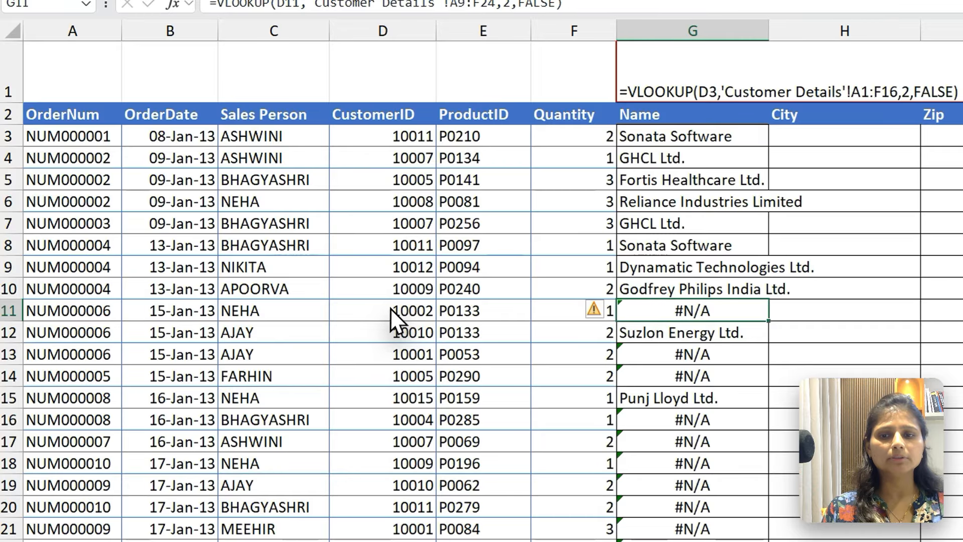
pyautogui.click(391, 310)
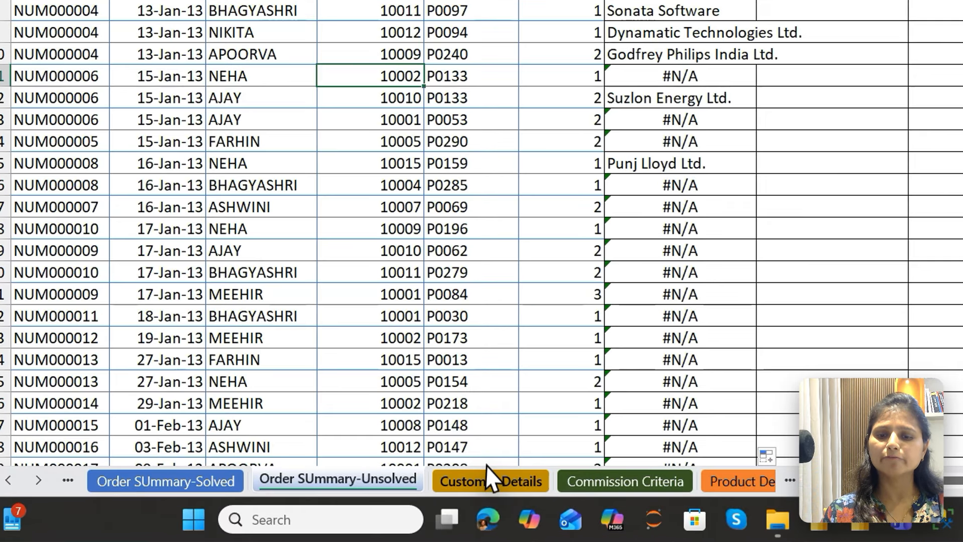
pyautogui.click(490, 481)
pyautogui.click(114, 126)
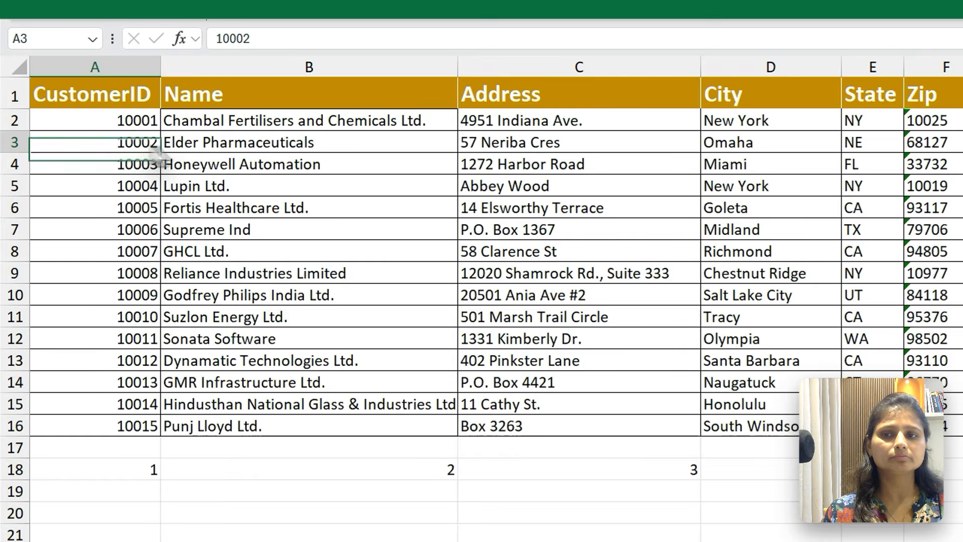
pyautogui.moveTo(157, 148); pyautogui.dragTo(409, 142)
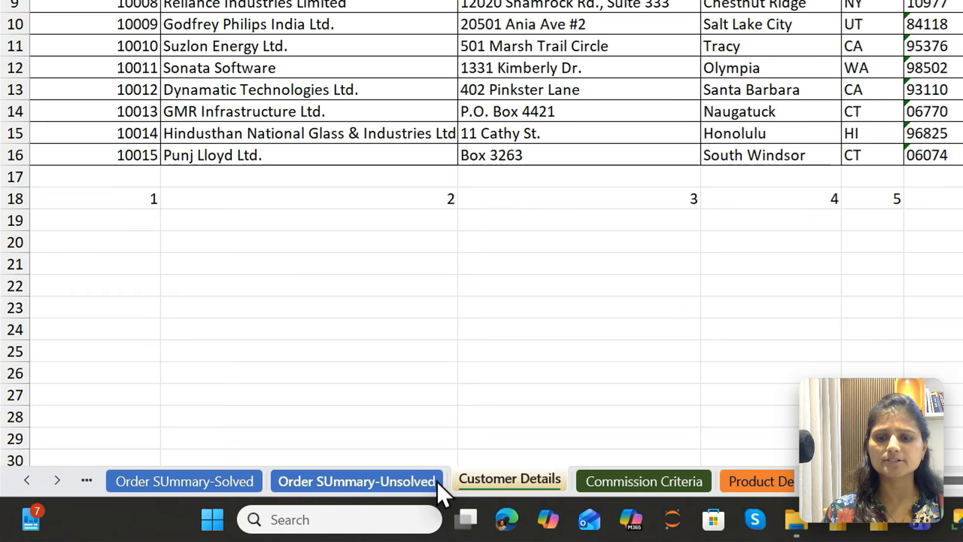
pyautogui.click(406, 480)
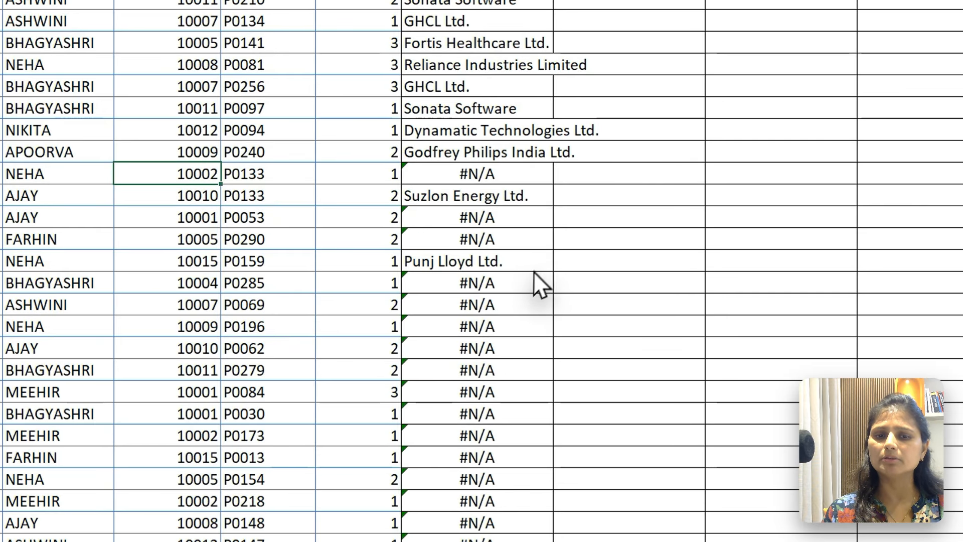
# Examine the filled Name formulas down to the end of column G and return to the beginning of the sheet.
pyautogui.click(510, 298)
pyautogui.press('Down')
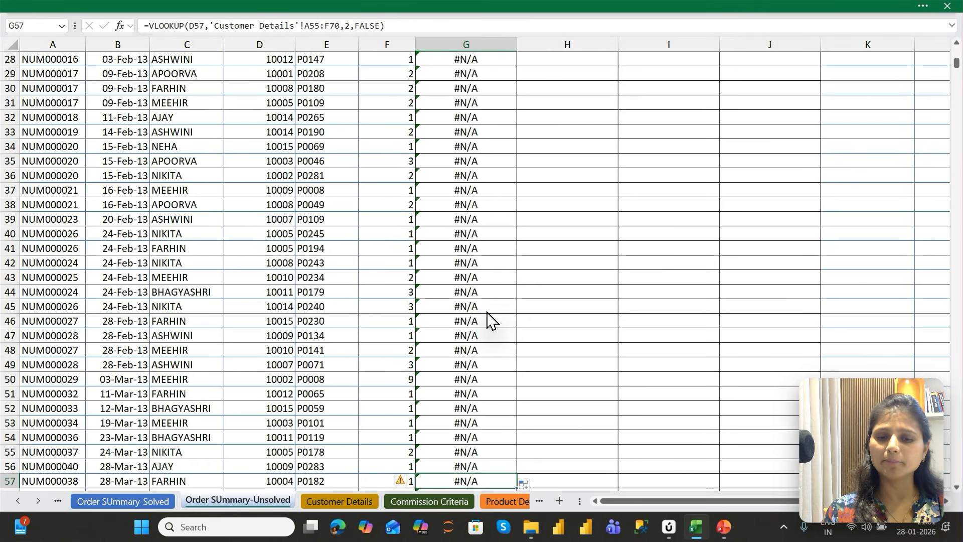
pyautogui.hotkey('ctrl', 'Down')
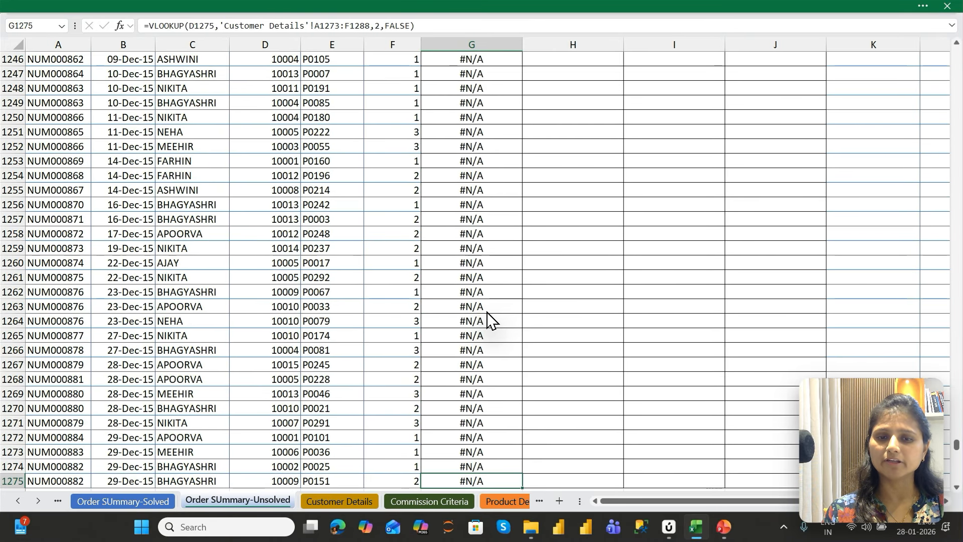
pyautogui.hotkey('ctrl', 'Up')
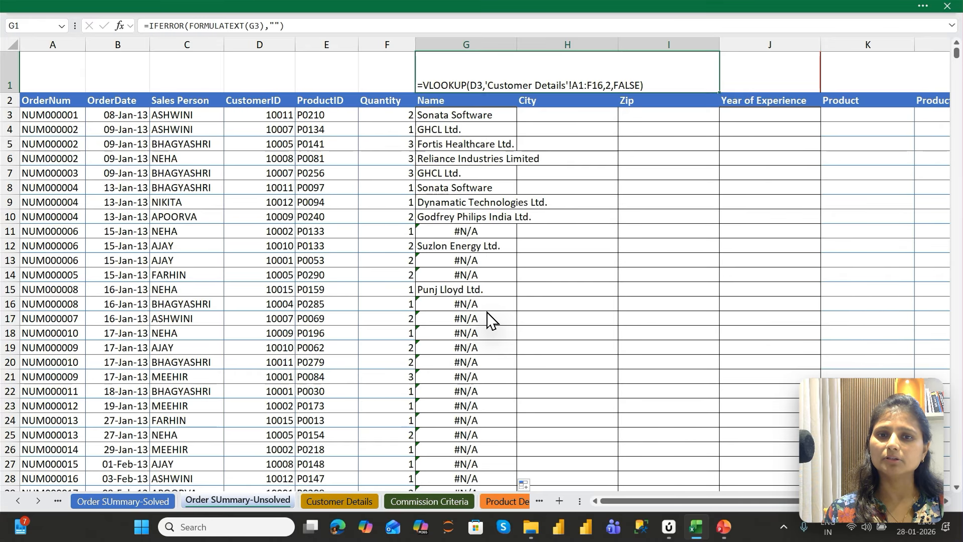
# Inspect the formulas in G3 and G4 to compare their lookup cells and table array references.
pyautogui.press('Down')
pyautogui.press('Down')
pyautogui.press('F2')
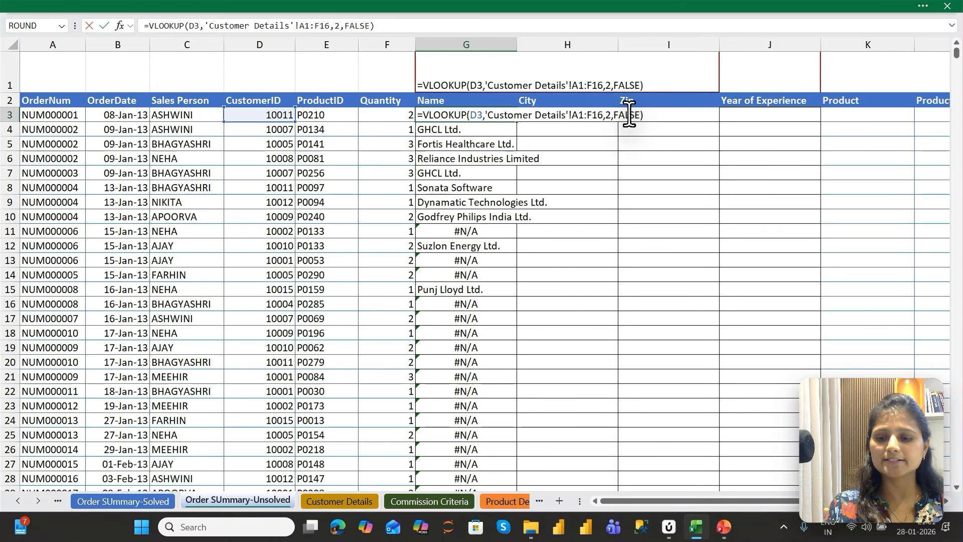
pyautogui.press('Return')
pyautogui.press('F2')
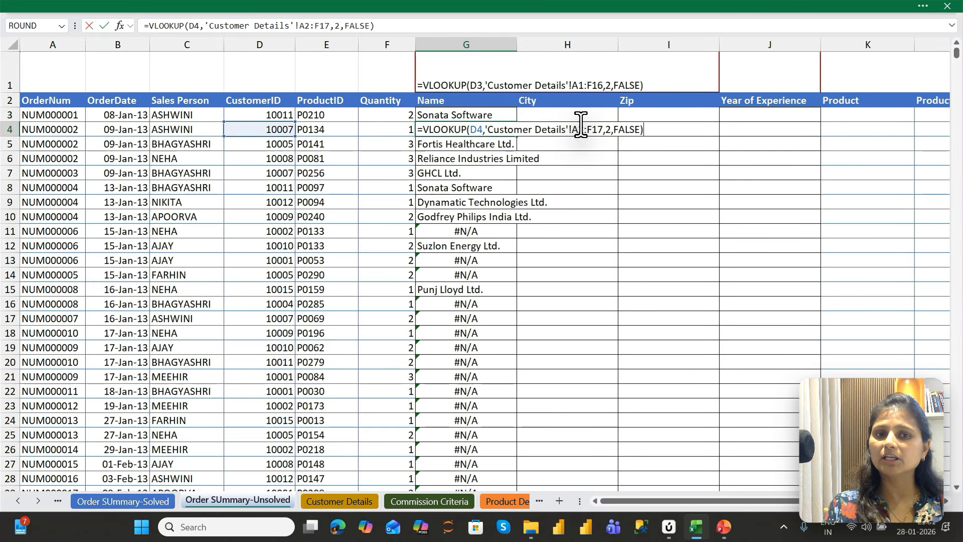
# Inspect the Name formulas in G5 to G7 to compare how their table array references shift row by row.
pyautogui.press('Return')
pyautogui.press('F2')
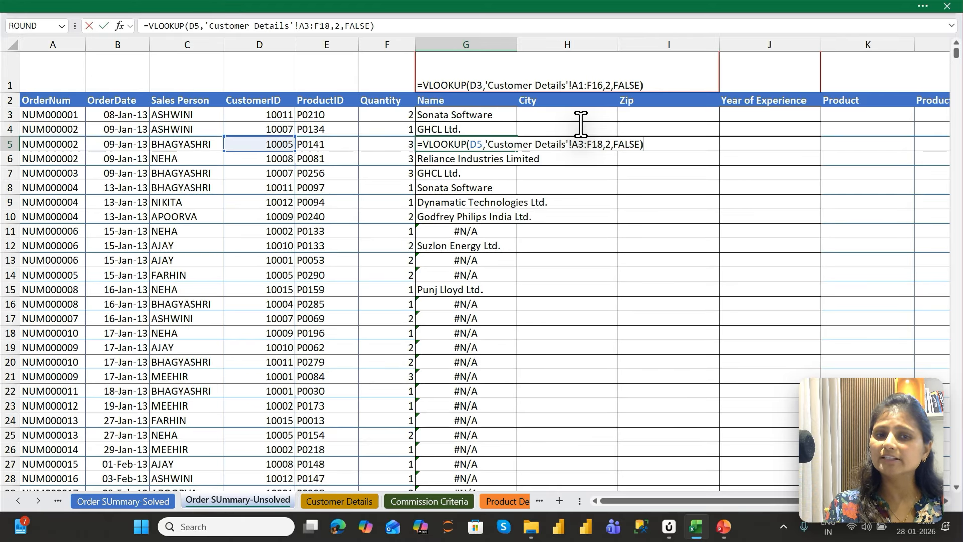
pyautogui.press('Return')
pyautogui.press('F2')
pyautogui.press('Return')
pyautogui.press('F2')
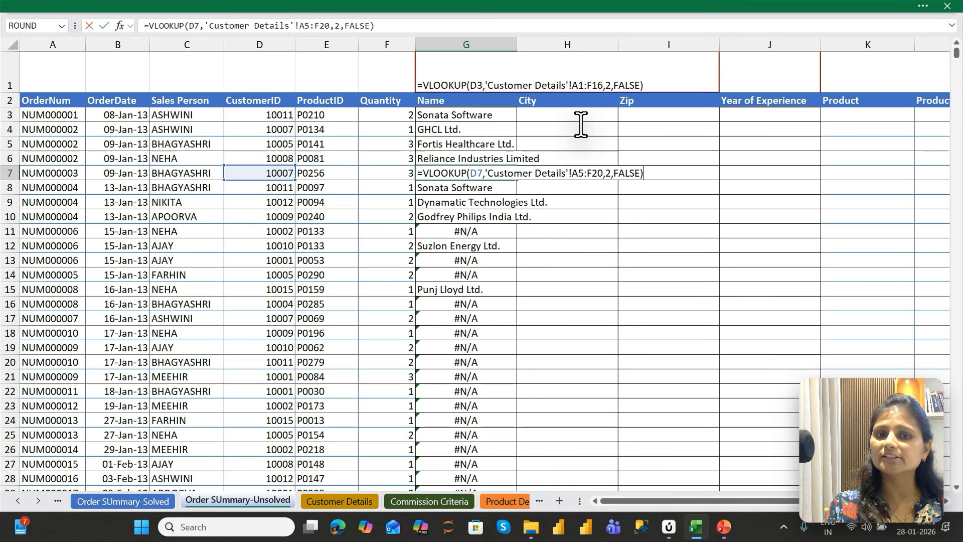
pyautogui.press('Return')
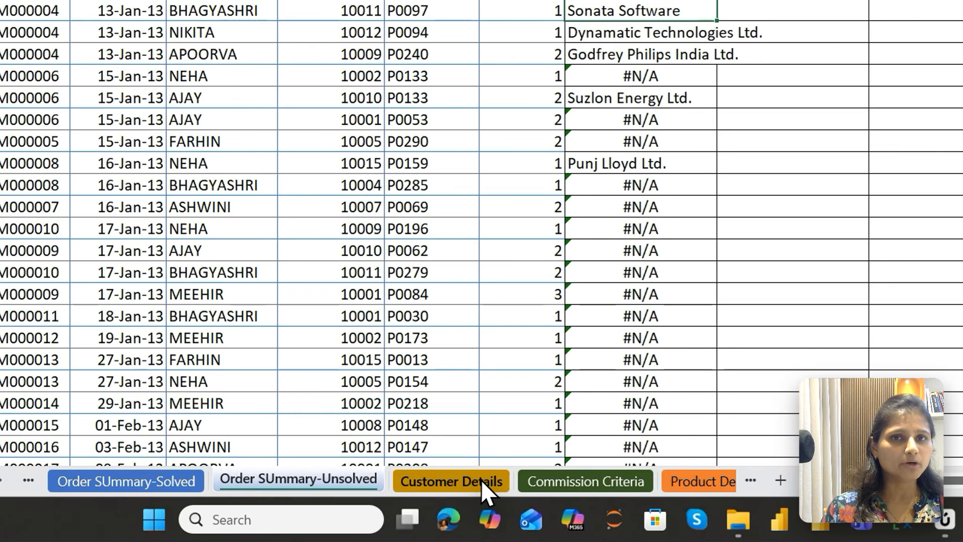
# Trace the successively shifted lookup ranges on the Customer Details sheet and return to the unsolved order summary.
pyautogui.click(353, 501)
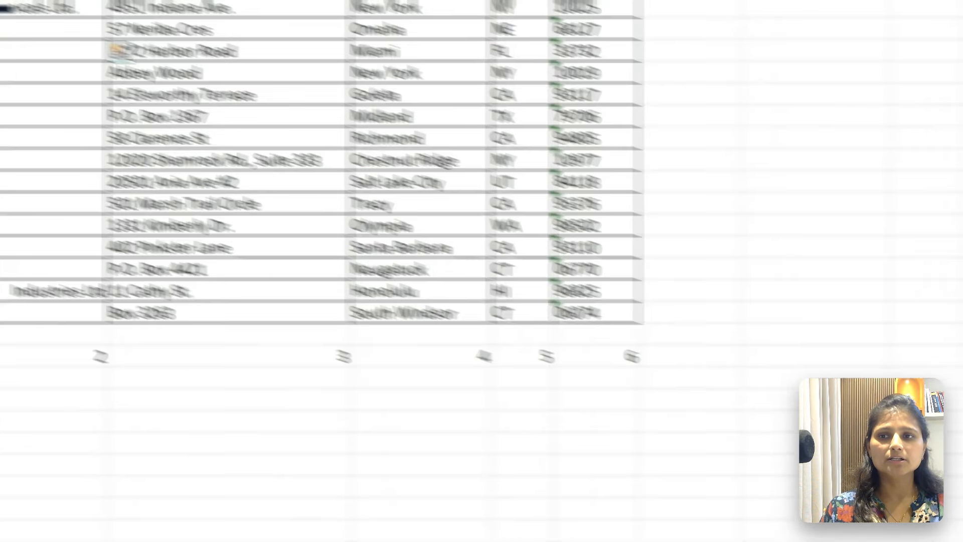
pyautogui.moveTo(103, 93); pyautogui.dragTo(929, 426)
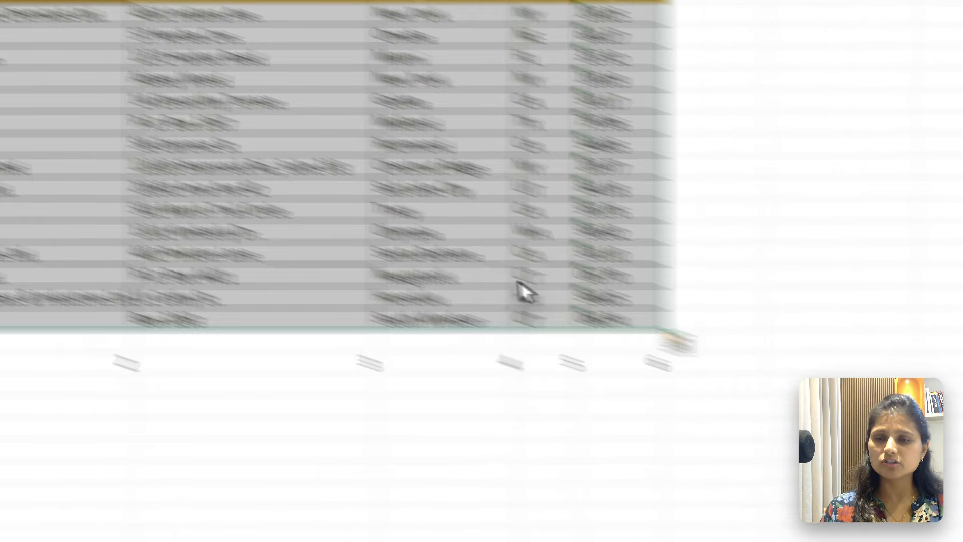
pyautogui.moveTo(92, 125); pyautogui.dragTo(858, 417)
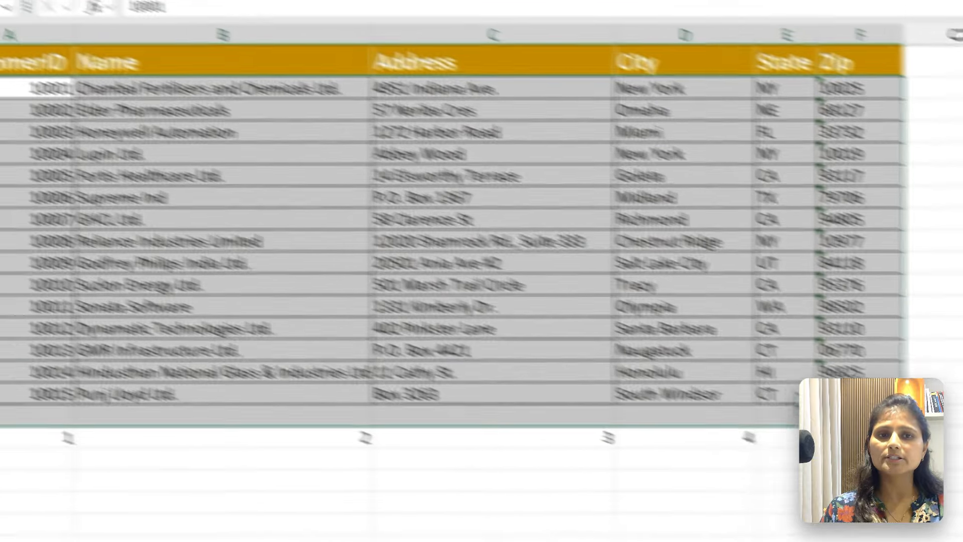
pyautogui.moveTo(47, 133); pyautogui.dragTo(856, 540)
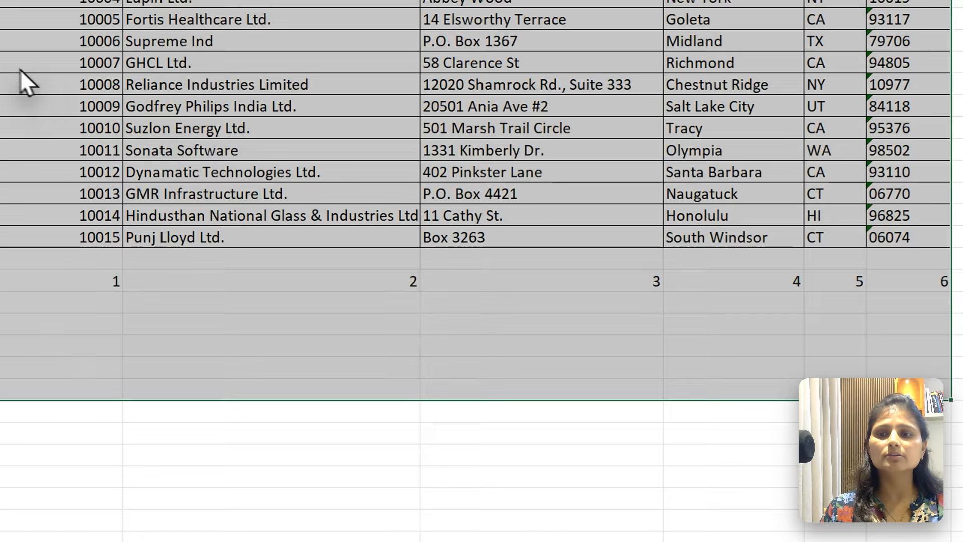
pyautogui.moveTo(20, 75); pyautogui.dragTo(934, 458)
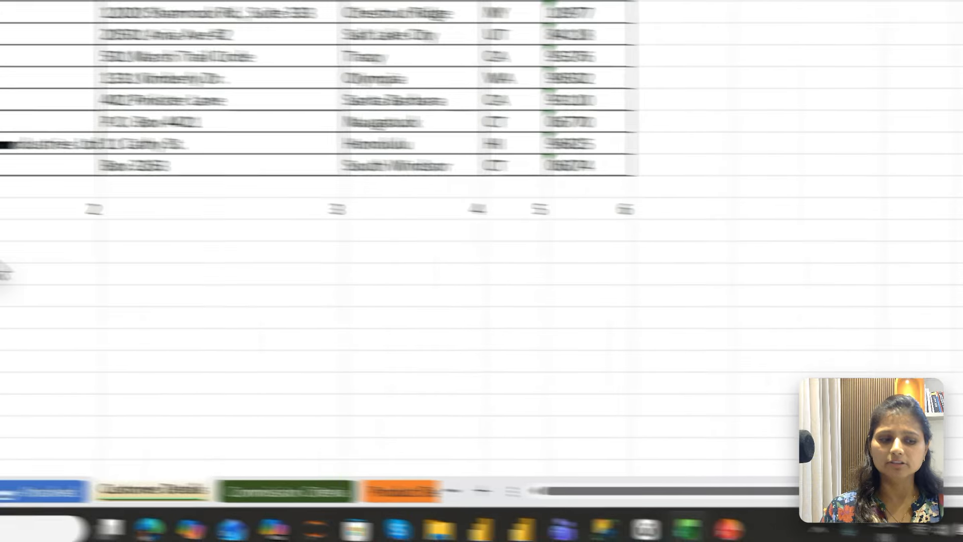
pyautogui.moveTo(8, 242); pyautogui.dragTo(873, 386)
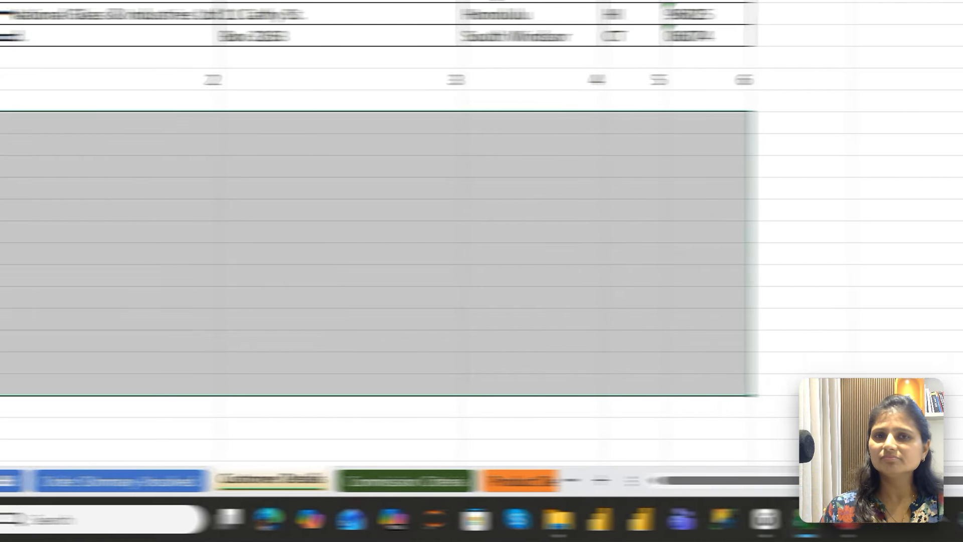
pyautogui.click(351, 481)
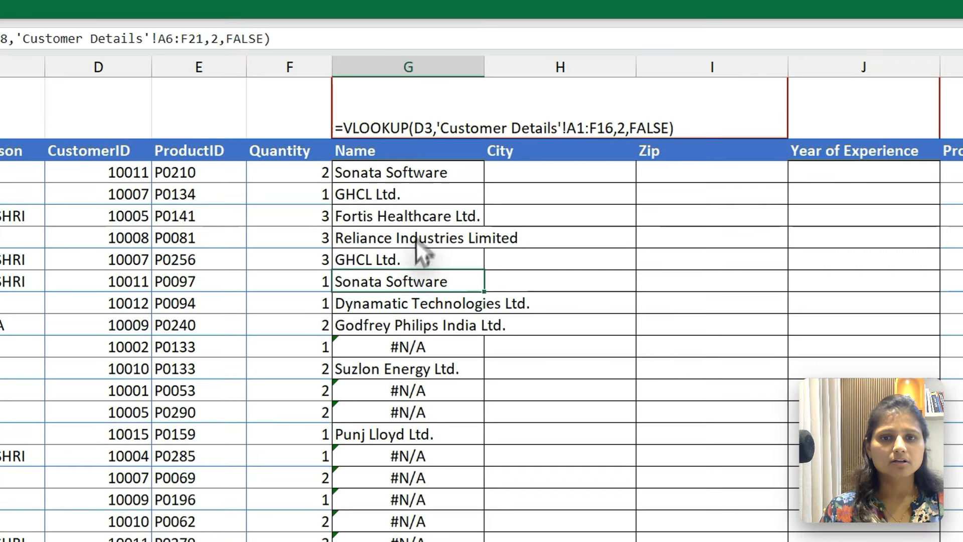
# Make the table array in the G3 Name formula absolute as 'Customer Details'!$A$1:$F$16.
pyautogui.click(399, 177)
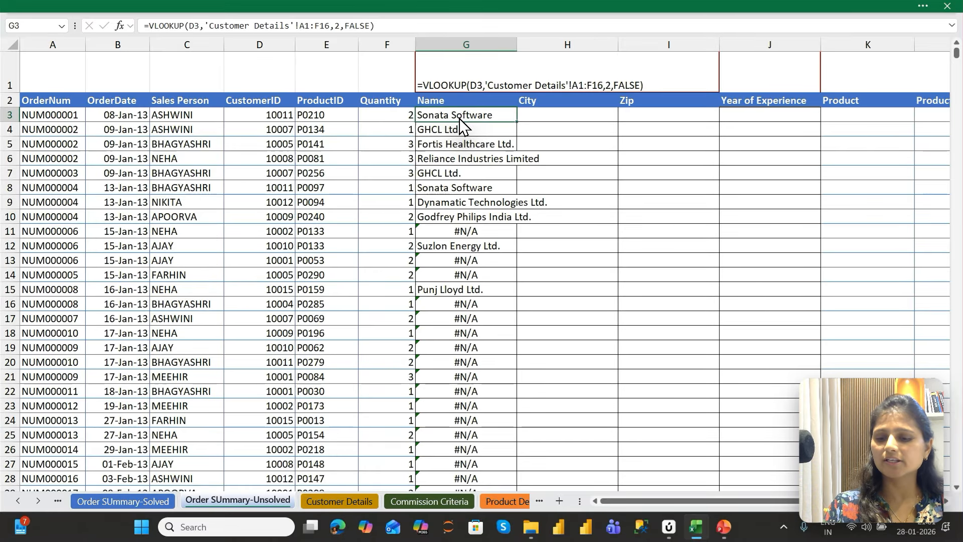
pyautogui.doubleClick(460, 118)
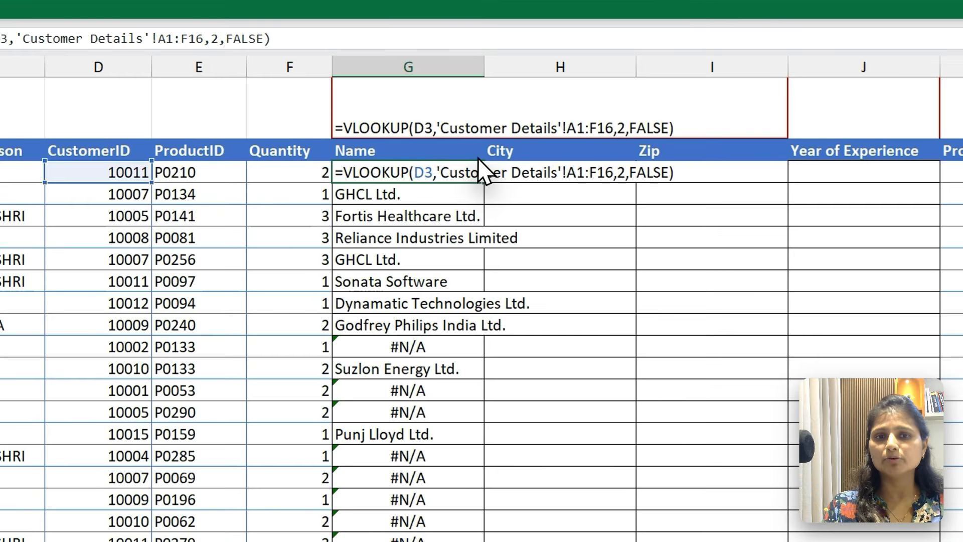
pyautogui.press('Escape')
pyautogui.doubleClick(411, 170)
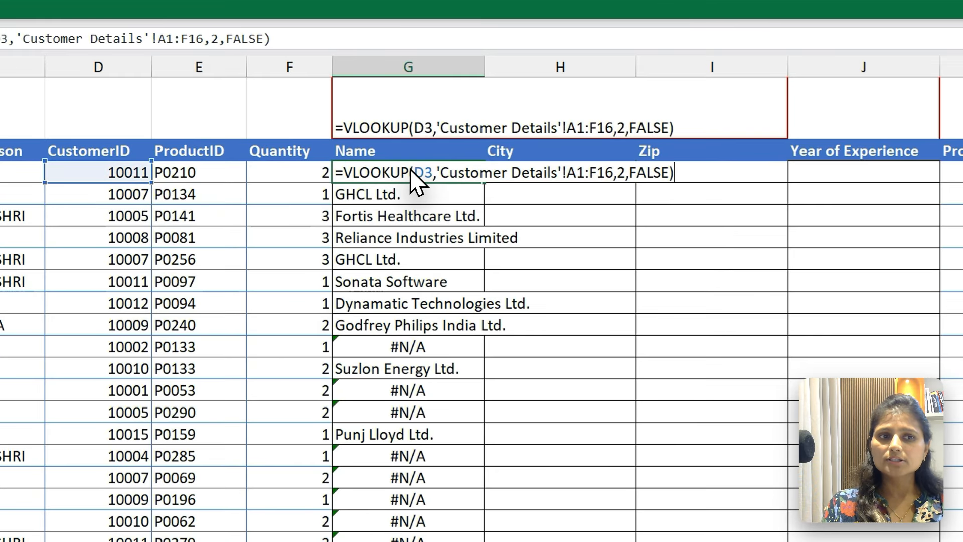
pyautogui.click(461, 173)
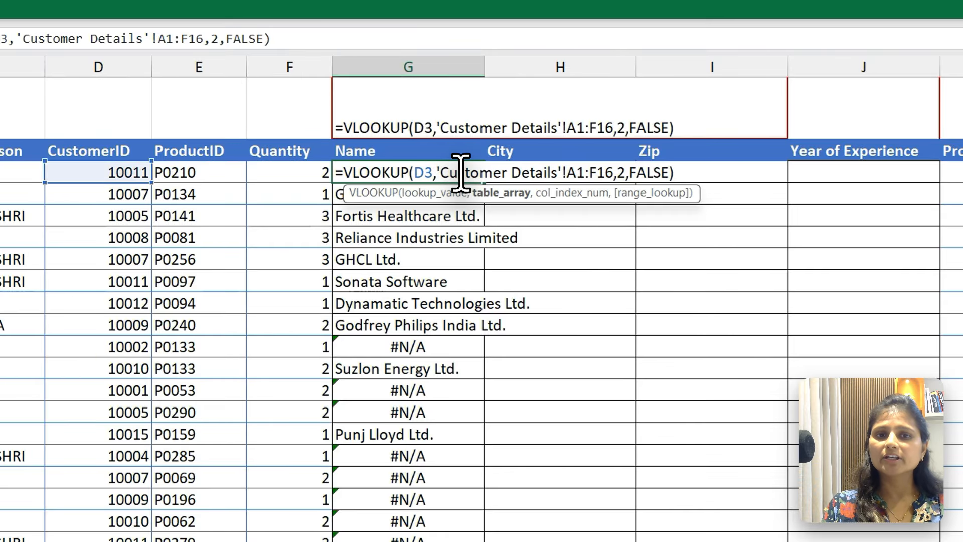
pyautogui.click(515, 192)
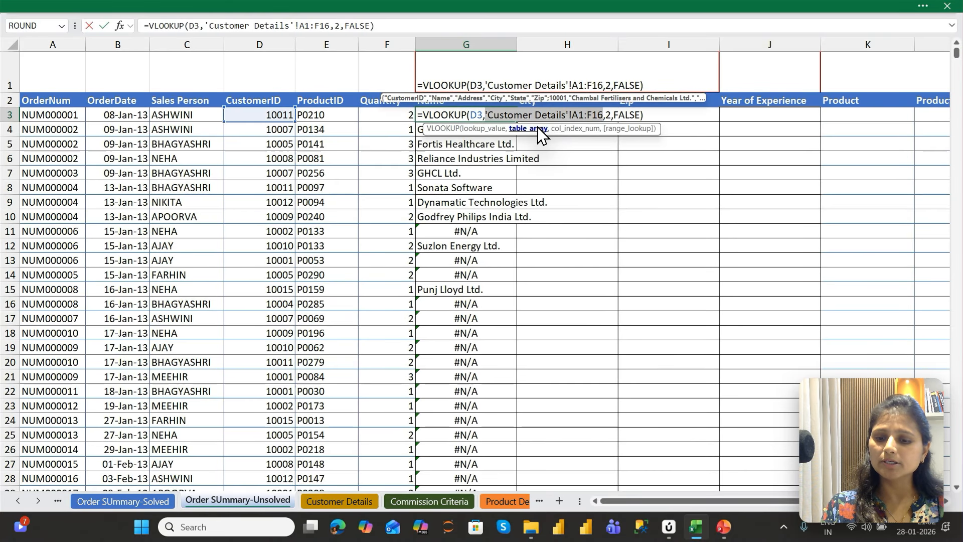
pyautogui.press('F4')
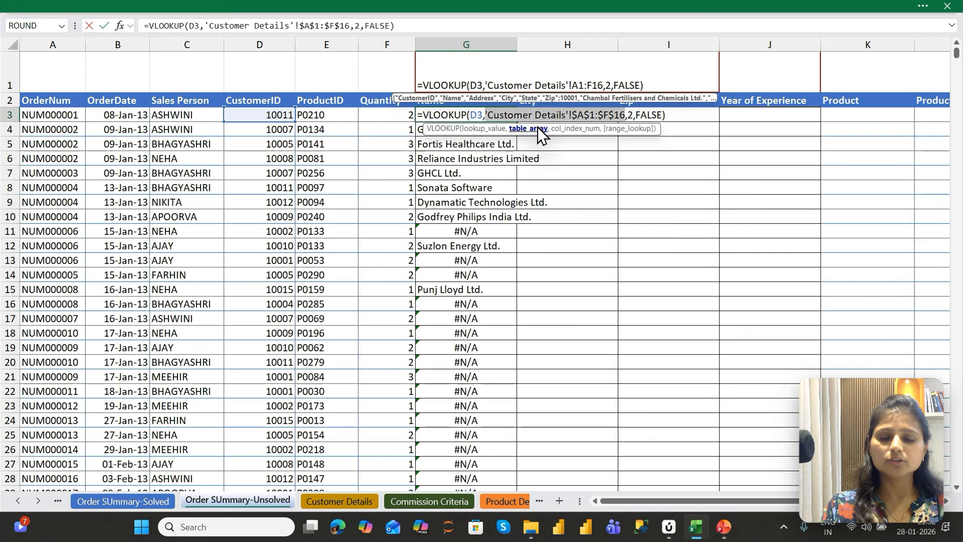
pyautogui.hotkey('ctrl', 'Return')
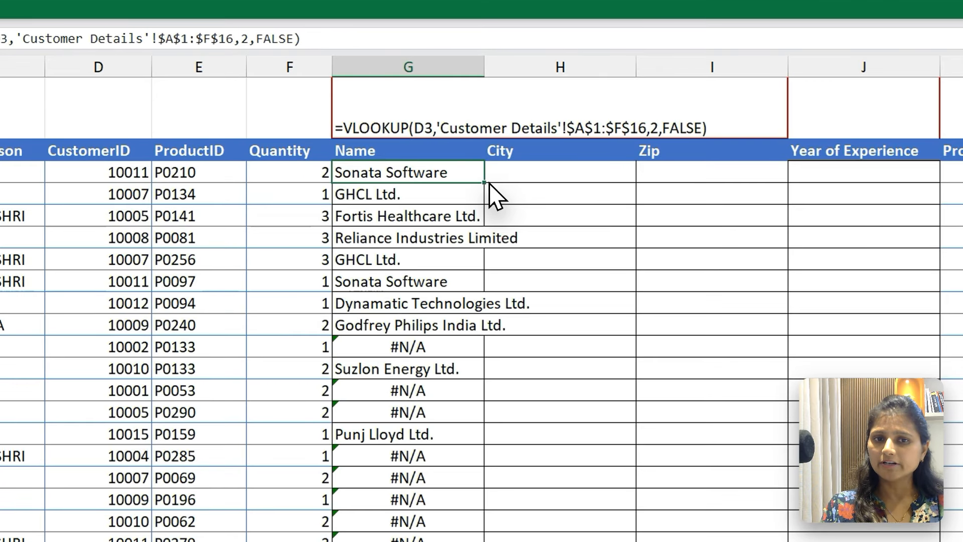
# Fill the corrected G3 formula down the Name column and fit column G's width to its contents.
pyautogui.doubleClick(517, 121)
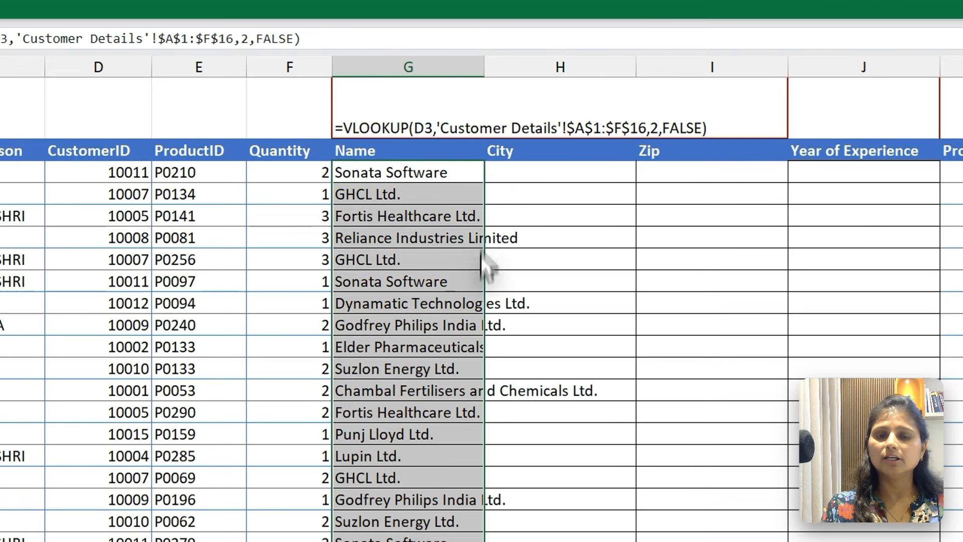
pyautogui.doubleClick(485, 67)
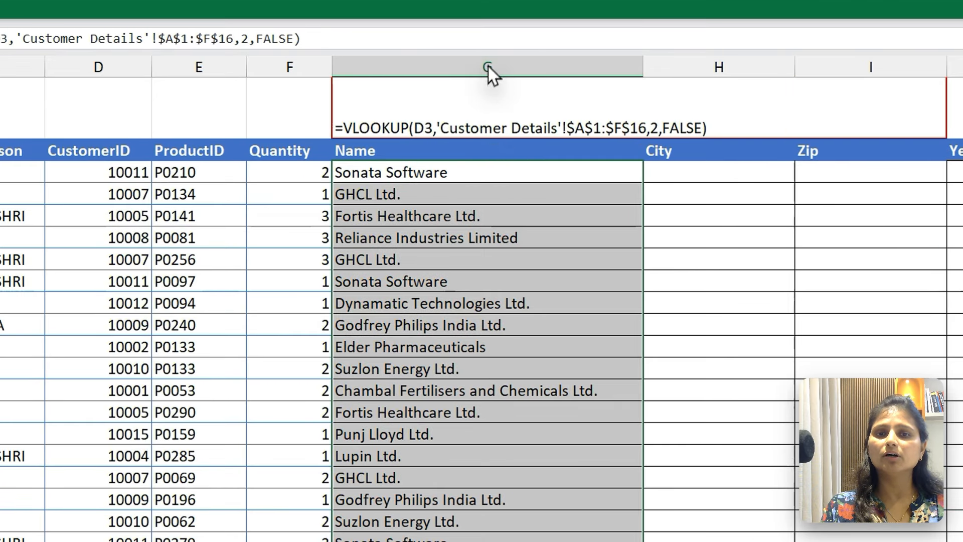
pyautogui.click(471, 171)
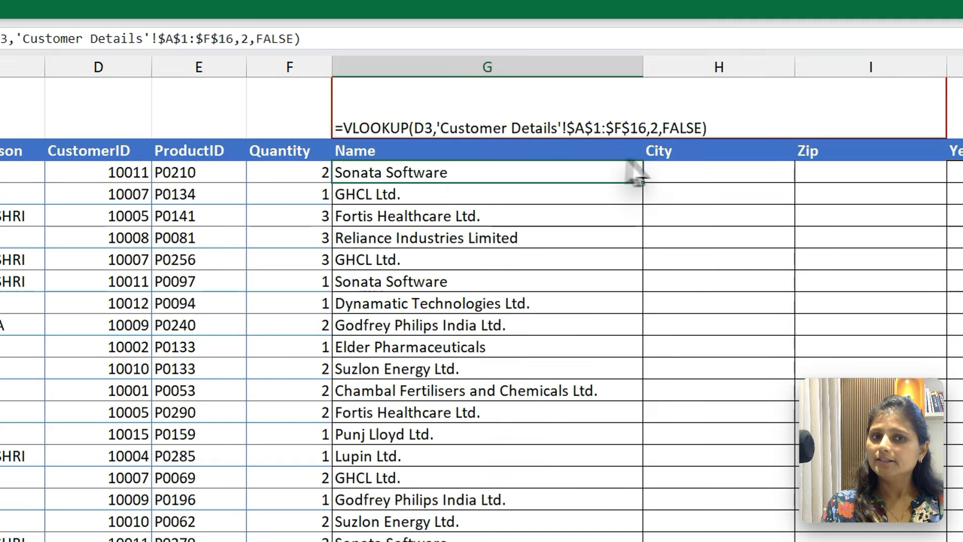
# Start a VLOOKUP formula in H3 under City with the CustomerID in D3 as the lookup value.
pyautogui.click(685, 172)
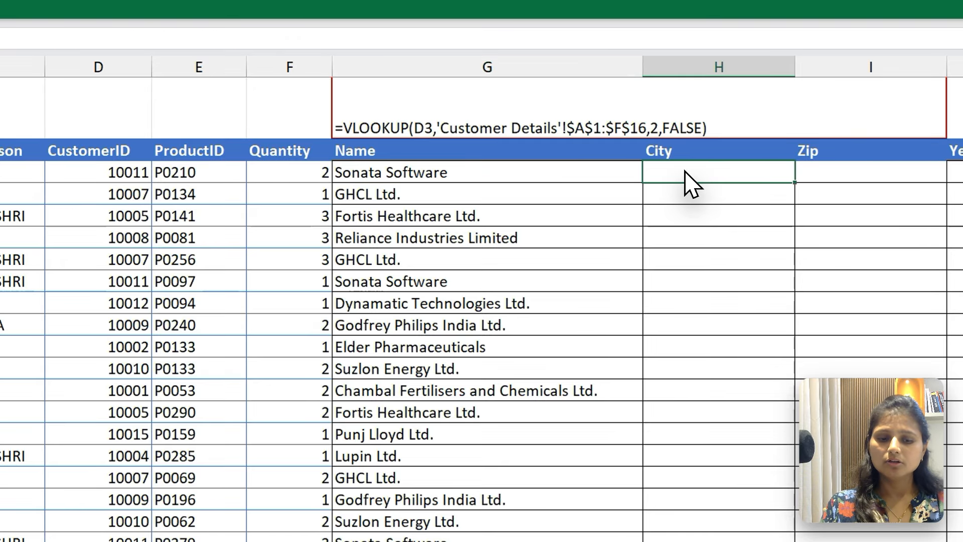
pyautogui.write('=VL')
pyautogui.press('Tab')
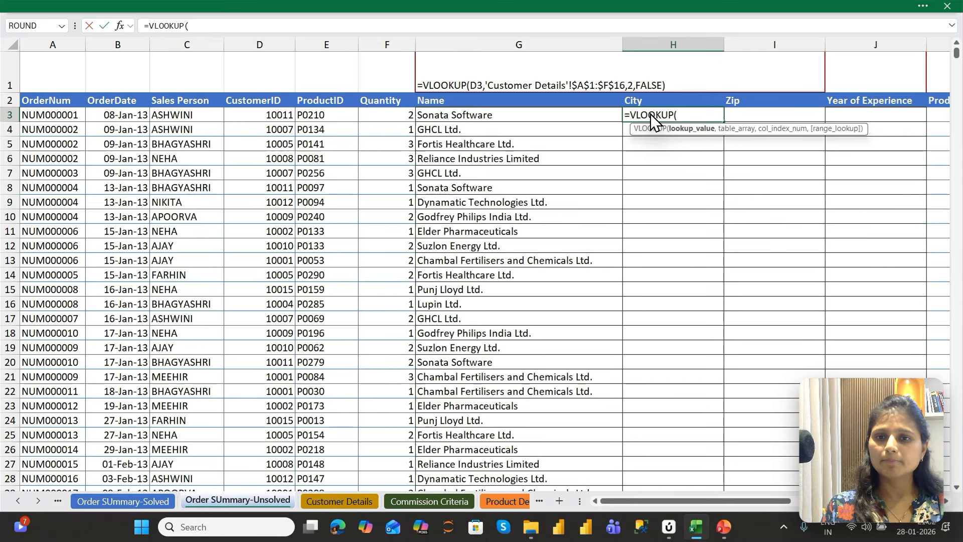
pyautogui.press('Left')
pyautogui.press('Left')
pyautogui.press('Left')
pyautogui.press('Left')
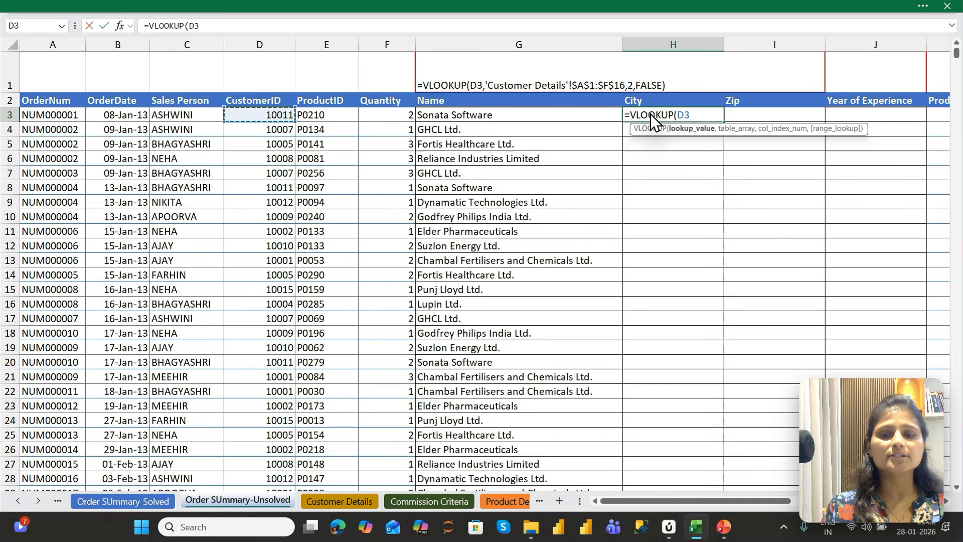
pyautogui.write(',')
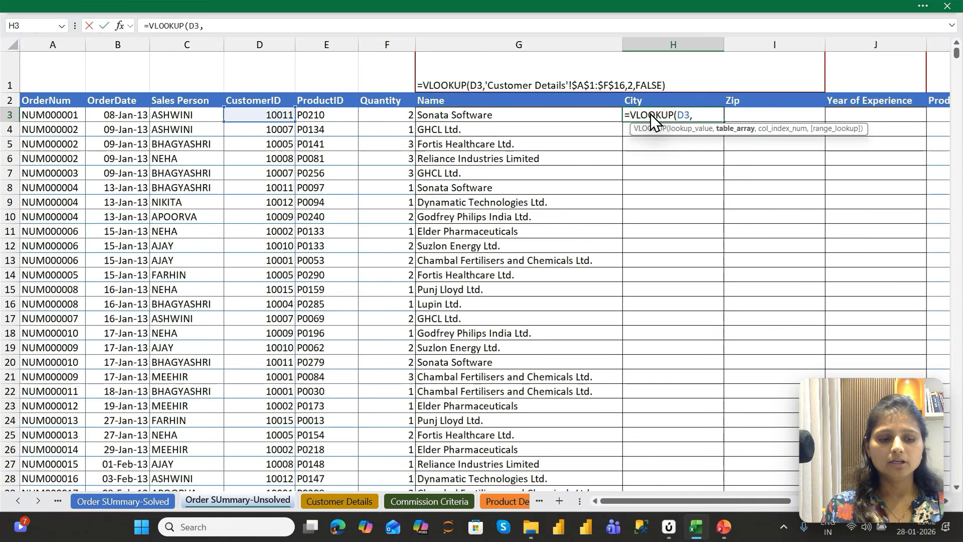
# Set the City formula's table array to the Customer Details range A1:F16, locked as $A$1:$F$16.
pyautogui.hotkey('ctrl', 'pagedown')
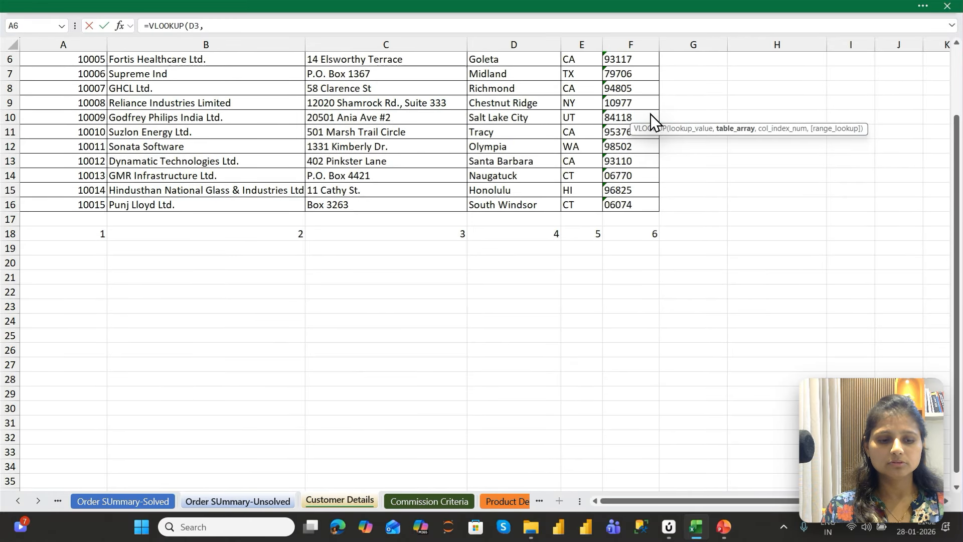
pyautogui.hotkey('ctrl', 'Home')
pyautogui.hotkey('ctrl', 'shift', 'Down')
pyautogui.hotkey('ctrl', 'shift', 'Right')
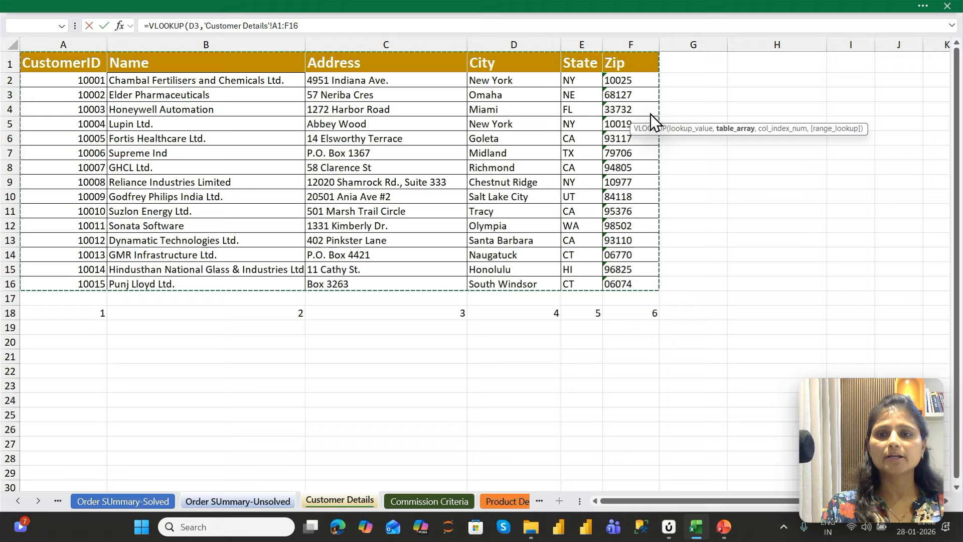
pyautogui.press('F4')
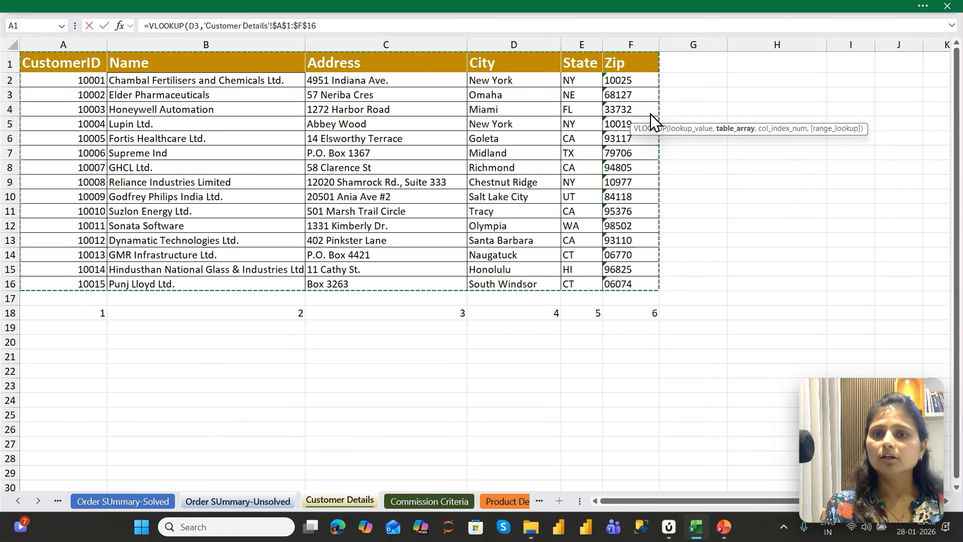
pyautogui.write(',')
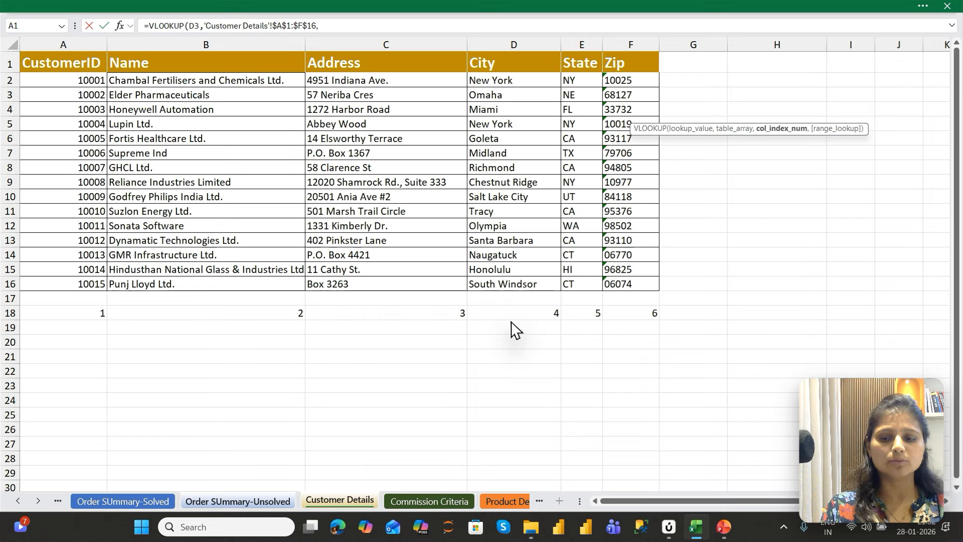
# Complete the City formula with column index 4 and match type 0, and fill it down the column.
pyautogui.write(',0')
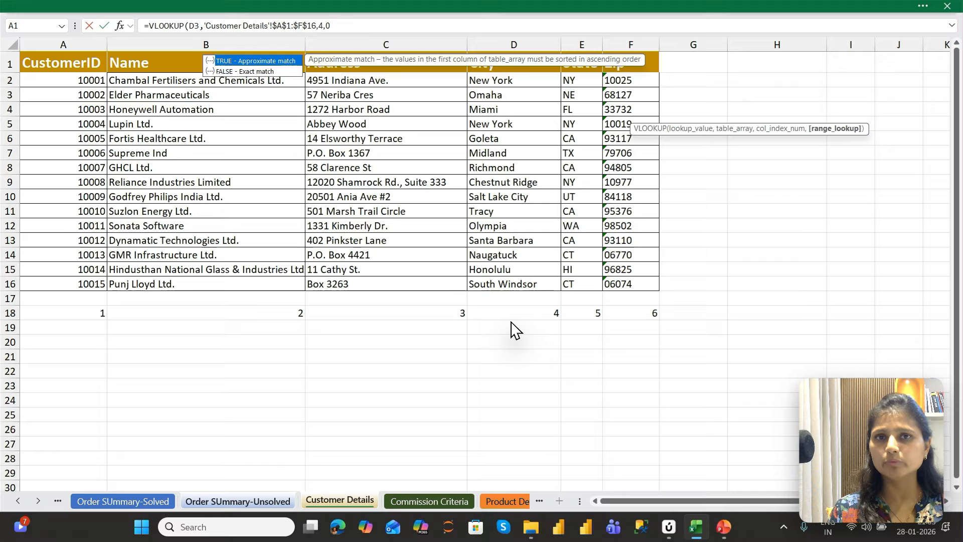
pyautogui.press('Return')
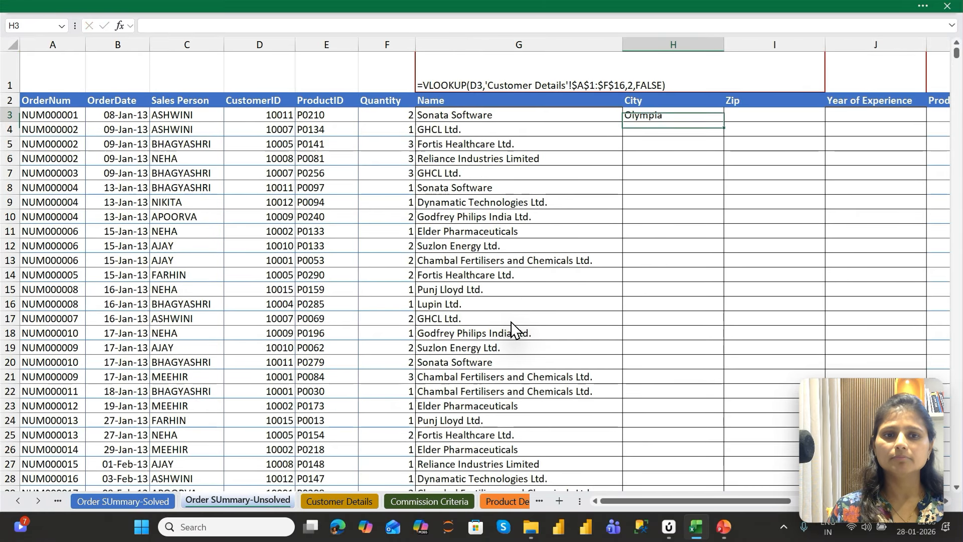
pyautogui.press('Up')
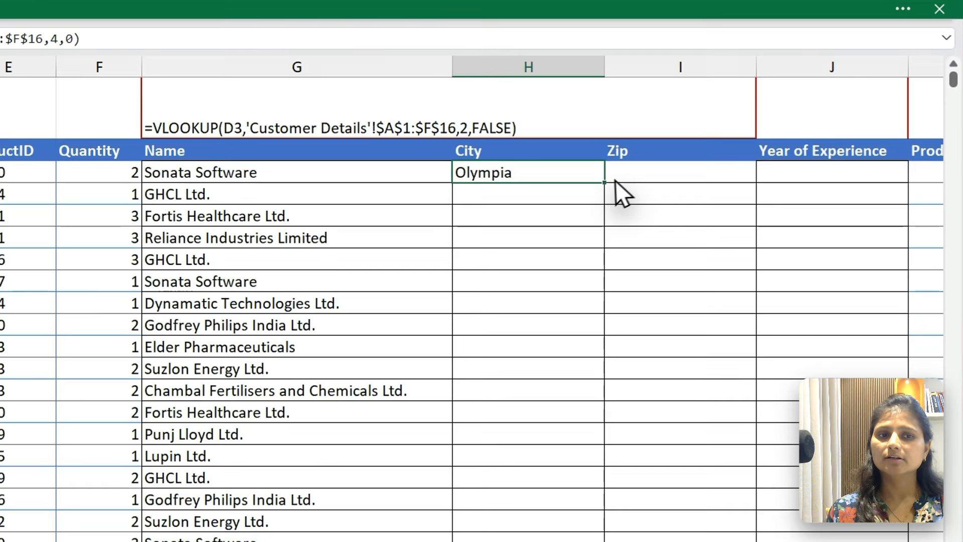
pyautogui.doubleClick(723, 120)
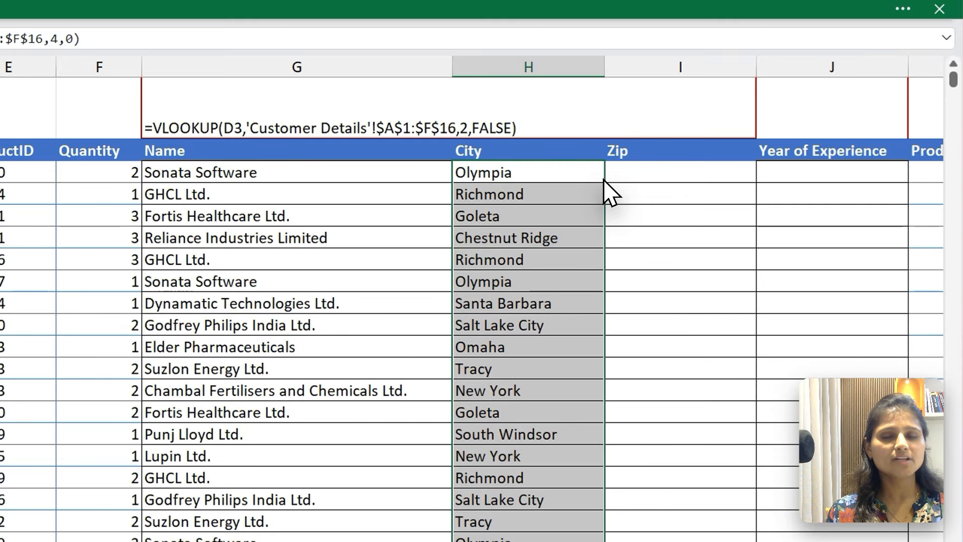
# Start a VLOOKUP formula in I3 under Zip with the whole CustomerID range D3:D1275 as the lookup value.
pyautogui.click(670, 173)
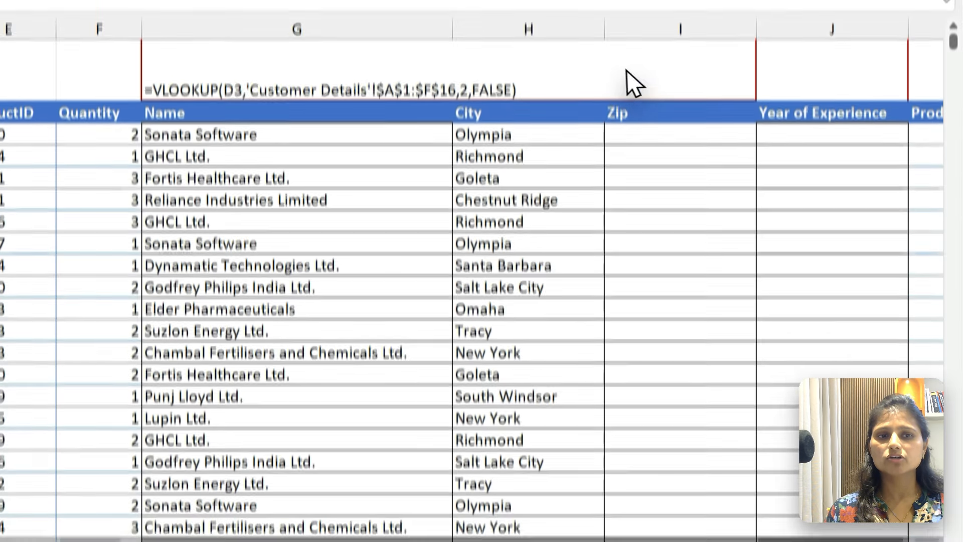
pyautogui.write('=VL')
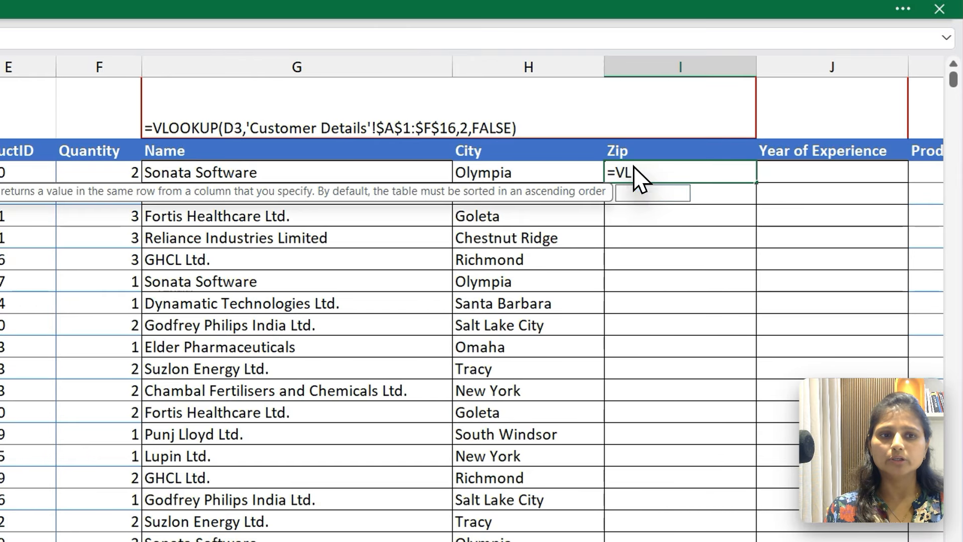
pyautogui.press('Tab')
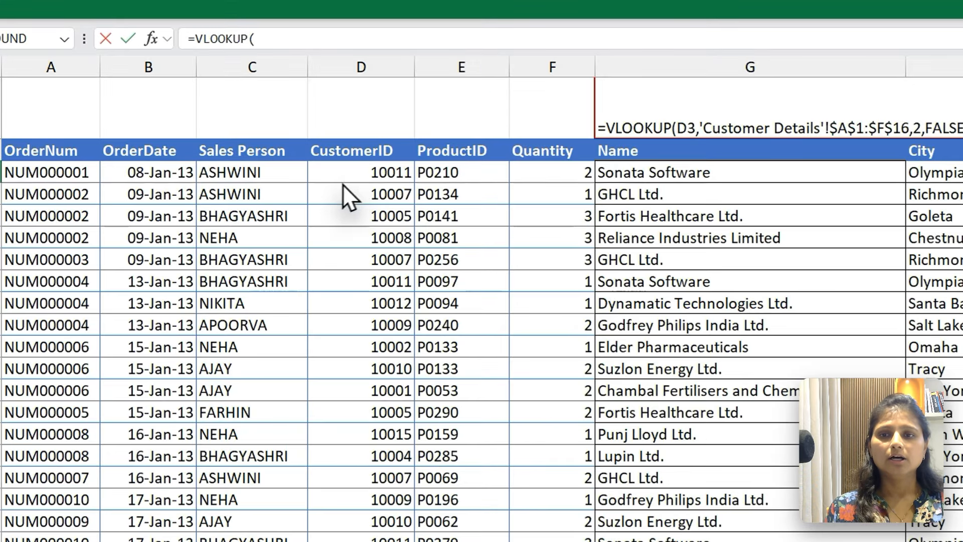
pyautogui.click(260, 114)
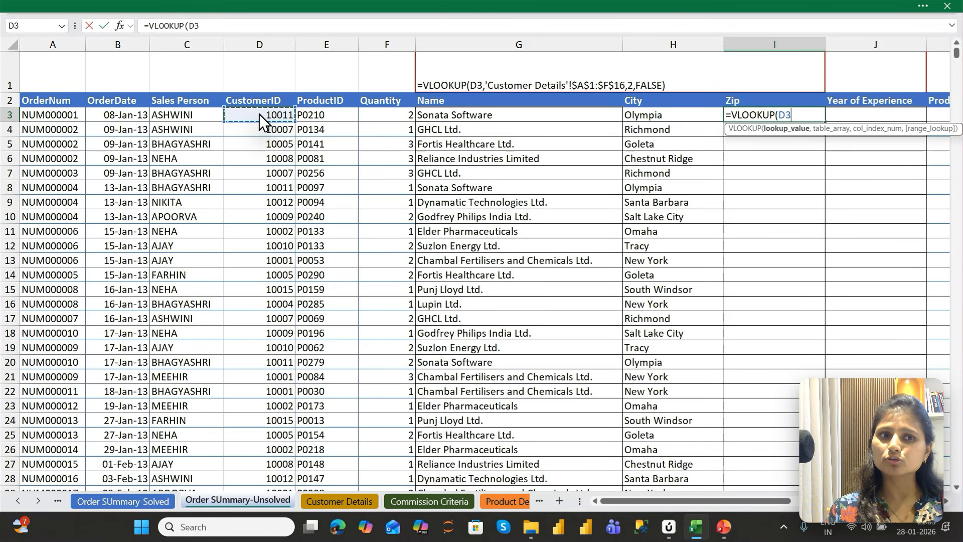
pyautogui.hotkey('ctrl', 'shift', 'Down')
pyautogui.hotkey('ctrl', 'BackSpace')
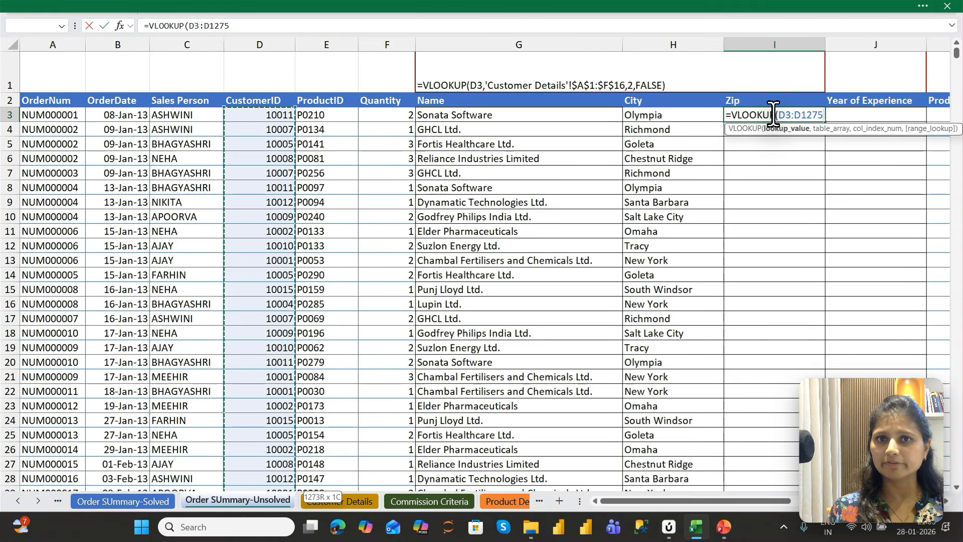
pyautogui.write(',')
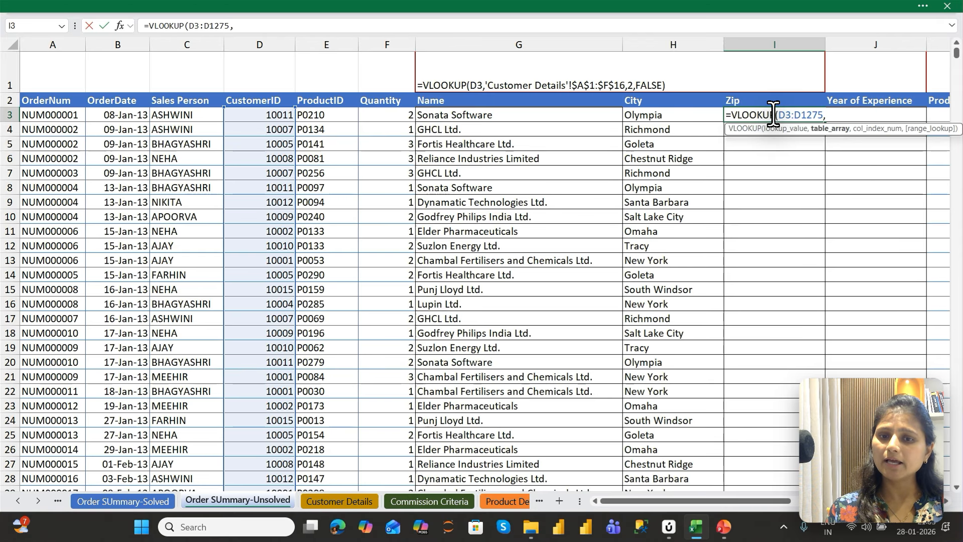
# Set the Zip formula's table array to the Customer Details range A1:F16, locked as $A$1:$F$16.
pyautogui.click(329, 495)
pyautogui.hotkey('ctrl', 'shift', 'Down')
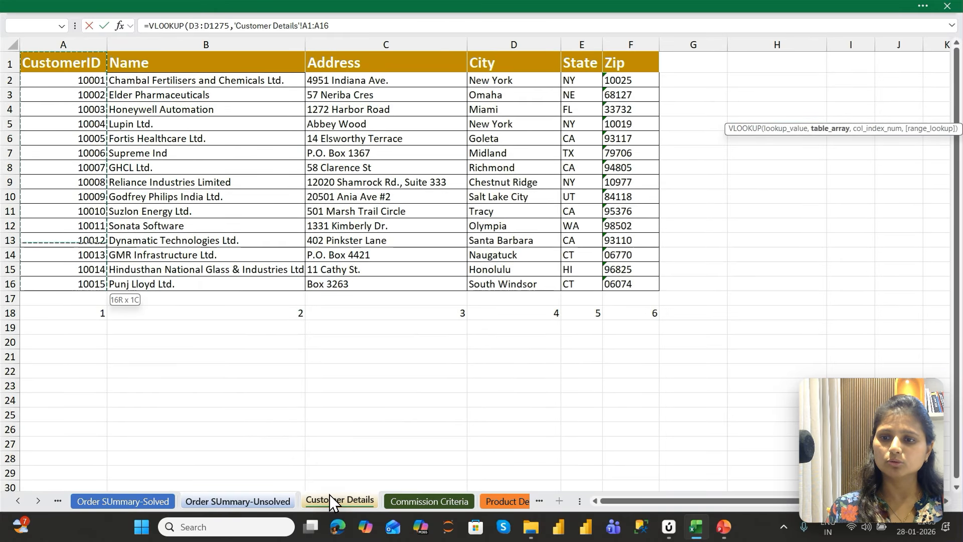
pyautogui.hotkey('ctrl', 'shift', 'Right')
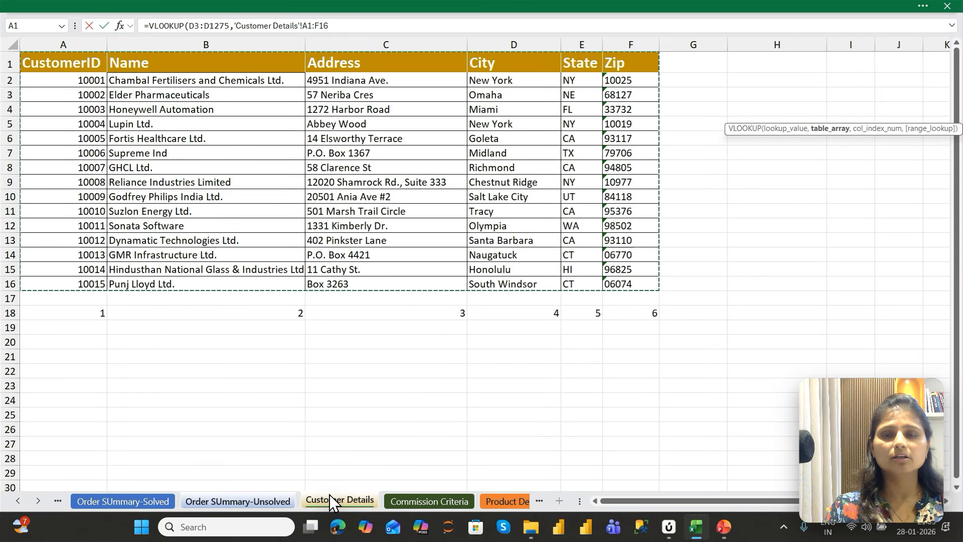
pyautogui.press('F4')
pyautogui.write(',')
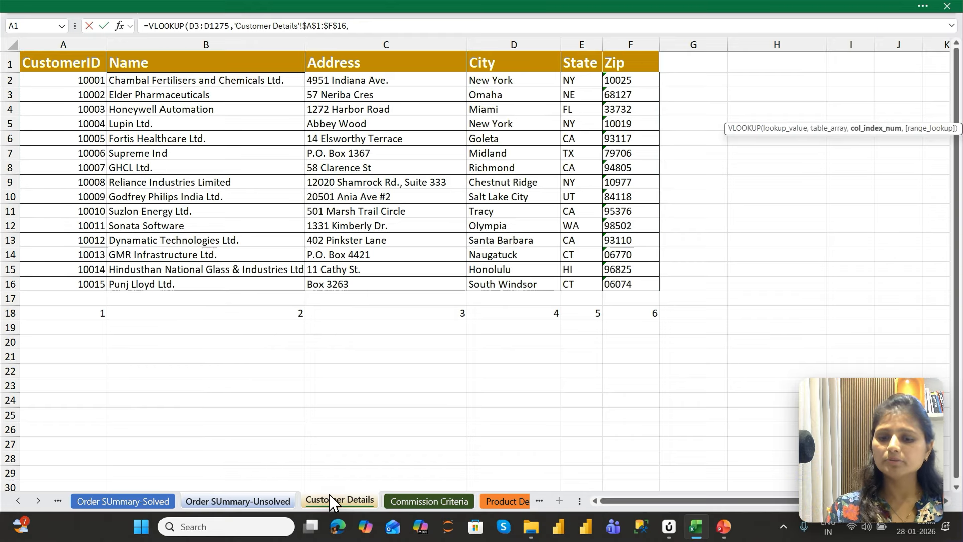
# Complete the Zip formula with column index 6 and match type 0, and enter it.
pyautogui.write('6')
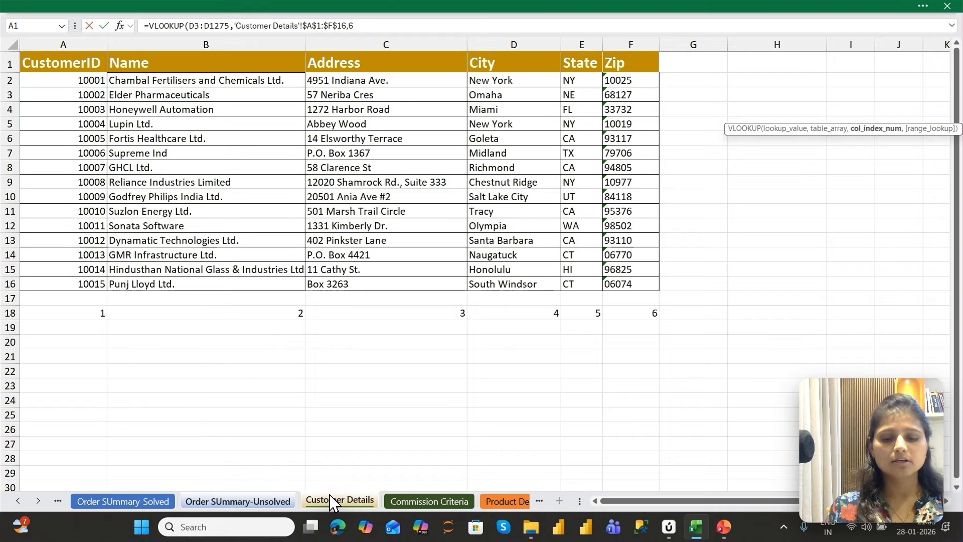
pyautogui.write(',0')
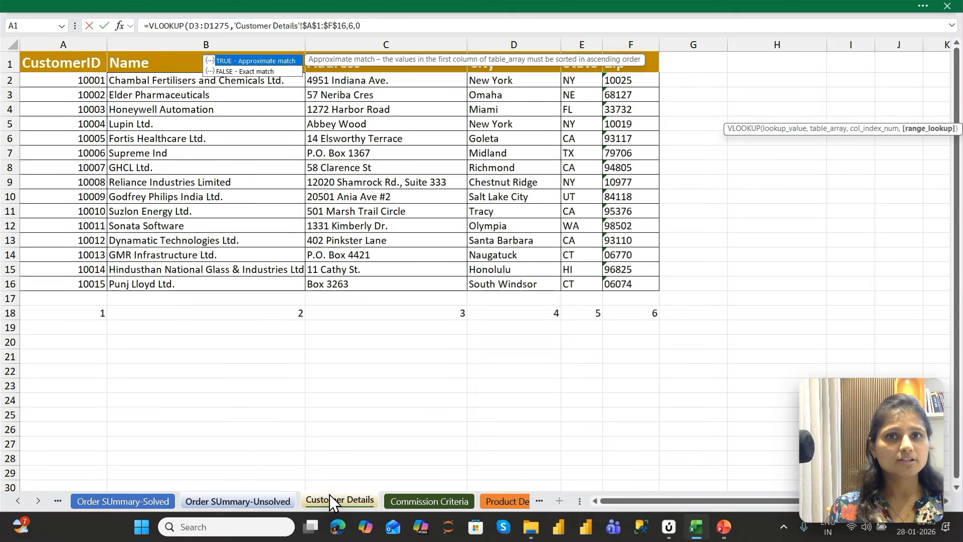
pyautogui.press('Return')
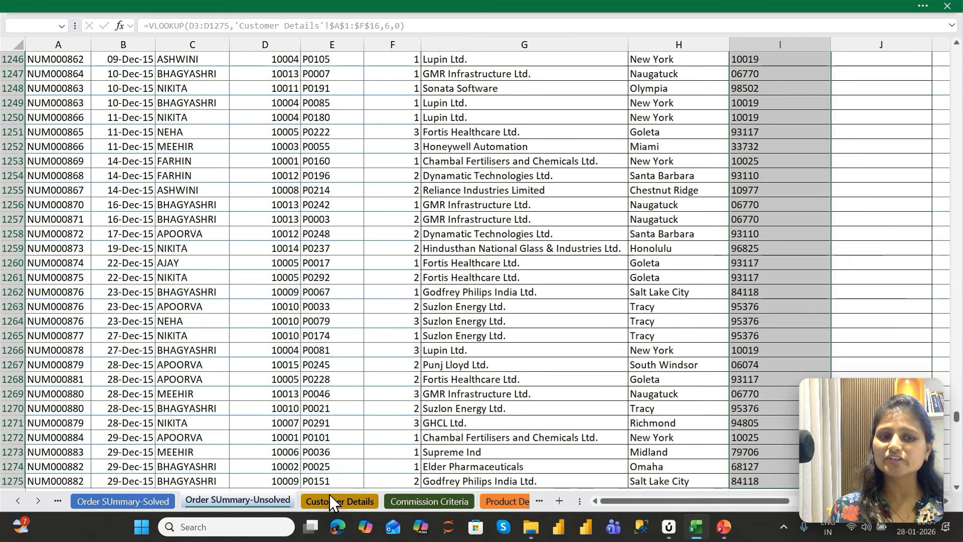
# Examine the Zip column's results and compare the formulas shown for I3, the cells below it and the City cell H3.
pyautogui.hotkey('ctrl', 'shift', 'Down')
pyautogui.hotkey('ctrl', 'Up')
pyautogui.press('Down')
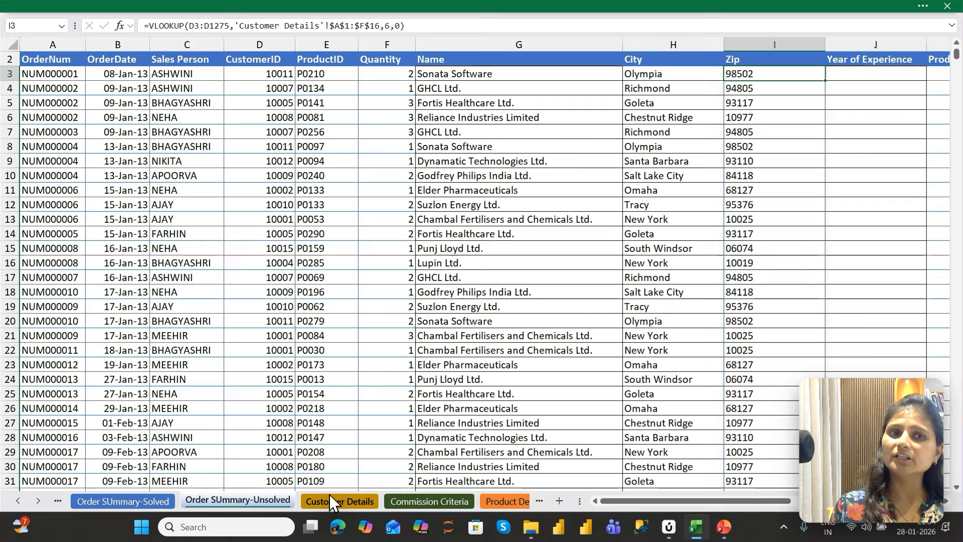
pyautogui.press('Down')
pyautogui.press('Up')
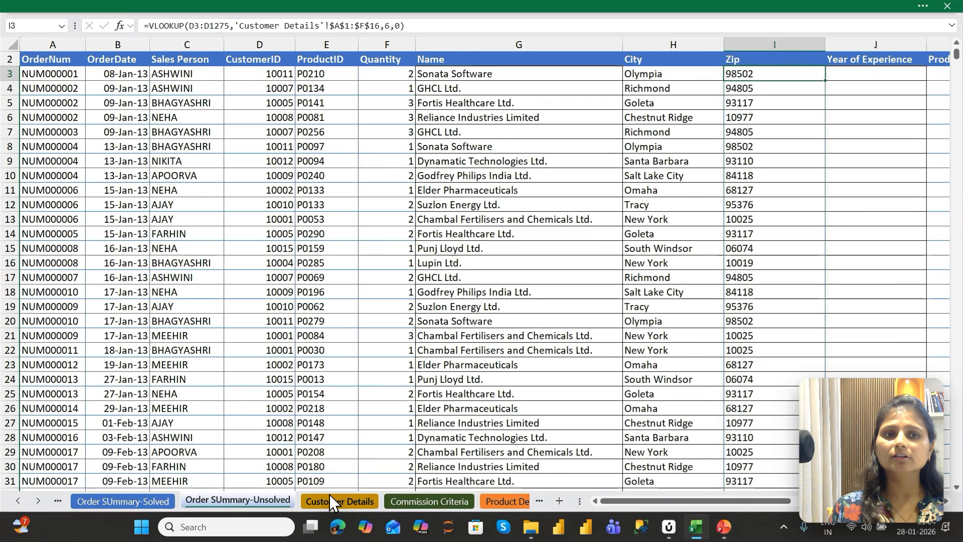
pyautogui.press('Down')
pyautogui.press('Down')
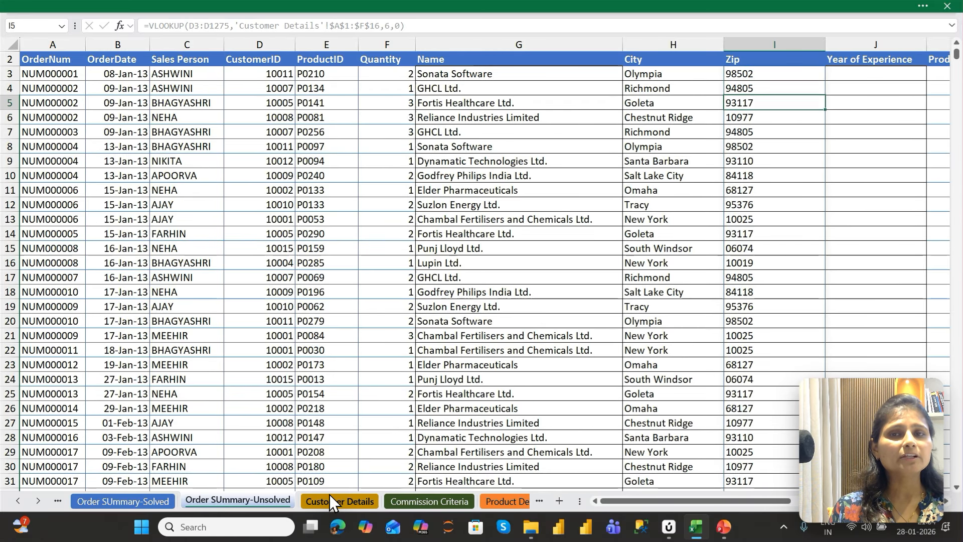
pyautogui.press('Up')
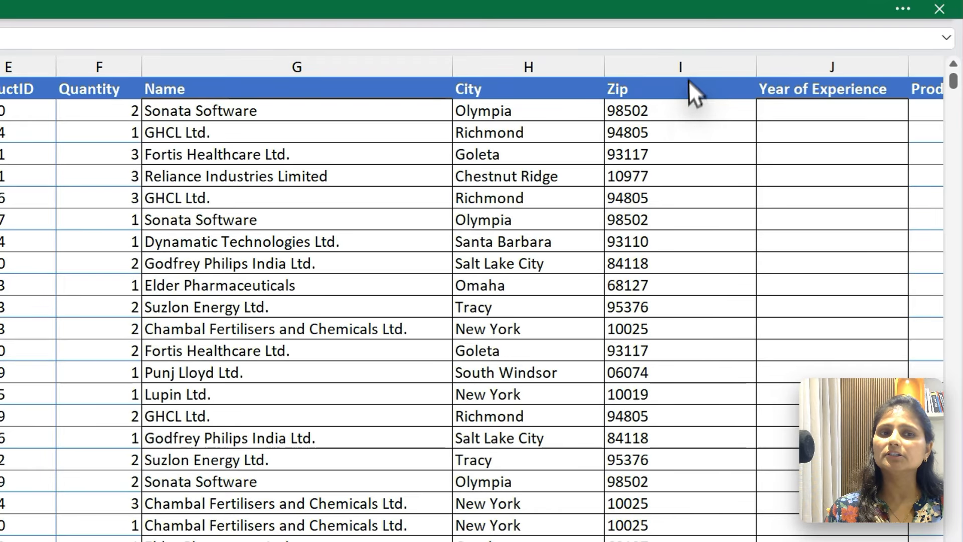
pyautogui.click(752, 62)
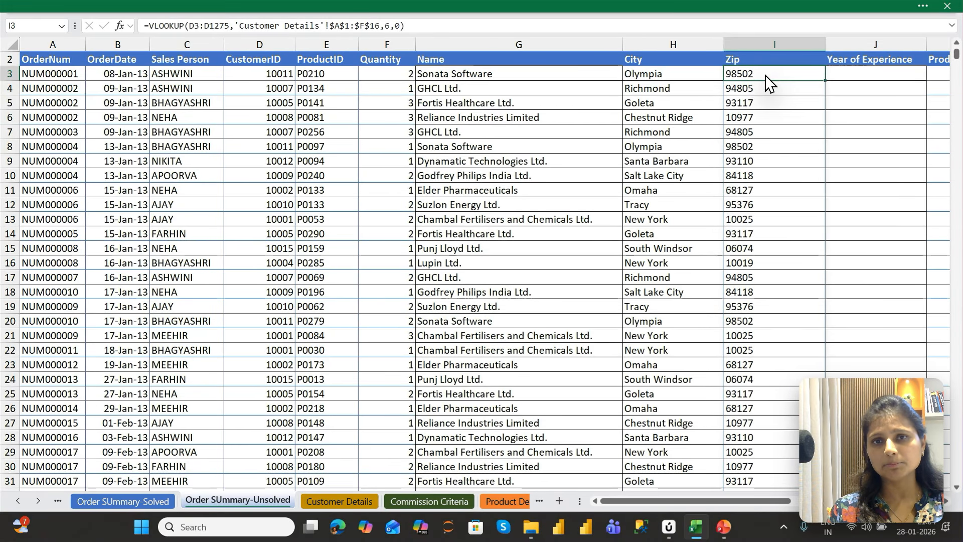
pyautogui.press('Left')
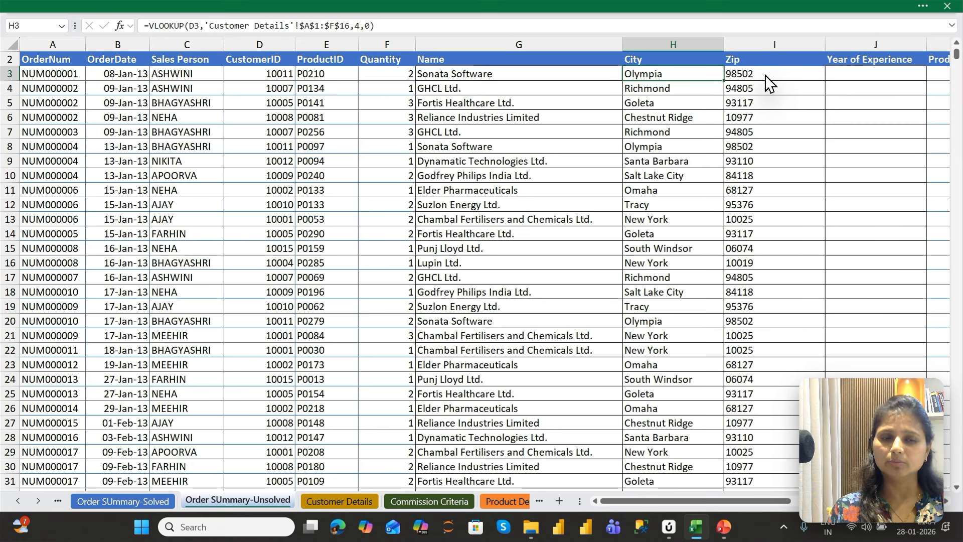
pyautogui.press('Right')
pyautogui.press('Down')
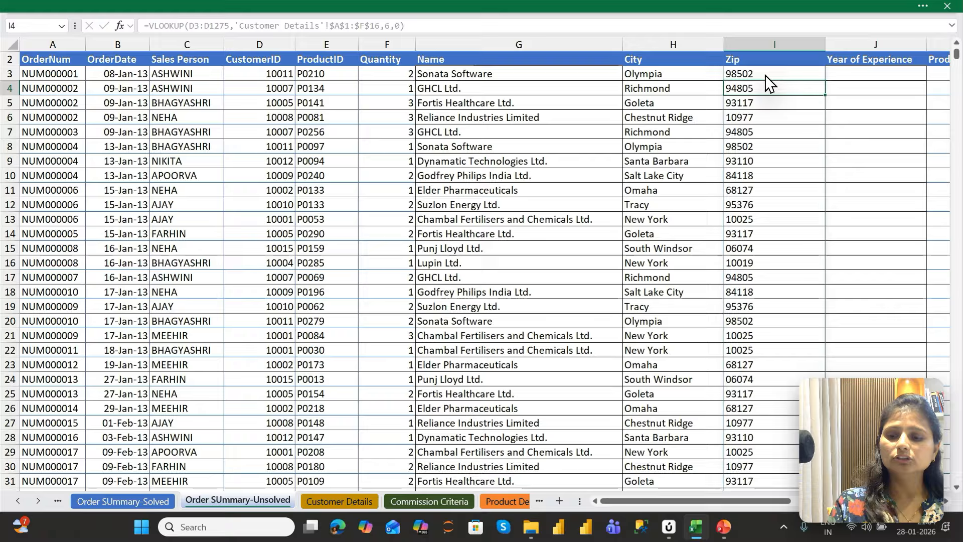
# Overwrite I4 within the Zip formula's spill range with the text dcfd, and delete that entry again.
pyautogui.press('BackSpace')
pyautogui.press('Return')
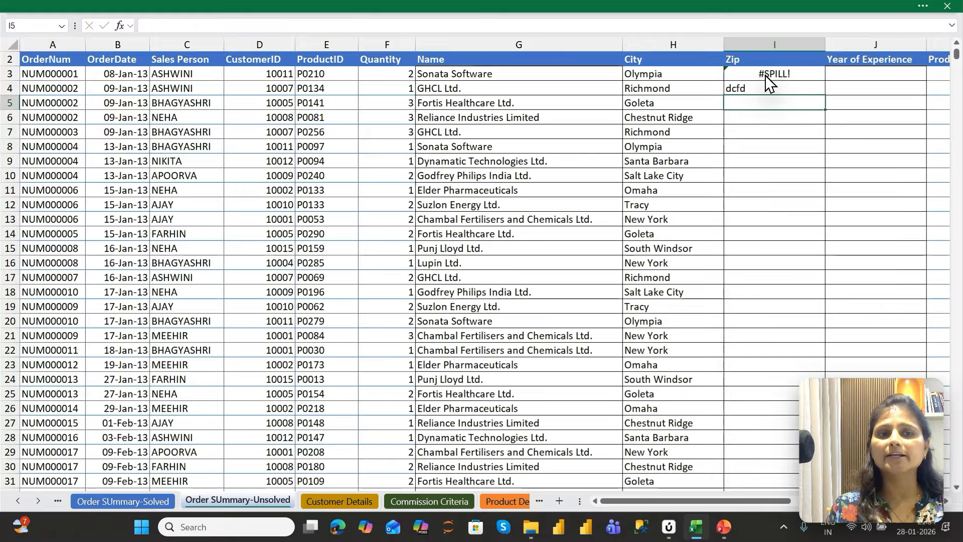
pyautogui.click(768, 86)
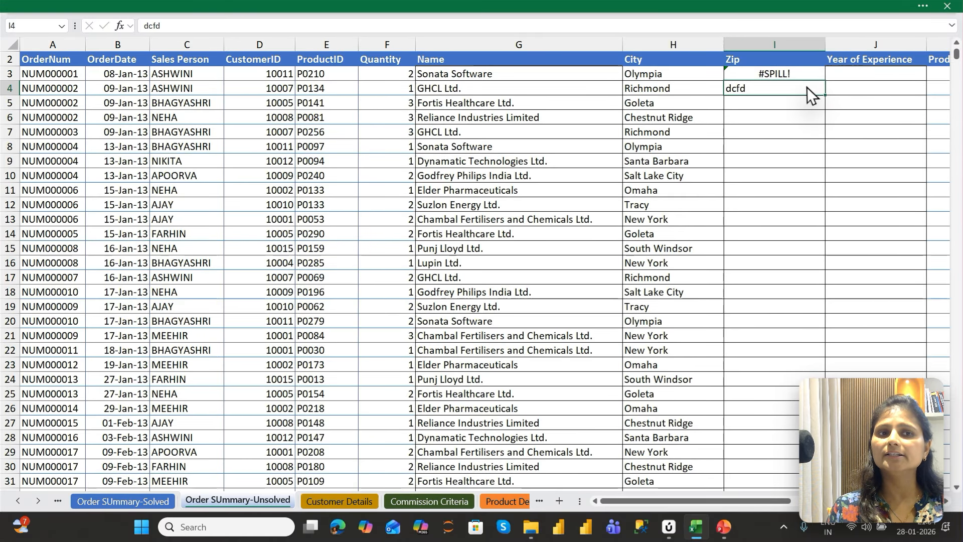
pyautogui.press('Delete')
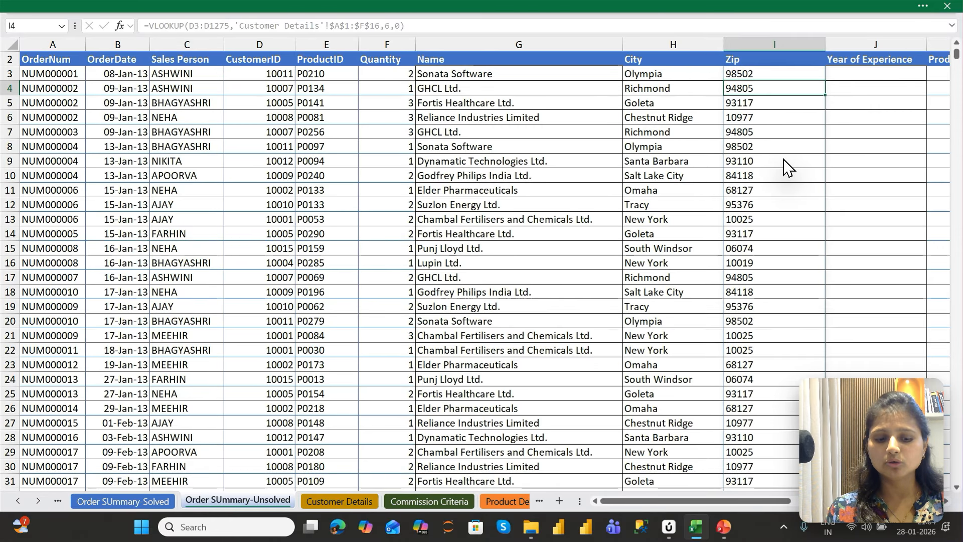
# Check the Zip results in the last rows of the order summary and return to the start of the data.
pyautogui.hotkey('ctrl', 'Down')
pyautogui.press('Up')
pyautogui.press('Up')
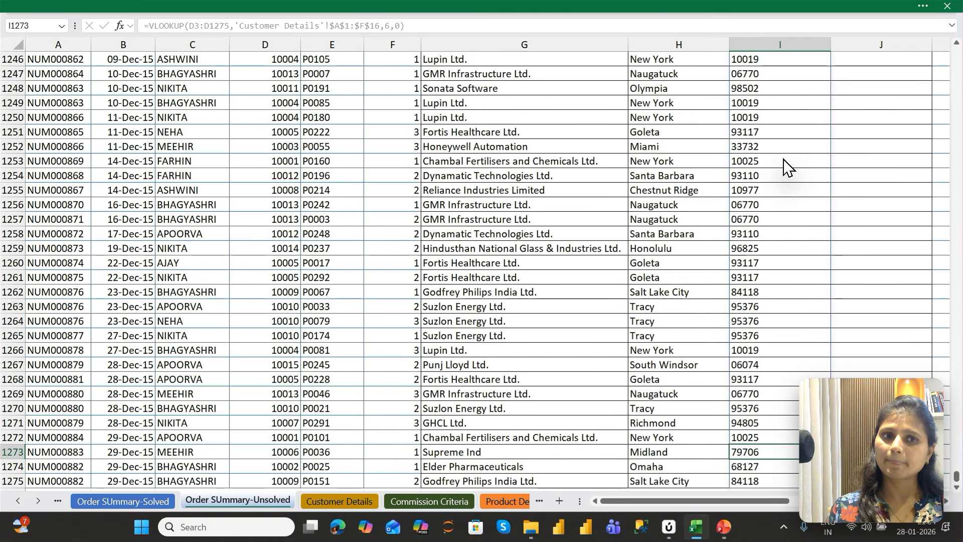
pyautogui.hotkey('ctrl', 'Up')
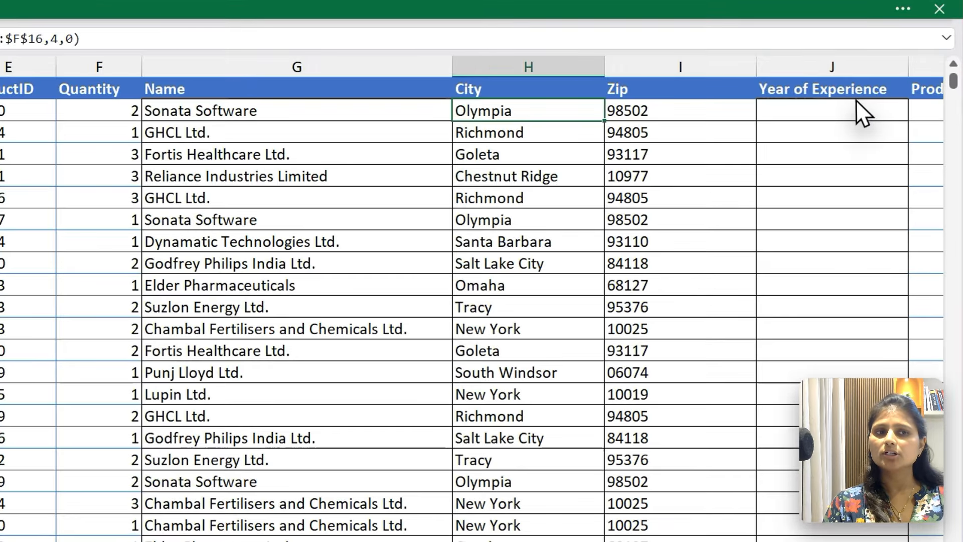
# Hide the Name, City and Zip columns (G to I) and select J3 under Year of Experience.
pyautogui.click(889, 76)
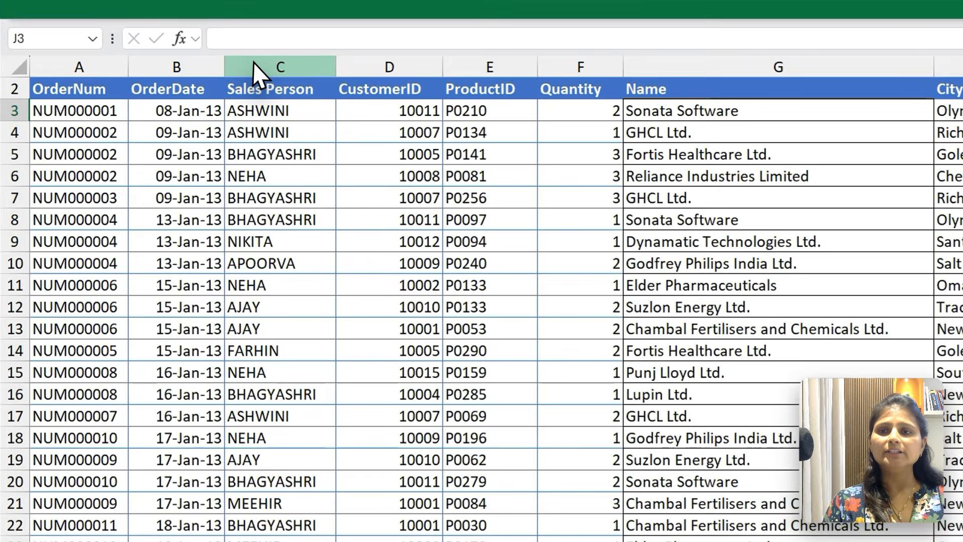
pyautogui.click(169, 42)
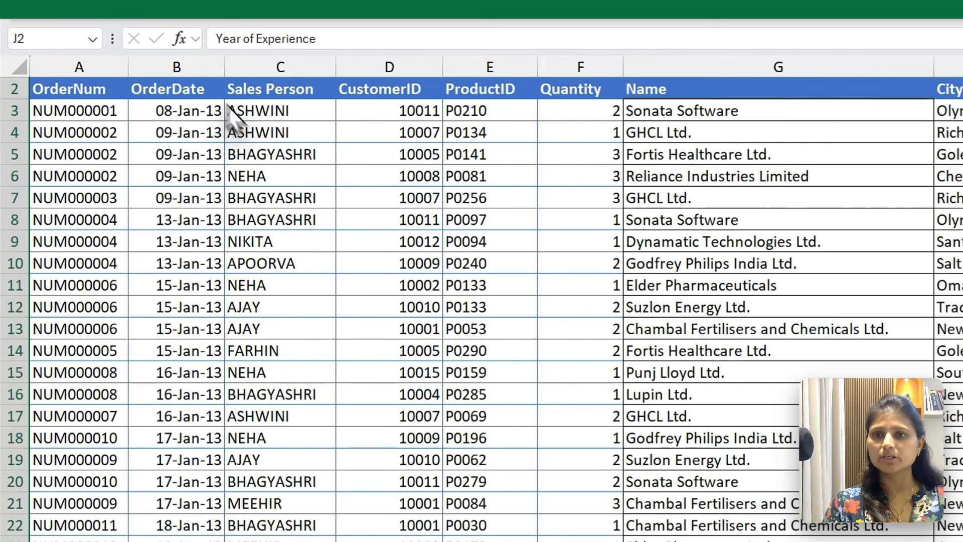
pyautogui.click(253, 69)
pyautogui.hscroll(5, 226, 80)
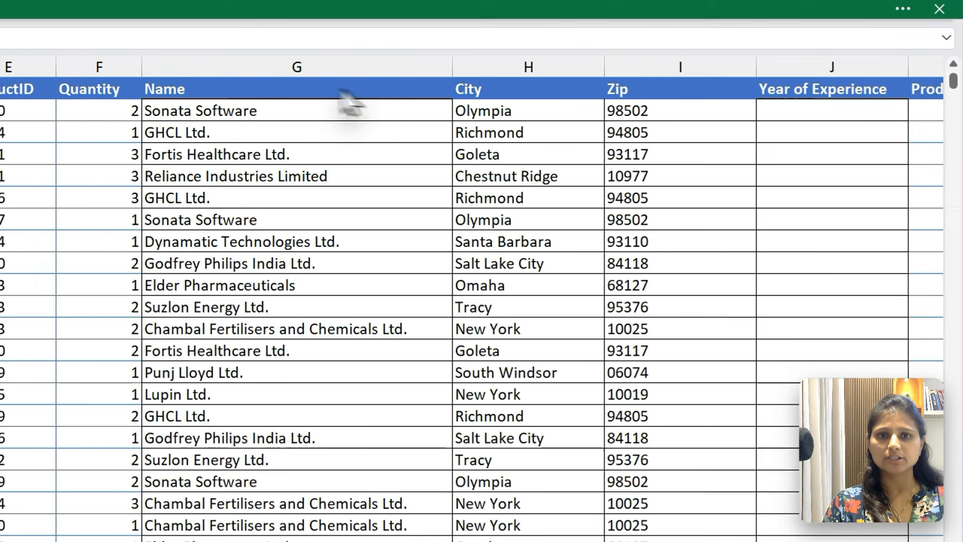
pyautogui.moveTo(329, 71); pyautogui.dragTo(649, 63)
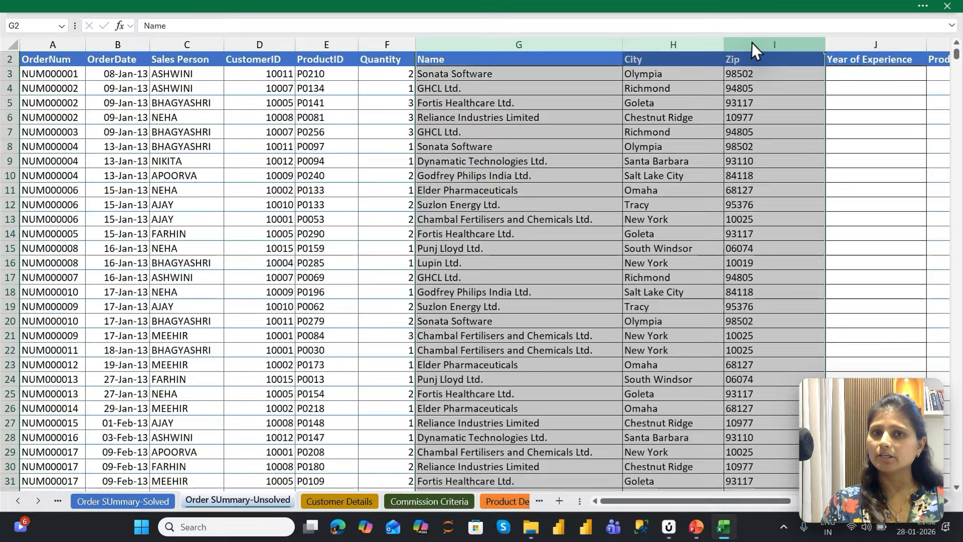
pyautogui.hotkey('ctrl', '0')
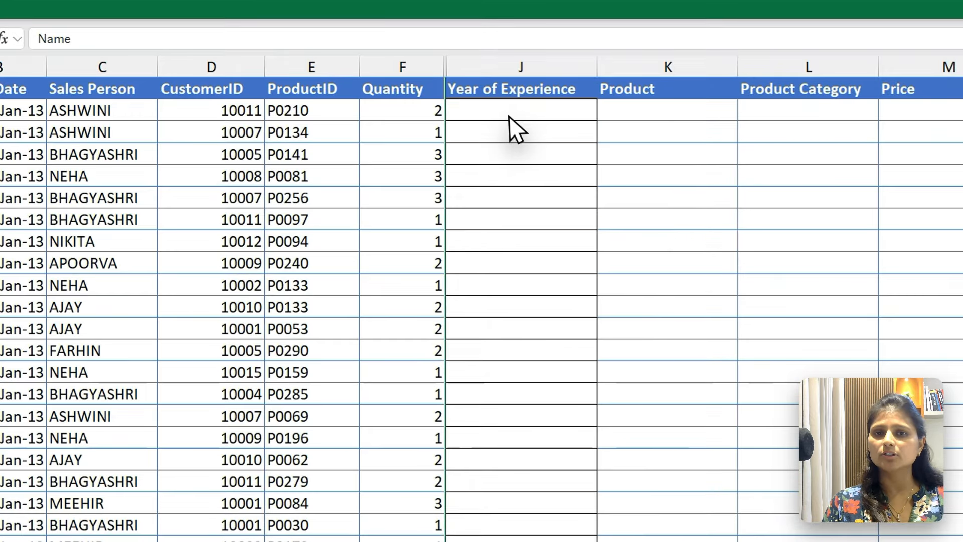
pyautogui.click(458, 76)
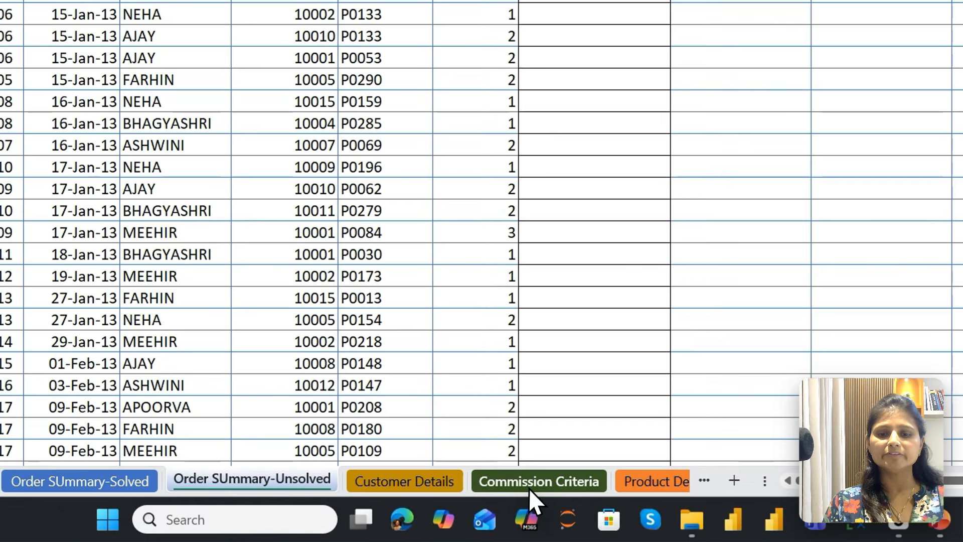
# Examine the Commission Criteria table A2:I4 and compare its layout with the Sales Person column of the unsolved order summary.
pyautogui.click(529, 483)
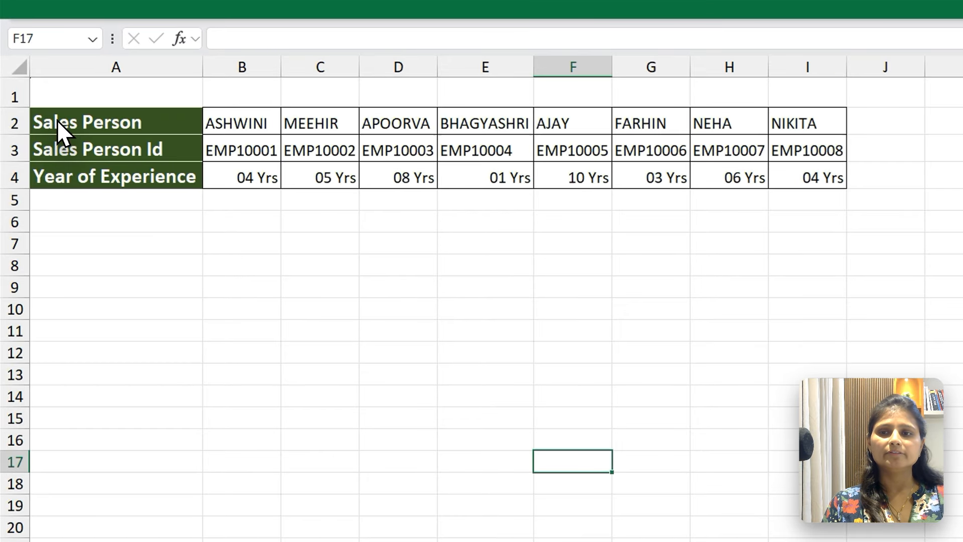
pyautogui.moveTo(39, 82); pyautogui.dragTo(350, 96)
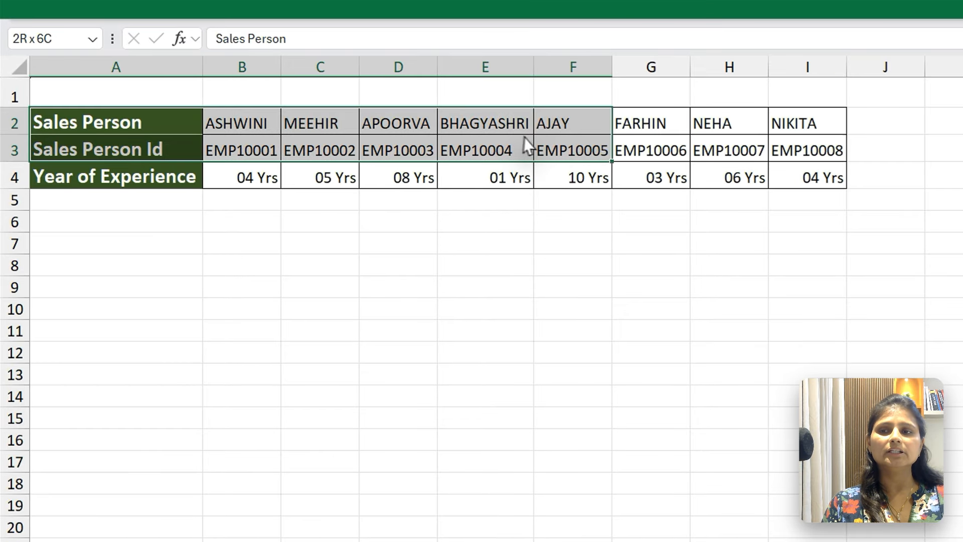
pyautogui.moveTo(527, 145); pyautogui.dragTo(835, 183)
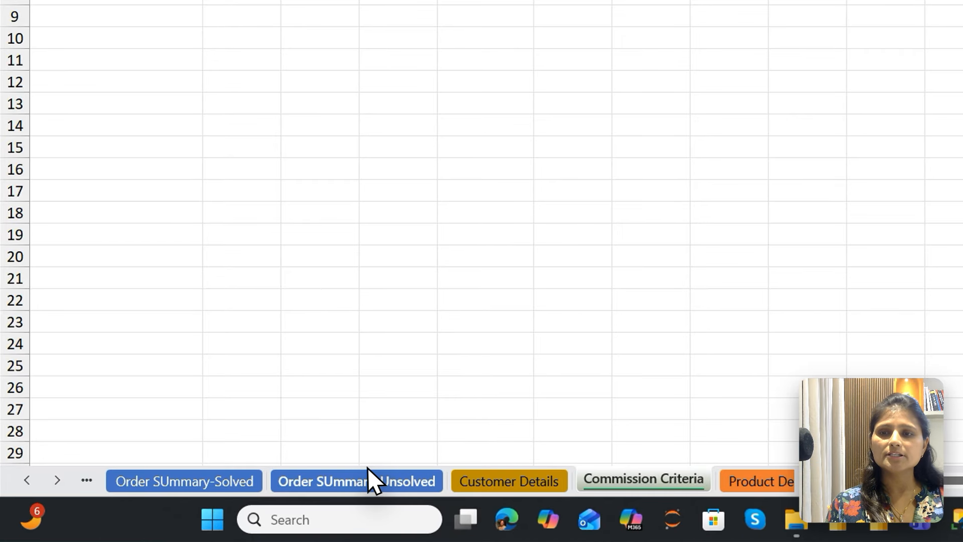
pyautogui.click(250, 497)
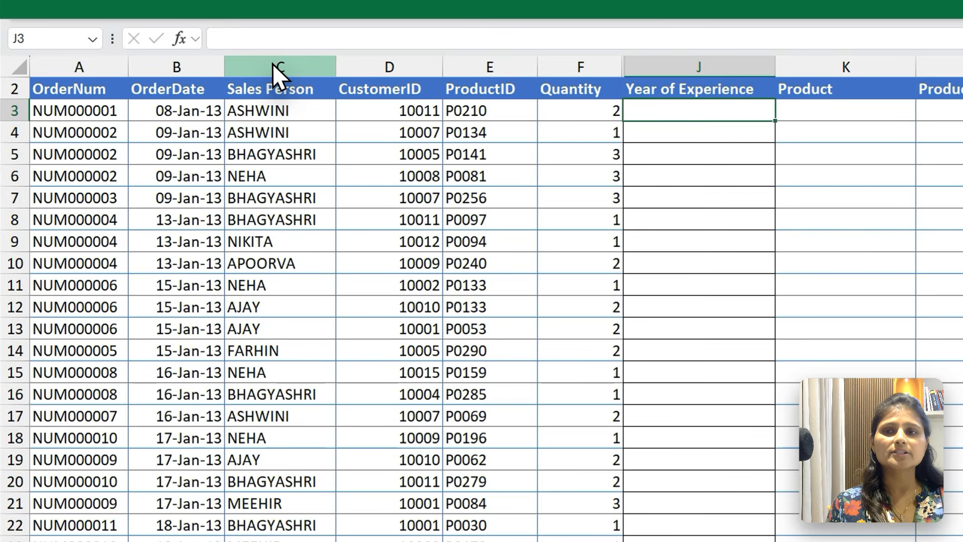
pyautogui.click(273, 64)
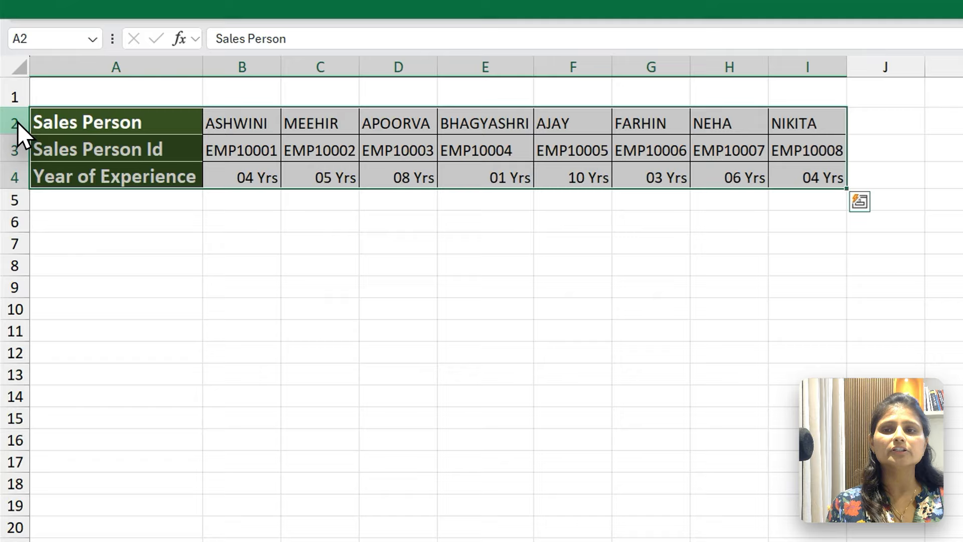
# Examine the Sales Person, Sales Person Id and Year of Experience rows (2 to 4) of the Commission Criteria table.
pyautogui.click(17, 124)
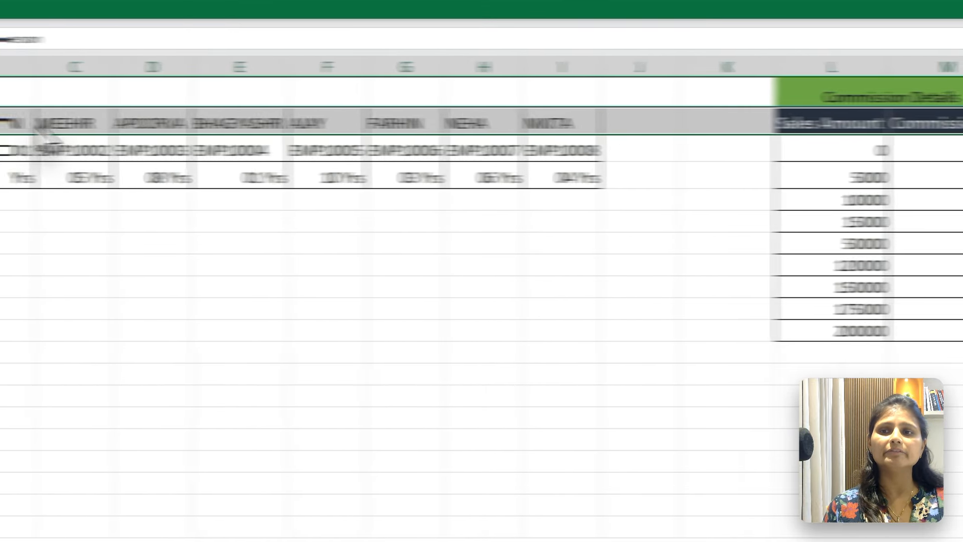
pyautogui.moveTo(80, 82); pyautogui.dragTo(434, 105)
pyautogui.moveTo(534, 160); pyautogui.dragTo(716, 194)
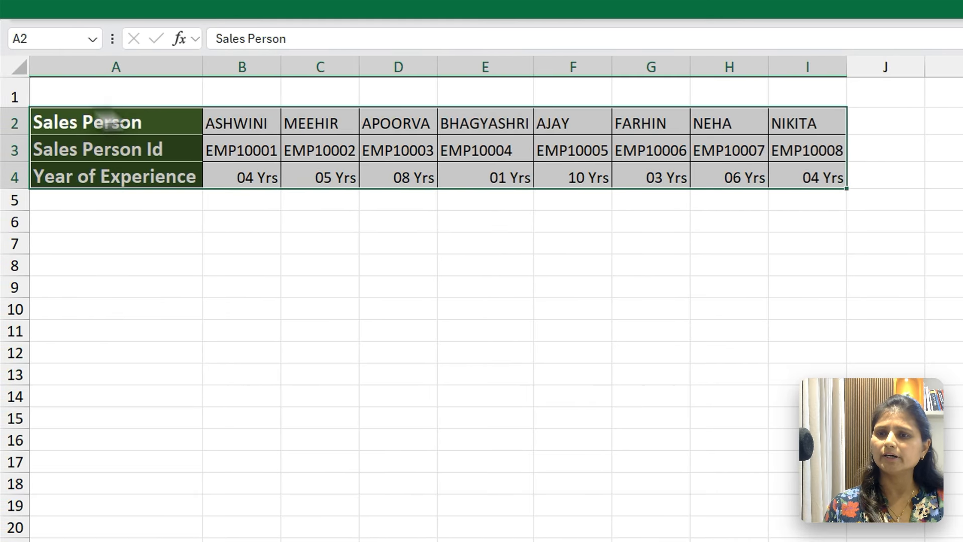
pyautogui.click(13, 127)
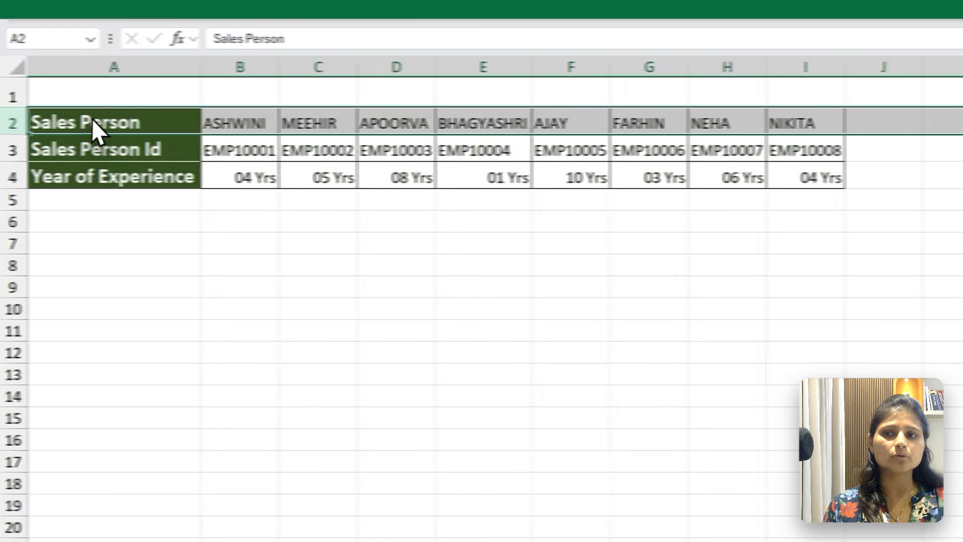
pyautogui.moveTo(96, 128); pyautogui.dragTo(832, 176)
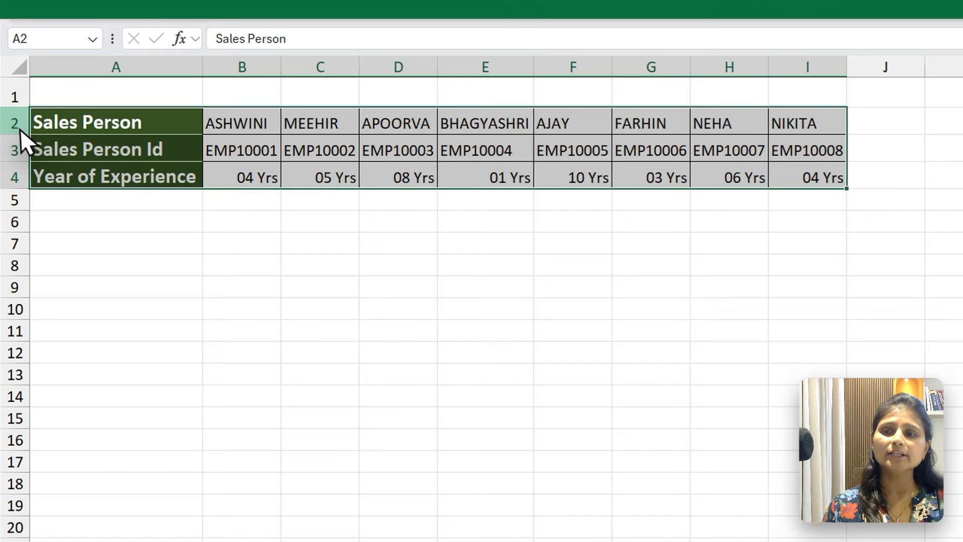
pyautogui.moveTo(7, 81); pyautogui.dragTo(9, 115)
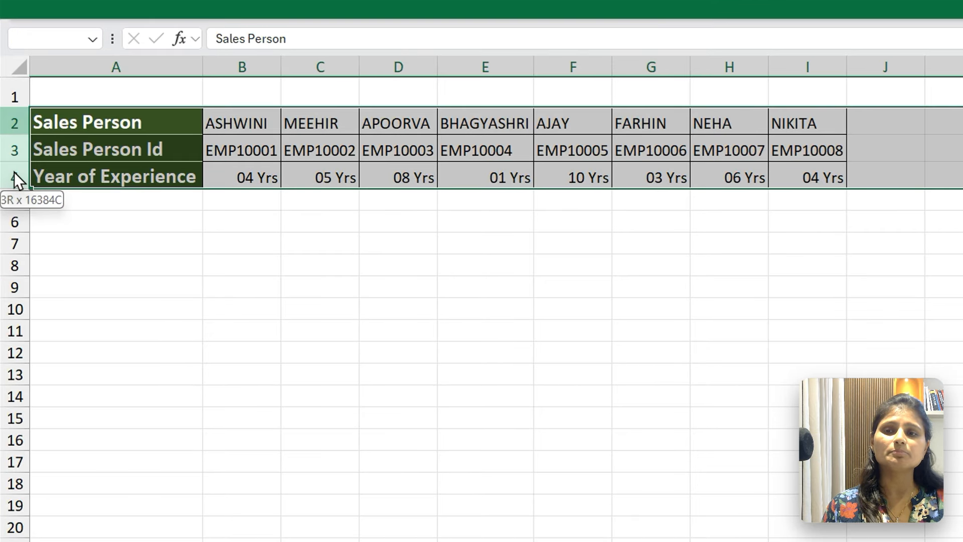
pyautogui.moveTo(14, 178); pyautogui.dragTo(8, 102)
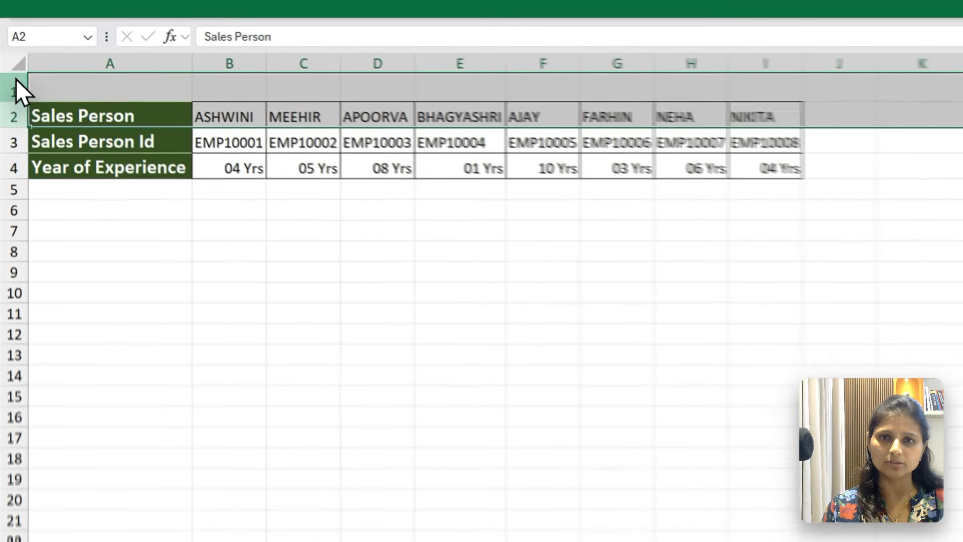
pyautogui.click(12, 60)
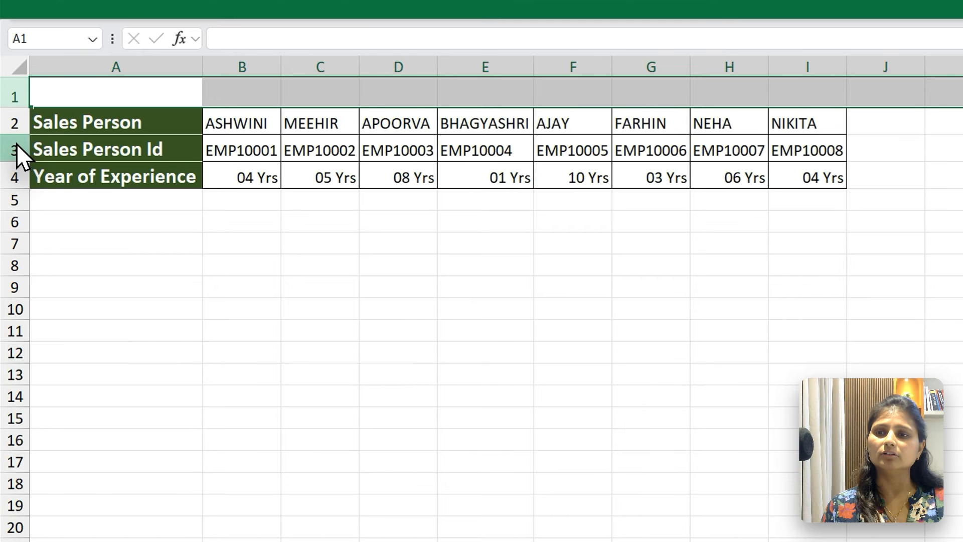
pyautogui.moveTo(17, 122); pyautogui.dragTo(22, 195)
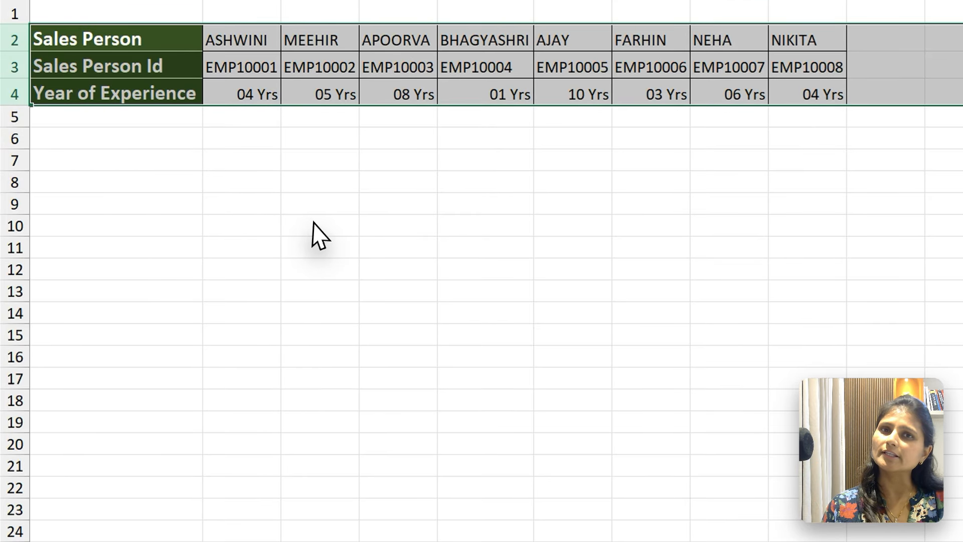
pyautogui.click(313, 223)
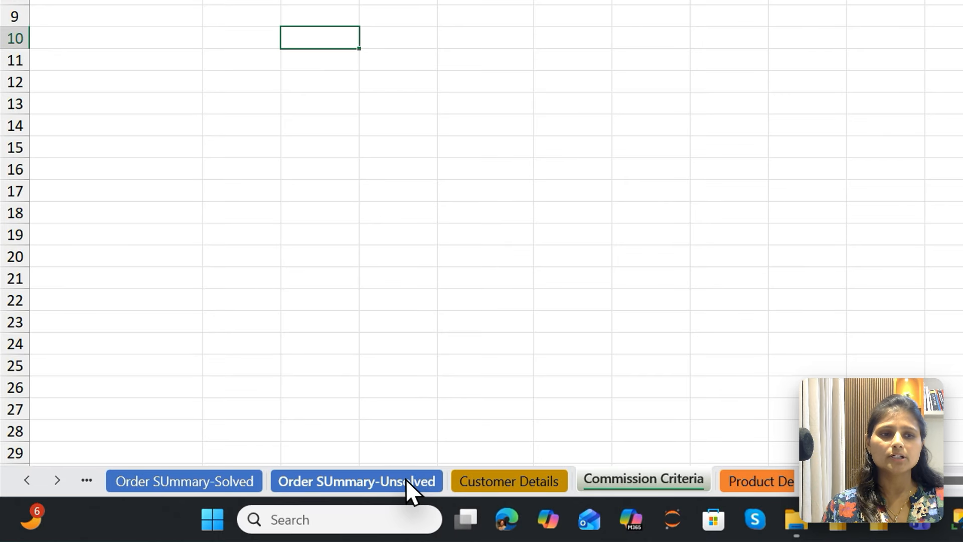
# Start an HLOOKUP formula in J3 of the unsolved order summary with Sales Person cell C3 as the lookup value.
pyautogui.click(406, 480)
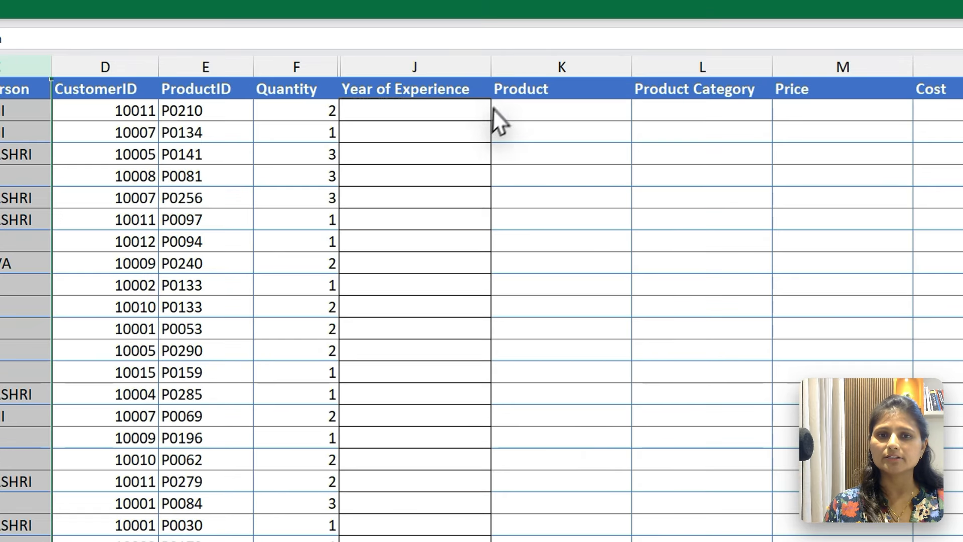
pyautogui.click(487, 117)
pyautogui.write('=HLo')
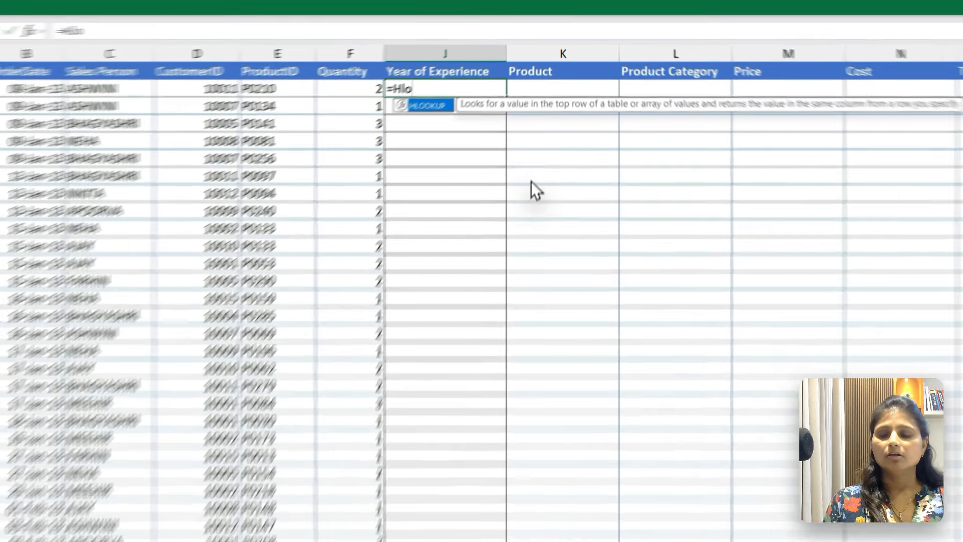
pyautogui.press('Tab')
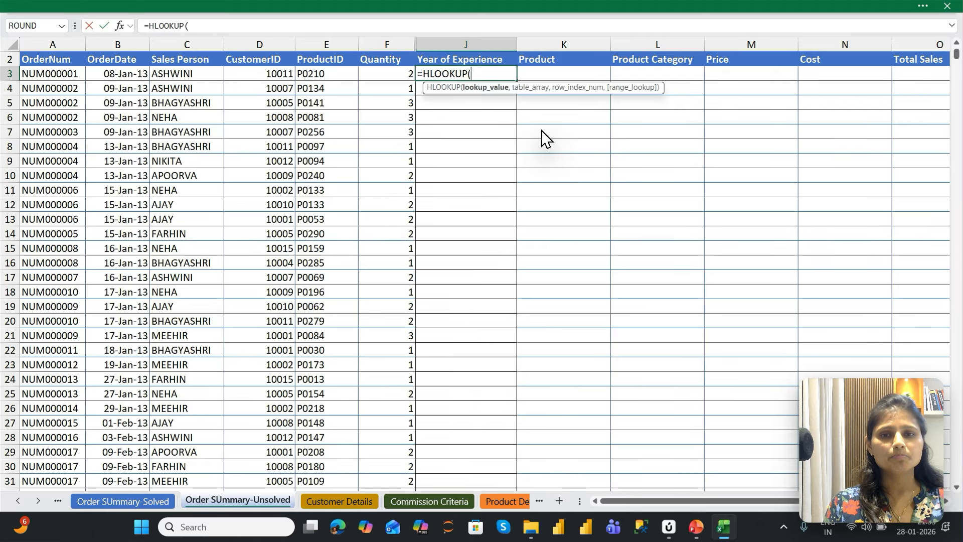
pyautogui.press('Left')
pyautogui.press('Left')
pyautogui.press('Left')
pyautogui.press('Left')
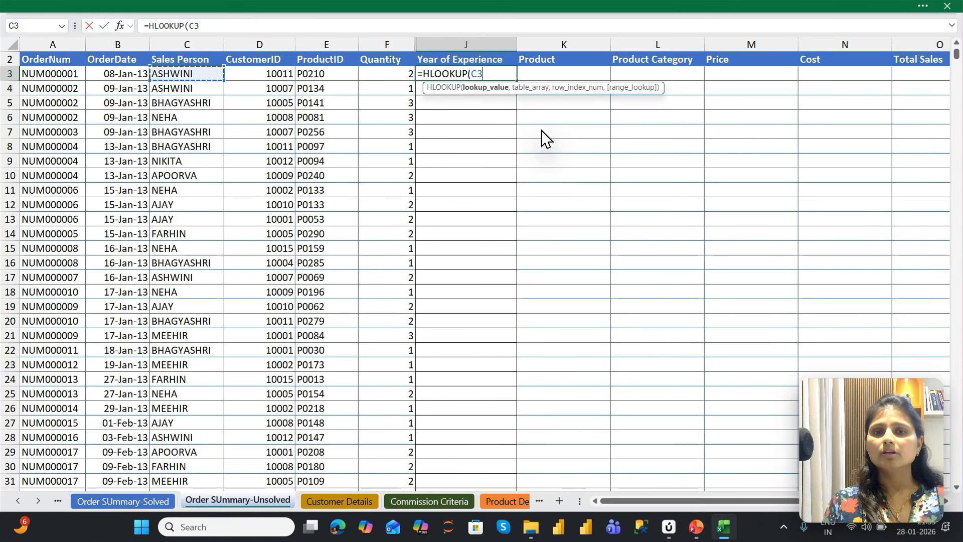
pyautogui.write(',')
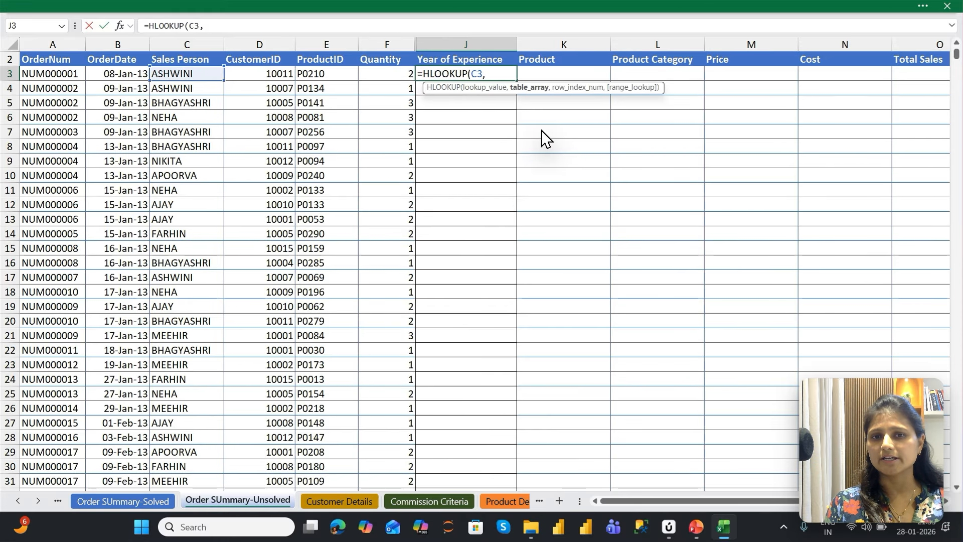
# Set the HLOOKUP table array to 'Commission Criteria'!$A$2:$I$4, locked as an absolute reference.
pyautogui.click(416, 501)
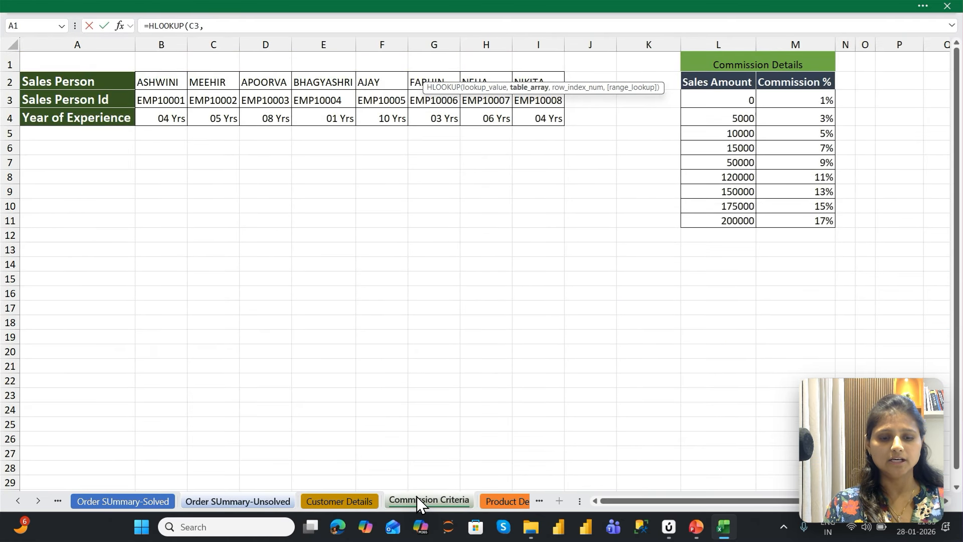
pyautogui.press('Up')
pyautogui.press('Down')
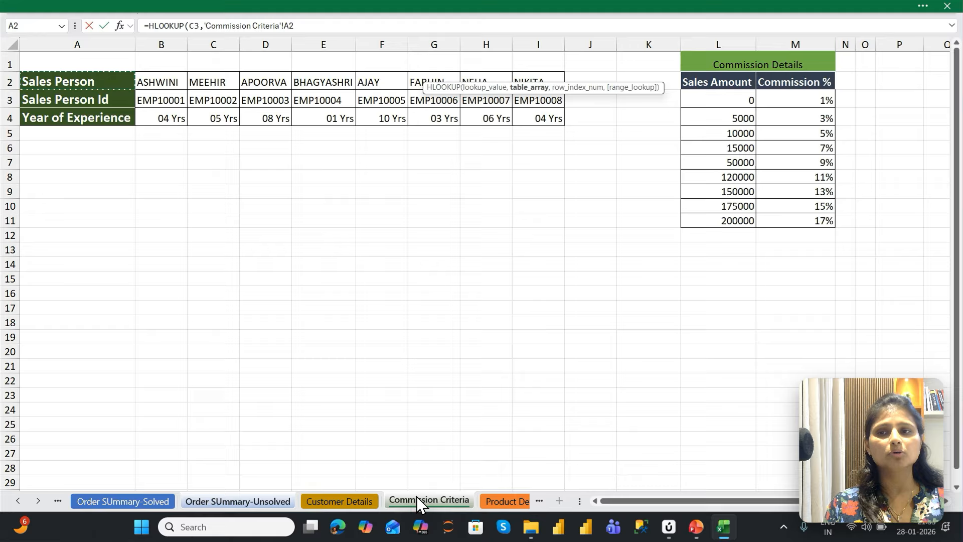
pyautogui.press('Down')
pyautogui.press('Up')
pyautogui.hotkey('shift', 'Down')
pyautogui.hotkey('shift', 'Down')
pyautogui.hotkey('shift', 'Right')
pyautogui.hotkey('shift', 'Right')
pyautogui.hotkey('shift', 'Right')
pyautogui.hotkey('shift', 'Right')
pyautogui.hotkey('shift', 'Right')
pyautogui.hotkey('shift', 'Right')
pyautogui.hotkey('shift', 'Right')
pyautogui.hotkey('shift', 'Right')
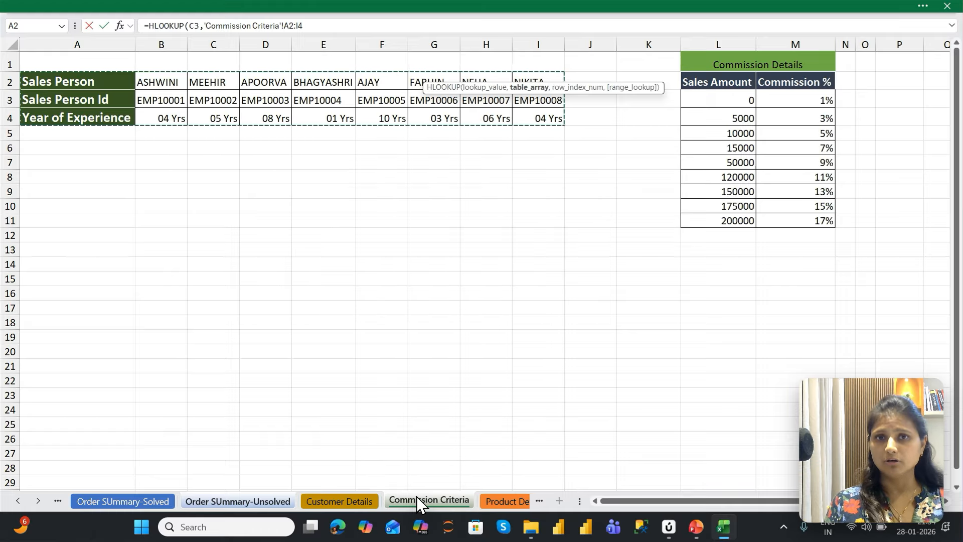
pyautogui.press('F4')
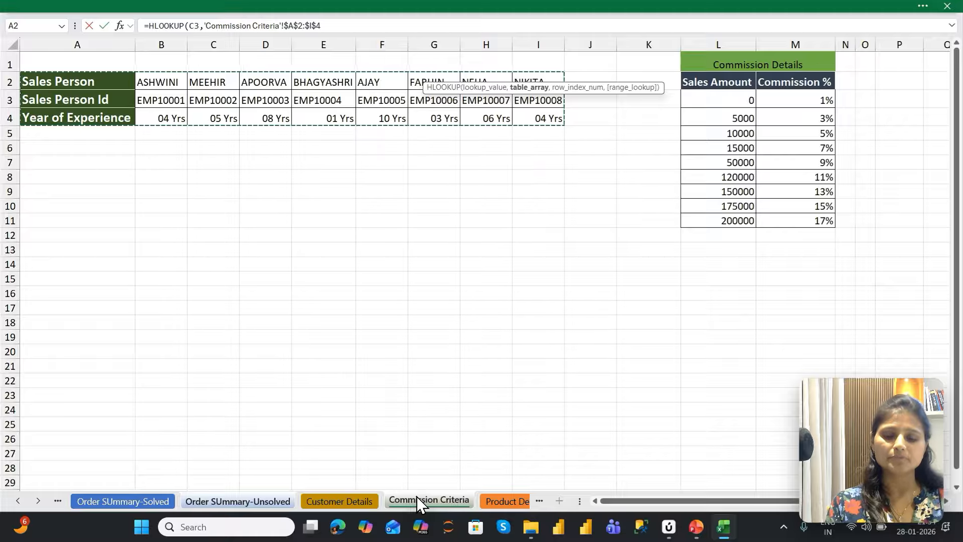
# Complete the HLOOKUP formula with row index 3 and exact match 0, and enter it in J3.
pyautogui.write(',2')
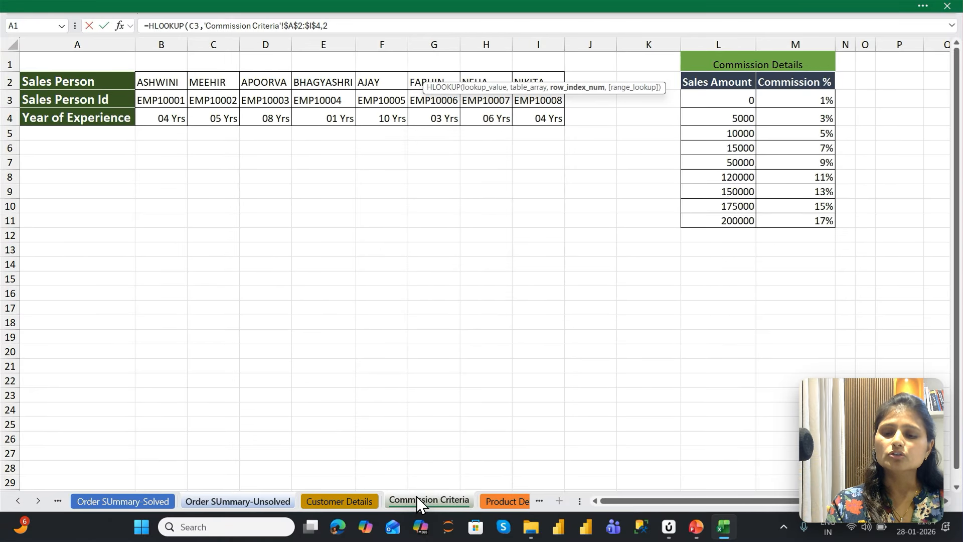
pyautogui.press('BackSpace')
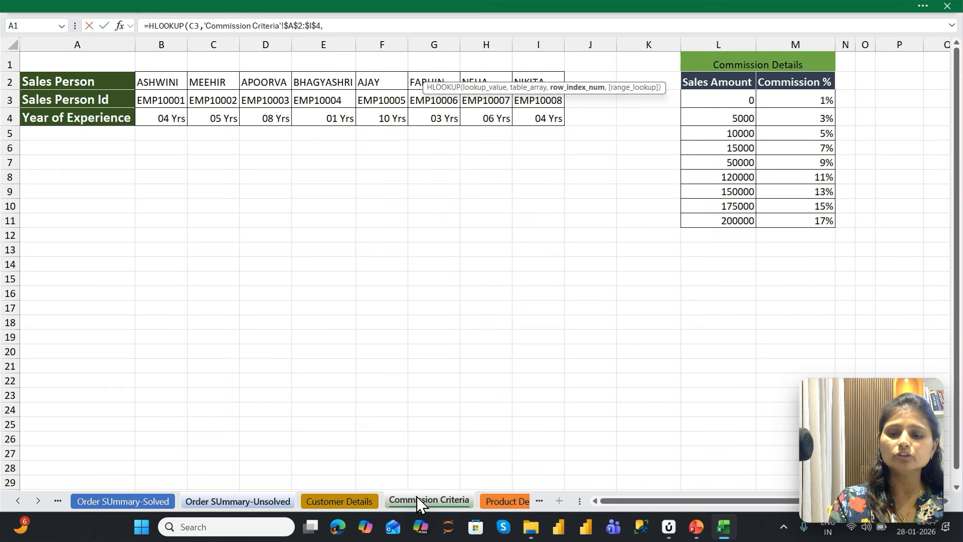
pyautogui.write('3')
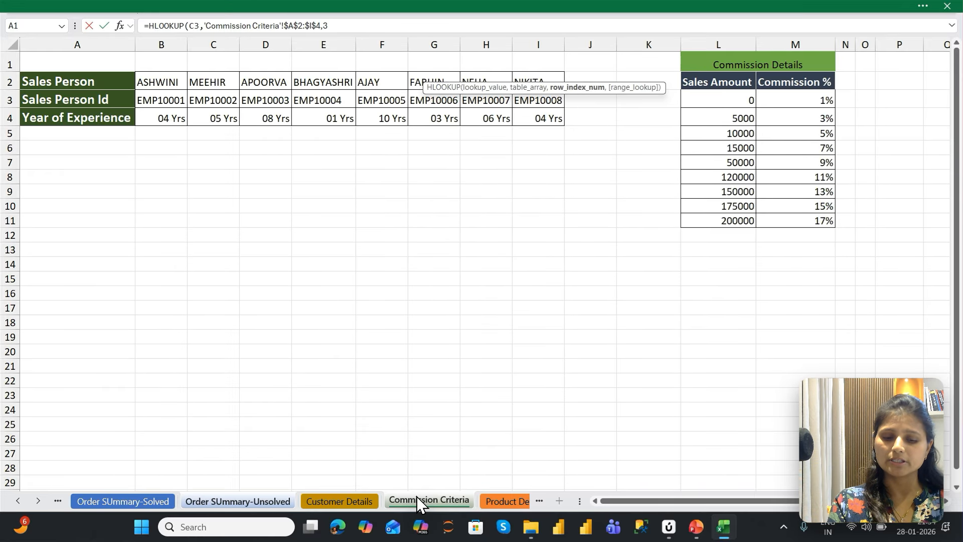
pyautogui.write(',')
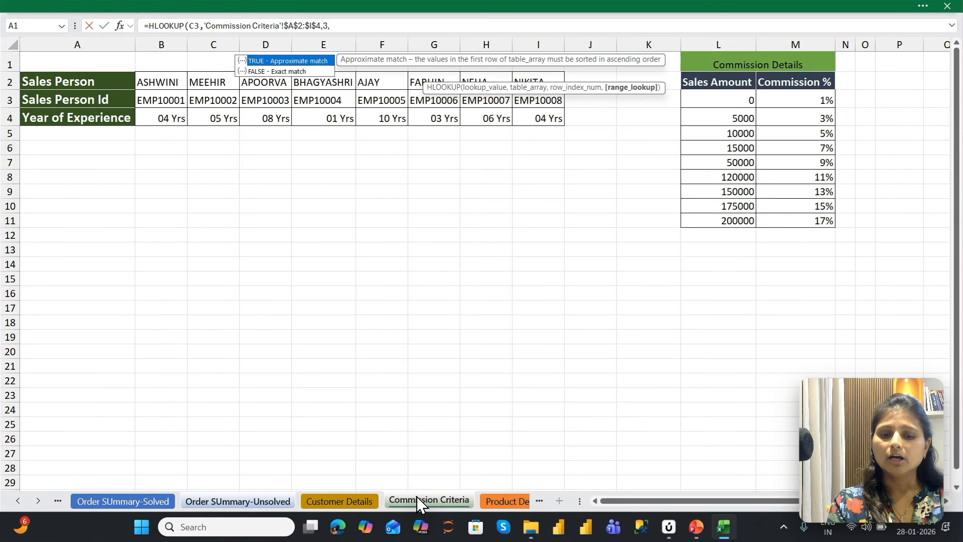
pyautogui.write('0')
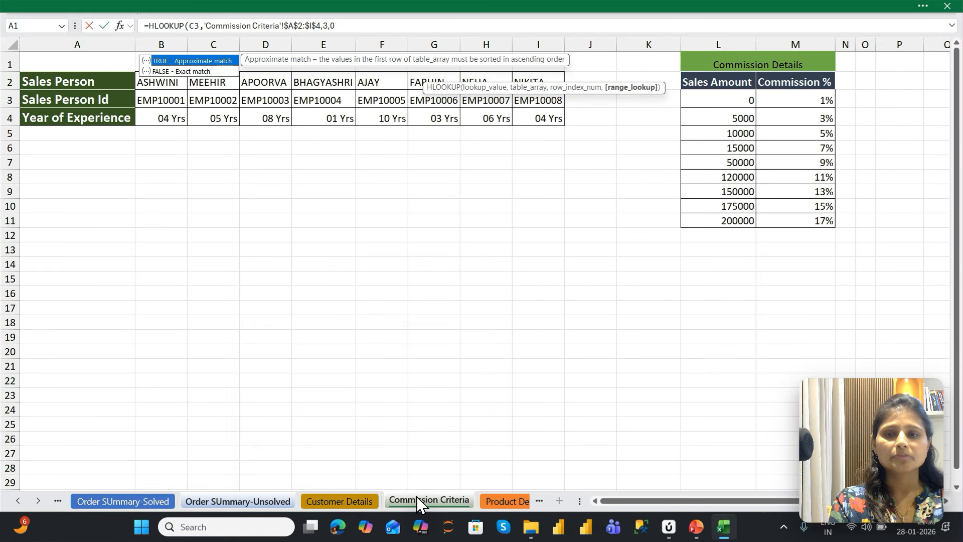
pyautogui.press('Return')
# Fill the J3 HLOOKUP formula down the Year of Experience column to row 1275 and return to the column's start.
pyautogui.press('Left')
pyautogui.hotkey('ctrl', 'Down')
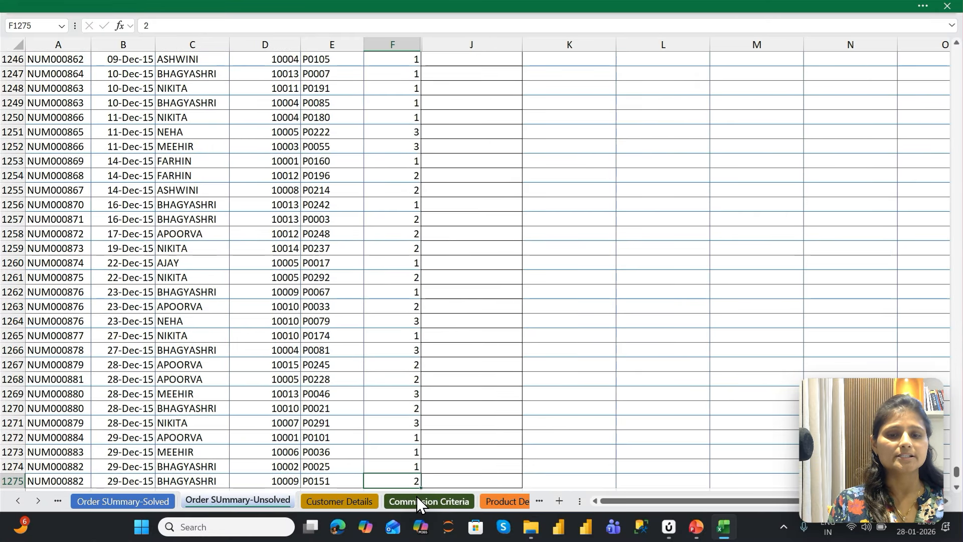
pyautogui.press('Right')
pyautogui.hotkey('ctrl', 'shift', 'Up')
pyautogui.hotkey('ctrl', 'd')
pyautogui.press('Up')
pyautogui.press('Up')
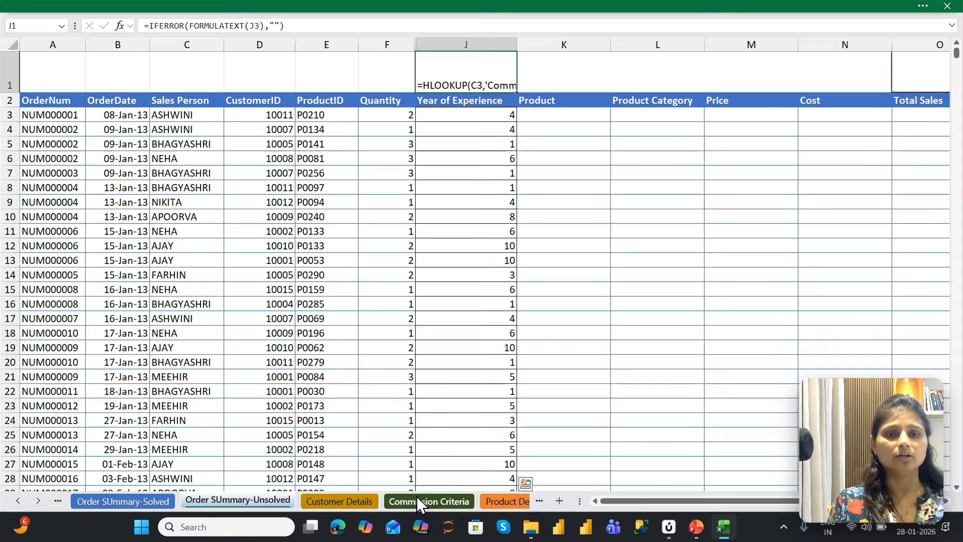
# Check the Year of Experience formulas and results down to row 10 against the Sales Person column.
pyautogui.press('Down')
pyautogui.press('Down')
pyautogui.press('Down')
pyautogui.press('Down')
pyautogui.press('Down')
pyautogui.press('Down')
pyautogui.press('Down')
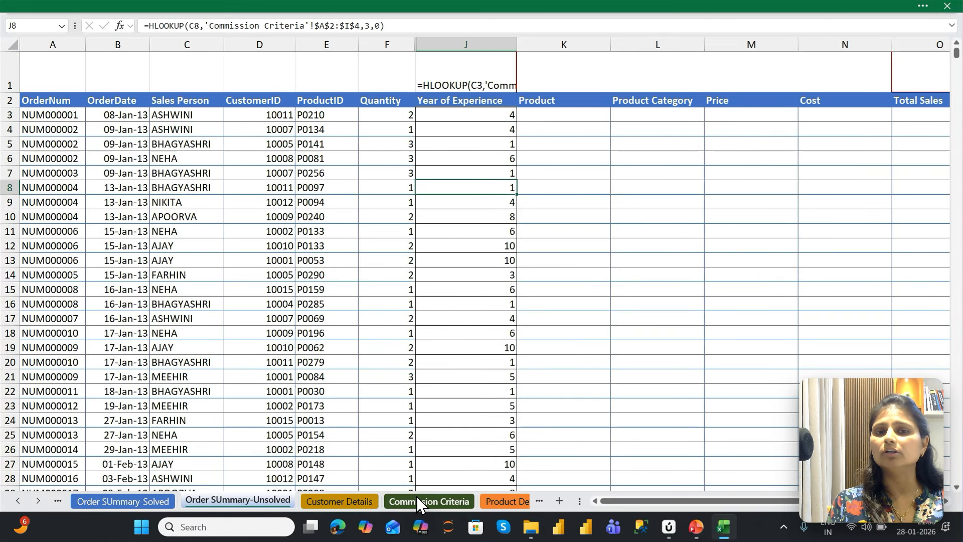
pyautogui.press('Down')
pyautogui.press('Down')
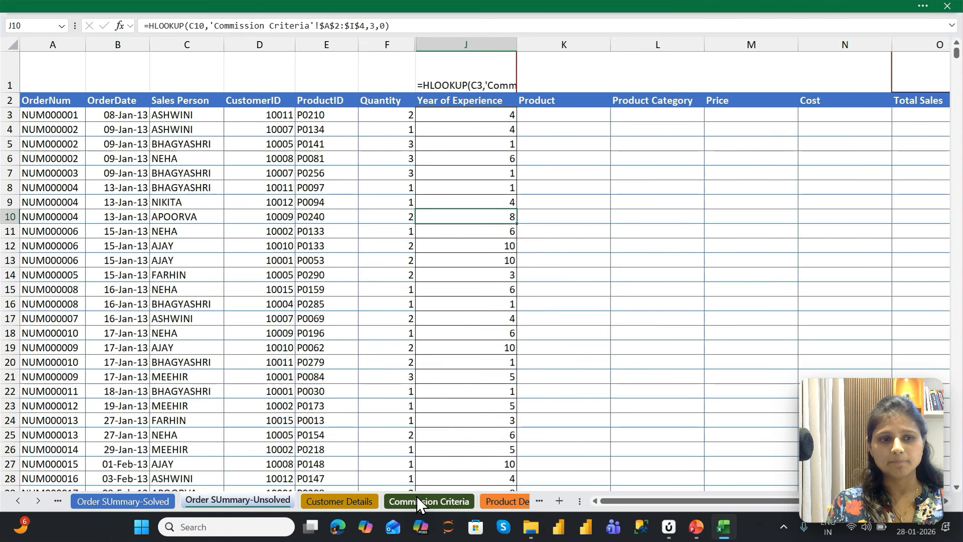
pyautogui.press('Left')
pyautogui.press('Left')
pyautogui.press('Left')
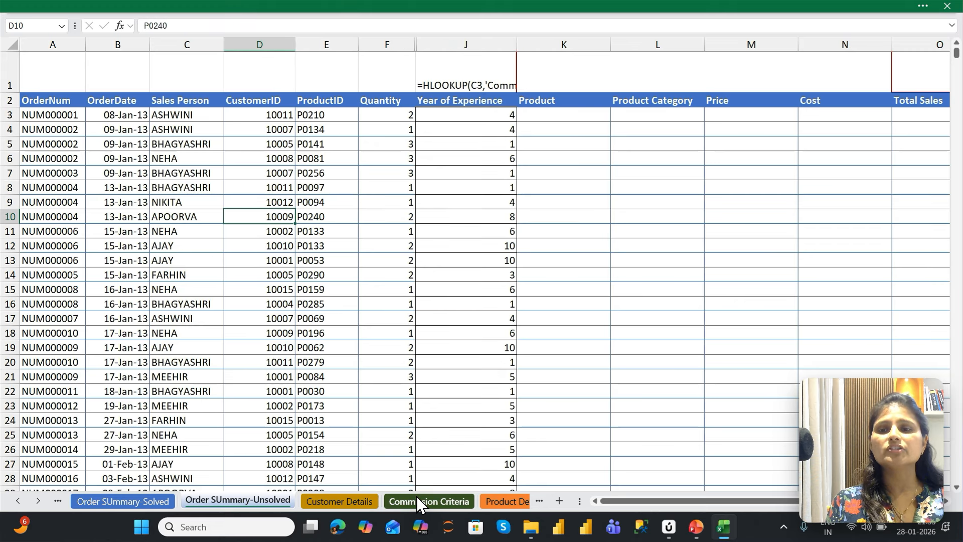
# Overwrite the Sales Person entries in C4 and C8 with a name that is missing from the Commission Criteria table.
pyautogui.press('Left')
pyautogui.hotkey('ctrl', 'Up')
pyautogui.press('Down')
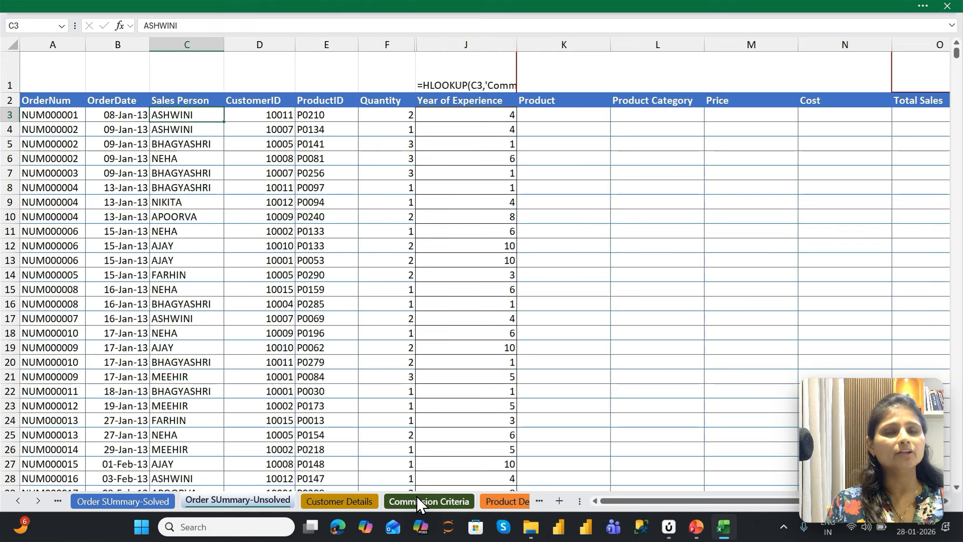
pyautogui.press('Down')
pyautogui.write('Jayshree')
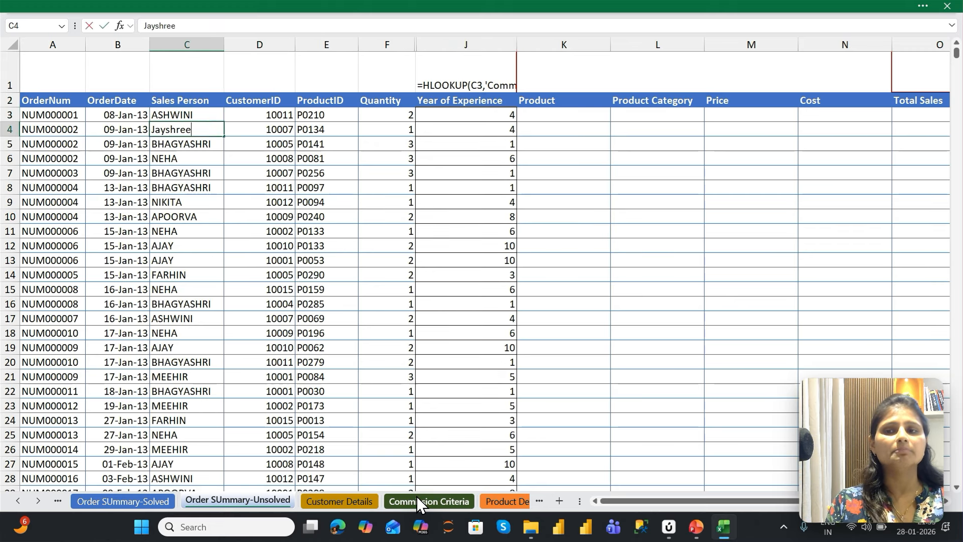
pyautogui.press('Return')
pyautogui.press('Down')
pyautogui.press('Down')
pyautogui.press('Down')
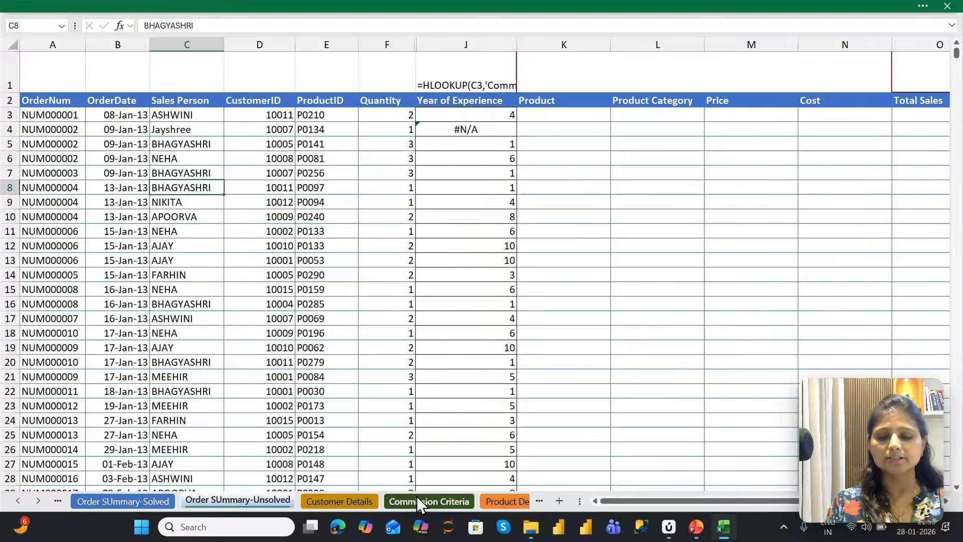
pyautogui.write('Jayshree')
pyautogui.press('Return')
pyautogui.press('Down')
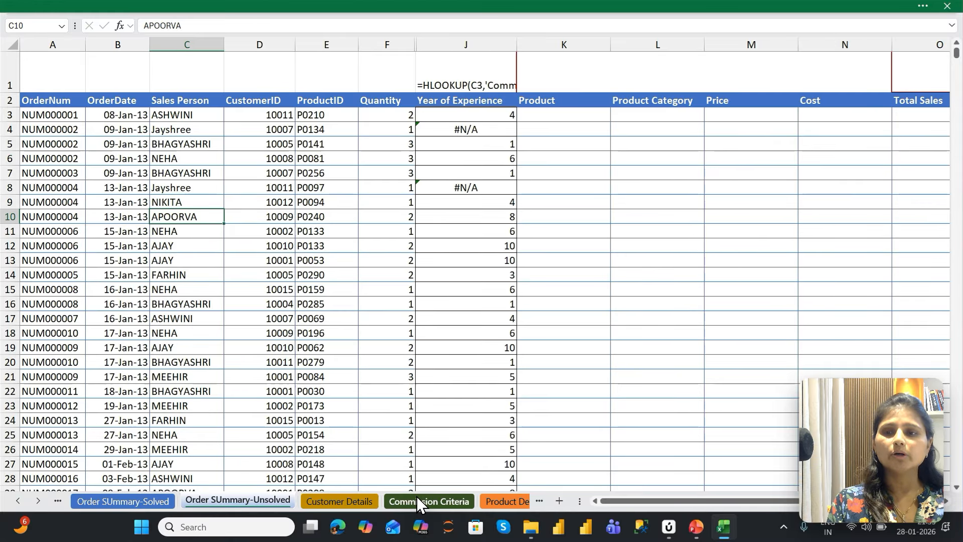
# Enter the same unlisted sales person's name in C13 and C19 of the Sales Person column.
pyautogui.press('Down')
pyautogui.press('Down')
pyautogui.press('Down')
pyautogui.write('Jayshree')
pyautogui.press('Return')
pyautogui.press('Down')
pyautogui.press('Down')
pyautogui.press('Down')
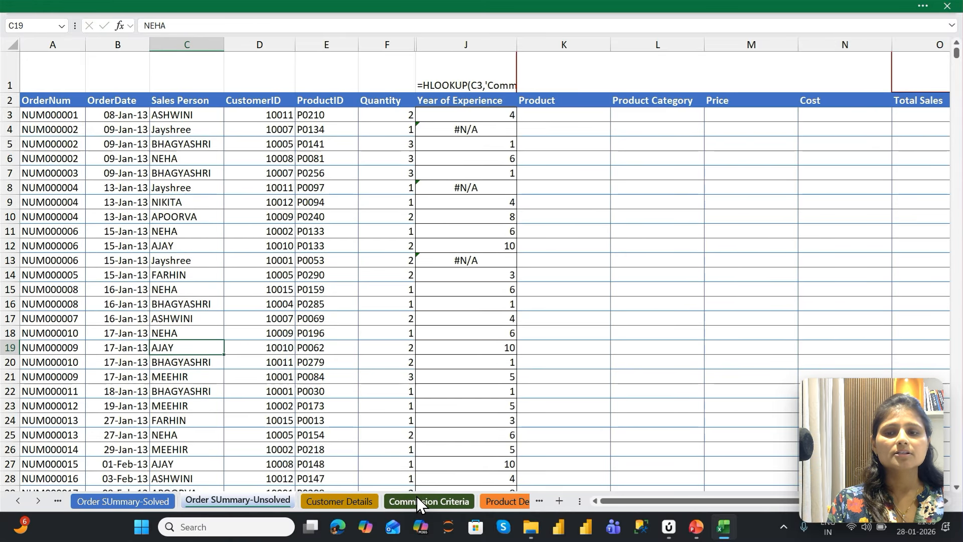
pyautogui.write('Jayshree')
pyautogui.press('Return')
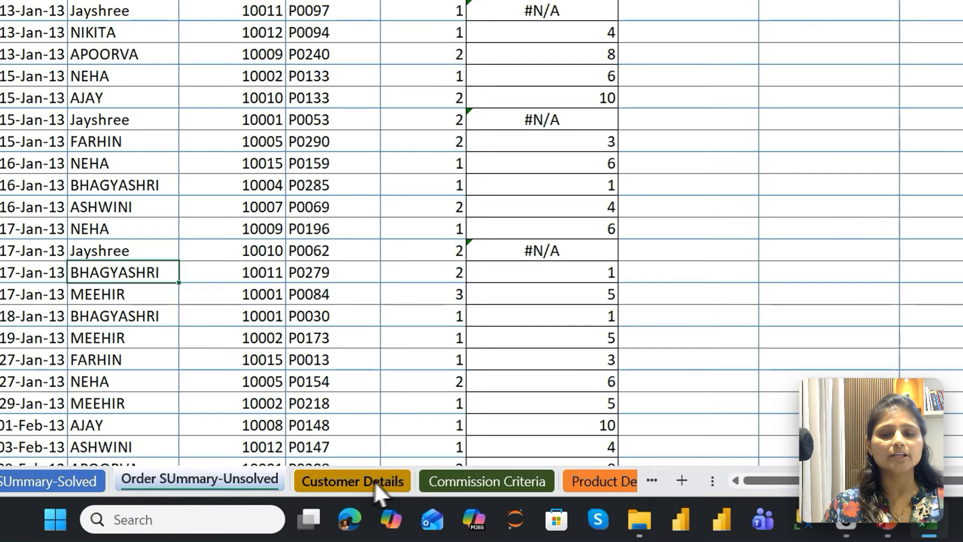
# Check the names in the Sales Person row of the Commission Criteria table for the newly entered sales person.
pyautogui.click(440, 497)
pyautogui.moveTo(191, 120); pyautogui.dragTo(834, 148)
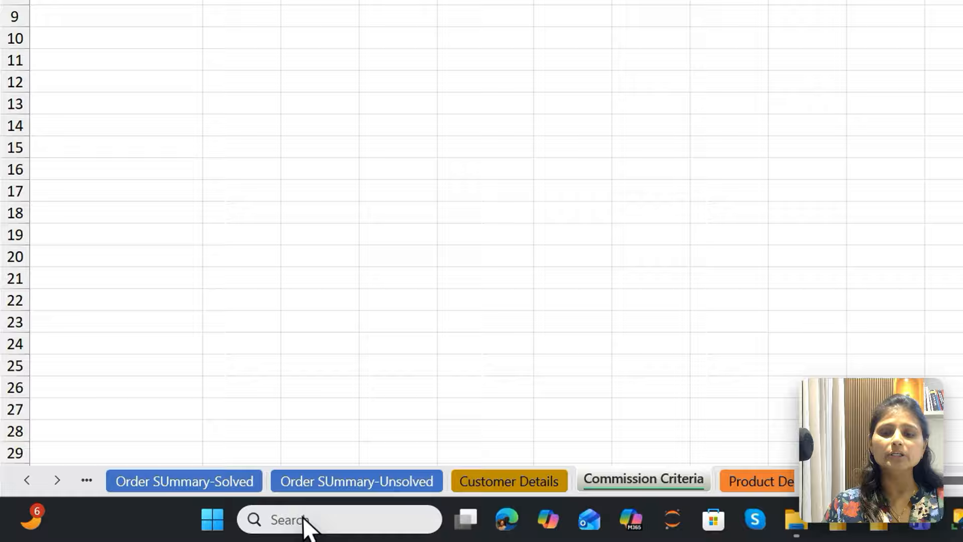
# Wrap the HLOOKUP formula in J3 of the Order SUmmary-Unsolved sheet in an IFERROR function.
pyautogui.click(327, 481)
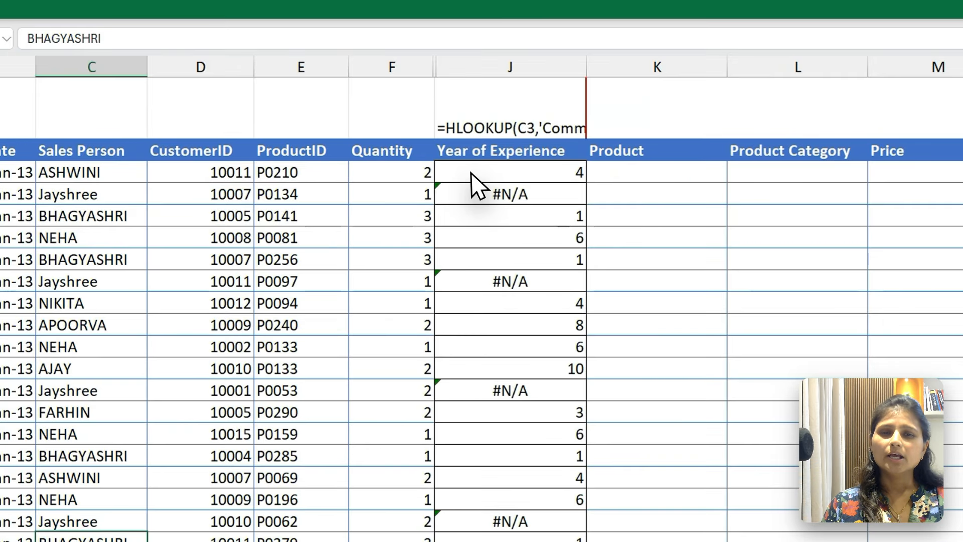
pyautogui.click(471, 173)
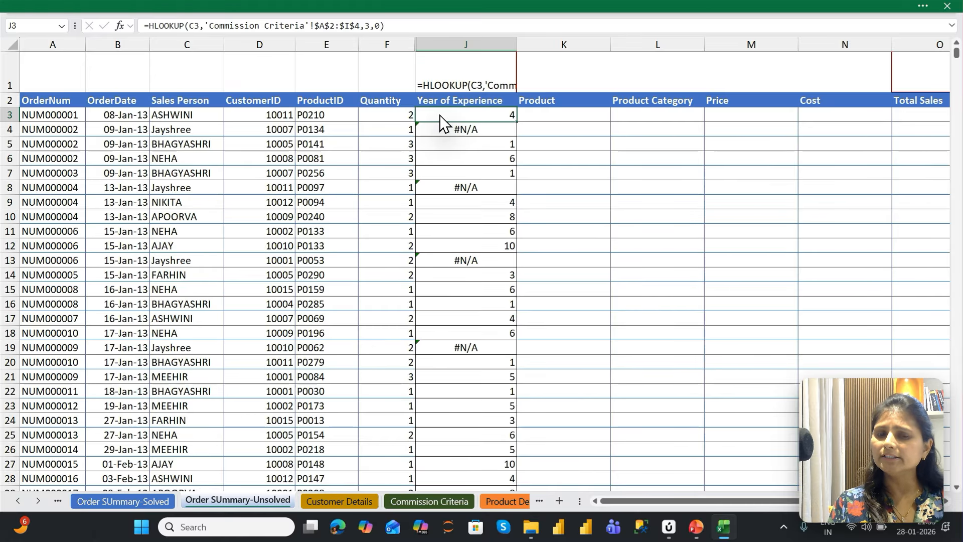
pyautogui.doubleClick(440, 123)
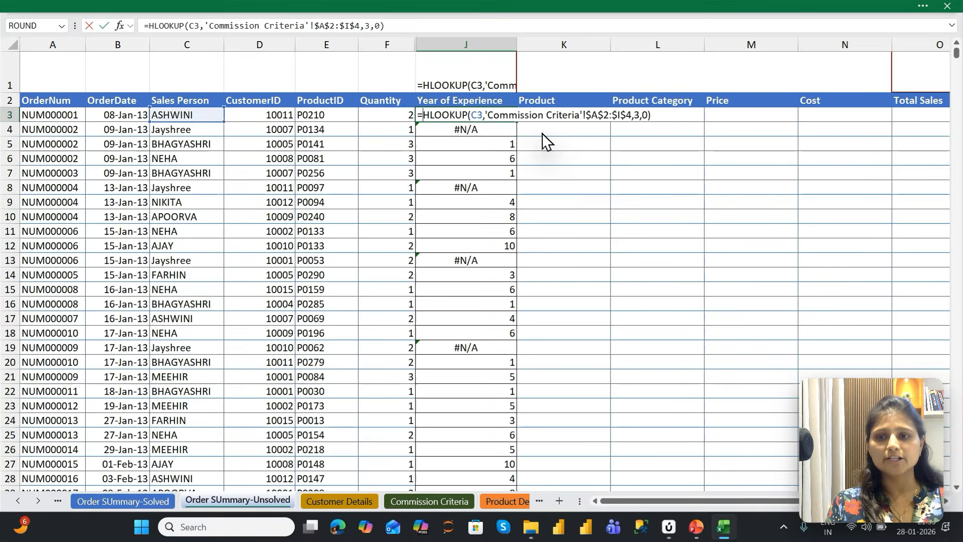
pyautogui.write('IF')
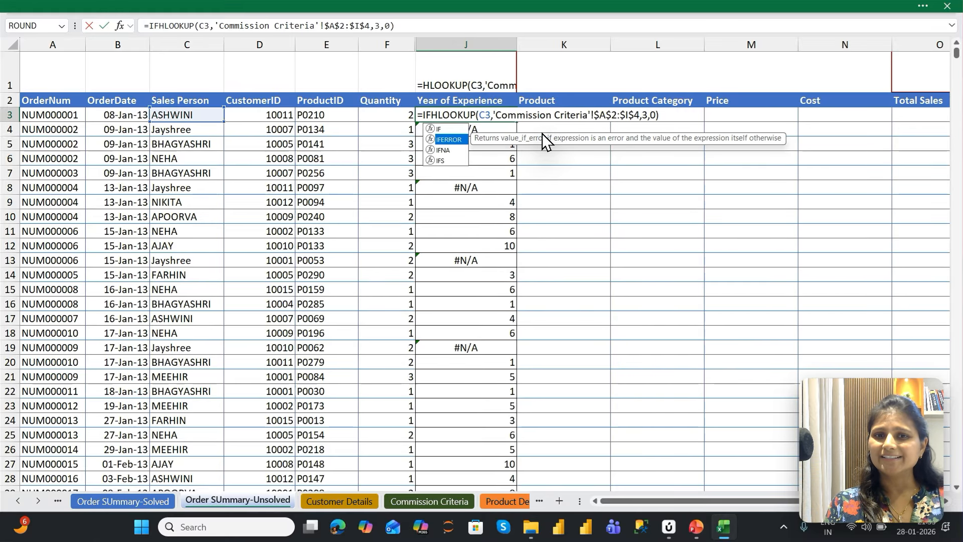
pyautogui.press('Tab')
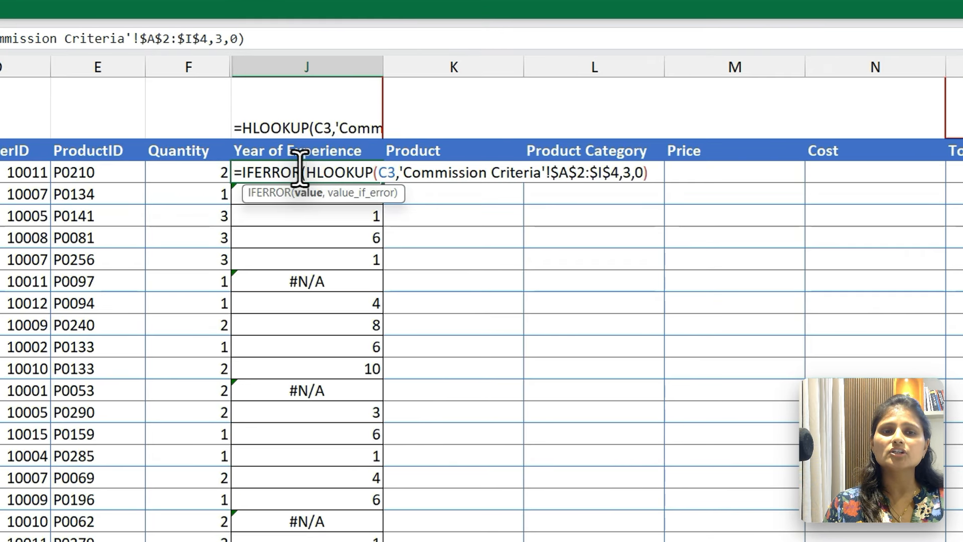
pyautogui.moveTo(303, 167); pyautogui.dragTo(658, 160)
pyautogui.click(658, 161)
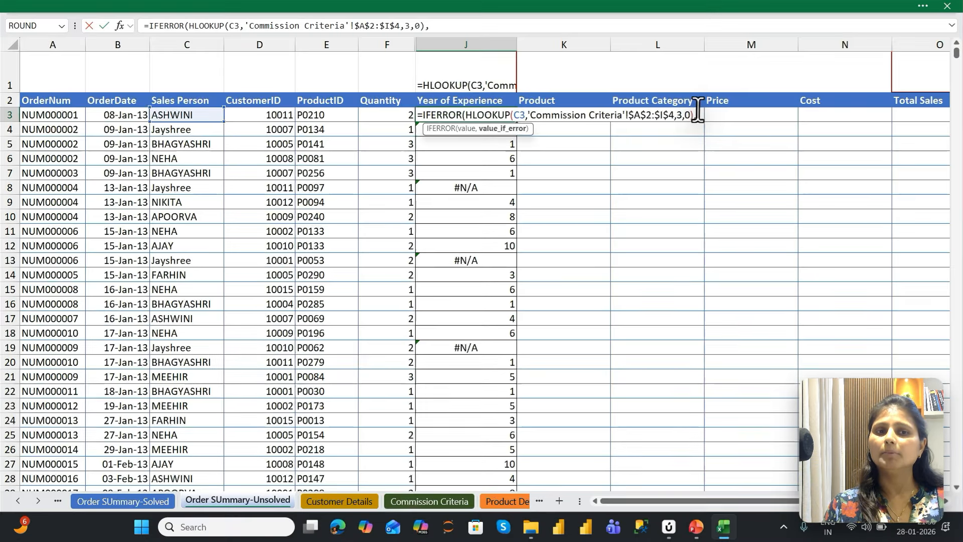
pyautogui.write(',')
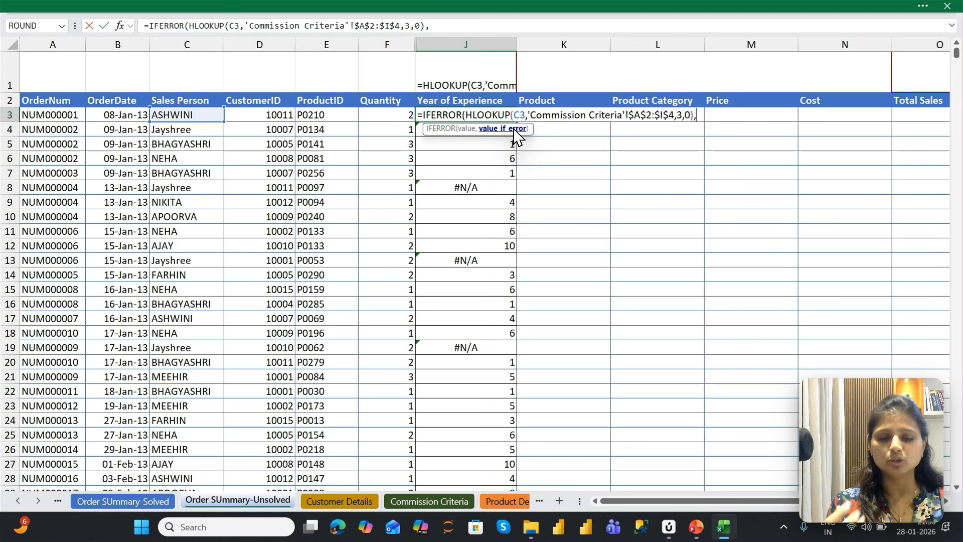
# Set "No Data" as the IFERROR fallback value in J3 and commit the formula.
pyautogui.write('"No DAt')
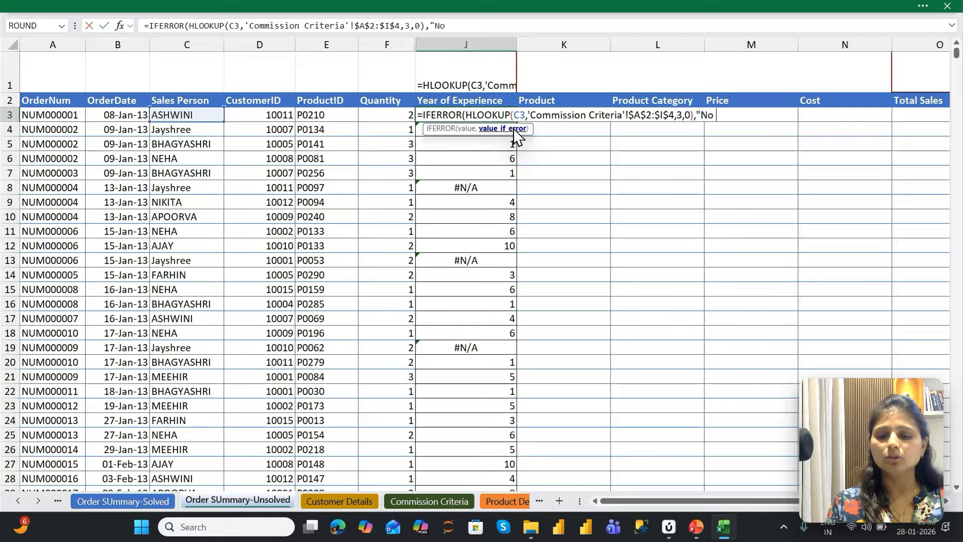
pyautogui.press('BackSpace')
pyautogui.press('BackSpace')
pyautogui.write('ata"')
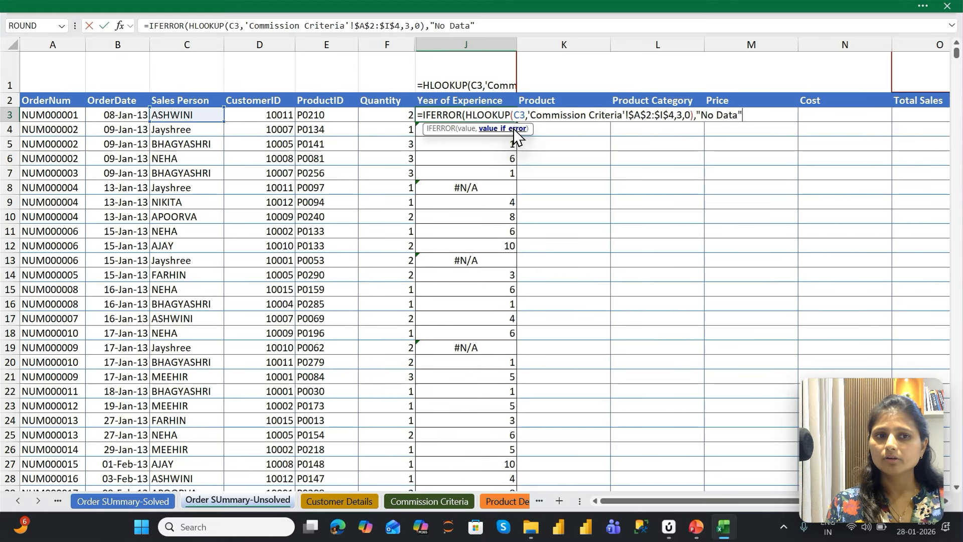
pyautogui.press('Return')
pyautogui.press('Return')
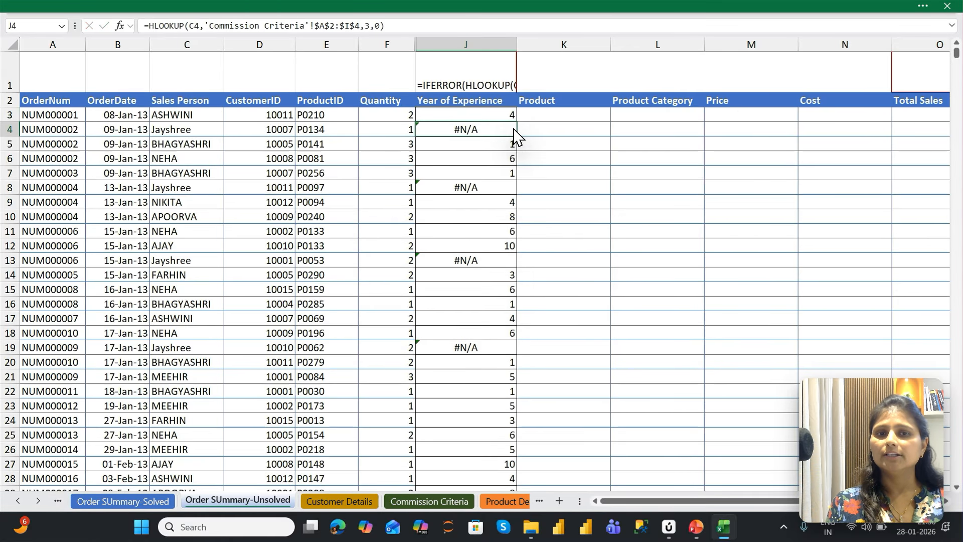
# Fill the IFERROR formula from J3 down the whole Year of Experience column.
pyautogui.press('Up')
pyautogui.hotkey('ctrl', 'shift', 'Down')
pyautogui.hotkey('ctrl', 'd')
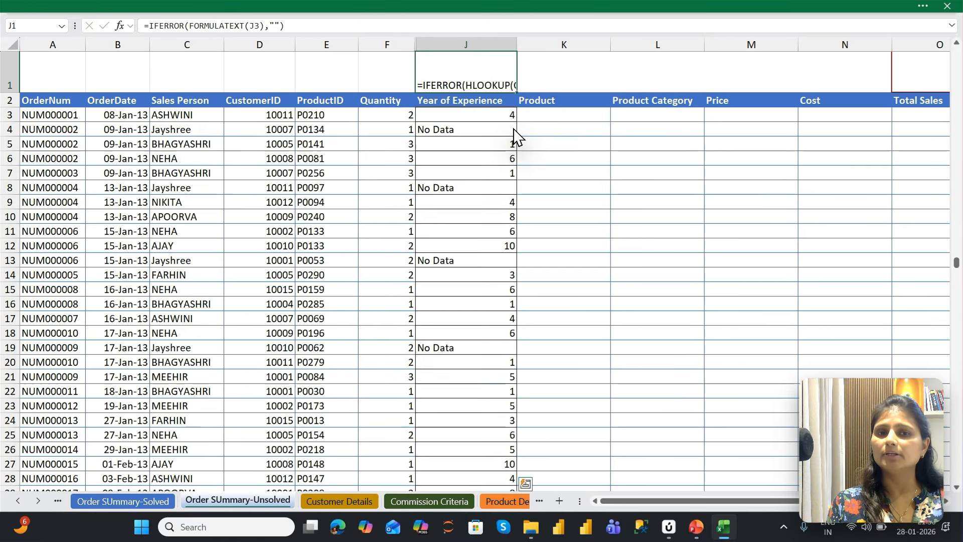
pyautogui.press('Up')
pyautogui.press('Down')
pyautogui.press('Down')
pyautogui.press('Up')
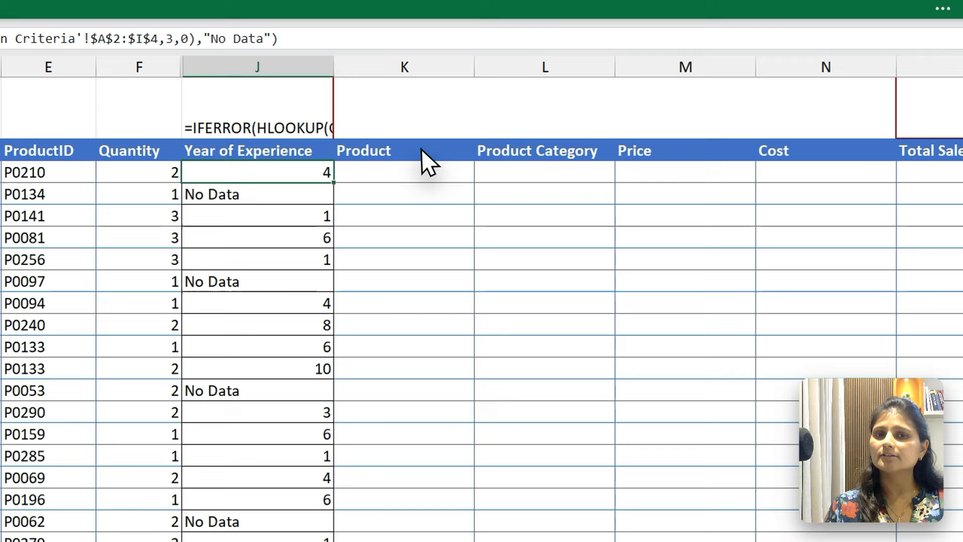
# Hide the Year of Experience column and select K3 under Product.
pyautogui.click(576, 101)
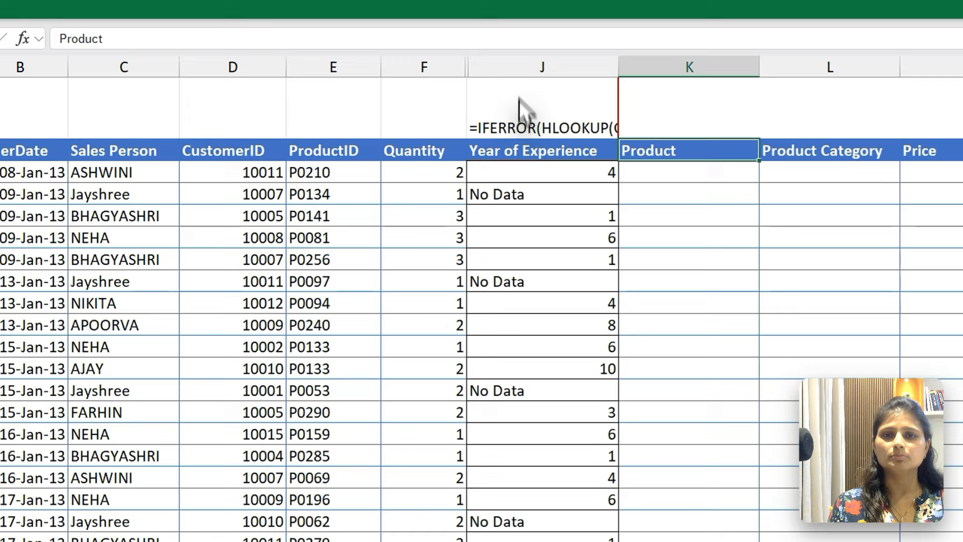
pyautogui.click(527, 174)
pyautogui.hotkey('ctrl', '0')
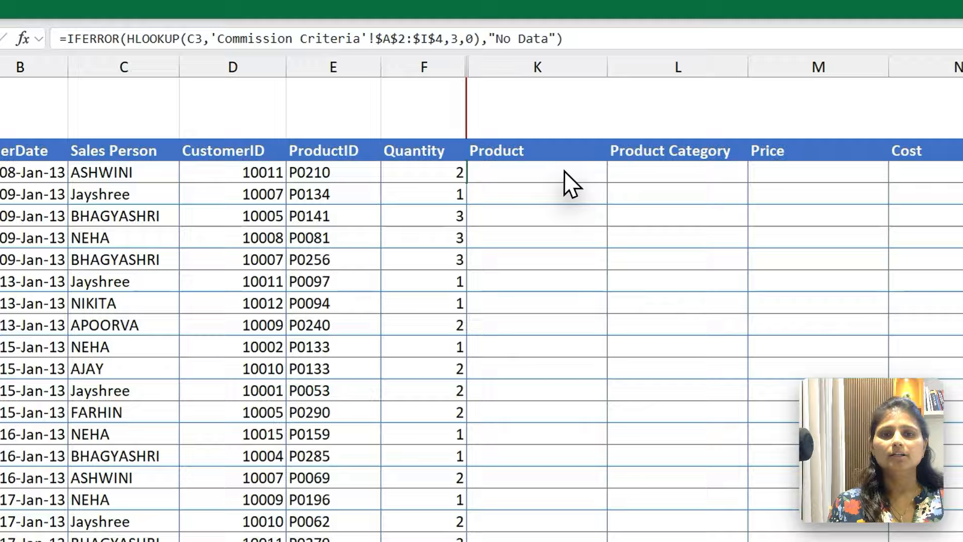
pyautogui.click(480, 114)
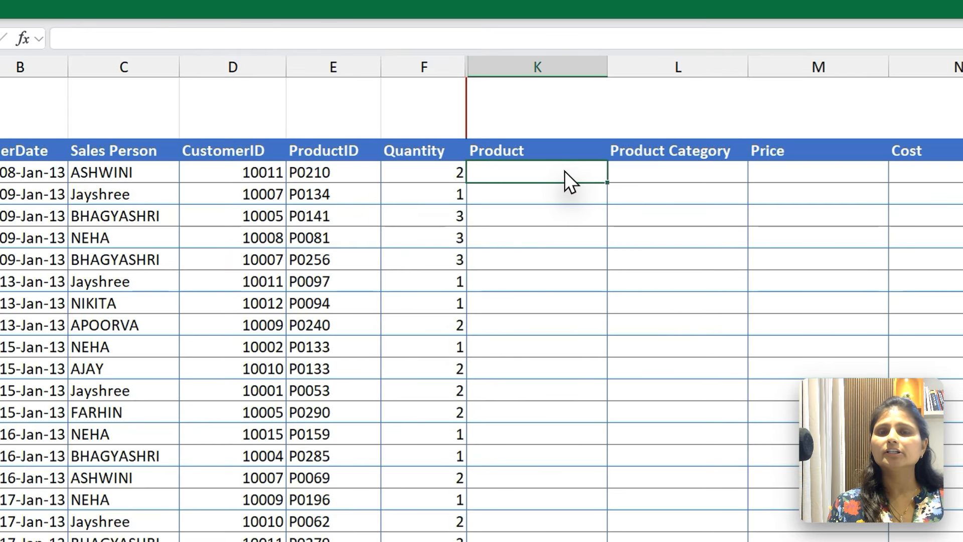
# Examine the order summary's ProductID and Product columns and the full table on the Product Details sheet.
pyautogui.click(553, 145)
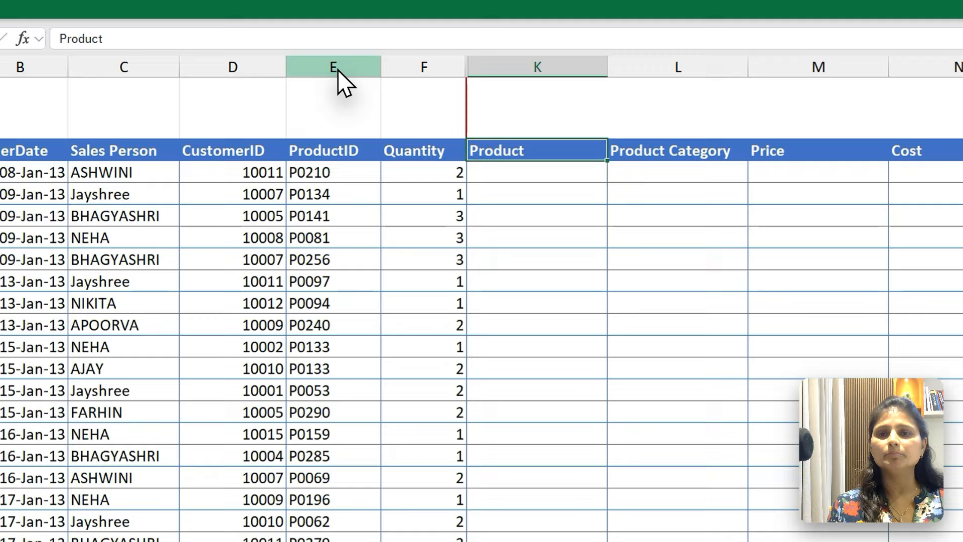
pyautogui.click(330, 48)
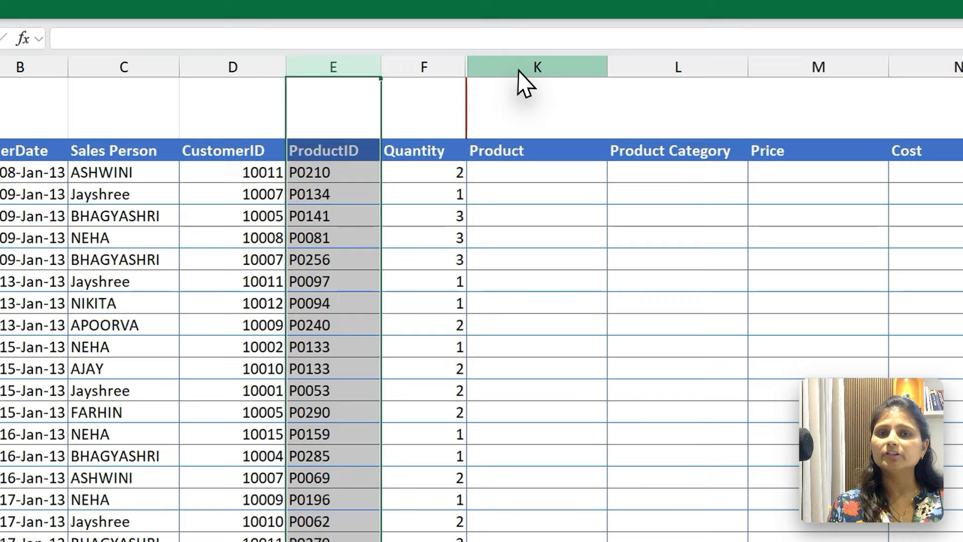
pyautogui.click(450, 45)
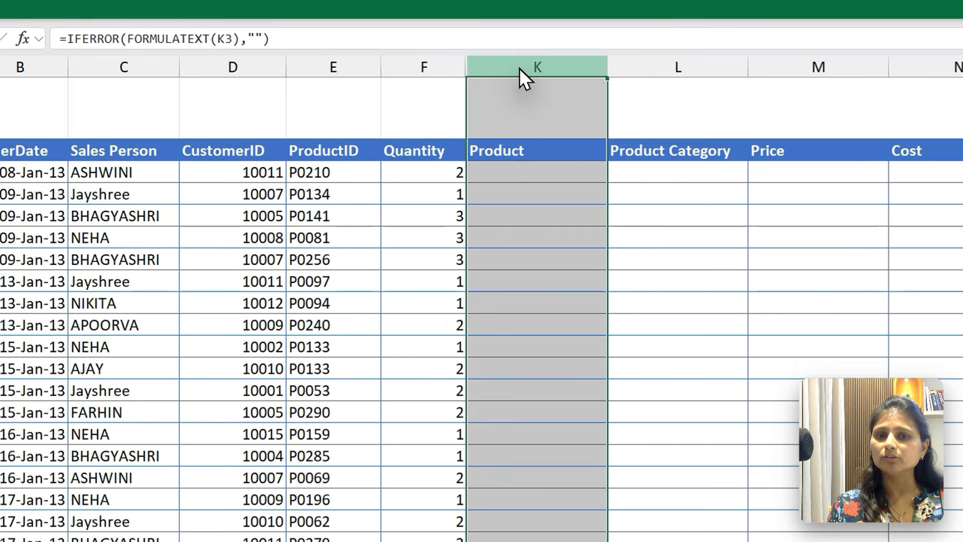
pyautogui.click(522, 150)
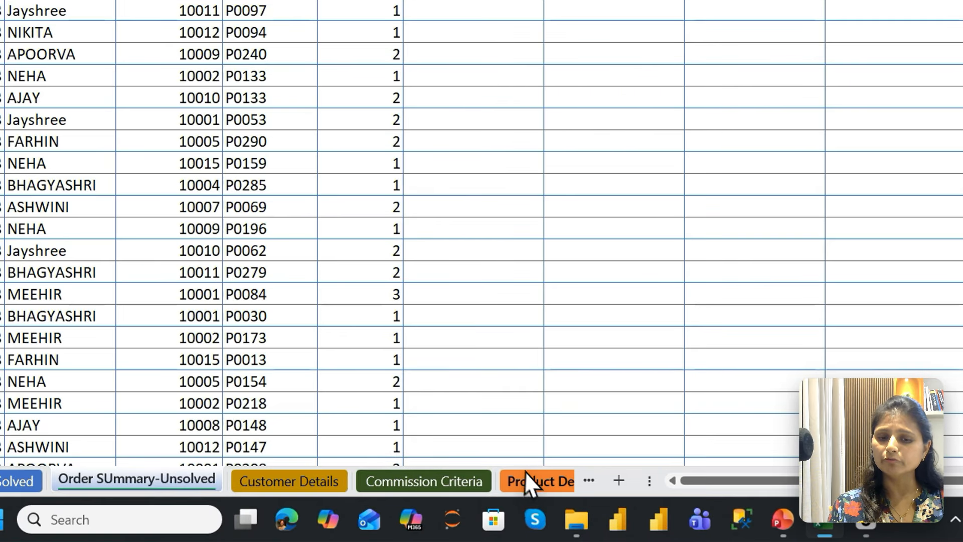
pyautogui.click(537, 481)
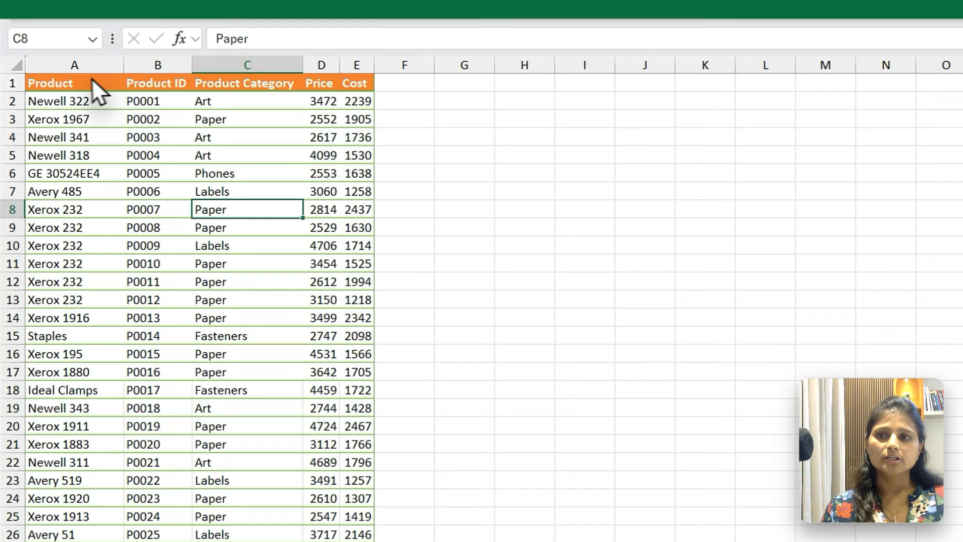
pyautogui.moveTo(53, 67); pyautogui.dragTo(55, 321)
pyautogui.moveTo(82, 255); pyautogui.dragTo(134, 398)
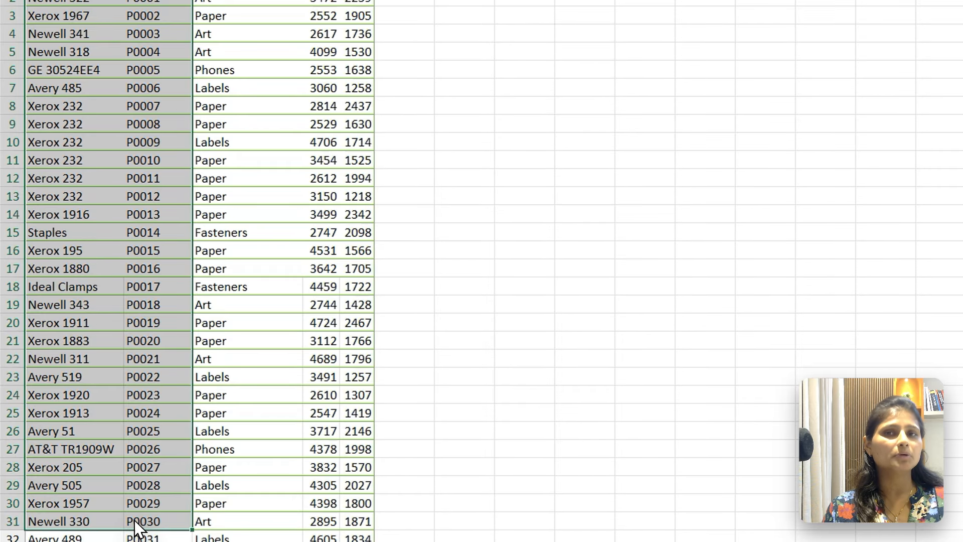
pyautogui.moveTo(138, 527); pyautogui.dragTo(357, 541)
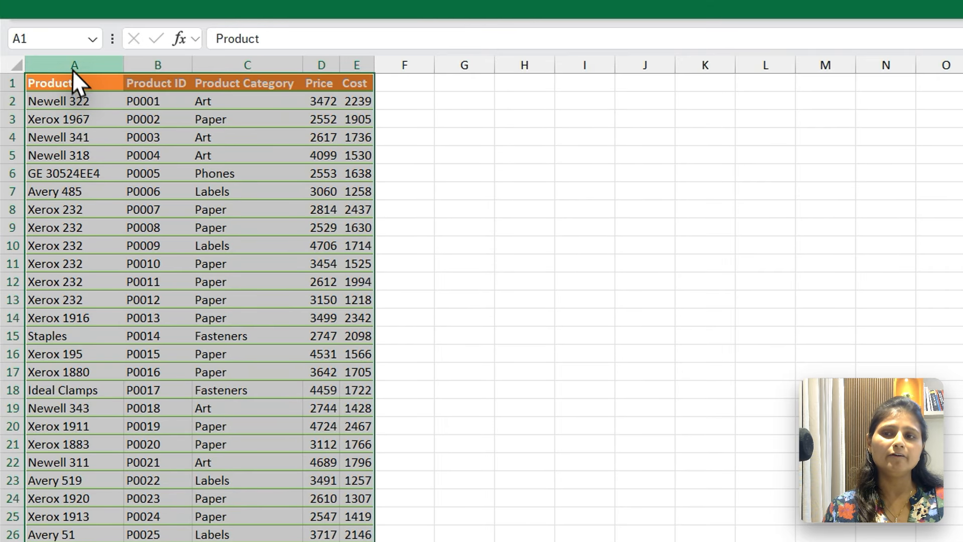
pyautogui.moveTo(74, 81); pyautogui.dragTo(356, 541)
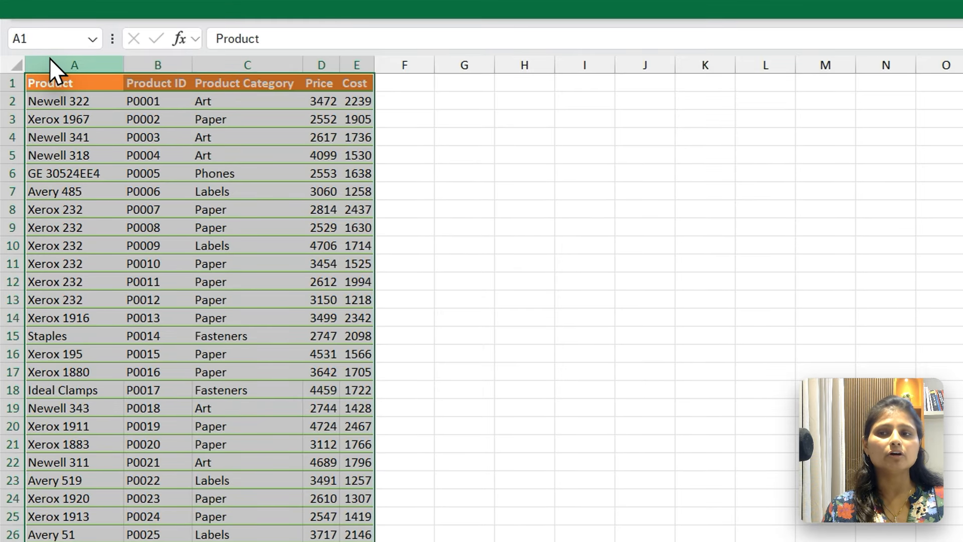
# Check where the Product ID lookup column sits relative to Product and the other columns in Product Details.
pyautogui.click(49, 58)
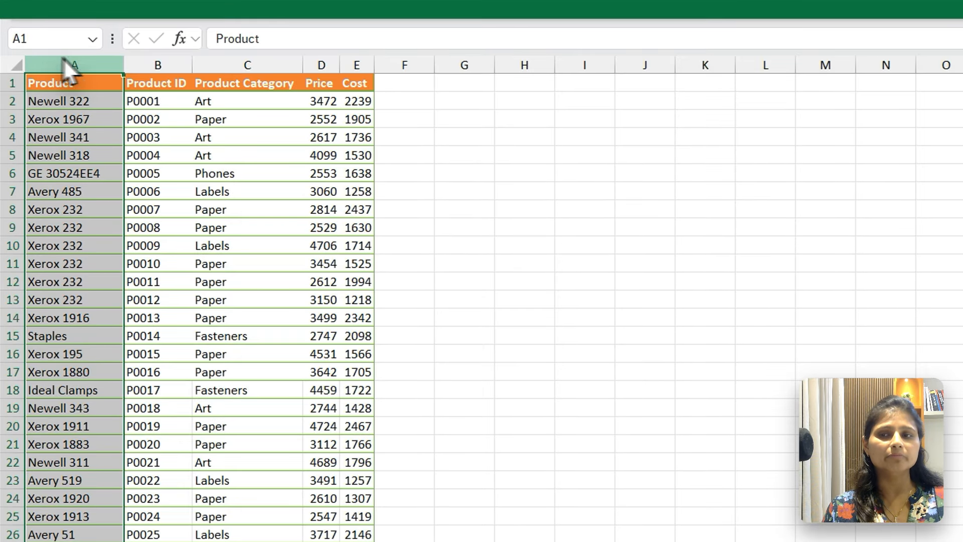
pyautogui.click(165, 63)
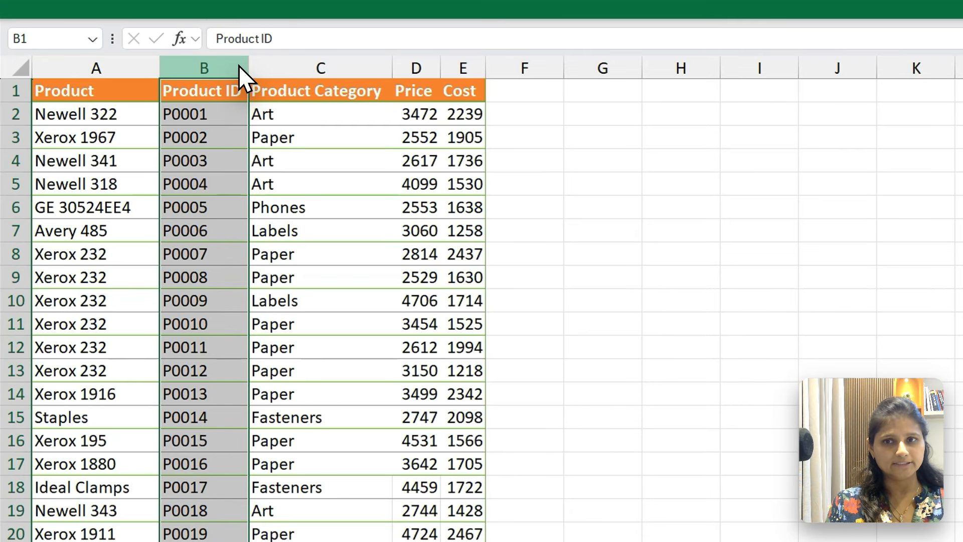
pyautogui.moveTo(239, 65); pyautogui.dragTo(411, 81)
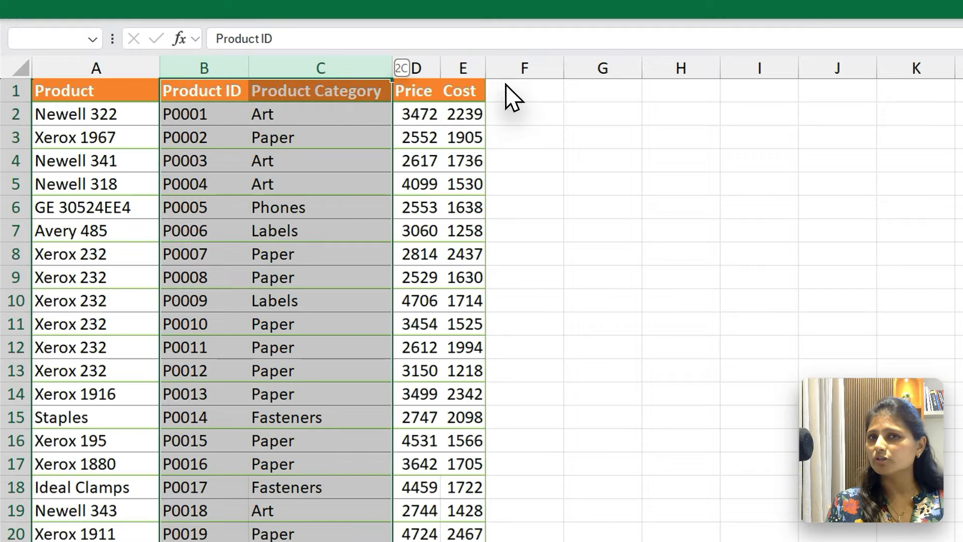
pyautogui.click(216, 67)
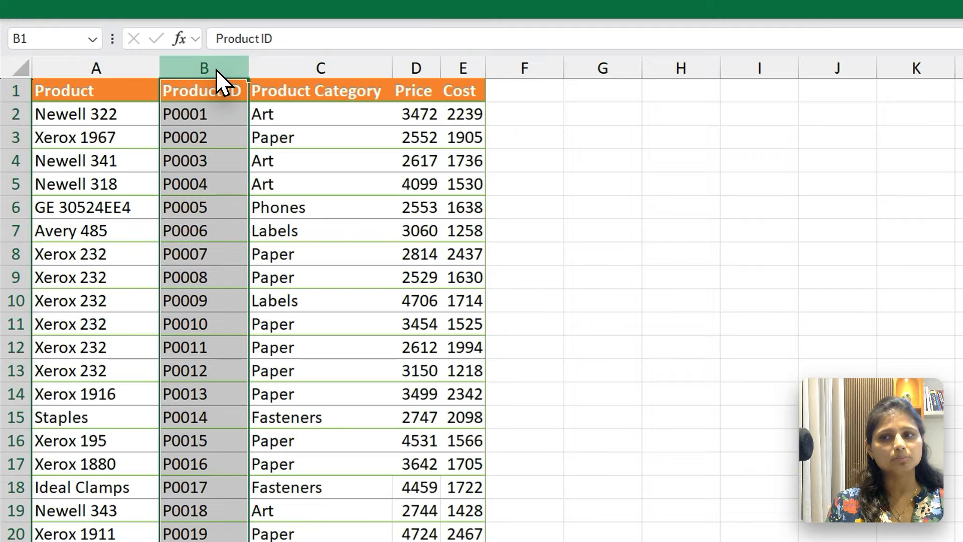
pyautogui.moveTo(215, 69); pyautogui.dragTo(122, 69)
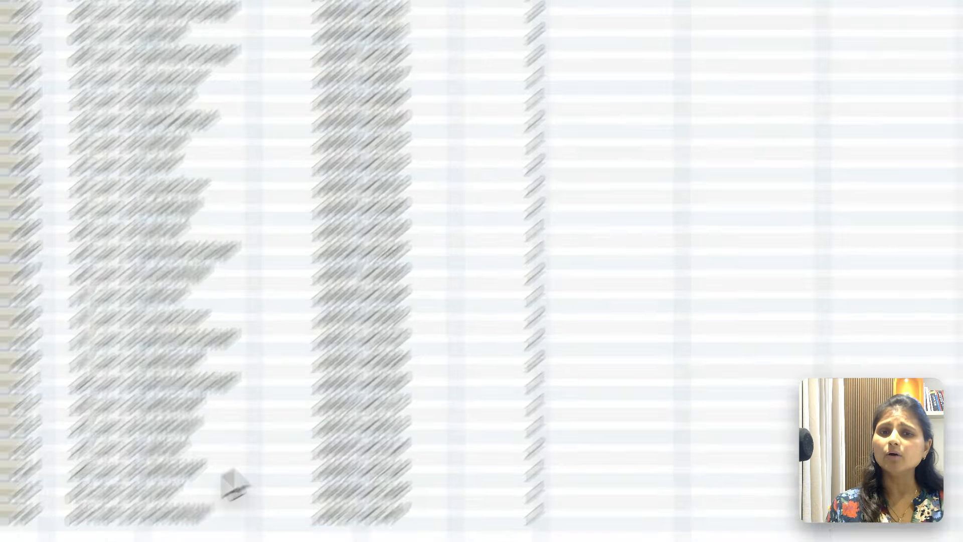
pyautogui.click(337, 182)
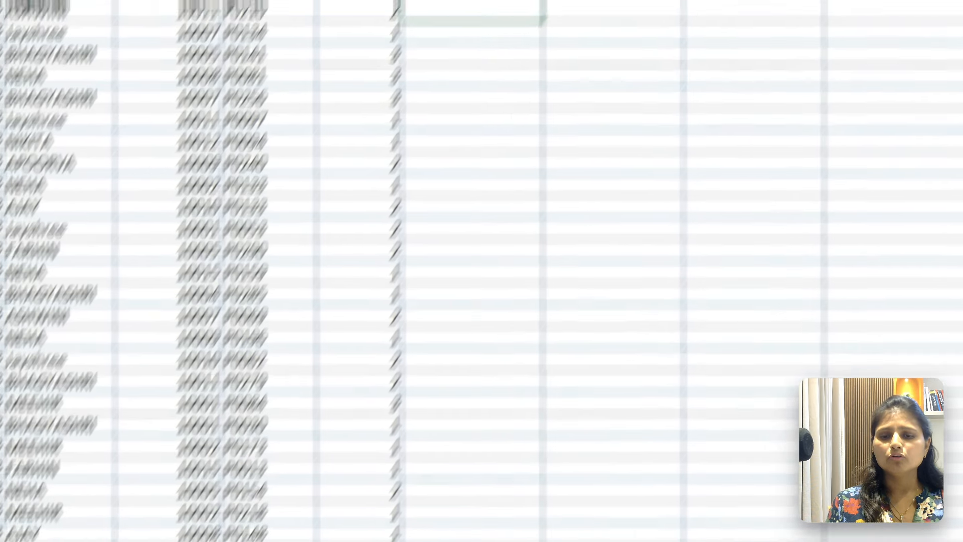
pyautogui.click(483, 486)
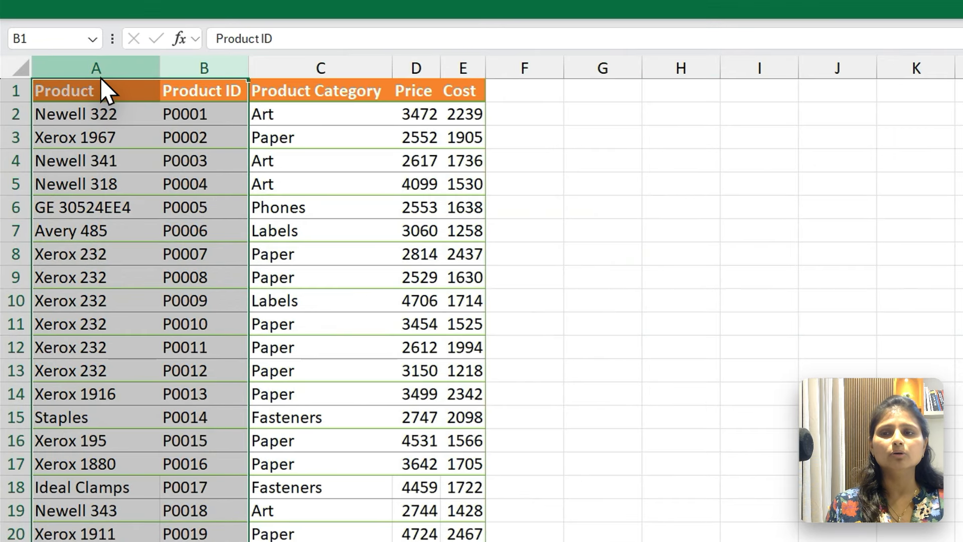
# Try to move the Product column to column F, after Cost, so that Product ID leads the Product Details table.
pyautogui.click(100, 78)
pyautogui.hotkey('ctrl', 'c')
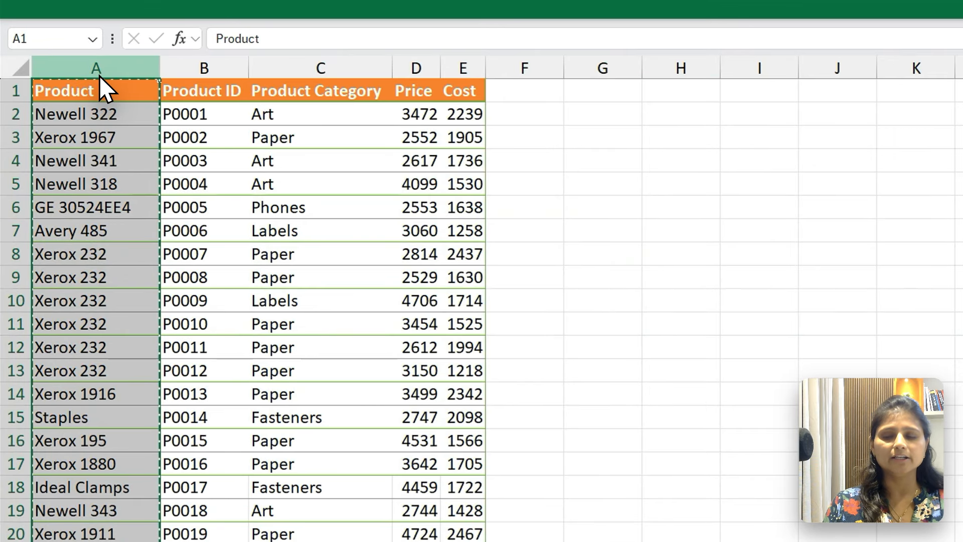
pyautogui.click(533, 90)
pyautogui.hotkey('ctrl', 'v')
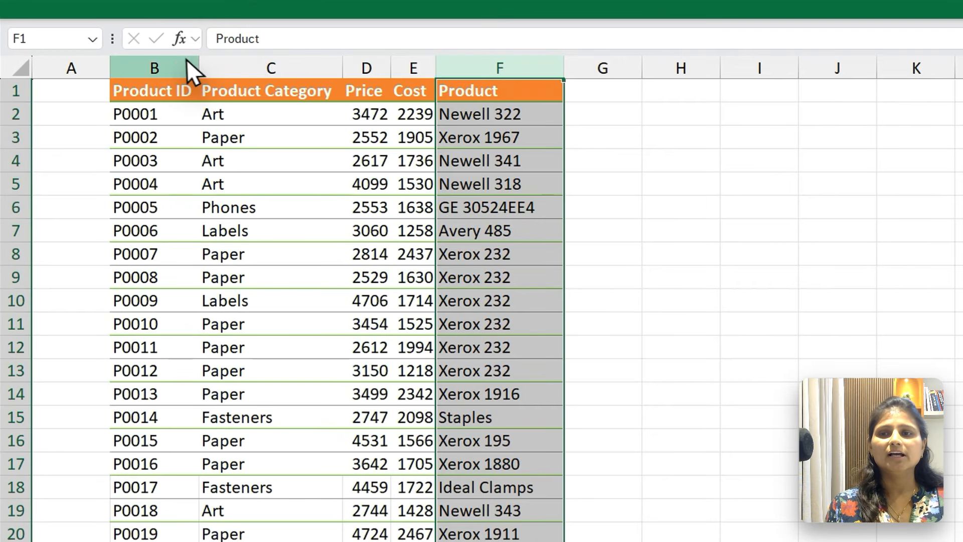
pyautogui.click(115, 44)
pyautogui.moveTo(208, 66); pyautogui.dragTo(532, 71)
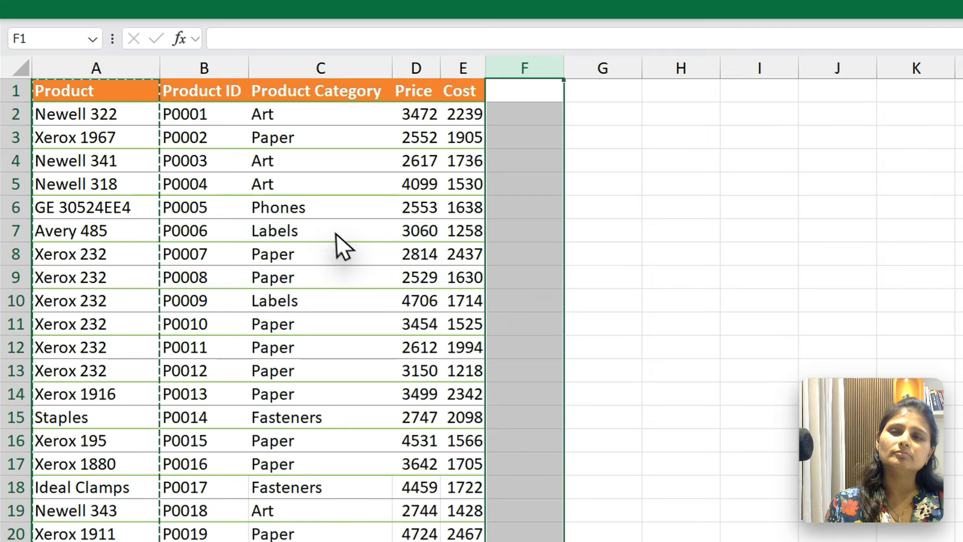
pyautogui.click(225, 155)
pyautogui.press('Escape')
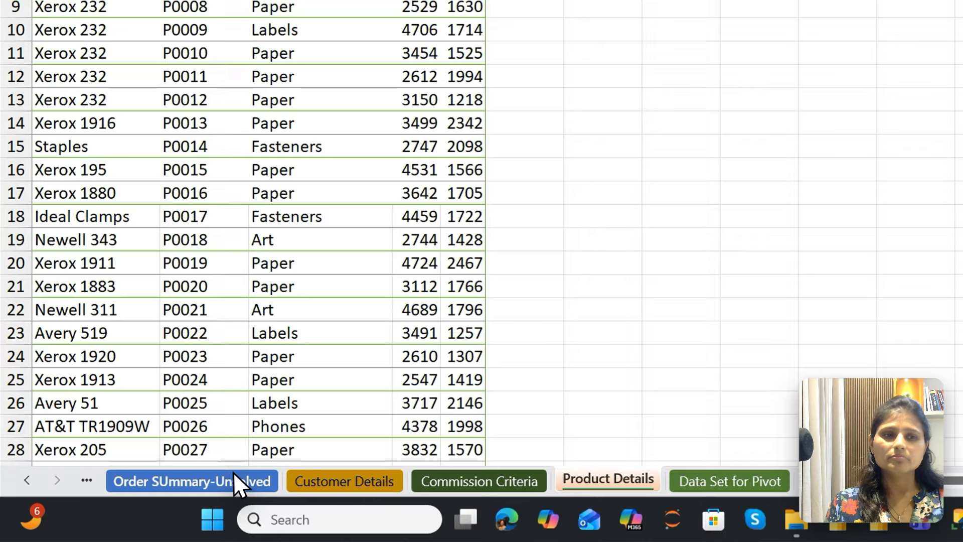
# Start an XLOOKUP formula in K3 of the Order SUmmary-Unsolved sheet with the product ID in E3 as lookup value.
pyautogui.click(233, 474)
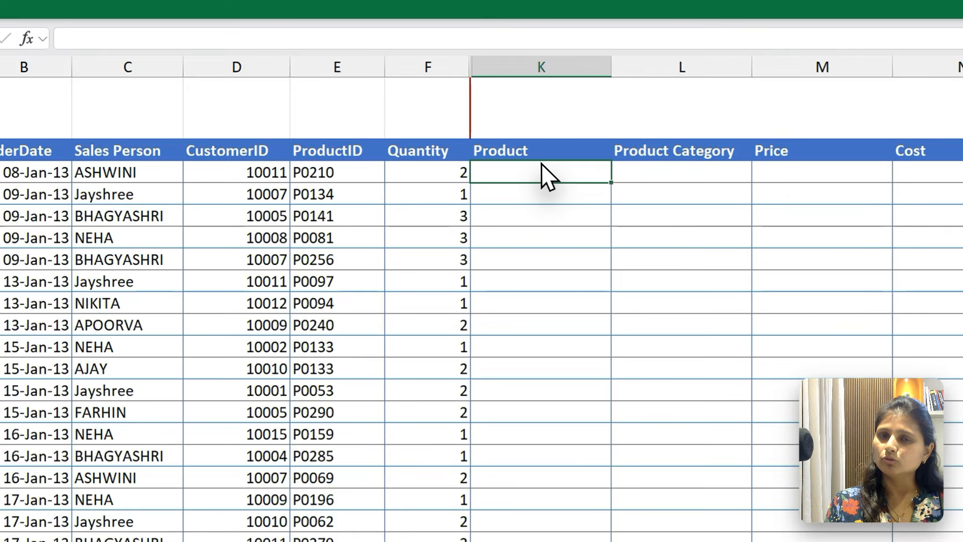
pyautogui.write('=Xlo')
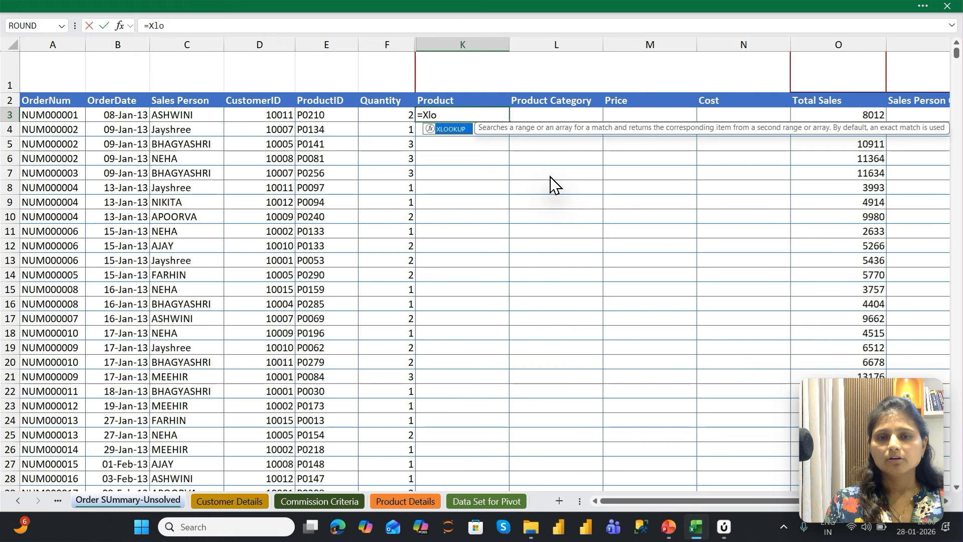
pyautogui.press('BackSpace')
pyautogui.press('BackSpace')
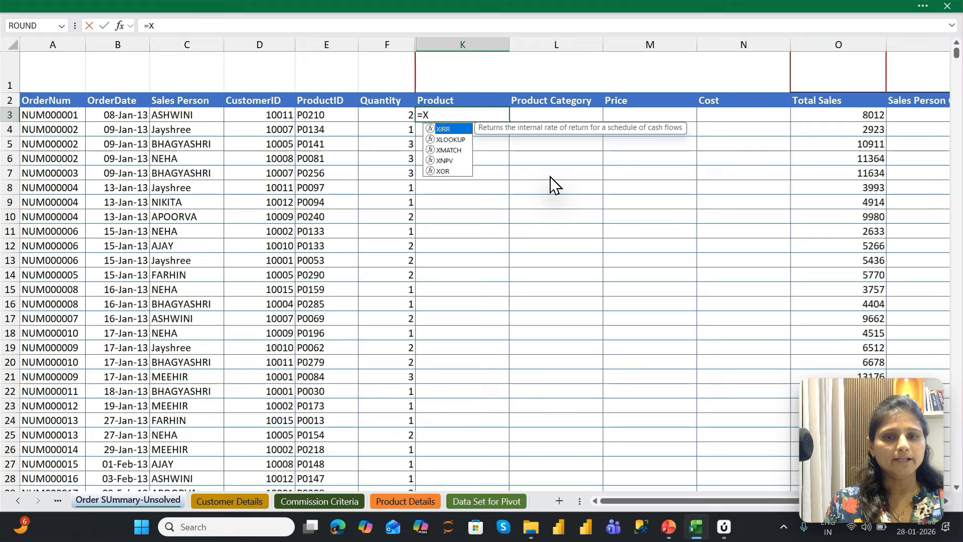
pyautogui.press('Down')
pyautogui.press('Tab')
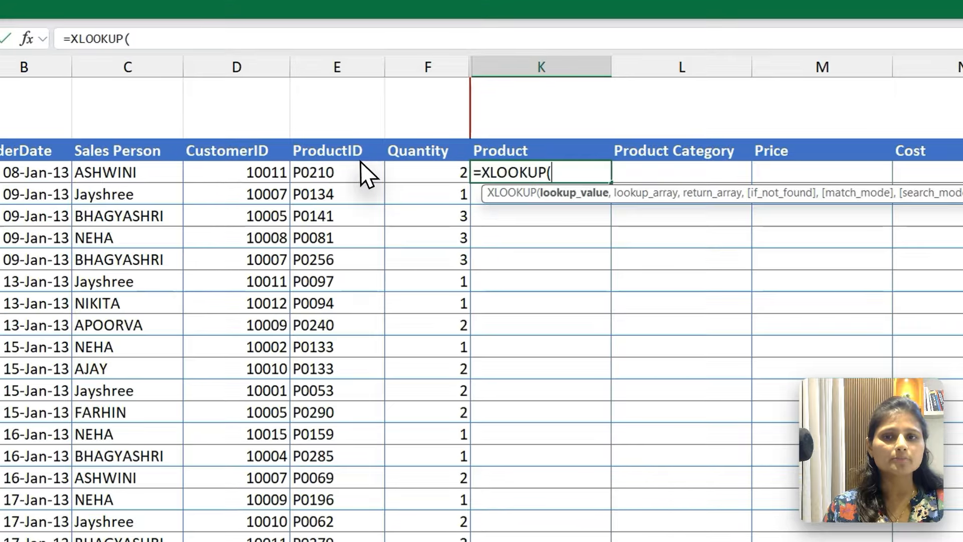
pyautogui.click(342, 111)
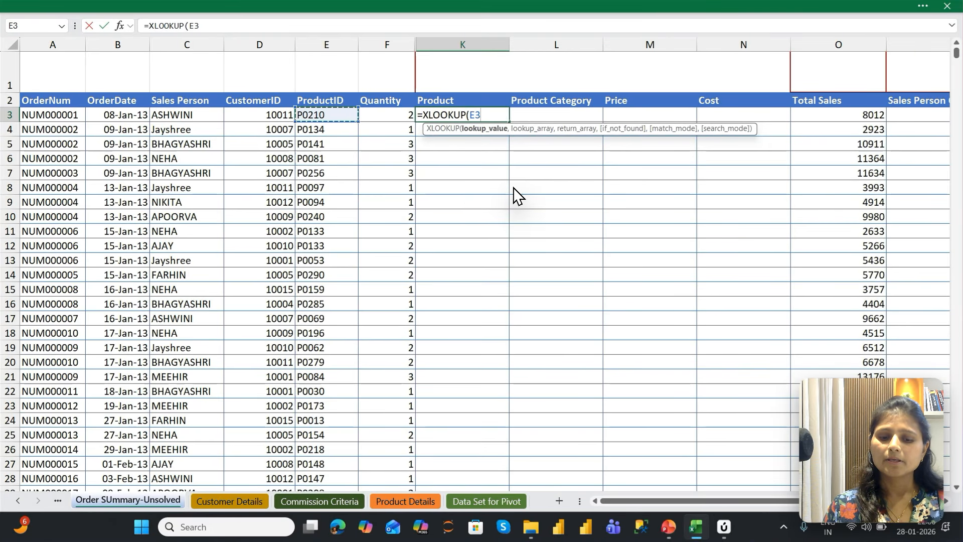
pyautogui.write(',')
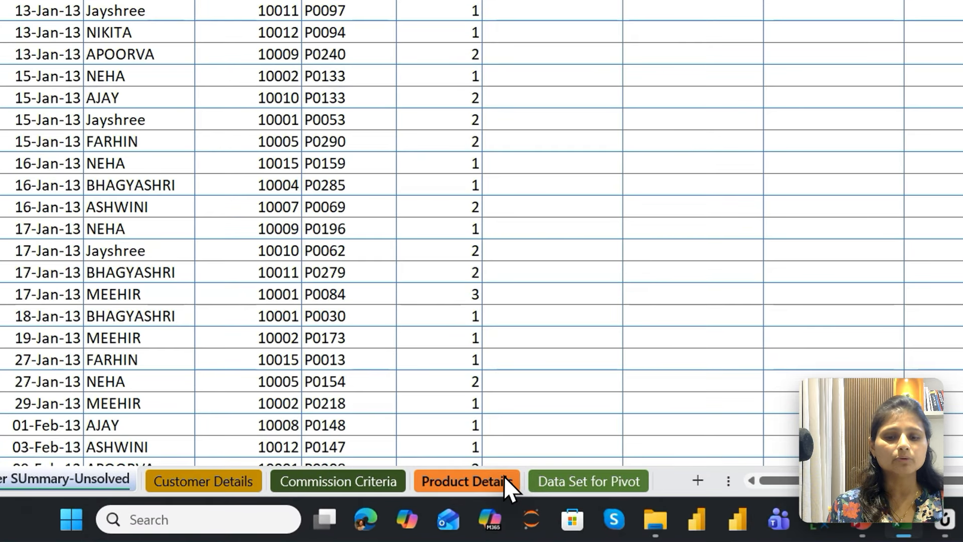
# Set the XLOOKUP lookup array to the Product ID column, 'Product Details'!$B$1:$B$298, as an absolute reference.
pyautogui.click(405, 502)
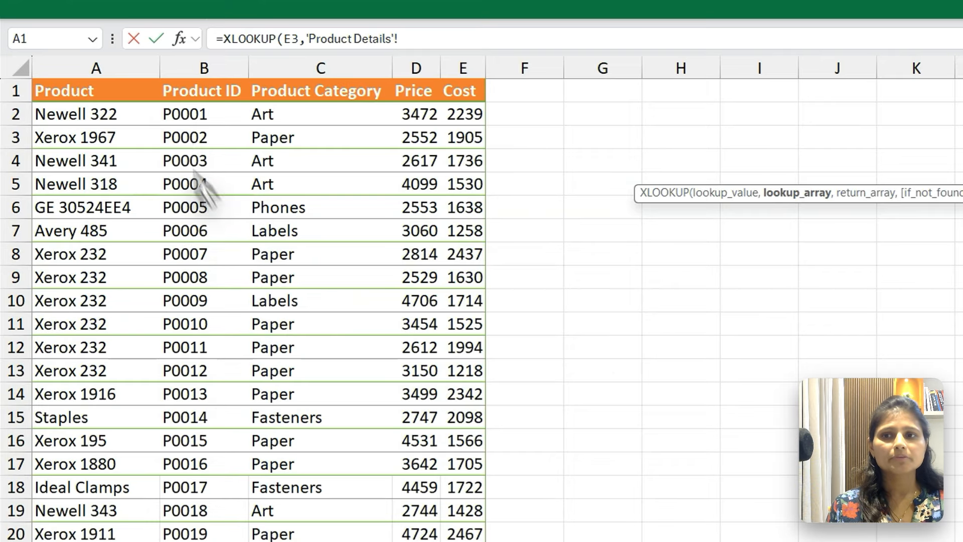
pyautogui.click(192, 86)
pyautogui.hotkey('ctrl', 'shift', 'Down')
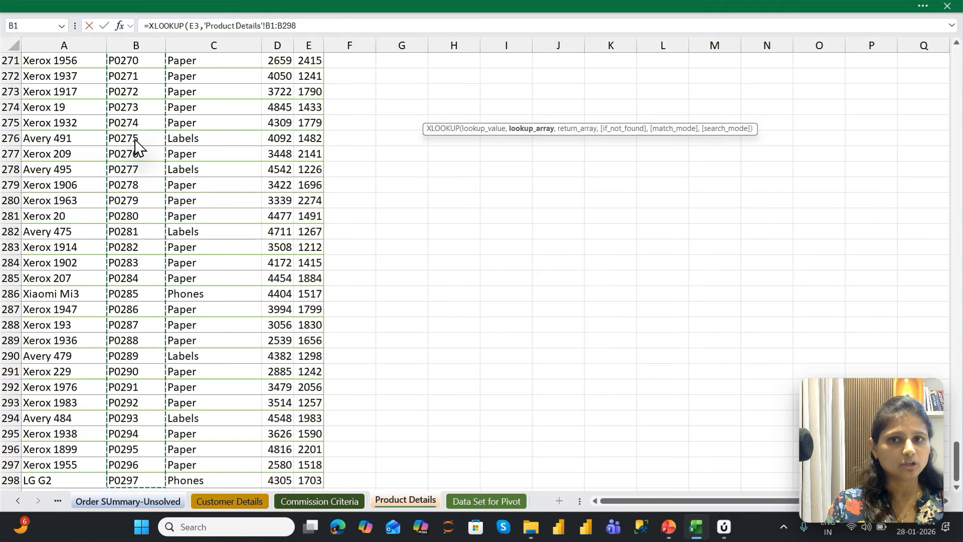
pyautogui.press('F4')
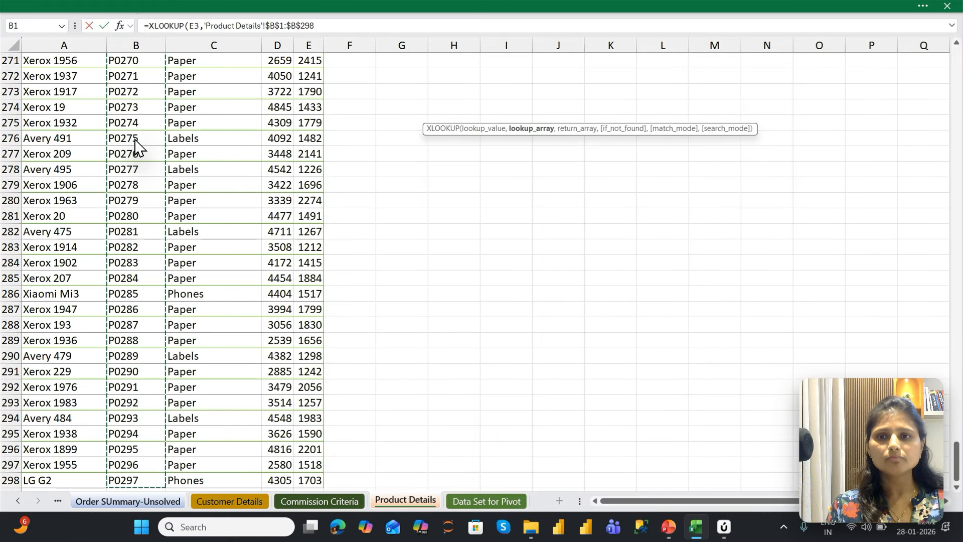
pyautogui.write(',')
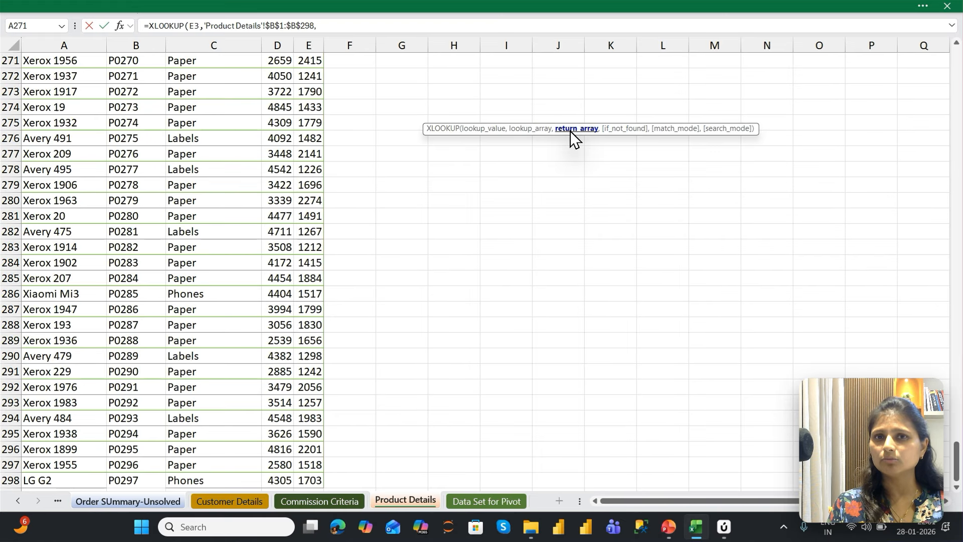
# Complete the XLOOKUP with the Product column 'Product Details'!$A$1:$A$298 as return array, and clear the formula from K3.
pyautogui.hotkey('ctrl', 'Up')
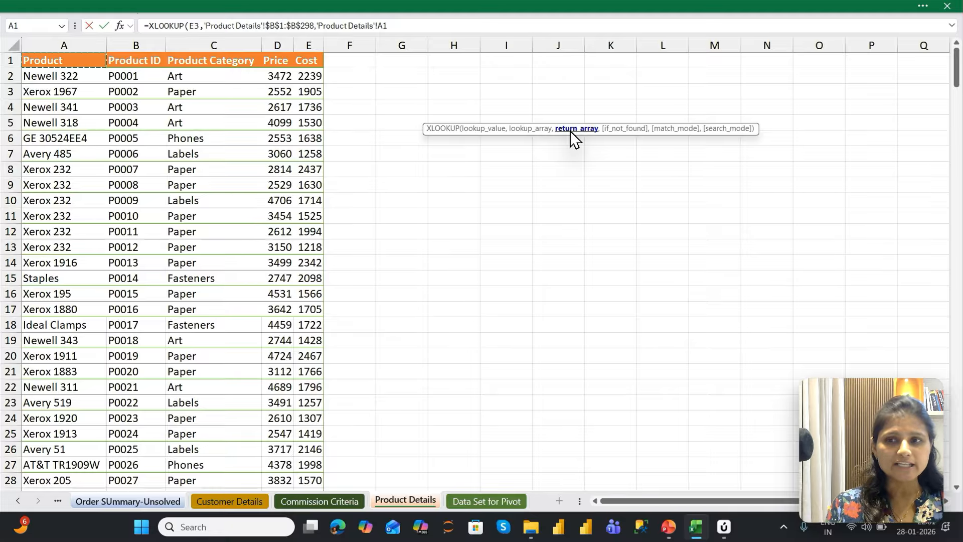
pyautogui.hotkey('ctrl', 'shift', 'Down')
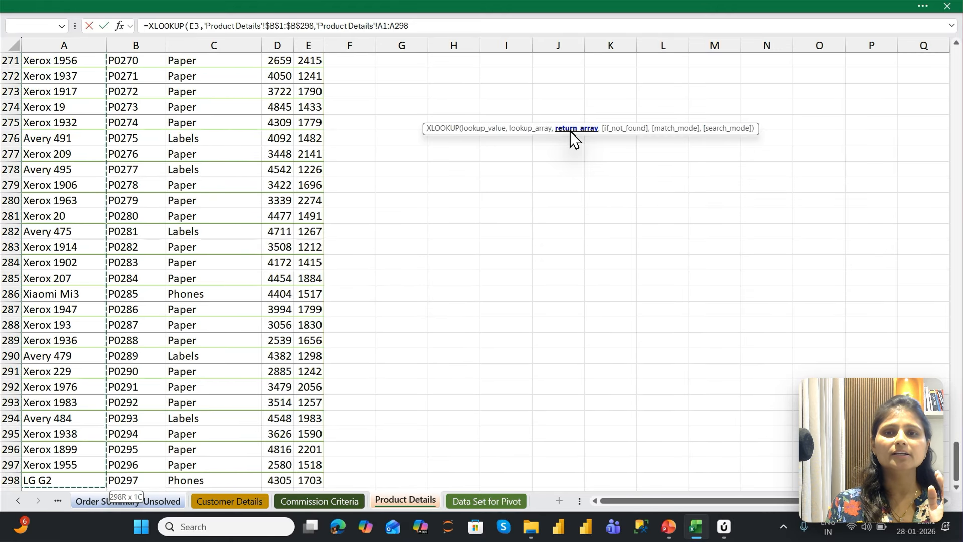
pyautogui.press('F4')
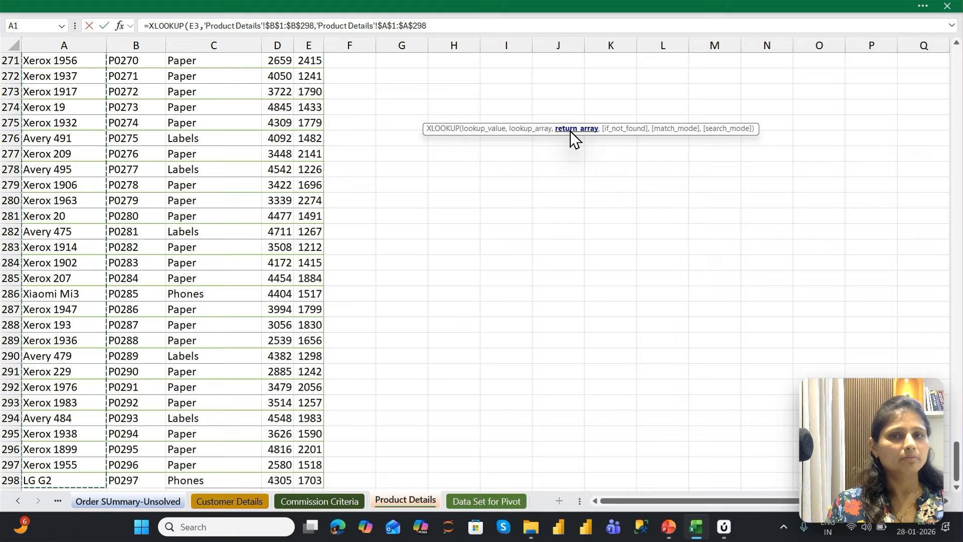
pyautogui.press('Return')
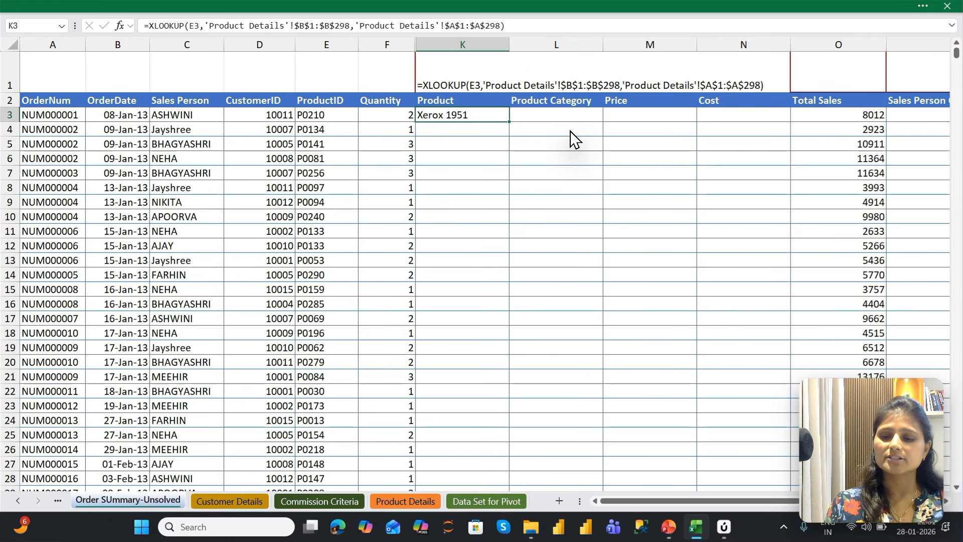
pyautogui.press('F2')
pyautogui.press('Escape')
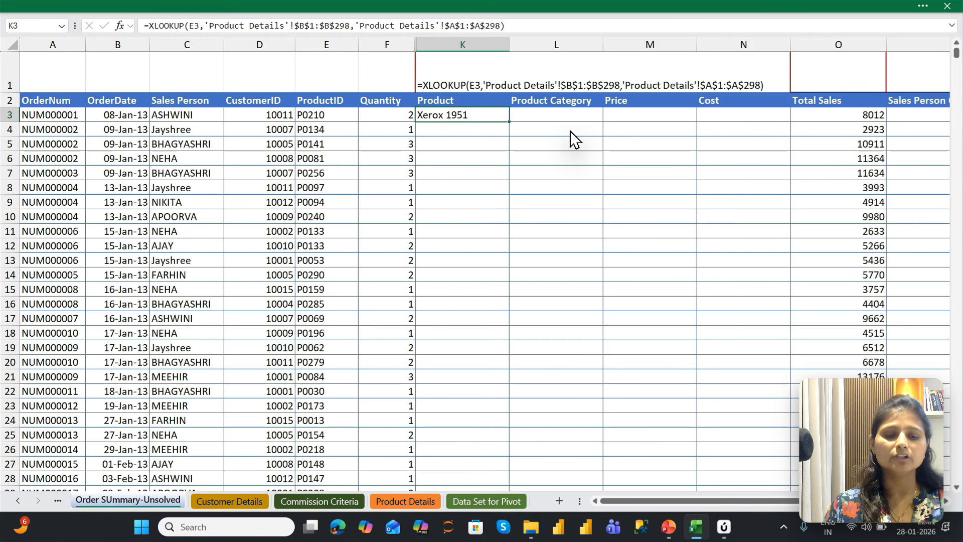
pyautogui.press('Delete')
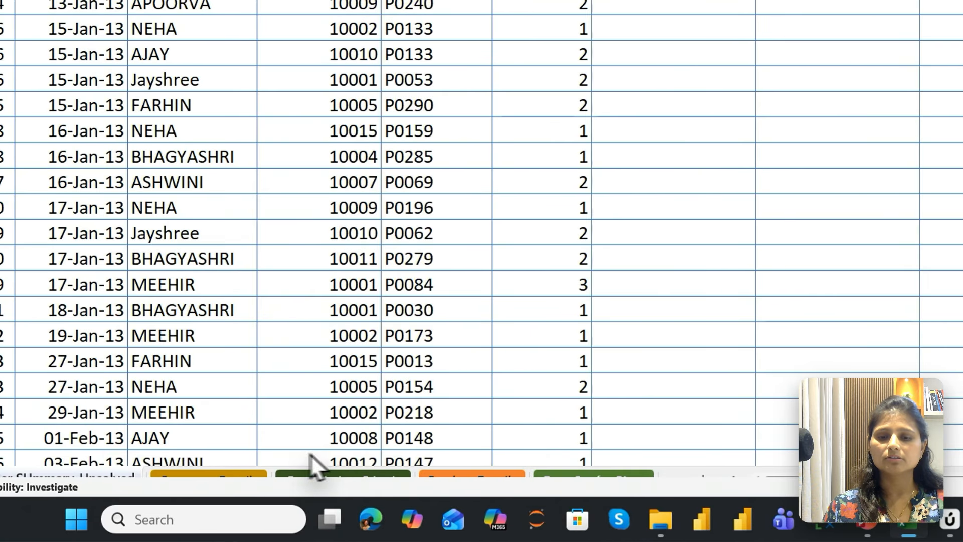
# Begin an XLOOKUP in K3 under Product, using the product ID in E3 as the lookup value.
pyautogui.click(494, 483)
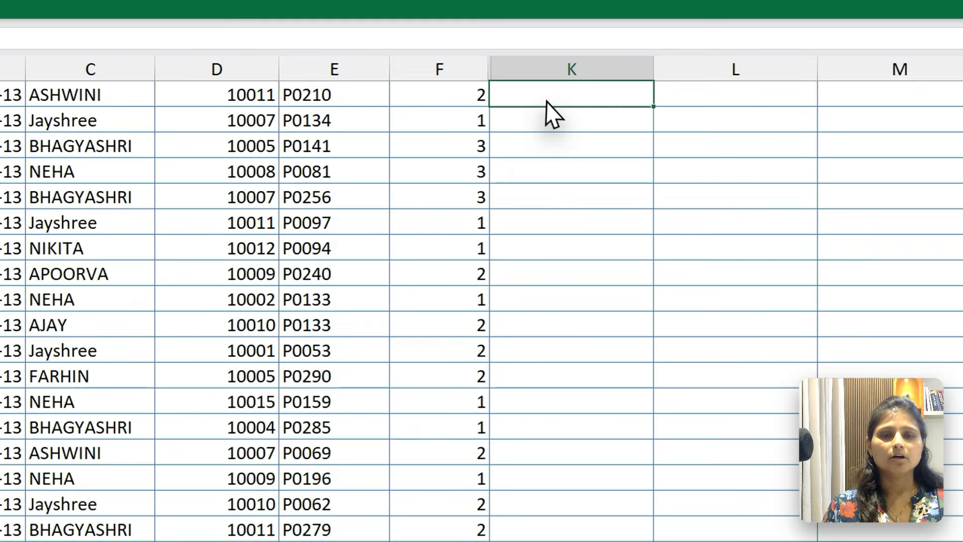
pyautogui.press('Up')
pyautogui.press('Down')
pyautogui.write('=XLOOKUP(')
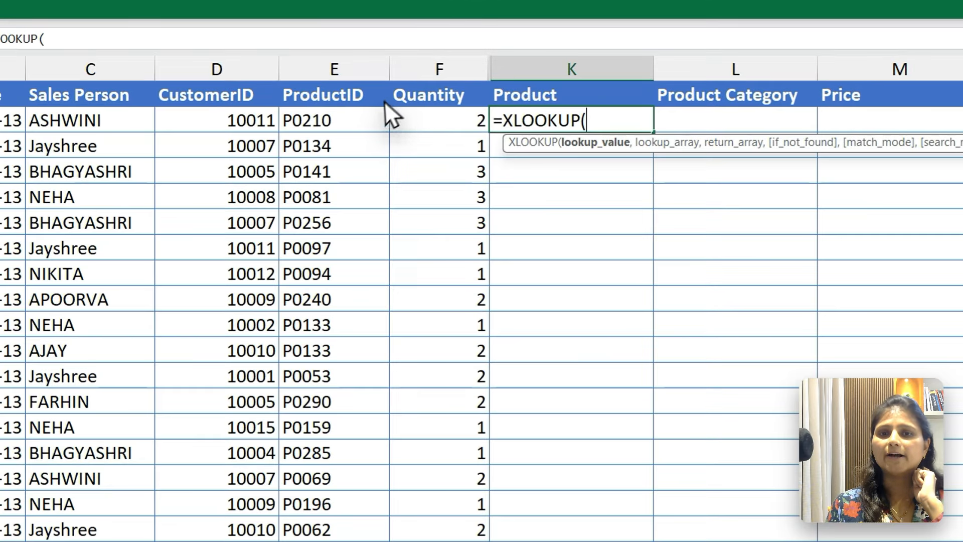
pyautogui.click(400, 81)
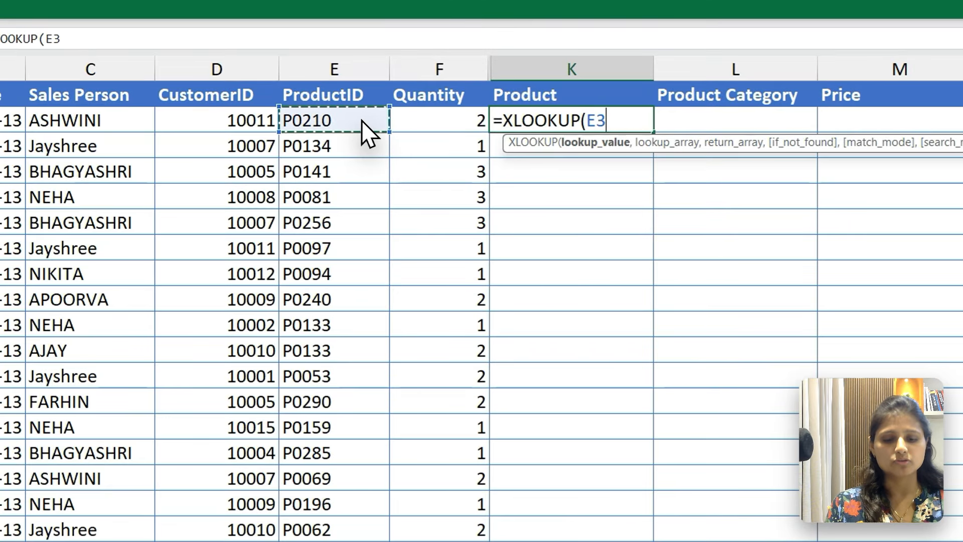
pyautogui.write(',')
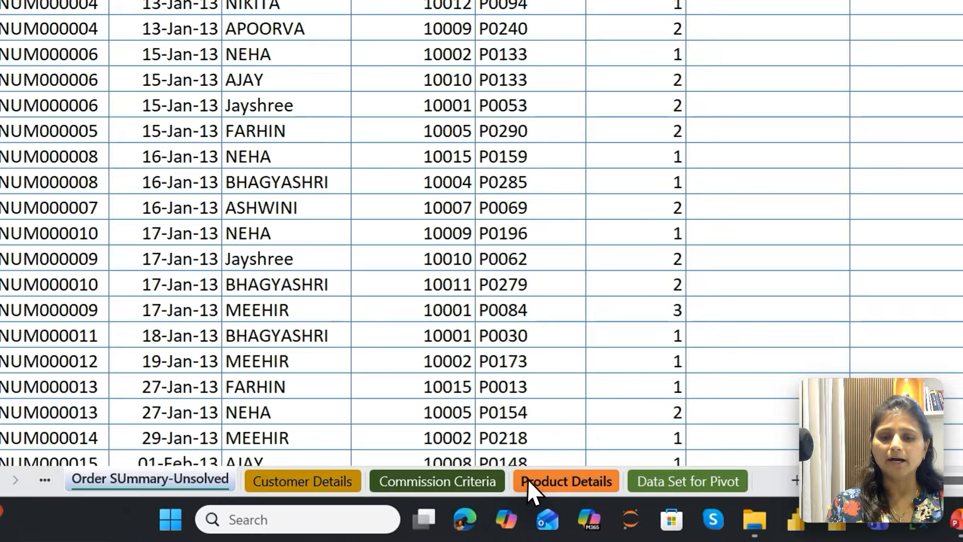
# Use the absolute Product ID range 'Product Details'!$B$1:$B$298 as the XLOOKUP's lookup array.
pyautogui.click(528, 482)
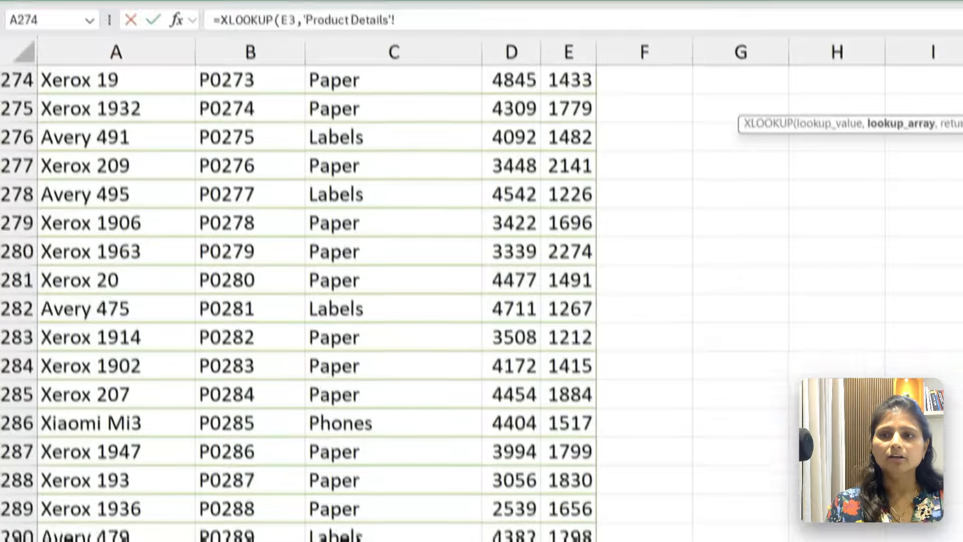
pyautogui.click(242, 296)
pyautogui.hotkey('ctrl', 'Up')
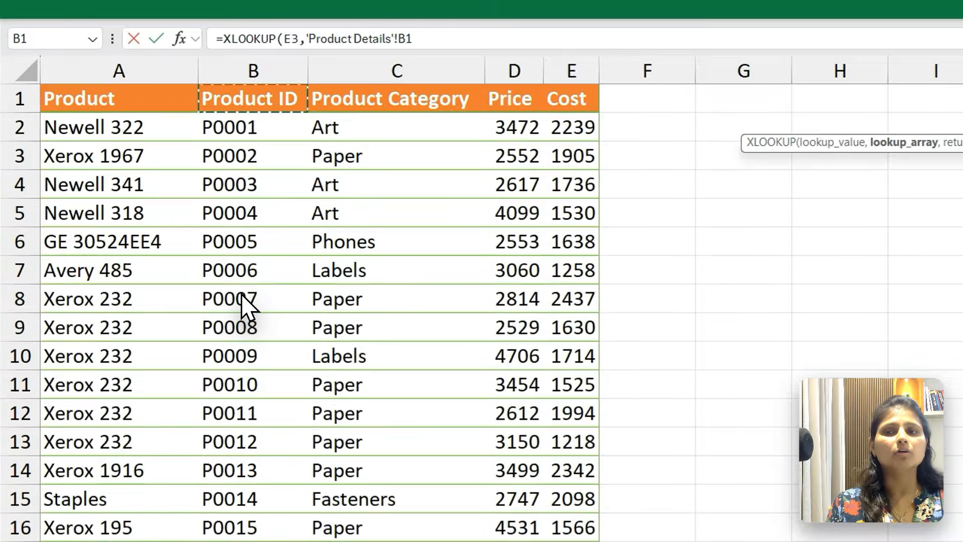
pyautogui.hotkey('ctrl', 'shift', 'Down')
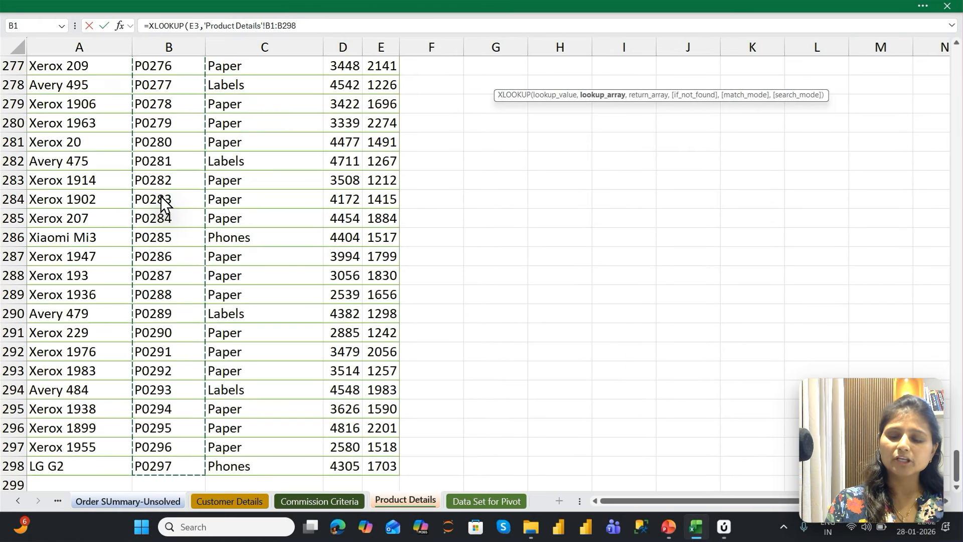
pyautogui.press('F4')
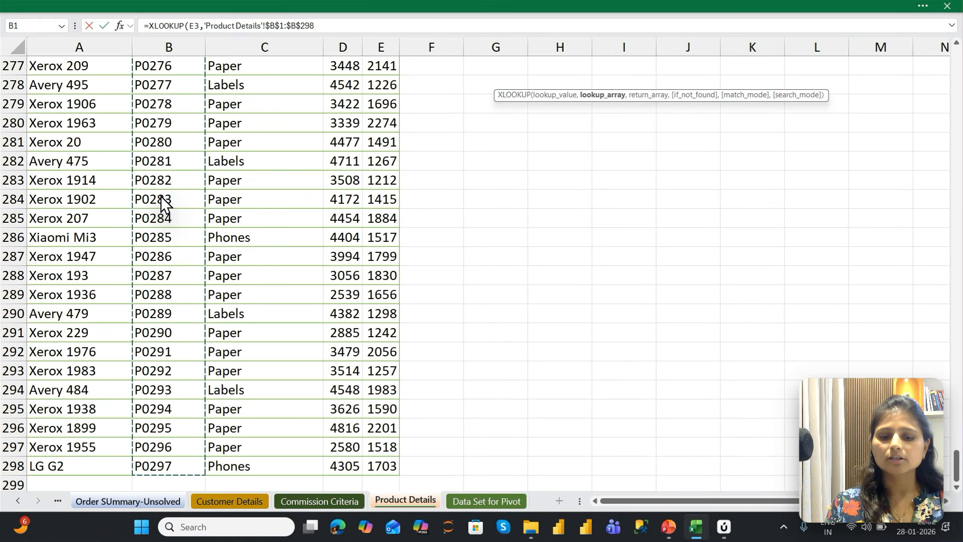
# Use the absolute Product range 'Product Details'!$A$1:$A$298 as the return array and enter the XLOOKUP formula in K3.
pyautogui.write(',')
pyautogui.hotkey('ctrl', 'Home')
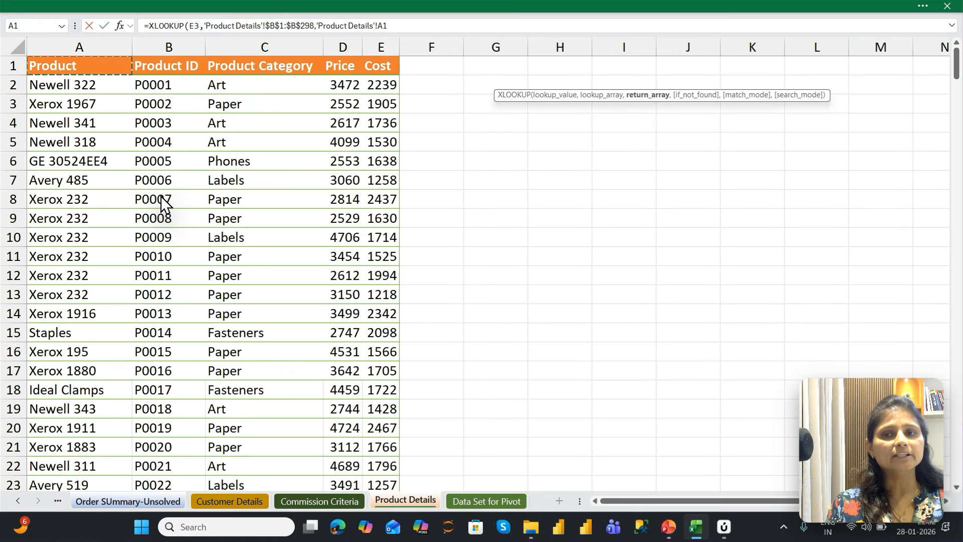
pyautogui.hotkey('ctrl', 'shift', 'Down')
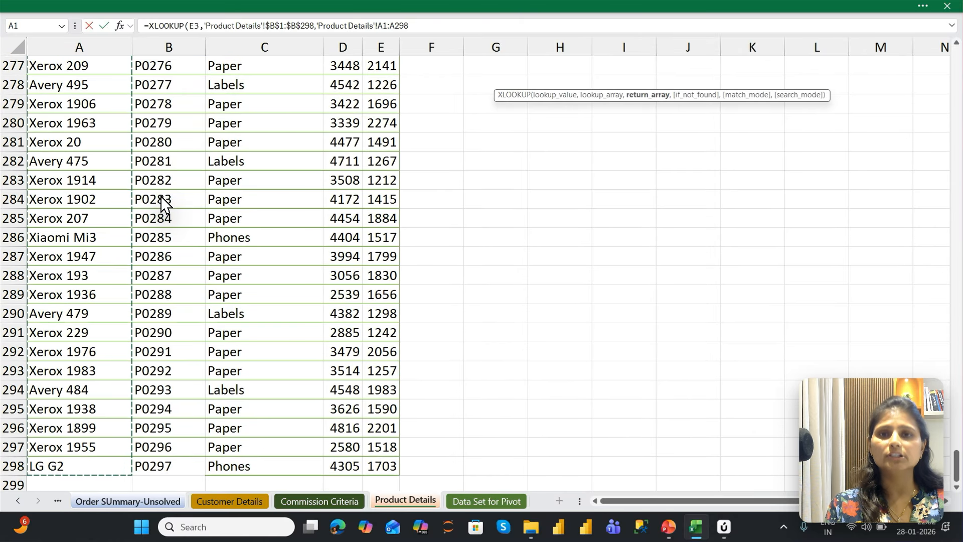
pyautogui.press('F4')
pyautogui.press('Return')
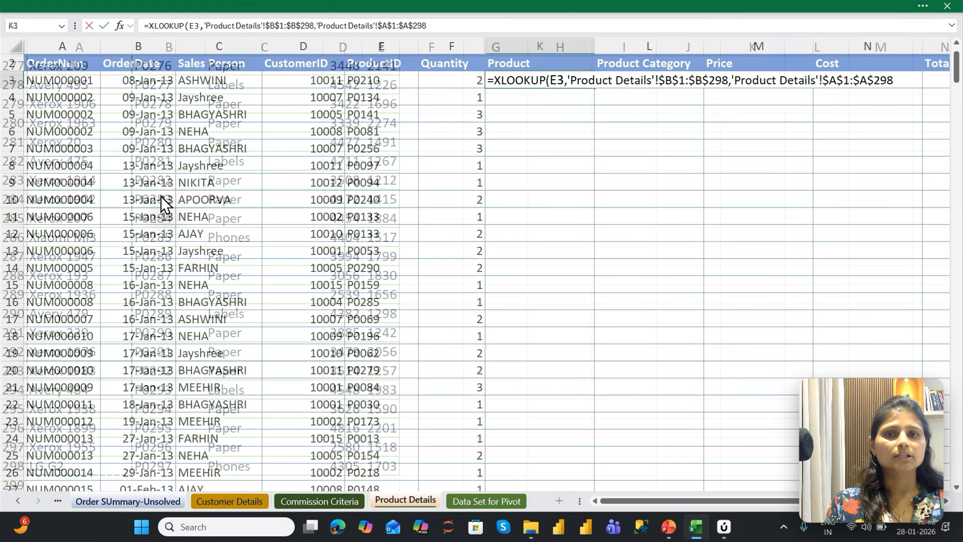
# Fill the Product XLOOKUP formula from K3 down to the last order row and check the first rows.
pyautogui.press('Left')
pyautogui.hotkey('ctrl', 'Down')
pyautogui.press('Right')
pyautogui.hotkey('ctrl', 'shift', 'Up')
pyautogui.hotkey('ctrl', 'd')
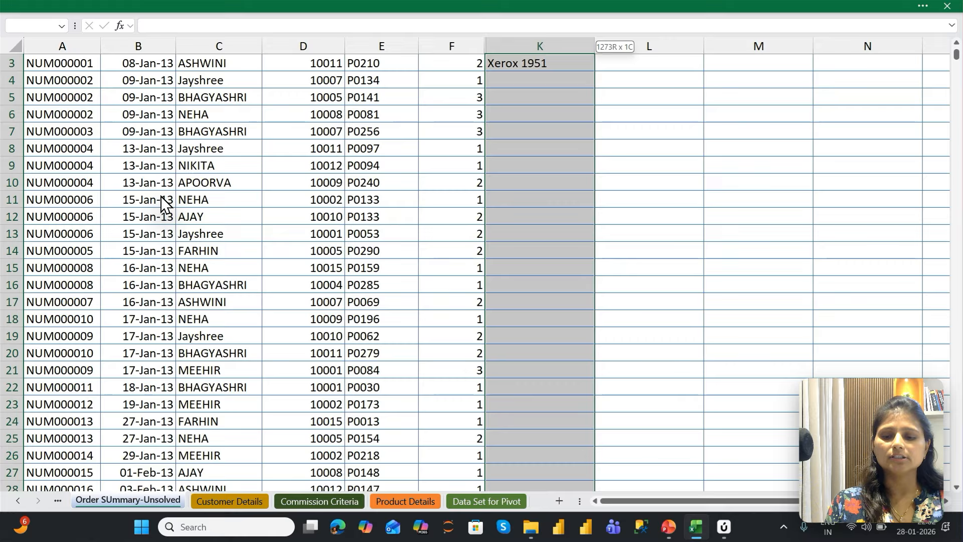
pyautogui.hotkey('ctrl', 'Up')
pyautogui.press('Down')
pyautogui.press('Down')
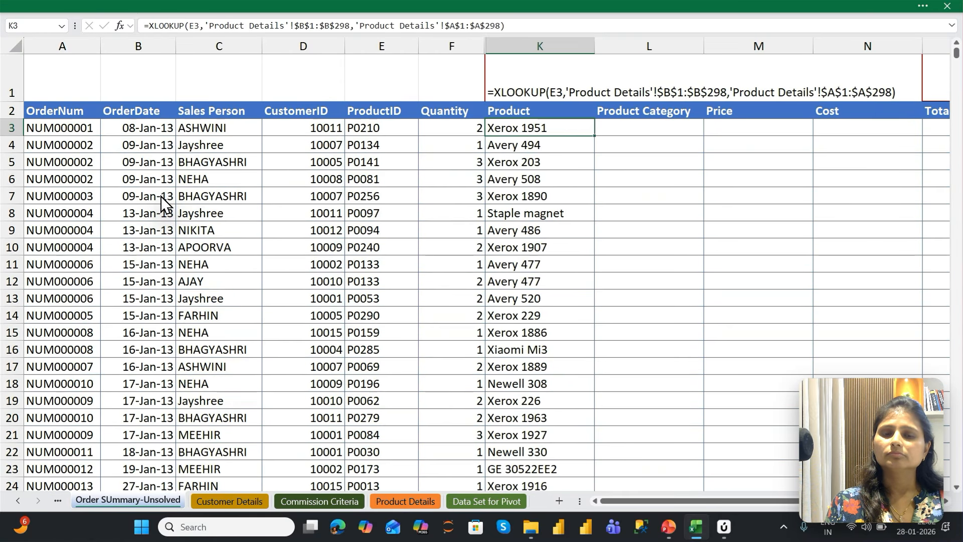
pyautogui.press('Down')
pyautogui.press('Down')
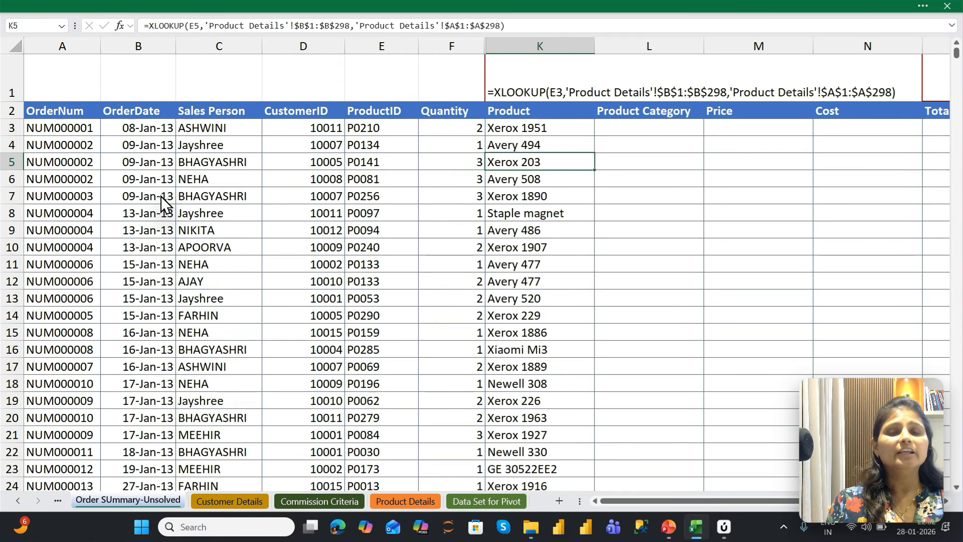
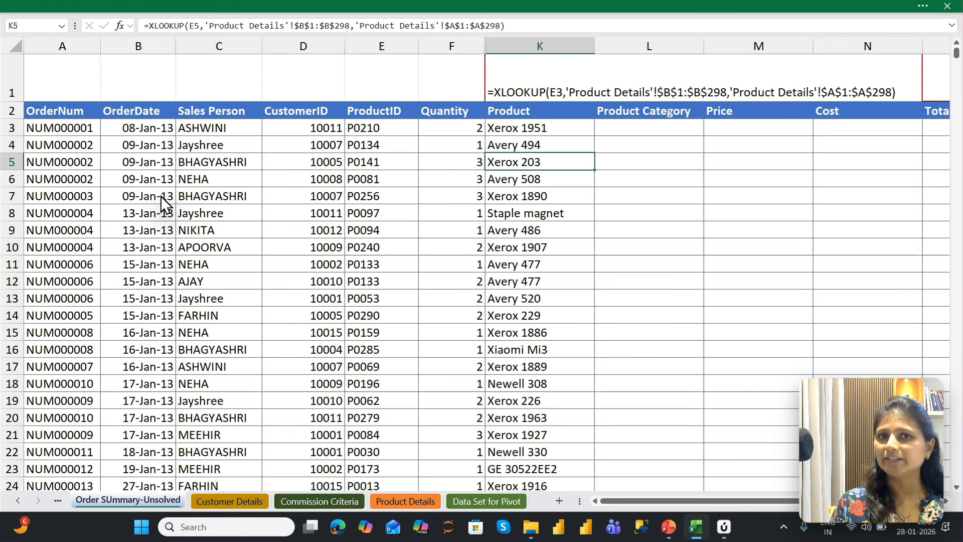
# Review the Product Category, Price and Cost columns still without lookups, and select L3 under Product Category.
pyautogui.press('Up')
pyautogui.press('Up')
pyautogui.press('Right')
pyautogui.press('Right')
pyautogui.press('Right')
pyautogui.press('Right')
pyautogui.press('Right')
pyautogui.press('Up')
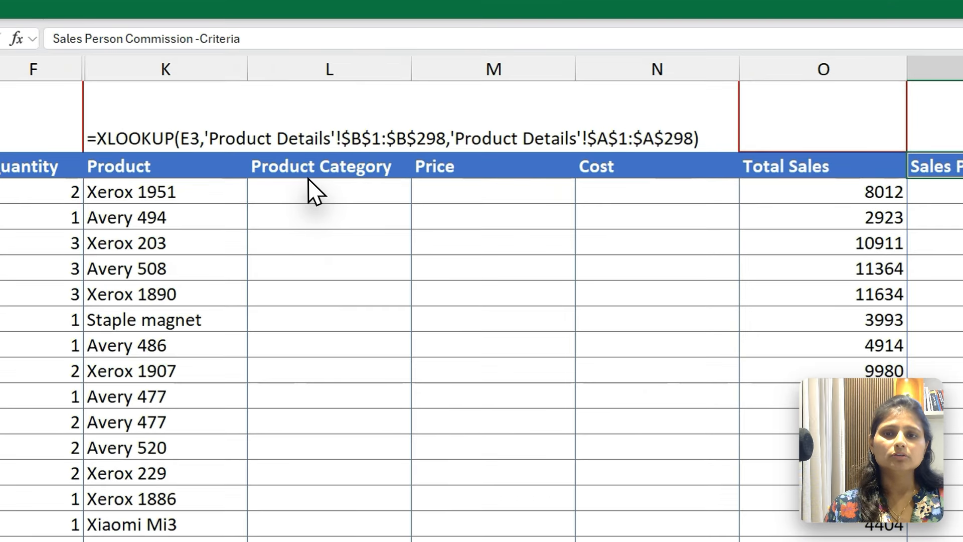
pyautogui.click(308, 182)
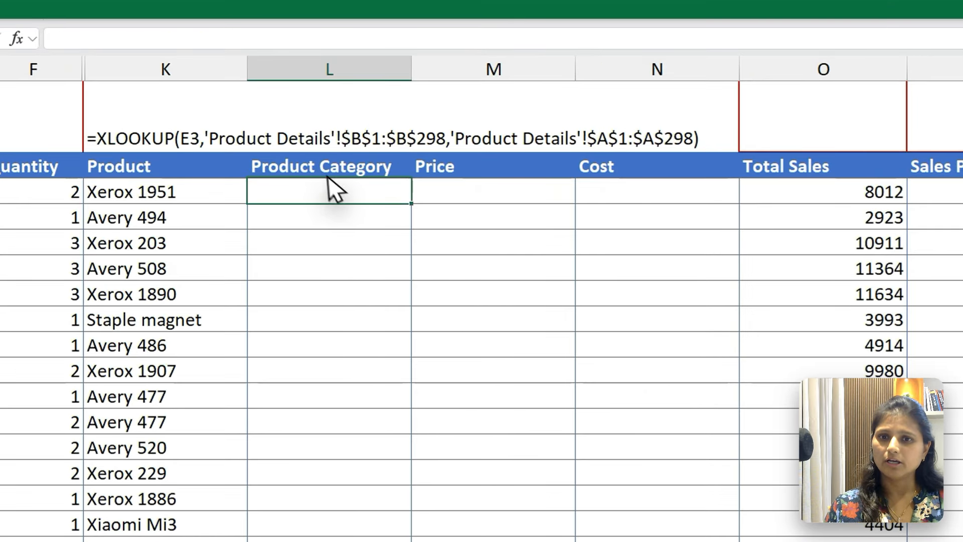
pyautogui.moveTo(324, 173); pyautogui.dragTo(638, 187)
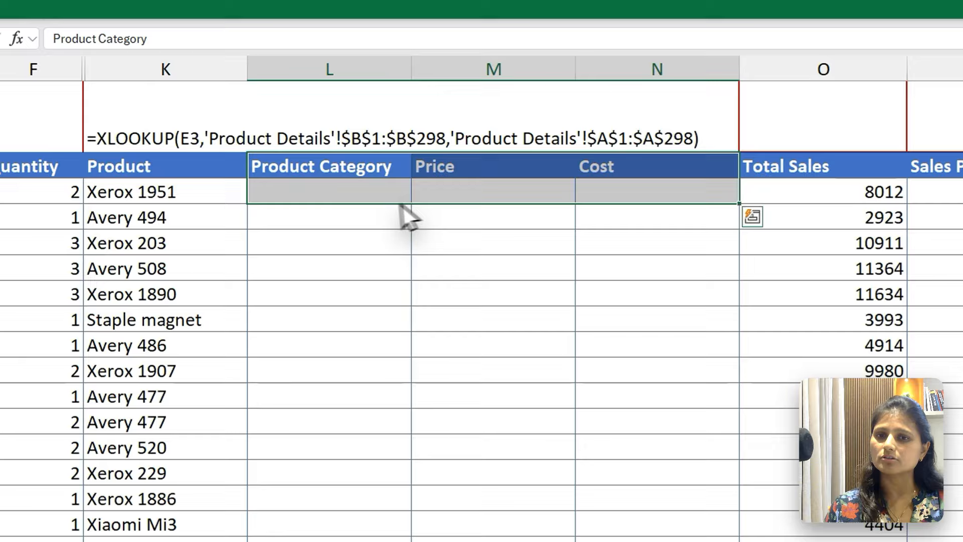
pyautogui.click(354, 192)
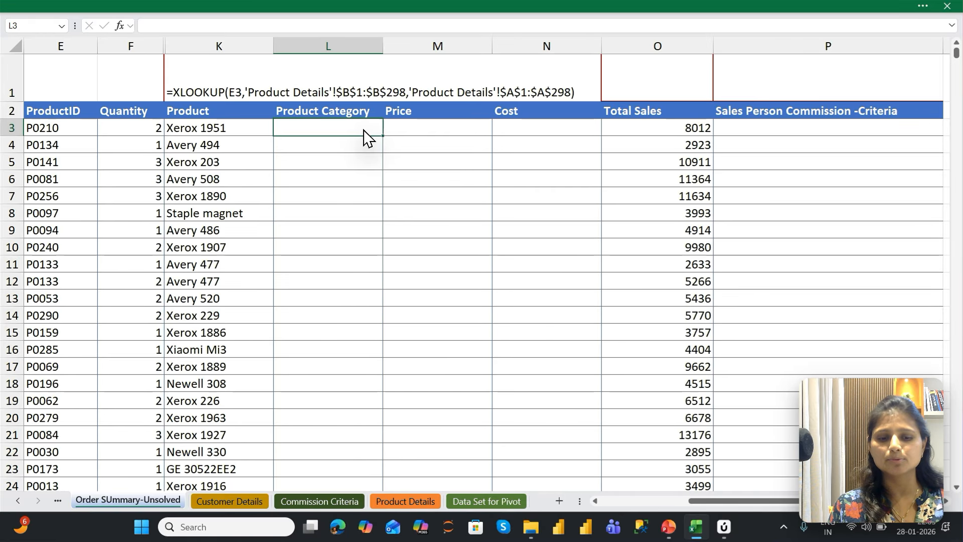
# Start an XLOOKUP formula in L3 under Product Category with Product ID cell E3 as the lookup value.
pyautogui.write('=XLOOKUP(')
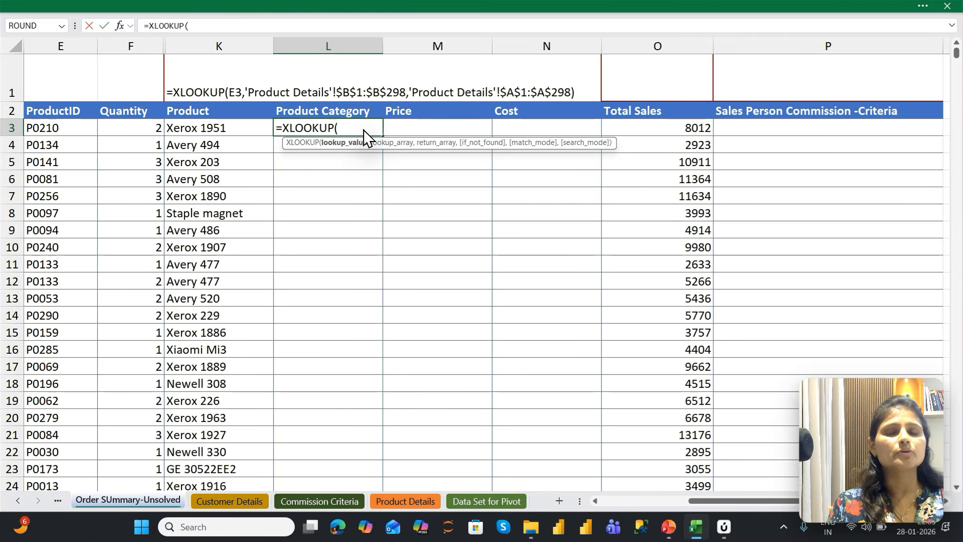
pyautogui.press('Left')
pyautogui.press('Left')
pyautogui.press('Left')
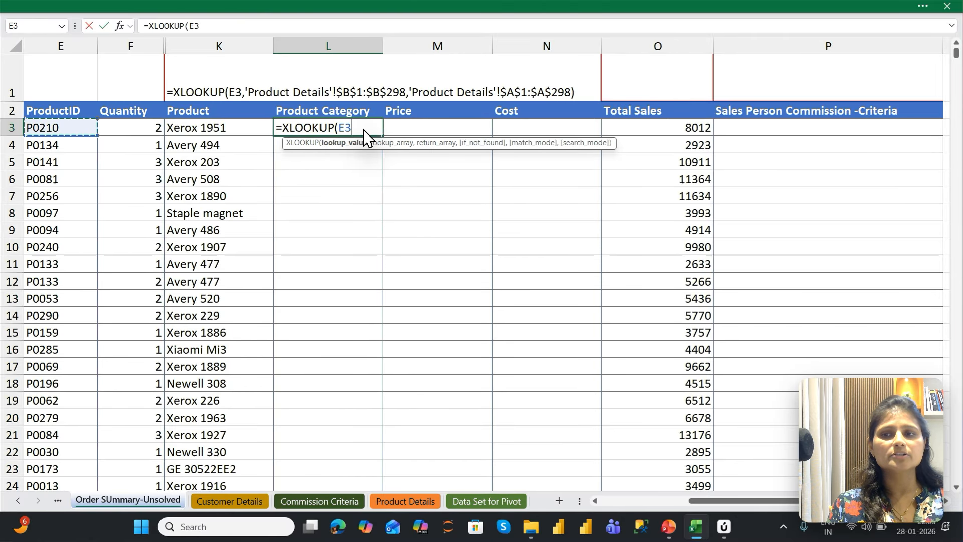
pyautogui.write(',')
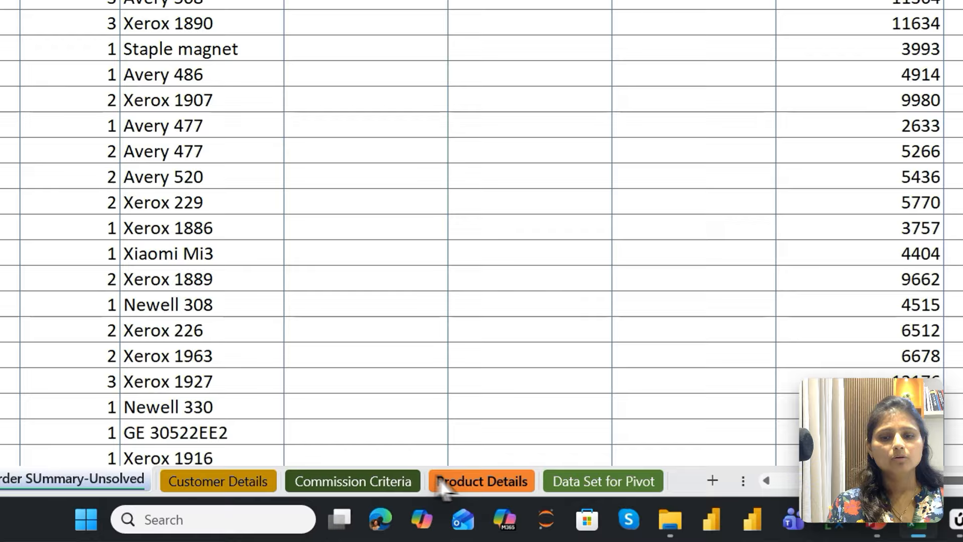
# Set the lookup array of the L3 formula to the absolute Product ID range 'Product Details'!$B$1:$B$298.
pyautogui.click(405, 501)
pyautogui.click(259, 206)
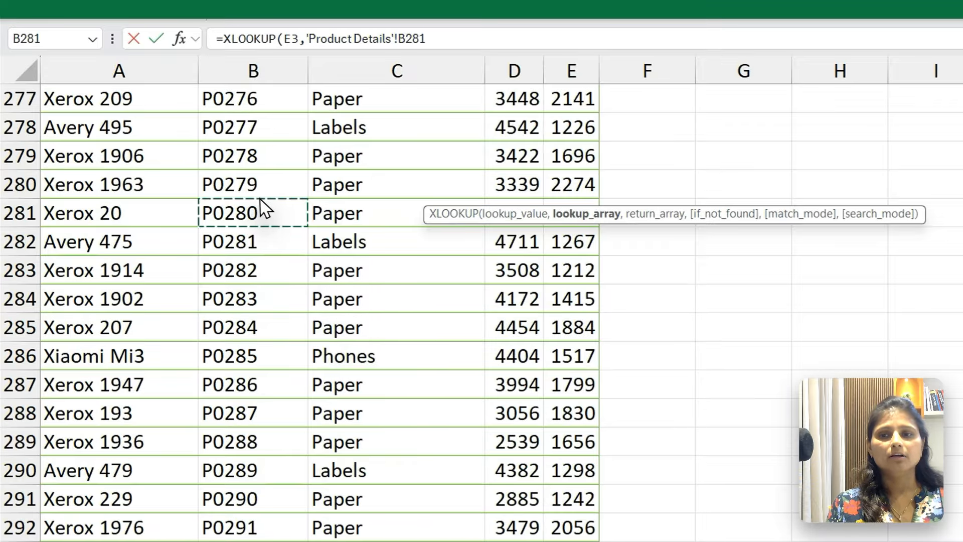
pyautogui.hotkey('ctrl', 'Up')
pyautogui.hotkey('ctrl', 'shift', 'Down')
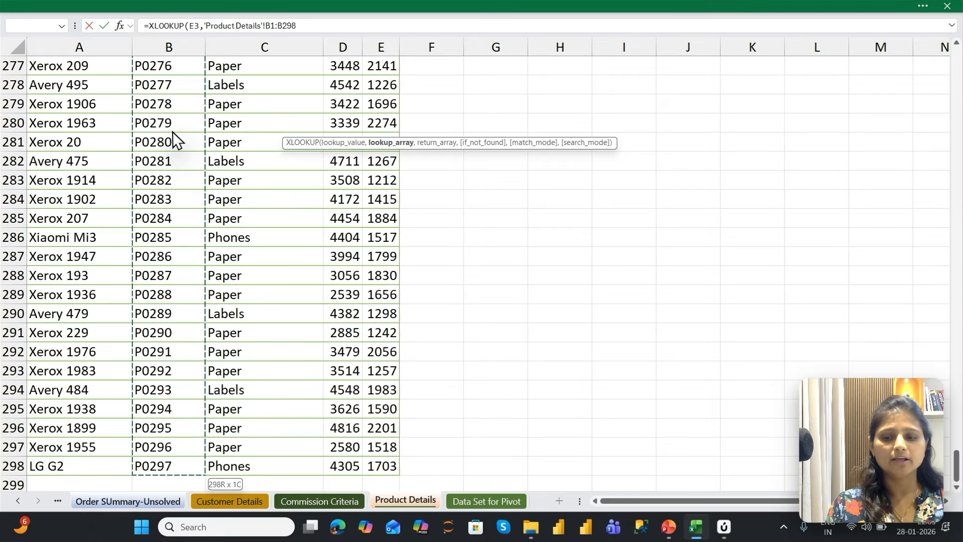
pyautogui.press('F4')
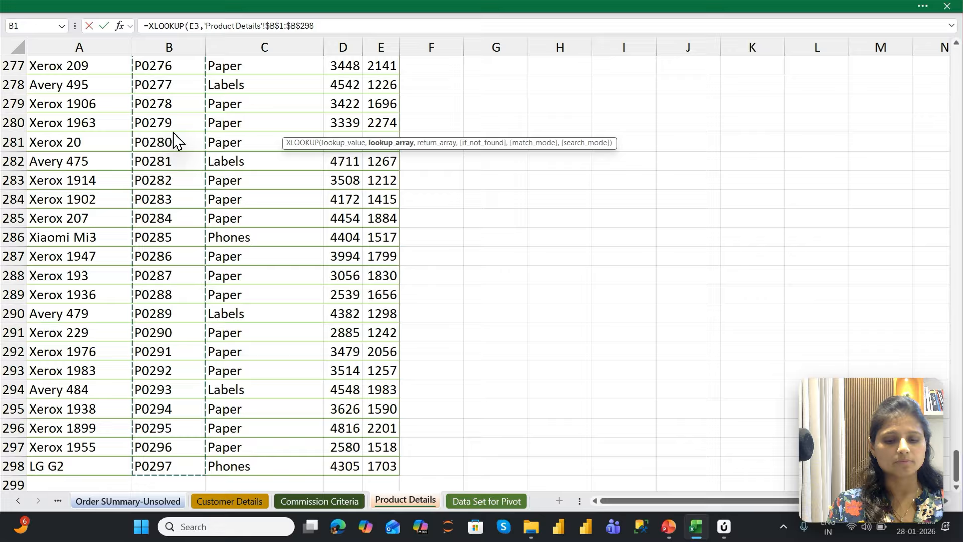
pyautogui.write(',')
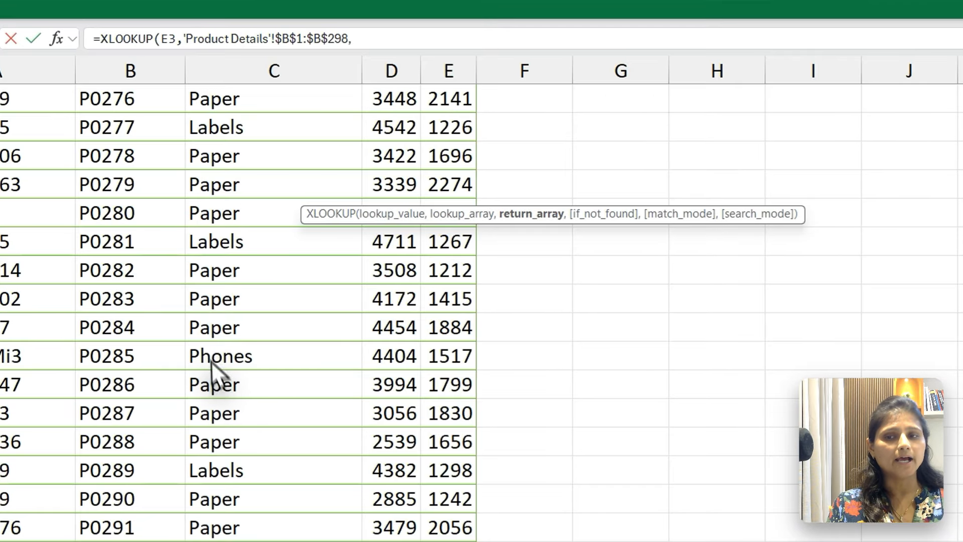
# Use the absolute three-column range 'Product Details'!$C$1:$E$298 as the return array and enter the XLOOKUP formula in L3.
pyautogui.click(221, 213)
pyautogui.hotkey('ctrl', 'Up')
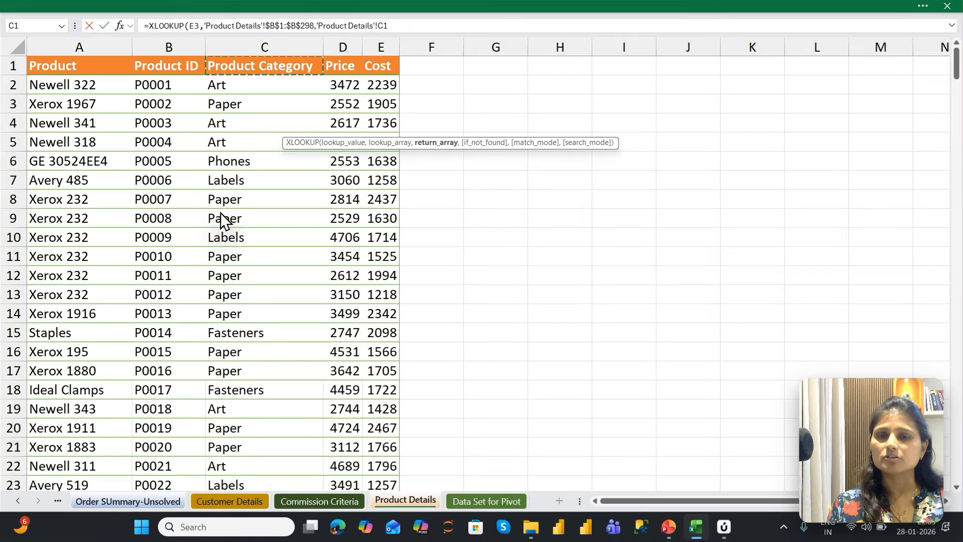
pyautogui.hotkey('ctrl', 'shift', 'Right')
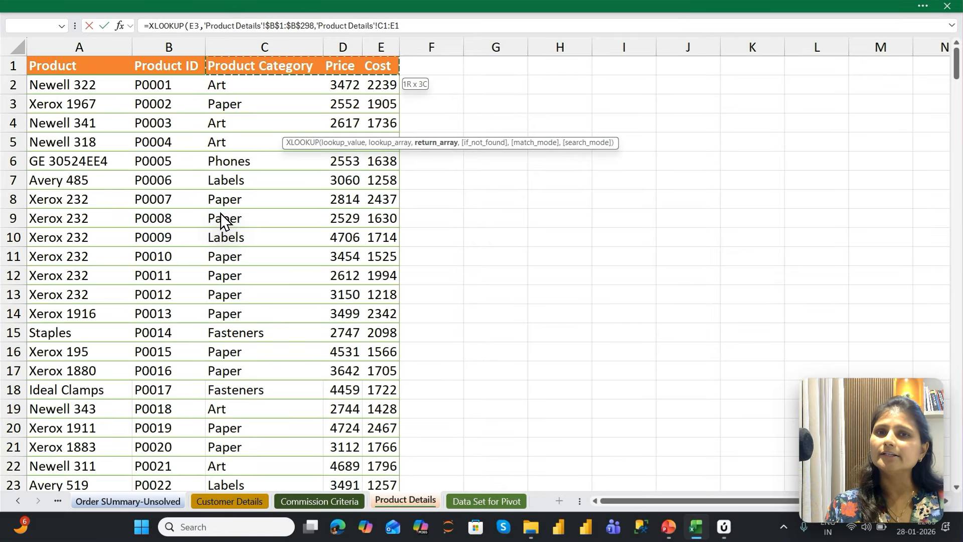
pyautogui.hotkey('ctrl', 'shift', 'Down')
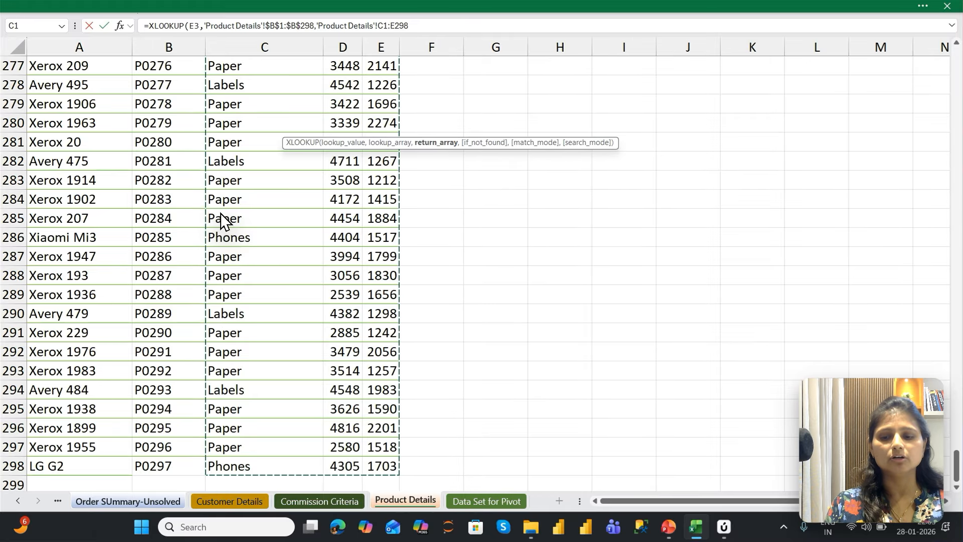
pyautogui.press('F4')
pyautogui.press('Return')
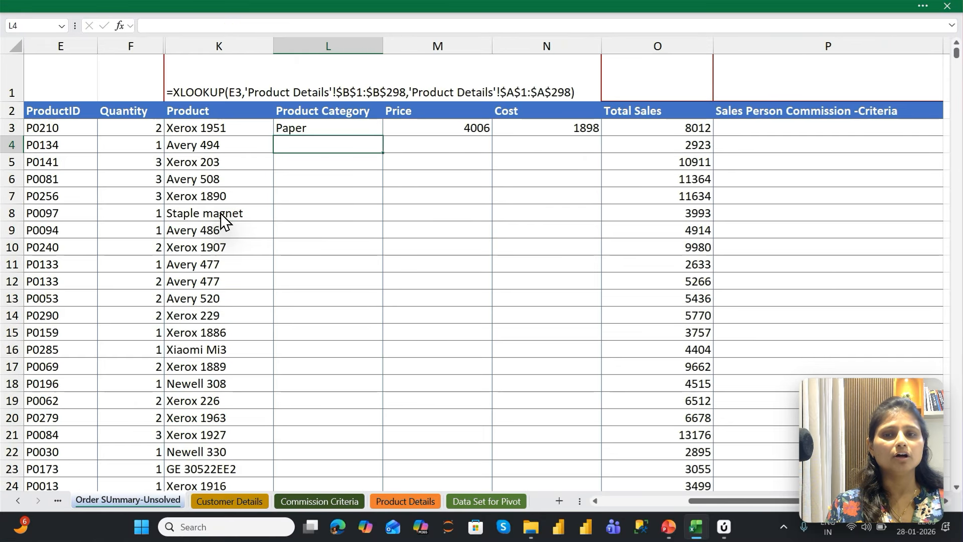
# Compare the order of Product Category, Price and Cost in the L3:N3 results with the matching column order on Product Details.
pyautogui.press('Up')
pyautogui.hotkey('shift', 'Right')
pyautogui.hotkey('shift', 'Right')
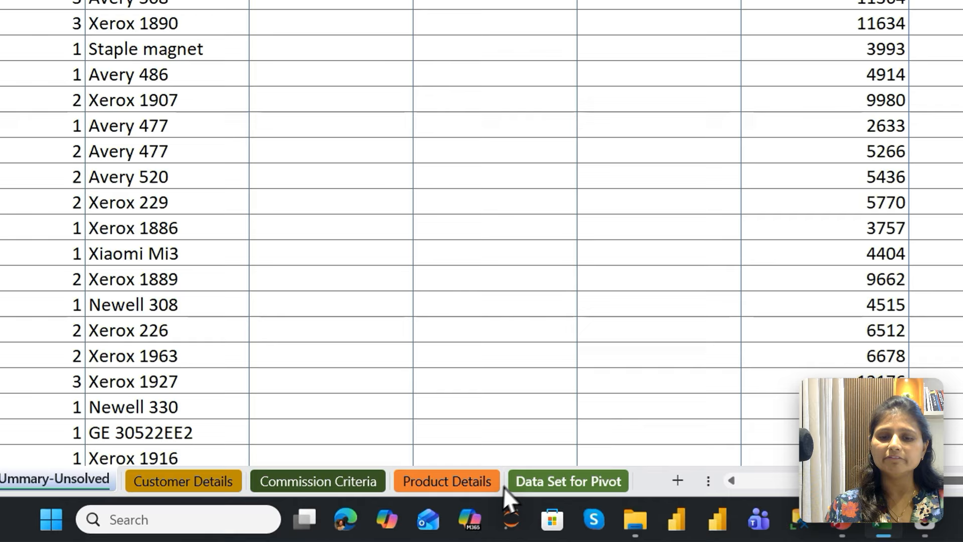
pyautogui.click(405, 502)
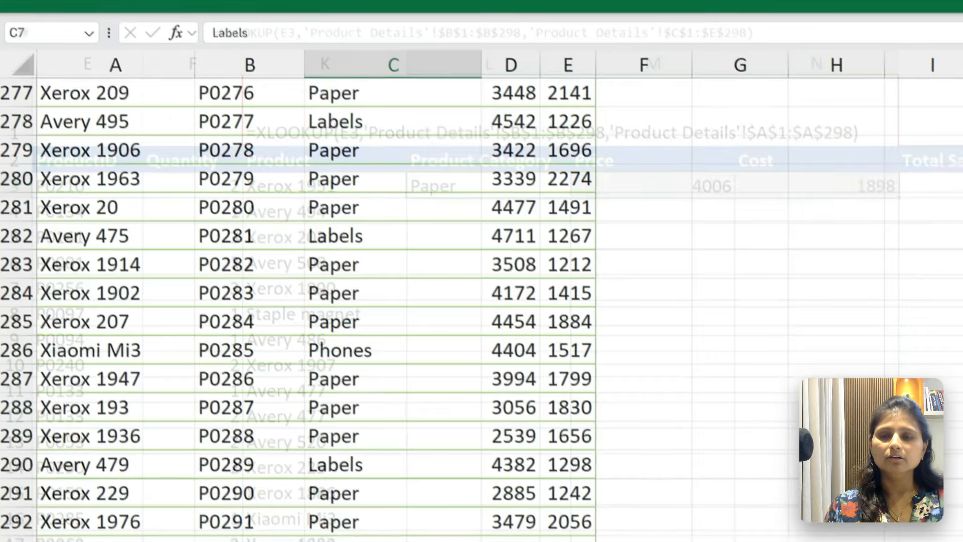
pyautogui.click(318, 186)
pyautogui.hotkey('ctrl', 'Up')
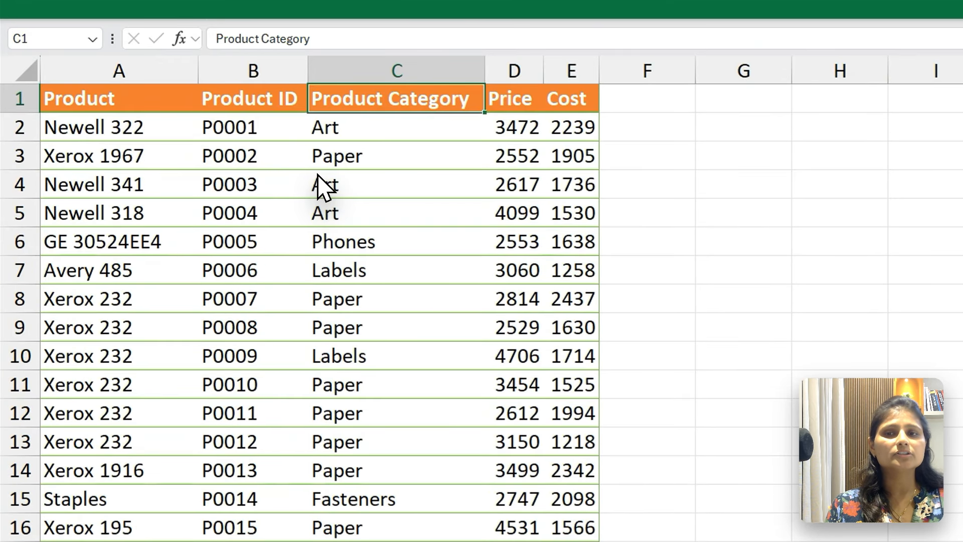
pyautogui.hotkey('shift', 'Right')
pyautogui.hotkey('shift', 'Right')
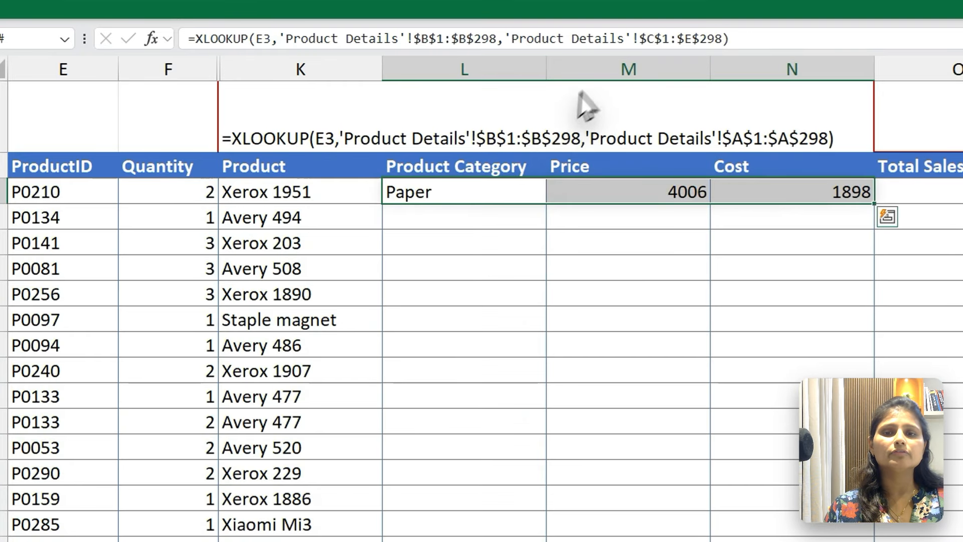
pyautogui.moveTo(471, 173); pyautogui.dragTo(820, 185)
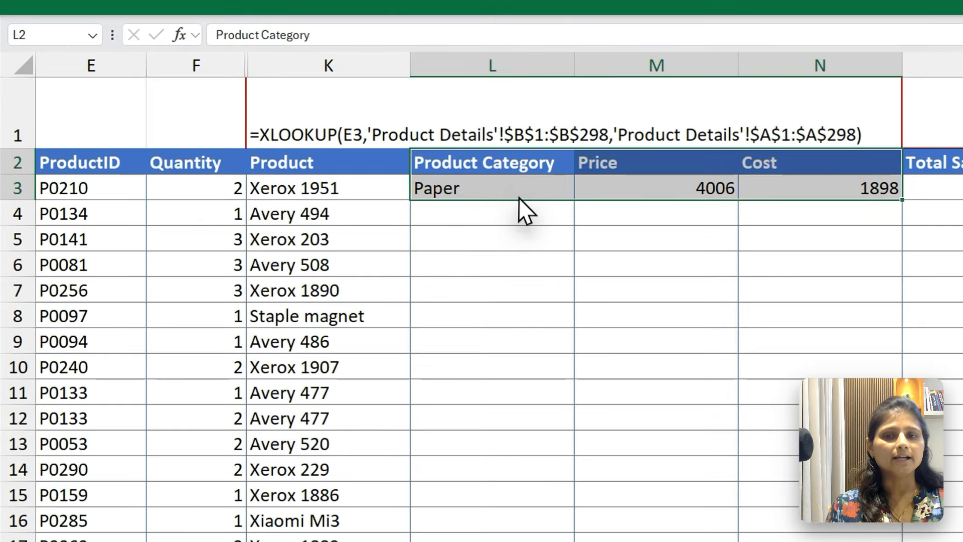
# Rebuild the XLOOKUP formula in L3, again using Product ID cell E3 as the lookup value.
pyautogui.click(345, 129)
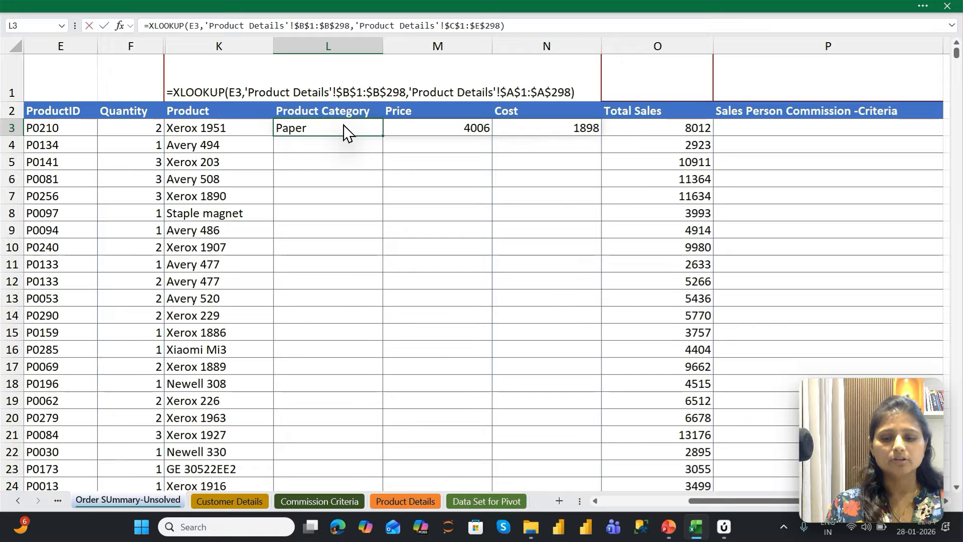
pyautogui.write('=XLO')
pyautogui.press('Tab')
pyautogui.press('Left')
pyautogui.press('Left')
pyautogui.press('Left')
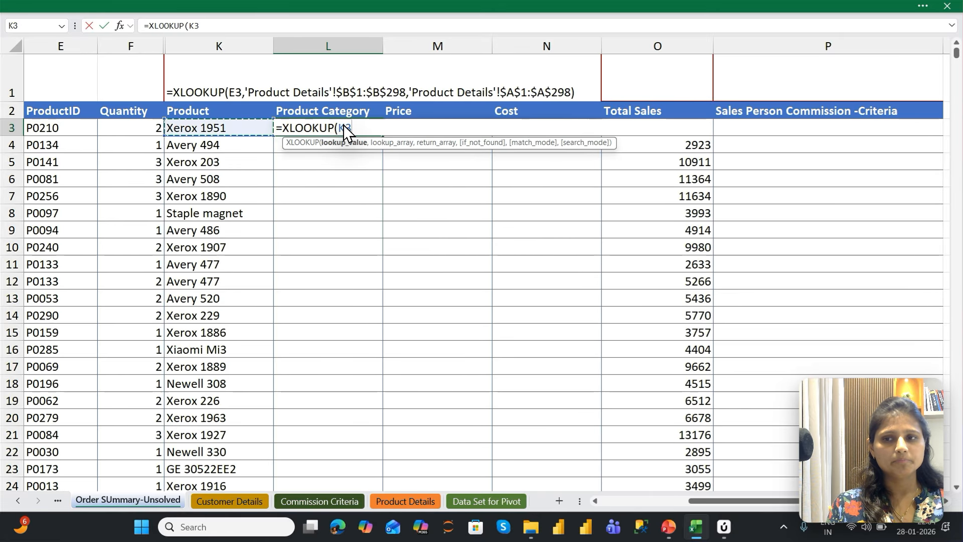
pyautogui.write(',')
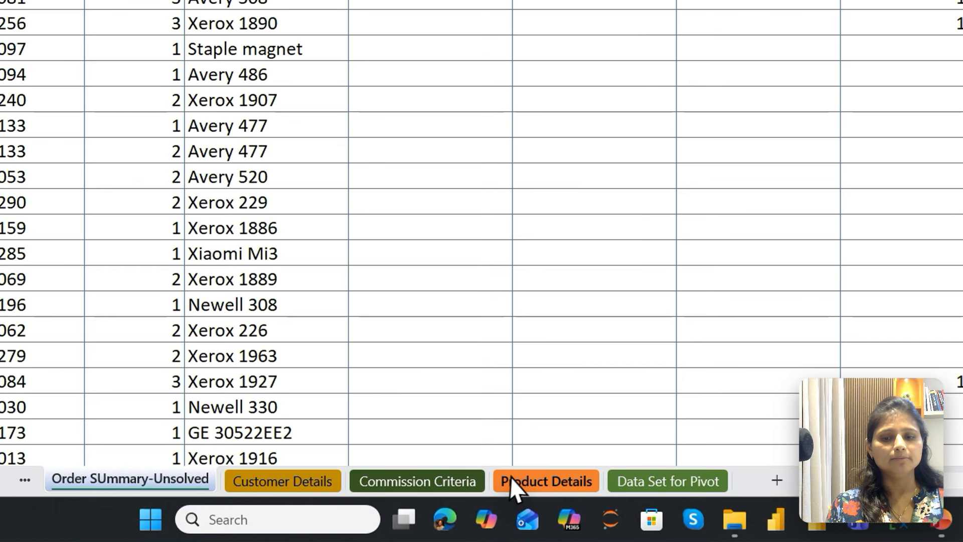
# Select the Product ID range 'Product Details'!B1:B298 as the rebuilt formula's lookup array.
pyautogui.click(406, 502)
pyautogui.click(249, 193)
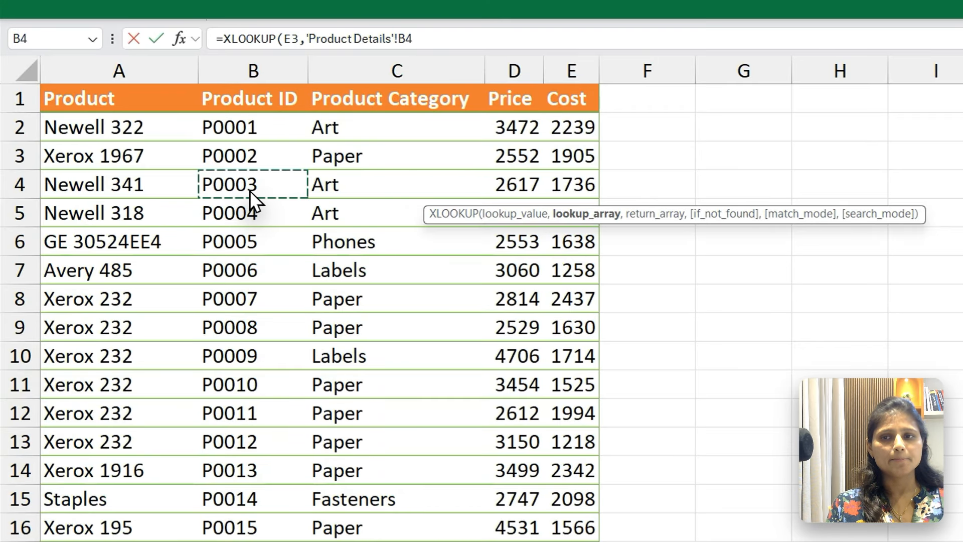
pyautogui.hotkey('ctrl', 'Up')
pyautogui.hotkey('ctrl', 'shift', 'Down')
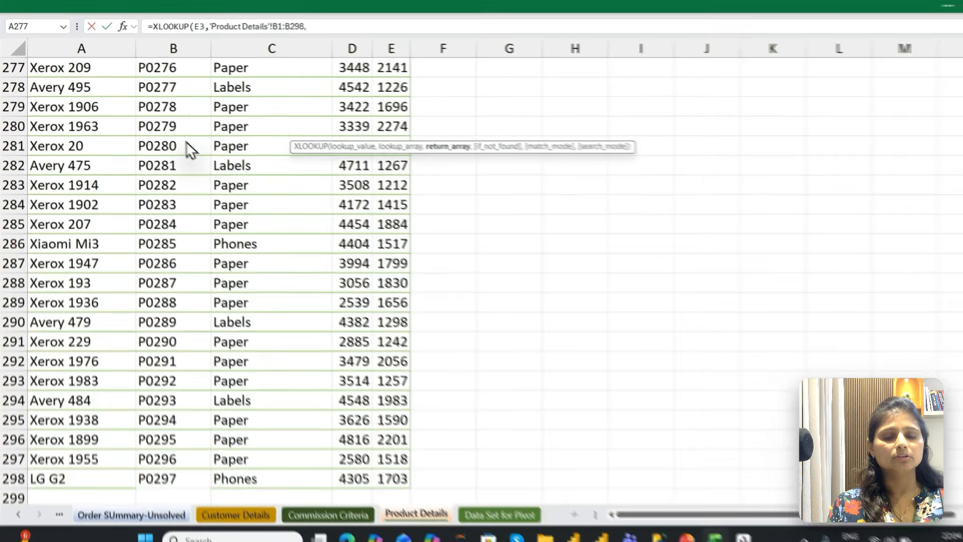
# Use 'Product Details'!$C$1:$E$298 as the absolute return array and make the lookup array absolute as $B$1:$B$298.
pyautogui.write(',')
pyautogui.press('Right')
pyautogui.hotkey('ctrl', 'shift', 'Right')
pyautogui.hotkey('ctrl', 'shift', 'Down')
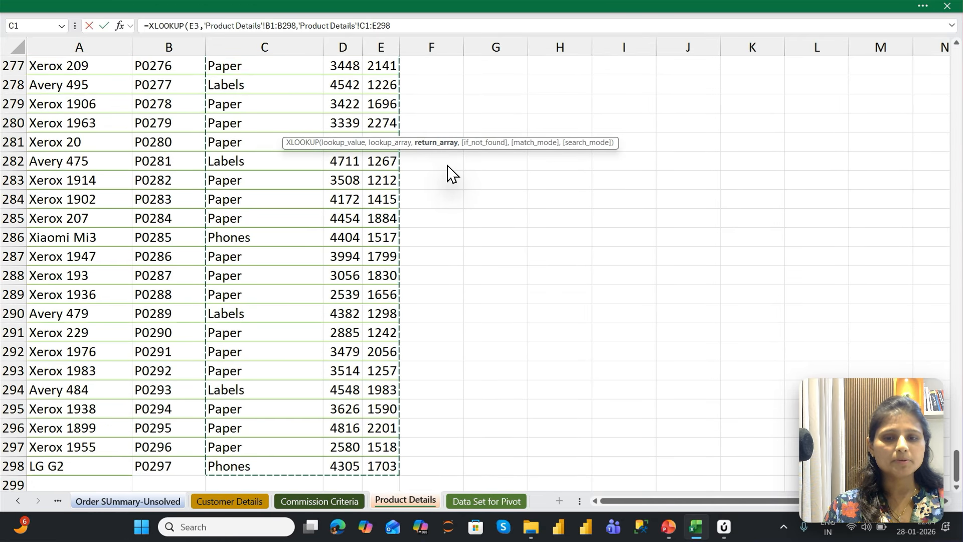
pyautogui.press('F4')
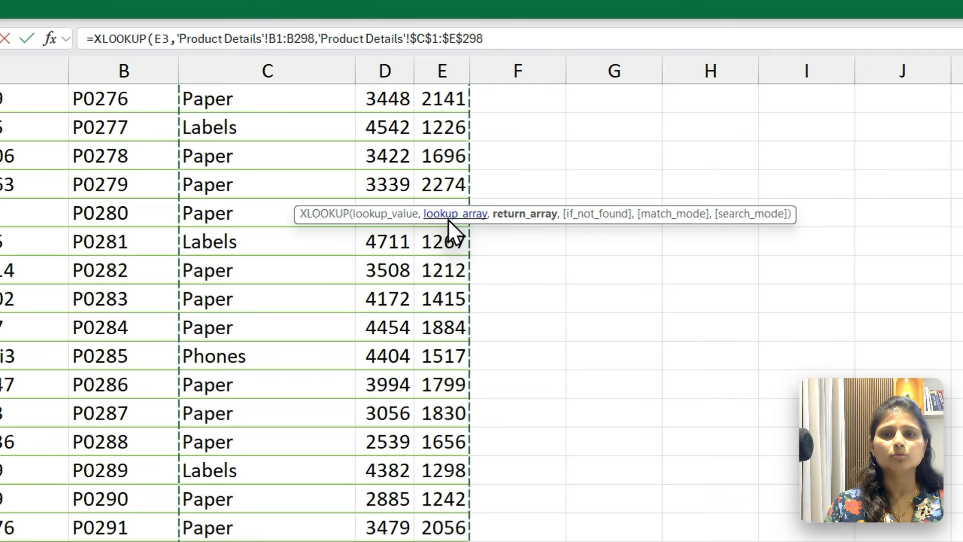
pyautogui.click(448, 219)
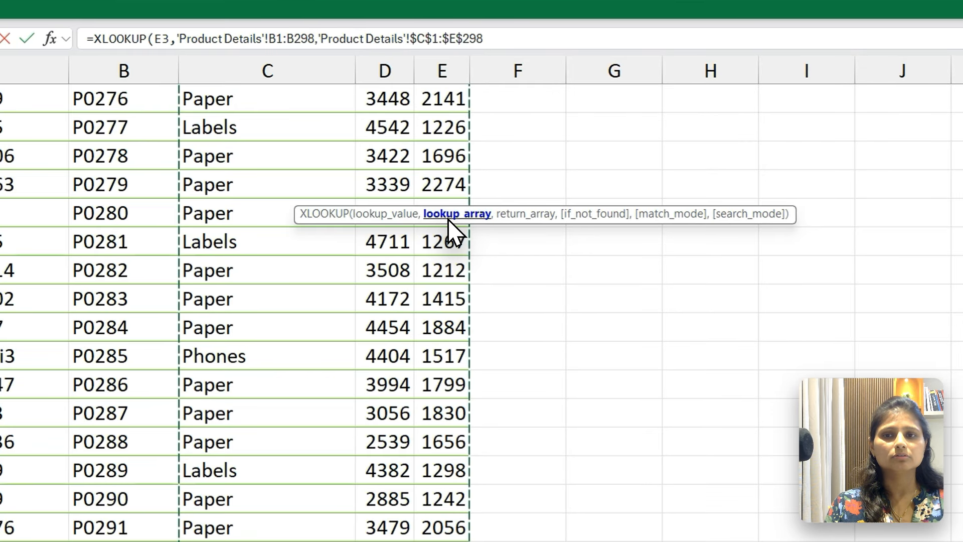
pyautogui.press('F4')
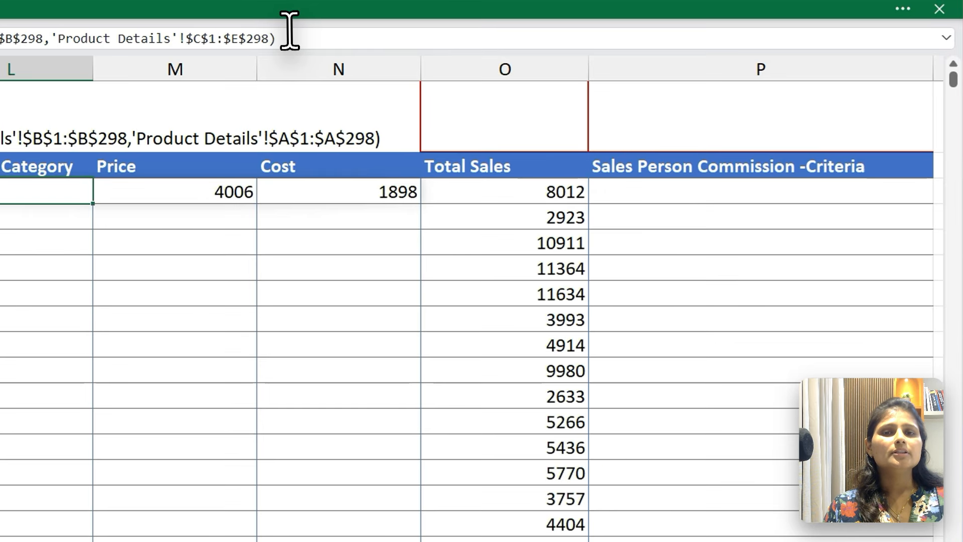
# Reopen the L3 XLOOKUP formula and extend it past the return array to the if_not_found argument.
pyautogui.click(289, 31)
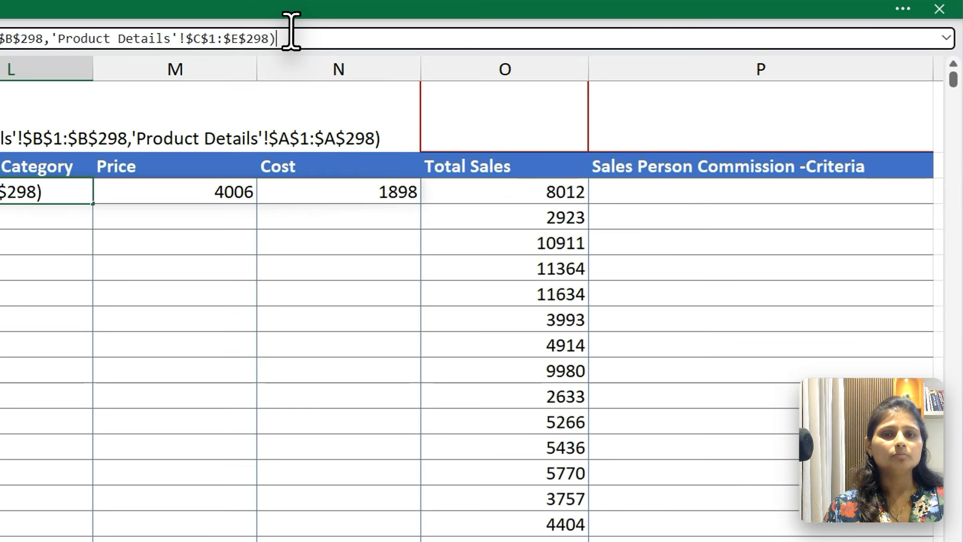
pyautogui.press('BackSpace')
pyautogui.write(",'Product Details'!$B$1:")
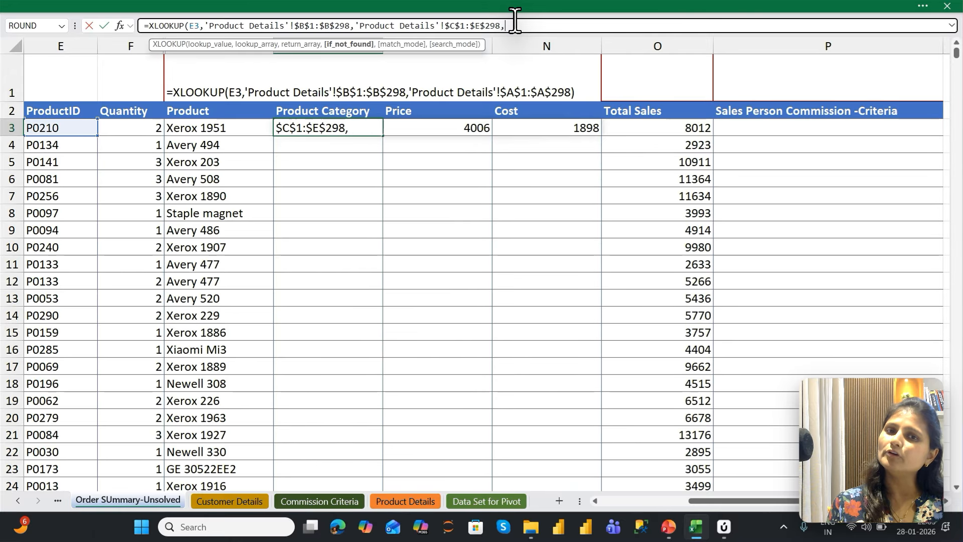
pyautogui.write('"No Data')
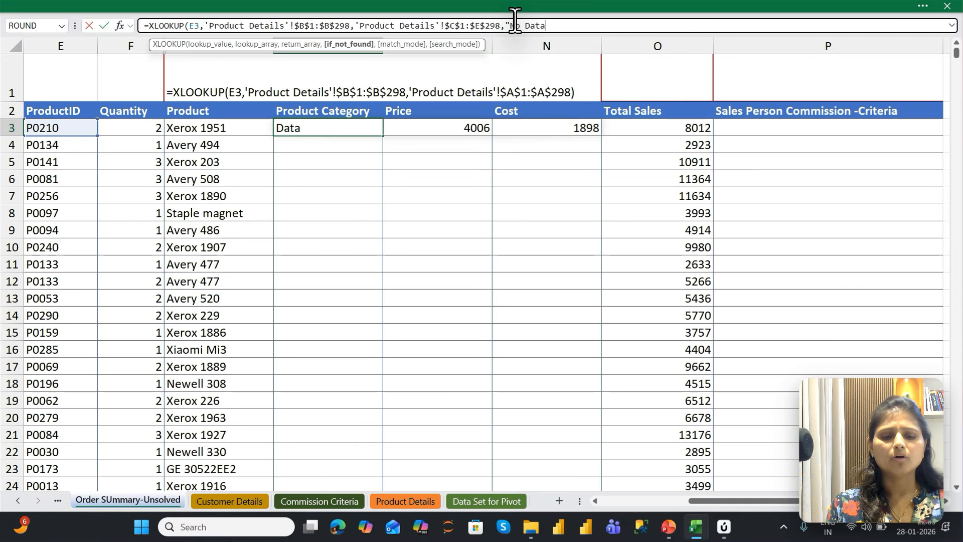
pyautogui.write('"')
pyautogui.press('BackSpace')
pyautogui.press('BackSpace')
pyautogui.press('BackSpace')
pyautogui.press('BackSpace')
pyautogui.press('BackSpace')
pyautogui.press('BackSpace')
pyautogui.press('BackSpace')
pyautogui.press('BackSpace')
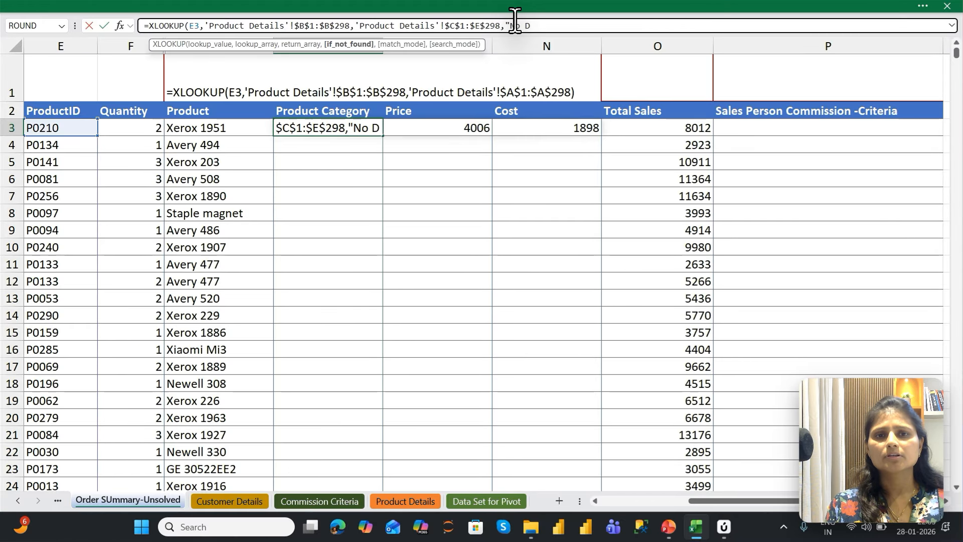
# Set the XLOOKUP's if_not_found text to "Check ID".
pyautogui.write('Check')
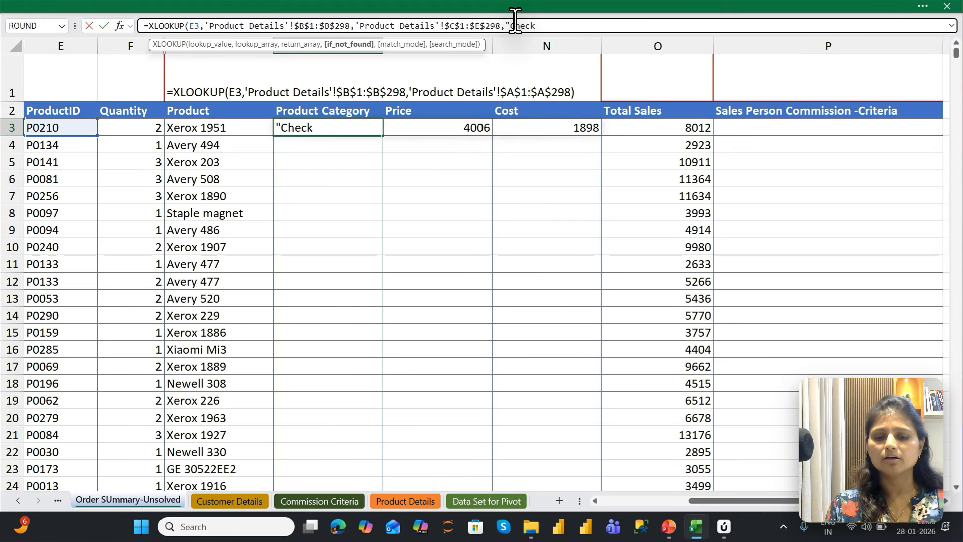
pyautogui.write(' ID"')
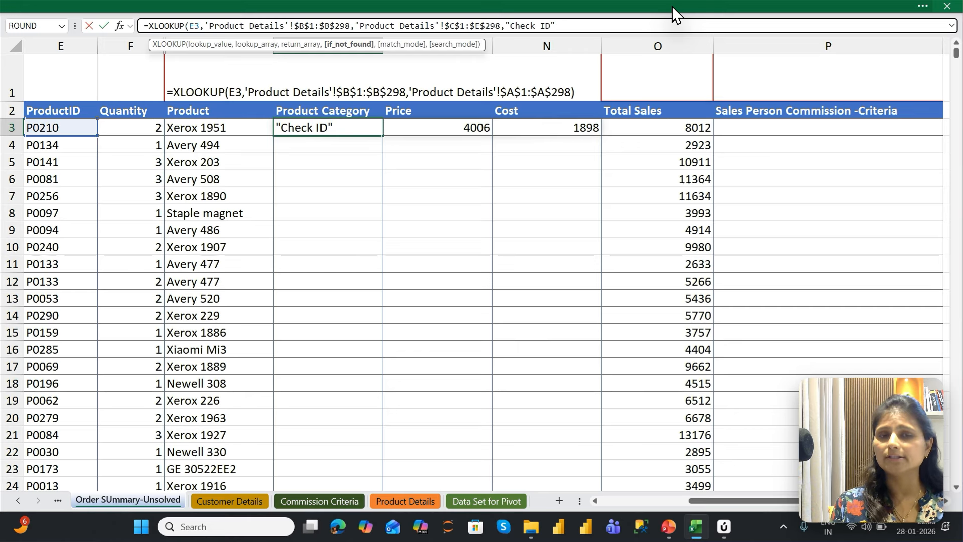
pyautogui.write(',')
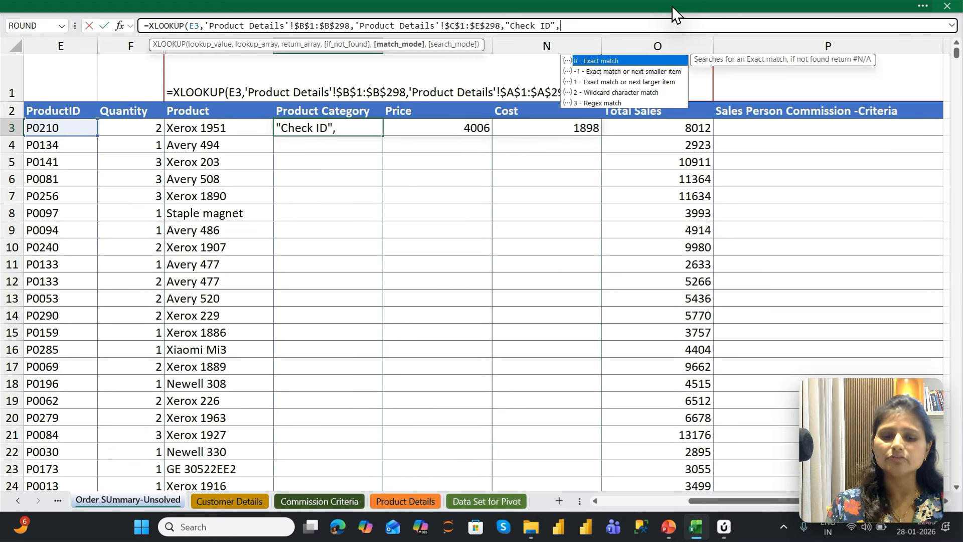
# Set the XLOOKUP's match mode to 0 for exact match and its search mode to -1 for last-to-first.
pyautogui.write('0')
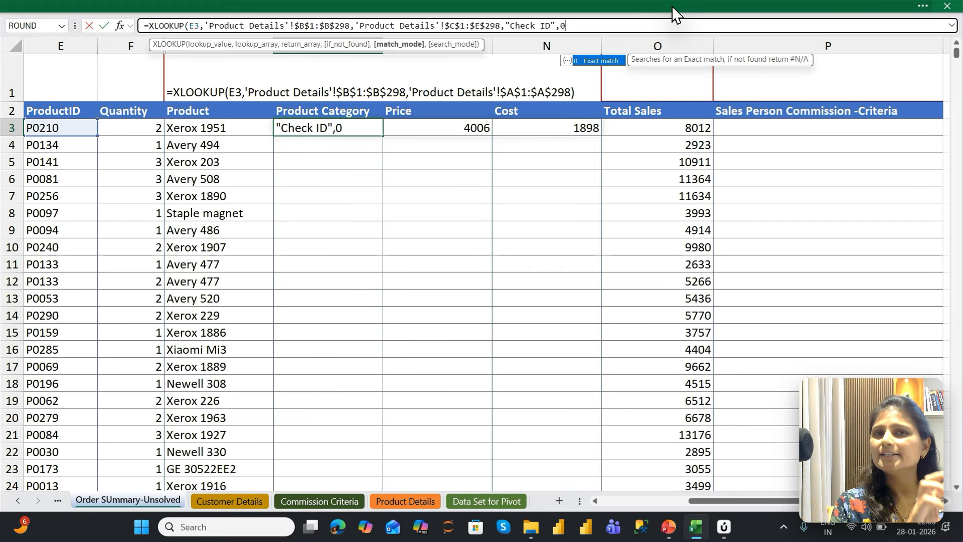
pyautogui.write(',')
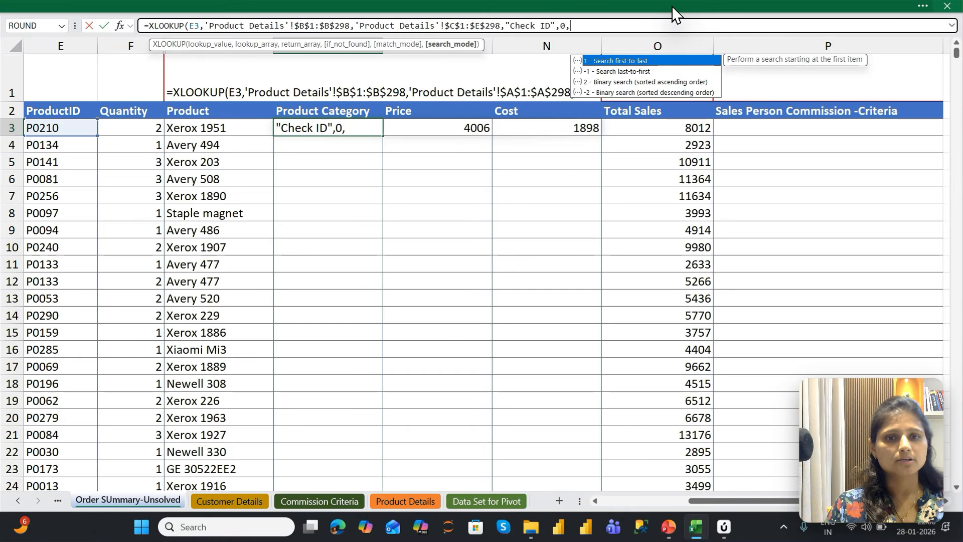
pyautogui.write('-1')
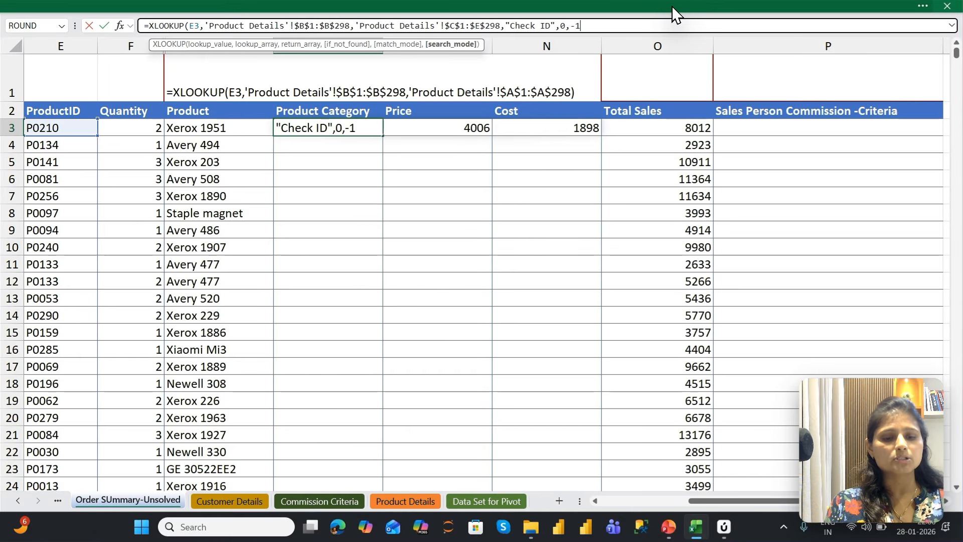
# Commit the L3 XLOOKUP formula and fill it down the Product Category, Price and Cost columns to row 1275.
pyautogui.press('Return')
pyautogui.press('Left')
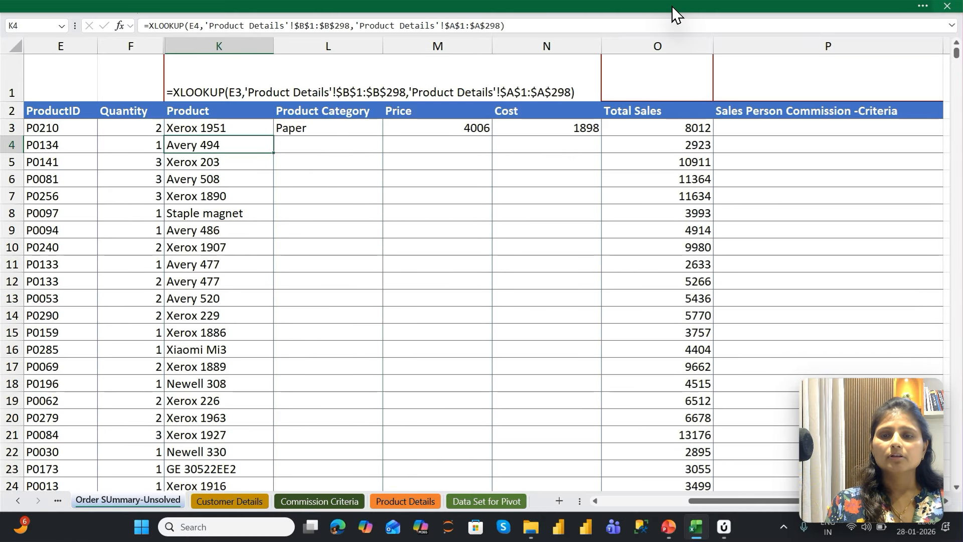
pyautogui.hotkey('ctrl', 'Down')
pyautogui.hotkey('ctrl', 'Right')
pyautogui.press('Left')
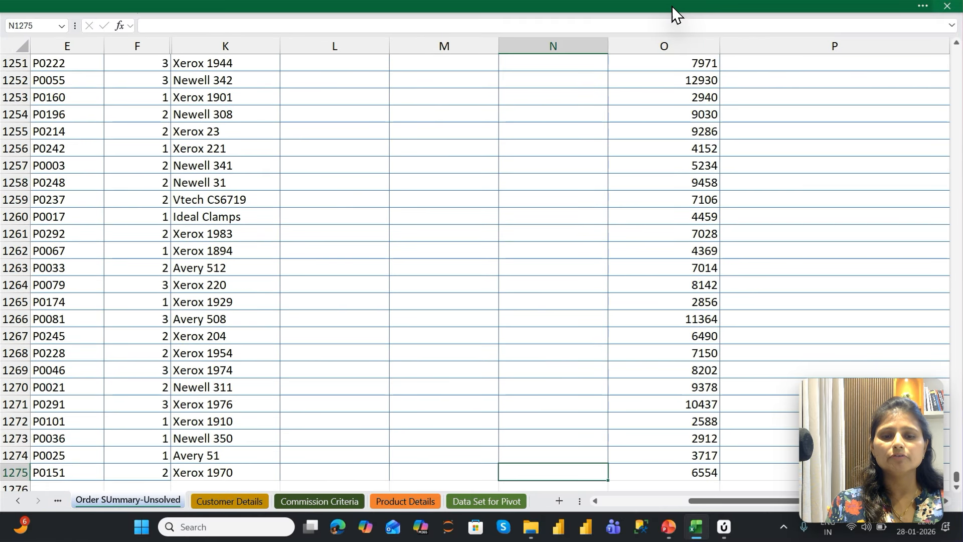
pyautogui.hotkey('shift', 'Left')
pyautogui.hotkey('shift', 'Left')
pyautogui.hotkey('ctrl', 'shift', 'Up')
pyautogui.hotkey('ctrl', 'd')
pyautogui.hotkey('ctrl', 'Up')
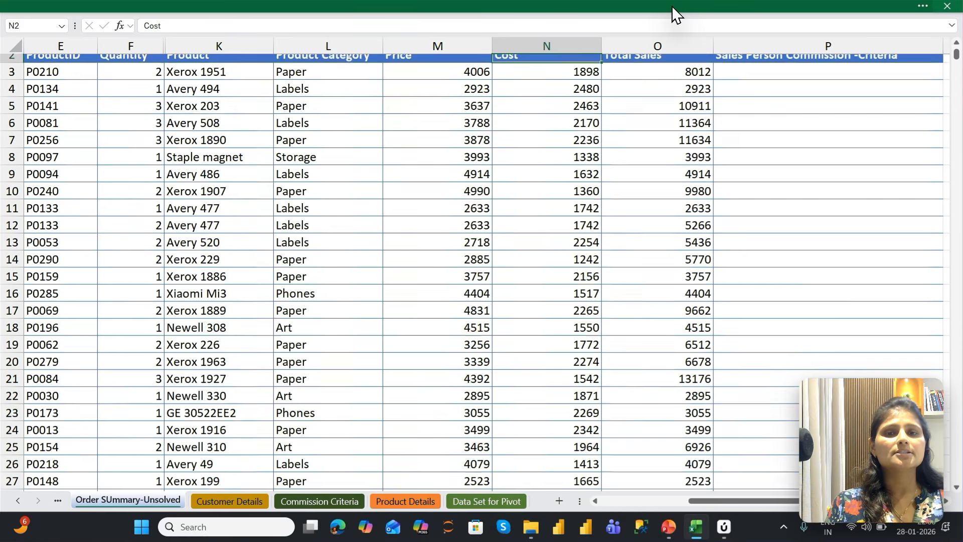
# Review the filled Product Category, Price and Cost columns and check the XLOOKUP formula in L3.
pyautogui.press('Down')
pyautogui.press('Left')
pyautogui.press('Left')
pyautogui.press('Up')
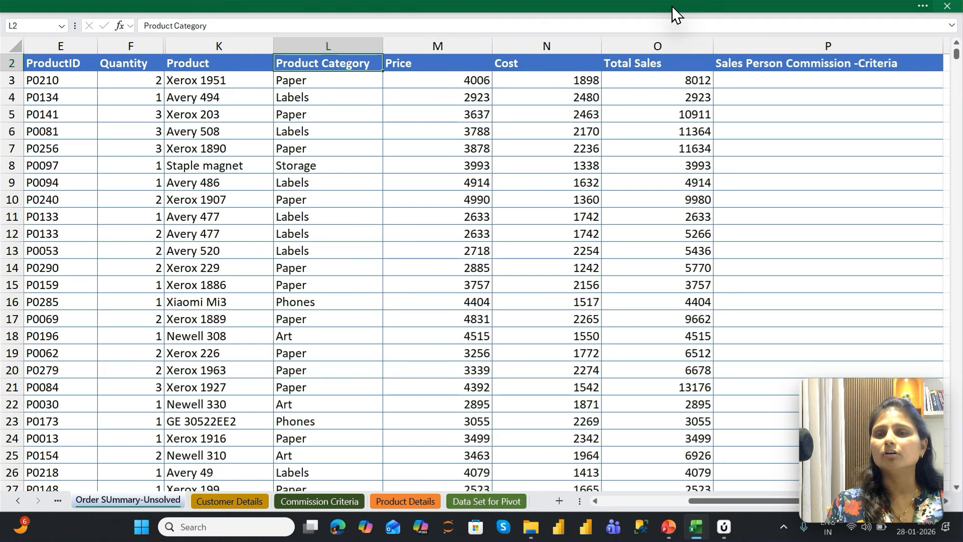
pyautogui.press('Left')
pyautogui.press('Down')
pyautogui.press('Right')
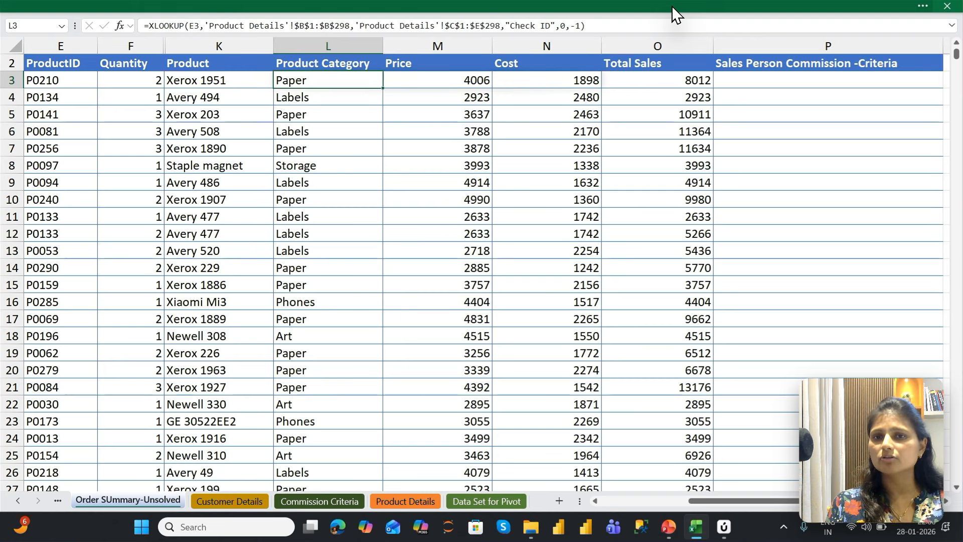
pyautogui.press('Right')
pyautogui.press('Right')
pyautogui.press('Up')
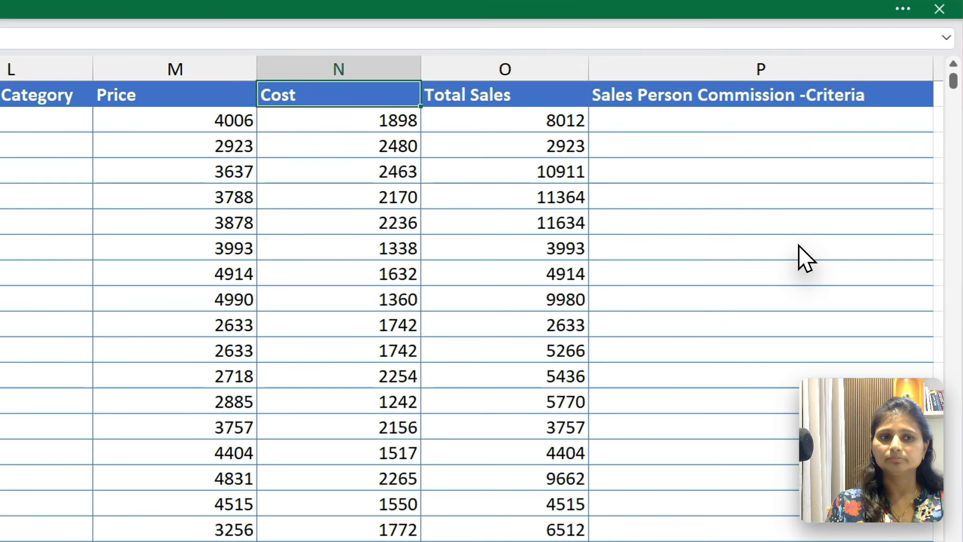
# Select the header cells from Total Sales back to Product Category to review the looked-up columns together.
pyautogui.click(690, 61)
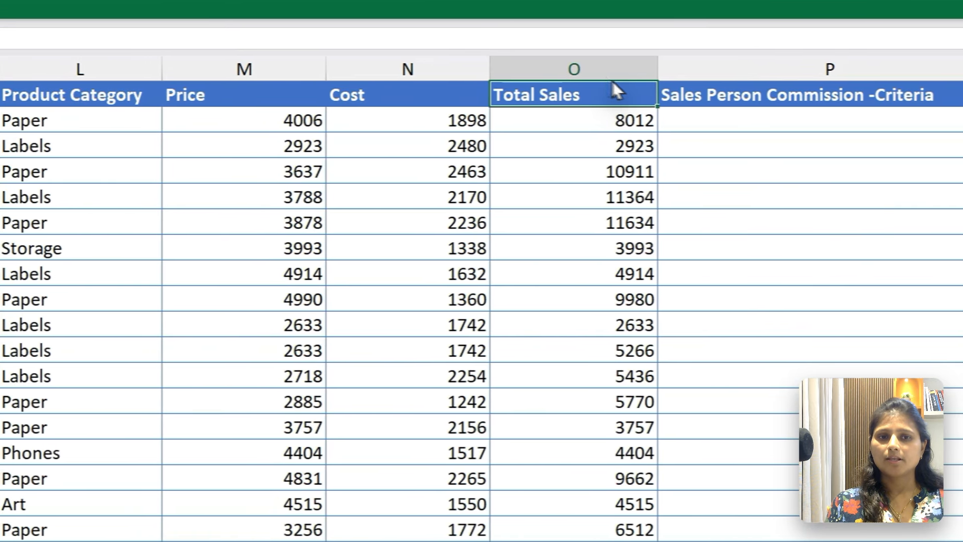
pyautogui.hotkey('shift', 'Left')
pyautogui.hotkey('shift', 'Left')
pyautogui.hotkey('shift', 'Left')
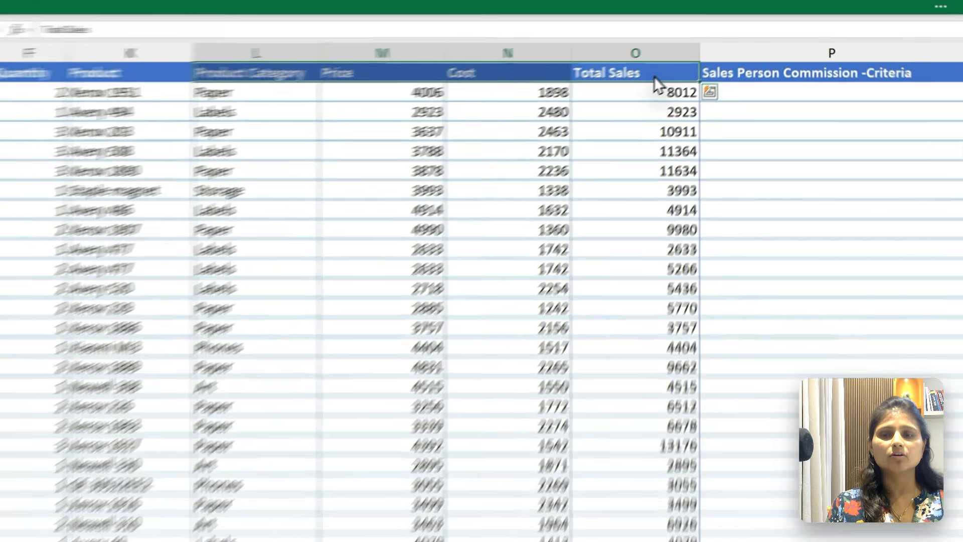
# Hide columns K to N, from Product through Cost, on the order summary sheet.
pyautogui.press('Left')
pyautogui.hotkey('shift', 'Left')
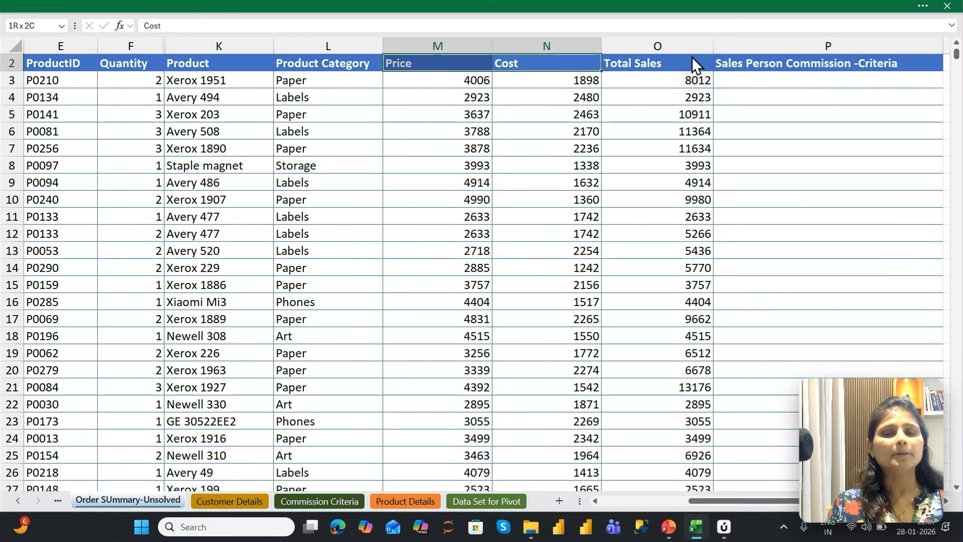
pyautogui.hotkey('shift', 'Left')
pyautogui.hotkey('shift', 'Left')
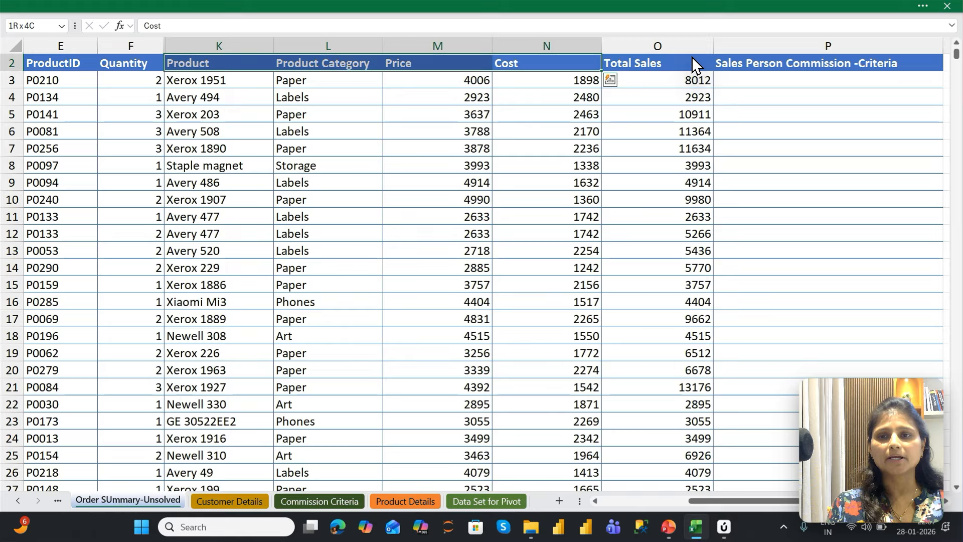
pyautogui.hotkey('ctrl', '0')
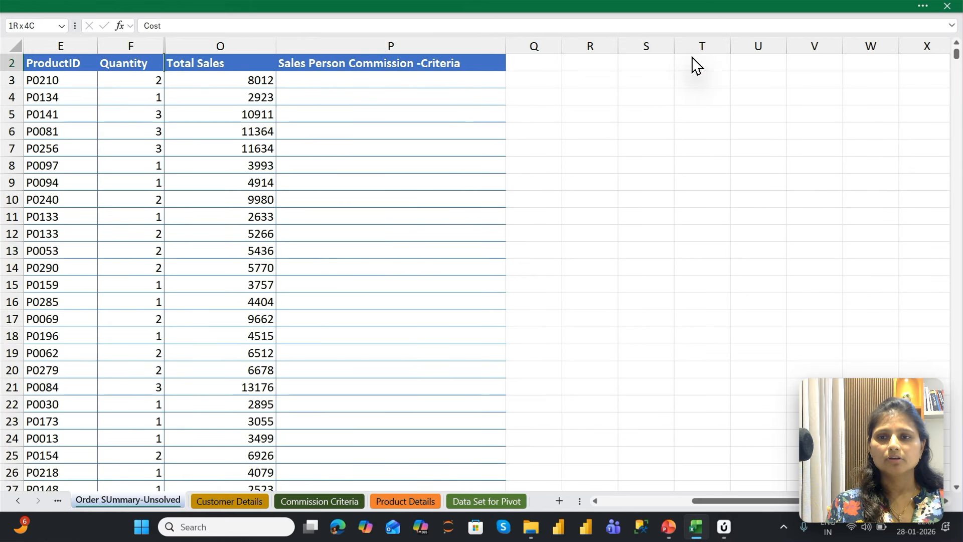
# Examine the Total Sales column and the neighbouring Sales Person Commission -Criteria column on the order summary sheet.
pyautogui.press('Down')
pyautogui.press('Up')
pyautogui.press('Right')
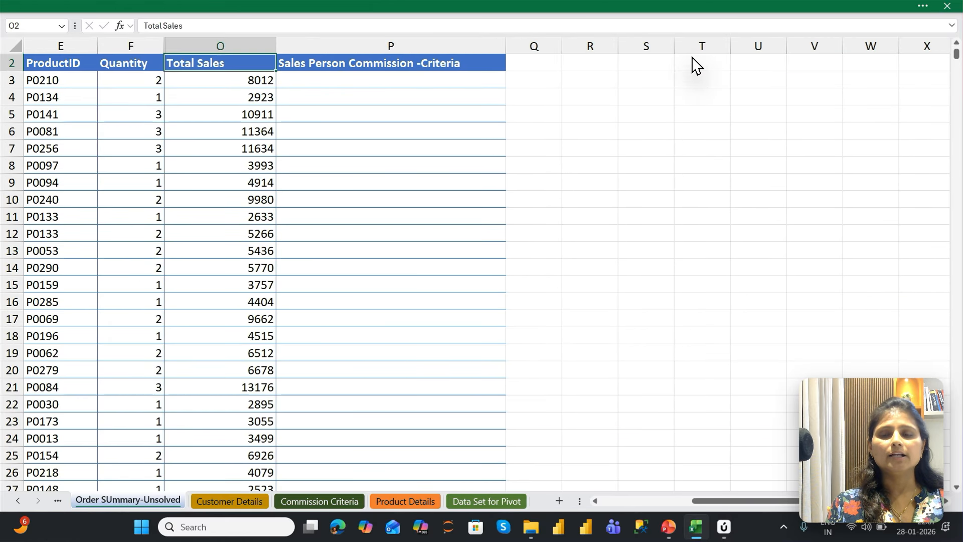
pyautogui.press('Down')
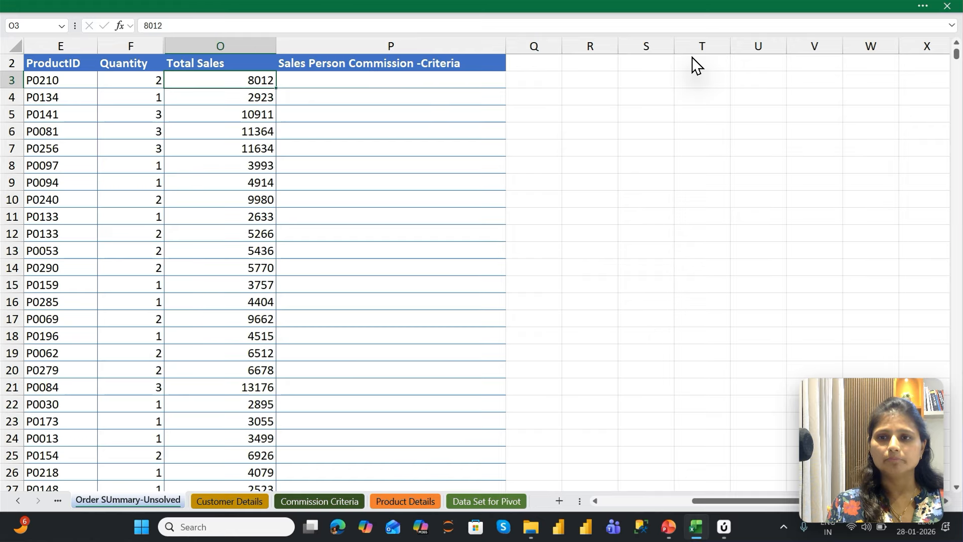
pyautogui.press('Up')
pyautogui.press('Up')
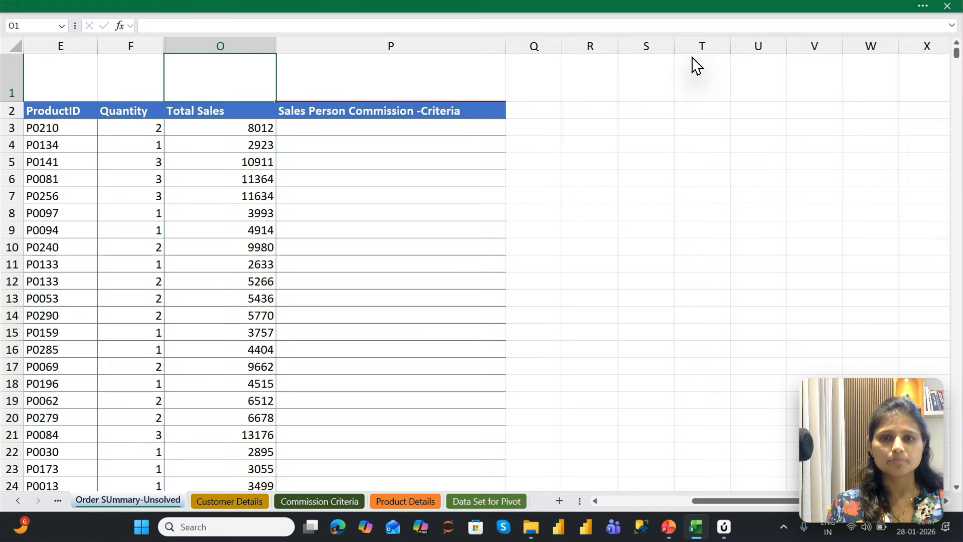
pyautogui.press('Down')
pyautogui.press('Right')
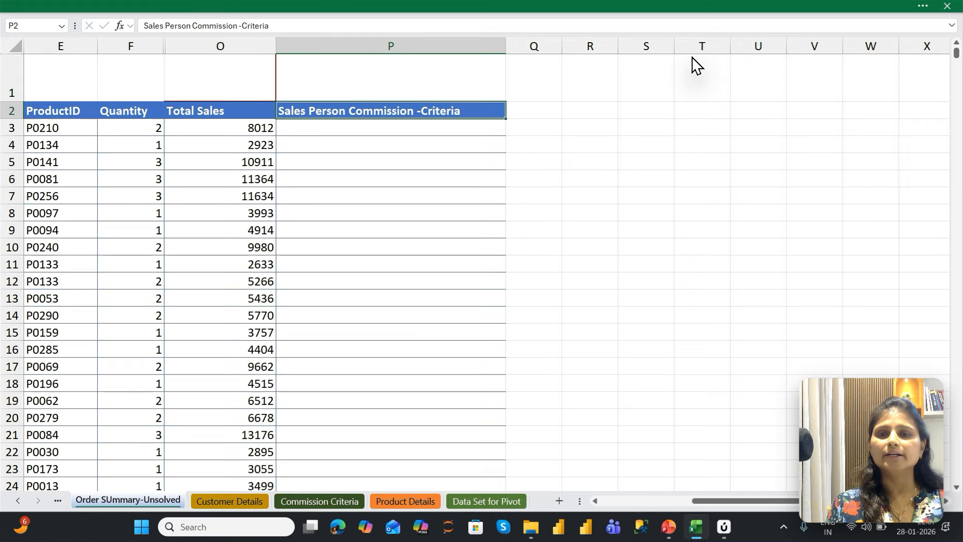
pyautogui.press('Down')
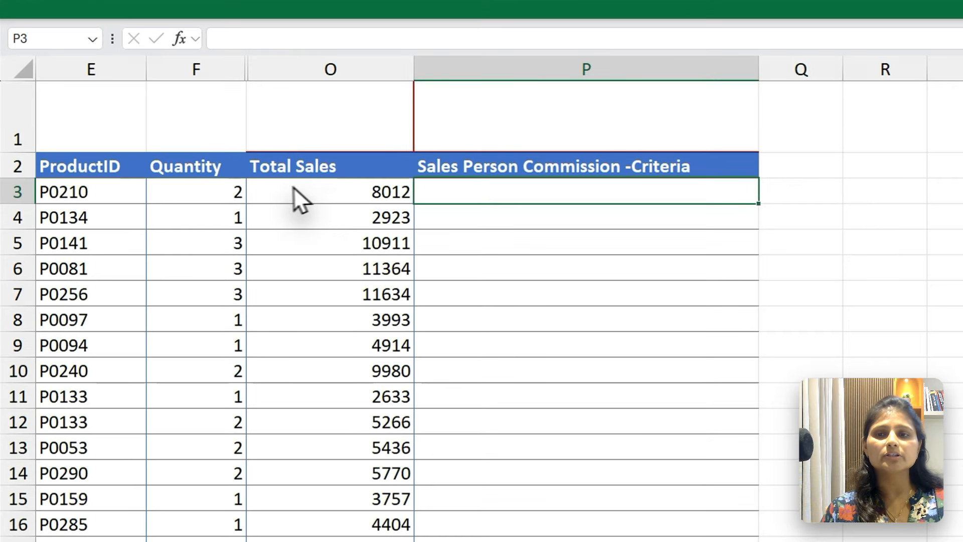
pyautogui.moveTo(294, 186); pyautogui.dragTo(337, 525)
pyautogui.click(388, 202)
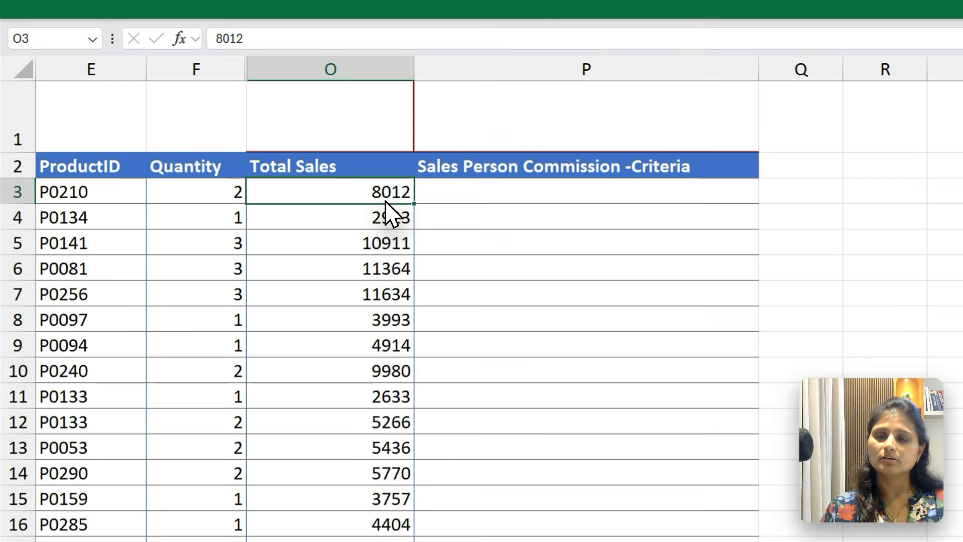
pyautogui.click(360, 71)
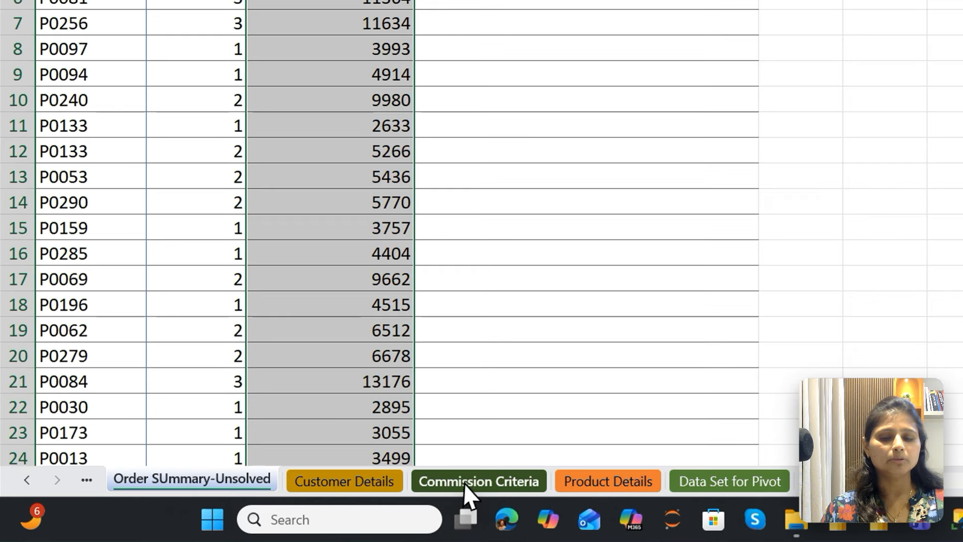
# Open the Commission Criteria sheet and examine the lower Sales Amount slabs, 0 to 15000, in the Commission Details table.
pyautogui.click(465, 480)
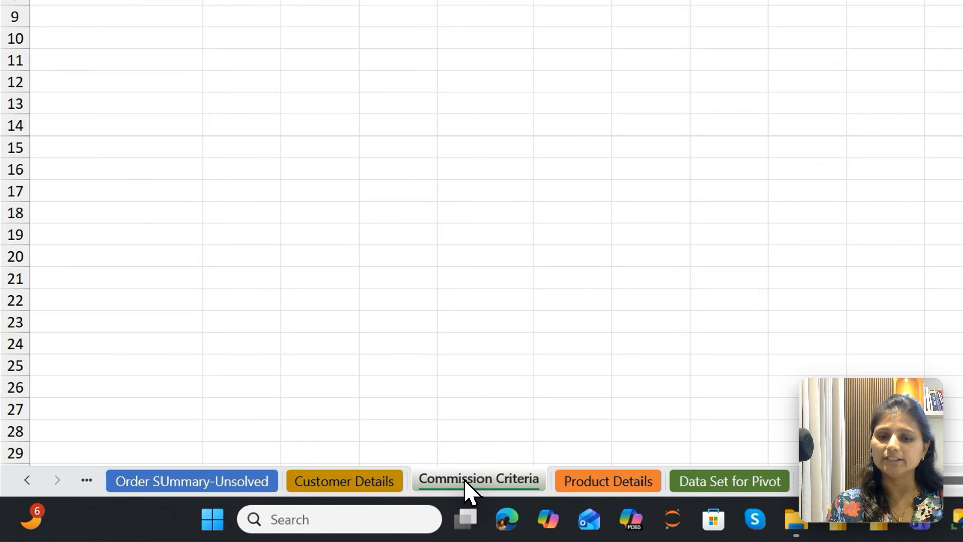
pyautogui.click(627, 275)
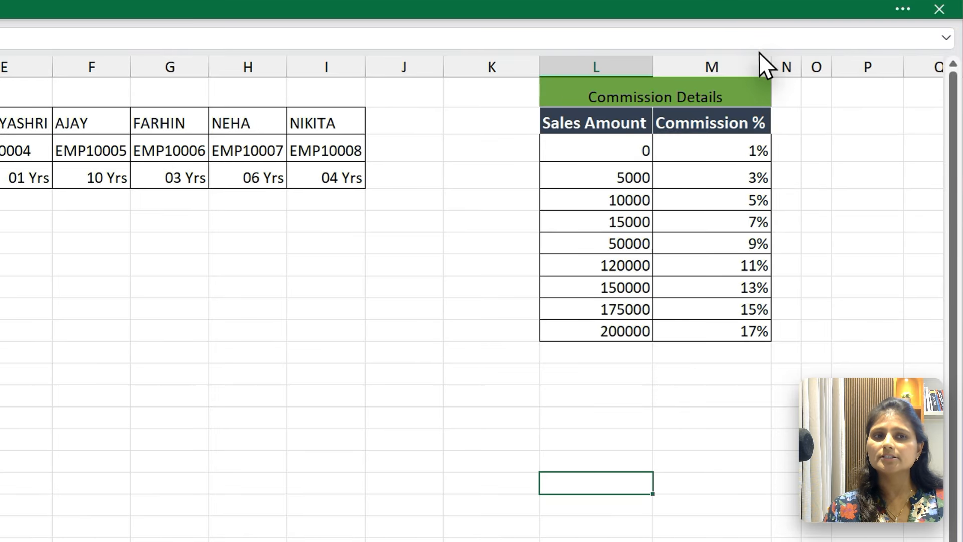
pyautogui.hotkey('alt', 'Tab')
pyautogui.click(490, 222)
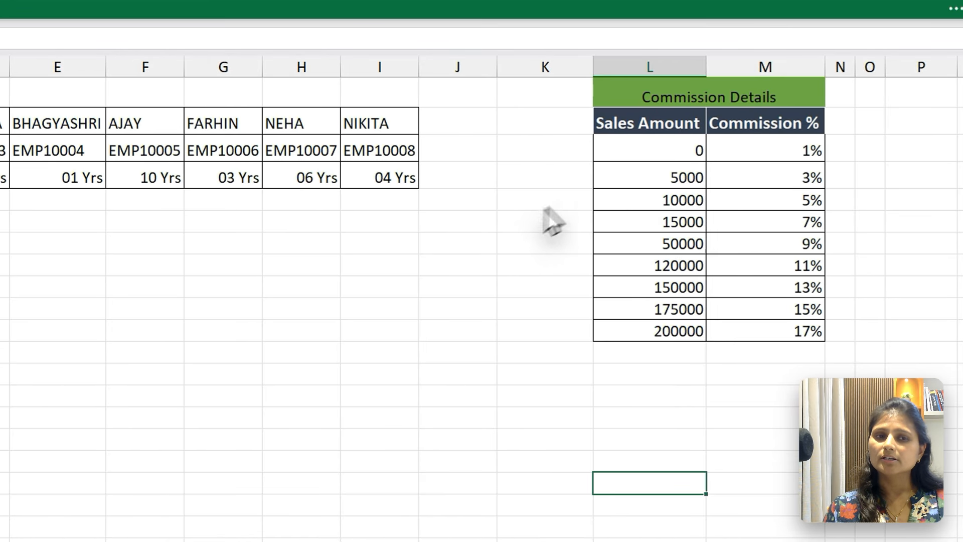
pyautogui.click(643, 151)
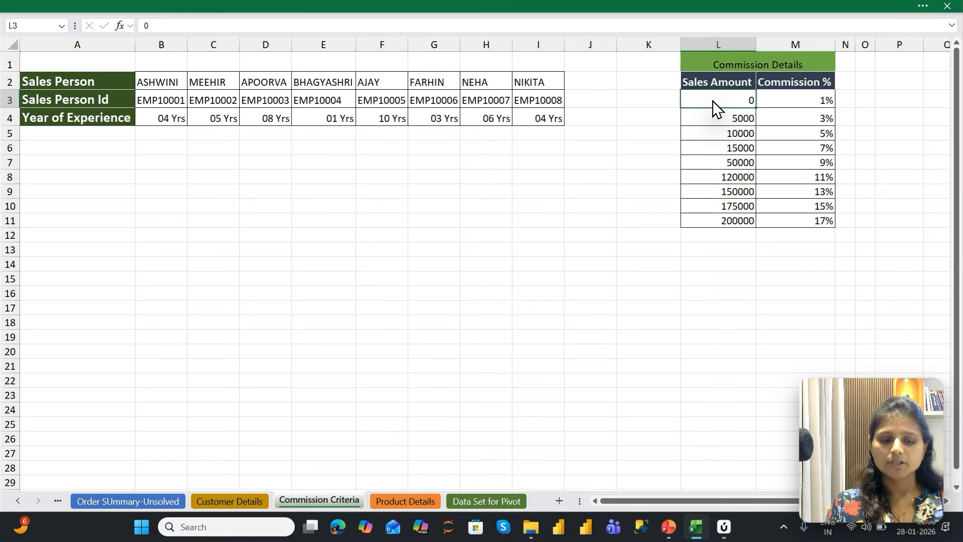
pyautogui.press('Right')
pyautogui.press('Left')
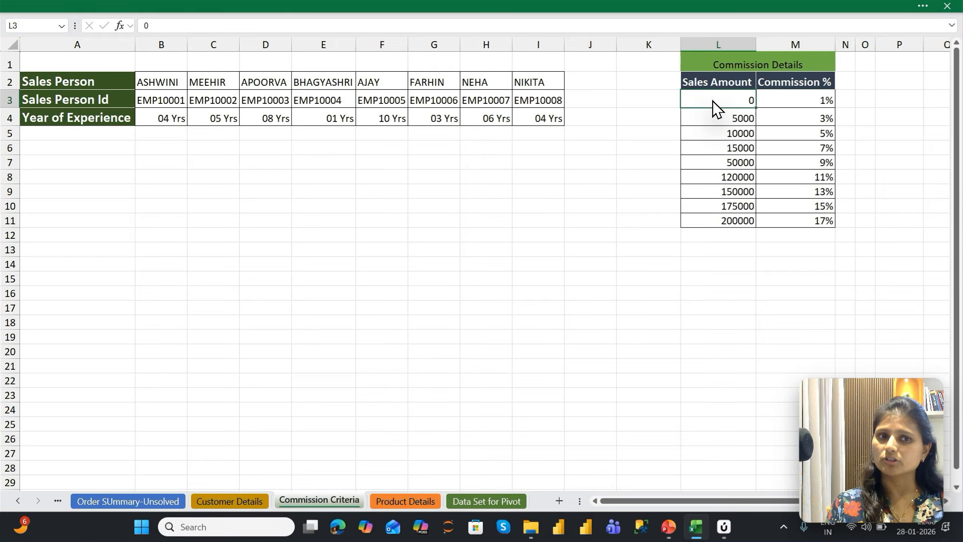
pyautogui.press('Down')
pyautogui.hotkey('shift', 'Down')
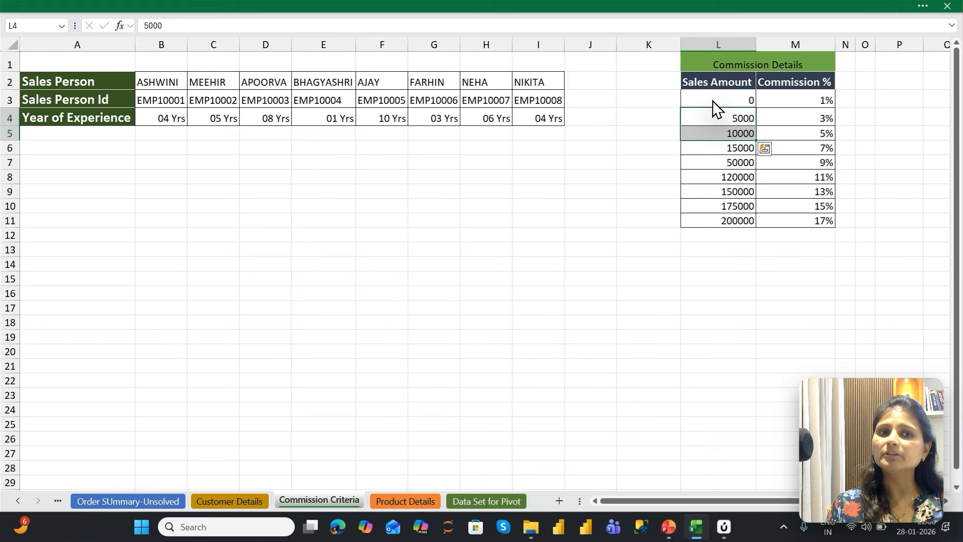
pyautogui.press('Down')
pyautogui.hotkey('shift', 'Down')
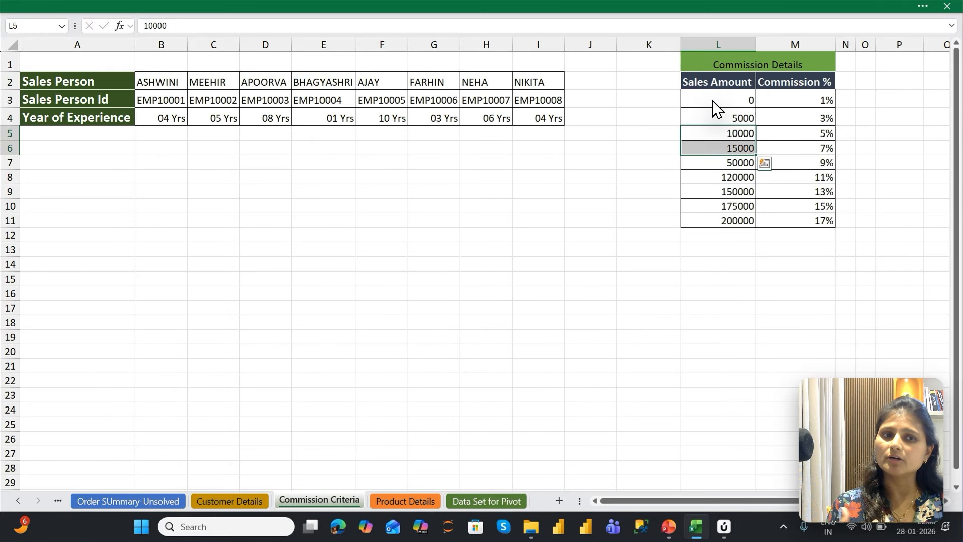
# Examine the commission slabs up to 150000 with their percentages, and return to cell P3 on the Order SUmmary-Unsolved sheet.
pyautogui.press('Up')
pyautogui.press('Right')
pyautogui.press('Down')
pyautogui.press('Down')
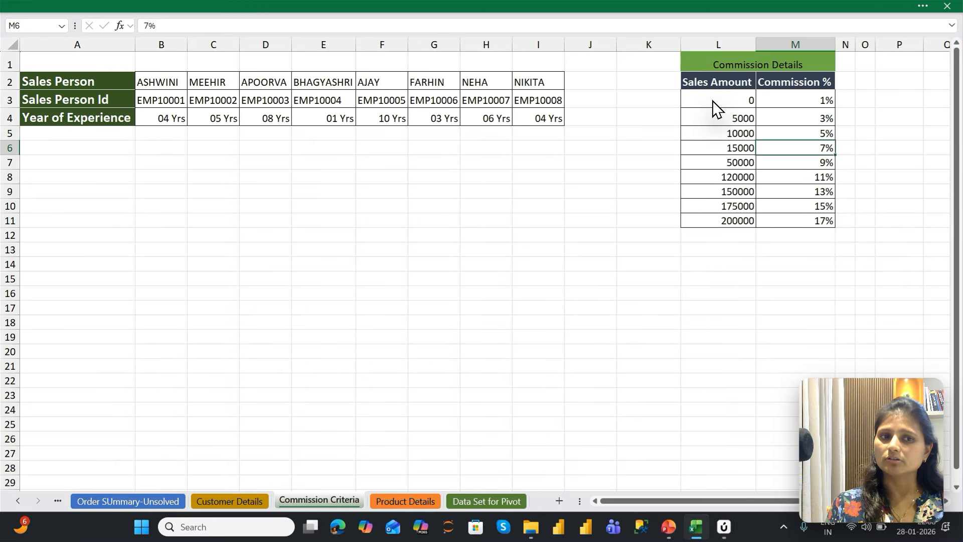
pyautogui.press('Left')
pyautogui.hotkey('shift', 'Down')
pyautogui.press('Right')
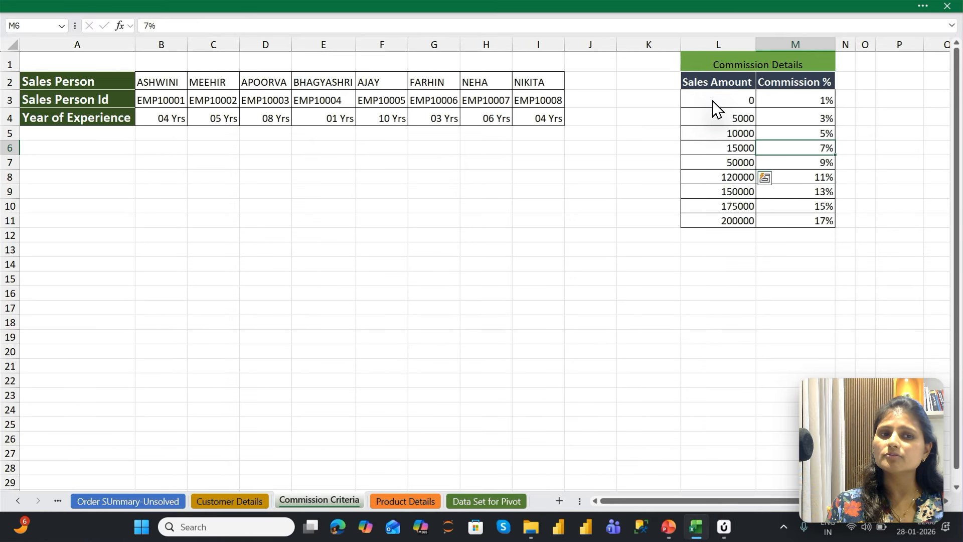
pyautogui.press('Left')
pyautogui.press('Down')
pyautogui.hotkey('shift', 'Down')
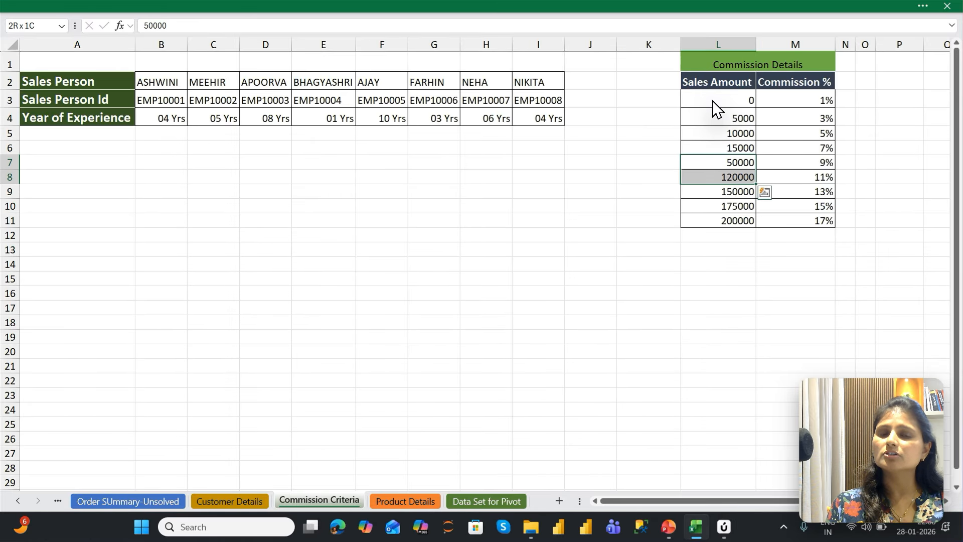
pyautogui.press('Right')
pyautogui.press('Down')
pyautogui.press('Left')
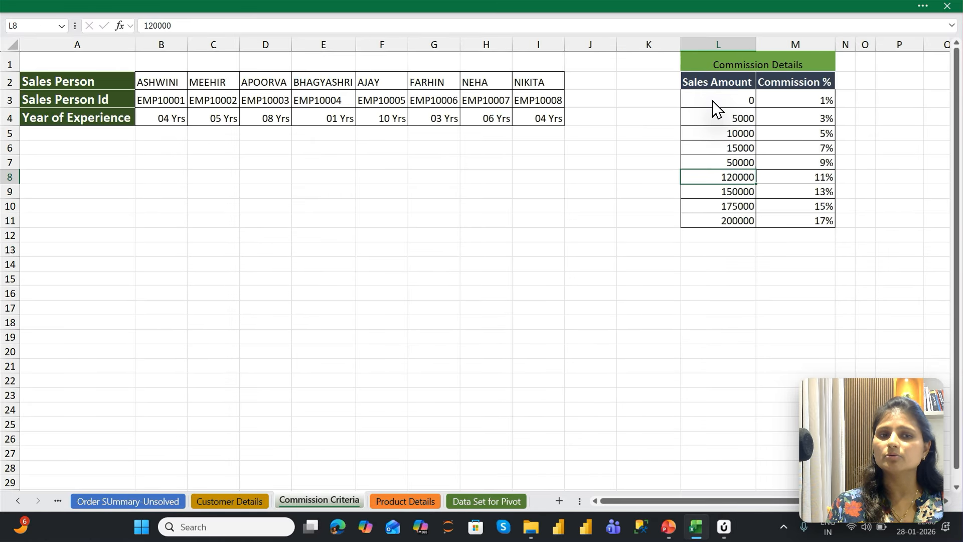
pyautogui.hotkey('shift', 'Down')
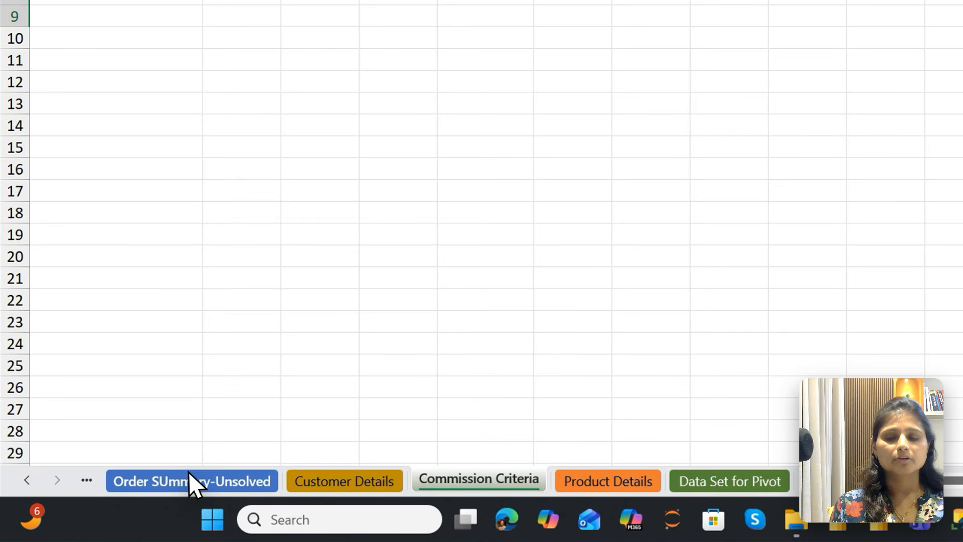
pyautogui.click(130, 501)
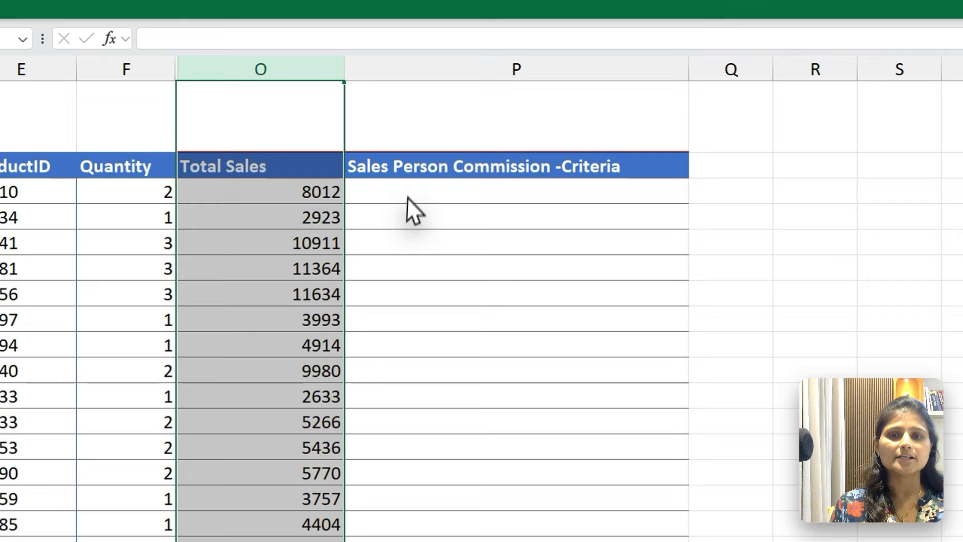
pyautogui.click(480, 190)
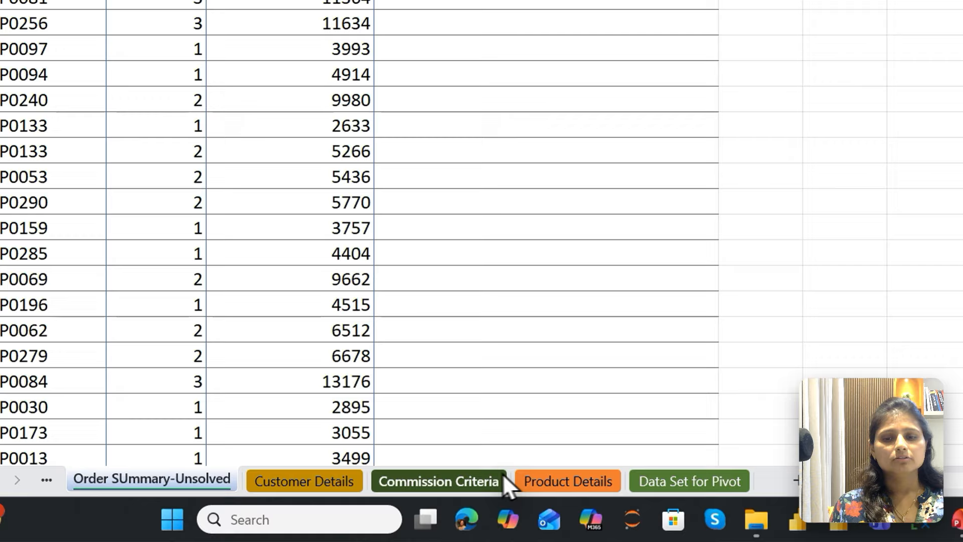
# On the Commission Criteria sheet, enter "Nested IF" in cell H9 and "IFS" in cell H10.
pyautogui.click(357, 501)
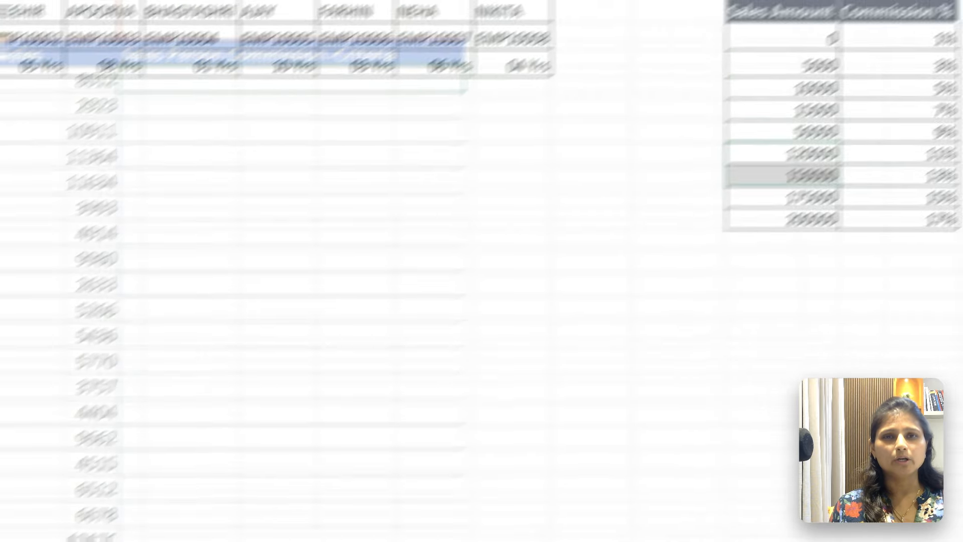
pyautogui.click(525, 271)
pyautogui.click(334, 231)
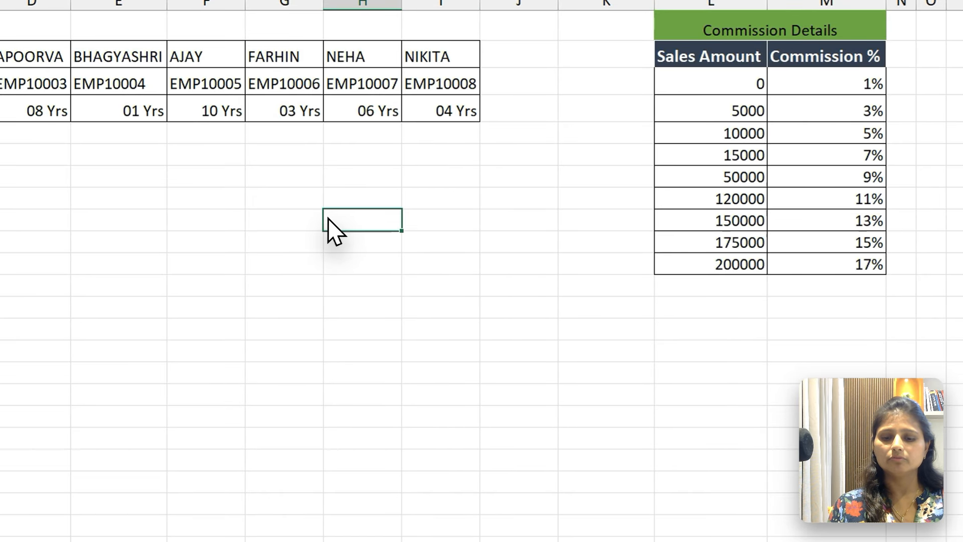
pyautogui.write('Nest')
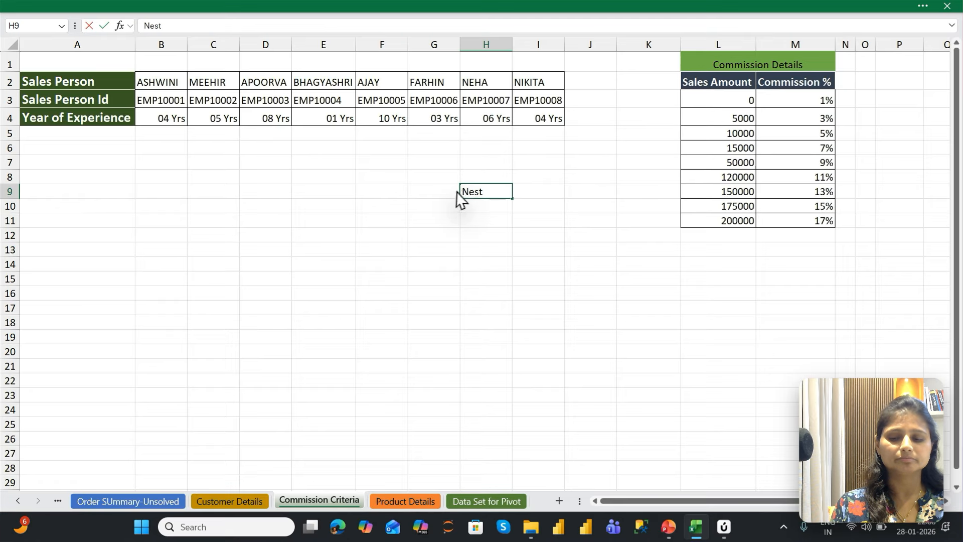
pyautogui.write('ed IF')
pyautogui.press('Return')
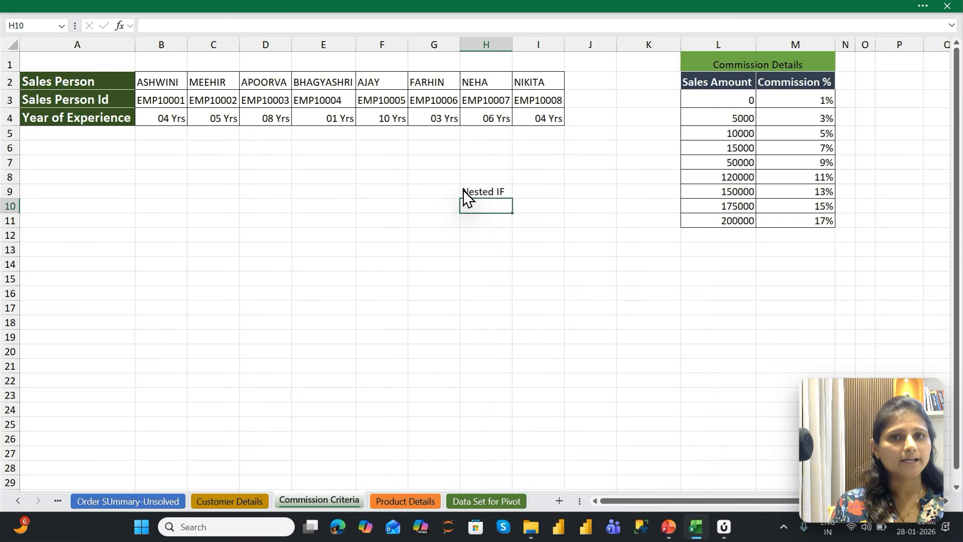
pyautogui.write('IFS')
pyautogui.press('Return')
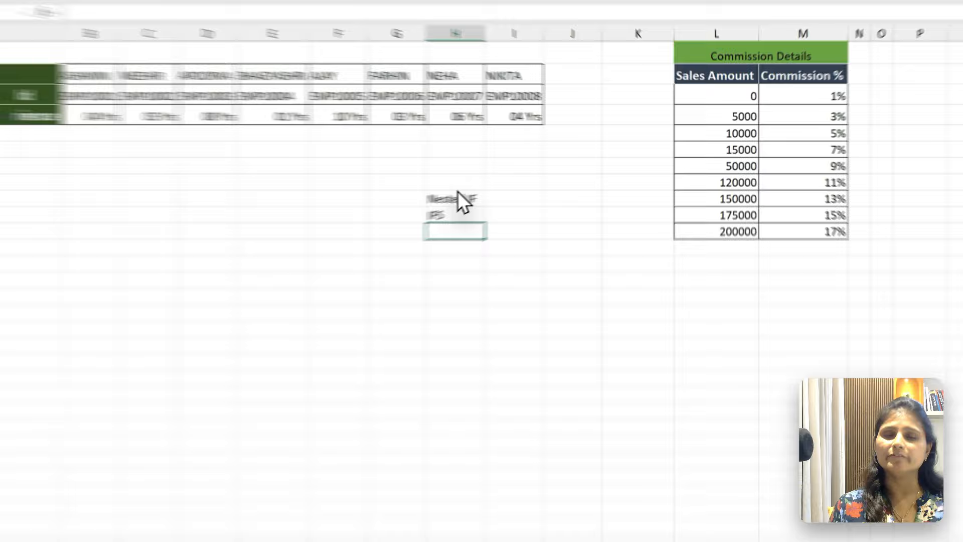
# Review the Nested IF and IFS notes against the Sales Amount values in the Commission Details table.
pyautogui.moveTo(347, 198); pyautogui.dragTo(384, 291)
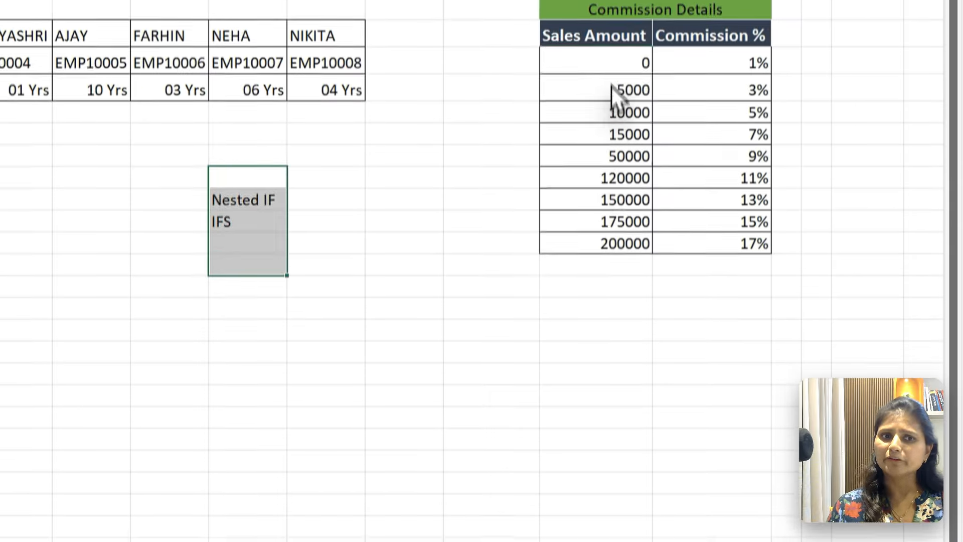
pyautogui.moveTo(736, 121); pyautogui.dragTo(737, 241)
pyautogui.moveTo(625, 260); pyautogui.dragTo(623, 232)
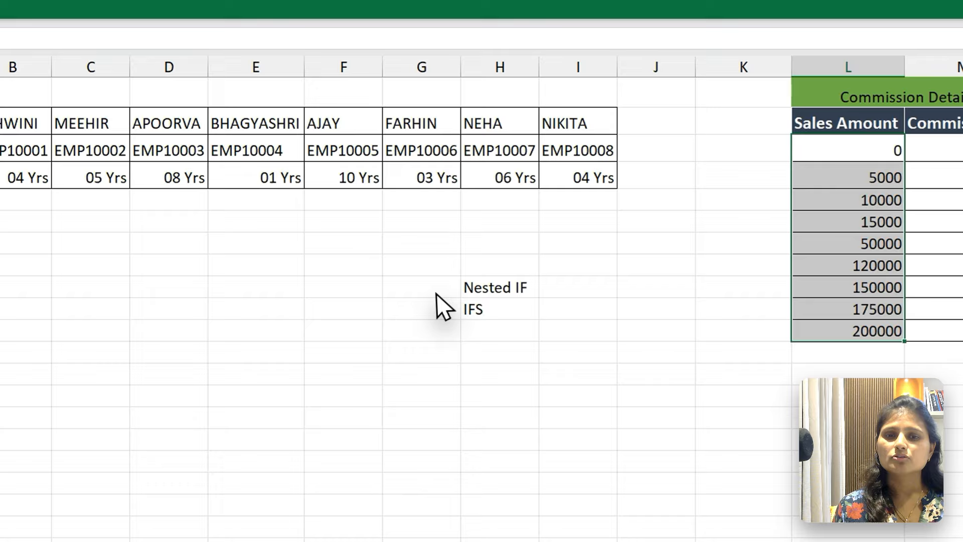
pyautogui.click(439, 203)
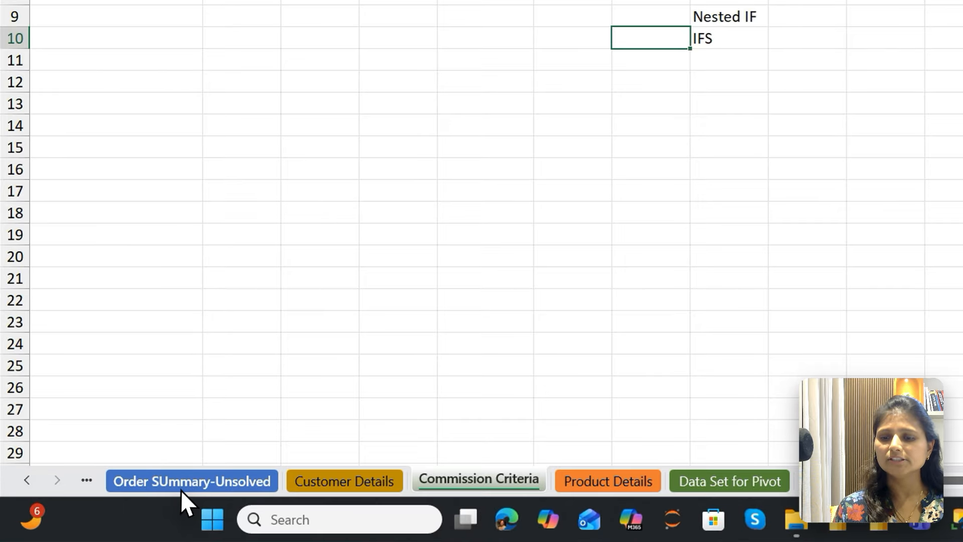
# Examine the Sales Amount slabs and their commission percentages in L3:M11 of the Commission Criteria sheet.
pyautogui.click(184, 482)
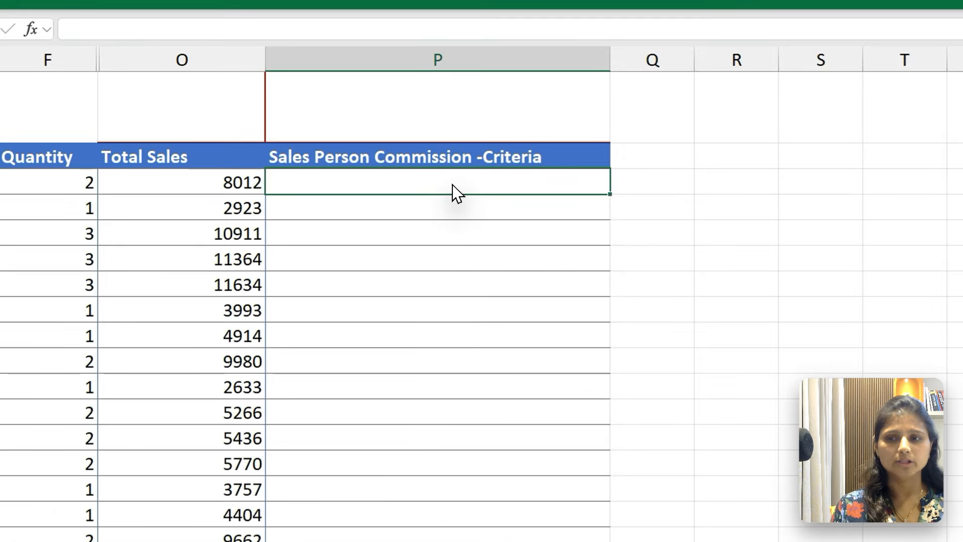
pyautogui.write('=')
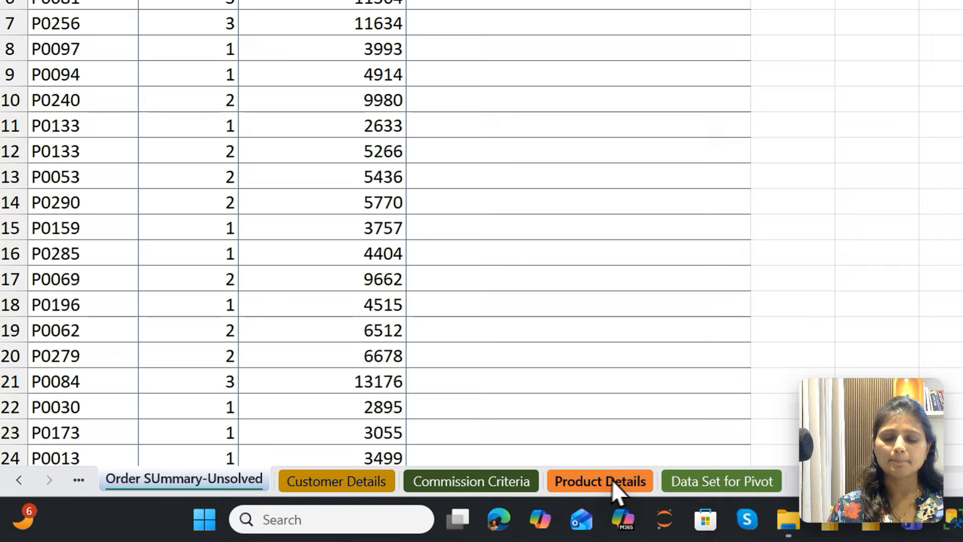
pyautogui.click(406, 501)
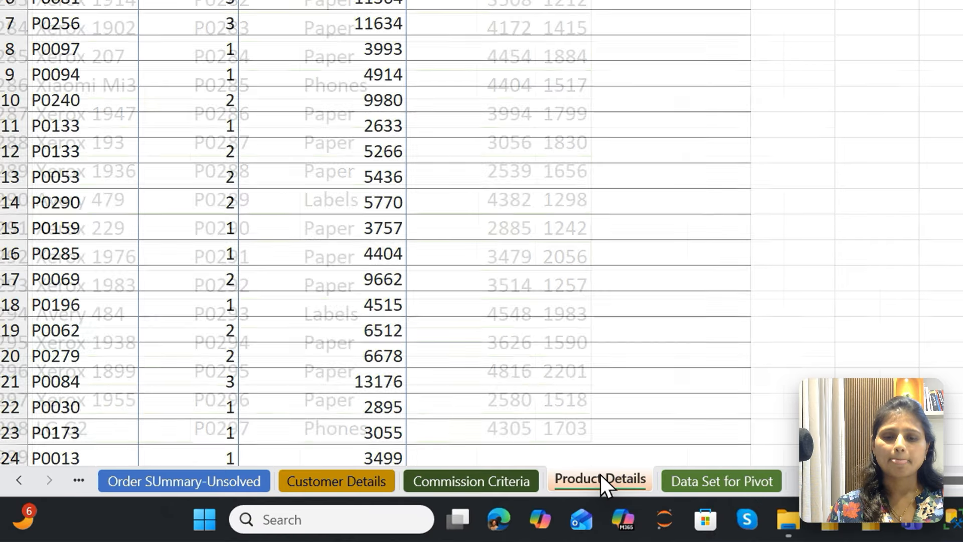
pyautogui.click(480, 484)
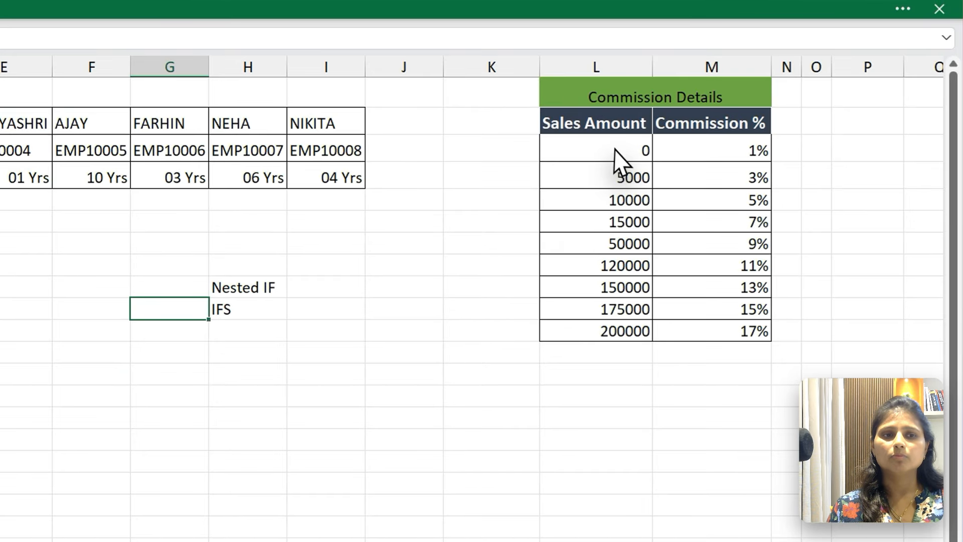
pyautogui.moveTo(619, 161); pyautogui.dragTo(703, 322)
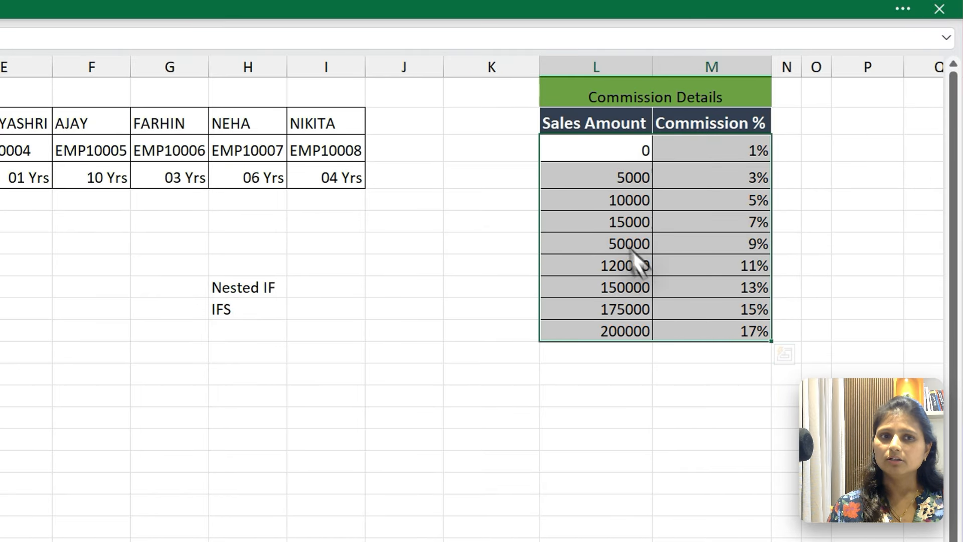
pyautogui.moveTo(593, 149); pyautogui.dragTo(706, 338)
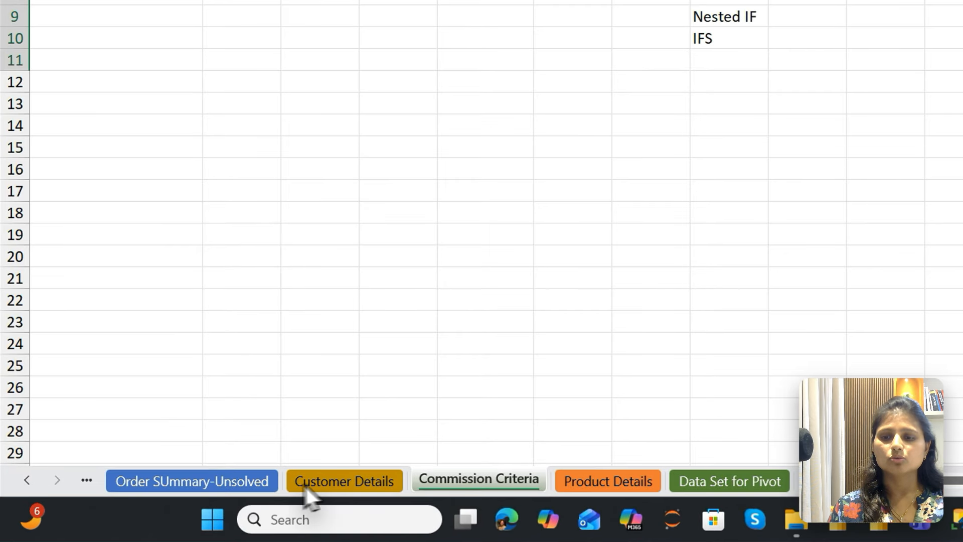
# In cell P3 of the Order SUmmary-Unsolved sheet, start a VLOOKUP formula with Total Sales cell O3 as the lookup value.
pyautogui.click(169, 501)
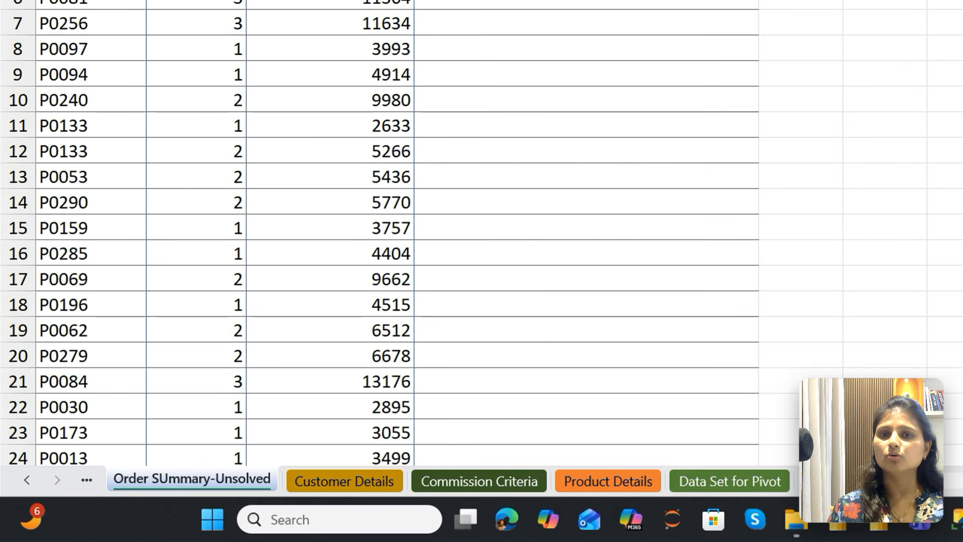
pyautogui.write('=VLOOKUP(')
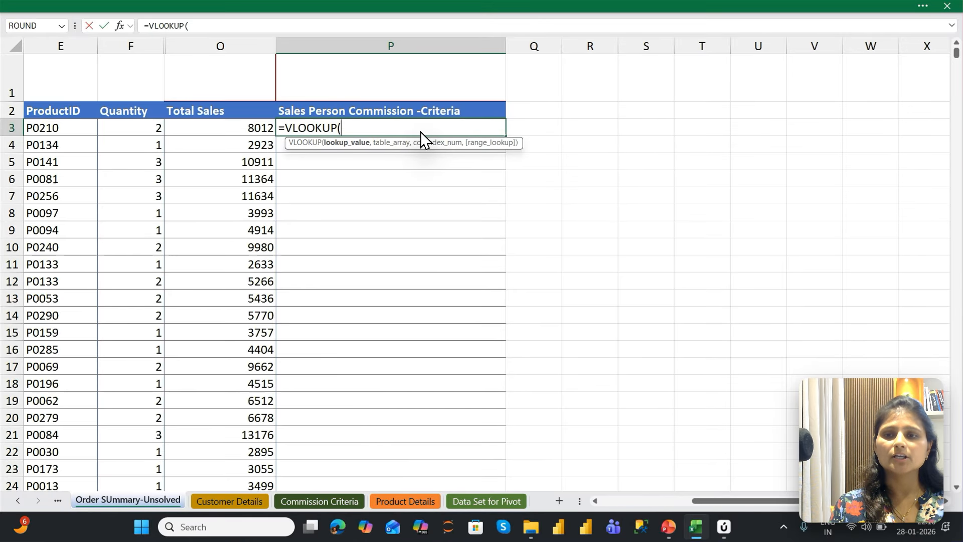
pyautogui.press('Left')
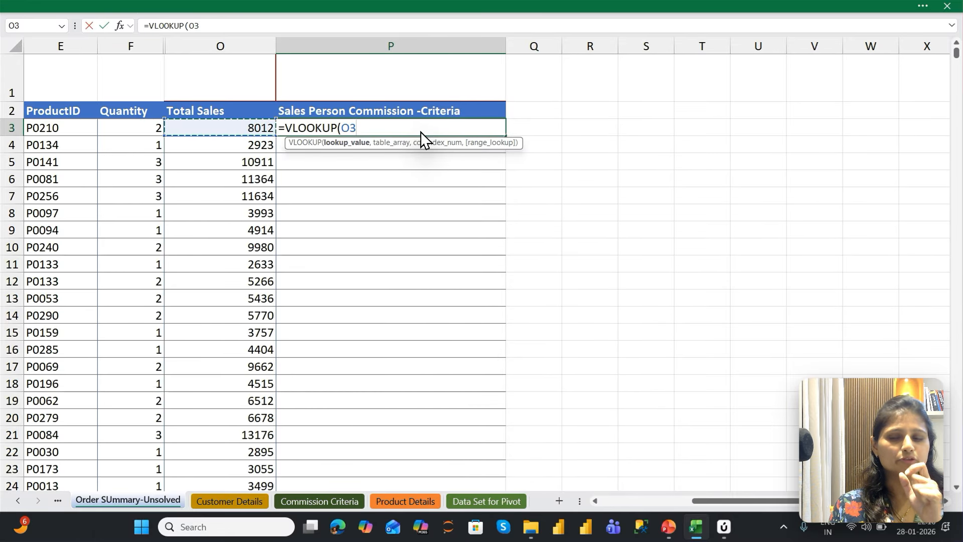
pyautogui.write(',')
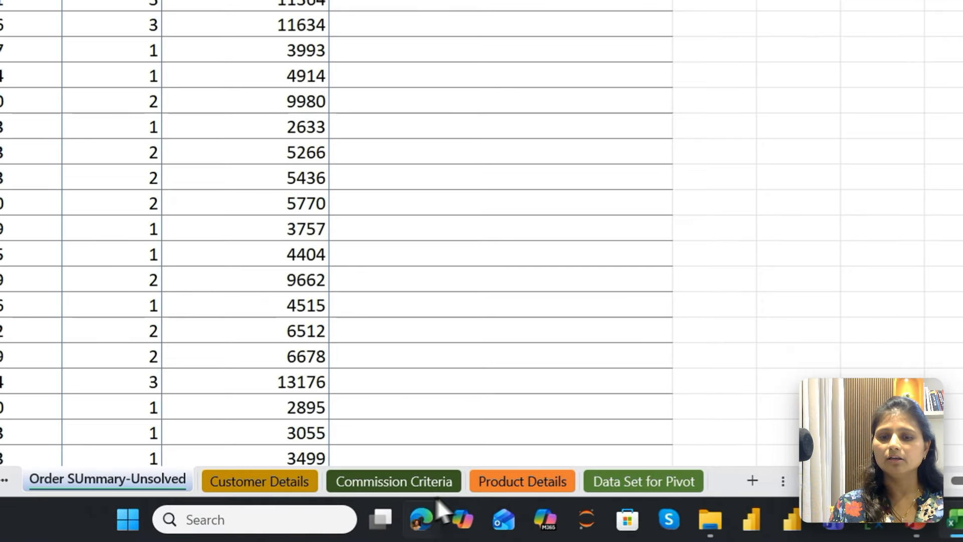
# Set the VLOOKUP table array to the absolute range $L$2:$M$11 on the Commission Criteria sheet.
pyautogui.click(389, 482)
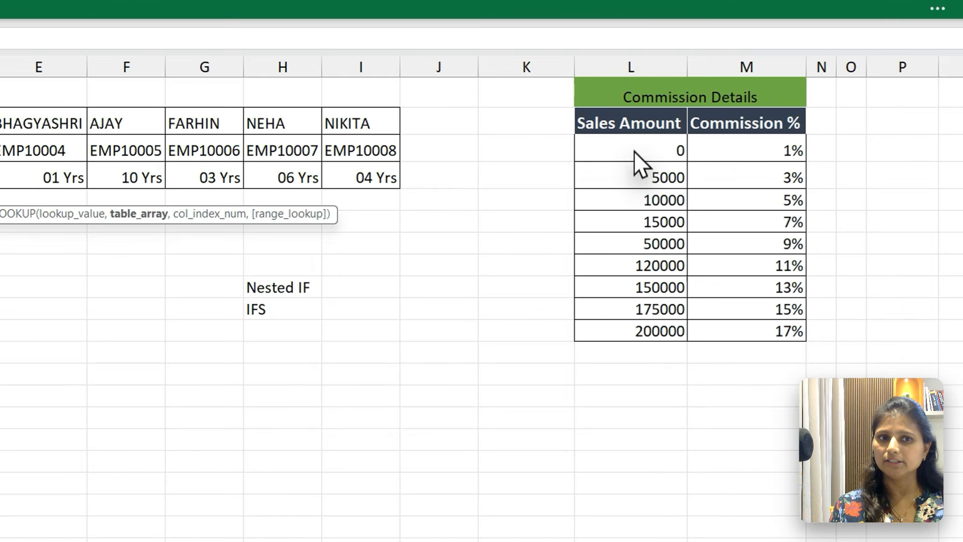
pyautogui.click(634, 146)
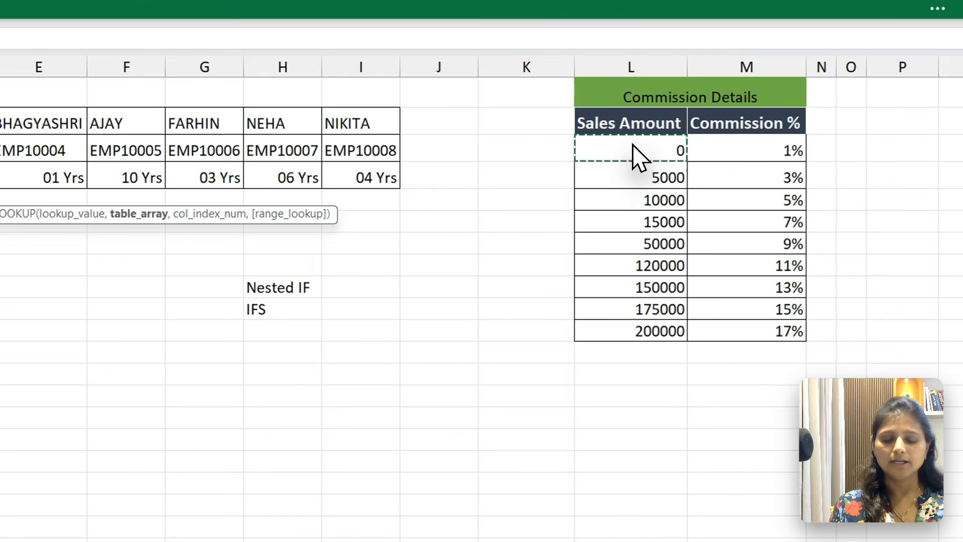
pyautogui.press('Up')
pyautogui.hotkey('ctrl', 'shift', 'Down')
pyautogui.hotkey('shift', 'Right')
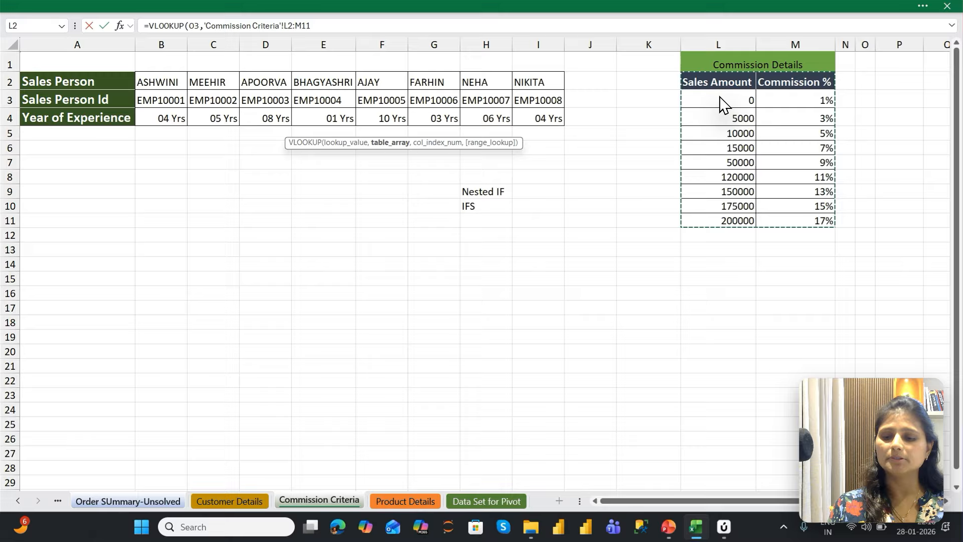
pyautogui.press('F4')
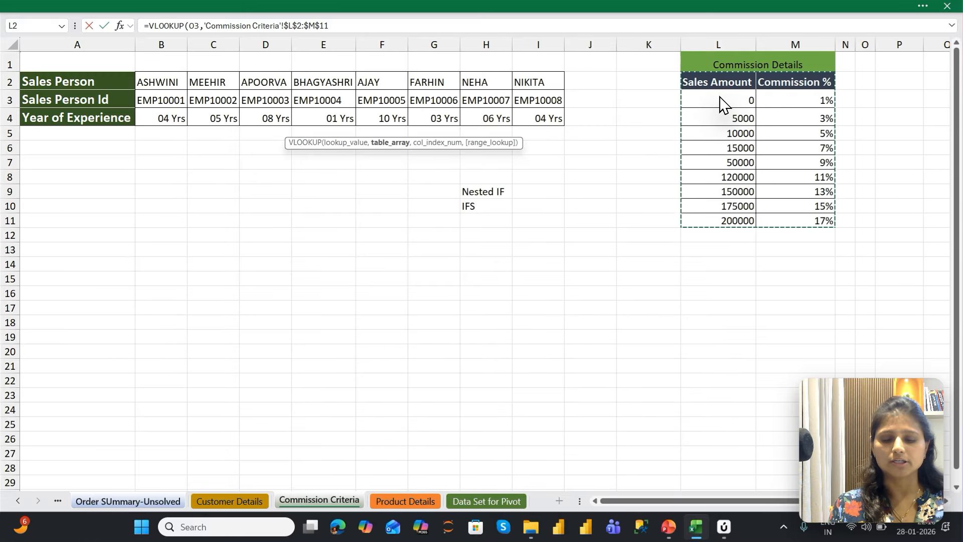
# Complete the VLOOKUP in P3 with column index 2 and exact match 0.
pyautogui.write(',2')
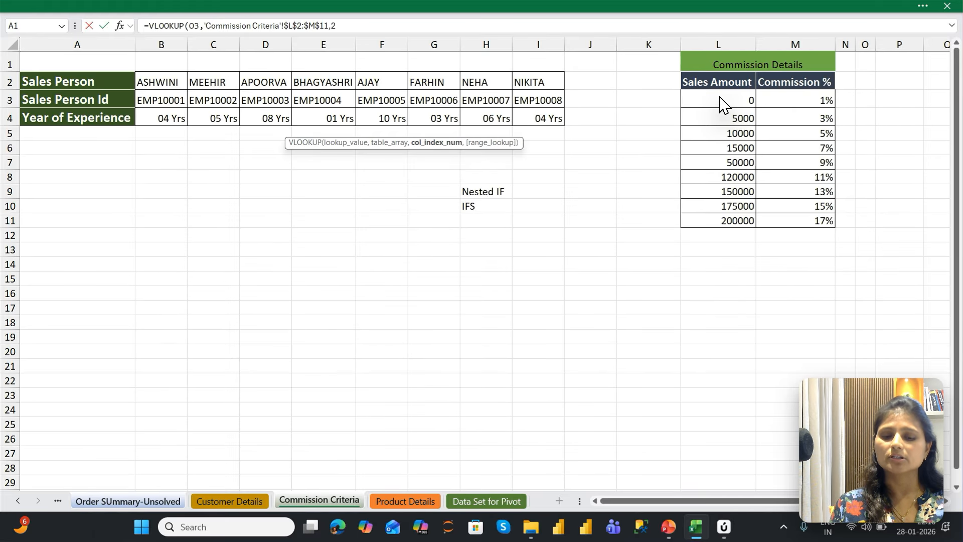
pyautogui.write(',0')
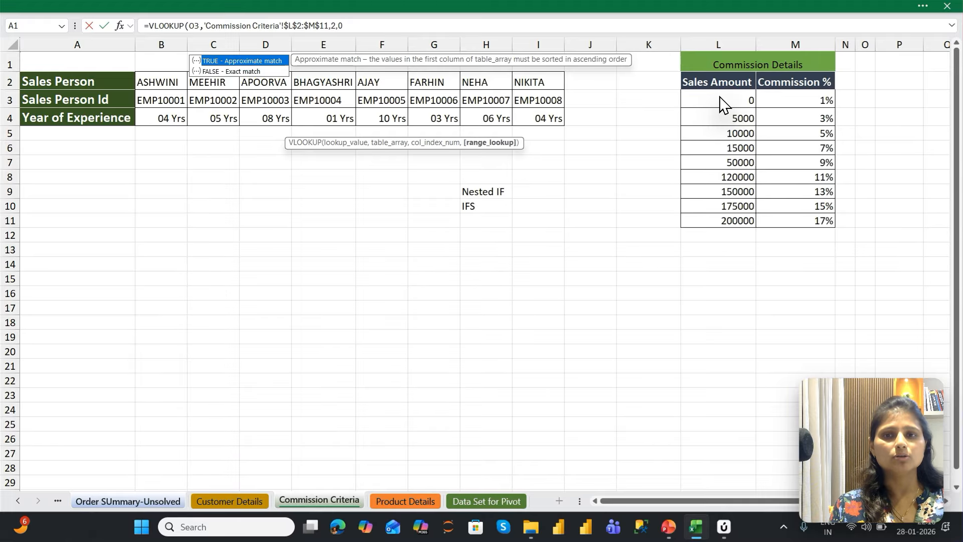
pyautogui.press('Return')
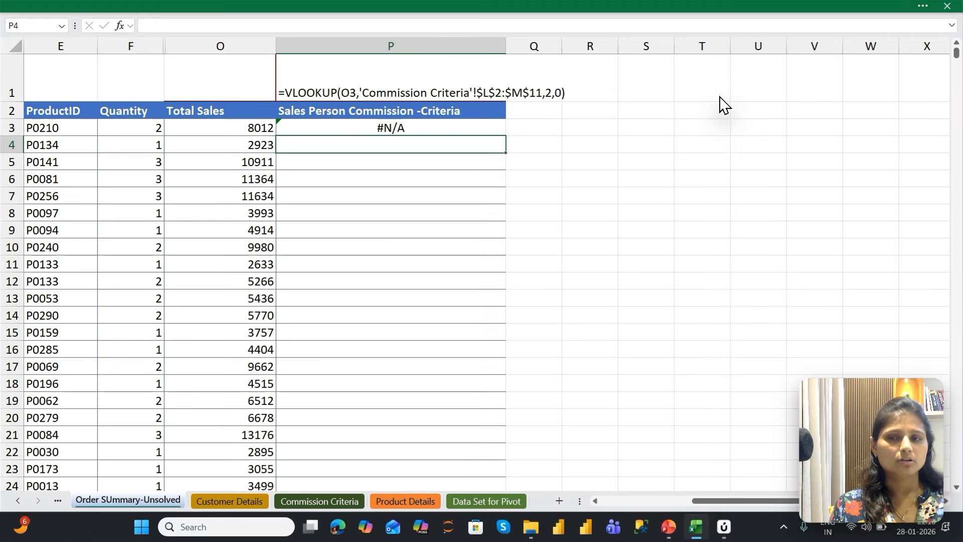
# Check the Sales Amount slabs in L3:L11 of the Commission Criteria sheet, and return to the Order SUmmary-Unsolved sheet.
pyautogui.press('Up')
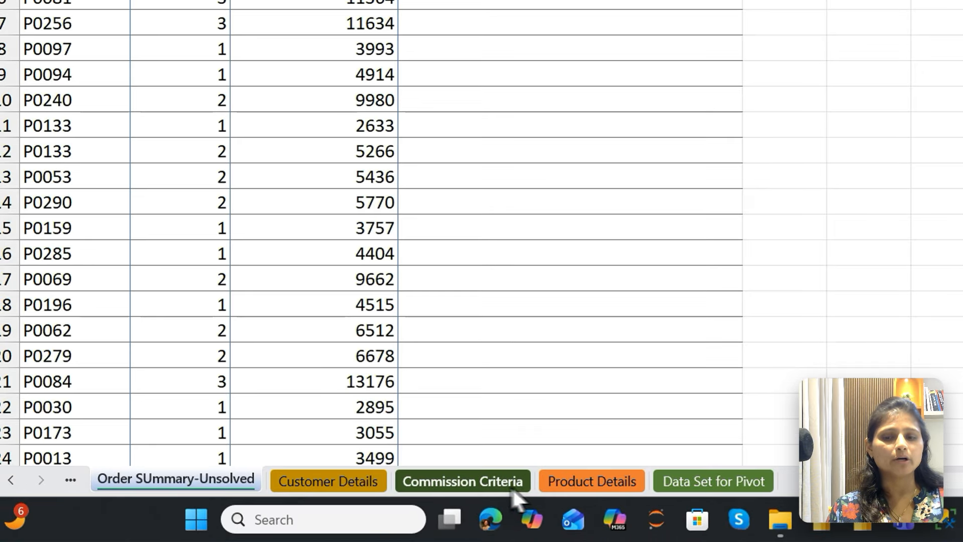
pyautogui.click(446, 509)
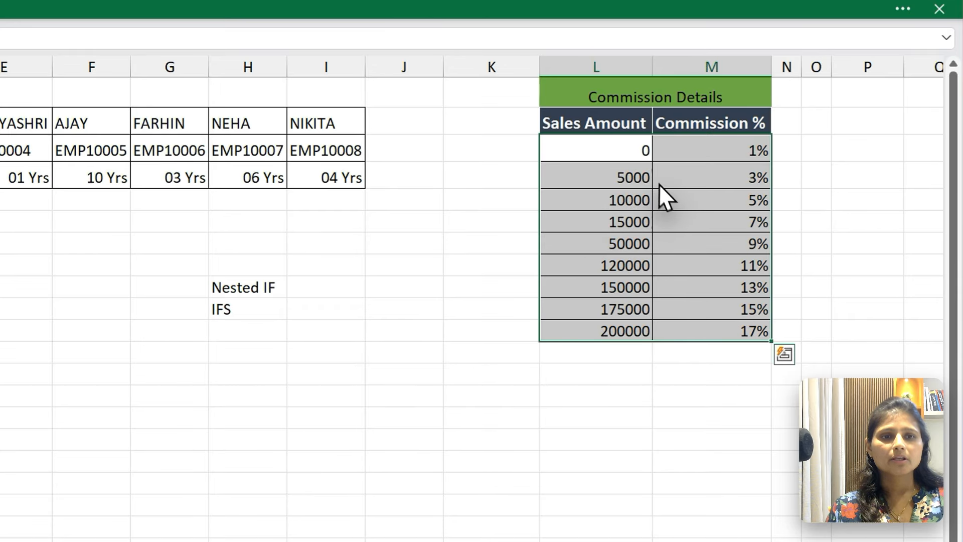
pyautogui.moveTo(629, 152); pyautogui.dragTo(631, 339)
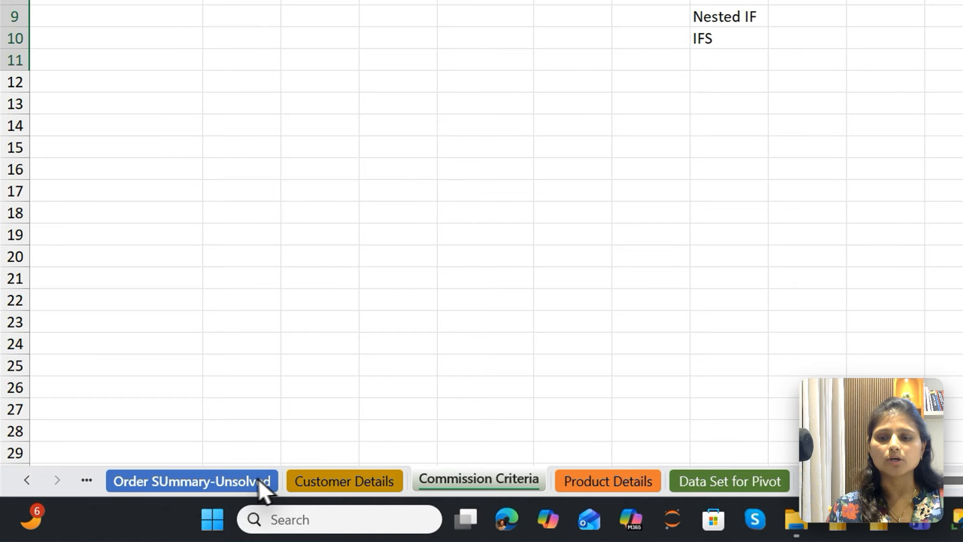
pyautogui.click(239, 477)
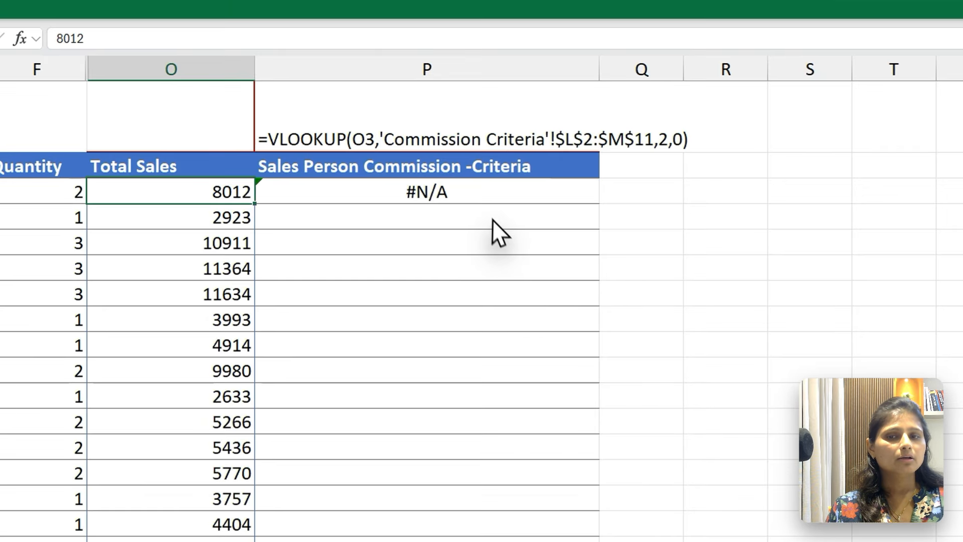
# Change the VLOOKUP in P3 to an approximate match by setting its range_lookup argument to 1.
pyautogui.click(482, 202)
pyautogui.doubleClick(483, 202)
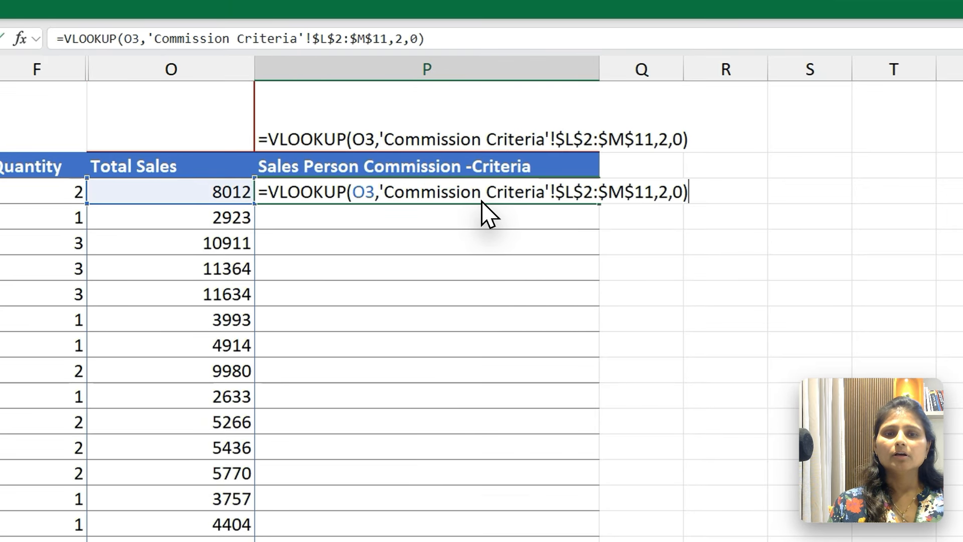
pyautogui.press('BackSpace')
pyautogui.press('BackSpace')
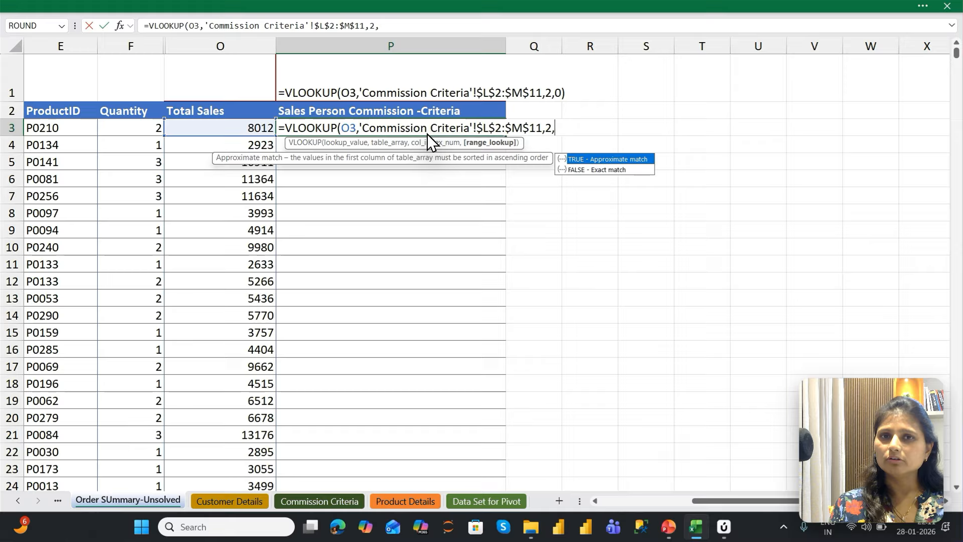
pyautogui.write('1')
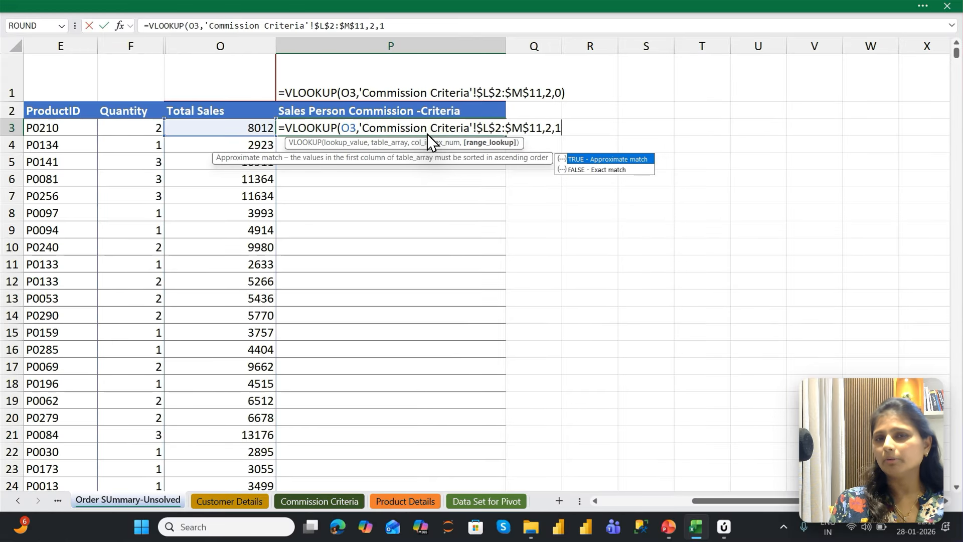
pyautogui.press('BackSpace')
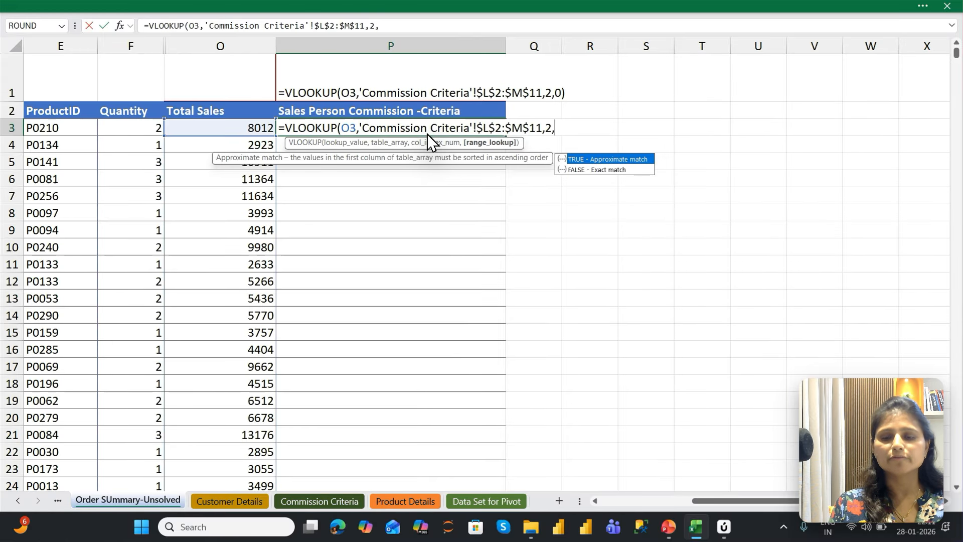
pyautogui.press('Tab')
pyautogui.press('BackSpace')
pyautogui.press('BackSpace')
pyautogui.press('BackSpace')
pyautogui.press('BackSpace')
pyautogui.press('BackSpace')
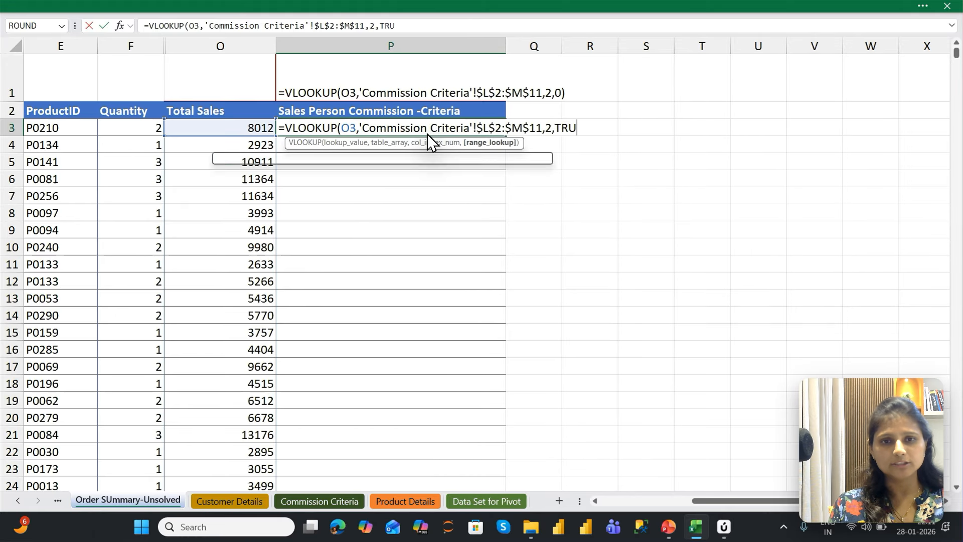
pyautogui.write(',1')
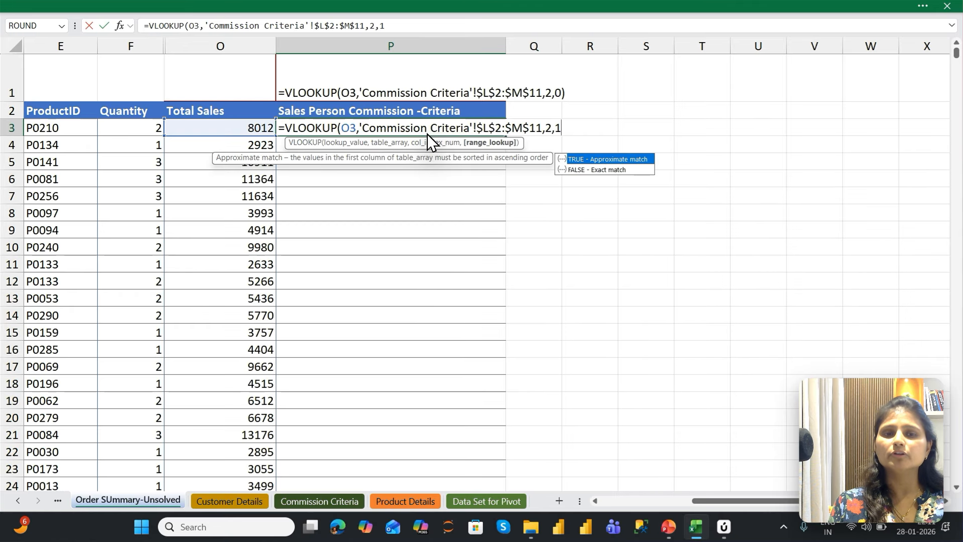
pyautogui.press('Return')
# Fill the VLOOKUP formula from P3 down the Sales Person Commission -Criteria column to row 1275.
pyautogui.press('Left')
pyautogui.hotkey('ctrl', 'Down')
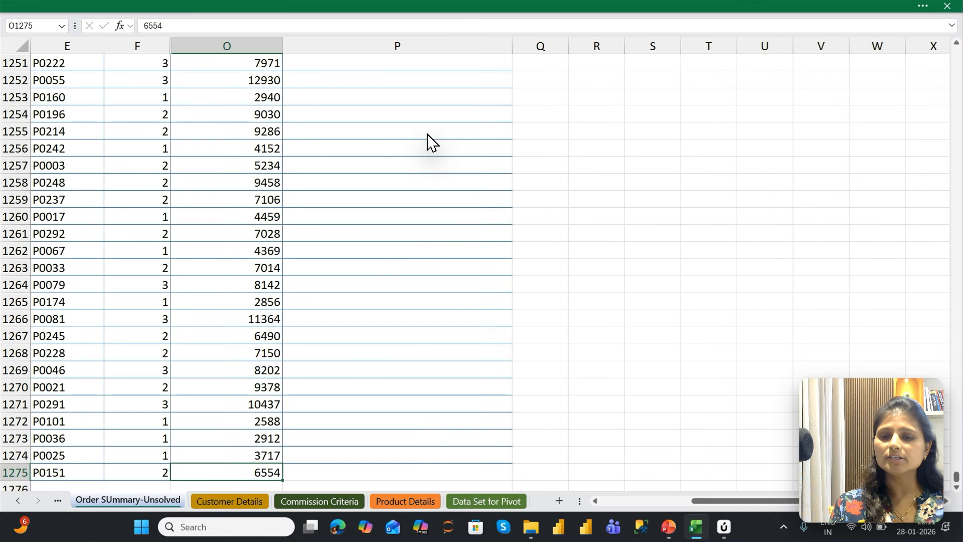
pyautogui.hotkey('ctrl', 'Right')
pyautogui.hotkey('ctrl', 'shift', 'Left')
pyautogui.hotkey('ctrl', 'shift', 'Right')
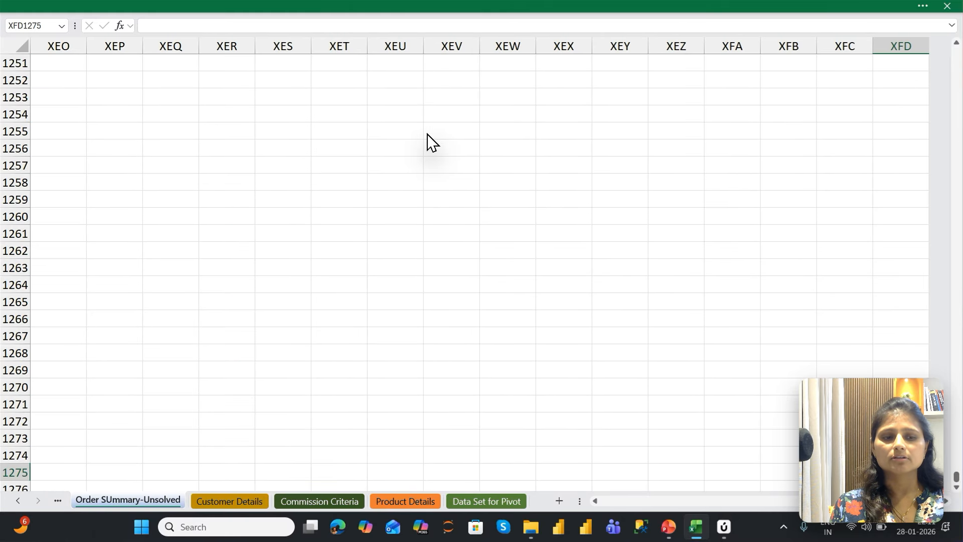
pyautogui.hotkey('ctrl', 'Left')
pyautogui.press('Right')
pyautogui.hotkey('ctrl', 'shift', 'Up')
pyautogui.hotkey('ctrl', 'd')
pyautogui.hotkey('ctrl', 'Up')
pyautogui.press('Down')
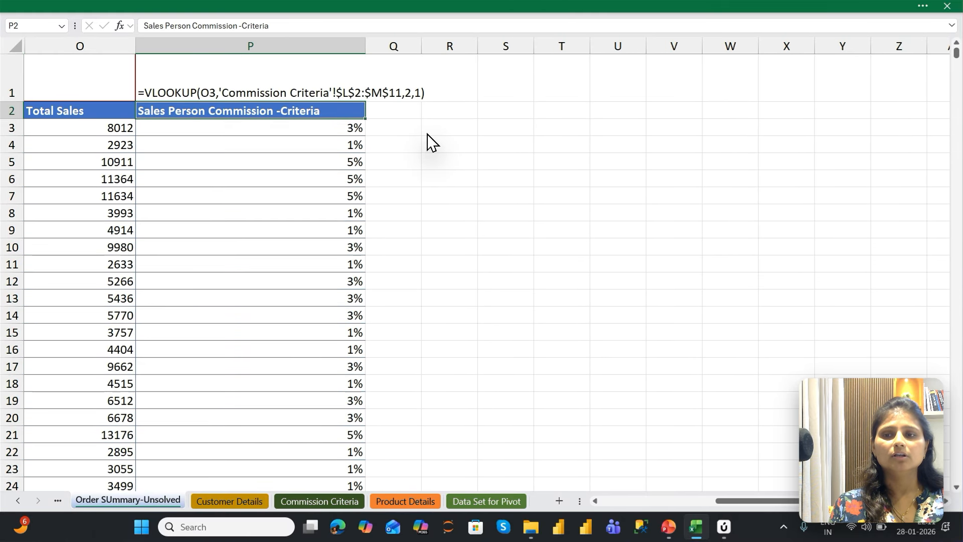
# Compare the Total Sales values in O3 and O5 with the Sales Amount slabs on the Commission Criteria sheet.
pyautogui.press('Down')
pyautogui.press('Left')
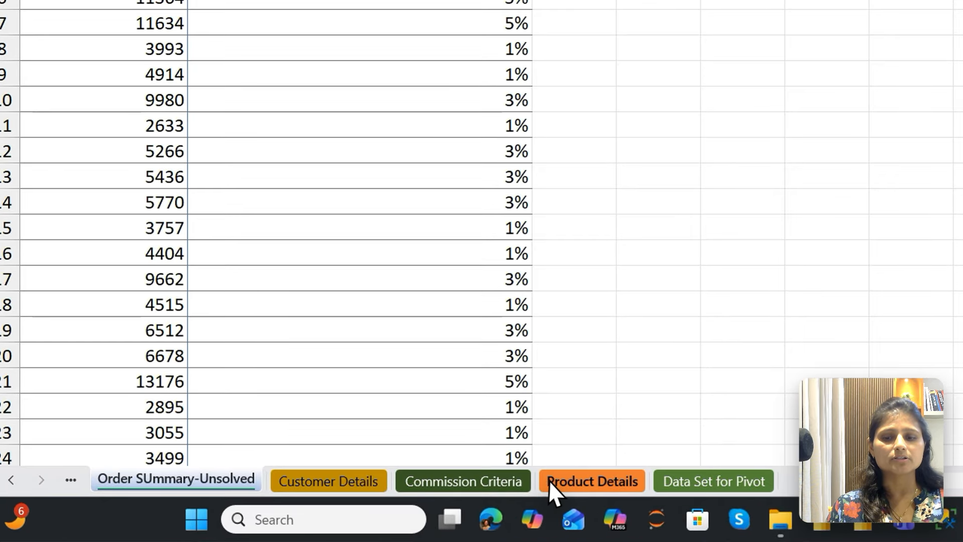
pyautogui.click(319, 501)
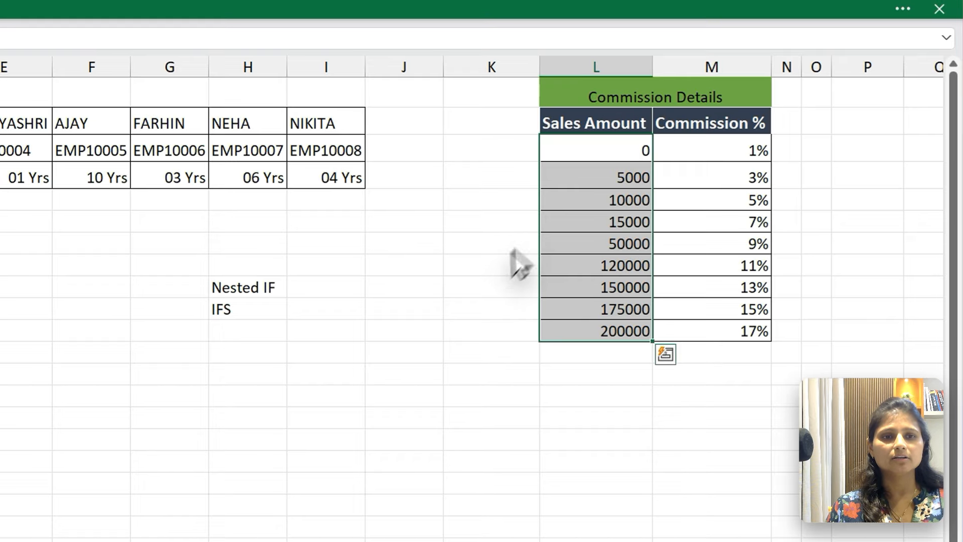
pyautogui.click(605, 152)
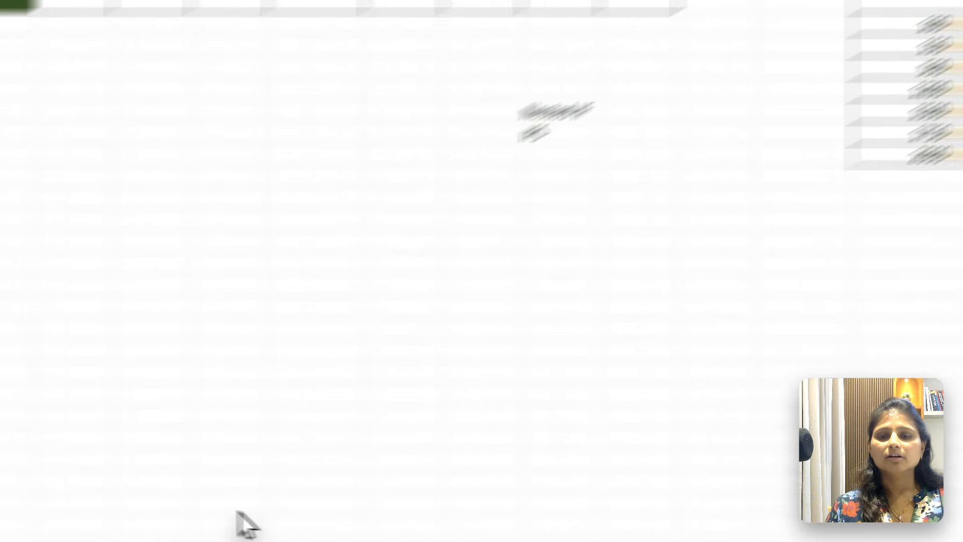
pyautogui.click(230, 480)
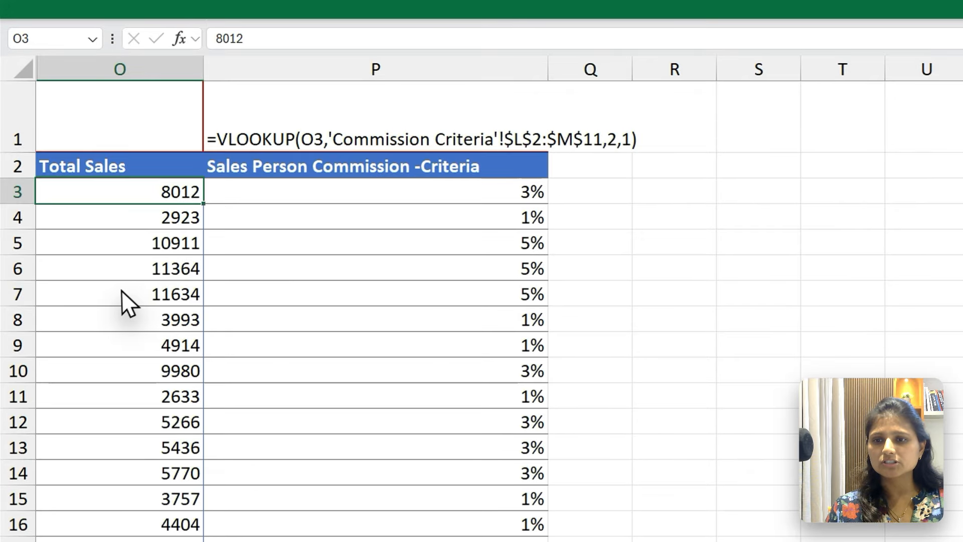
pyautogui.click(118, 245)
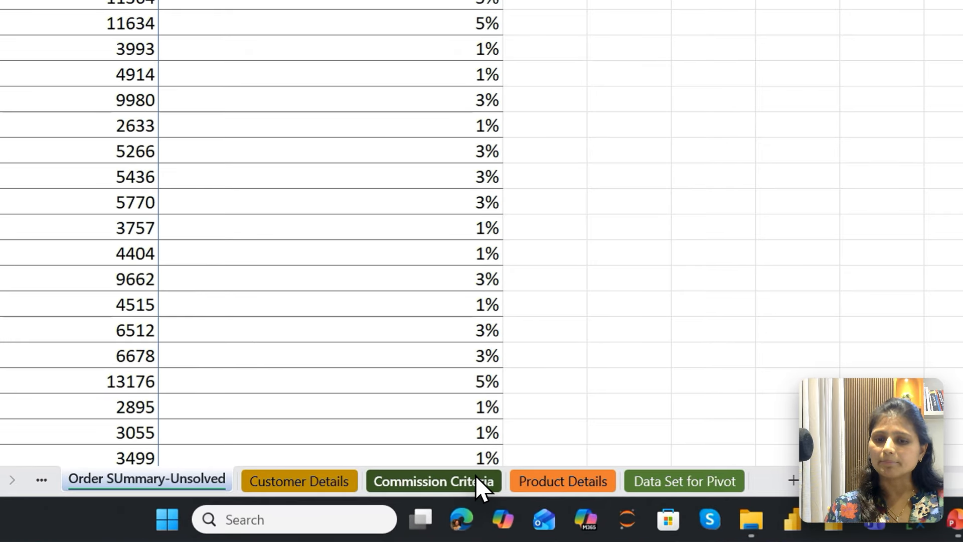
# Set the Total Sales value in O5 of the Order SUmmary-Unsolved sheet to 109110.
pyautogui.click(349, 500)
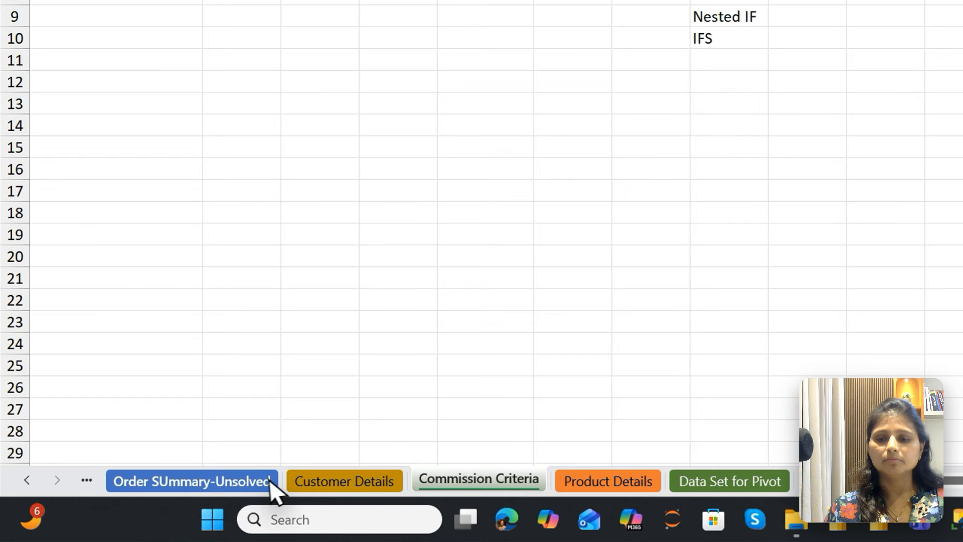
pyautogui.click(272, 492)
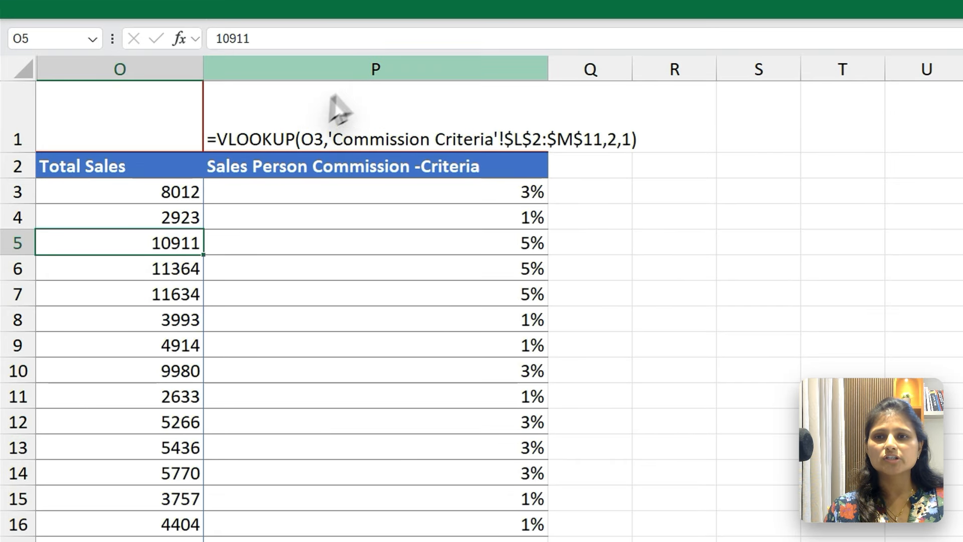
pyautogui.click(328, 28)
pyautogui.write('0')
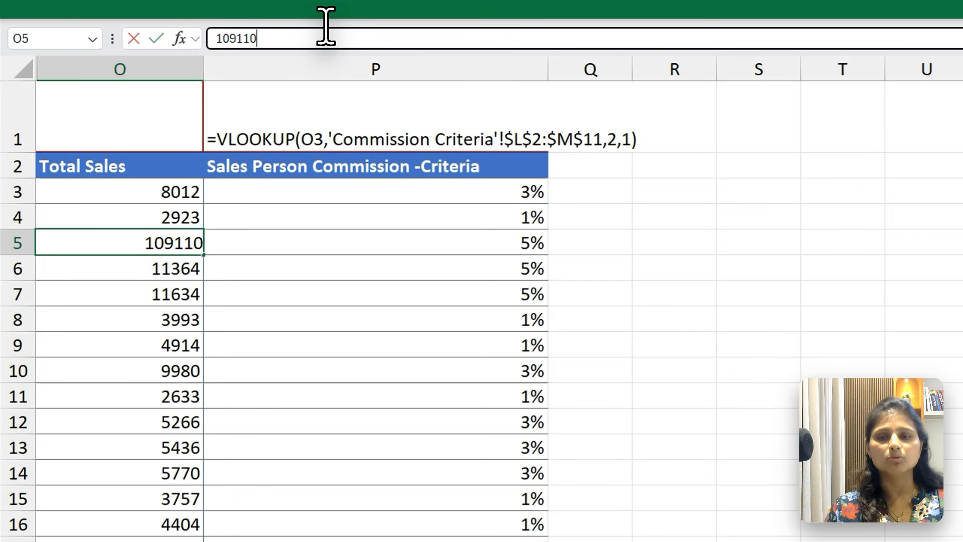
pyautogui.press('Return')
pyautogui.click(148, 244)
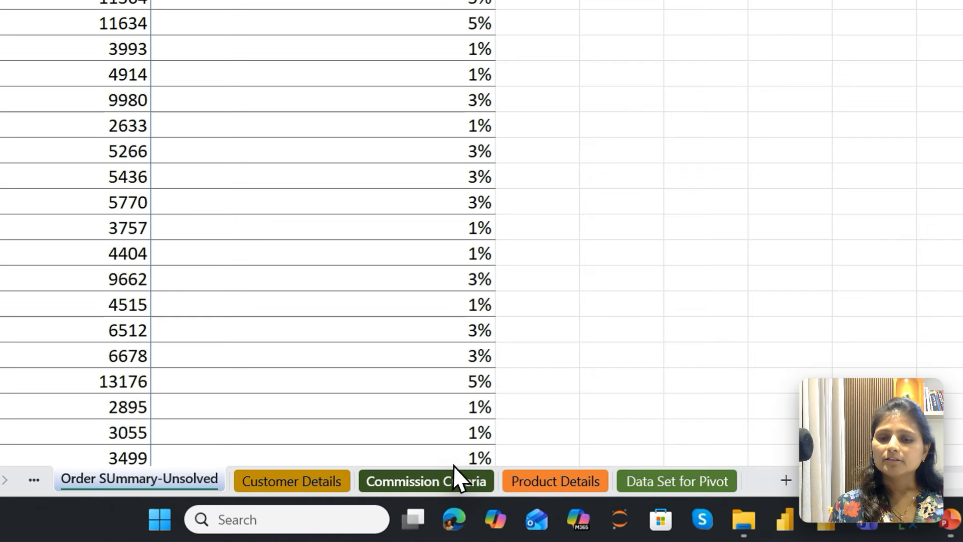
# Examine the Sales Amount slabs from L3 to L8 on the Commission Criteria sheet to find the slab and Commission % that apply to 109110.
pyautogui.click(456, 480)
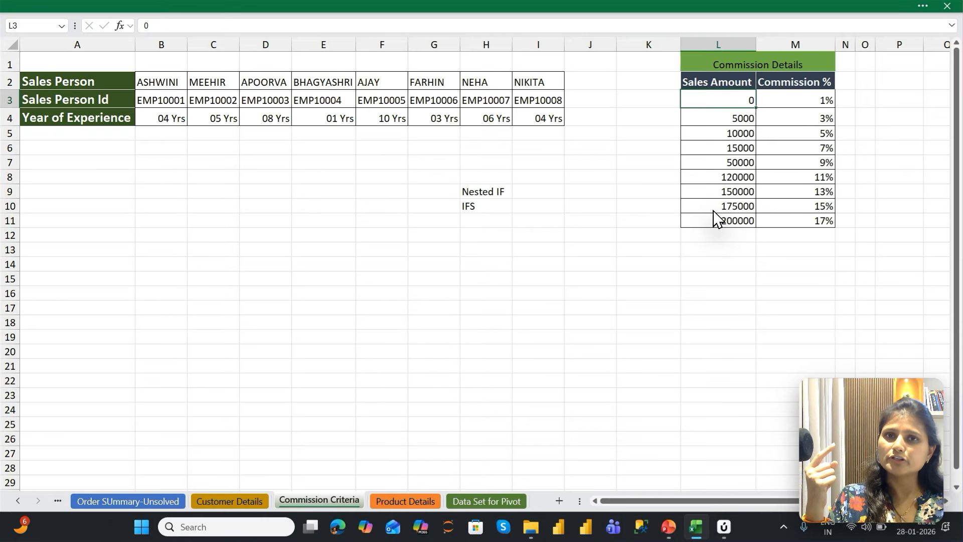
pyautogui.press('Down')
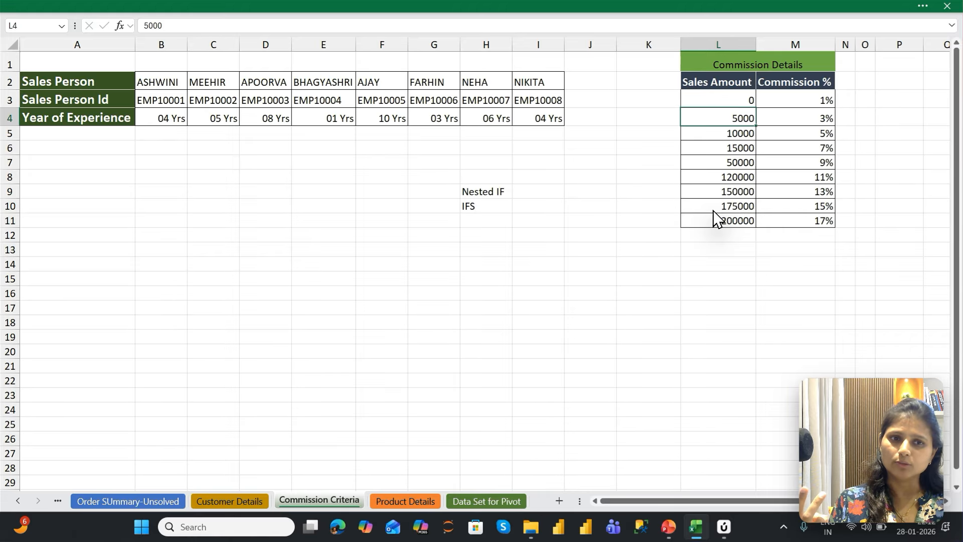
pyautogui.press('Down')
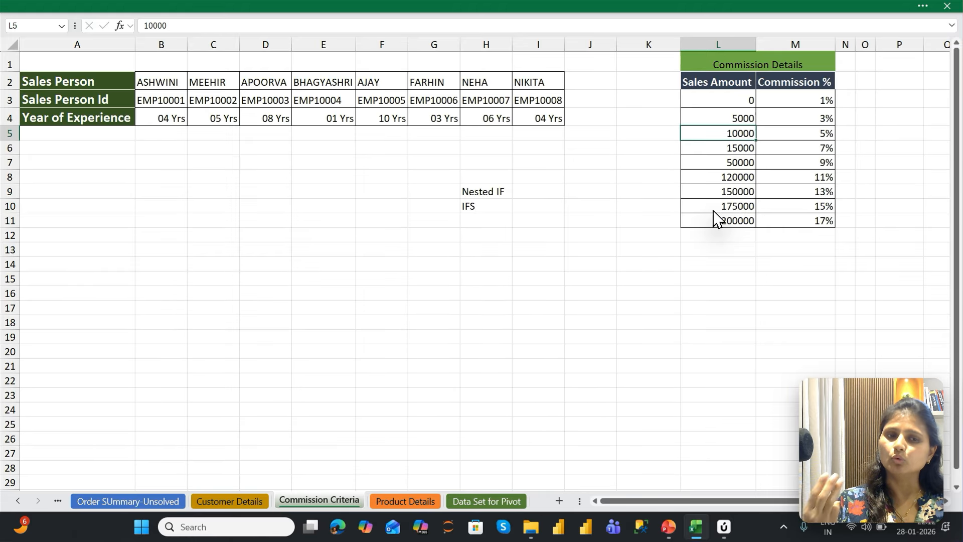
pyautogui.press('Down')
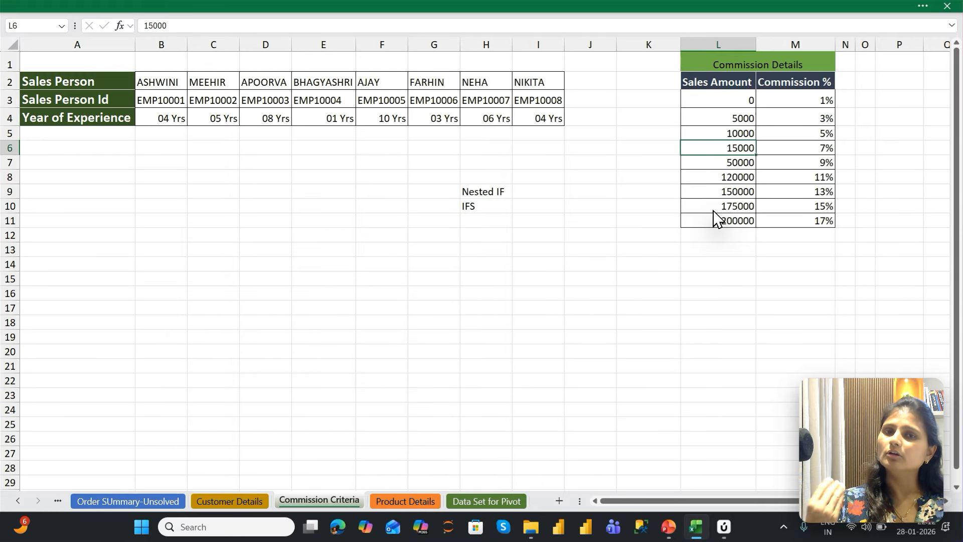
pyautogui.press('Down')
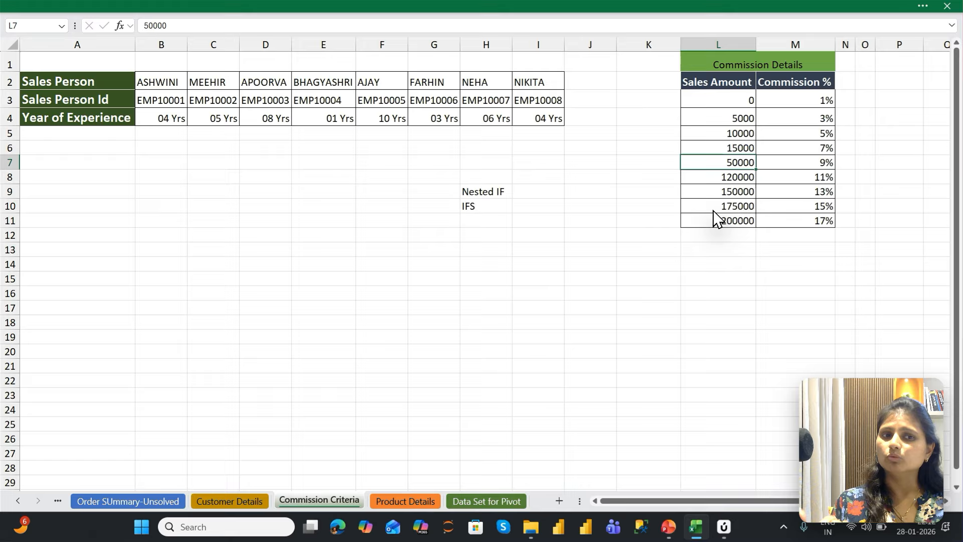
pyautogui.press('Down')
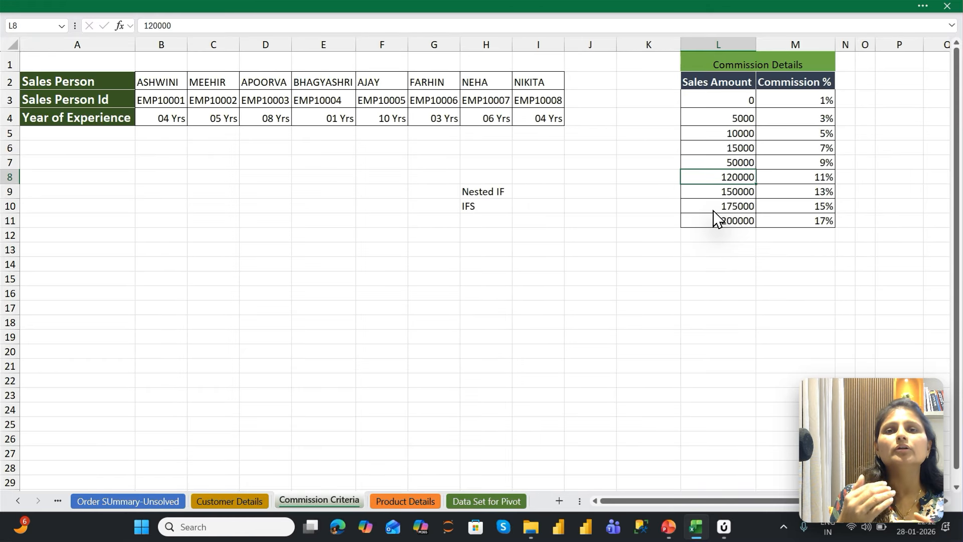
pyautogui.press('Up')
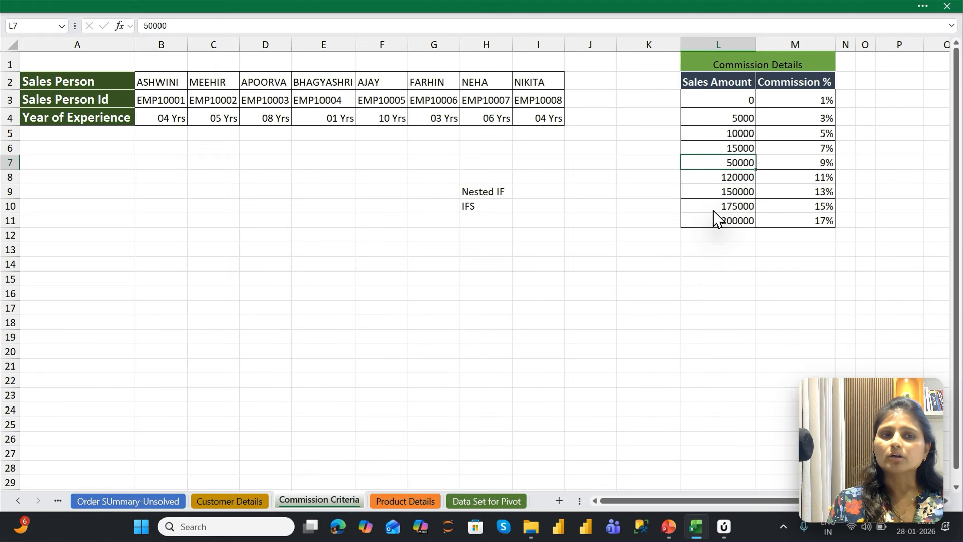
pyautogui.hotkey('shift', 'Right')
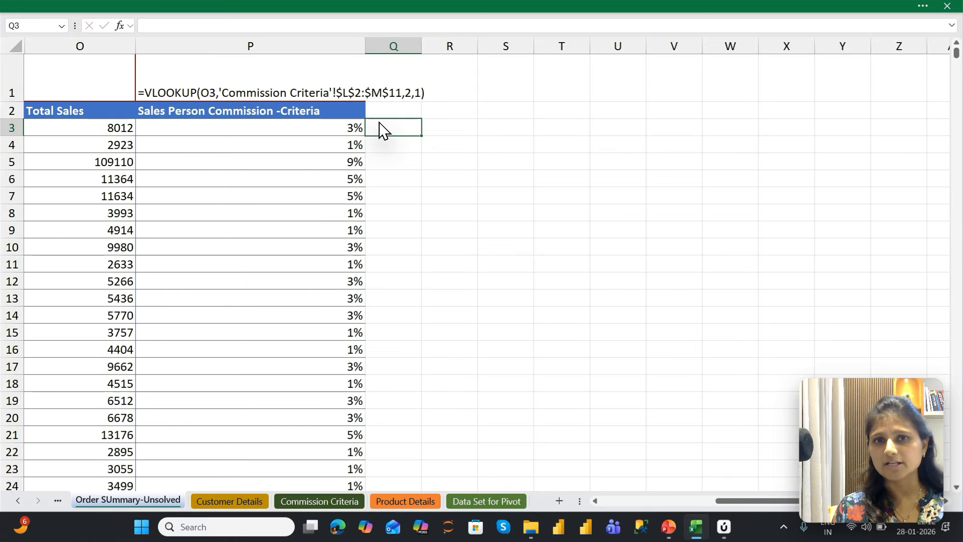
# Start an XLOOKUP formula in Q3 of the Order SUmmary-Unsolved sheet with Total Sales cell O3 as the lookup value.
pyautogui.write('=xl')
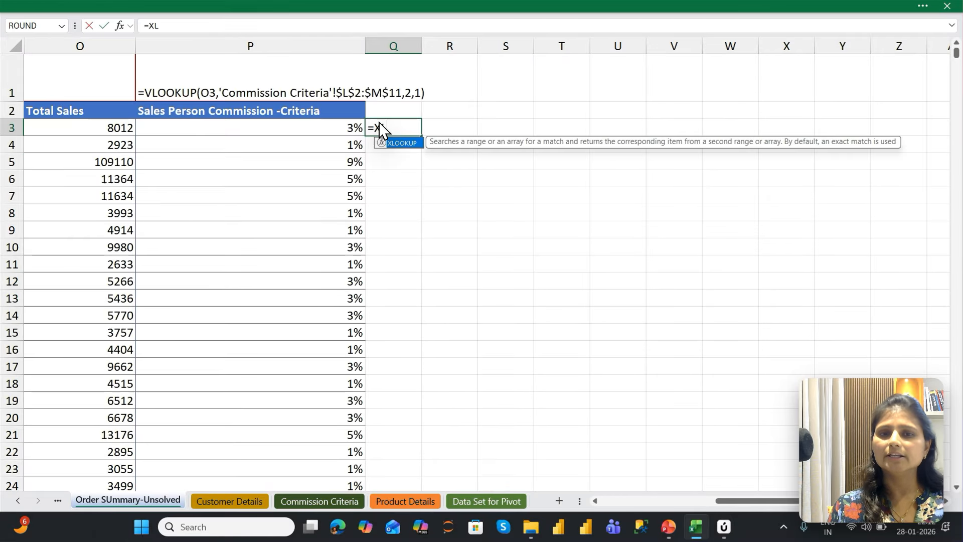
pyautogui.press('Tab')
pyautogui.press('Left')
pyautogui.press('Left')
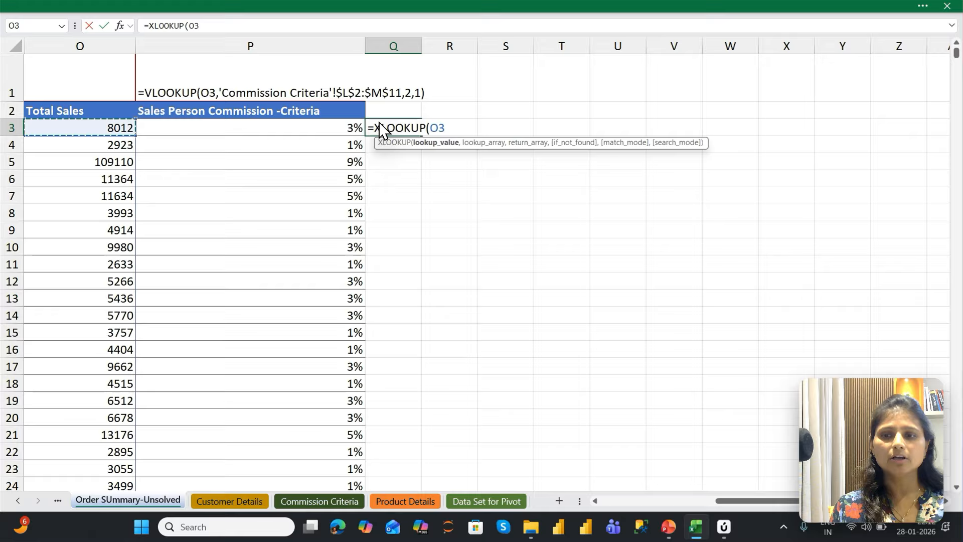
pyautogui.write(',')
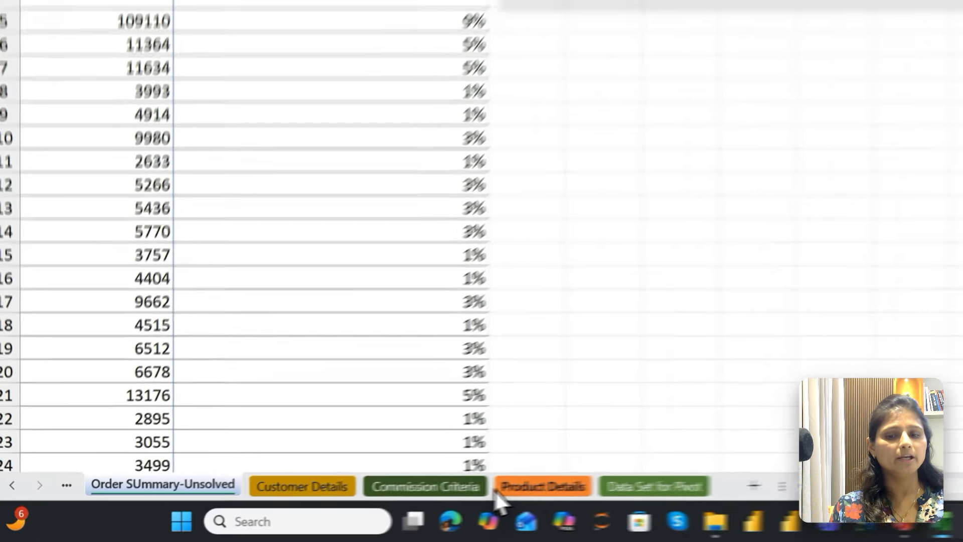
# Use the Sales Amount range L3:L11 on the Commission Criteria sheet as the lookup array, locked as $L$3:$L$11.
pyautogui.click(459, 522)
pyautogui.click(765, 150)
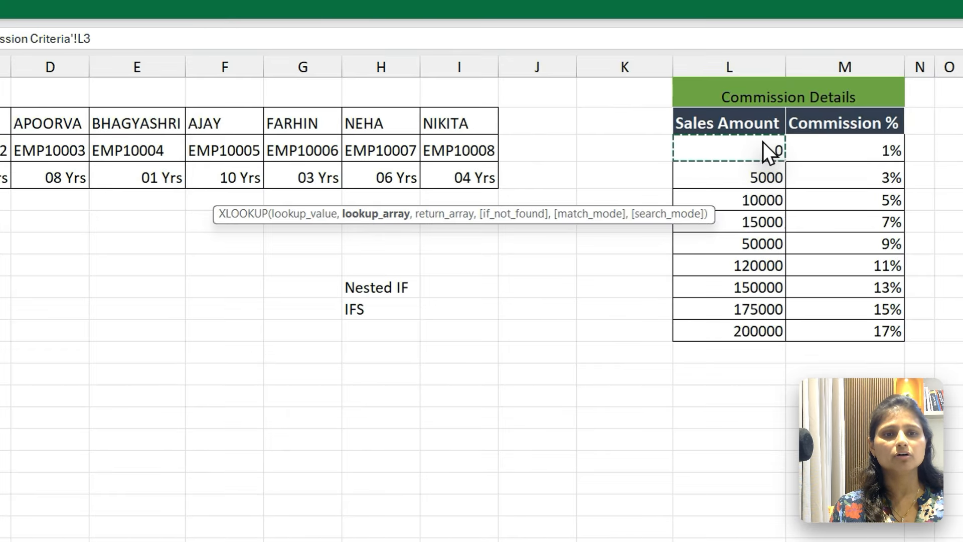
pyautogui.hotkey('ctrl', 'shift', 'Down')
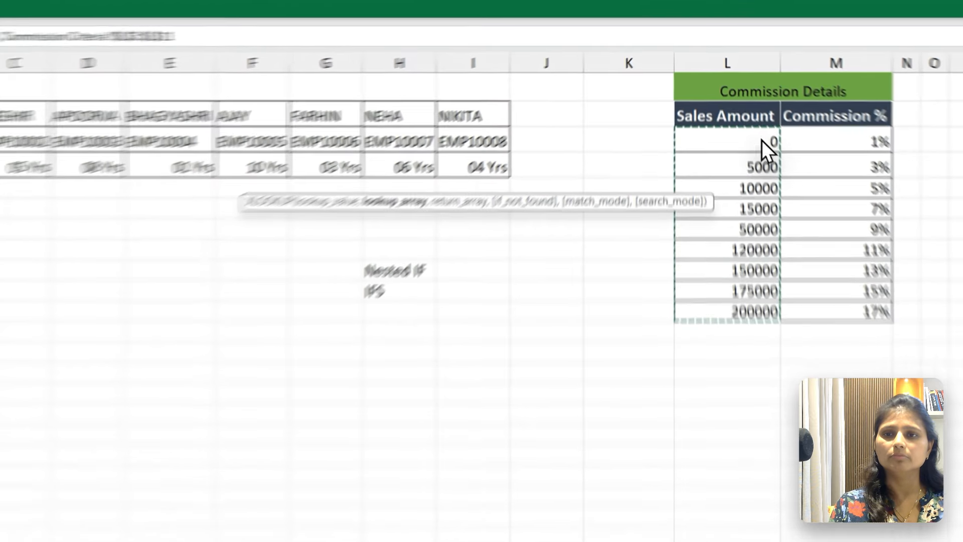
pyautogui.press('F4')
pyautogui.write(',')
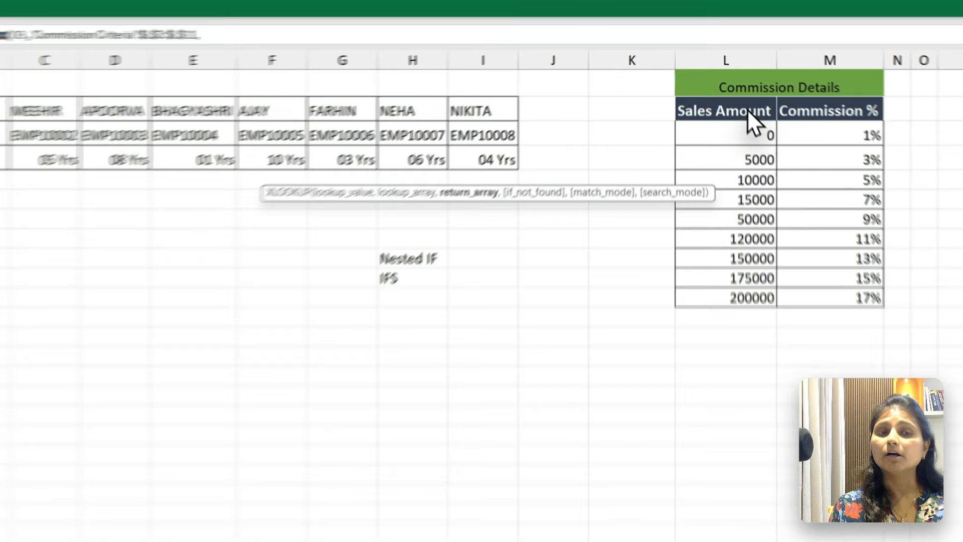
# Use the Commission % range as the return array, locked as $M$3:$M$11, with an empty string "" for if_not_found.
pyautogui.click(787, 102)
pyautogui.hotkey('ctrl', 'shift', 'Down')
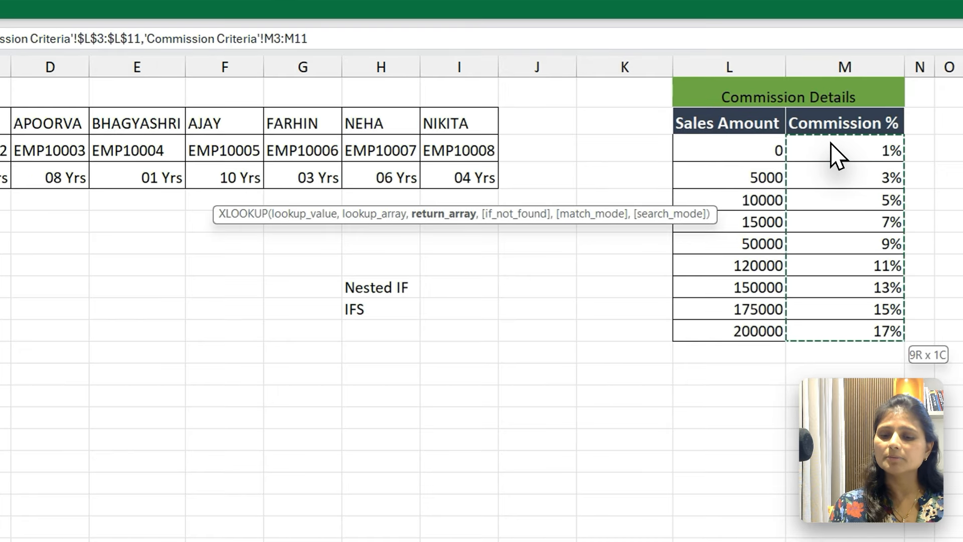
pyautogui.press('F4')
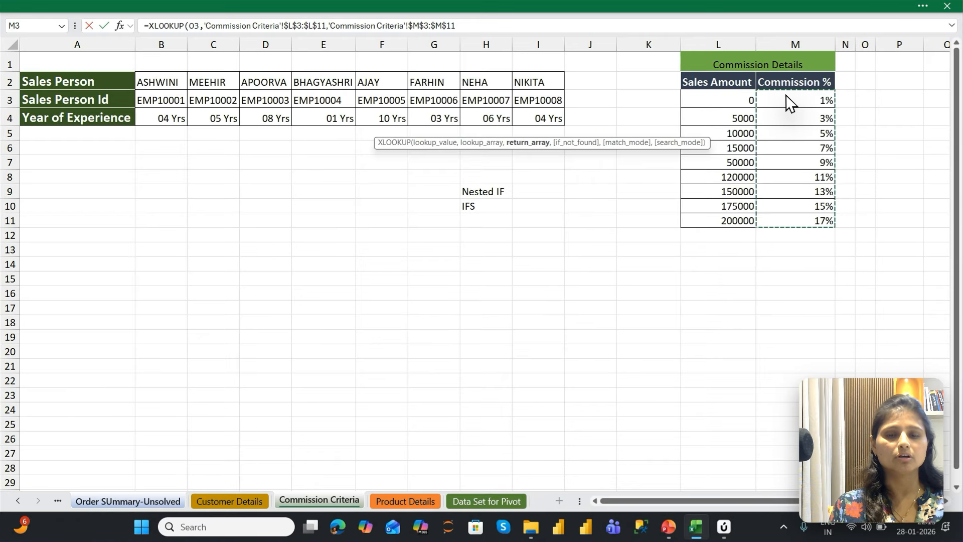
pyautogui.write(",'Commi")
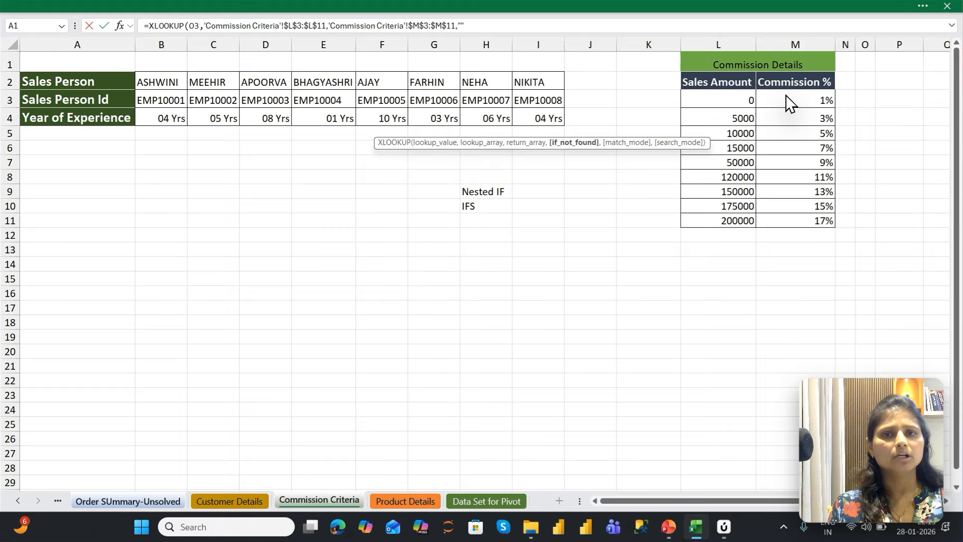
pyautogui.write('""')
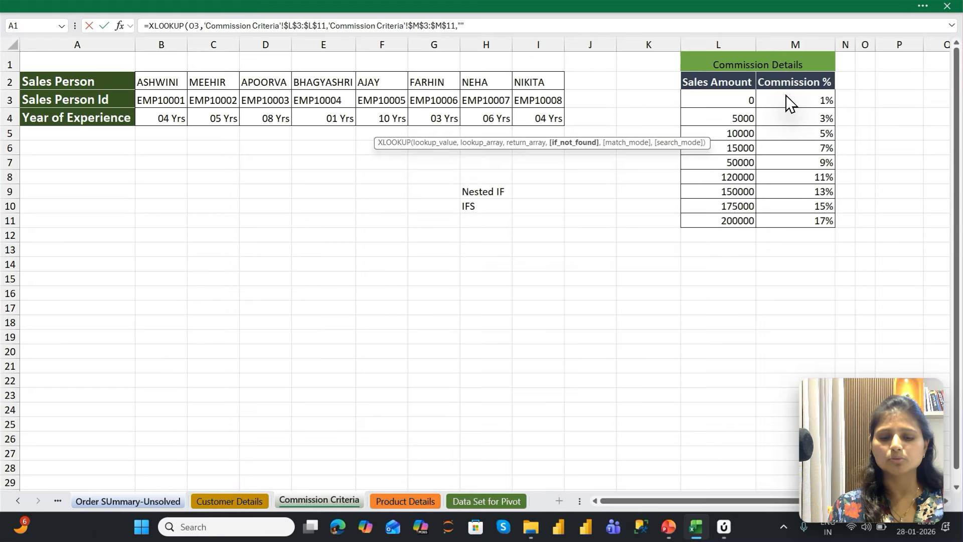
# Set the XLOOKUP match mode to -1, exact match or next smaller item, and complete the formula.
pyautogui.write(',')
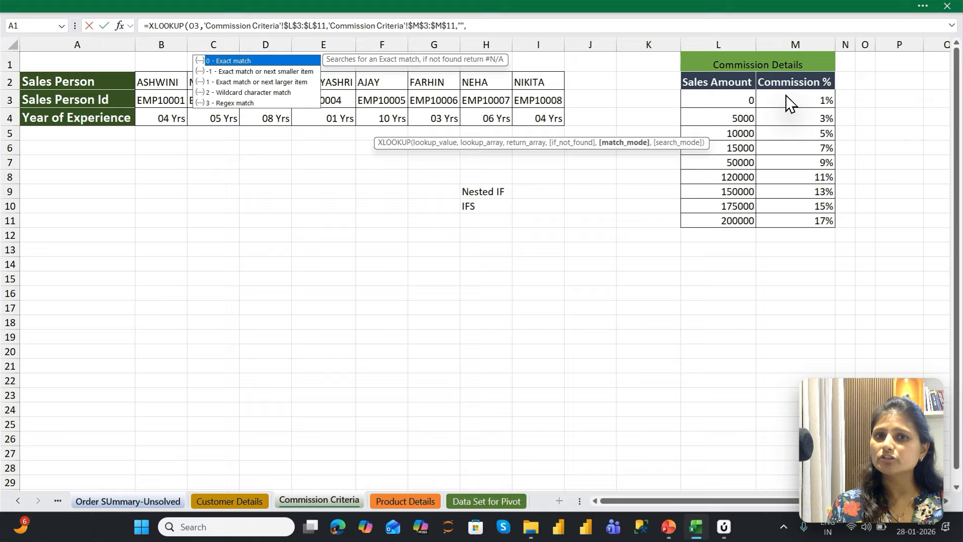
pyautogui.press('Down')
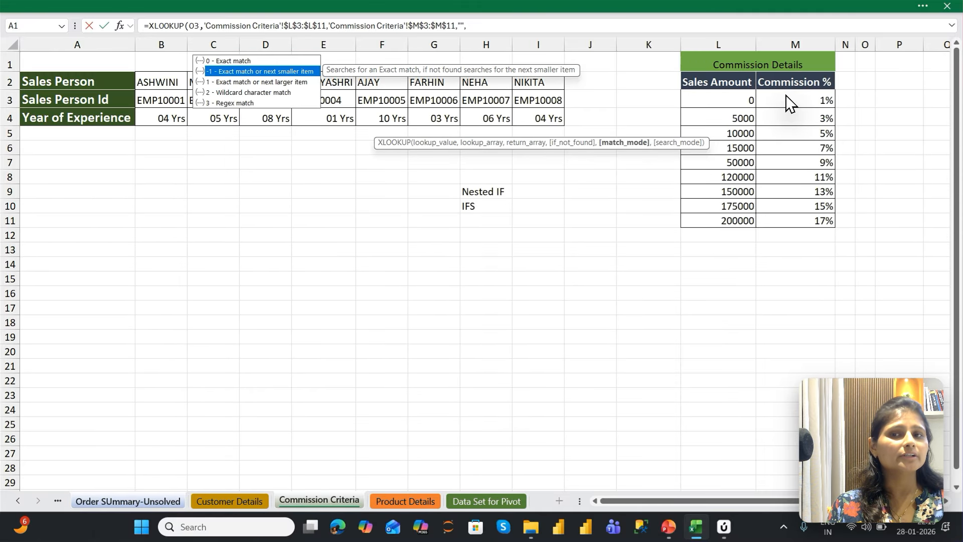
pyautogui.press('Down')
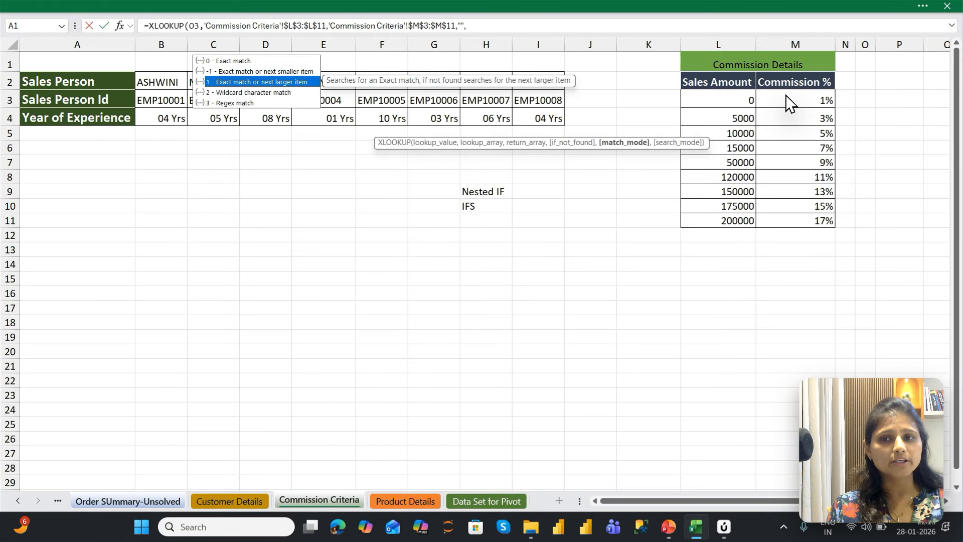
pyautogui.press('Up')
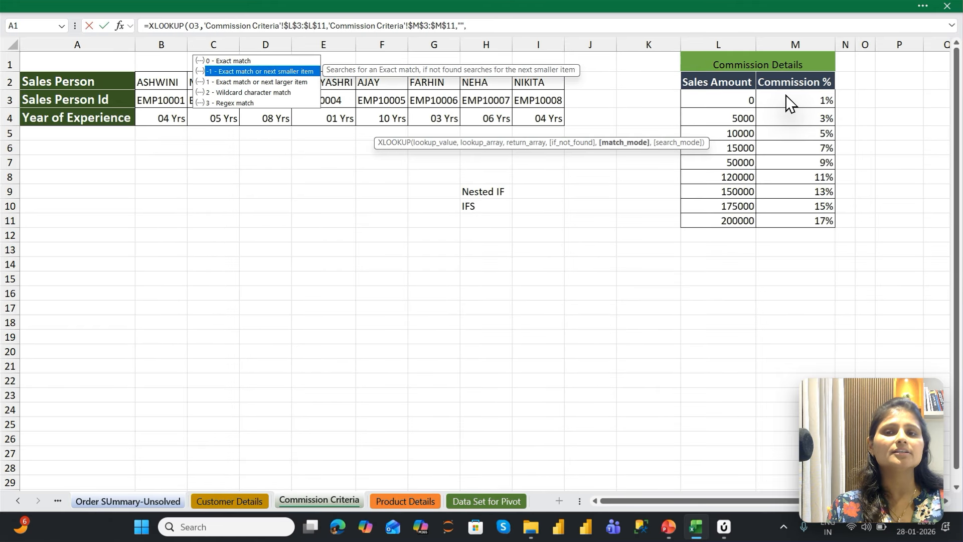
pyautogui.press('Tab')
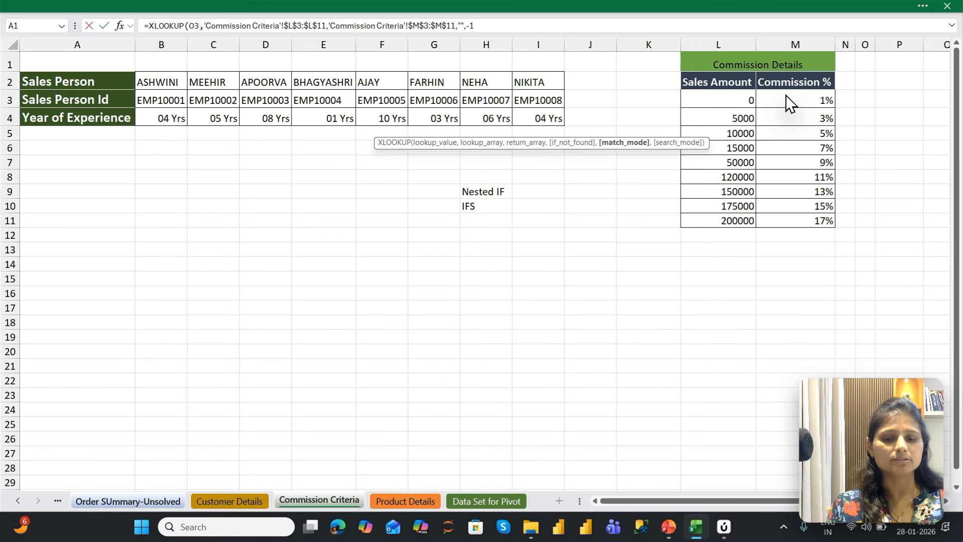
pyautogui.press('Return')
# Fill the XLOOKUP formula from Q3 down column Q to row 1275, alongside the VLOOKUP results.
pyautogui.press('Left')
pyautogui.hotkey('ctrl', 'Down')
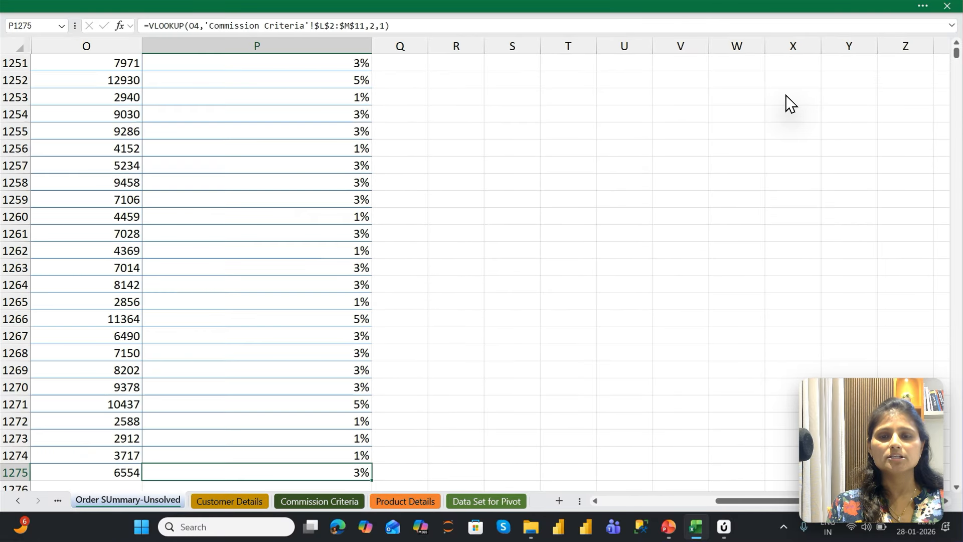
pyautogui.press('Right')
pyautogui.hotkey('ctrl', 'shift', 'Up')
pyautogui.hotkey('ctrl', 'd')
pyautogui.hotkey('ctrl', 'Up')
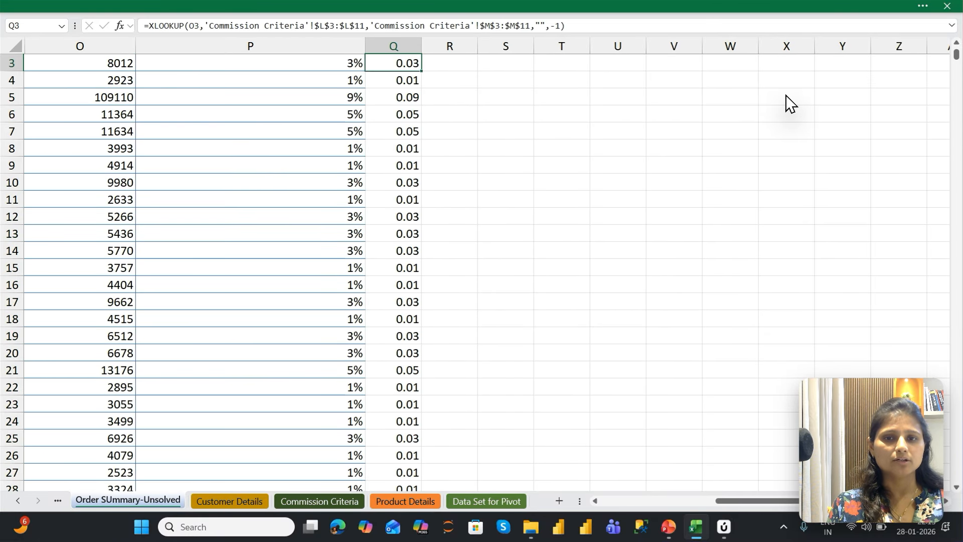
# Format the XLOOKUP results in Q3:Q1275 as percentages and compare the formulas in P3 and Q3.
pyautogui.hotkey('ctrl', 'shift', 'Down')
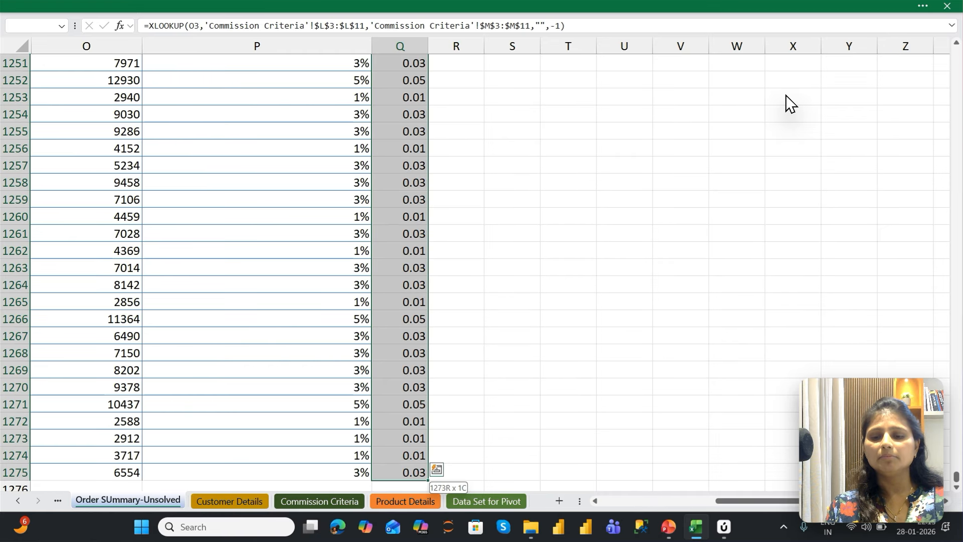
pyautogui.hotkey('ctrl', 'shift', '5')
pyautogui.press('Left')
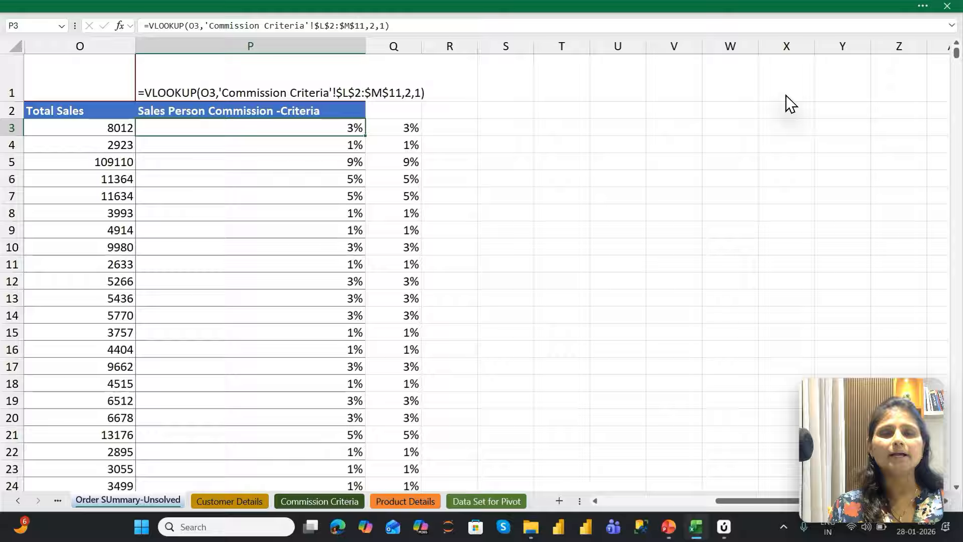
pyautogui.press('Right')
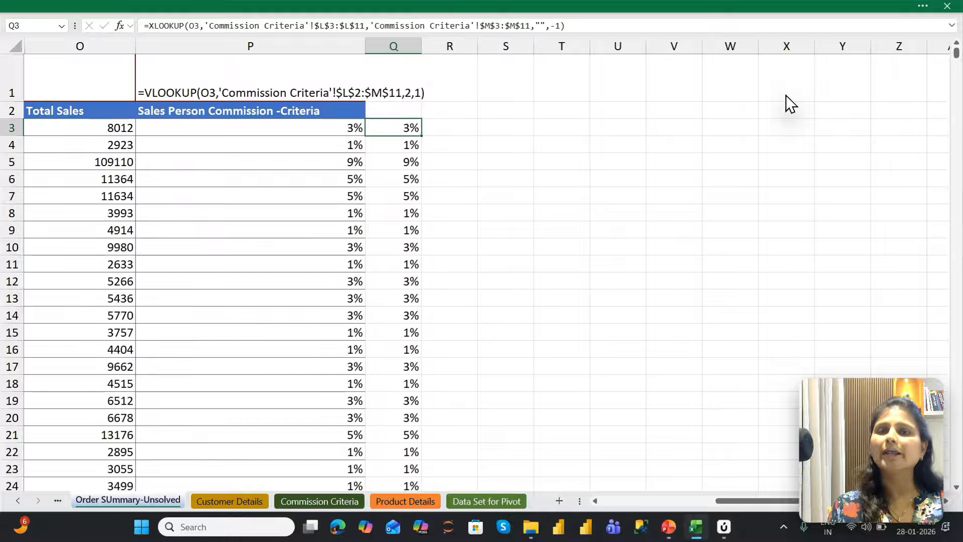
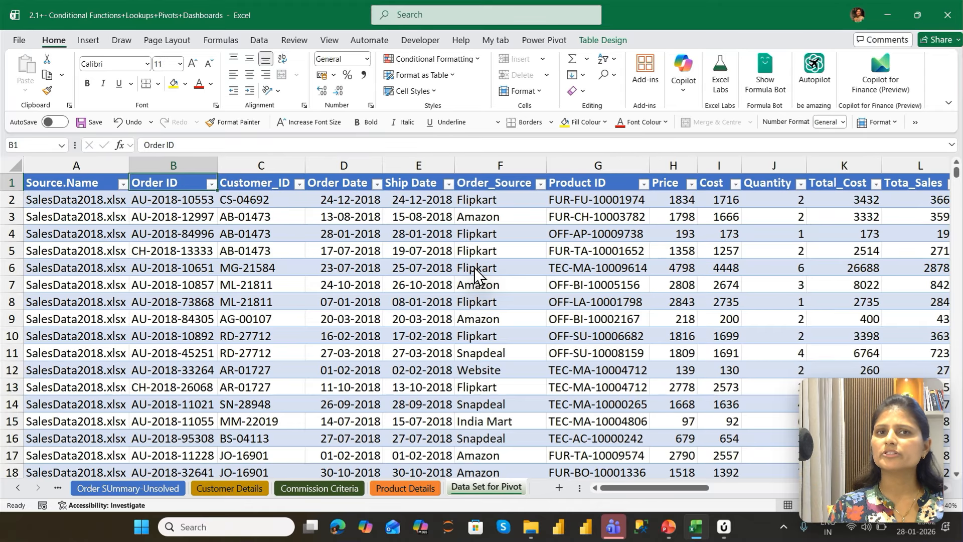
# Review the order and sales column headers of the pivot data set, from Customer_ID through Order Priority.
pyautogui.press('Right')
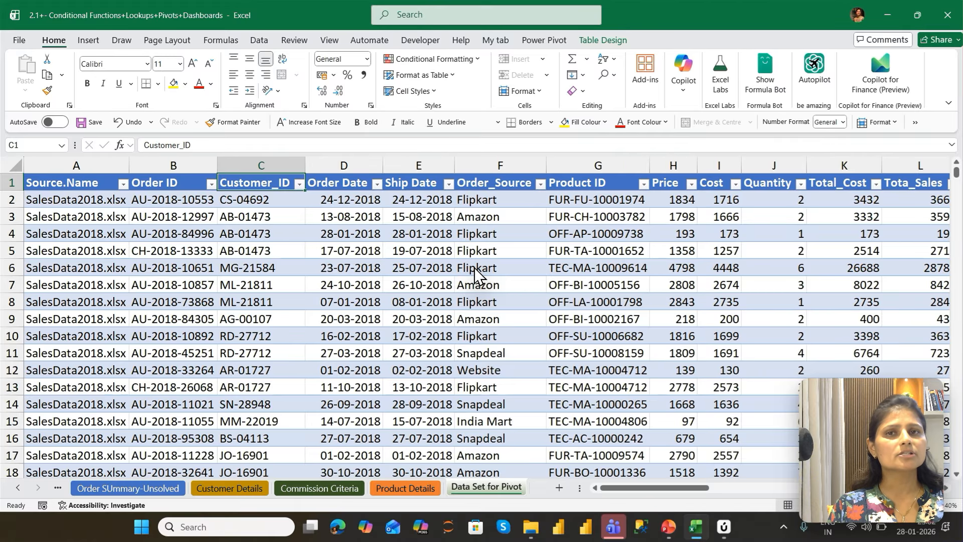
pyautogui.press('Right')
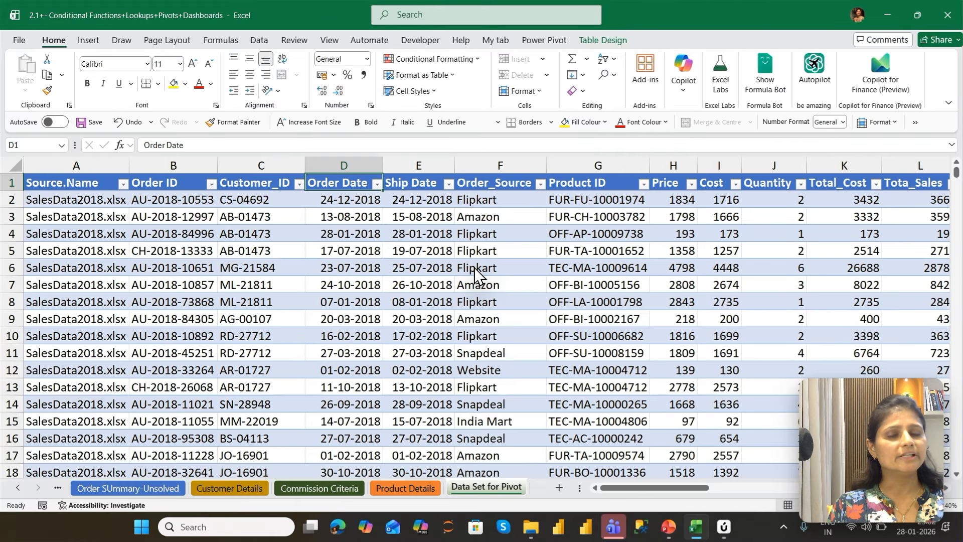
pyautogui.press('Right')
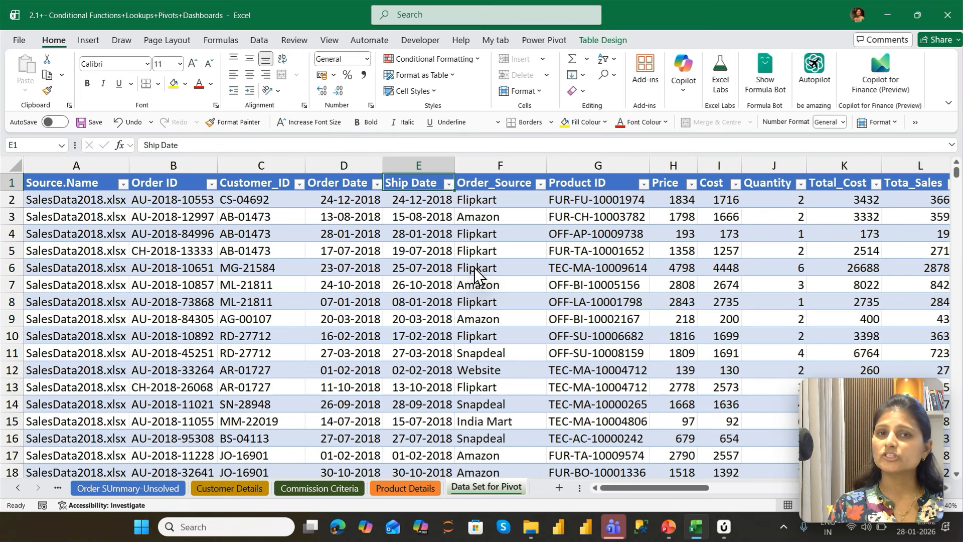
pyautogui.press('Right')
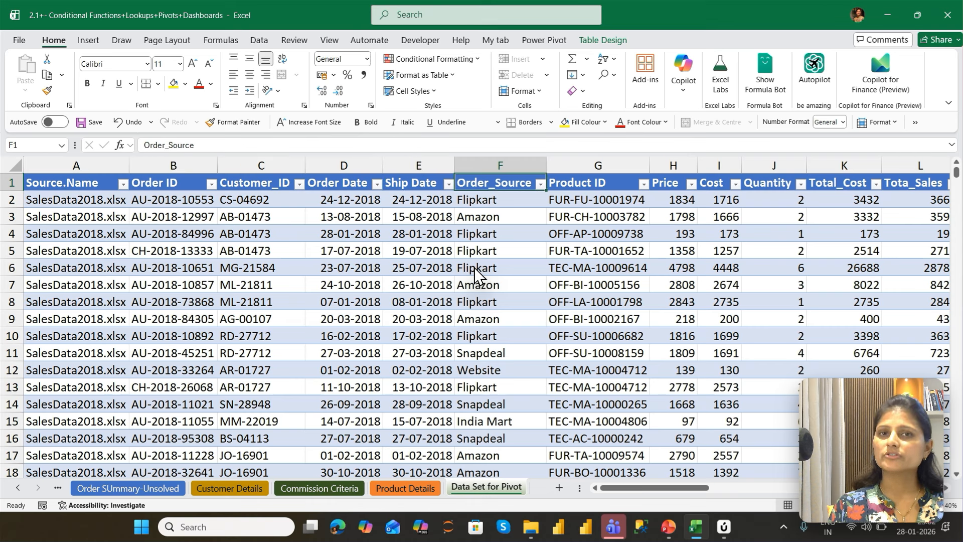
pyautogui.press('Right')
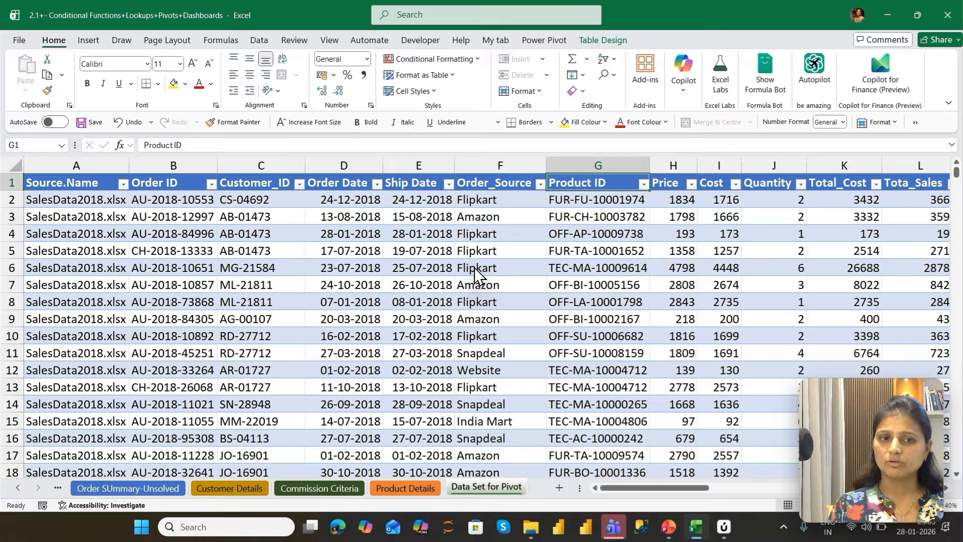
pyautogui.press('Right')
pyautogui.press('Right')
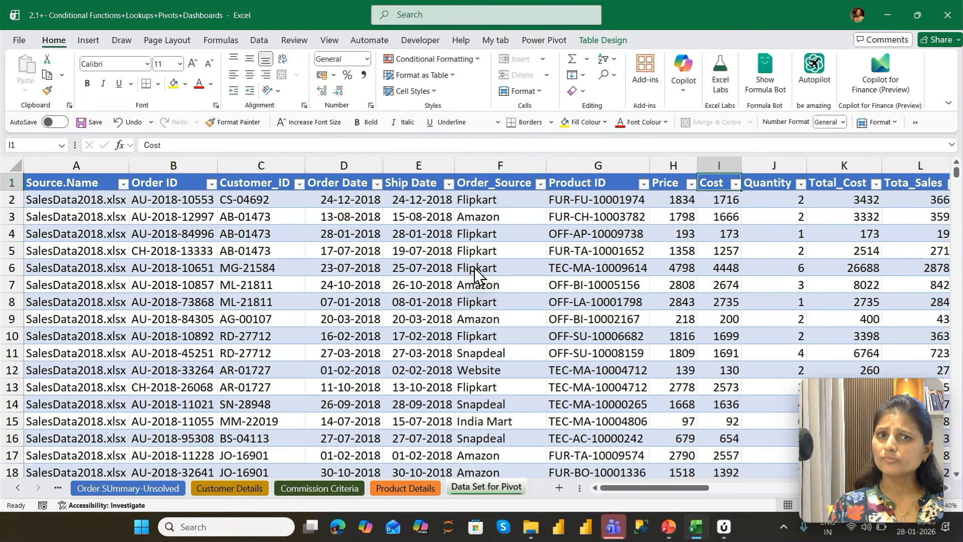
pyautogui.press('Right')
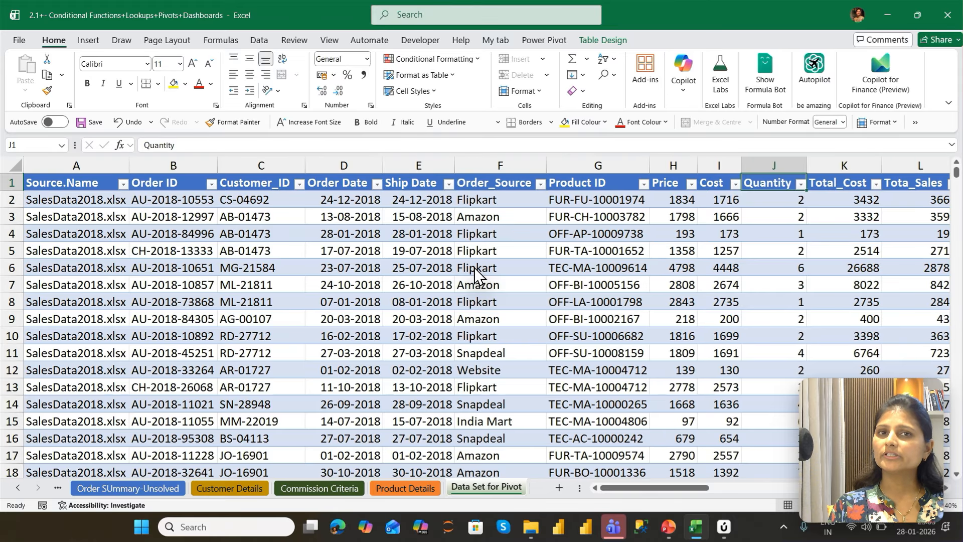
pyautogui.press('Right')
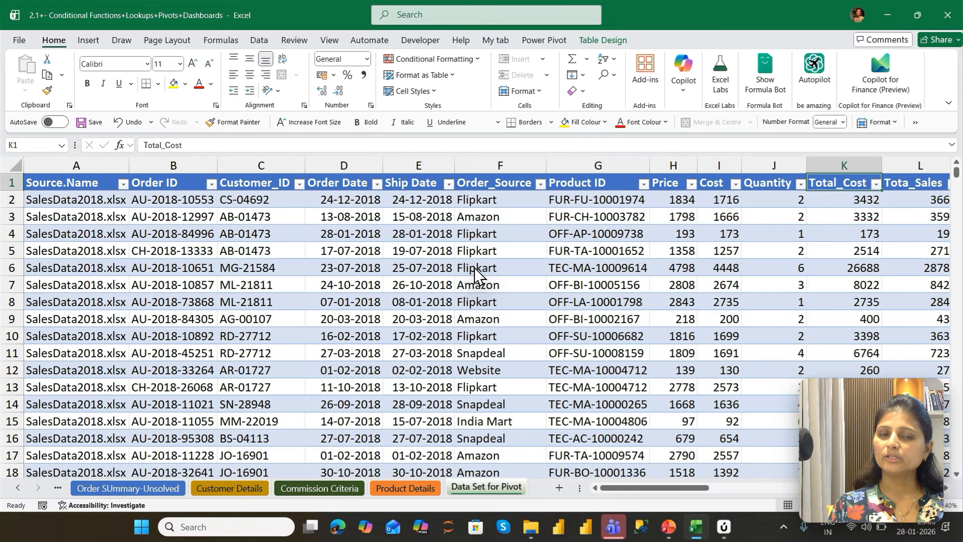
pyautogui.press('Right')
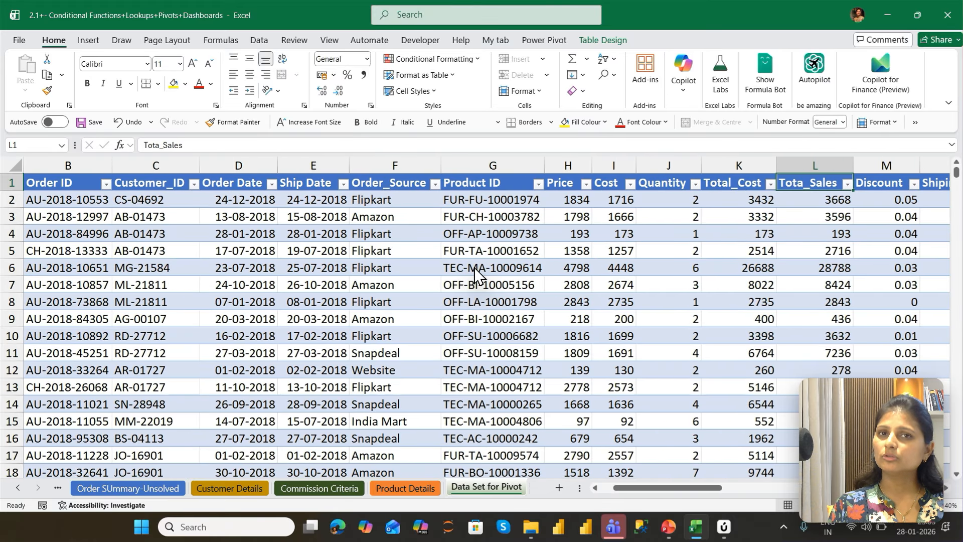
pyautogui.press('Right')
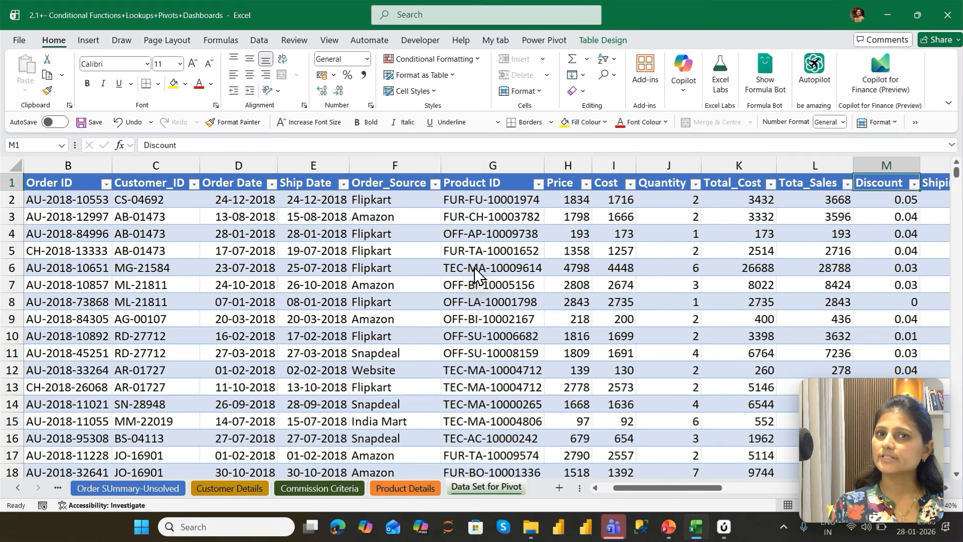
pyautogui.press('Right')
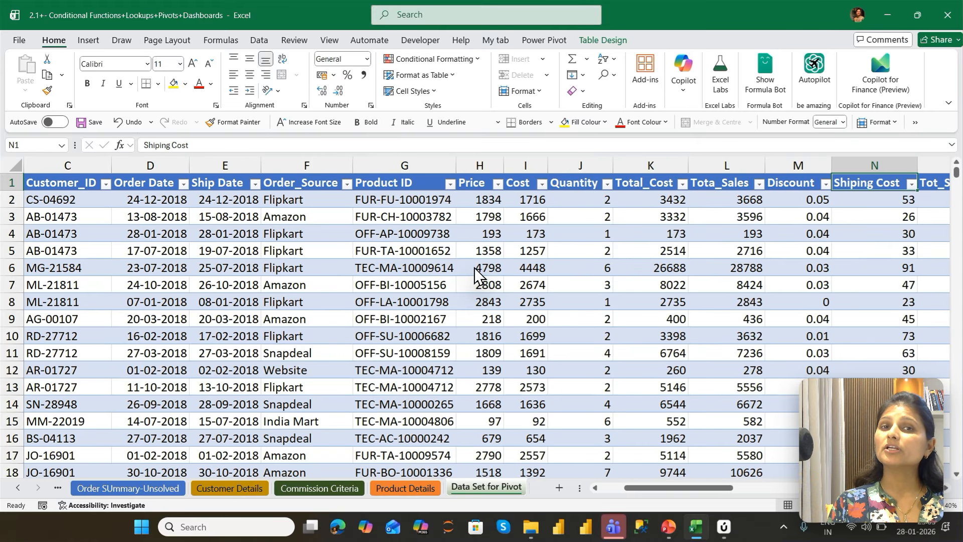
pyautogui.press('Right')
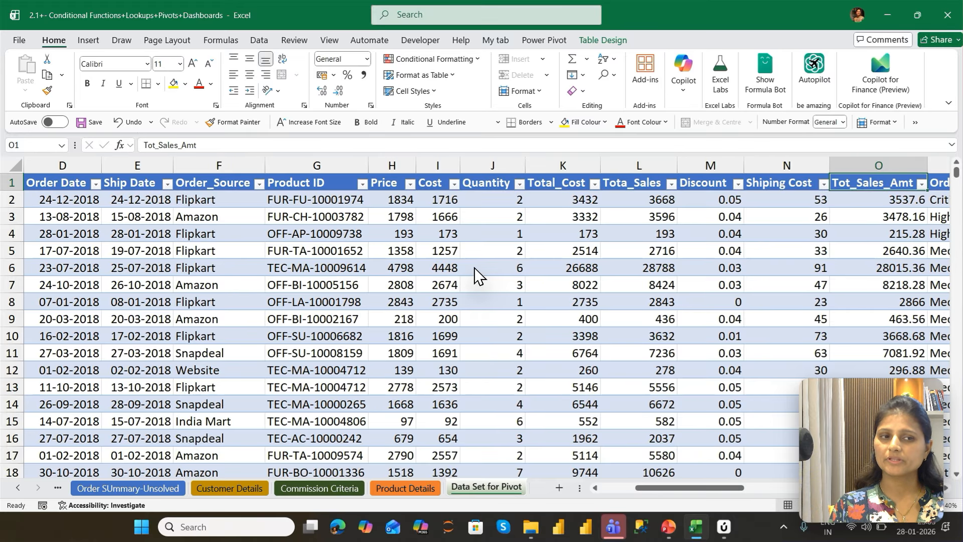
pyautogui.press('Right')
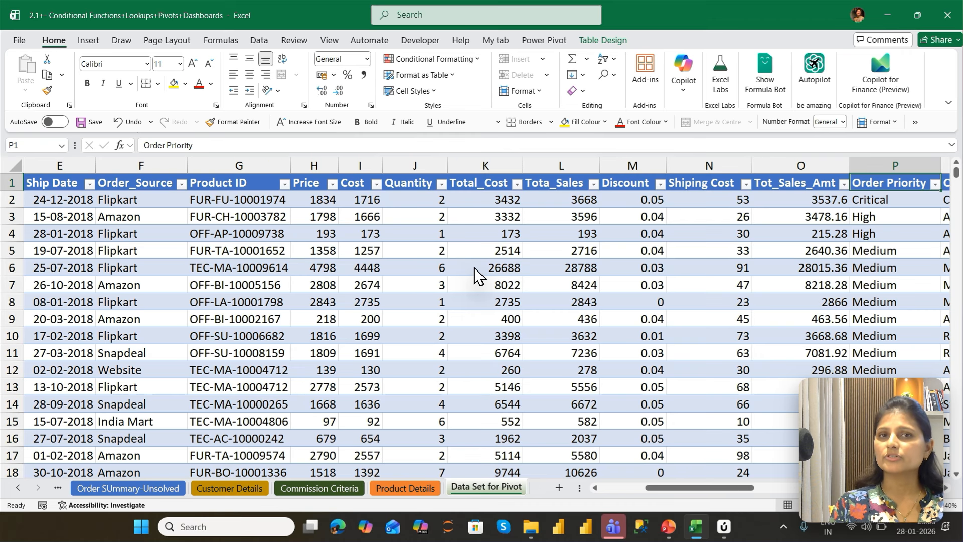
# Review the customer, location and product column headers, from Customer First Name through Sub_Category.
pyautogui.press('Right')
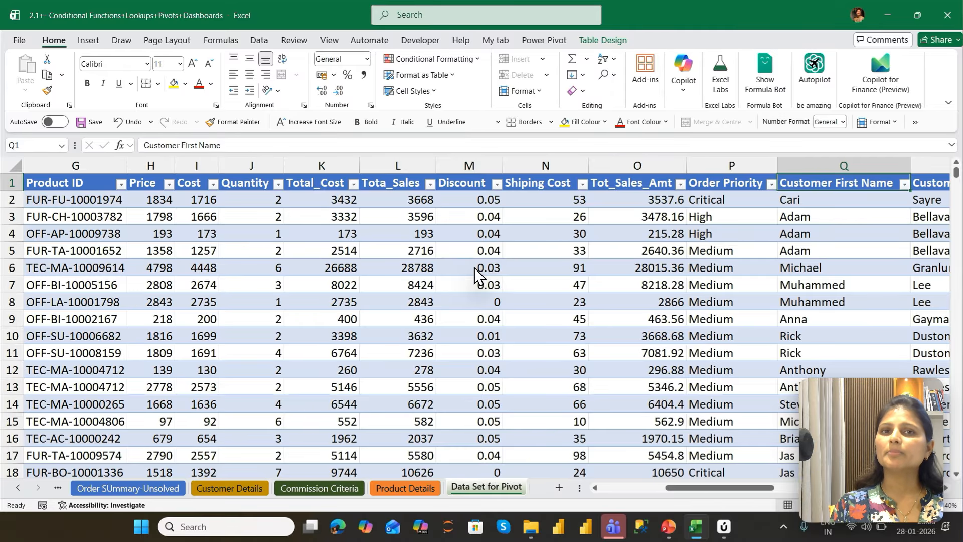
pyautogui.press('Right')
pyautogui.press('Right')
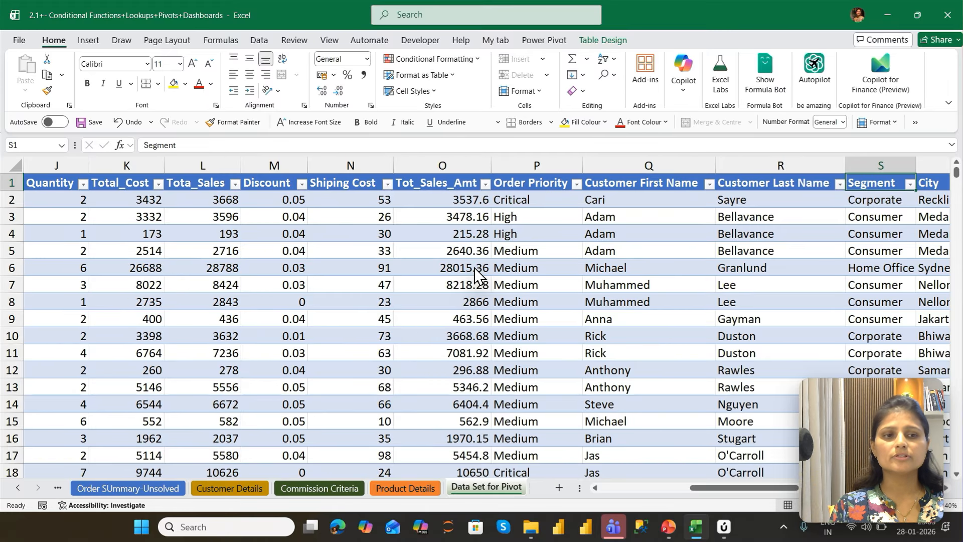
pyautogui.press('Right')
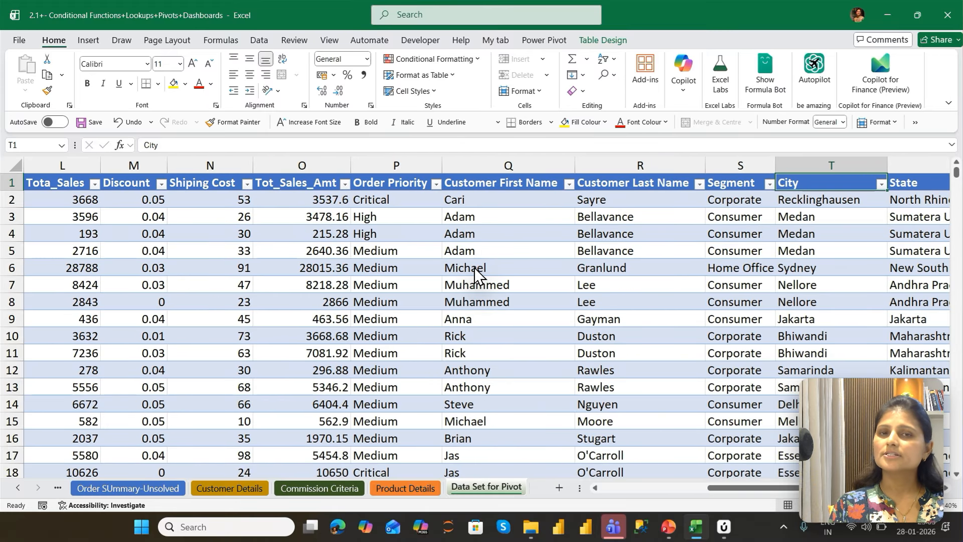
pyautogui.press('Right')
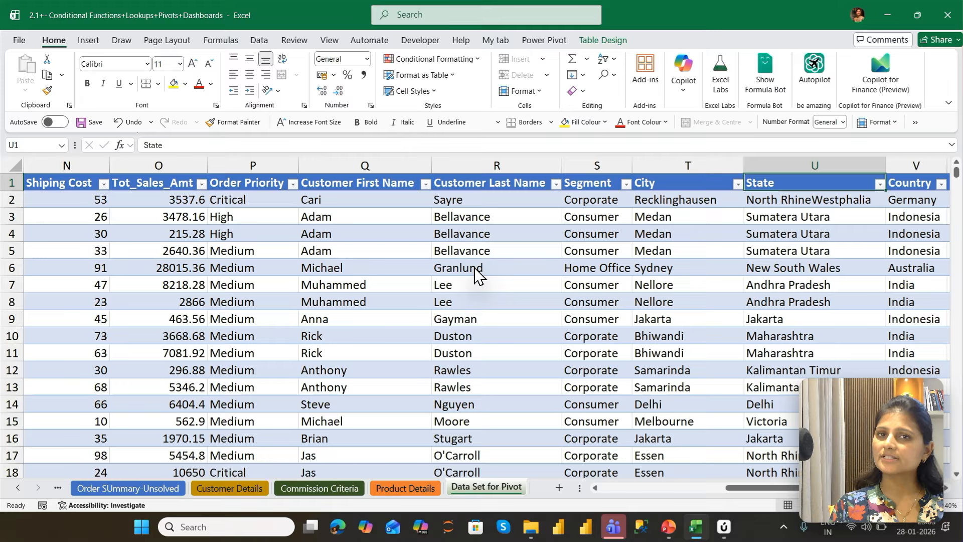
pyautogui.press('Right')
pyautogui.press('Right')
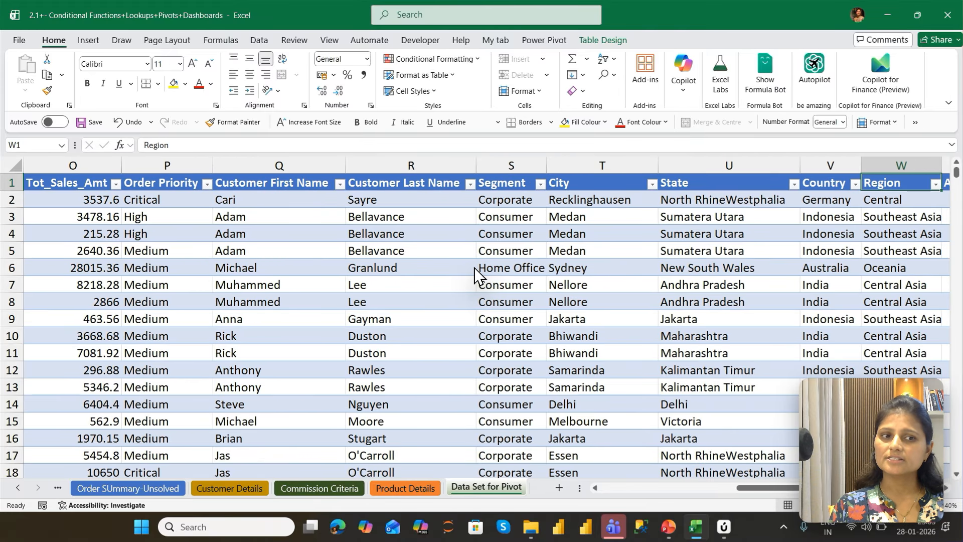
pyautogui.press('Right')
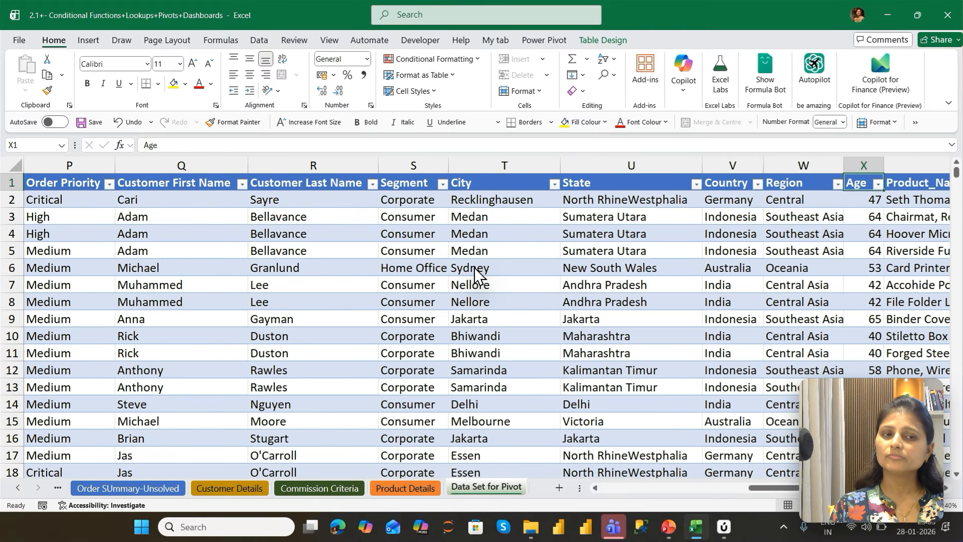
pyautogui.press('Right')
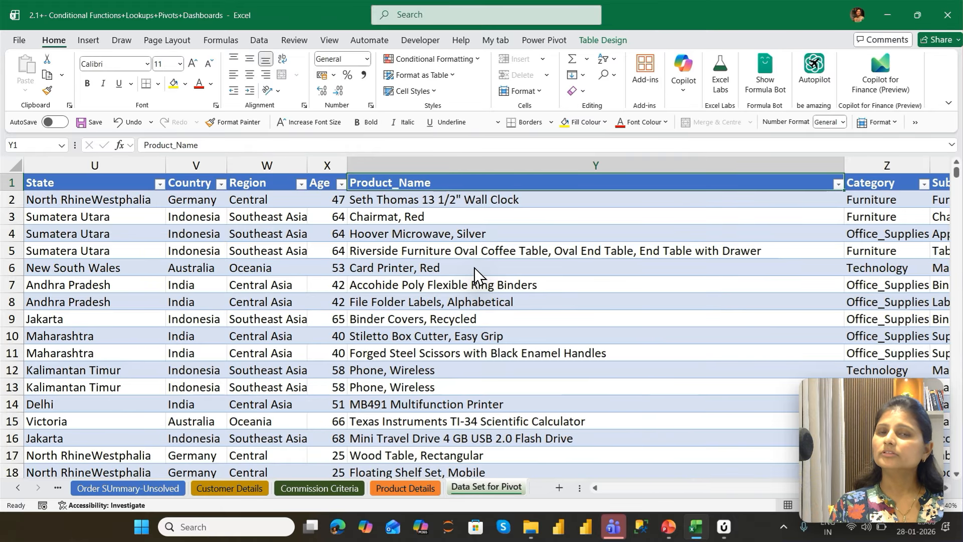
pyautogui.press('Right')
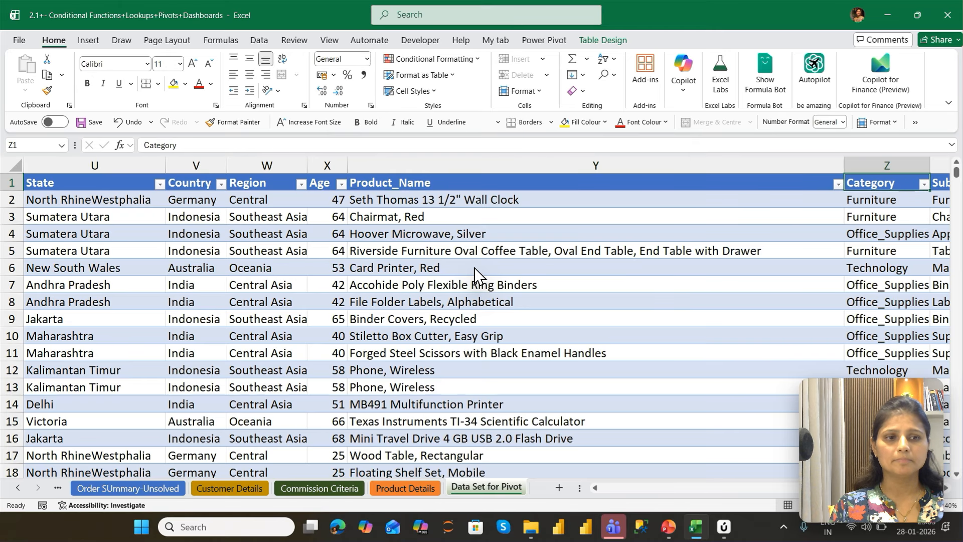
pyautogui.press('Right')
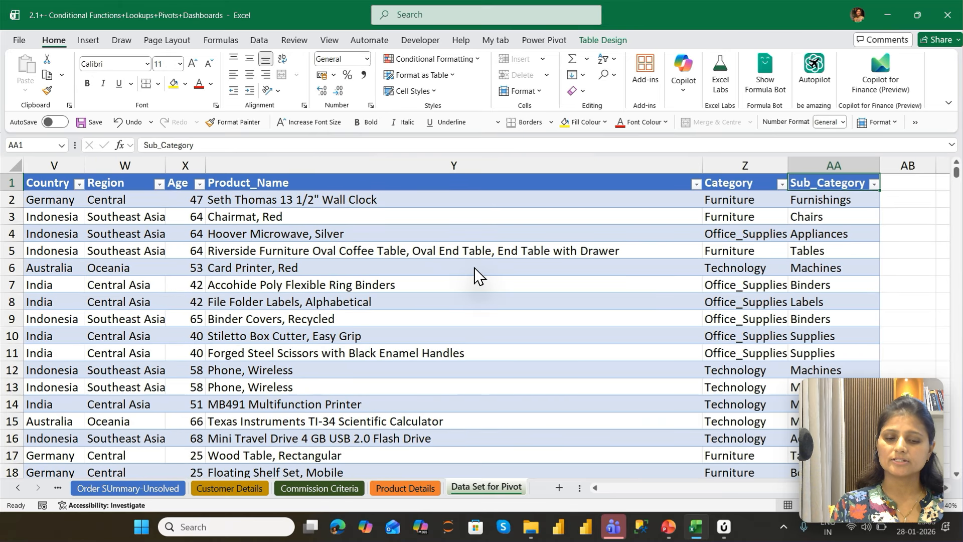
# Check the extent of the pivot data set by selecting its header row, going to the last record and returning to the Source.Name header.
pyautogui.hotkey('ctrl', 'shift', 'Left')
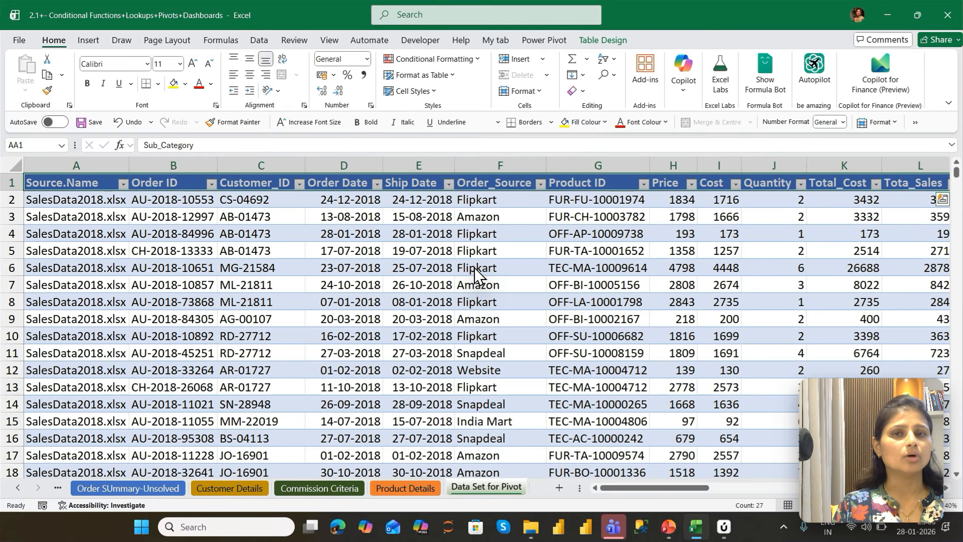
pyautogui.press('Left')
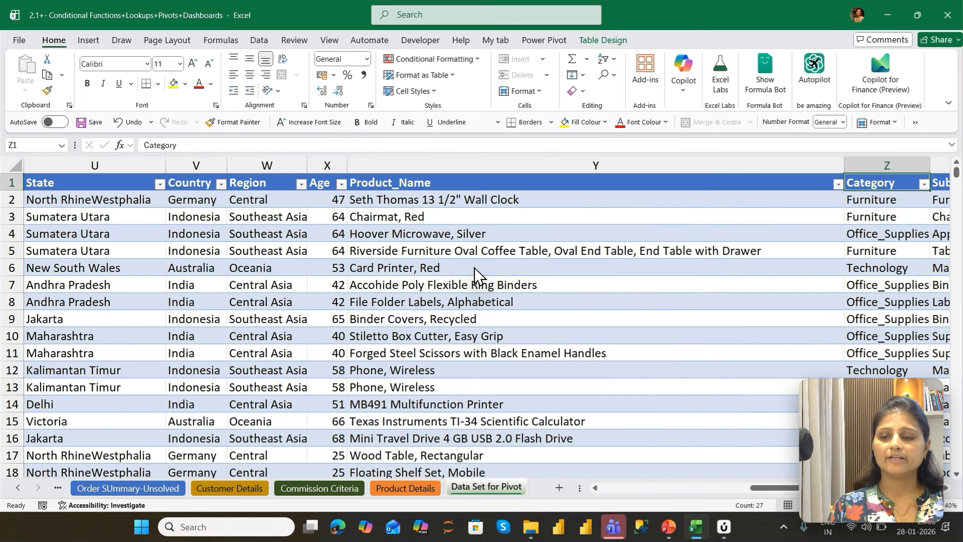
pyautogui.hotkey('ctrl', 'Down')
pyautogui.hotkey('ctrl', 'Left')
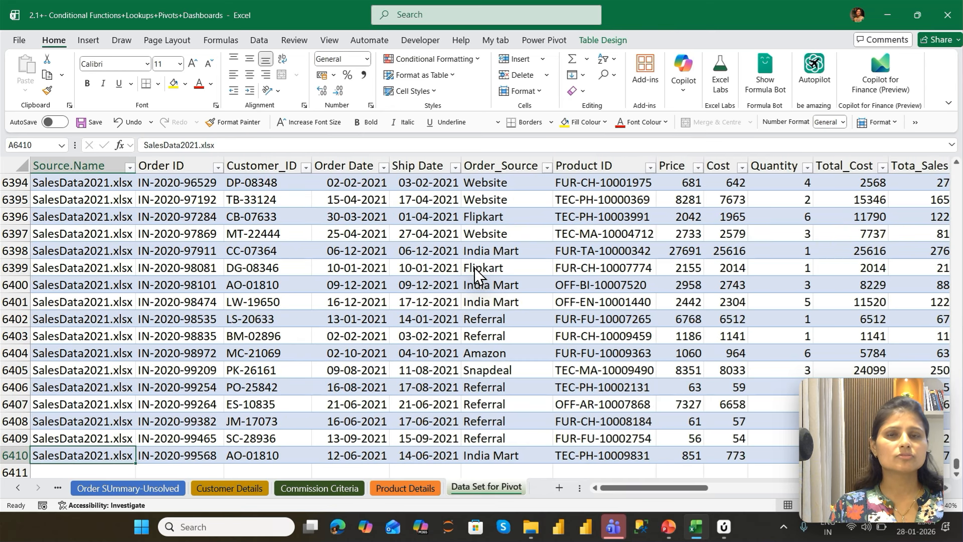
pyautogui.hotkey('ctrl', 'Up')
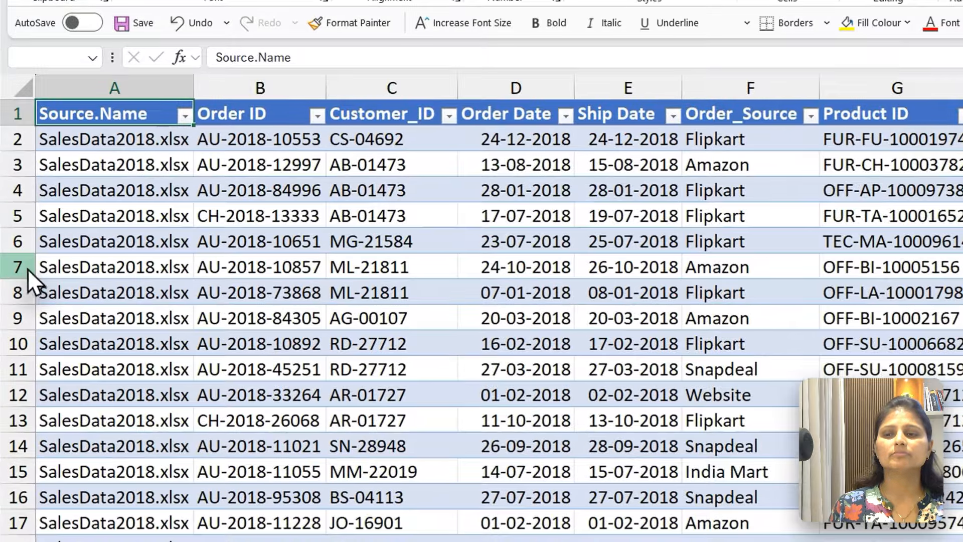
# Inspect a single record row, the Order Date column and the table design options of the pivot data set.
pyautogui.click(13, 285)
pyautogui.click(558, 300)
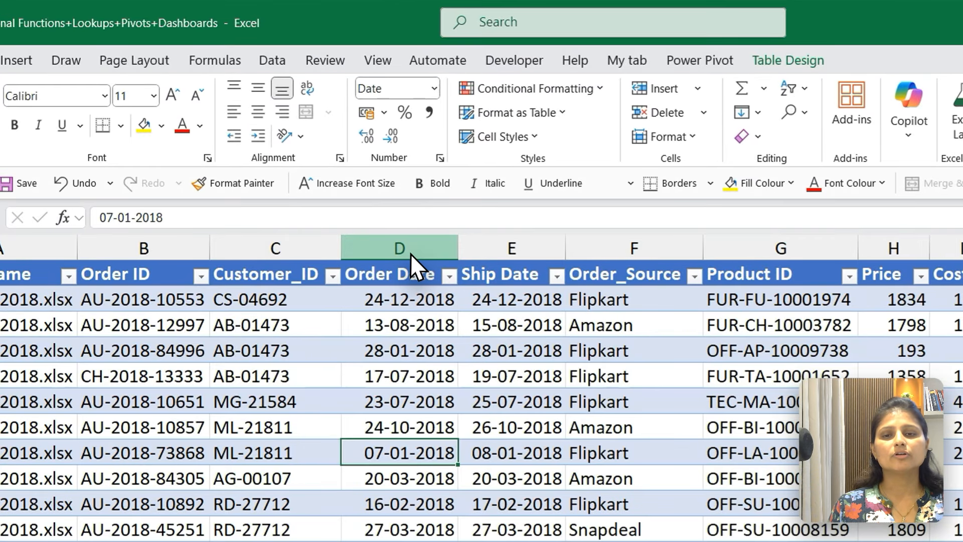
pyautogui.click(351, 168)
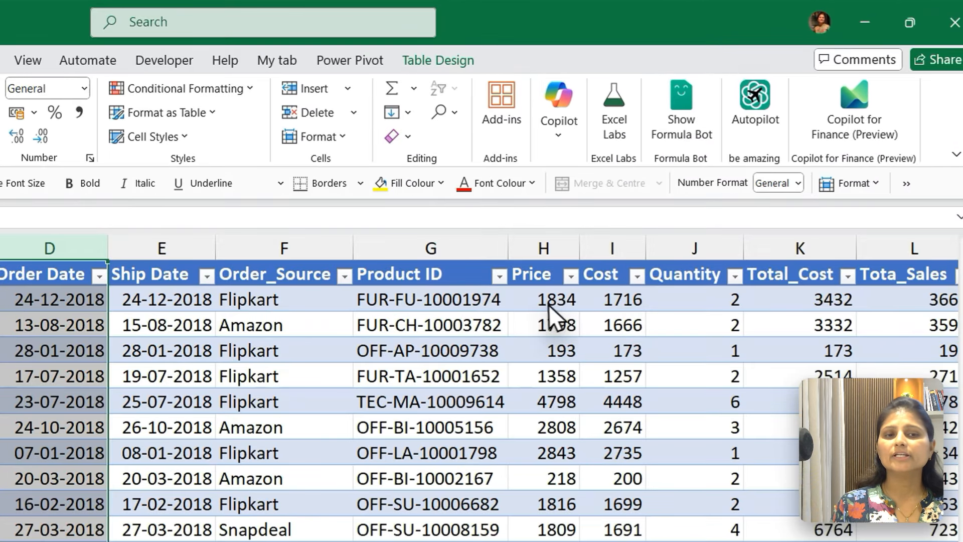
pyautogui.click(674, 203)
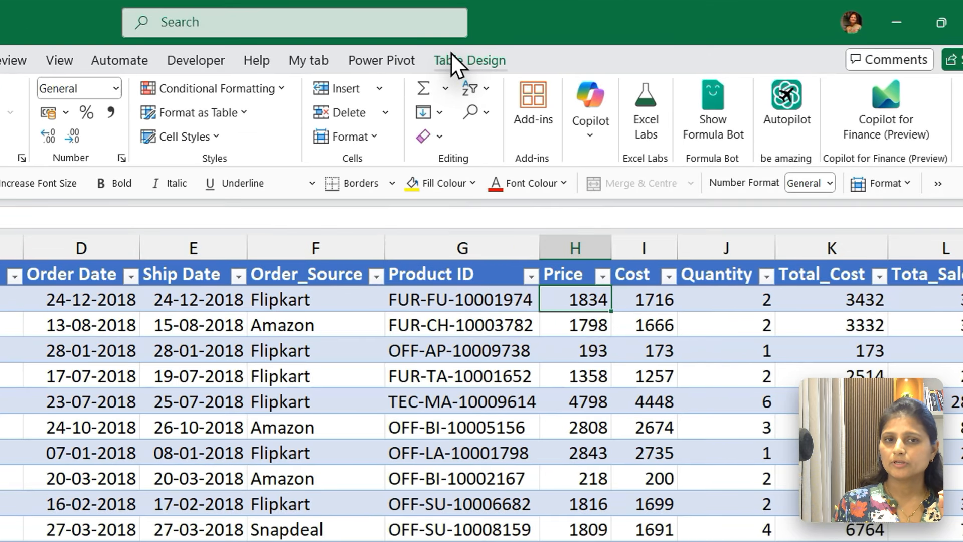
pyautogui.click(451, 53)
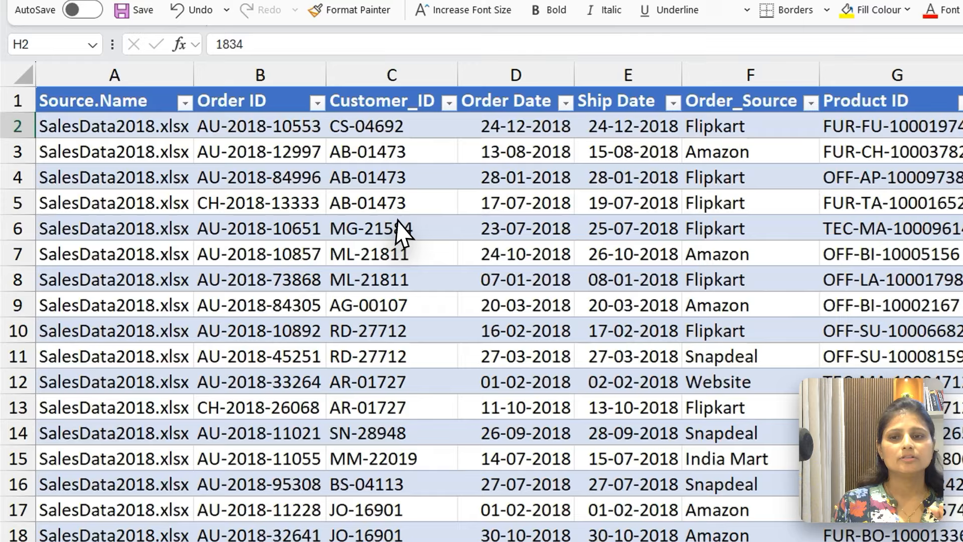
pyautogui.click(401, 230)
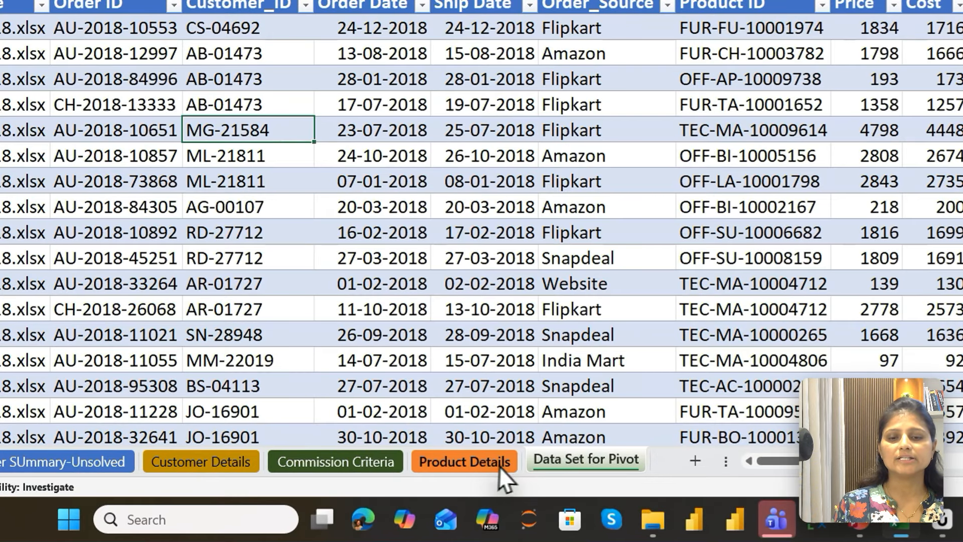
# Convert the product list in A1:E298 on the Product Details sheet into a table with headers.
pyautogui.click(405, 489)
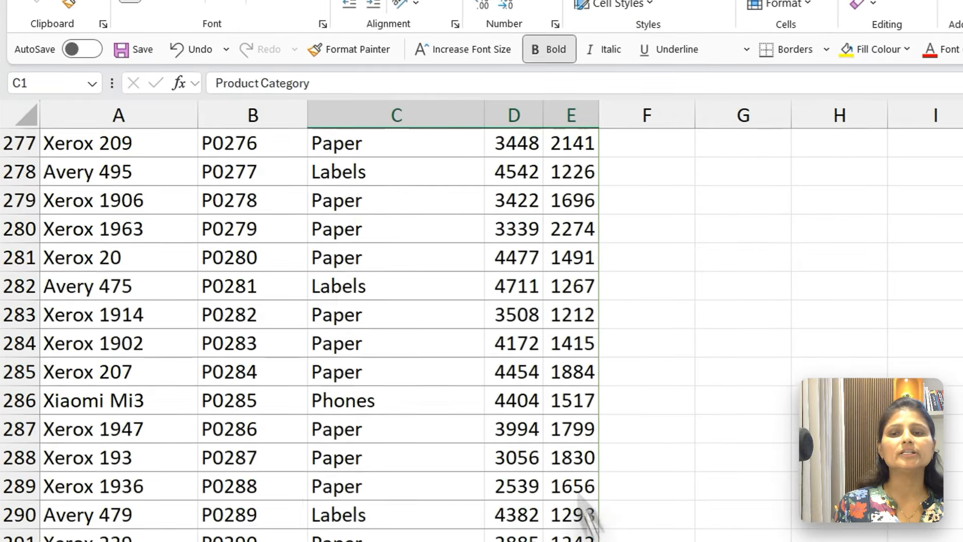
pyautogui.click(154, 349)
pyautogui.hotkey('ctrl', 'Up')
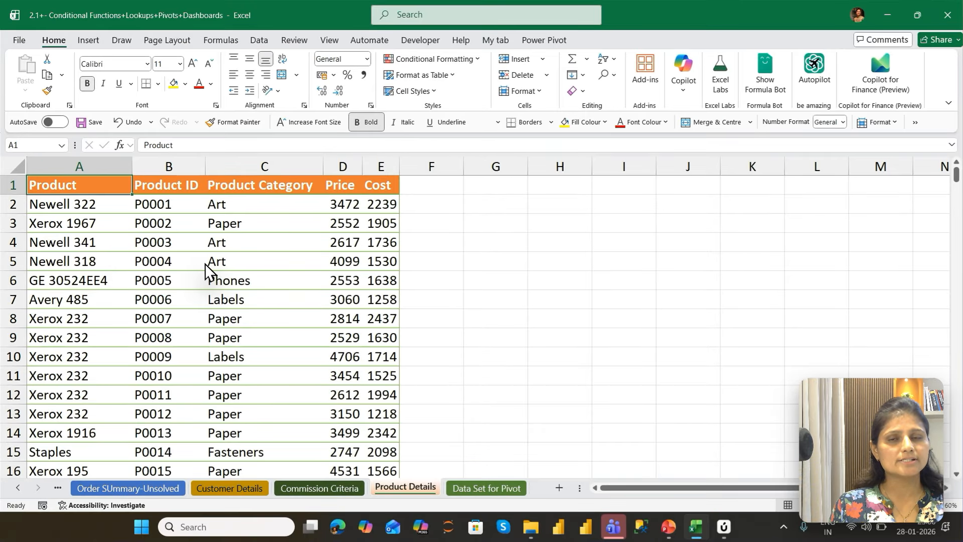
pyautogui.hotkey('ctrl', 't')
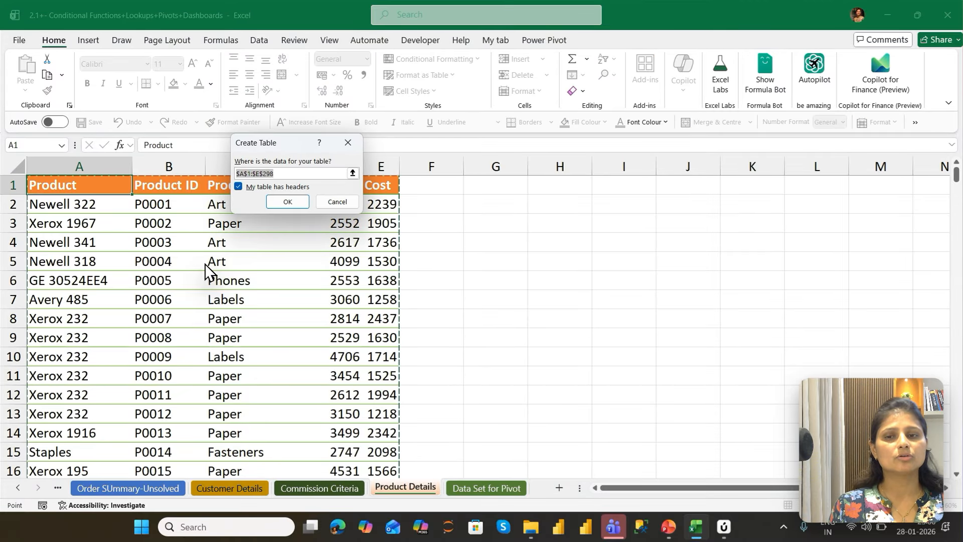
pyautogui.press('Return')
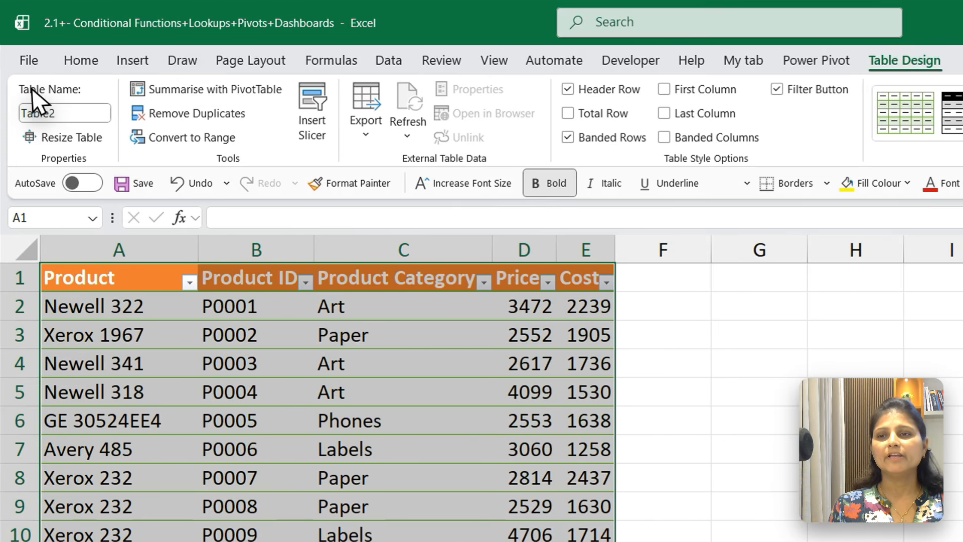
# Check the table name assigned to the product list, and undo the list's conversion into a table.
pyautogui.click(54, 114)
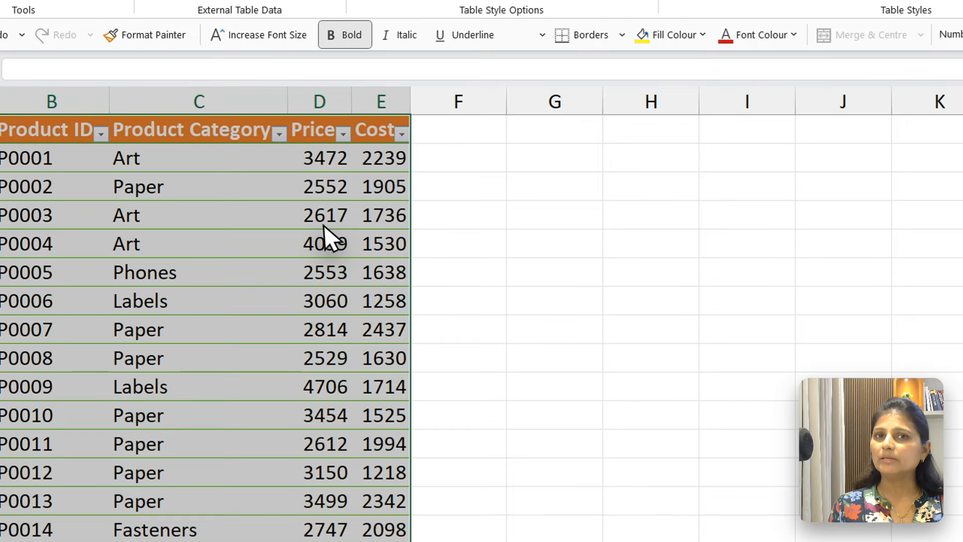
pyautogui.click(339, 239)
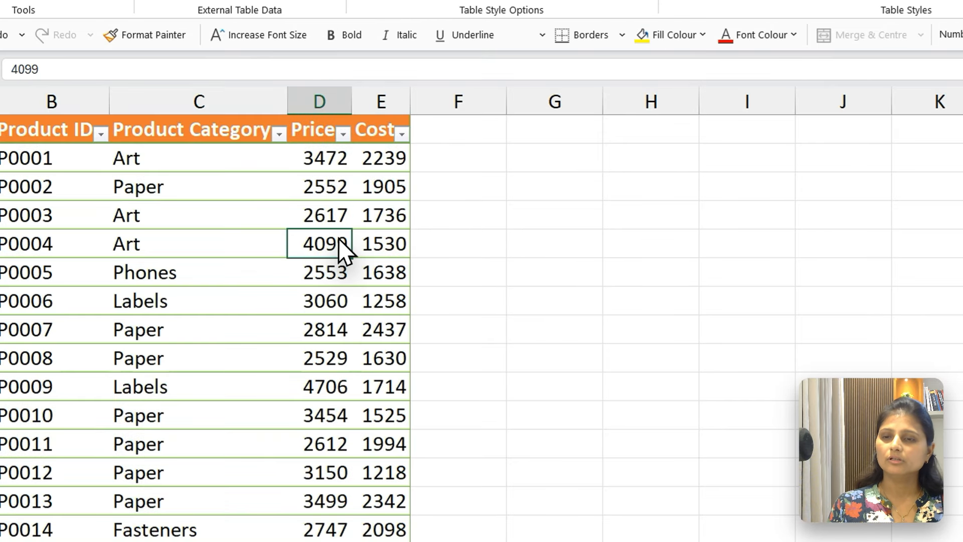
pyautogui.hotkey('ctrl', 'z')
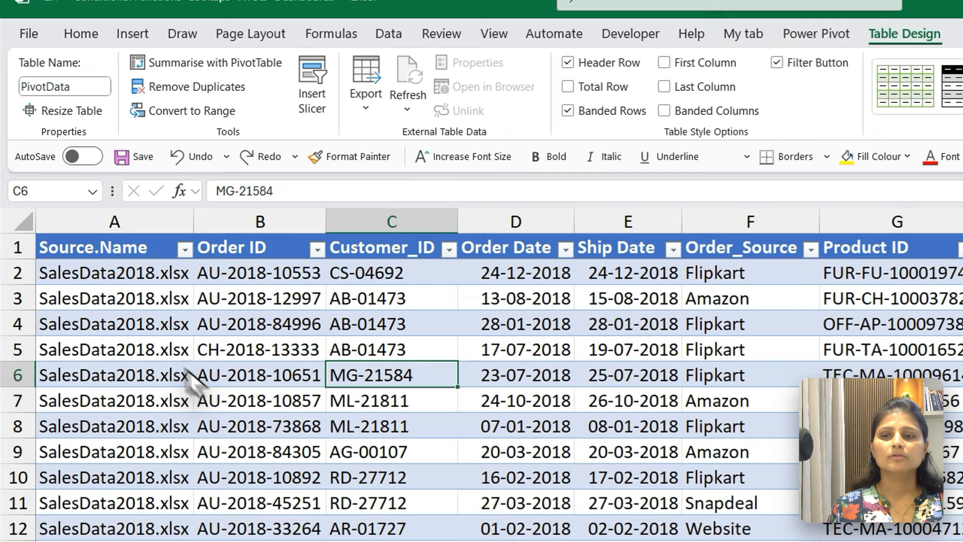
# Insert a PivotTable from the PivotData table on a new worksheet and bring that worksheet's tab into view.
pyautogui.click(157, 343)
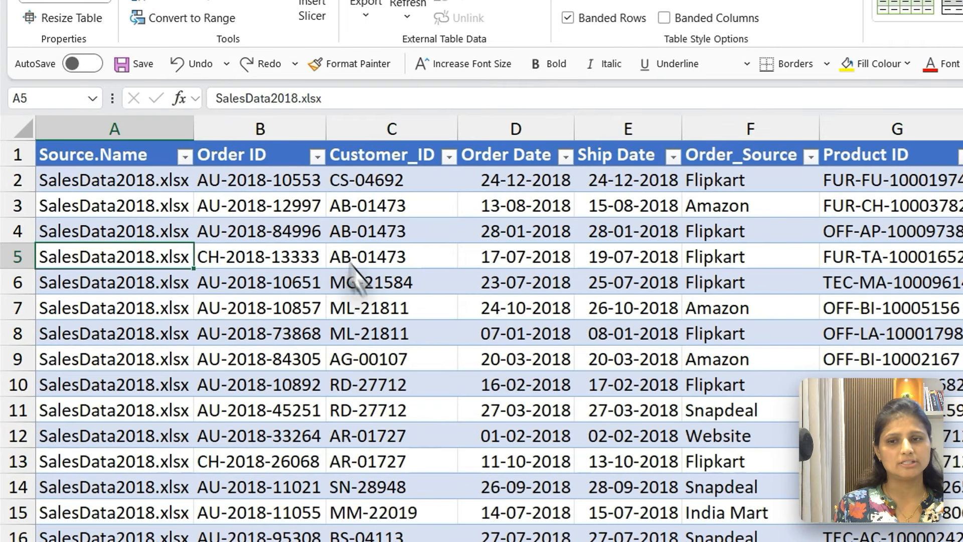
pyautogui.click(357, 308)
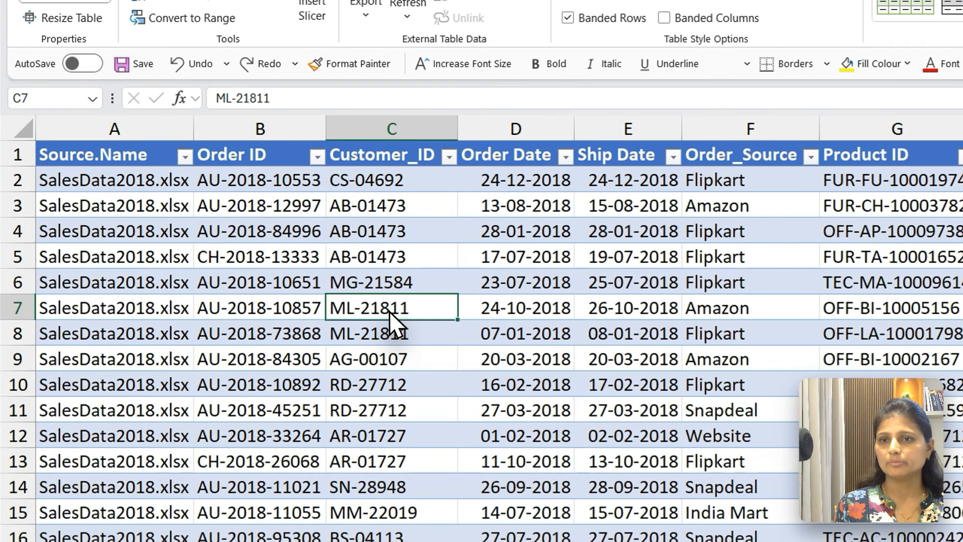
pyautogui.hotkey('alt', 'n')
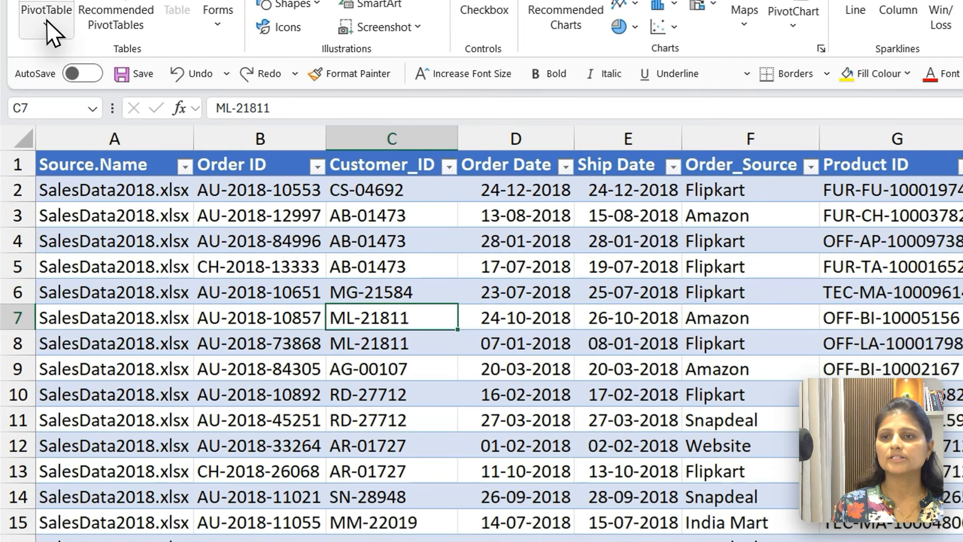
pyautogui.click(30, 84)
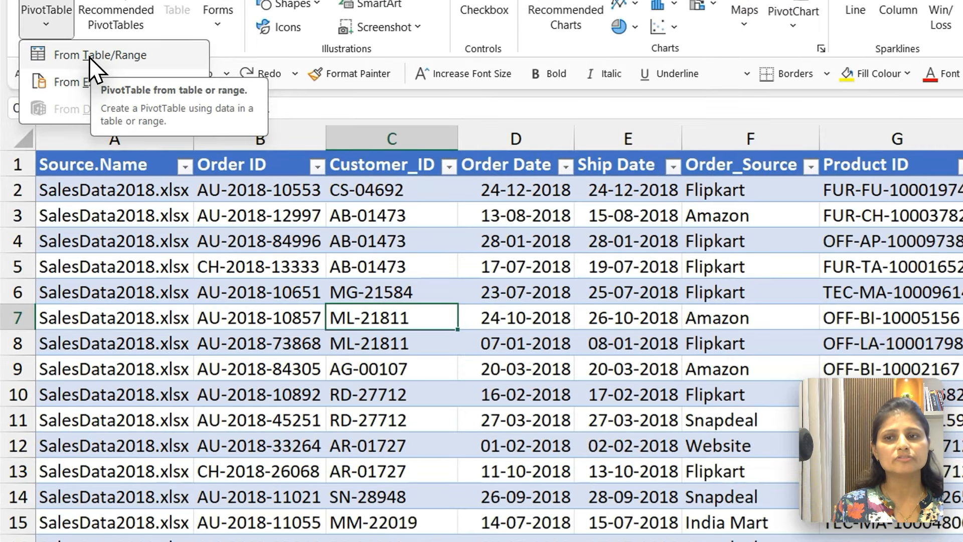
pyautogui.click(61, 112)
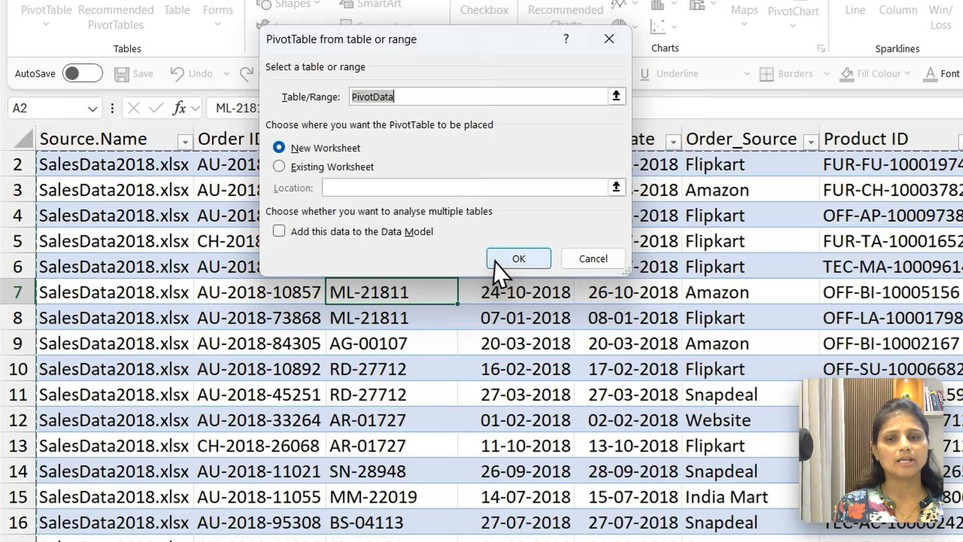
pyautogui.click(501, 260)
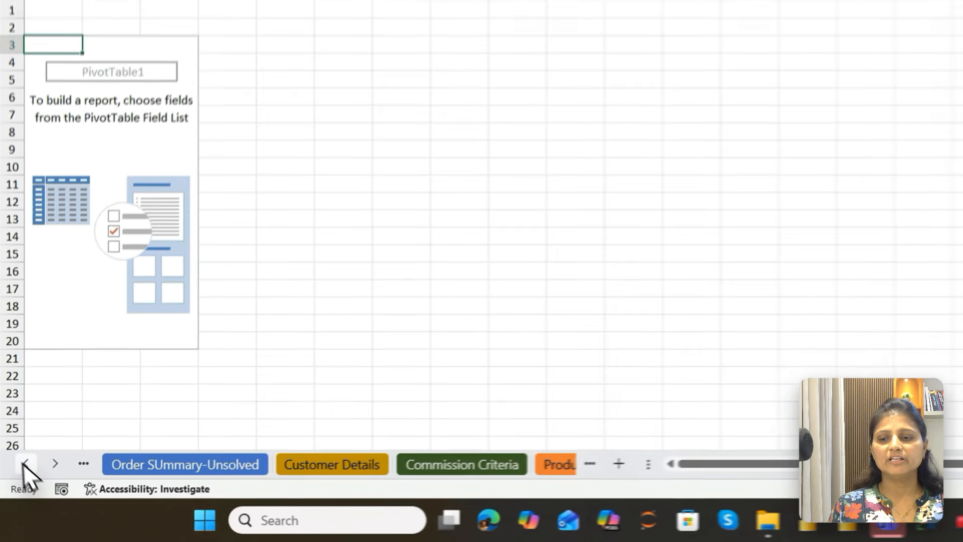
pyautogui.click(56, 463)
pyautogui.click(56, 463)
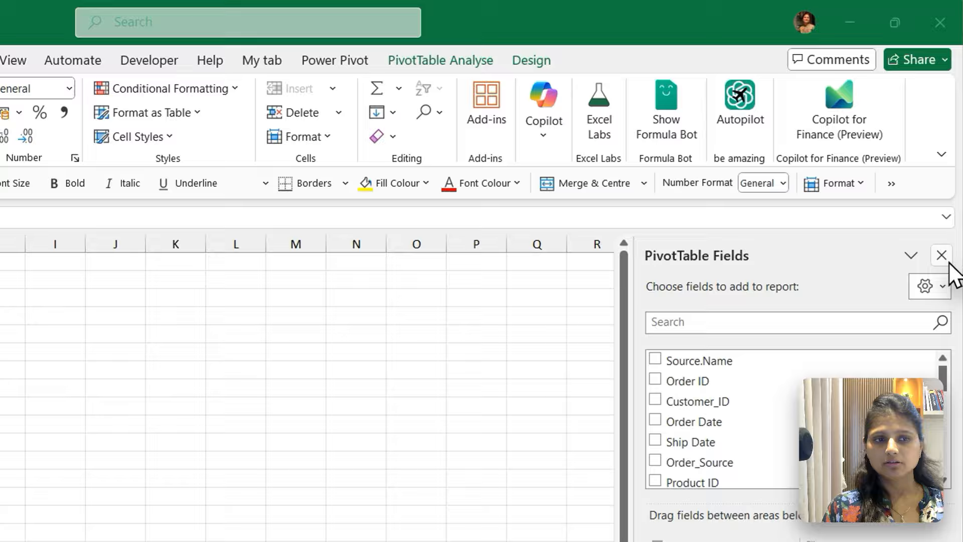
# Hide the PivotTable field list, select a cell outside and inside the empty pivot table, and show the field list again.
pyautogui.click(948, 172)
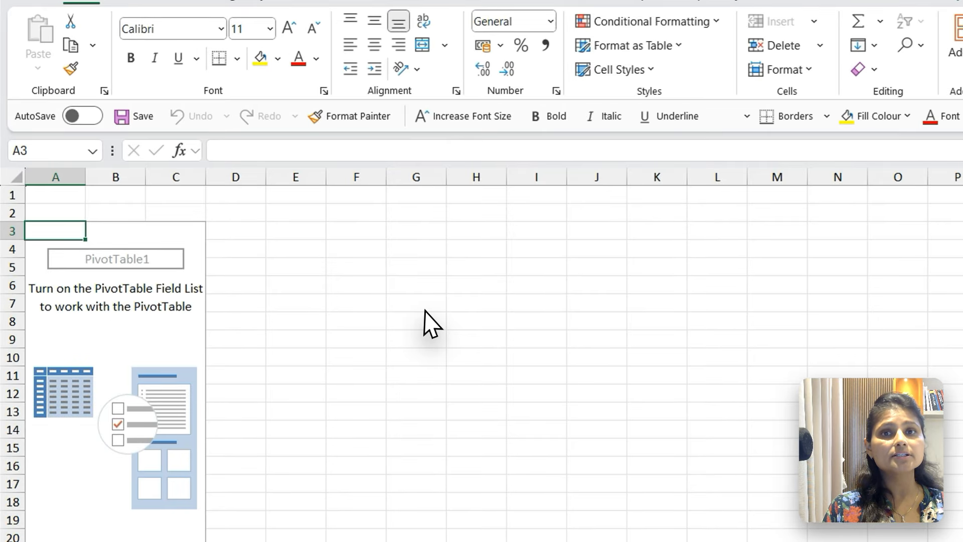
pyautogui.click(270, 248)
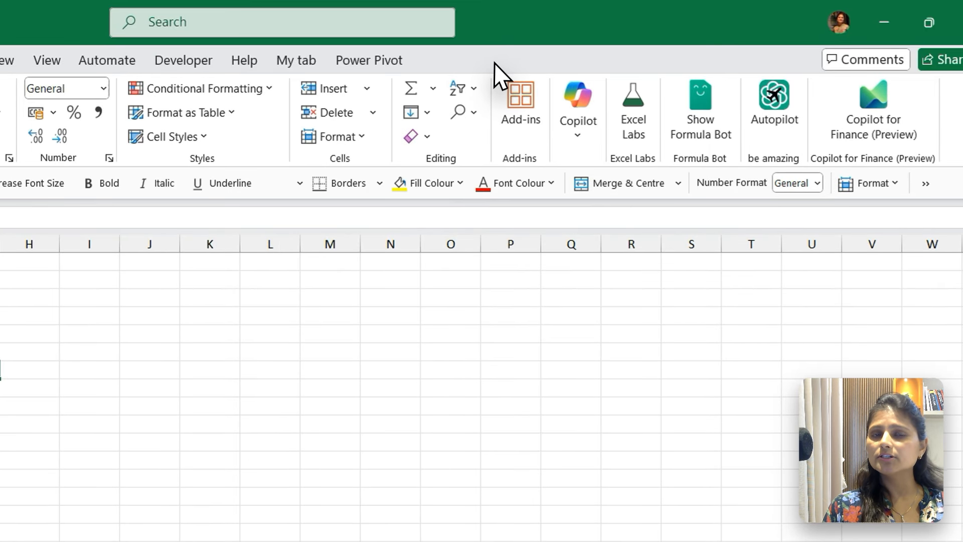
pyautogui.click(35, 301)
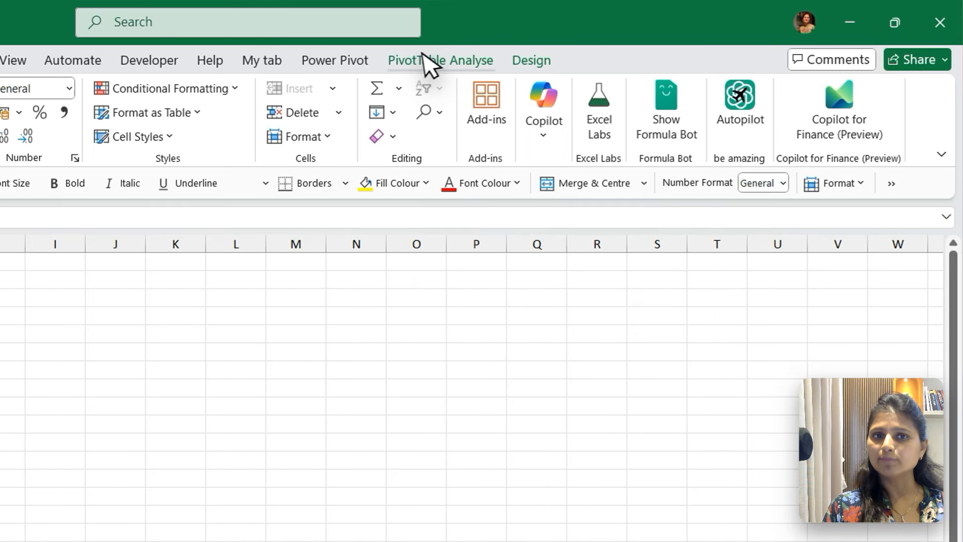
pyautogui.click(853, 60)
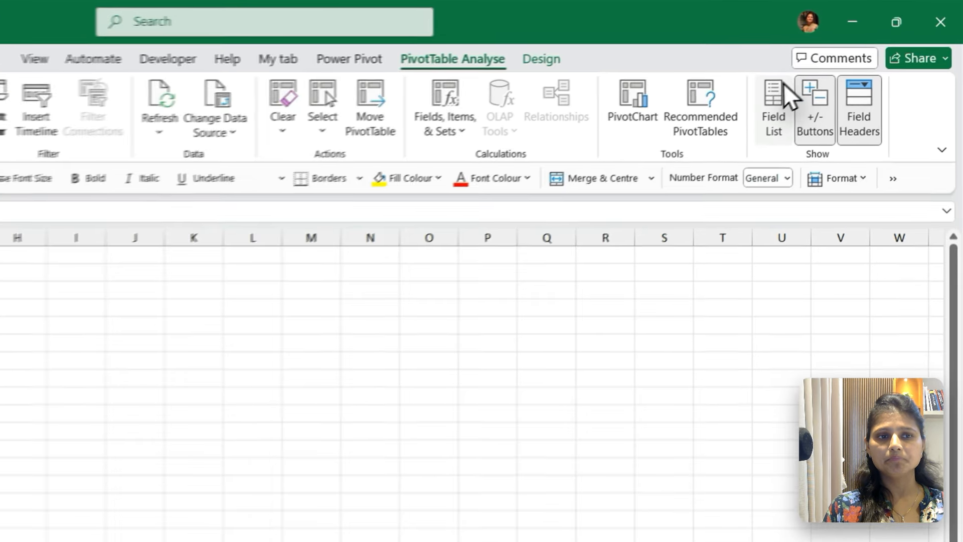
pyautogui.click(766, 93)
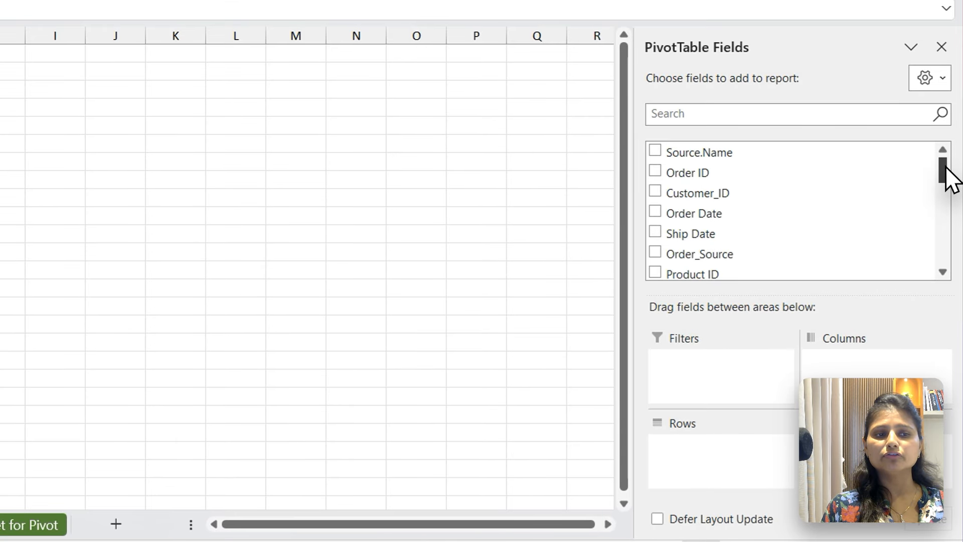
# Browse the available pivot fields and set the field list layout to Fields Section and Areas Section Side-By-Side.
pyautogui.moveTo(950, 255); pyautogui.dragTo(953, 279)
pyautogui.moveTo(951, 217); pyautogui.dragTo(955, 133)
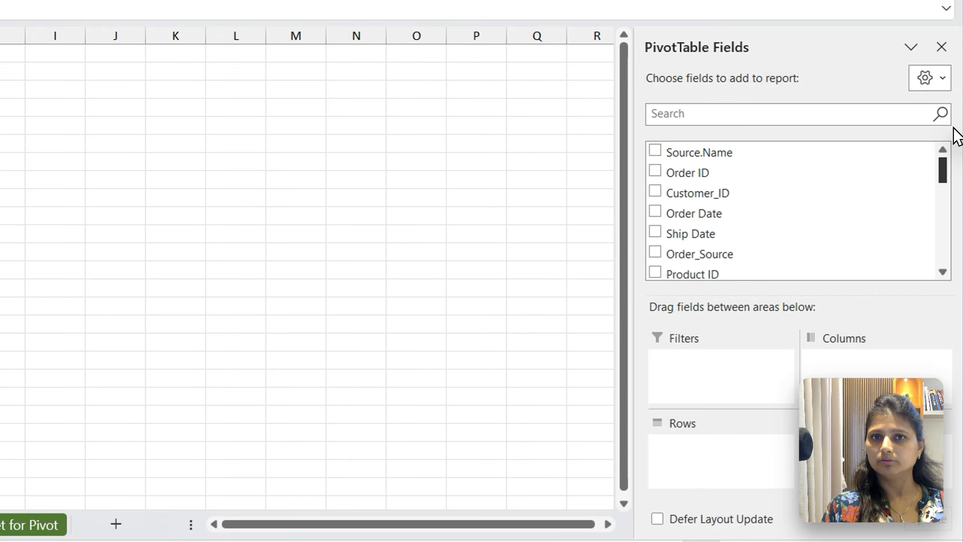
pyautogui.click(926, 78)
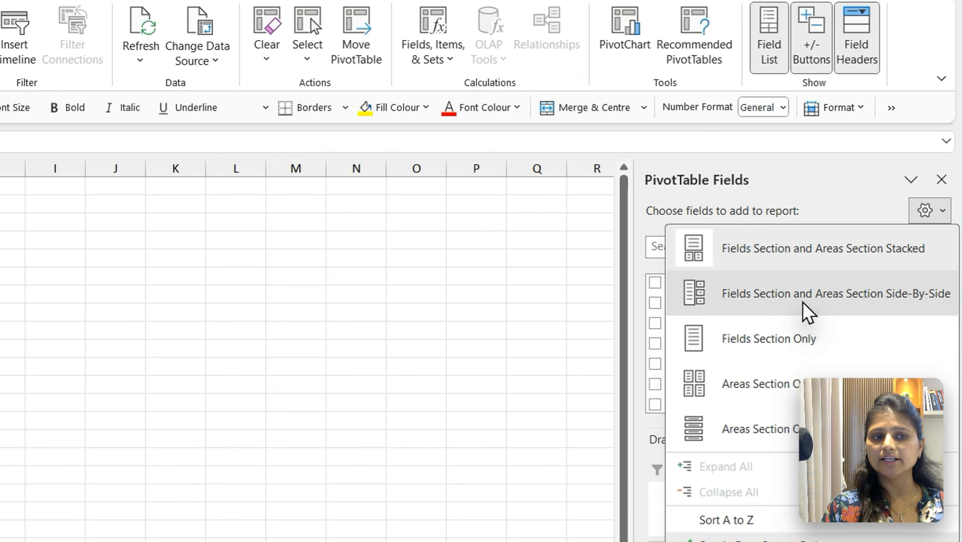
pyautogui.click(856, 252)
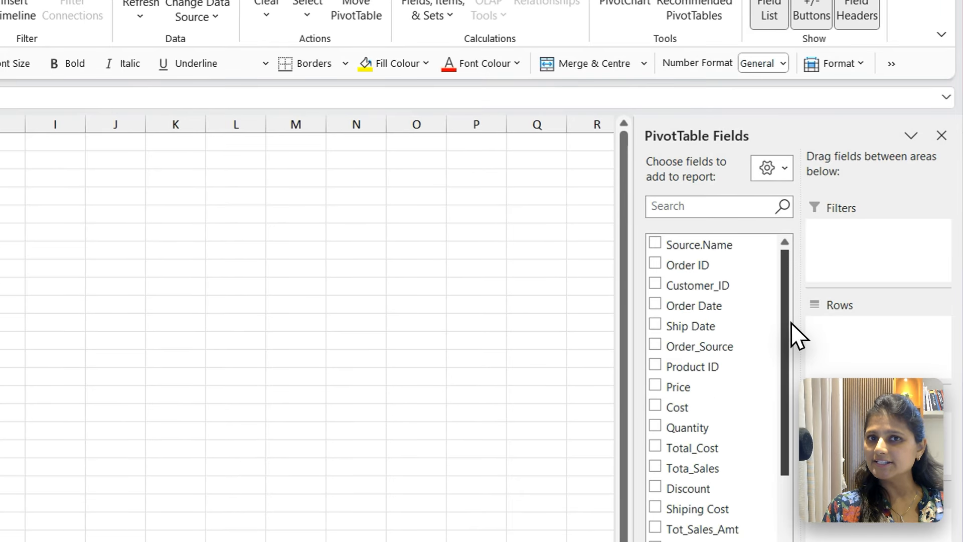
pyautogui.moveTo(846, 295)
pyautogui.mouseDown()
pyautogui.moveTo(844, 398)
pyautogui.moveTo(846, 282)
pyautogui.mouseUp()
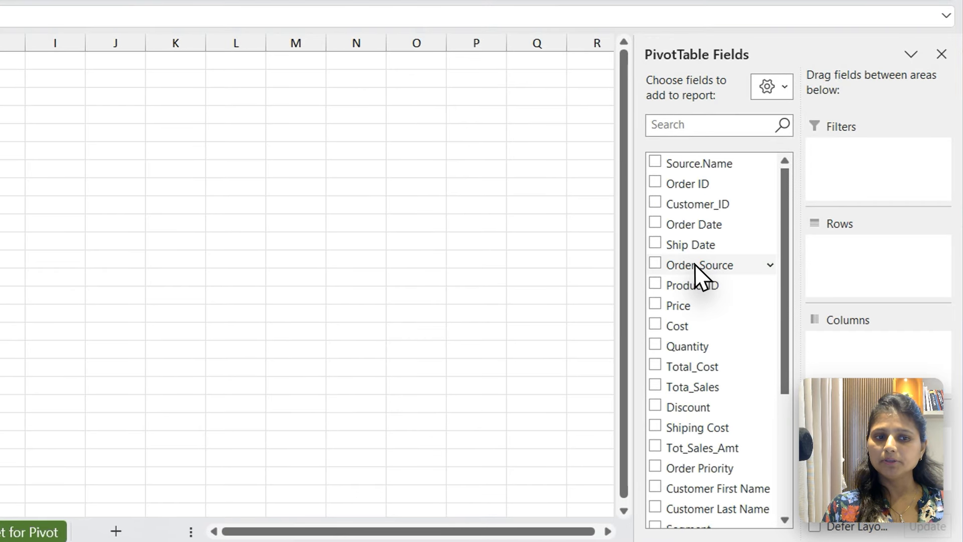
# Add the Order_Source field to the pivot table's Rows area and review the listed order sources.
pyautogui.moveTo(694, 265); pyautogui.dragTo(858, 285)
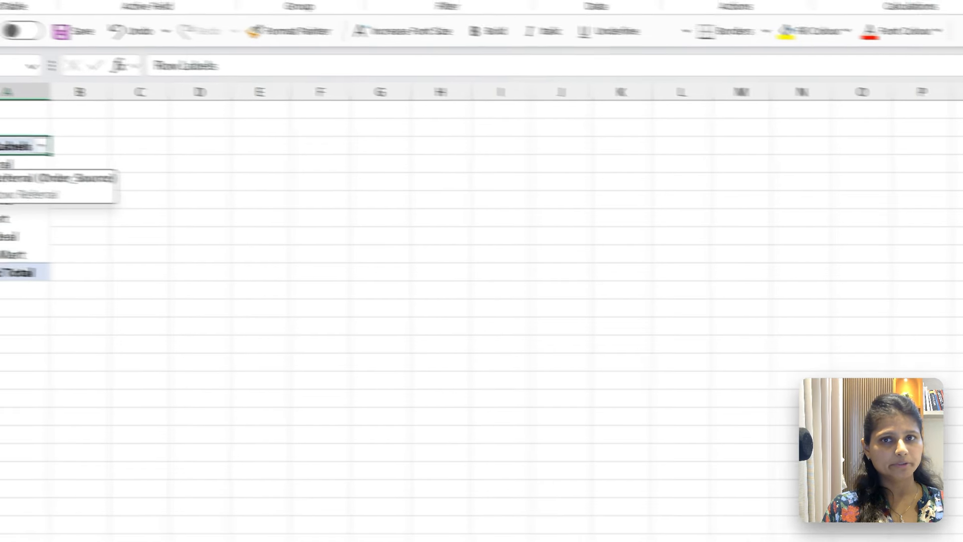
pyautogui.moveTo(38, 210); pyautogui.dragTo(42, 219)
pyautogui.moveTo(62, 183); pyautogui.dragTo(65, 258)
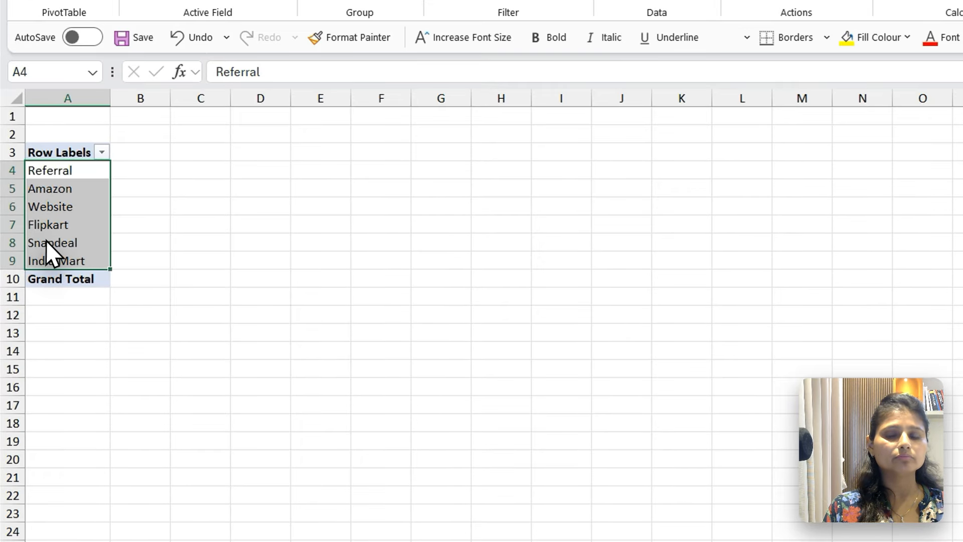
pyautogui.click(32, 257)
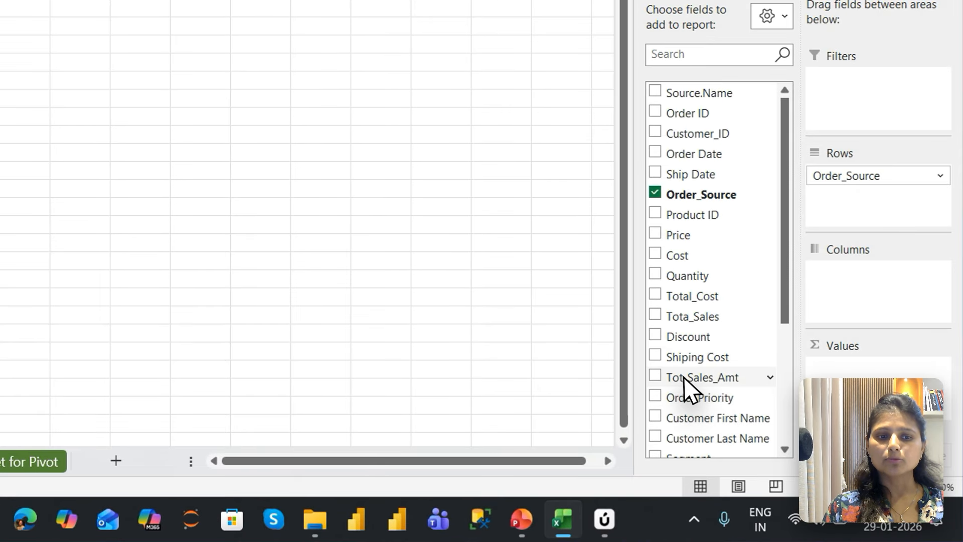
# Add the Tot_Sales_Amt field to the Values area and review the summed sales per order source.
pyautogui.click(687, 380)
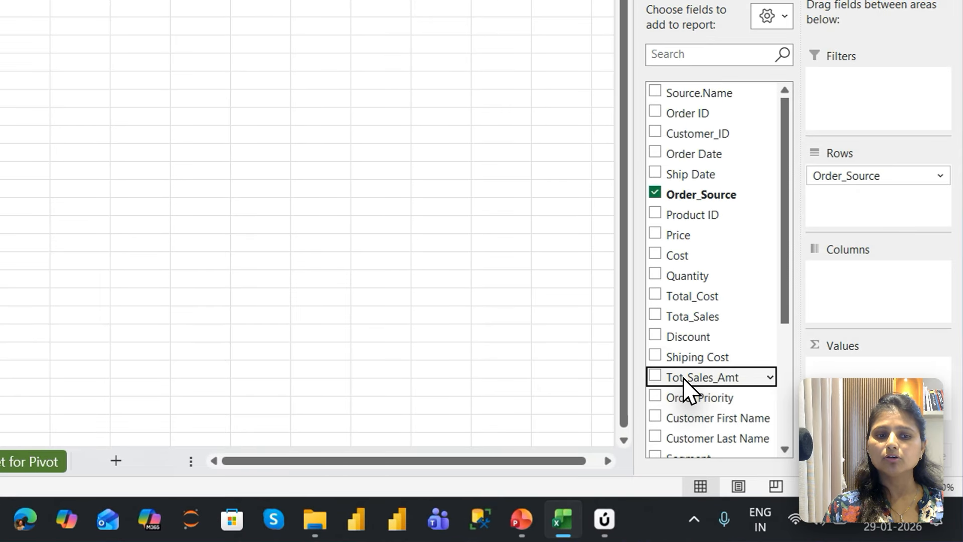
pyautogui.moveTo(694, 378); pyautogui.dragTo(873, 371)
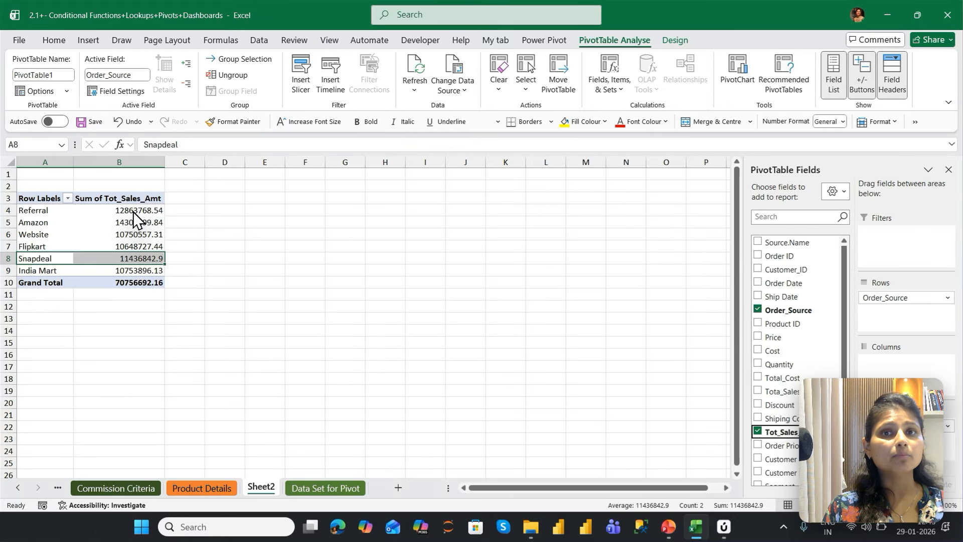
pyautogui.moveTo(134, 212)
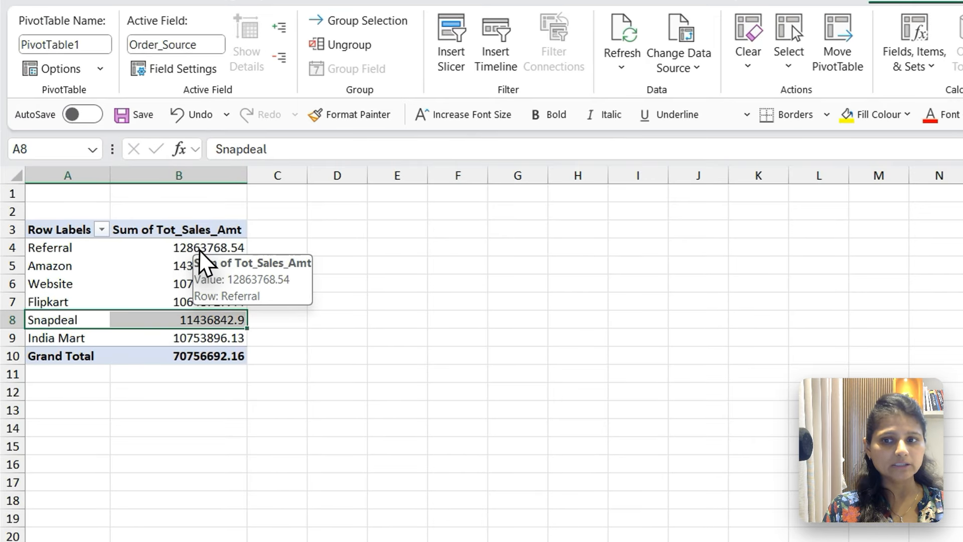
pyautogui.click(134, 210)
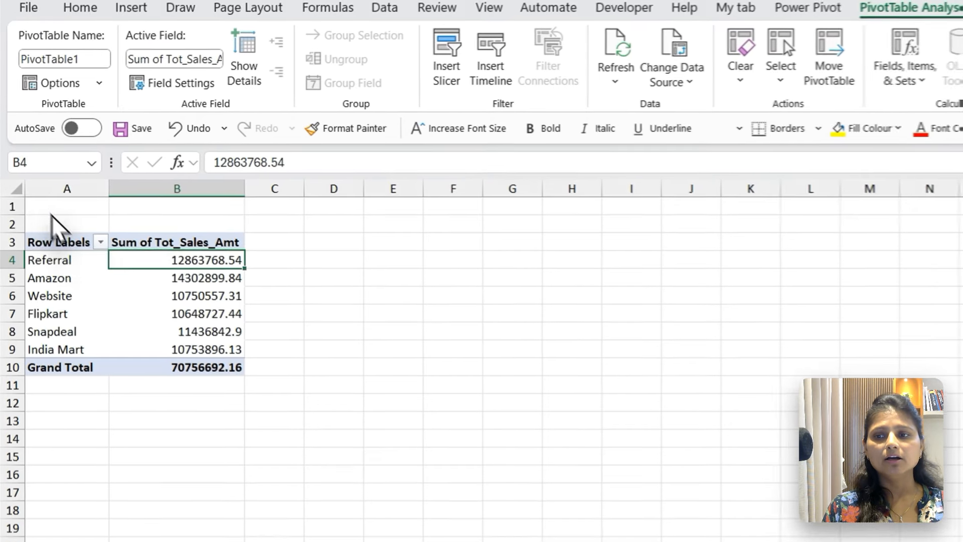
pyautogui.moveTo(49, 200); pyautogui.dragTo(147, 285)
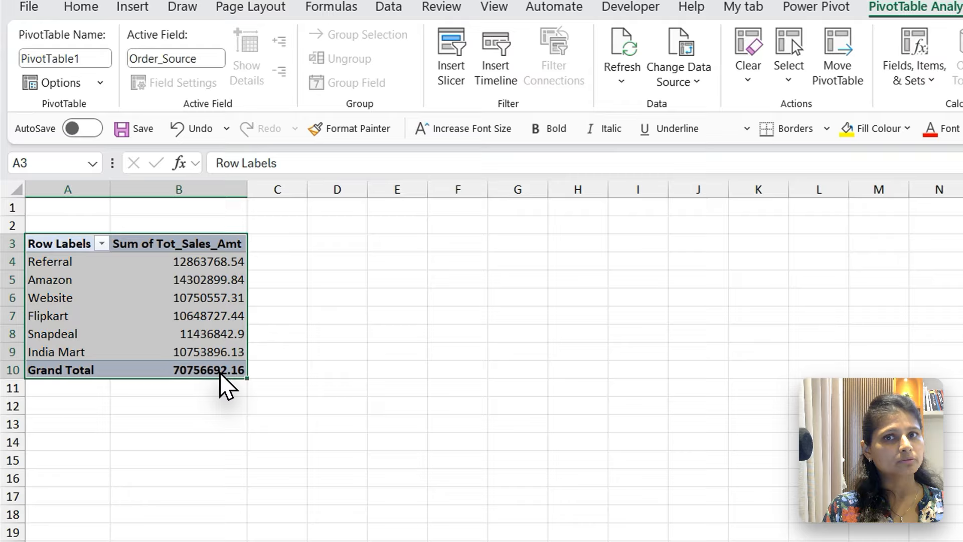
# Format the total sales amounts in B4:B10 as numbers without decimal places.
pyautogui.click(195, 258)
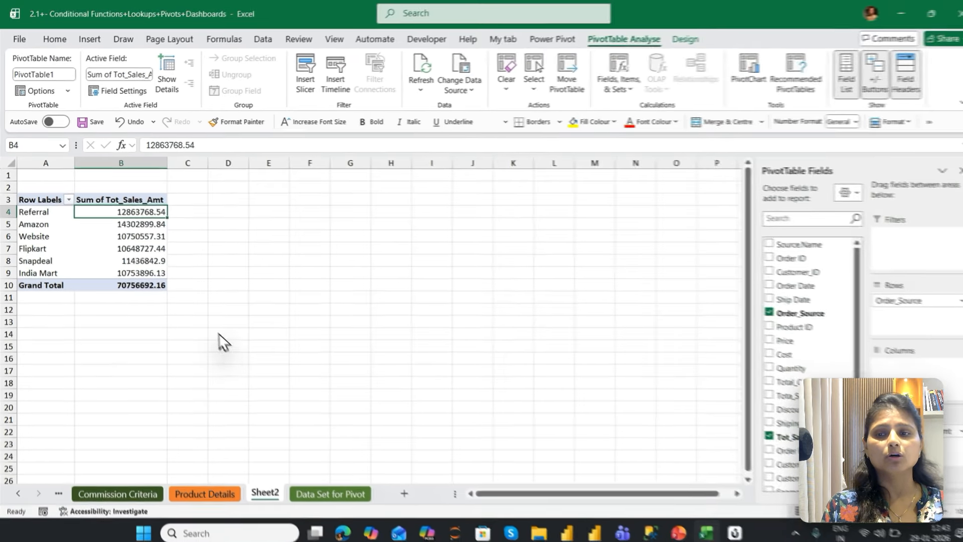
pyautogui.hotkey('ctrl', 'shift', 'Down')
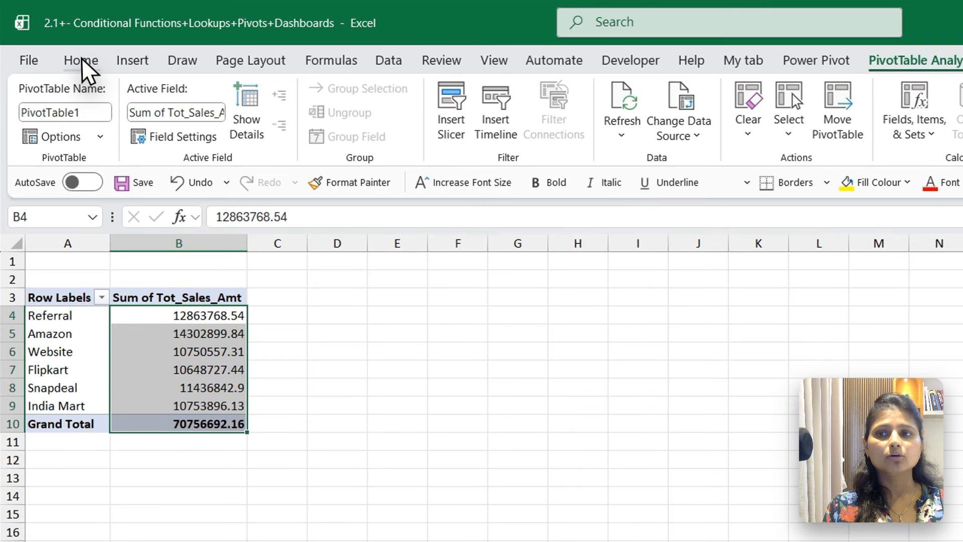
pyautogui.click(55, 40)
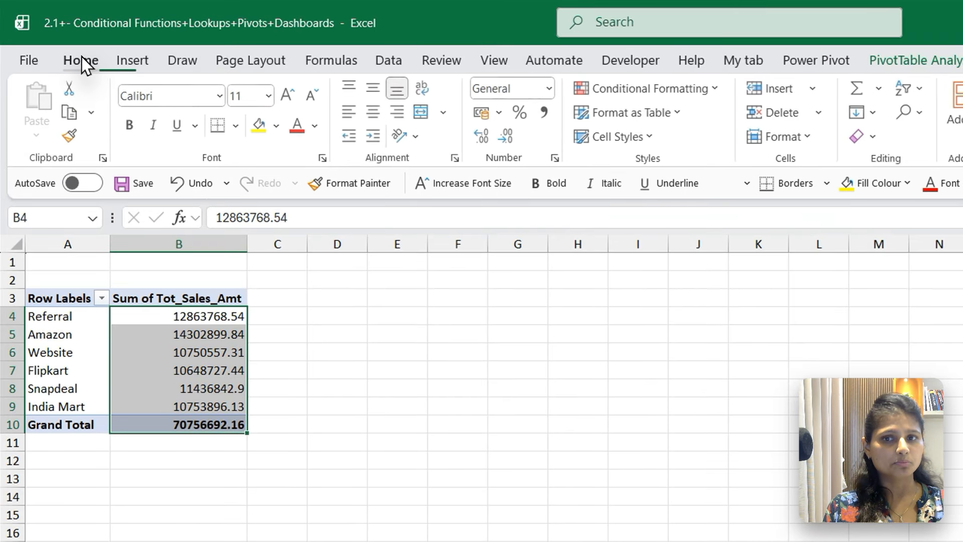
pyautogui.click(513, 140)
pyautogui.click(512, 141)
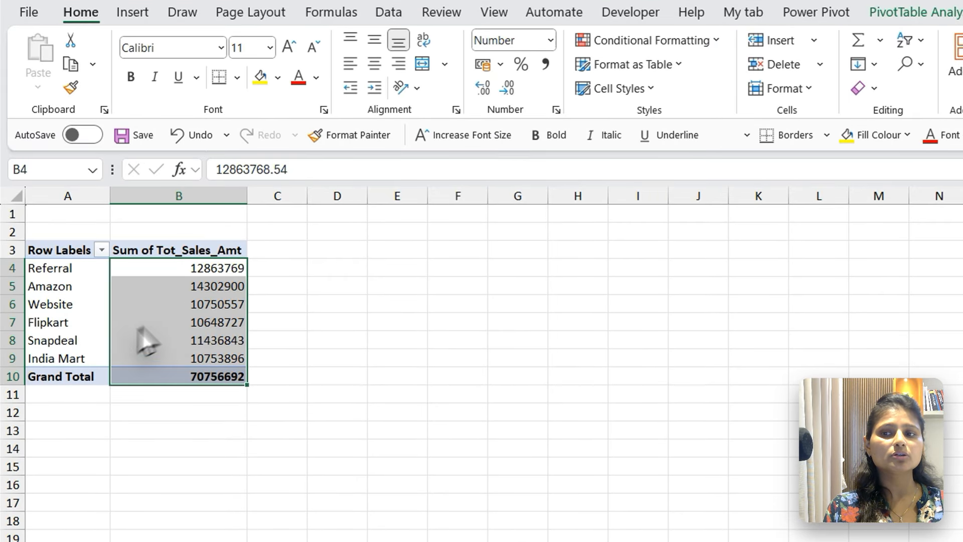
# Add the Quantity and Order ID fields to the pivot table's Values area after Tot_Sales_Amt.
pyautogui.click(196, 354)
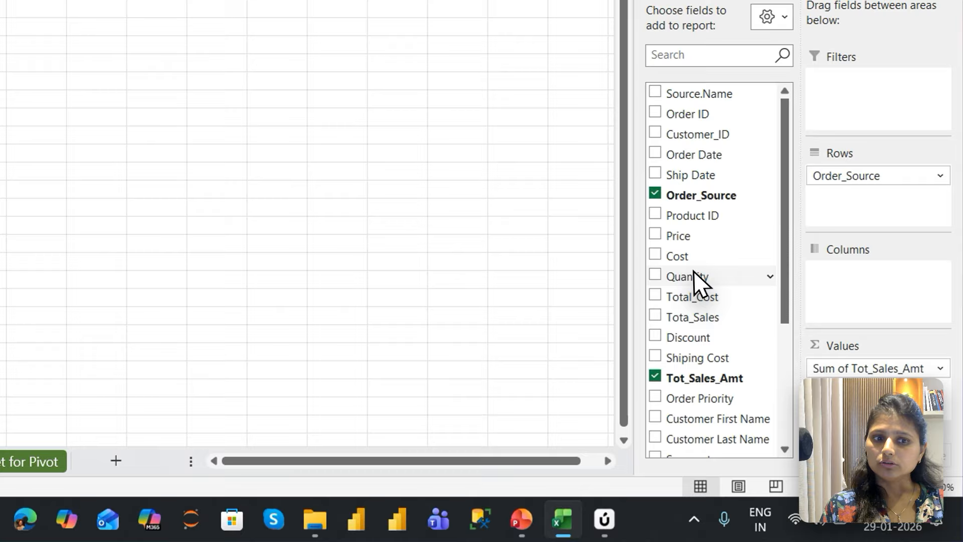
pyautogui.moveTo(747, 329); pyautogui.dragTo(878, 391)
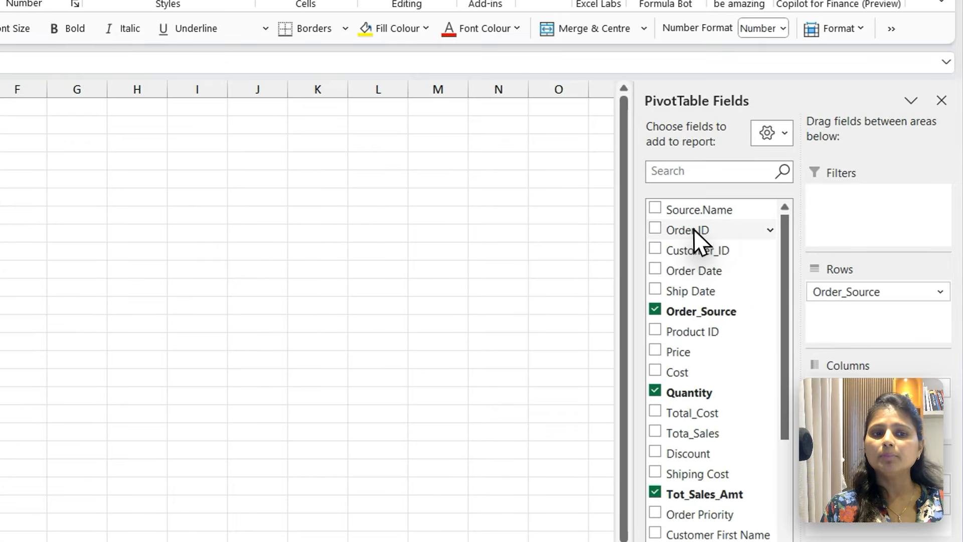
pyautogui.moveTo(783, 257); pyautogui.dragTo(876, 289)
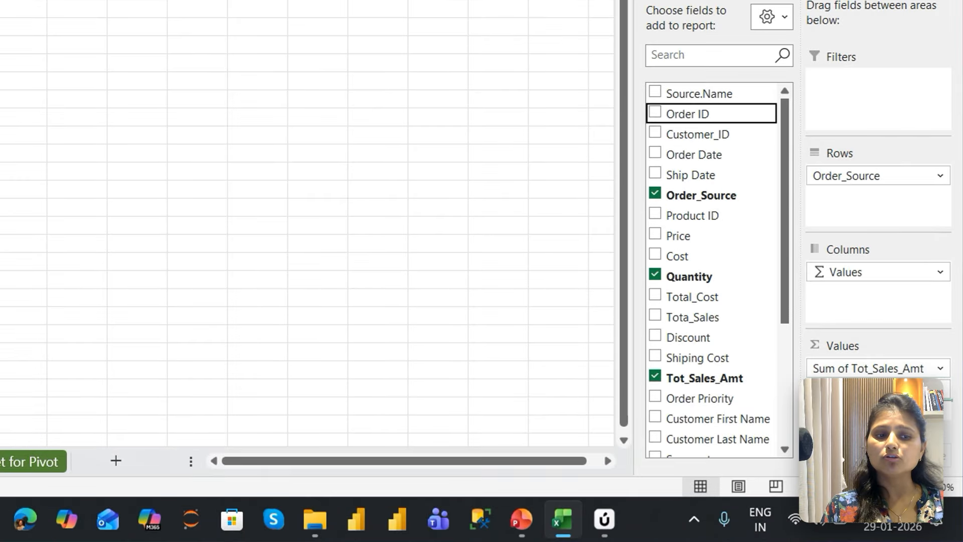
pyautogui.moveTo(878, 400); pyautogui.dragTo(879, 405)
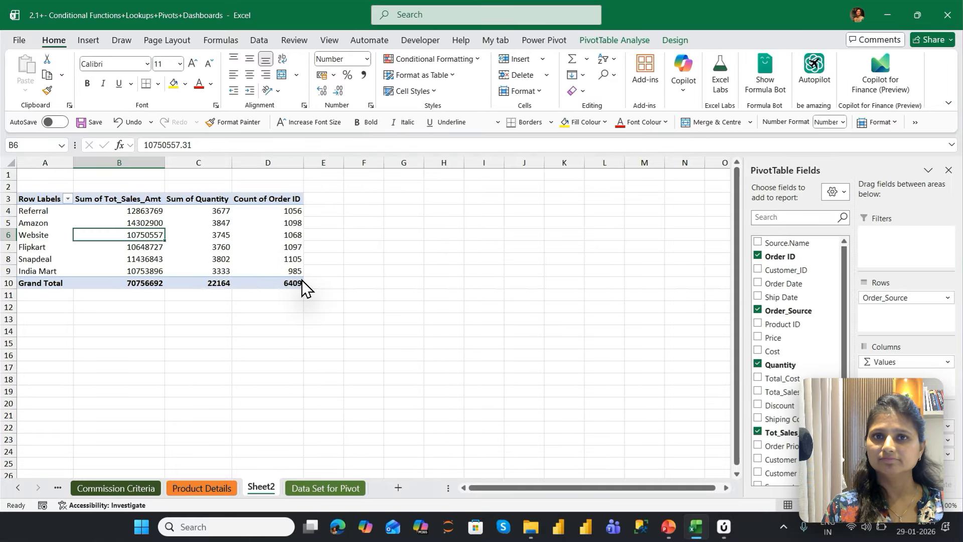
# Review the order counts per order source in the pivot table.
pyautogui.moveTo(302, 280)
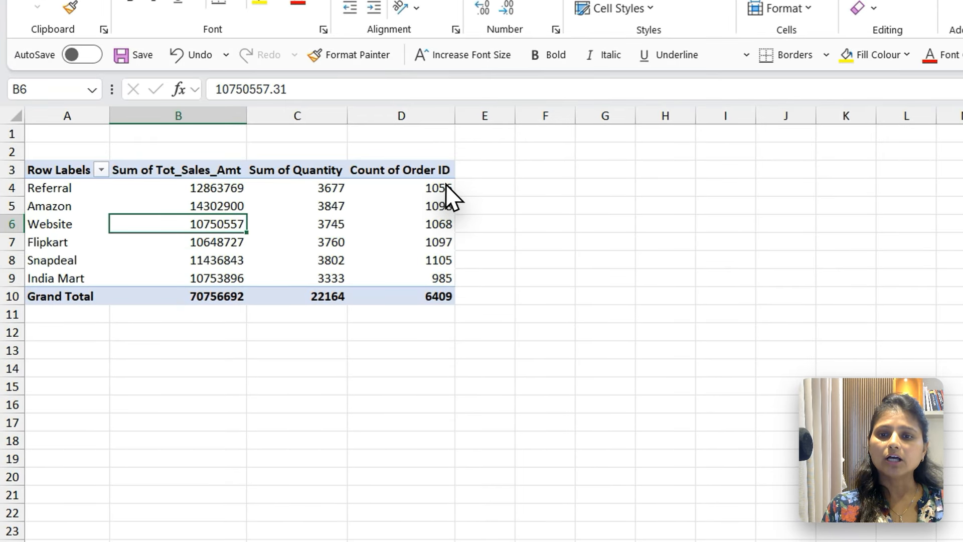
pyautogui.click(296, 211)
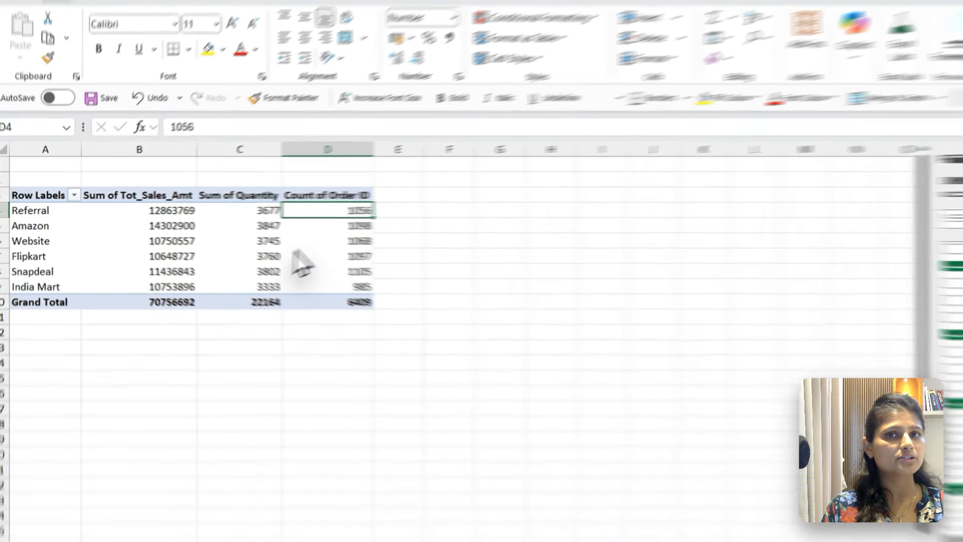
pyautogui.click(331, 256)
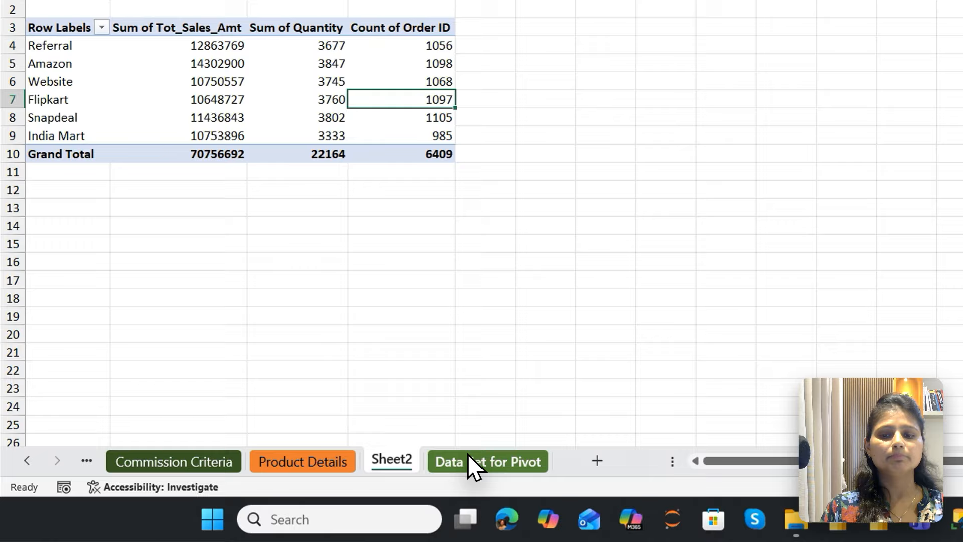
# Go to the Data Set for Pivot sheet and select cell B10 inside the data table.
pyautogui.click(468, 454)
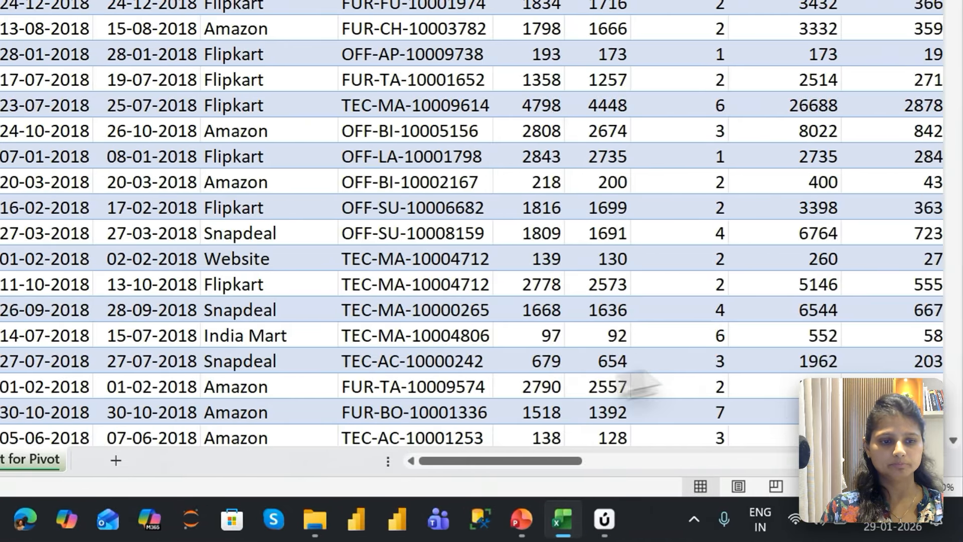
pyautogui.scroll(-3, 472, 221)
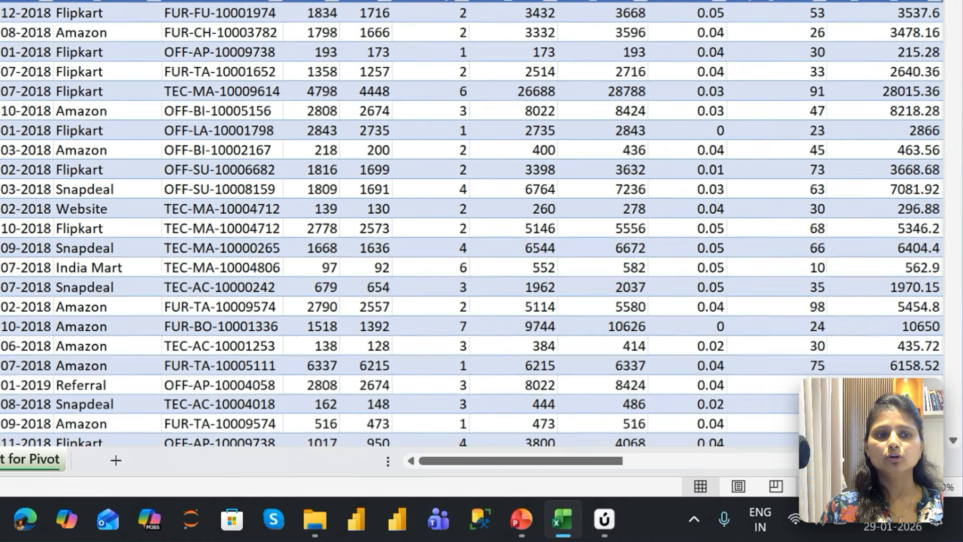
pyautogui.scroll(-1, 472, 220)
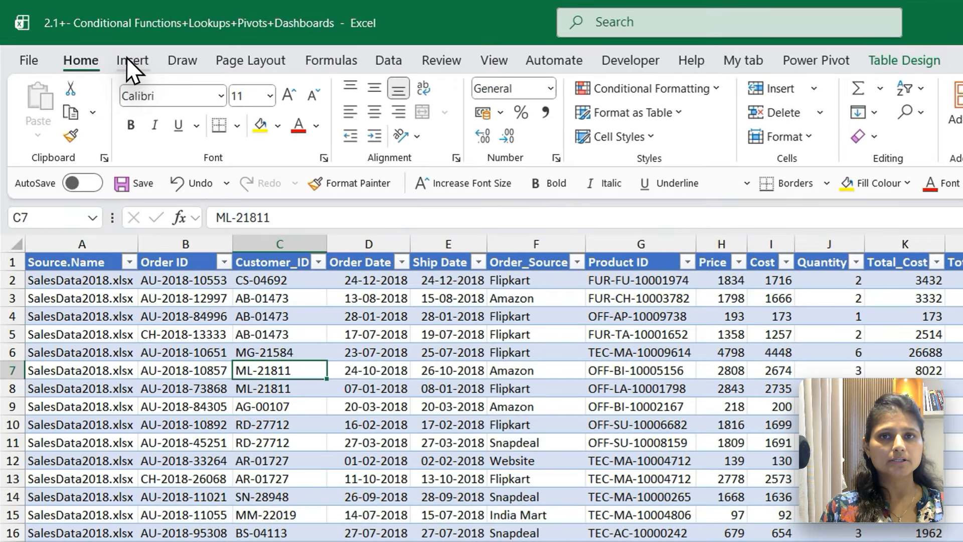
pyautogui.click(130, 59)
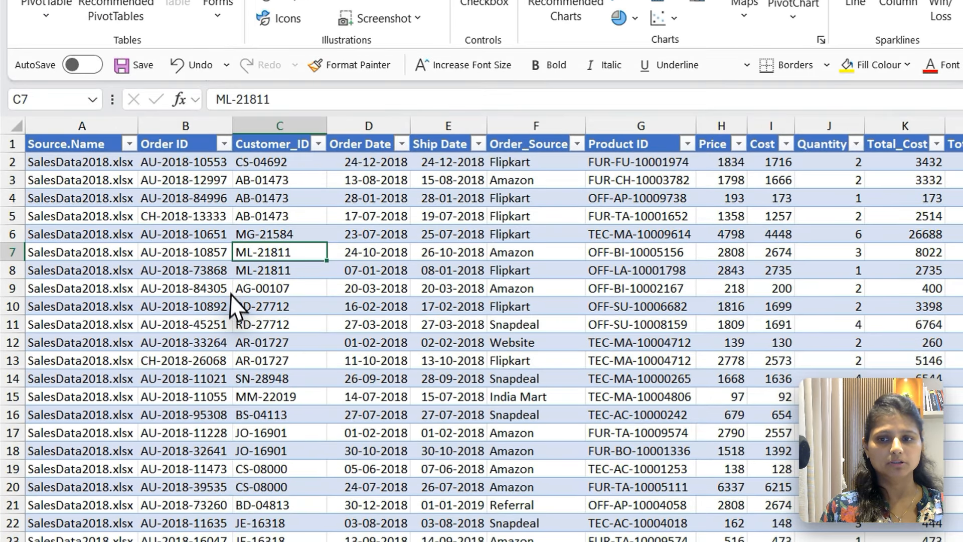
pyautogui.click(228, 311)
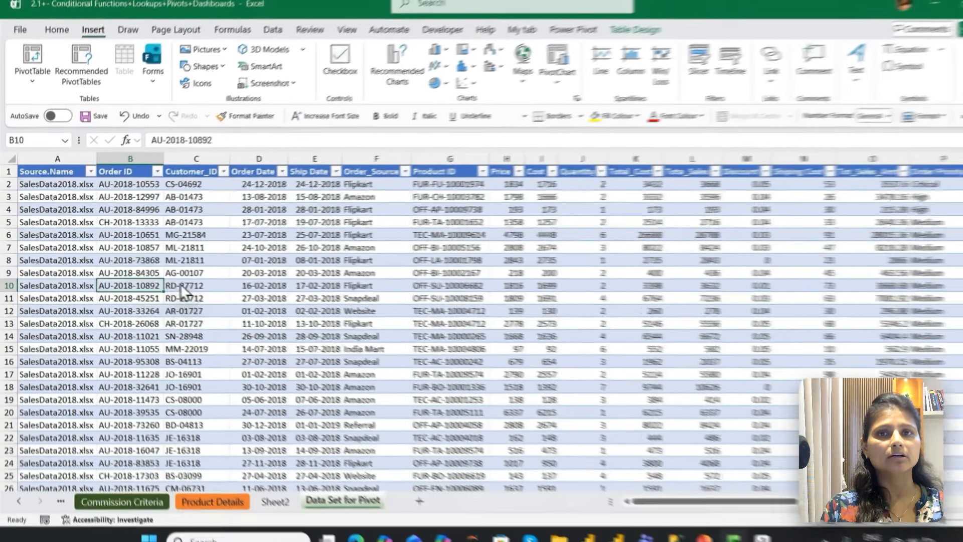
pyautogui.hotkey('alt', 'n')
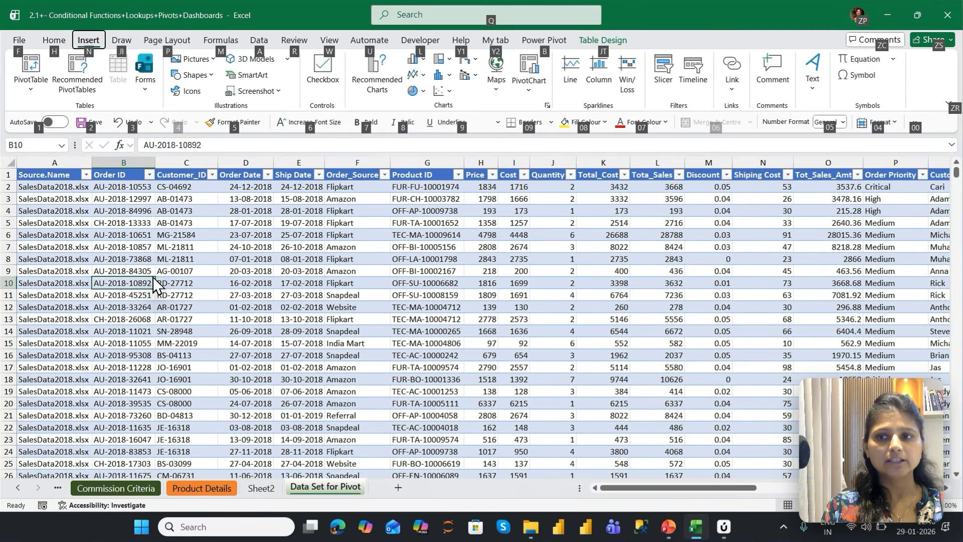
pyautogui.press('v')
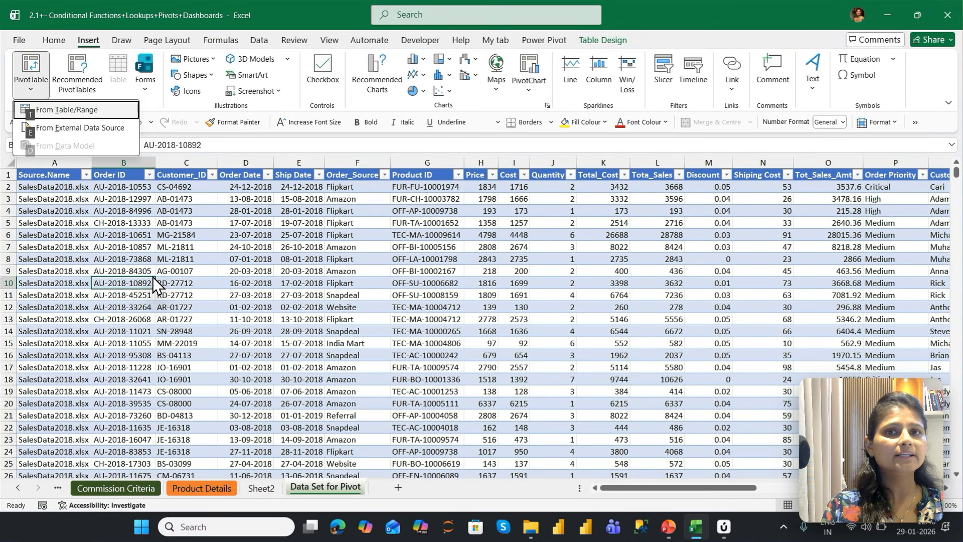
pyautogui.press('Escape')
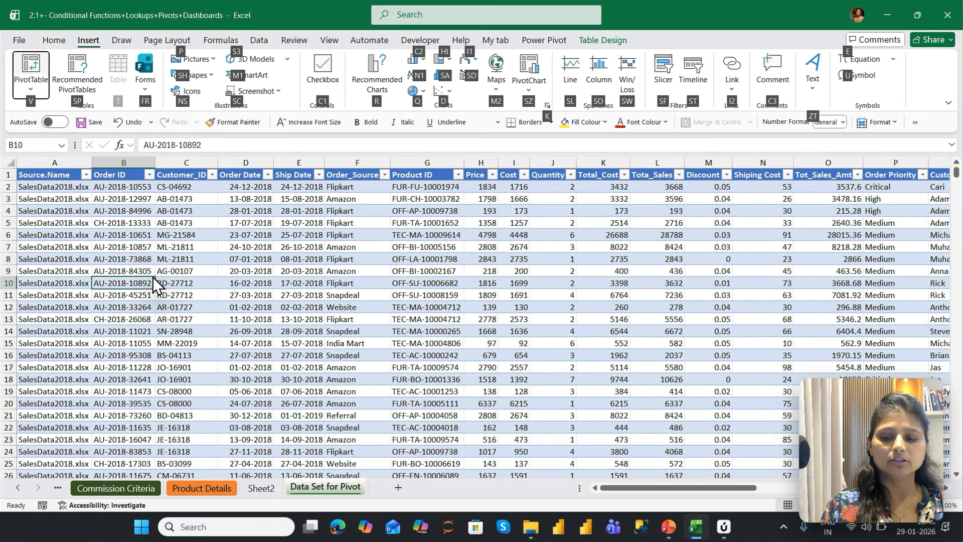
pyautogui.press('Escape')
# Insert a pivot table based on the PivotData table on a new worksheet.
pyautogui.press('alt')
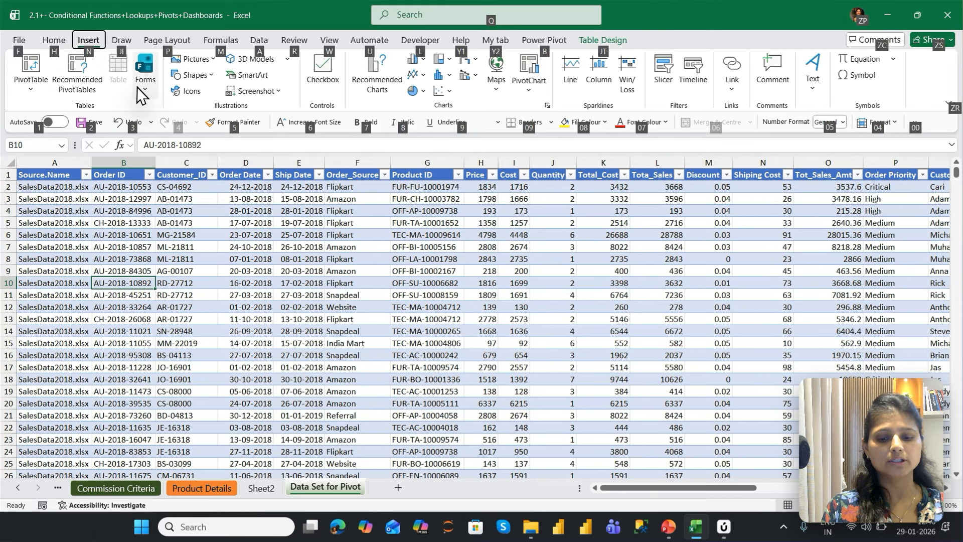
pyautogui.press('n')
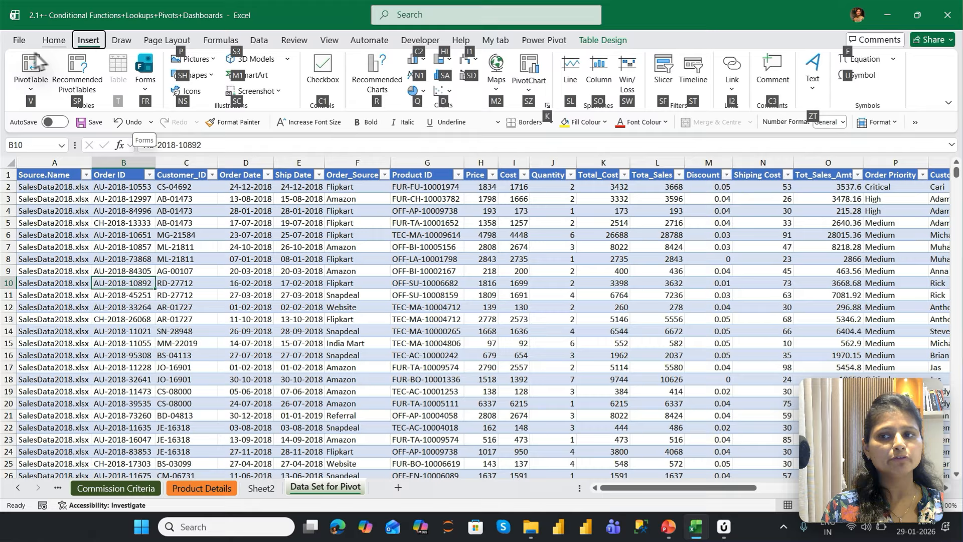
pyautogui.press('v')
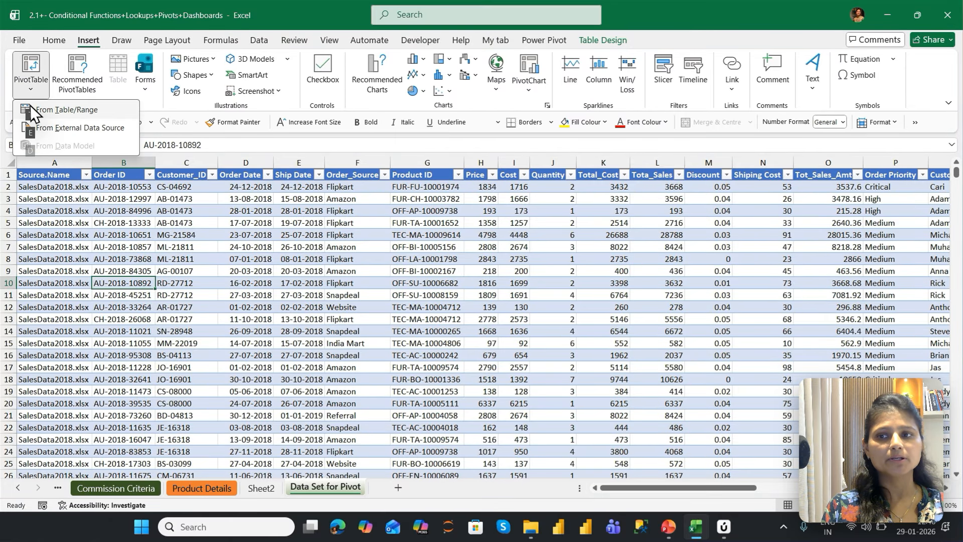
pyautogui.click(45, 112)
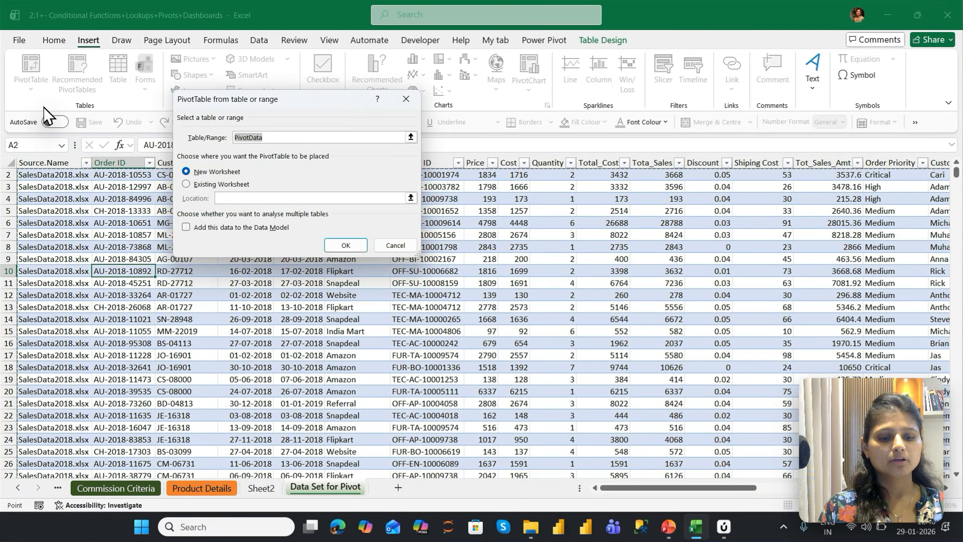
pyautogui.press('Return')
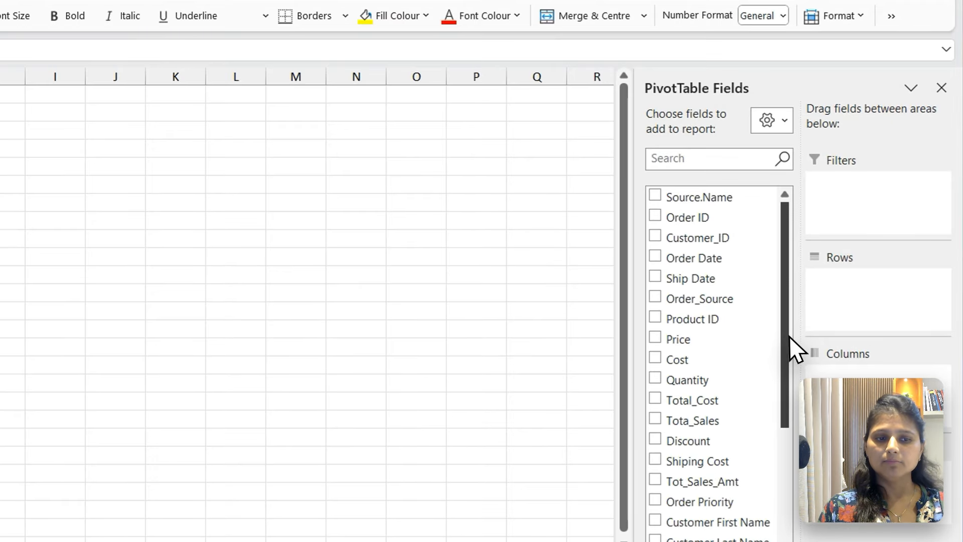
# Add the Country field to the new pivot table's Rows area and the Quantity field to its Values area.
pyautogui.scroll(-1, 851, 370)
pyautogui.scroll(-3, 795, 389)
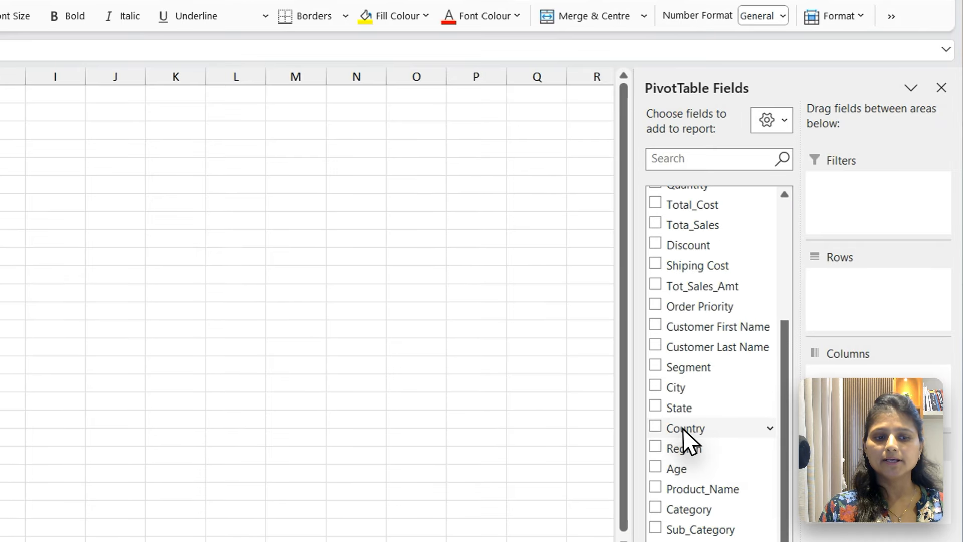
pyautogui.moveTo(778, 399); pyautogui.dragTo(904, 308)
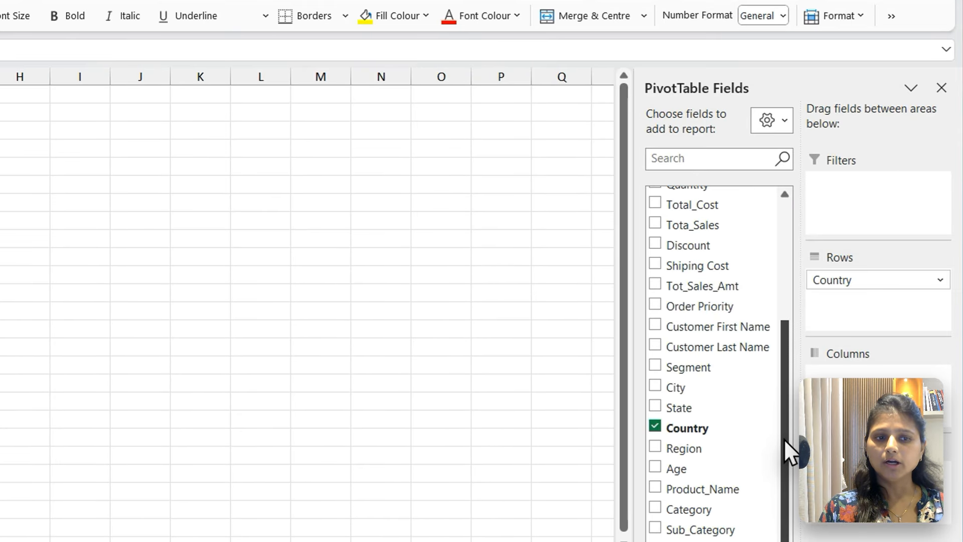
pyautogui.moveTo(844, 408); pyautogui.dragTo(843, 375)
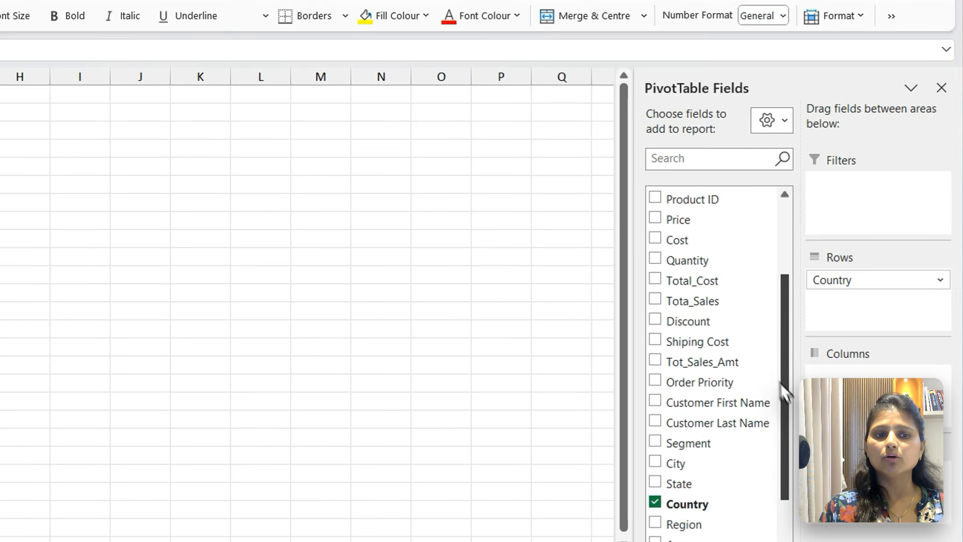
pyautogui.moveTo(700, 261); pyautogui.dragTo(815, 300)
pyautogui.moveTo(873, 464); pyautogui.dragTo(874, 467)
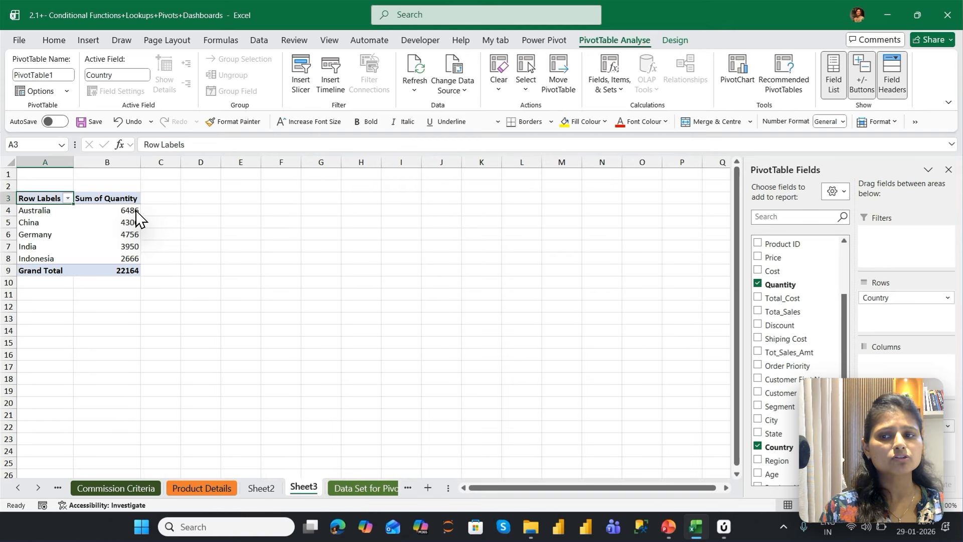
# Add the Category field to the pivot table's Columns area to split the quantities by category.
pyautogui.moveTo(134, 215)
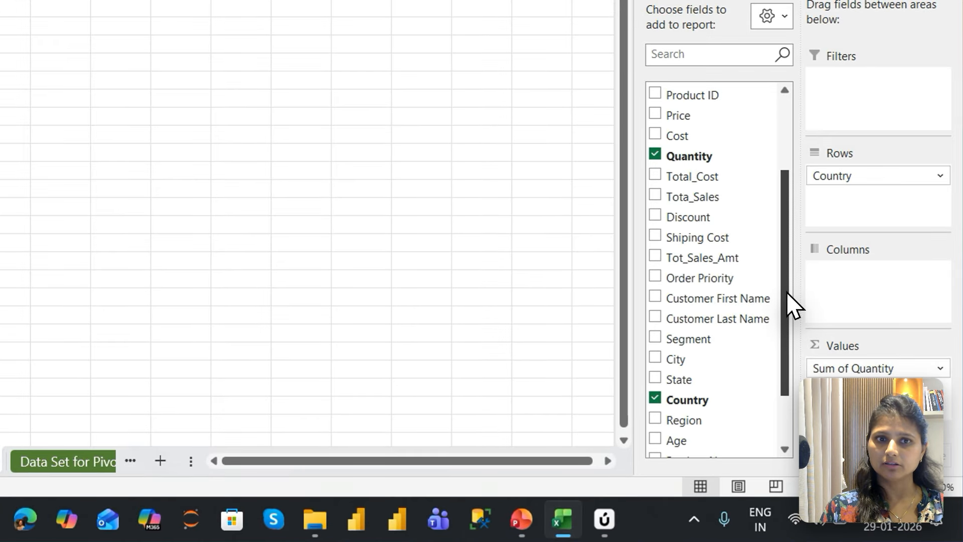
pyautogui.moveTo(845, 375); pyautogui.dragTo(844, 344)
pyautogui.moveTo(787, 245); pyautogui.dragTo(781, 391)
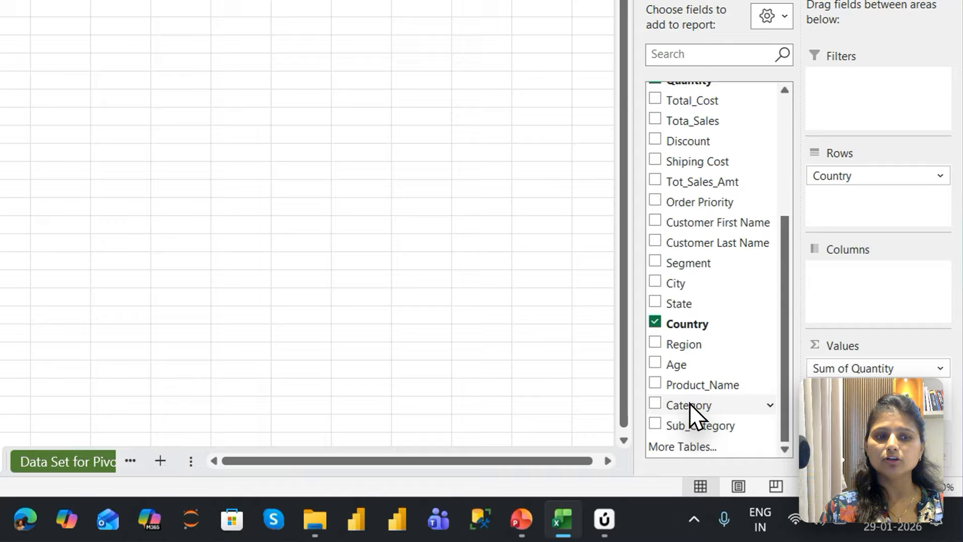
pyautogui.moveTo(695, 414); pyautogui.dragTo(874, 296)
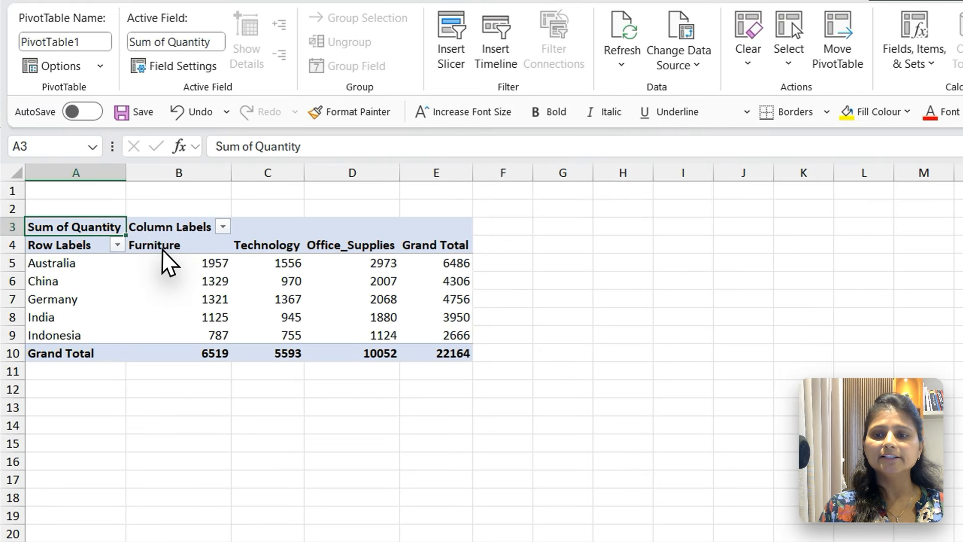
# Examine the category headings and the Furniture quantity for Australia in the pivot table.
pyautogui.moveTo(106, 212); pyautogui.dragTo(244, 222)
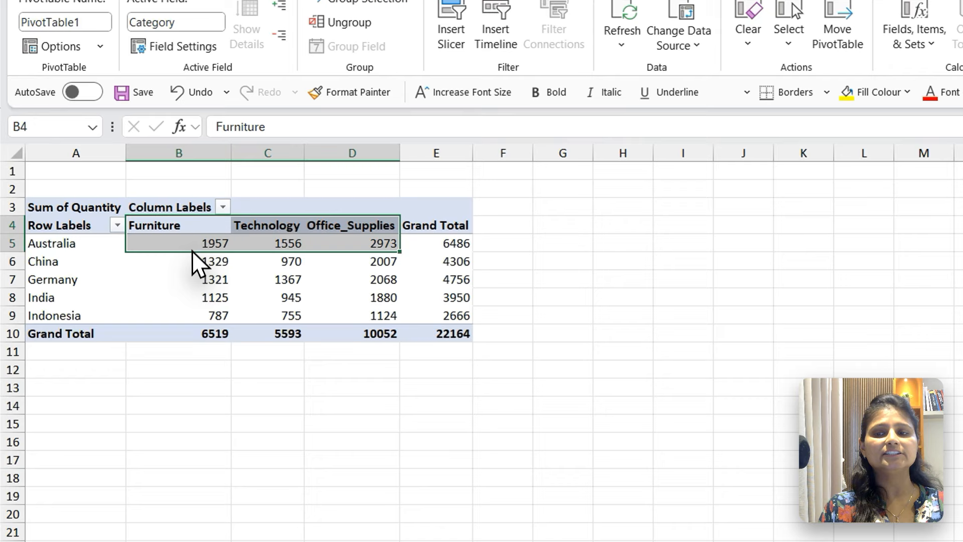
pyautogui.click(193, 246)
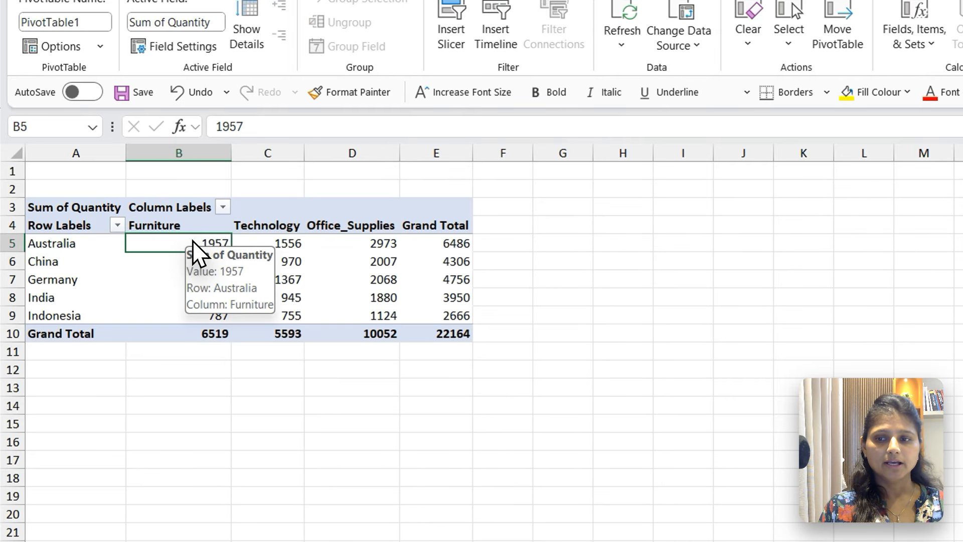
pyautogui.moveTo(194, 252); pyautogui.dragTo(97, 252)
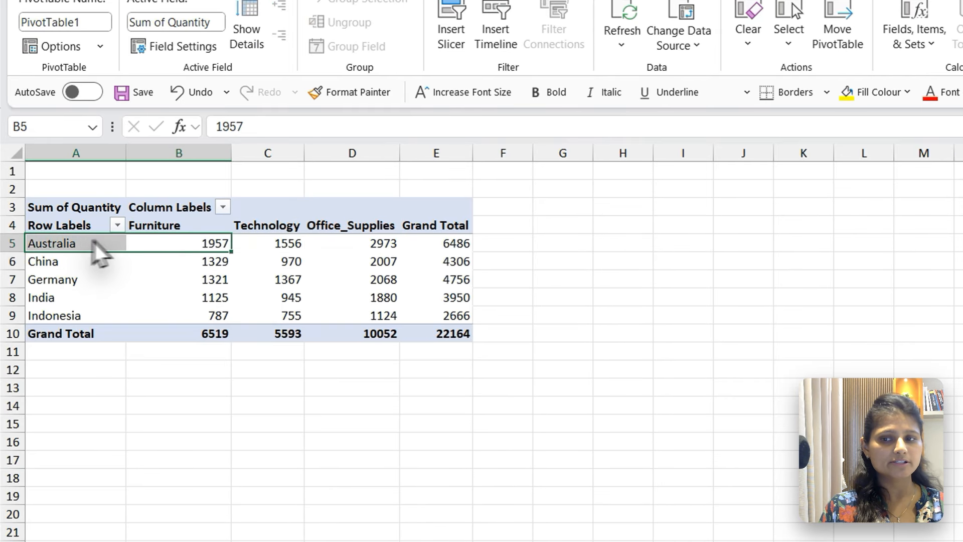
pyautogui.click(194, 249)
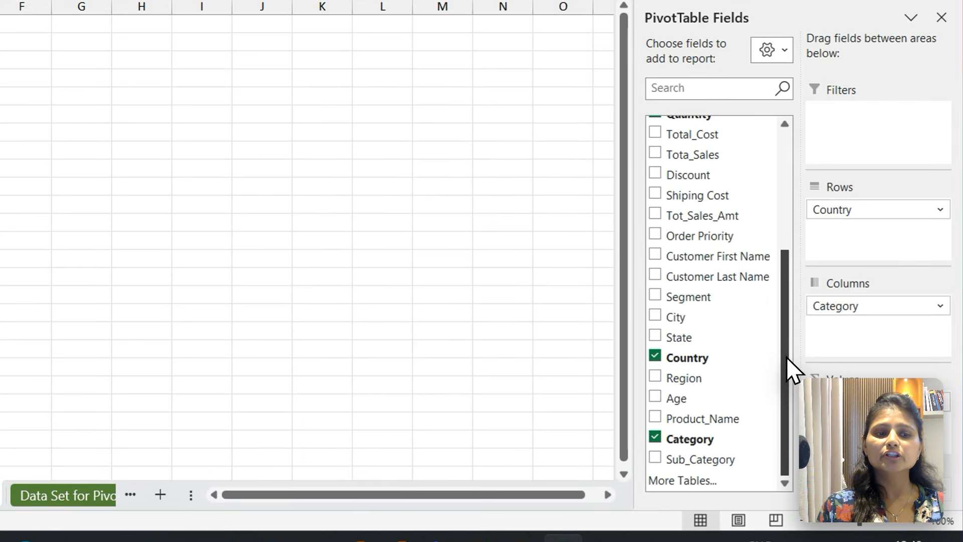
# Add the Order_Source field below Country in the Rows area and review Australia's Furniture quantities per order source.
pyautogui.moveTo(846, 397); pyautogui.dragTo(849, 304)
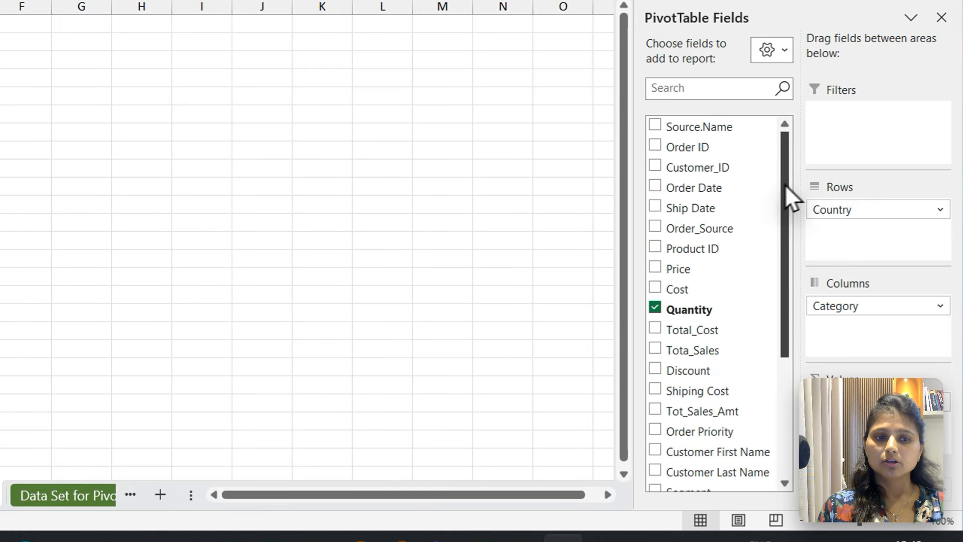
pyautogui.moveTo(703, 234); pyautogui.dragTo(853, 236)
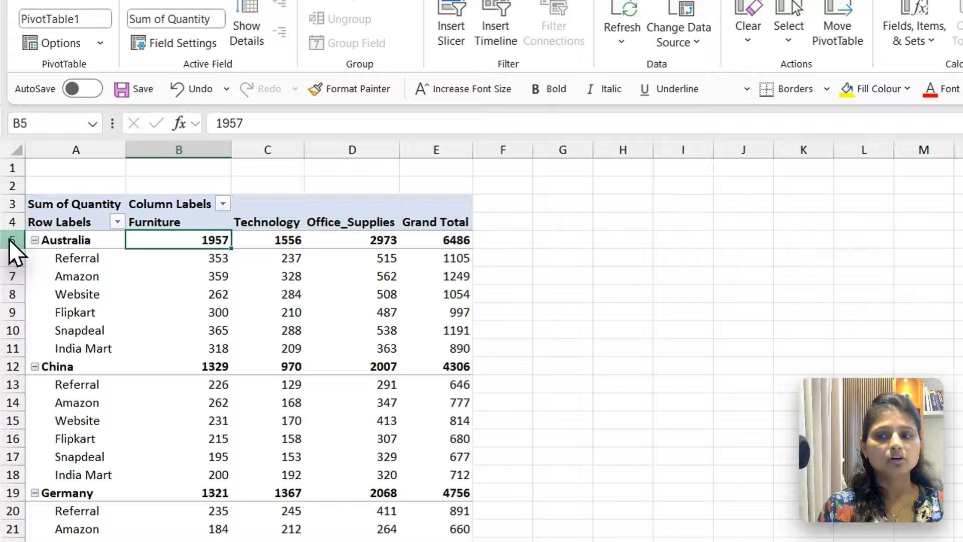
pyautogui.click(8, 223)
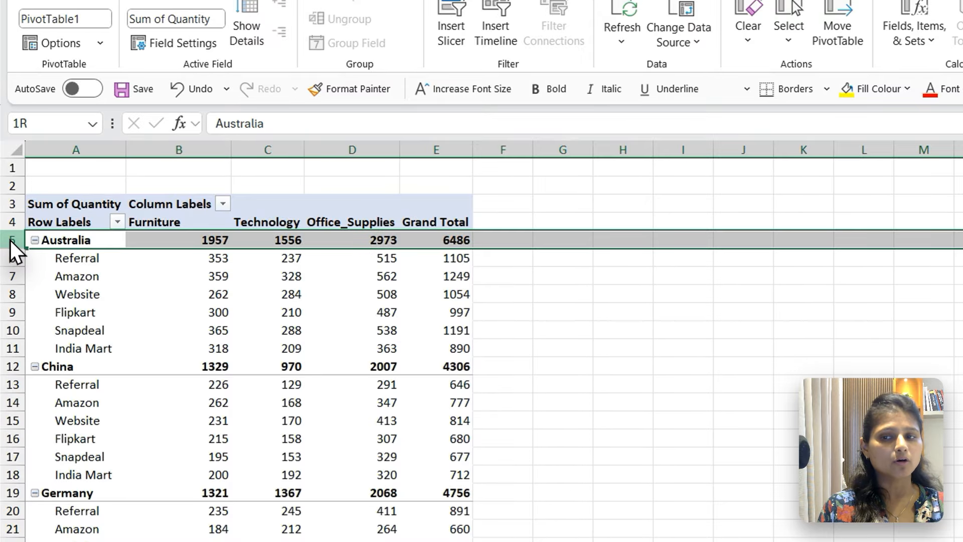
pyautogui.click(210, 243)
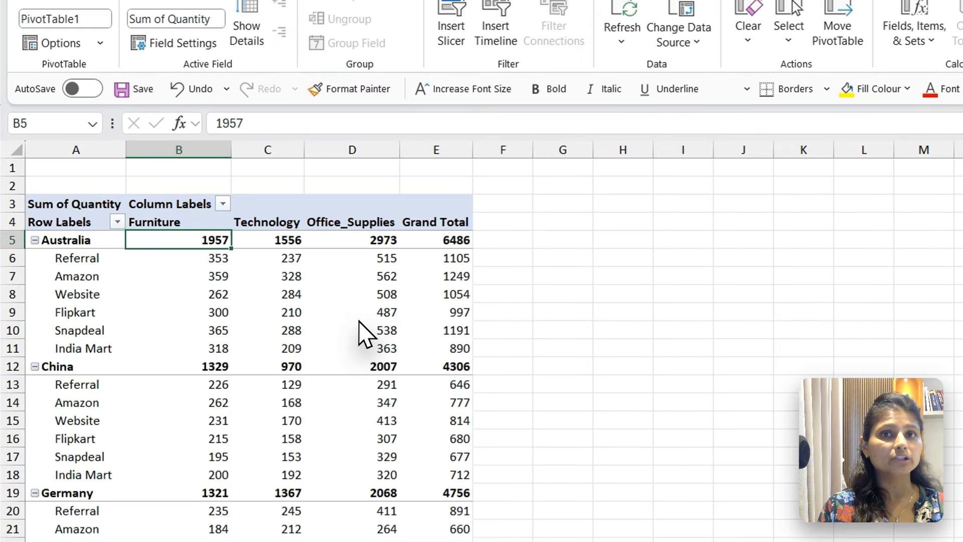
pyautogui.press('Down')
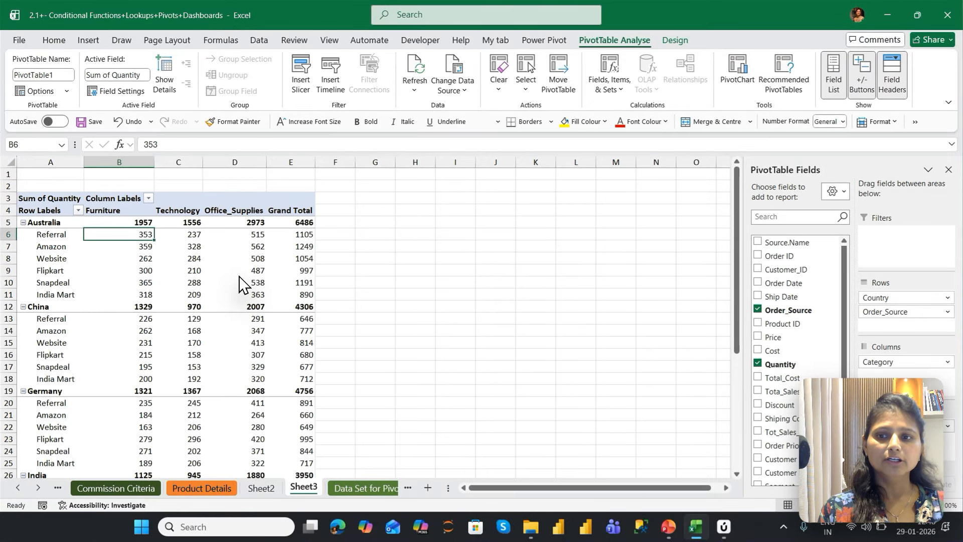
pyautogui.press('Down')
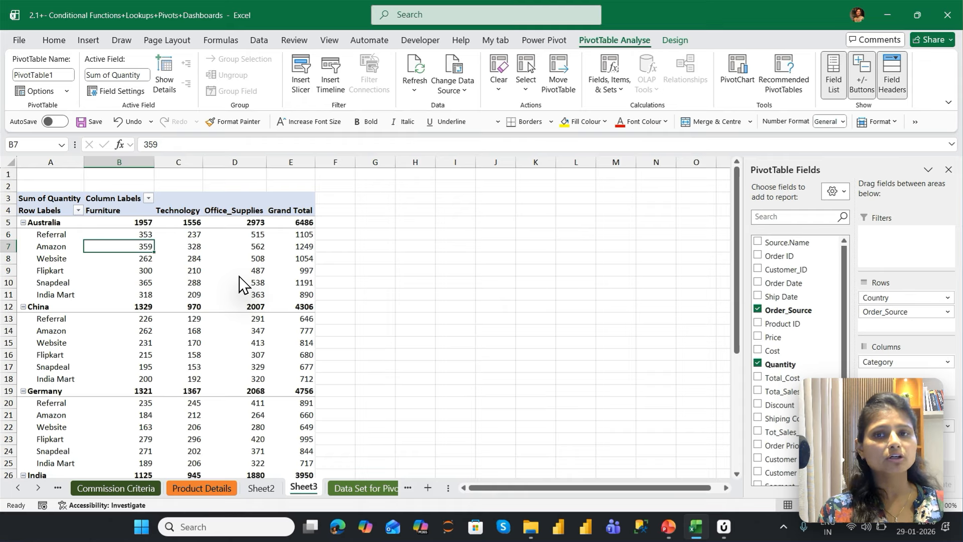
pyautogui.press('Down')
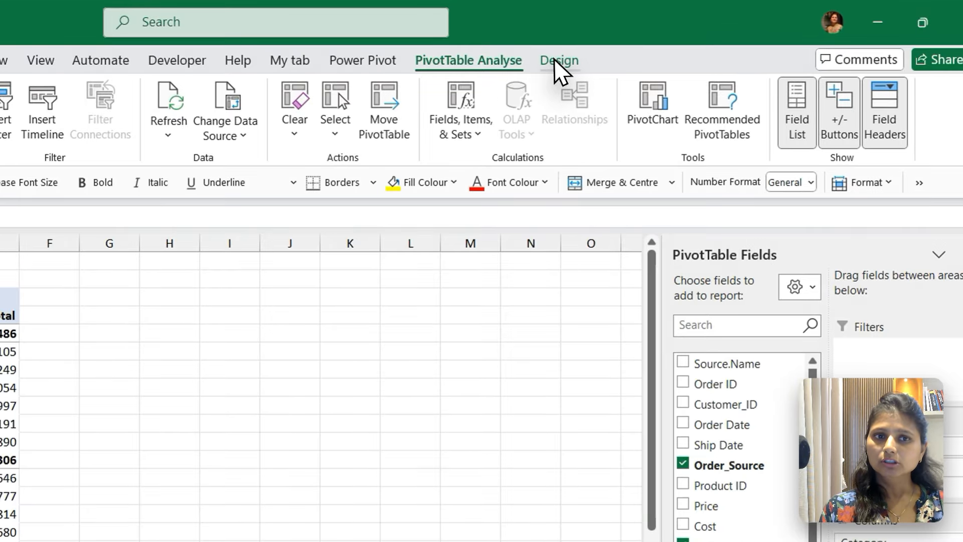
pyautogui.click(559, 61)
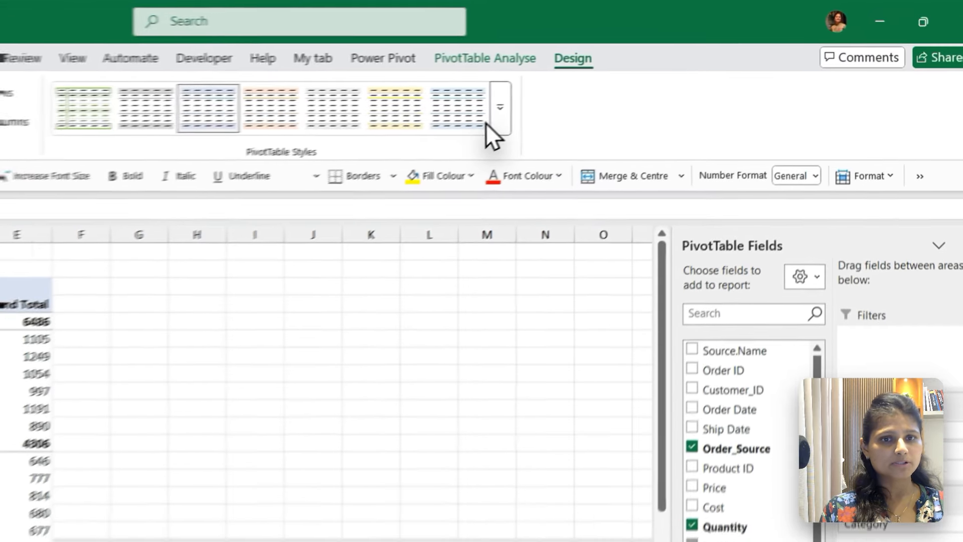
pyautogui.click(624, 75)
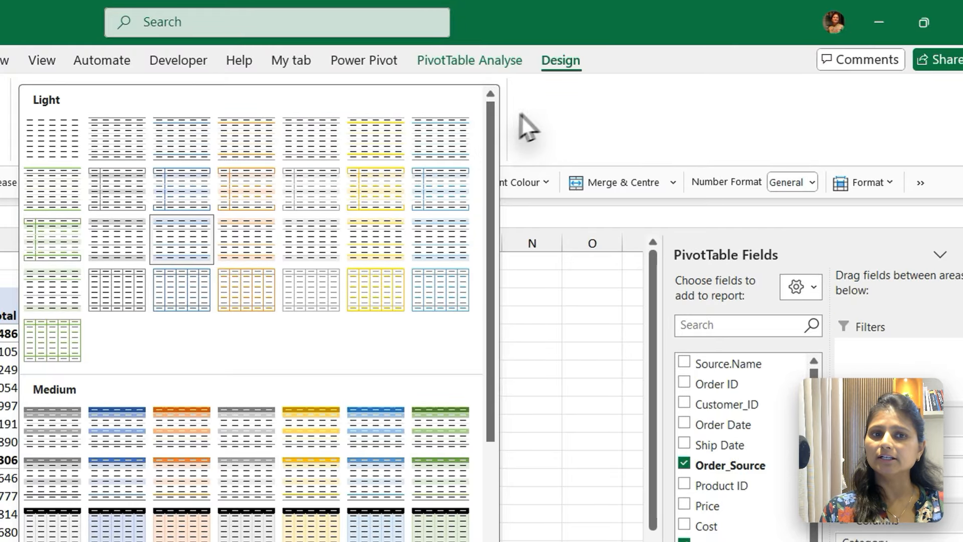
pyautogui.click(559, 103)
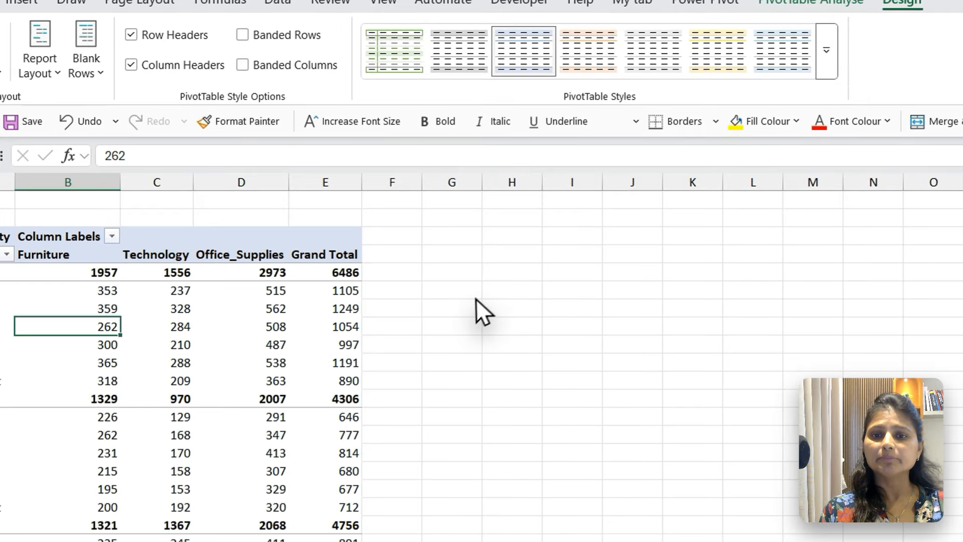
pyautogui.click(134, 353)
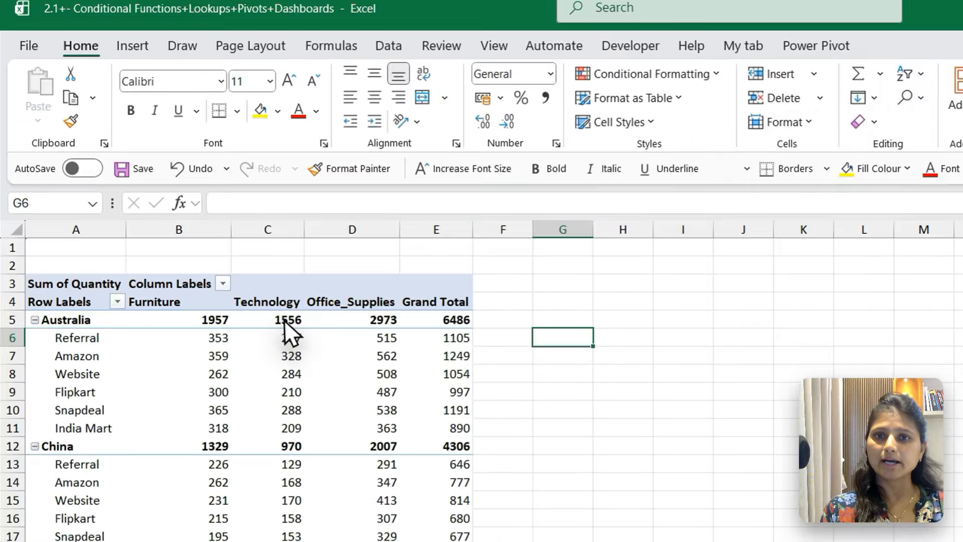
# Apply the Dark Blue, Pivot Style Dark 6 design to the quantity pivot table.
pyautogui.click(289, 319)
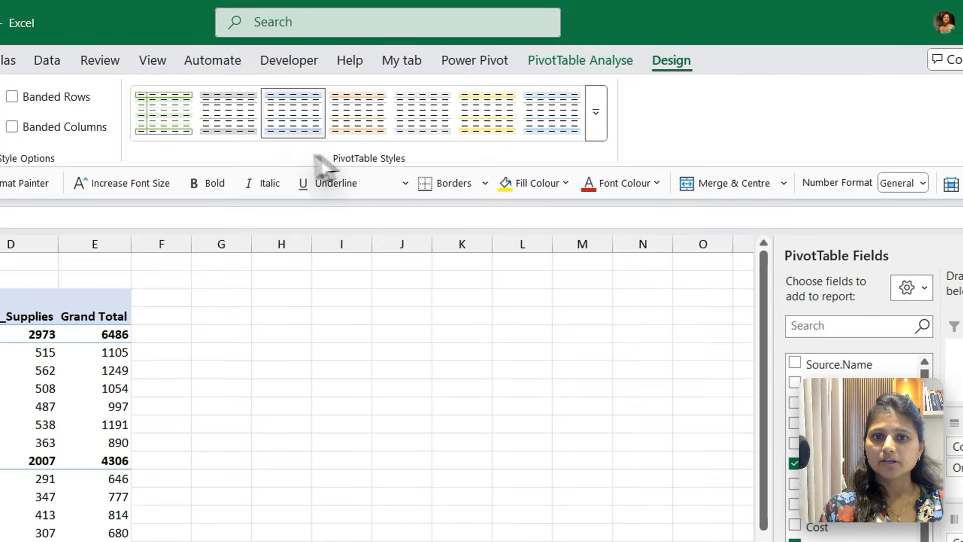
pyautogui.click(593, 112)
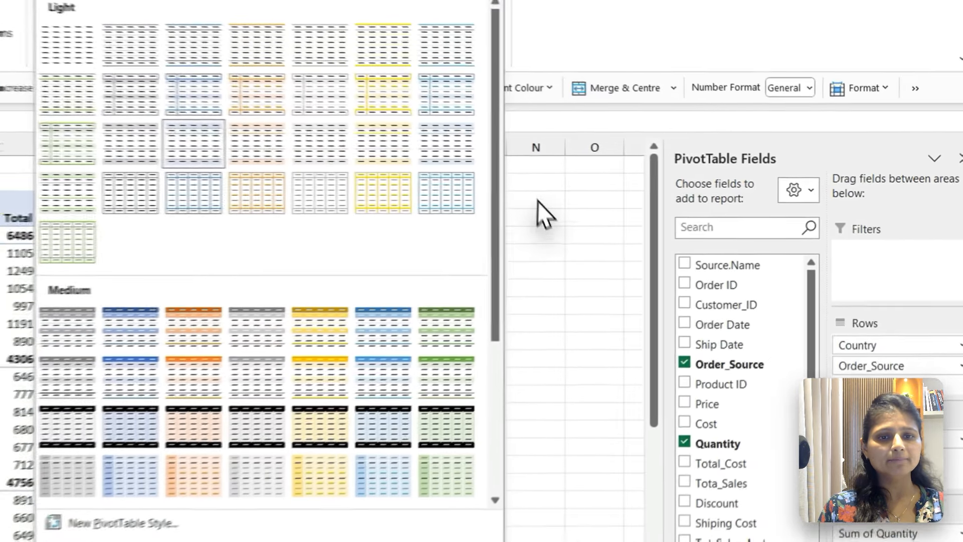
pyautogui.moveTo(492, 183); pyautogui.dragTo(496, 372)
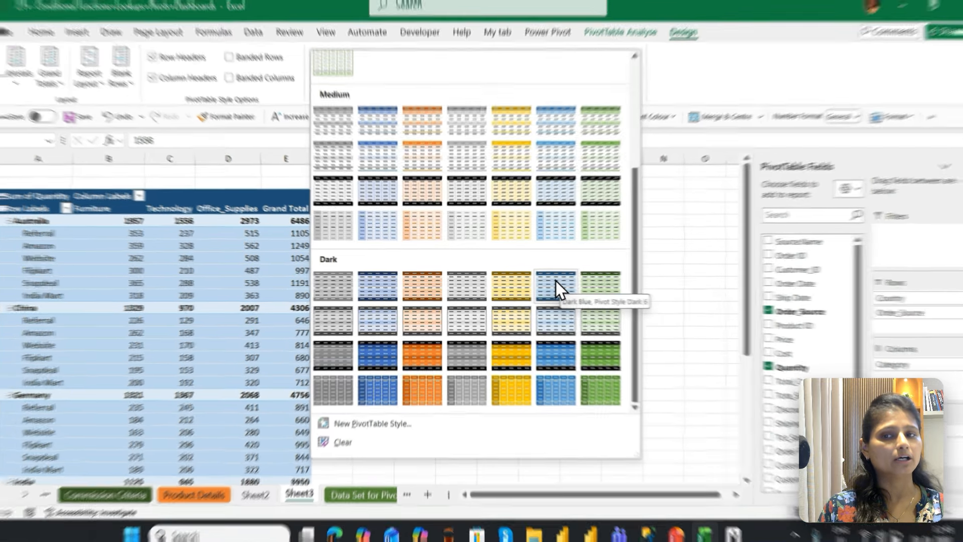
pyautogui.click(556, 283)
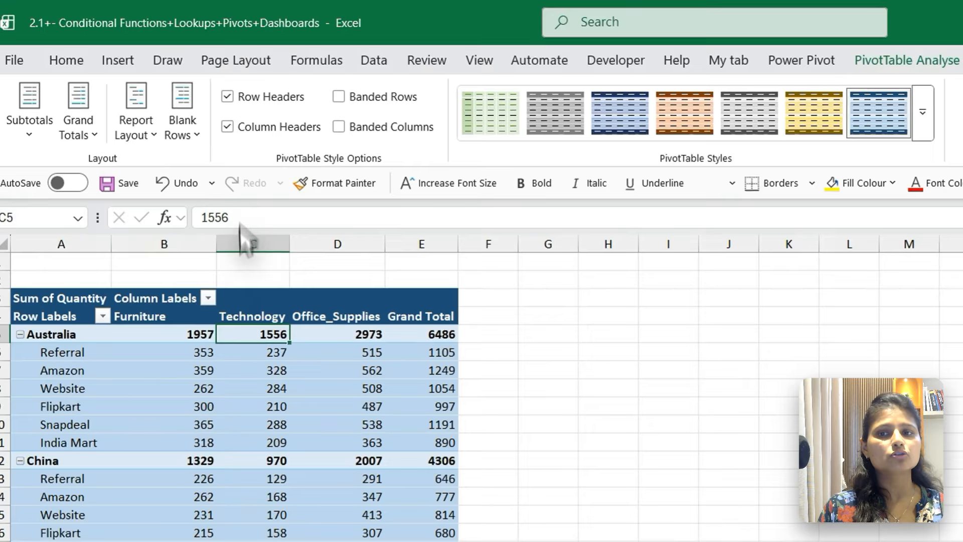
# Apply the blue style from the first row of the Medium group to the pivot table and leave its banded rows off.
pyautogui.click(372, 95)
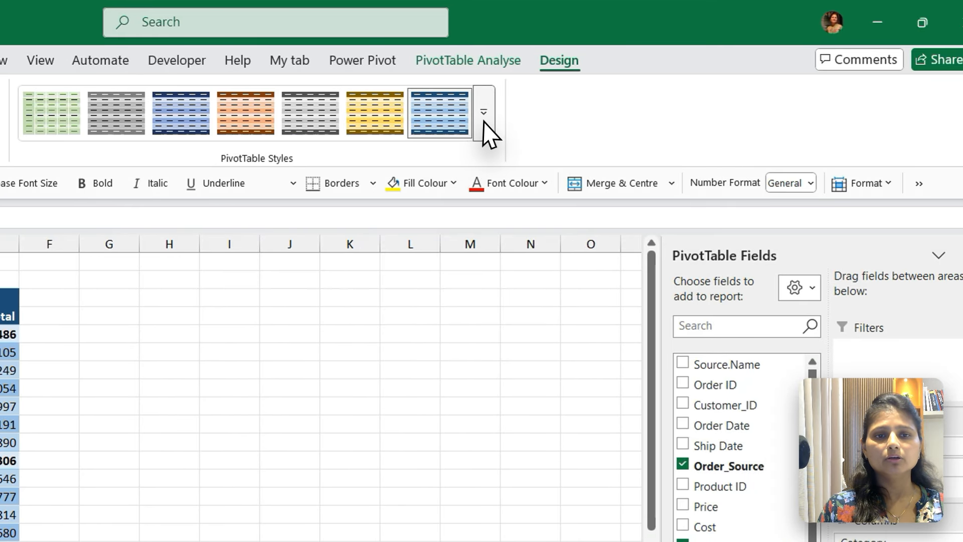
pyautogui.click(923, 111)
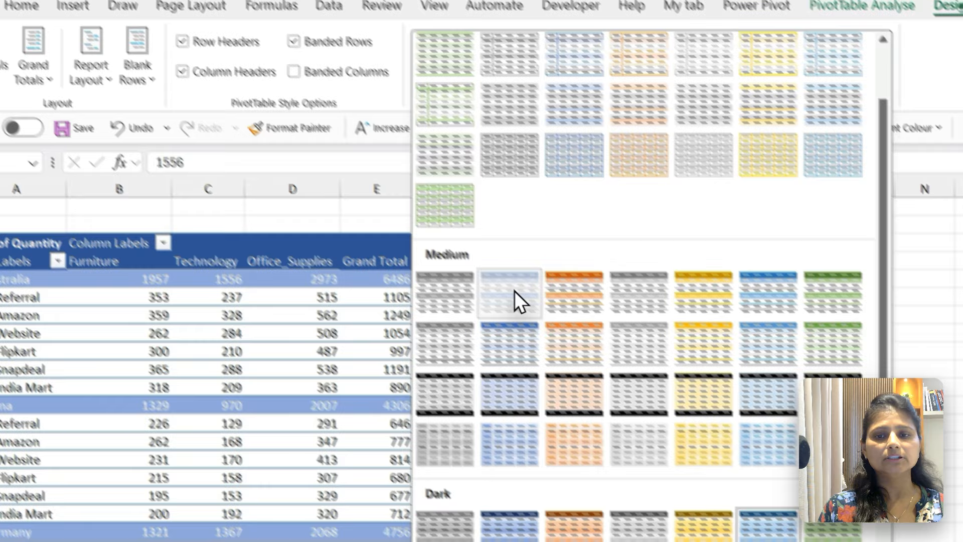
pyautogui.click(503, 295)
pyautogui.click(329, 36)
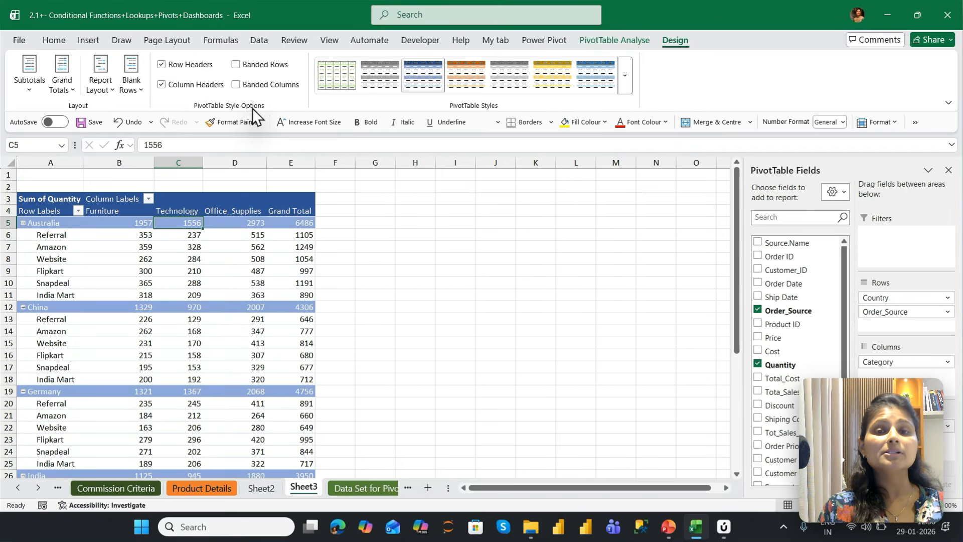
# Try the Row Headers option off and on again, and review the category subtotals for Australia, China and Germany.
pyautogui.click(178, 64)
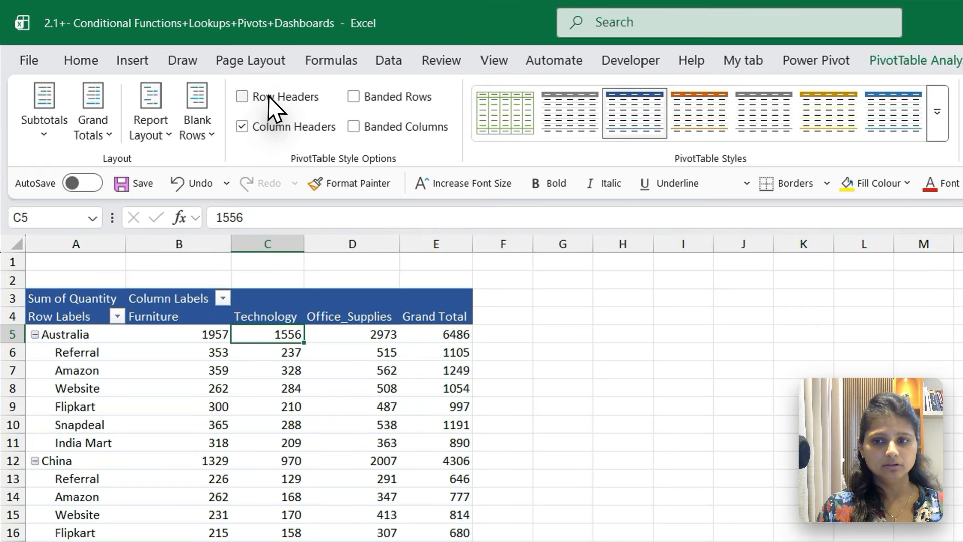
pyautogui.click(220, 82)
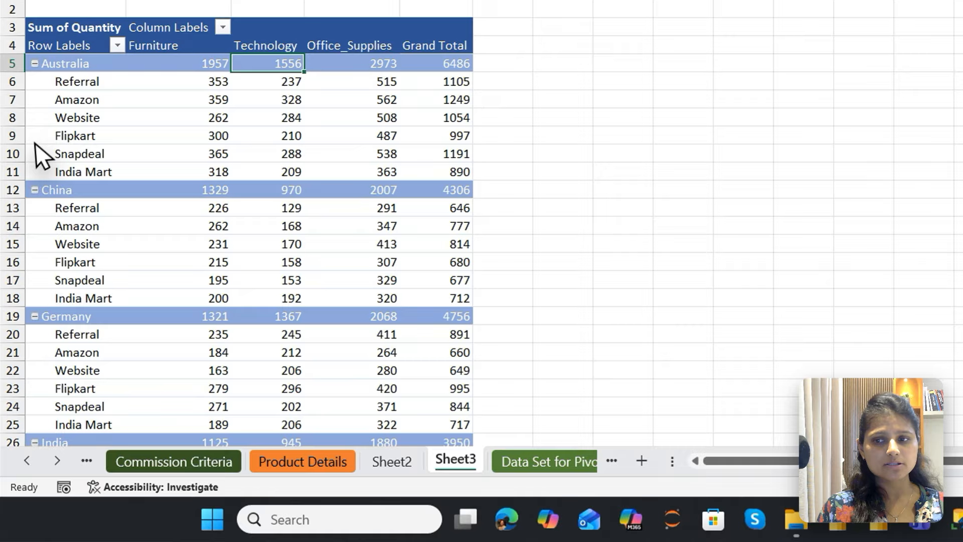
pyautogui.click(74, 71)
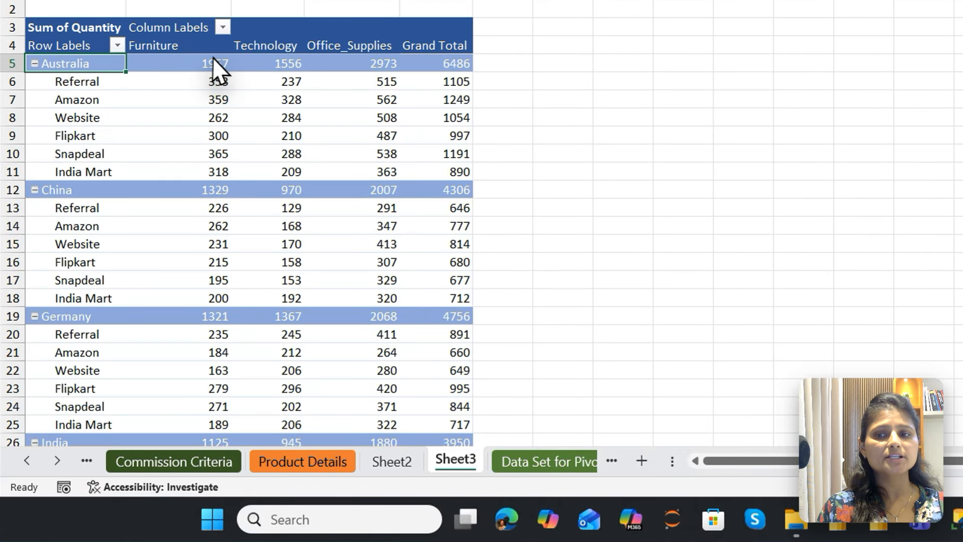
pyautogui.moveTo(213, 58); pyautogui.dragTo(389, 63)
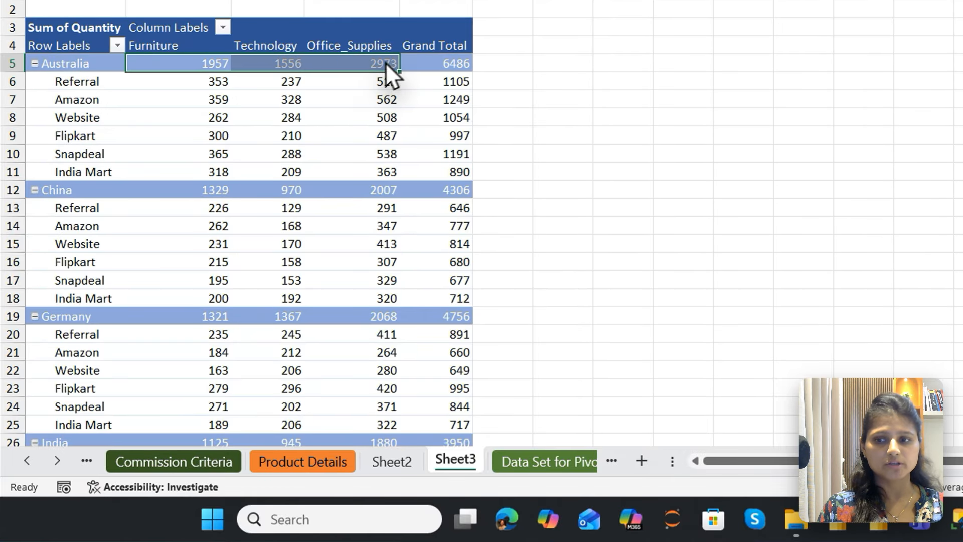
pyautogui.moveTo(200, 192); pyautogui.dragTo(374, 195)
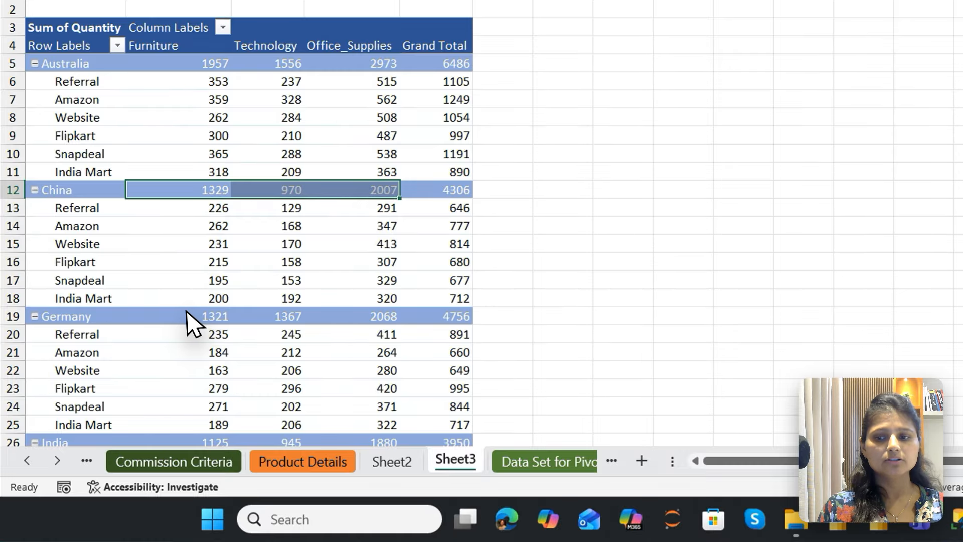
pyautogui.moveTo(187, 311); pyautogui.dragTo(336, 312)
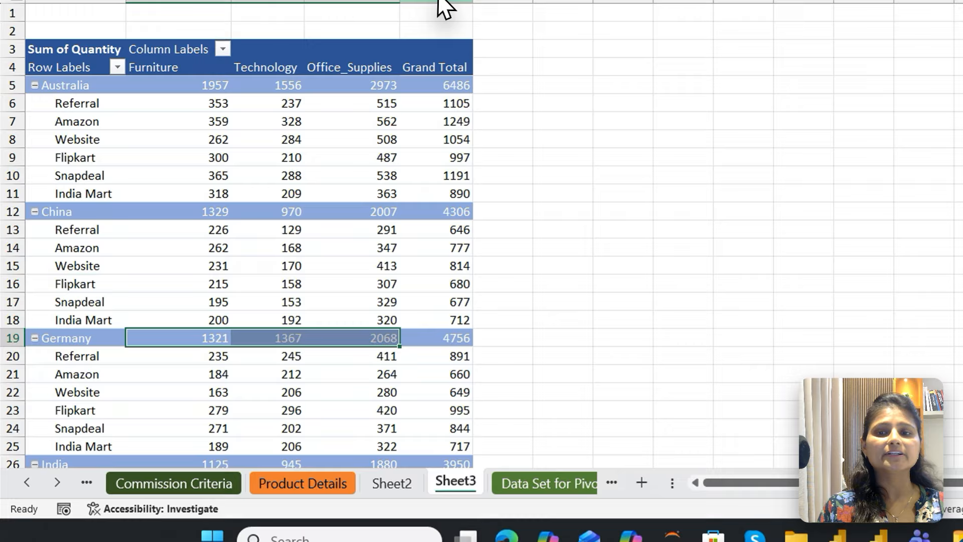
# Review the Grand Total column, Australia's totals per order source and the Grand Total row at the end of the pivot table.
pyautogui.click(439, 2)
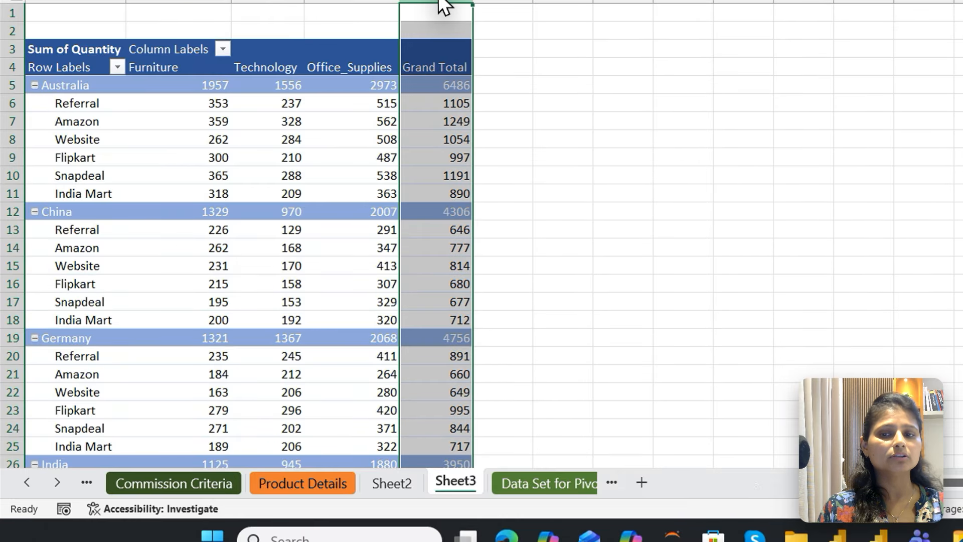
pyautogui.moveTo(451, 103); pyautogui.dragTo(454, 191)
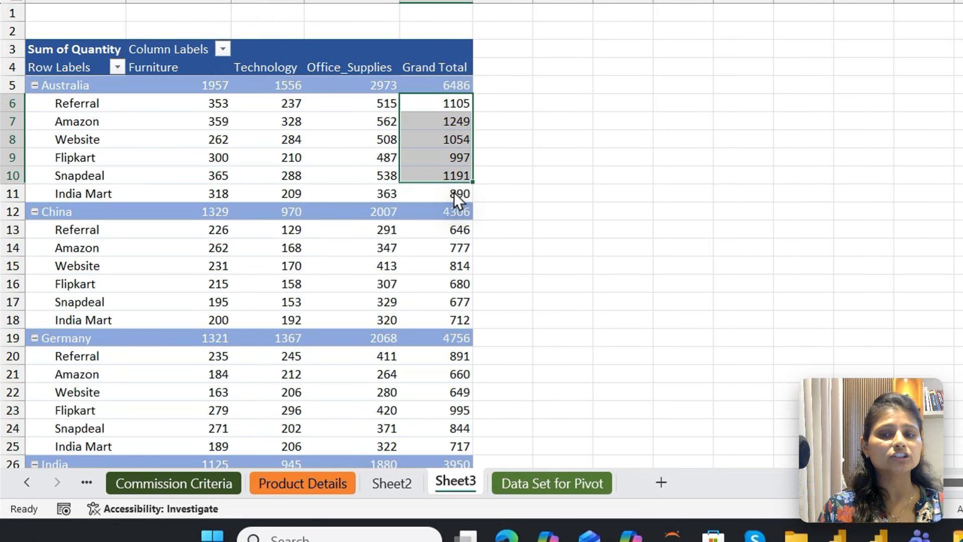
pyautogui.click(173, 335)
pyautogui.scroll(-4, 170, 336)
pyautogui.scroll(-2, 170, 336)
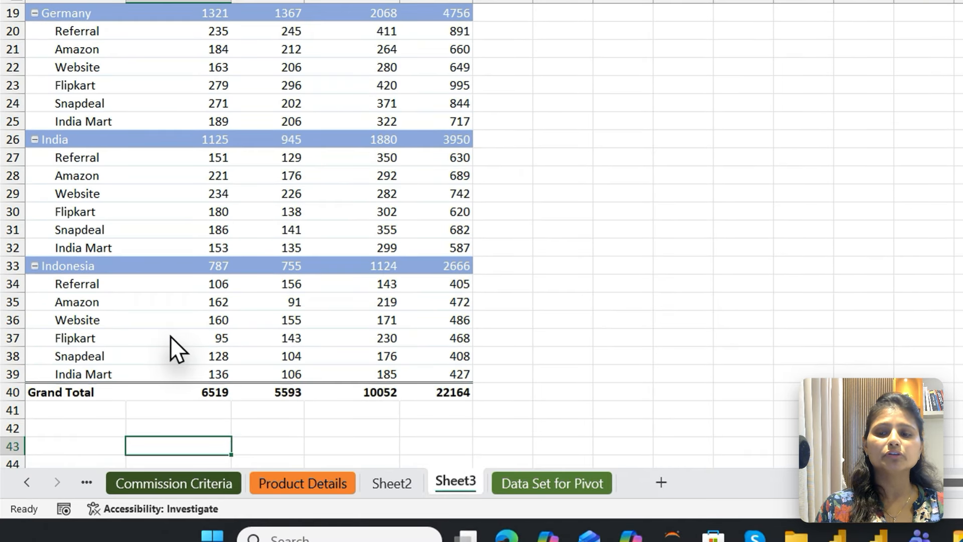
pyautogui.click(215, 393)
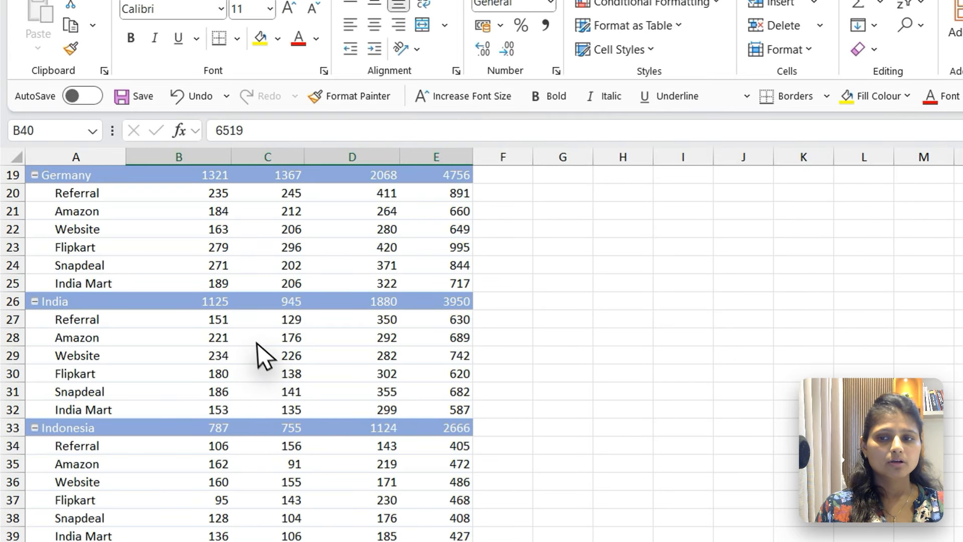
# Try the pivot table's Row Headers and Column Headers style options by turning both off and back on.
pyautogui.click(255, 185)
pyautogui.hotkey('ctrl', 'Up')
pyautogui.hotkey('ctrl', 'Up')
pyautogui.click(269, 266)
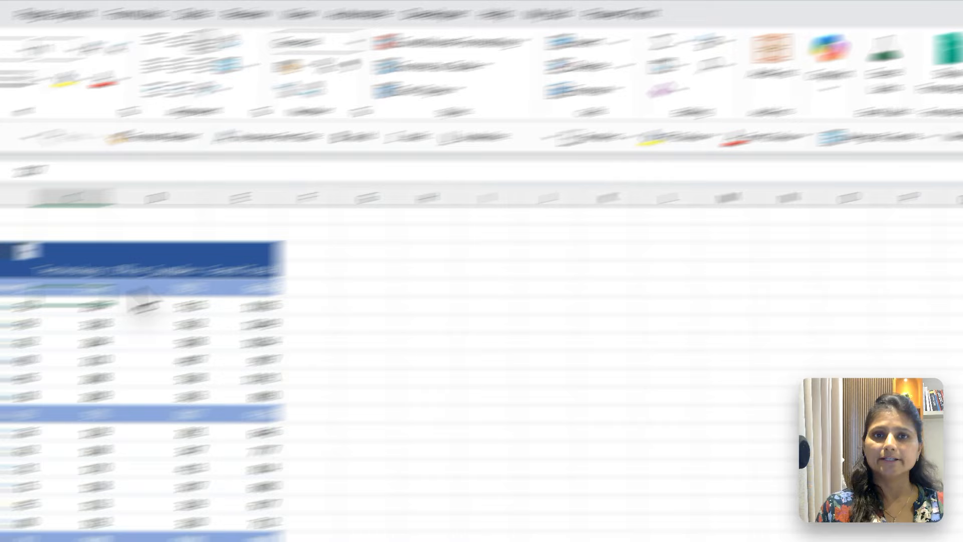
pyautogui.click(517, 62)
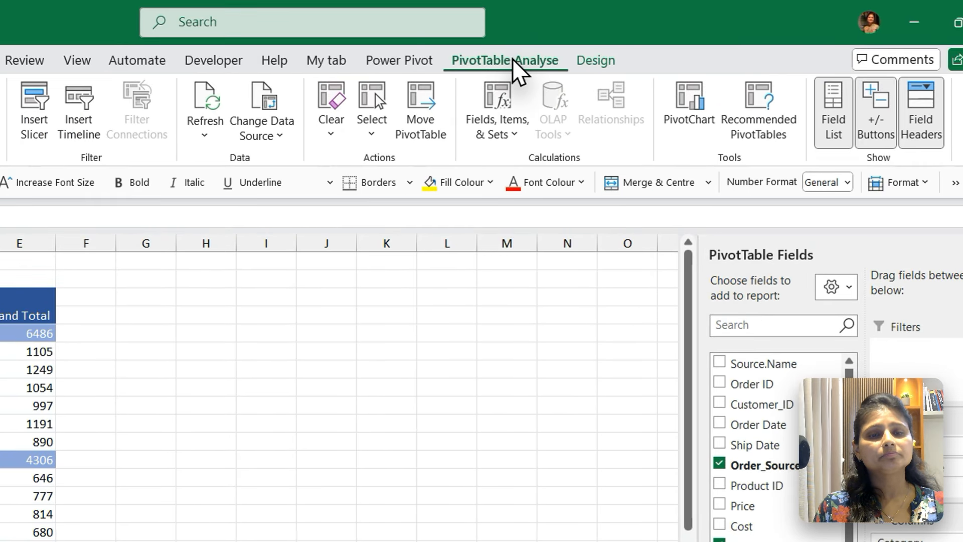
pyautogui.click(602, 60)
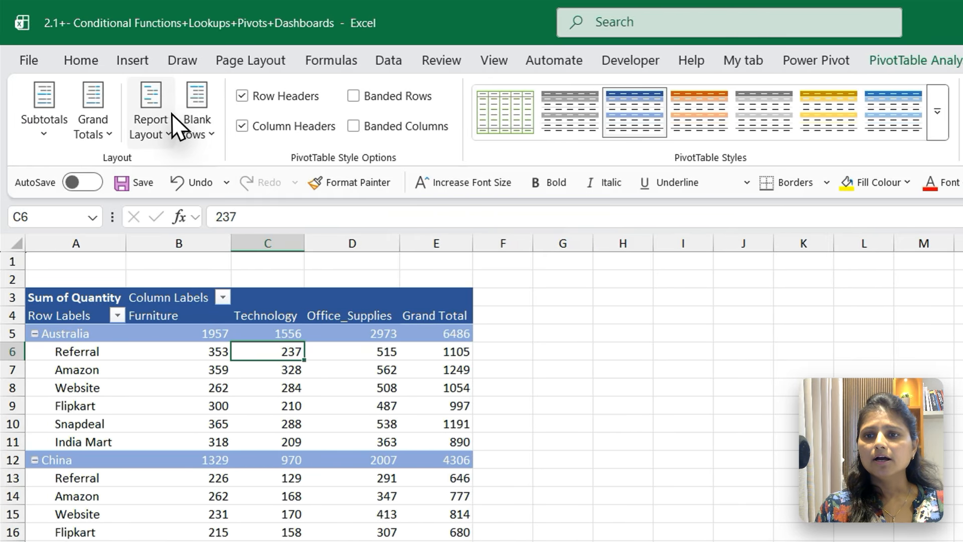
pyautogui.click(263, 94)
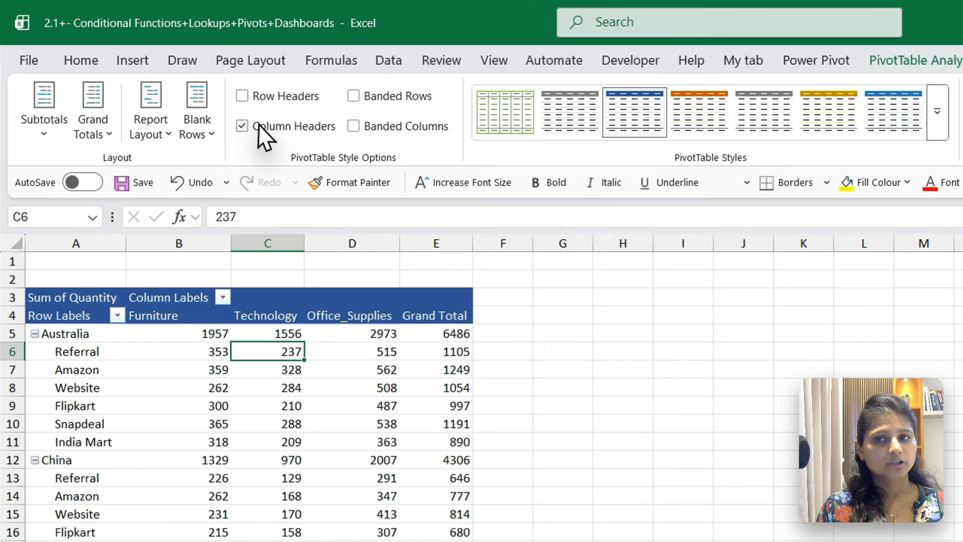
pyautogui.click(176, 85)
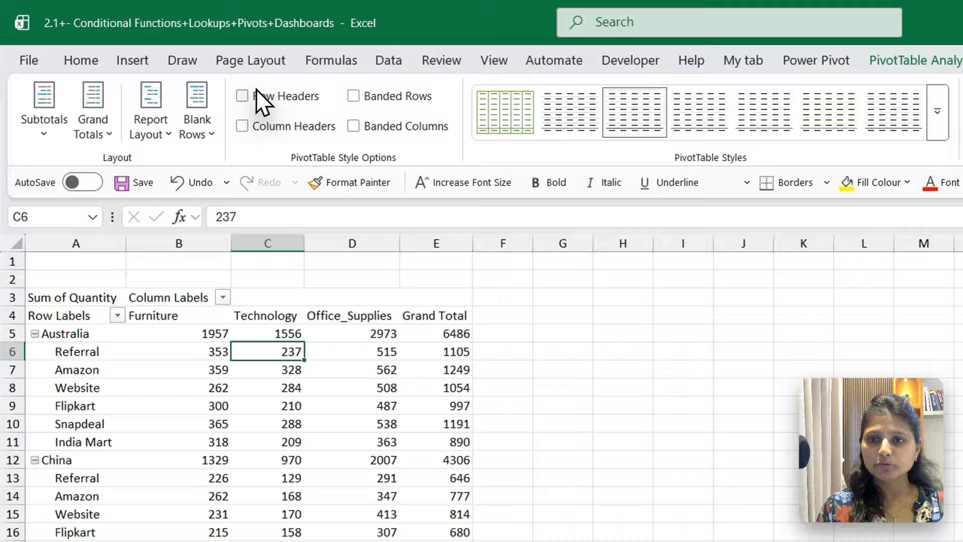
pyautogui.click(172, 64)
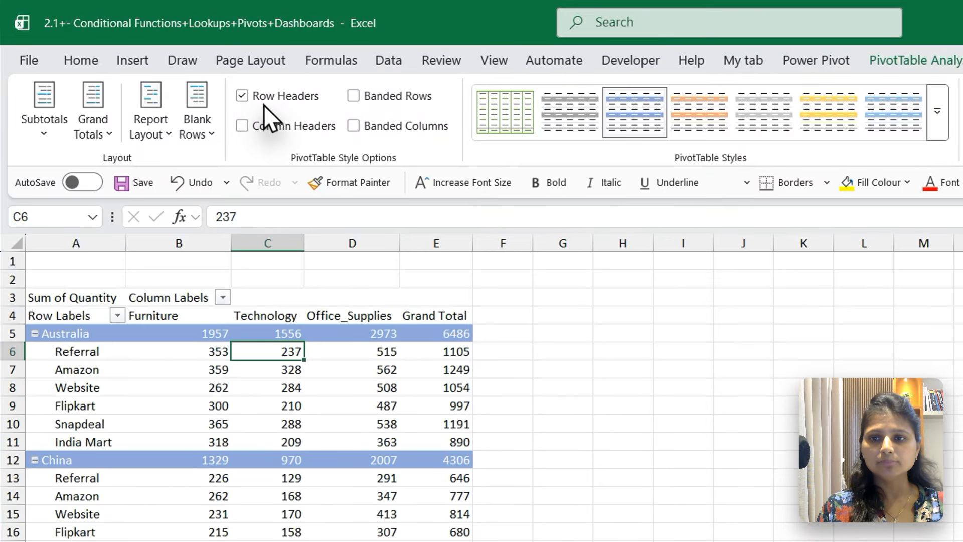
pyautogui.click(182, 82)
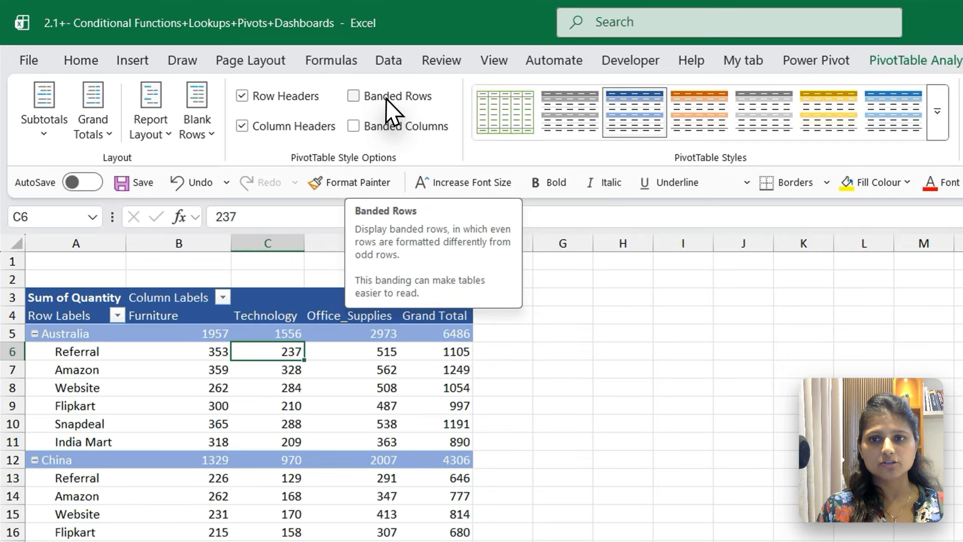
# Turn on Banded Rows and Banded Columns for the pivot table.
pyautogui.click(259, 64)
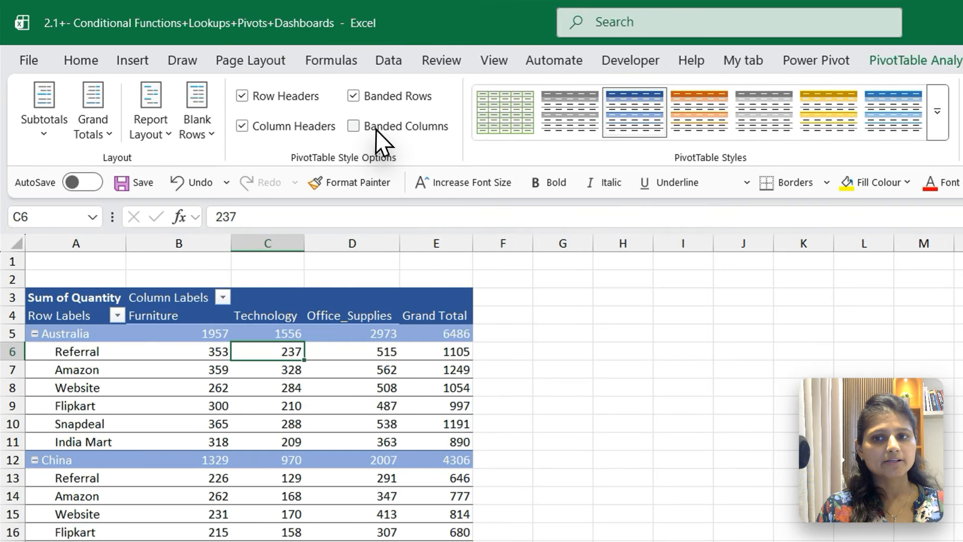
pyautogui.click(251, 85)
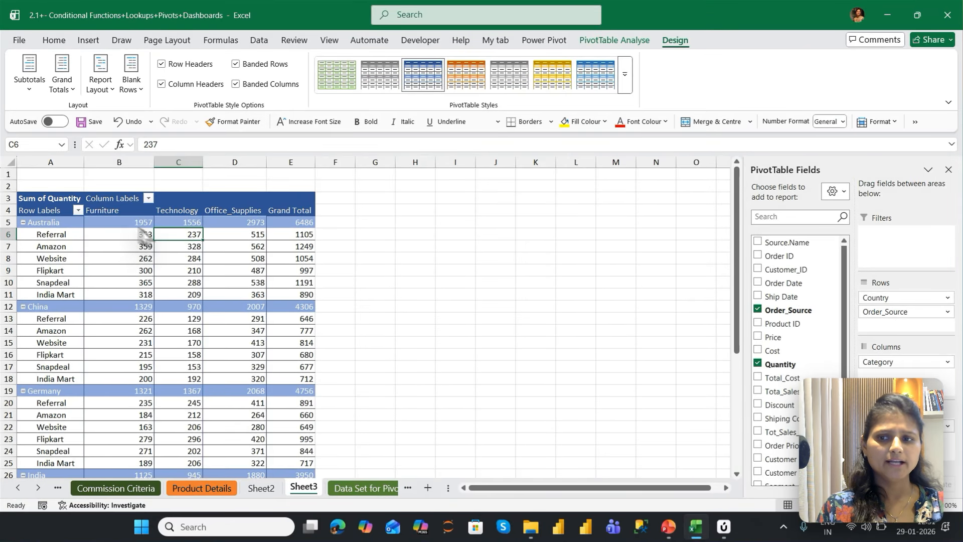
pyautogui.moveTo(186, 280)
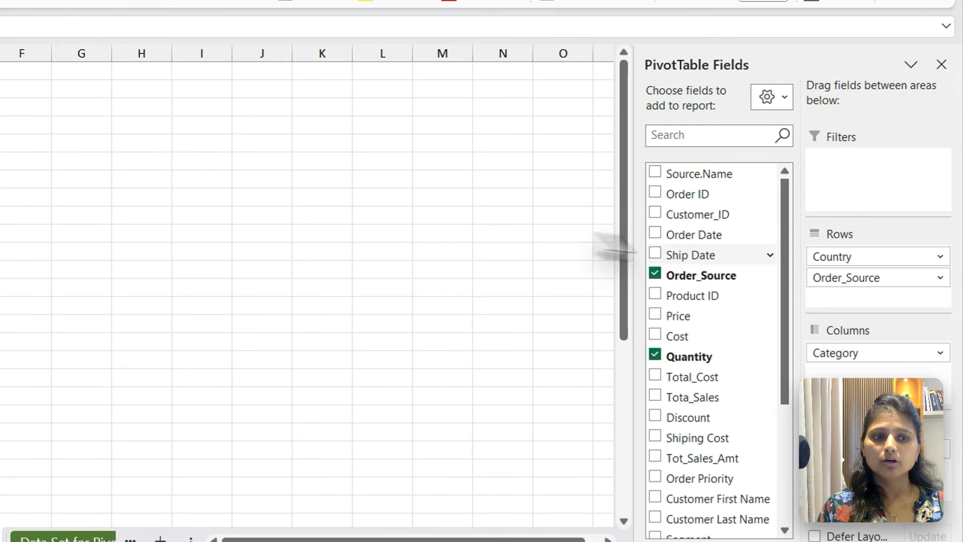
# Examine how the countries and their order sources are nested within column A of the pivot table.
pyautogui.click(824, 307)
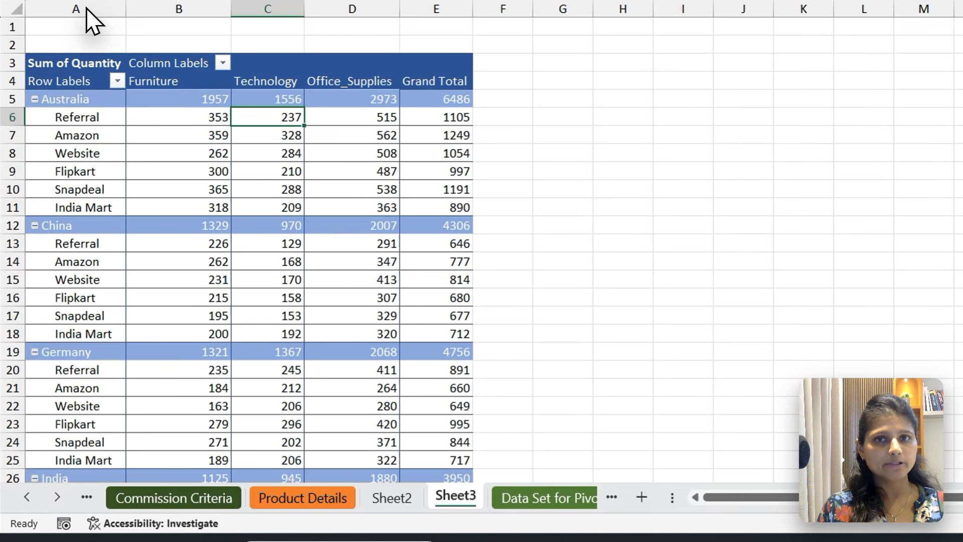
pyautogui.click(87, 9)
pyautogui.click(79, 101)
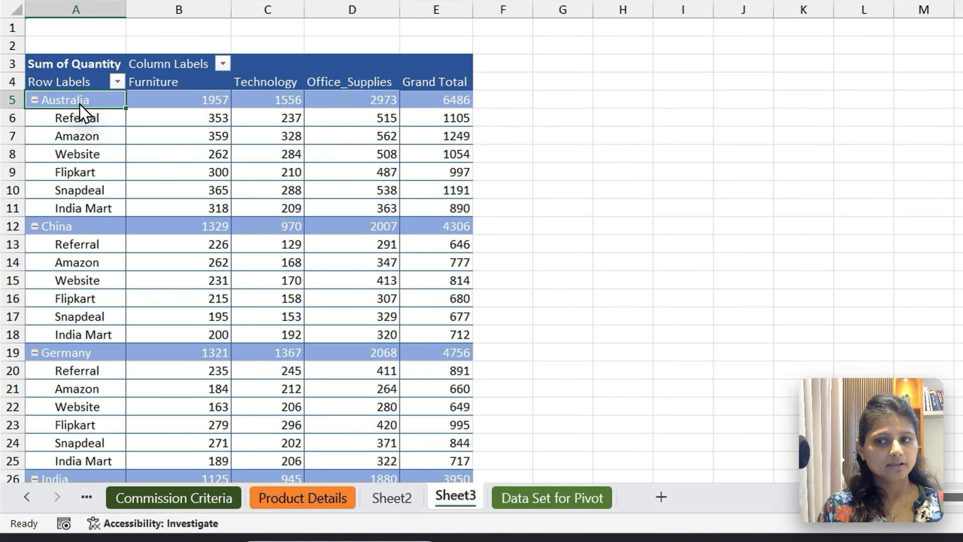
pyautogui.moveTo(83, 121); pyautogui.dragTo(81, 197)
pyautogui.click(83, 227)
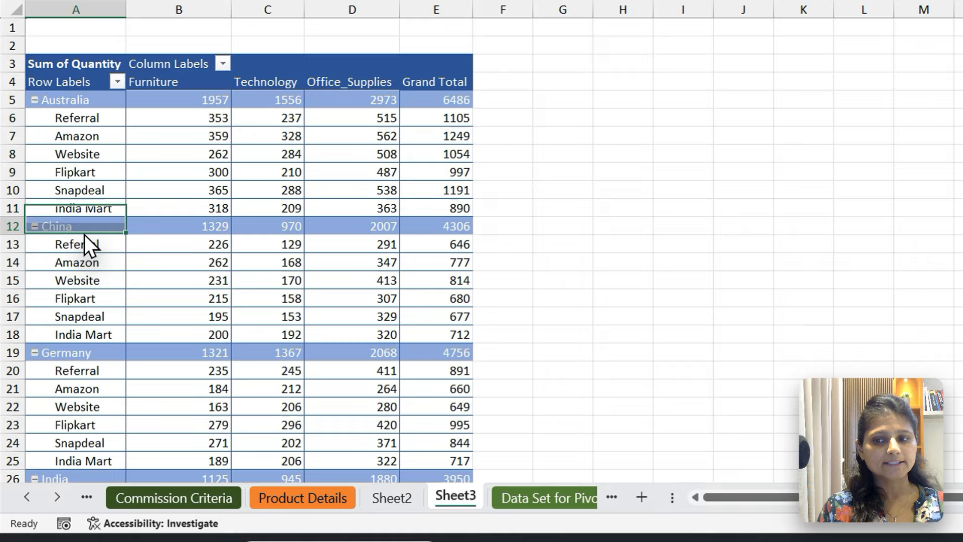
pyautogui.moveTo(84, 241); pyautogui.dragTo(88, 324)
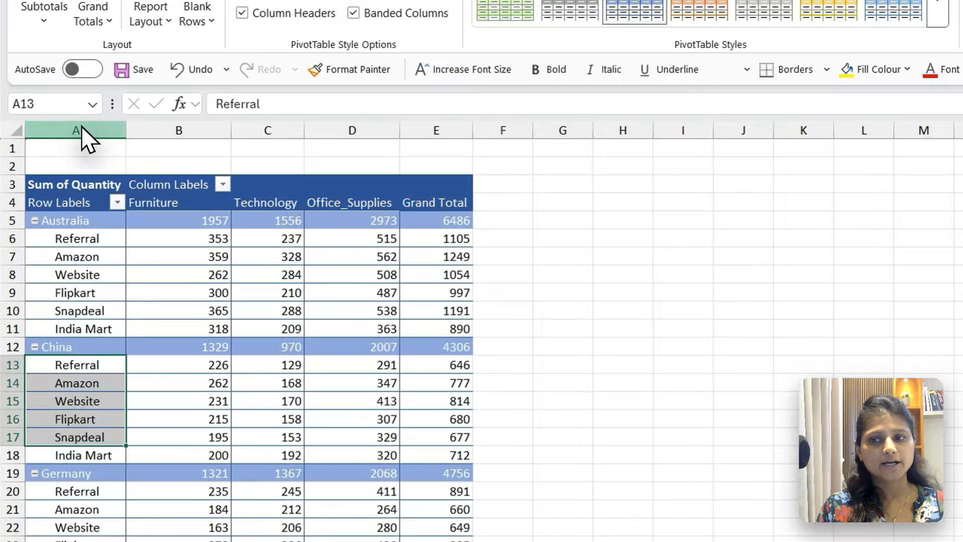
# Try hiding all subtotals in the quantity pivot table.
pyautogui.click(54, 159)
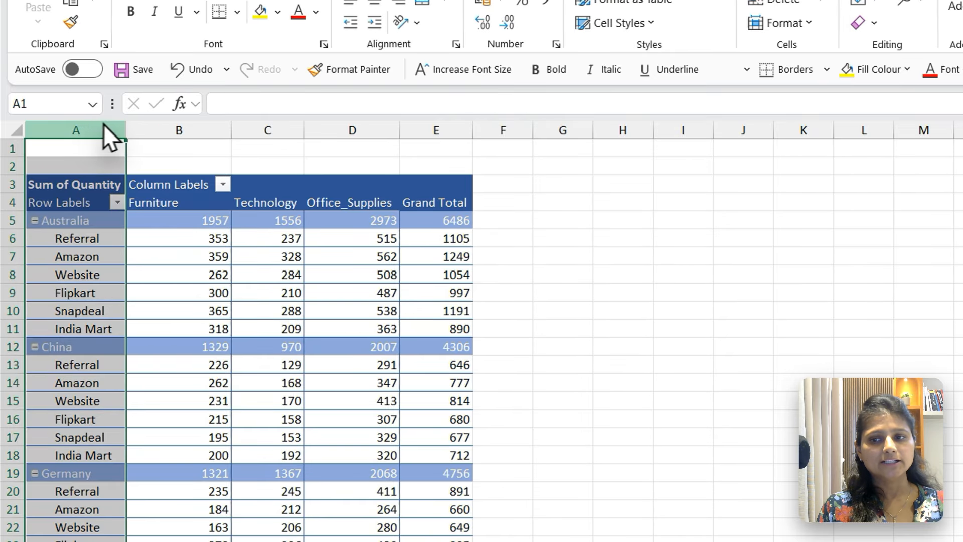
pyautogui.click(161, 130)
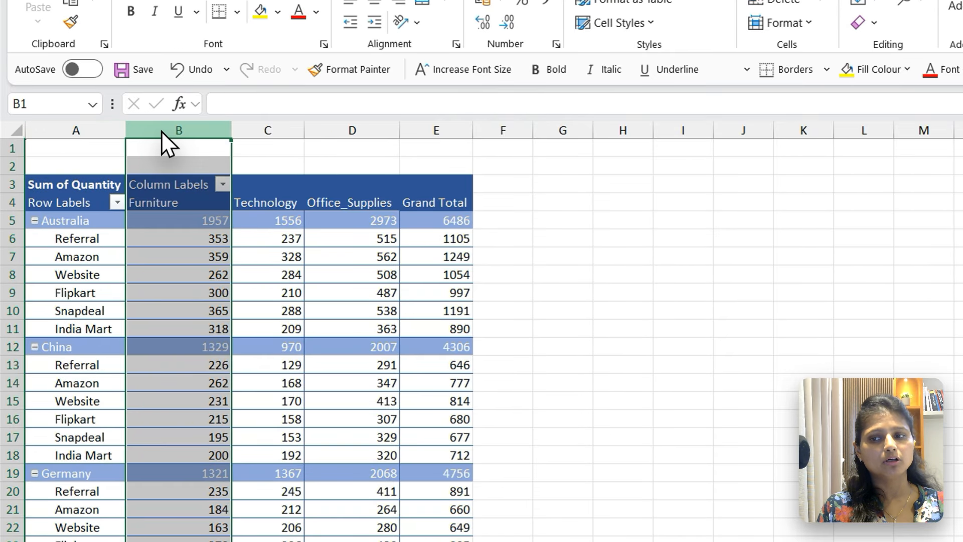
pyautogui.click(84, 274)
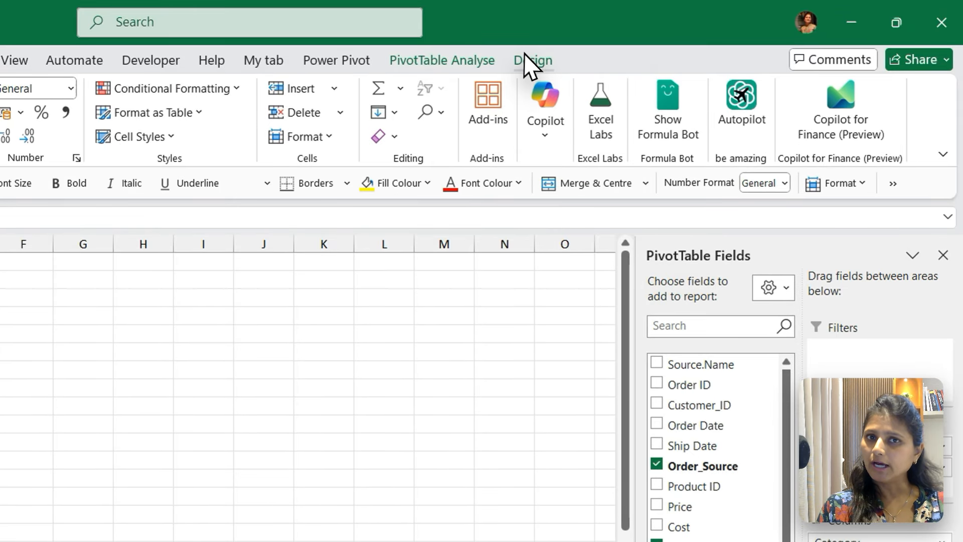
pyautogui.click(532, 61)
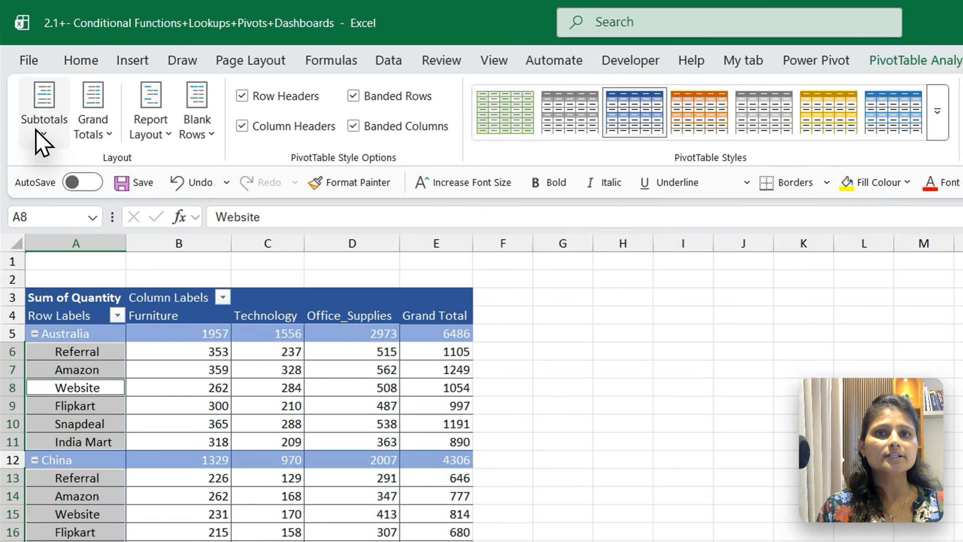
pyautogui.click(42, 133)
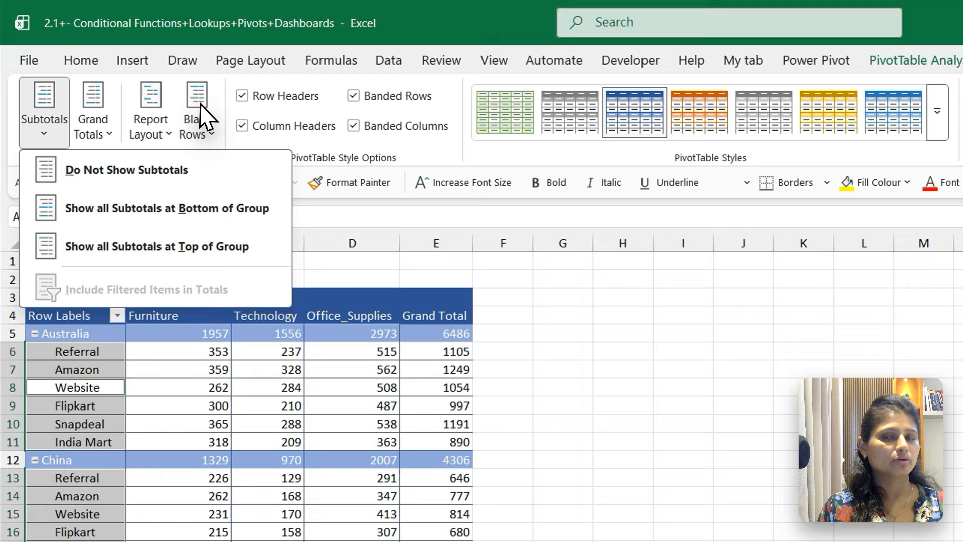
pyautogui.click(46, 133)
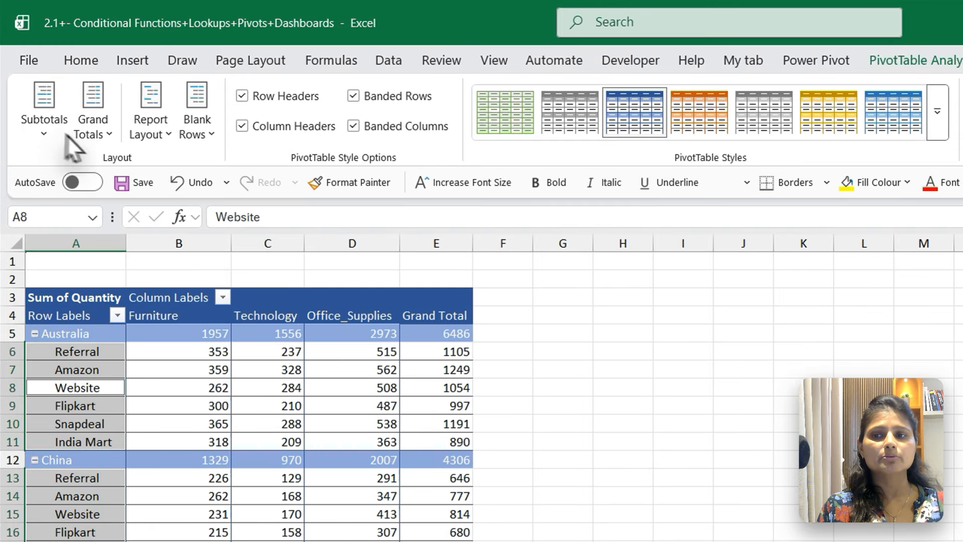
pyautogui.click(38, 122)
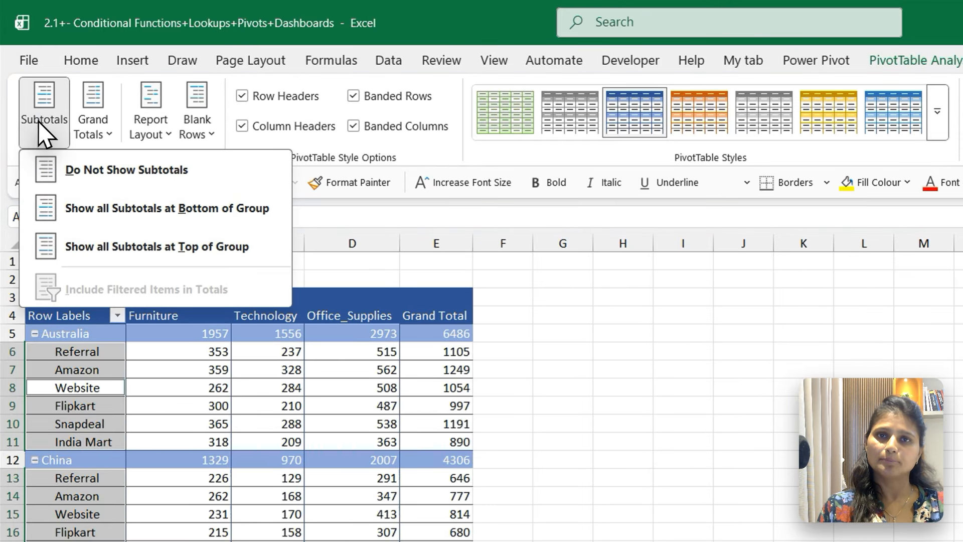
pyautogui.click(126, 170)
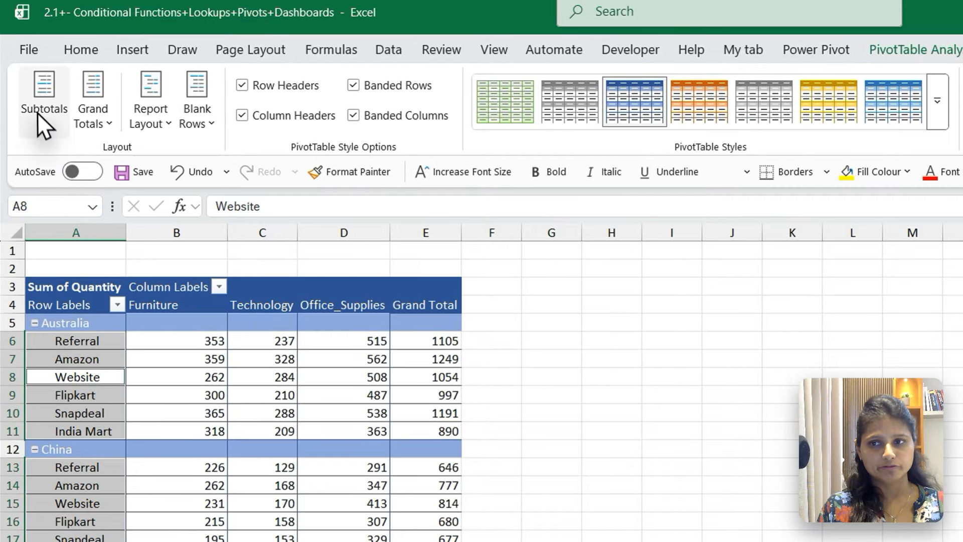
# Show all subtotals at the bottom of each group and review the Australia and China total rows.
pyautogui.click(38, 112)
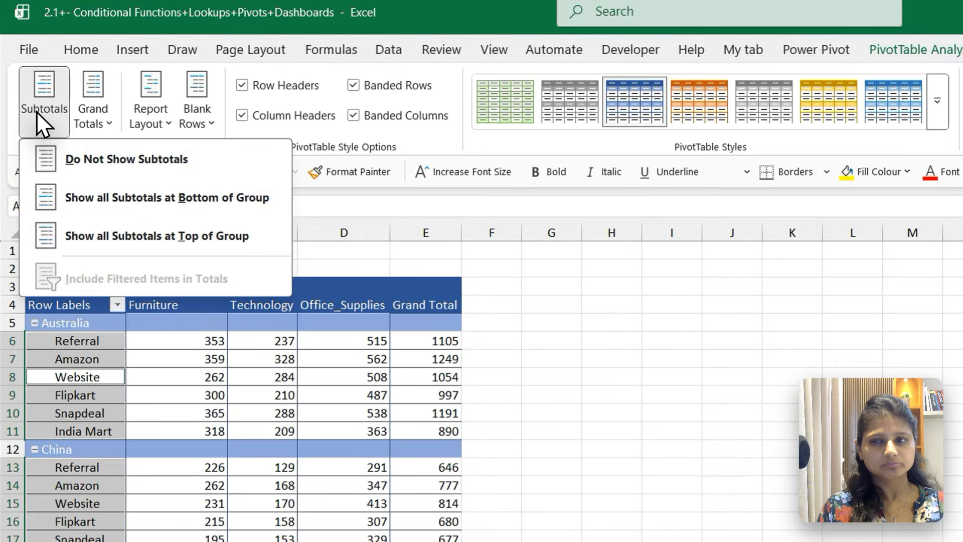
pyautogui.click(205, 198)
pyautogui.click(242, 397)
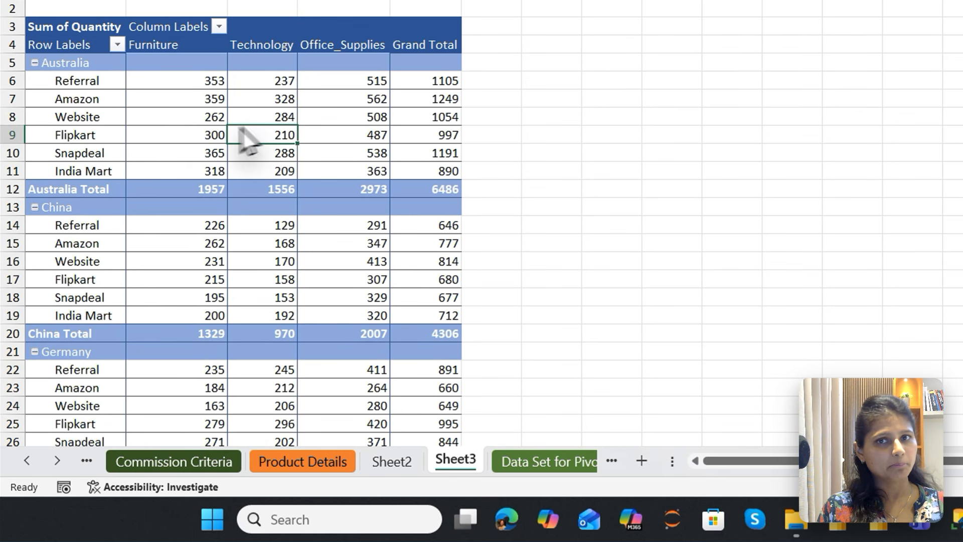
pyautogui.click(9, 62)
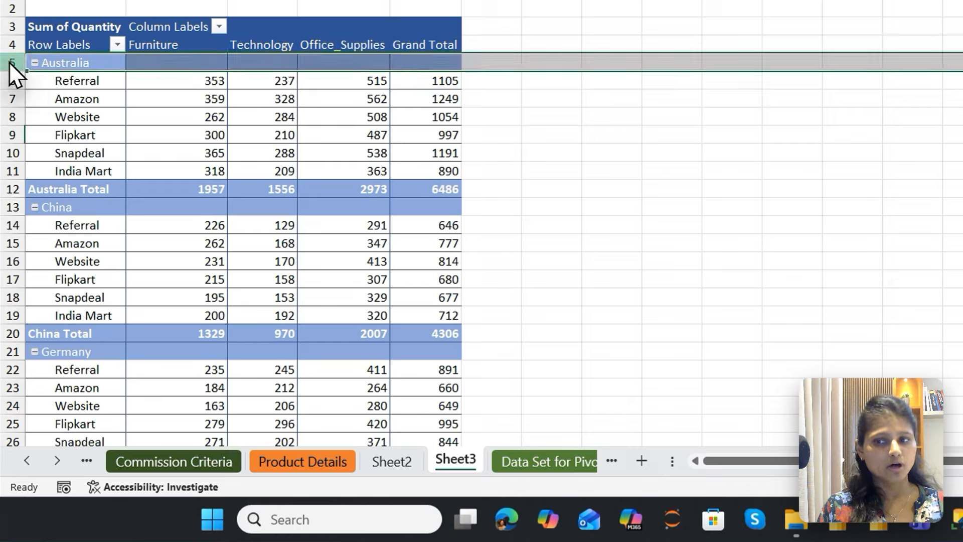
pyautogui.click(10, 188)
pyautogui.click(207, 190)
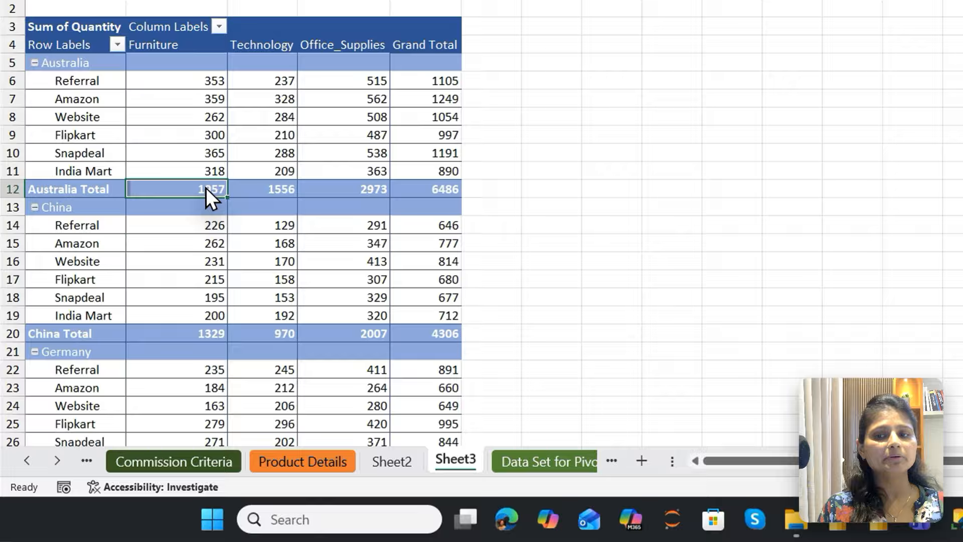
pyautogui.moveTo(205, 191); pyautogui.dragTo(378, 191)
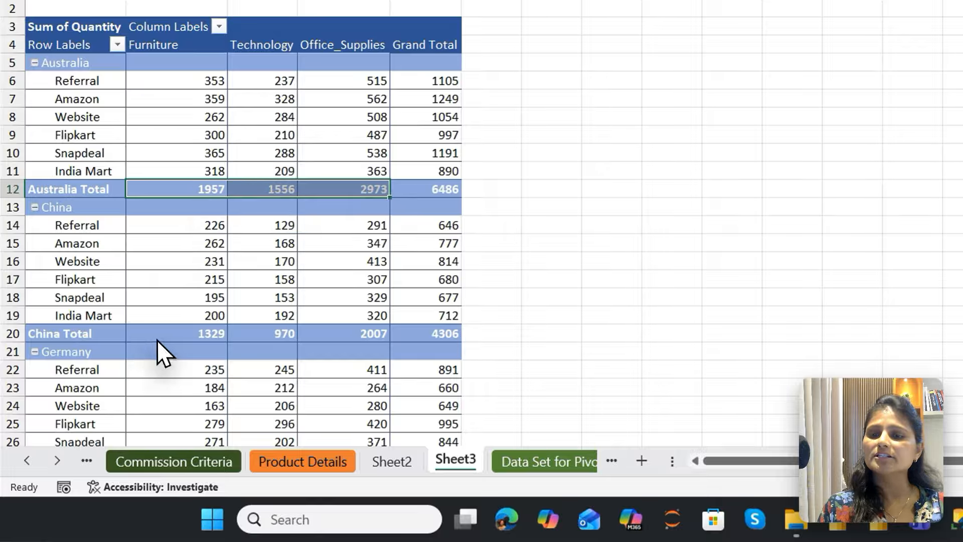
pyautogui.moveTo(157, 341); pyautogui.dragTo(391, 334)
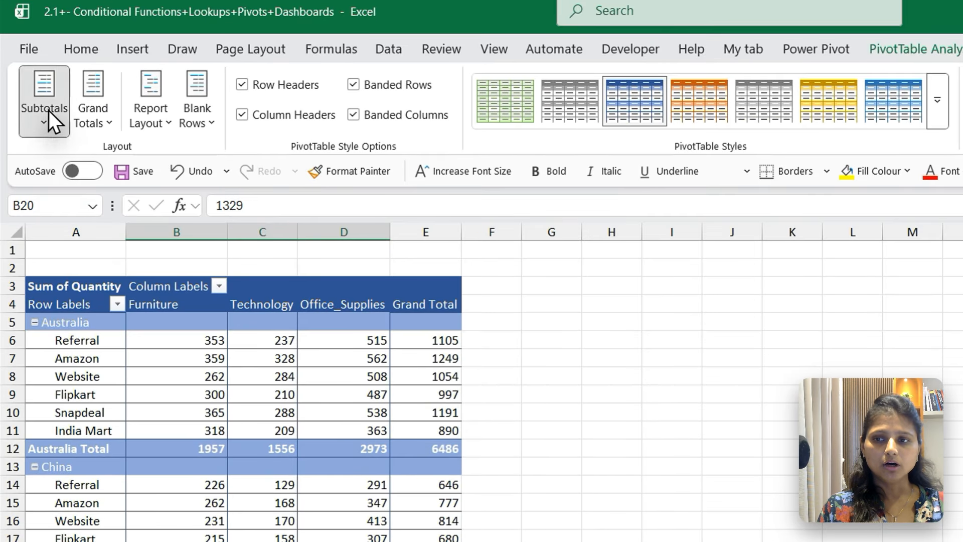
# Show all subtotals at the top of each group.
pyautogui.click(49, 111)
pyautogui.click(107, 236)
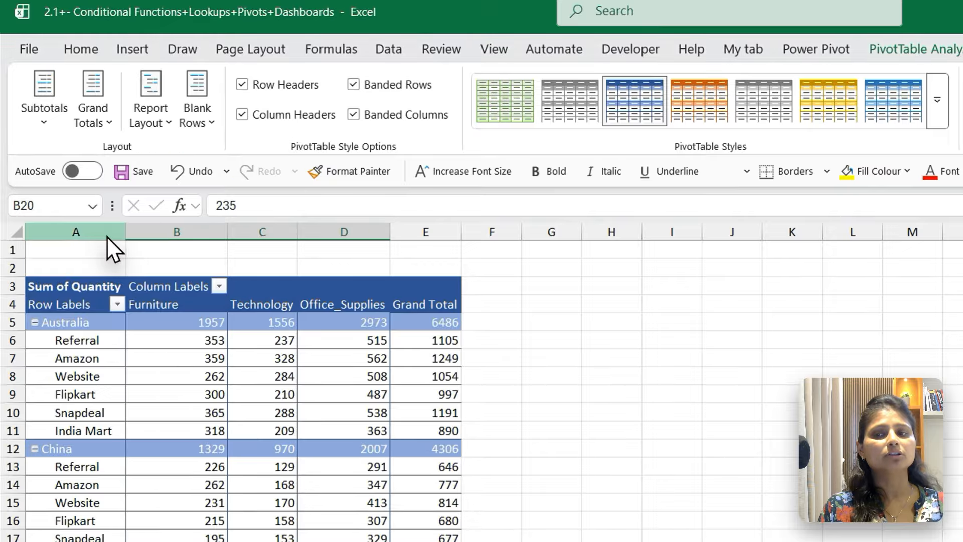
pyautogui.click(197, 391)
# Turn off grand totals for rows and columns and check the end of the pivot table.
pyautogui.click(86, 96)
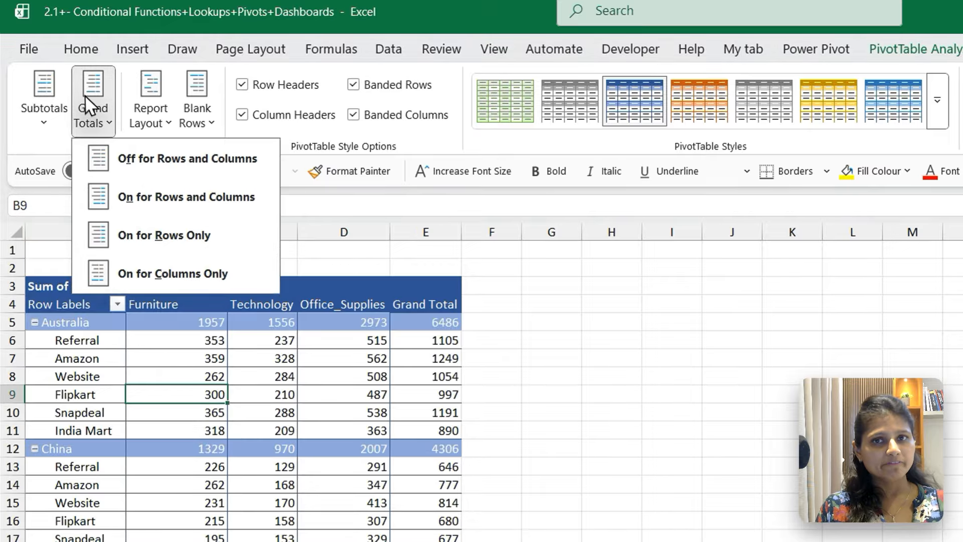
pyautogui.click(207, 160)
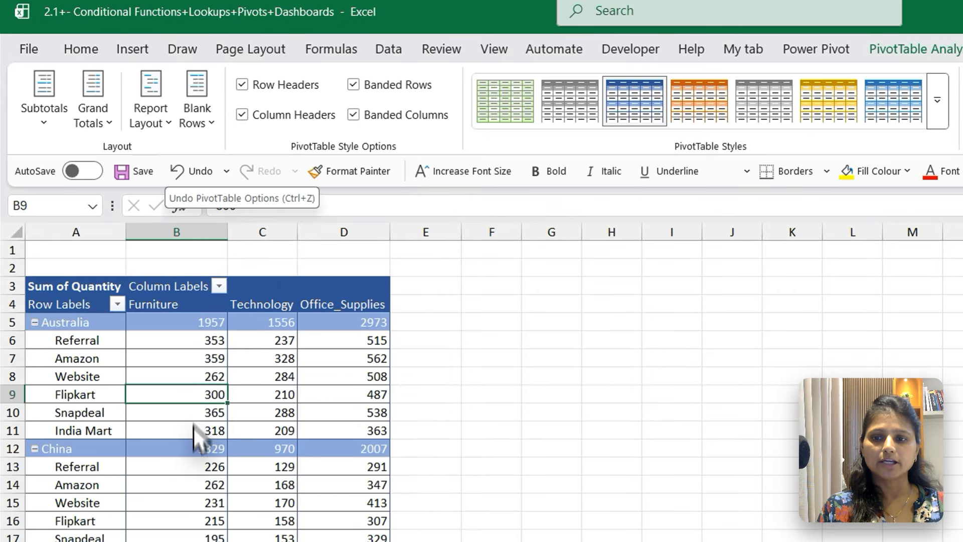
pyautogui.click(194, 448)
pyautogui.hotkey('ctrl', 'Down')
pyautogui.press('Down')
pyautogui.hotkey('ctrl', 'Up')
pyautogui.hotkey('ctrl', 'Up')
pyautogui.hotkey('ctrl', 'Up')
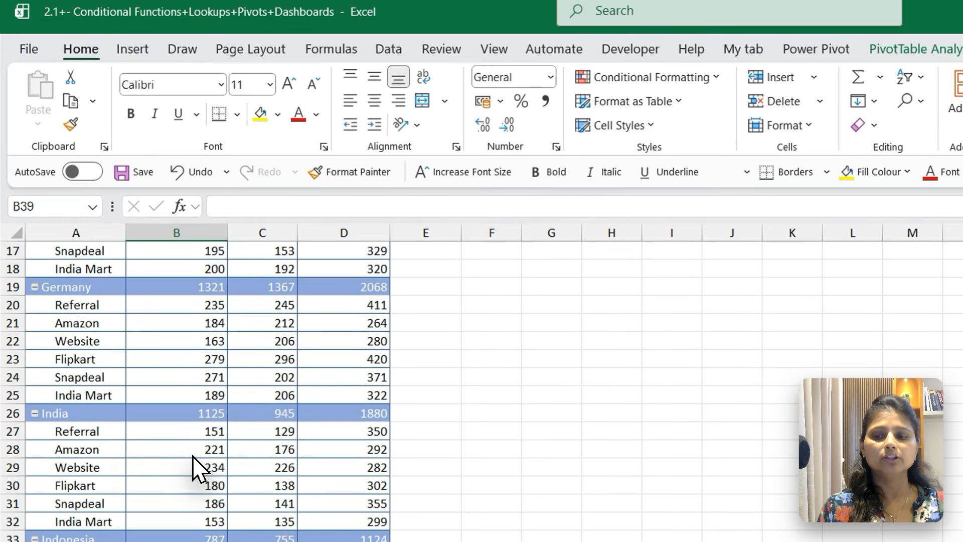
pyautogui.click(176, 397)
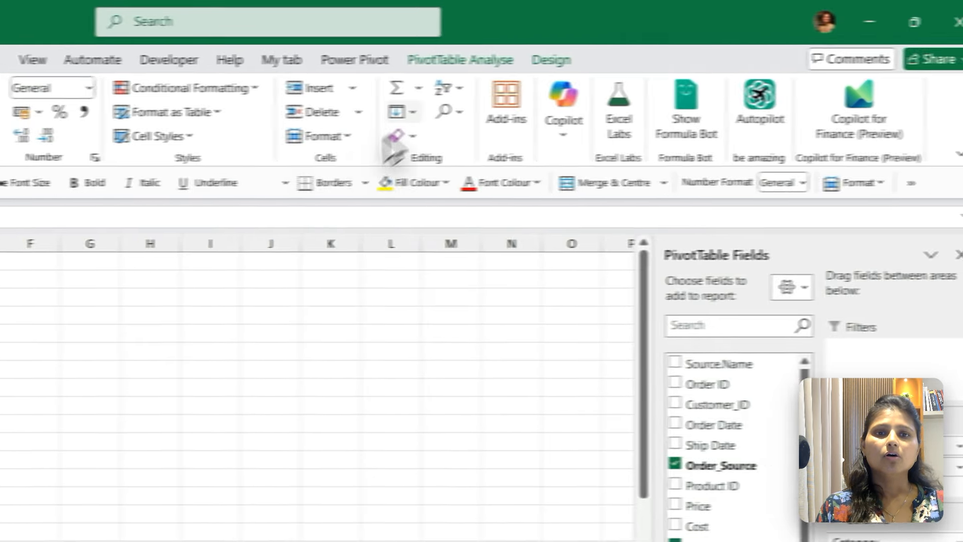
# Try turning on the pivot table's grand totals for rows only.
pyautogui.click(545, 62)
pyautogui.click(50, 107)
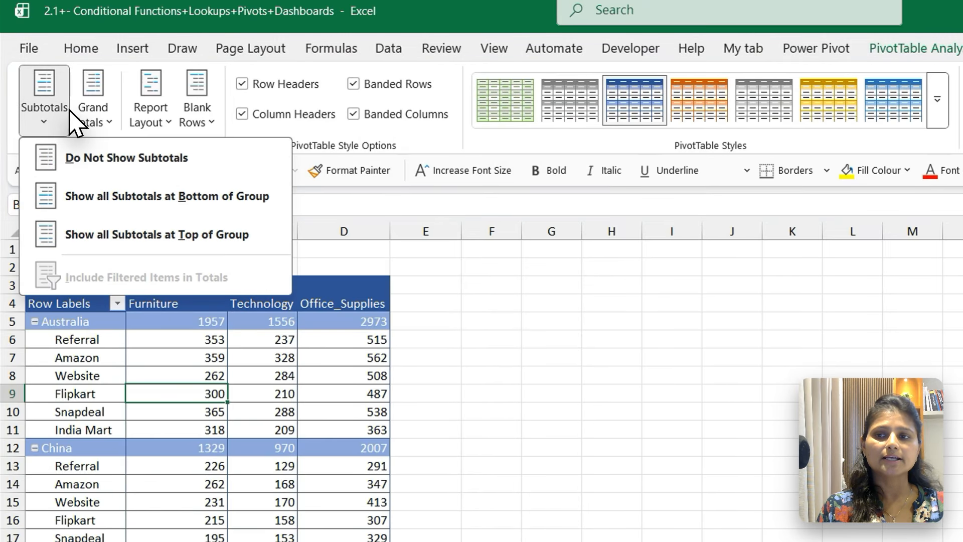
pyautogui.click(88, 115)
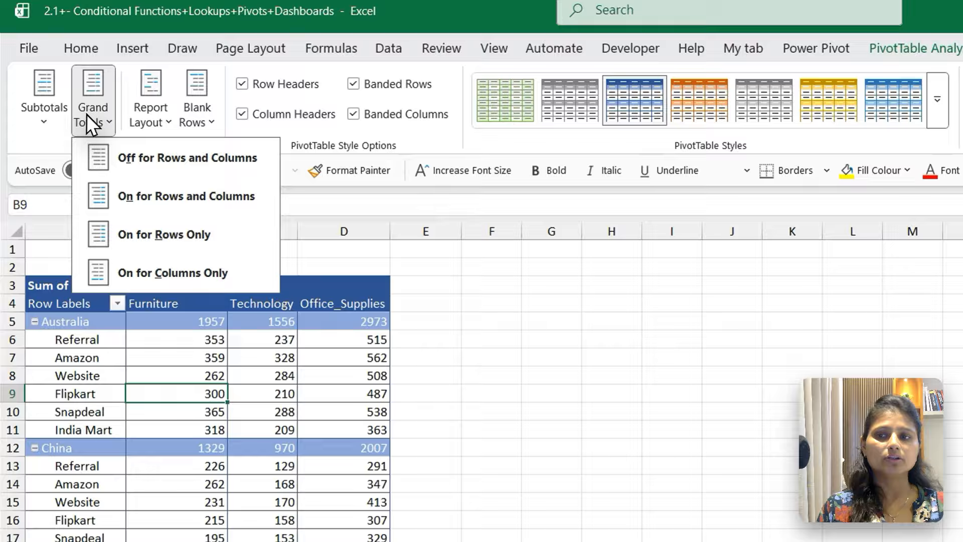
pyautogui.click(163, 239)
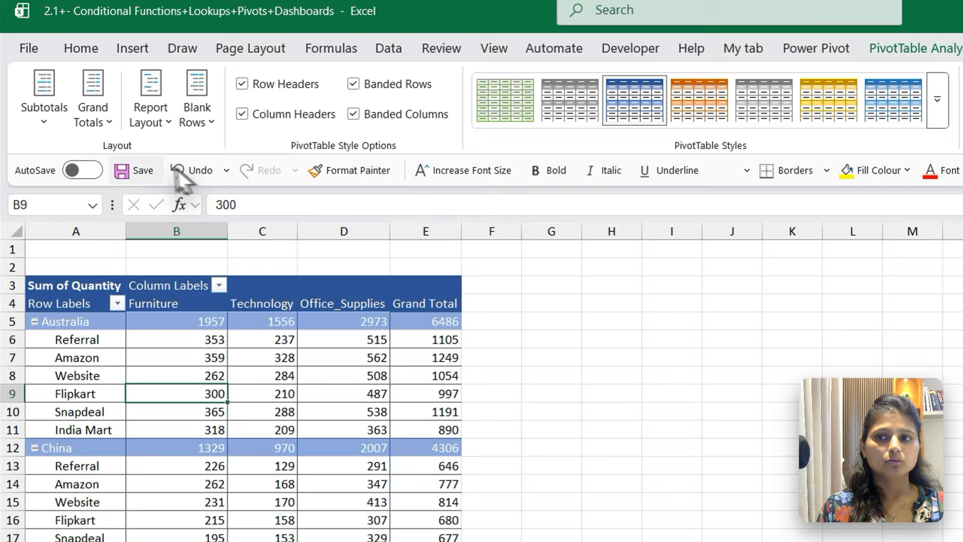
# Try grand totals for columns only, and turn them back on for both rows and columns.
pyautogui.click(108, 117)
pyautogui.click(152, 273)
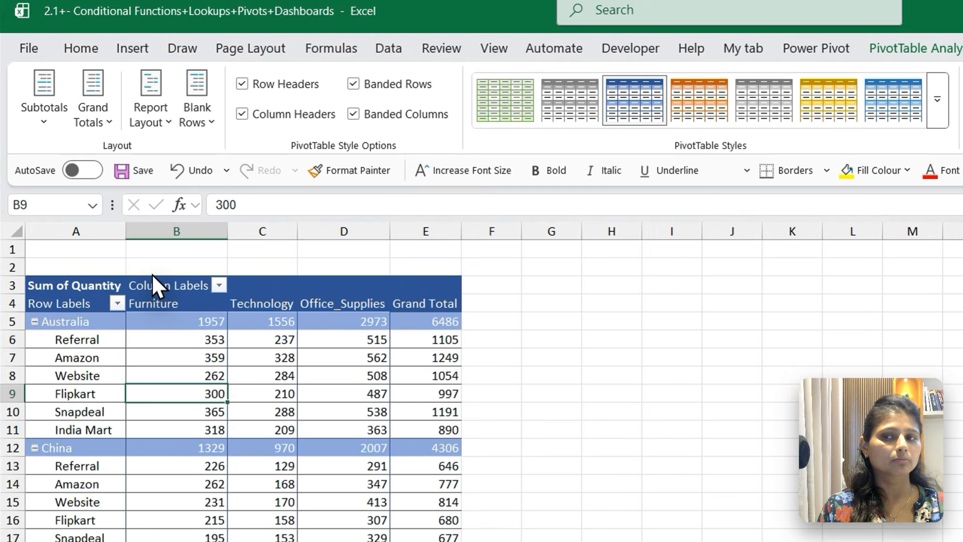
pyautogui.click(105, 113)
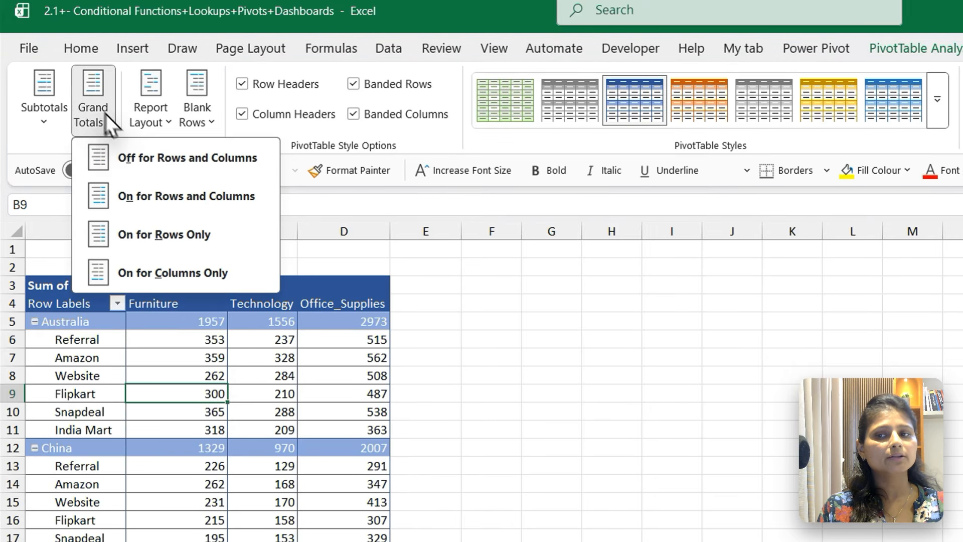
pyautogui.click(165, 196)
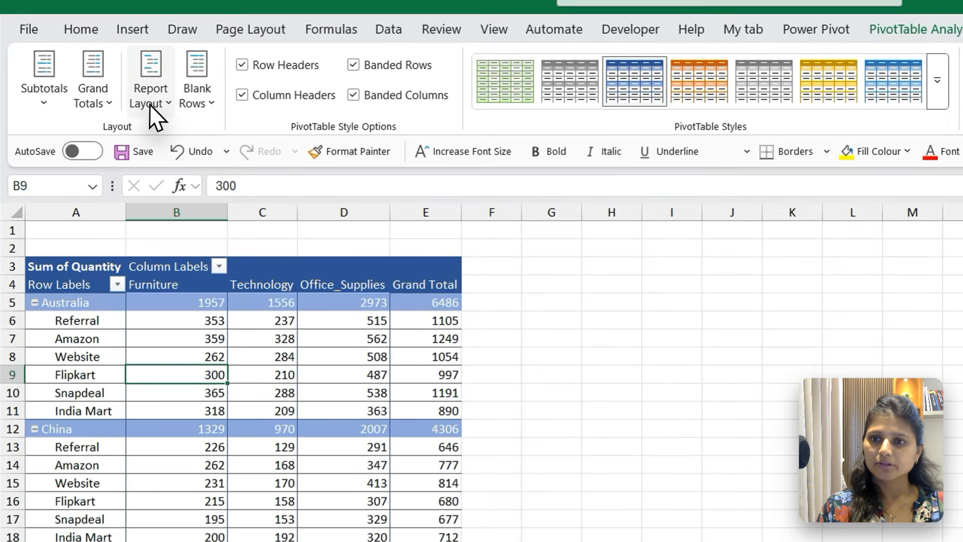
# Show the pivot table in Outline Form and examine how its Country and Order_Source columns are arranged.
pyautogui.click(101, 89)
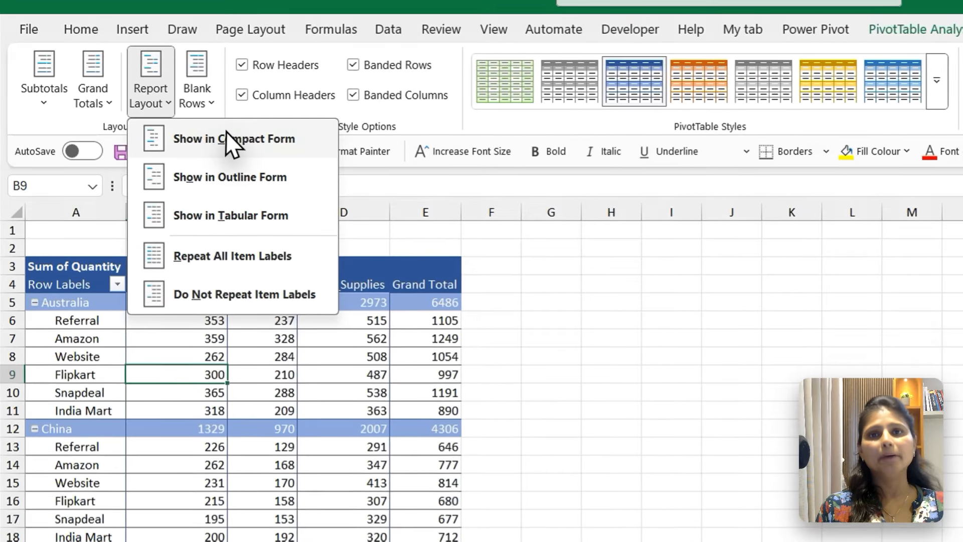
pyautogui.click(154, 113)
pyautogui.click(132, 90)
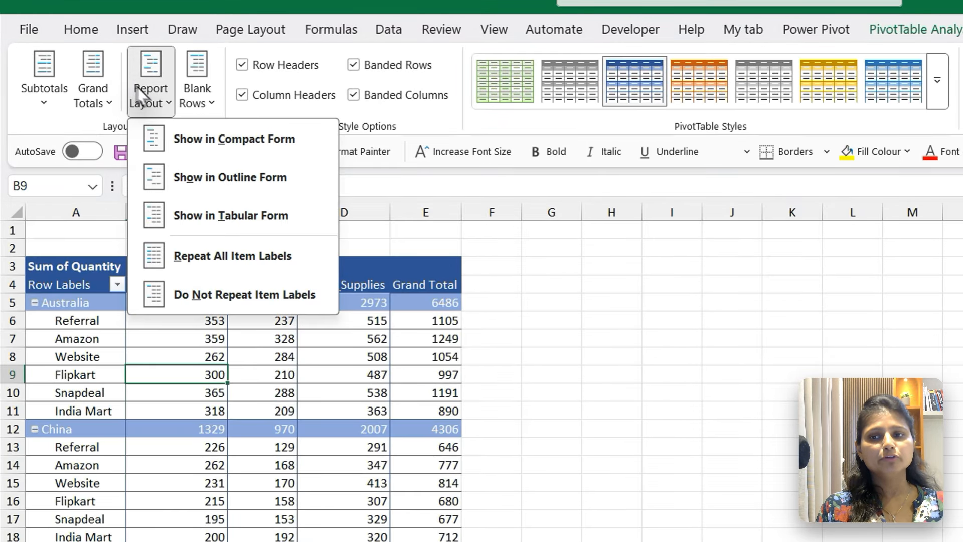
pyautogui.click(244, 188)
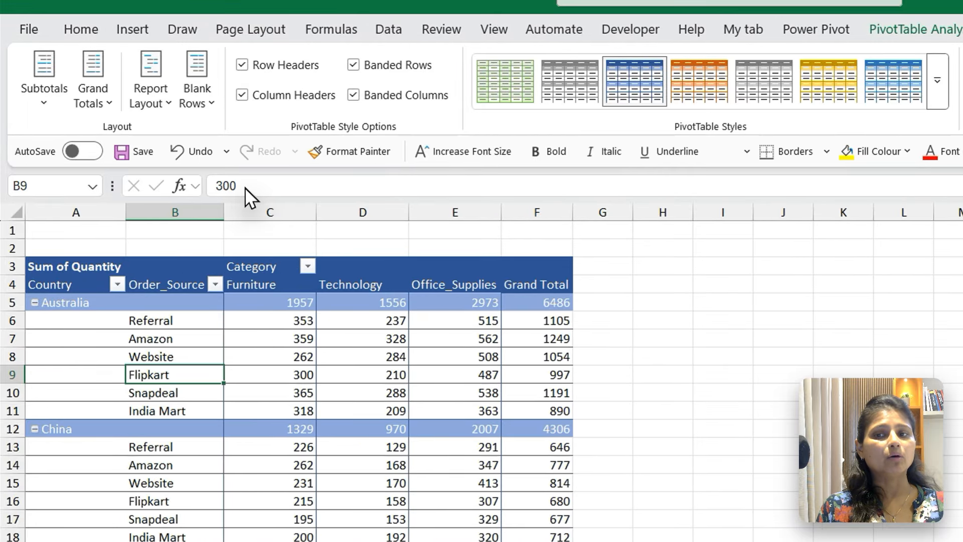
pyautogui.click(210, 372)
pyautogui.click(74, 213)
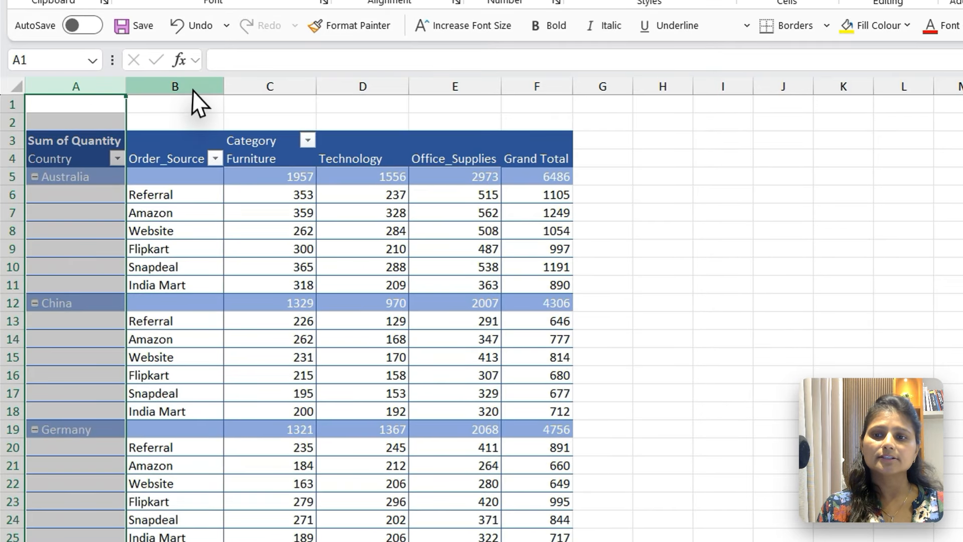
pyautogui.click(192, 86)
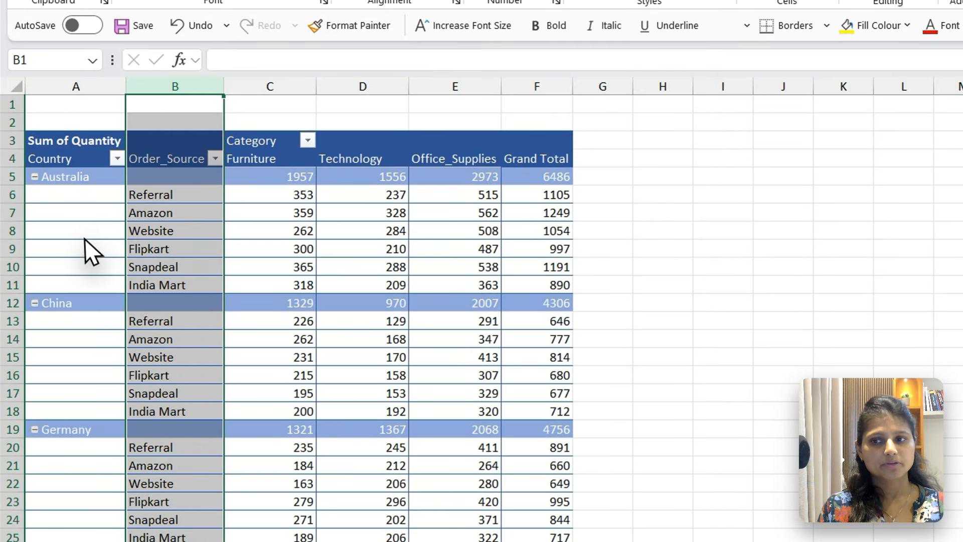
pyautogui.click(78, 212)
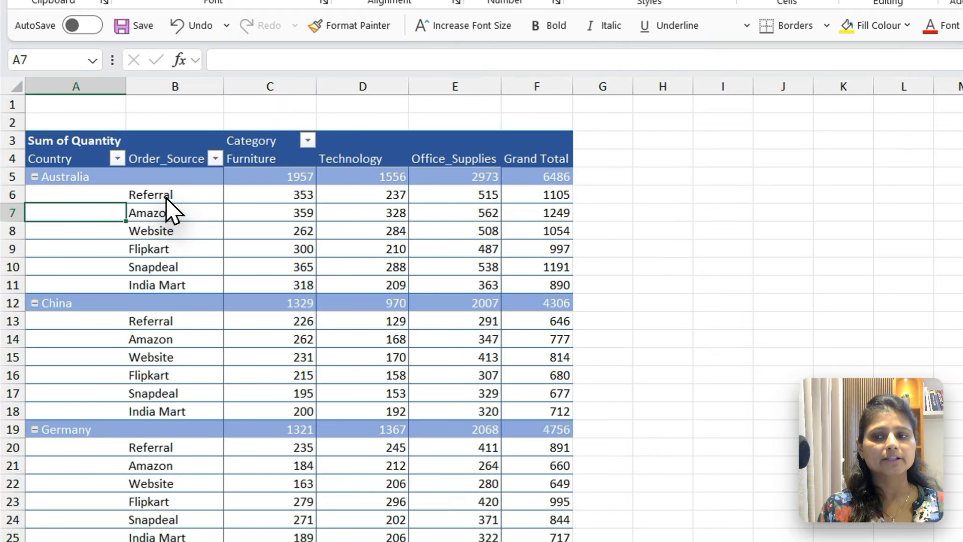
pyautogui.moveTo(166, 198); pyautogui.dragTo(183, 277)
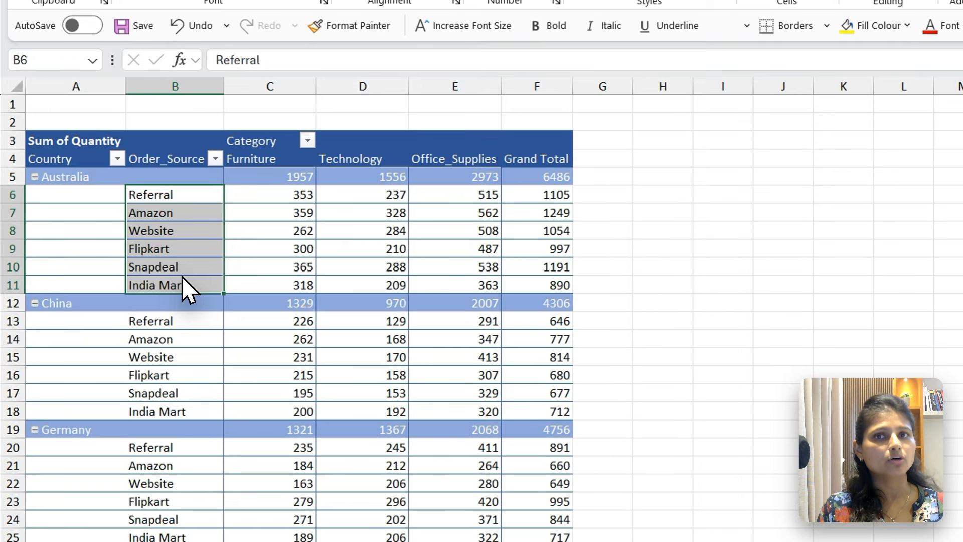
pyautogui.click(182, 276)
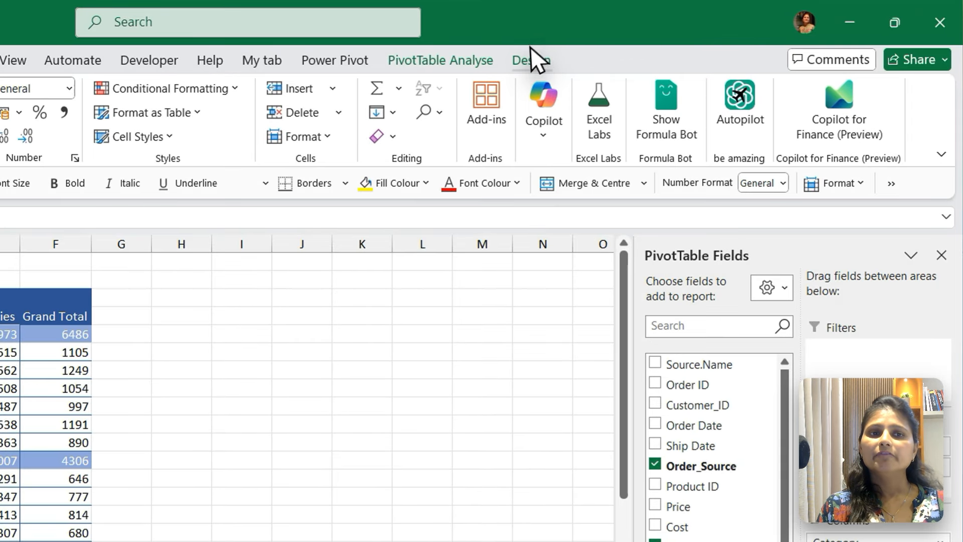
# Show the pivot table in Tabular Form and examine how Australia's Country cells, order sources and quantities are arranged.
pyautogui.click(531, 52)
pyautogui.click(64, 334)
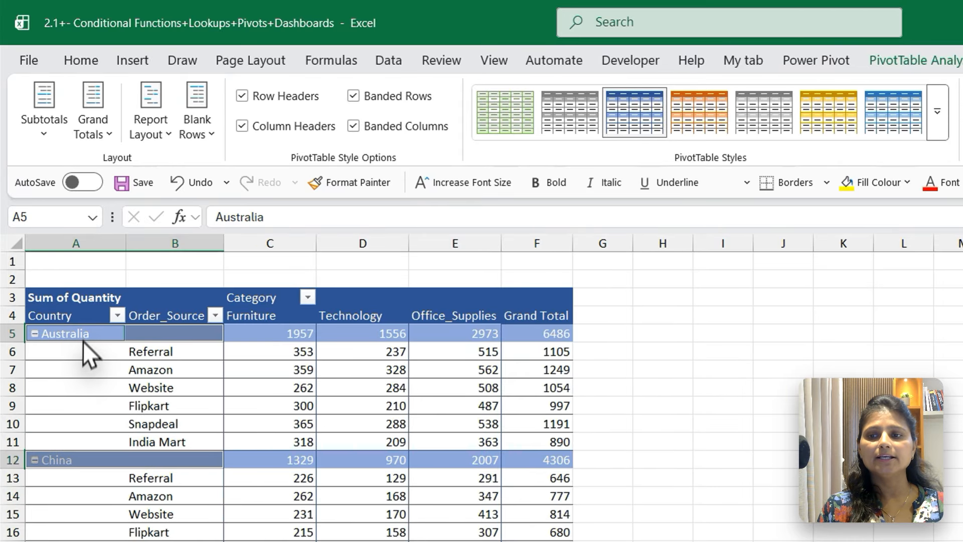
pyautogui.click(60, 369)
pyautogui.click(169, 132)
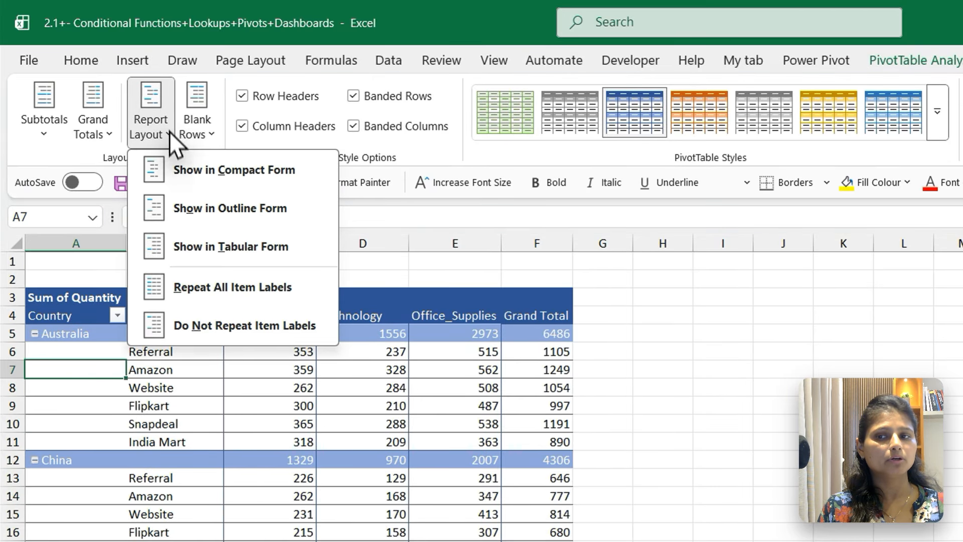
pyautogui.click(182, 248)
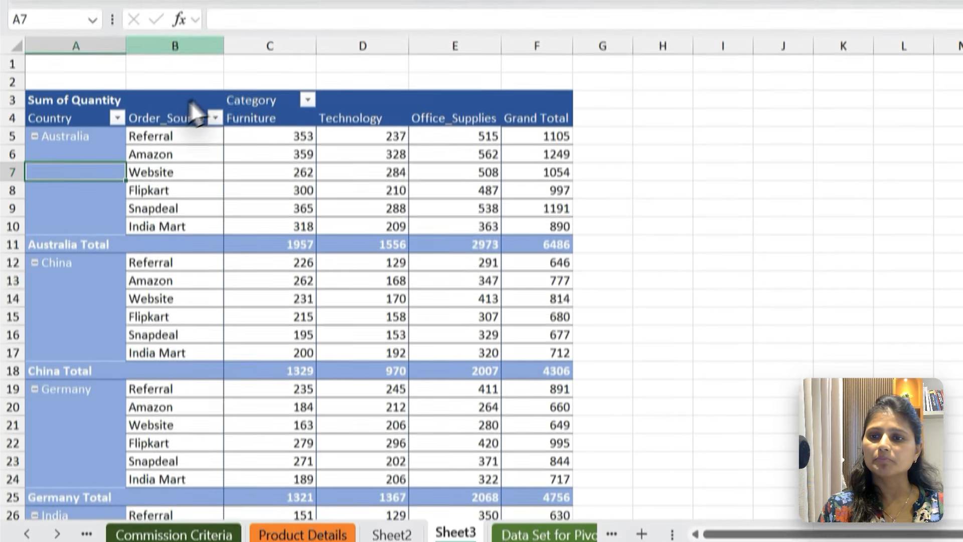
pyautogui.click(251, 405)
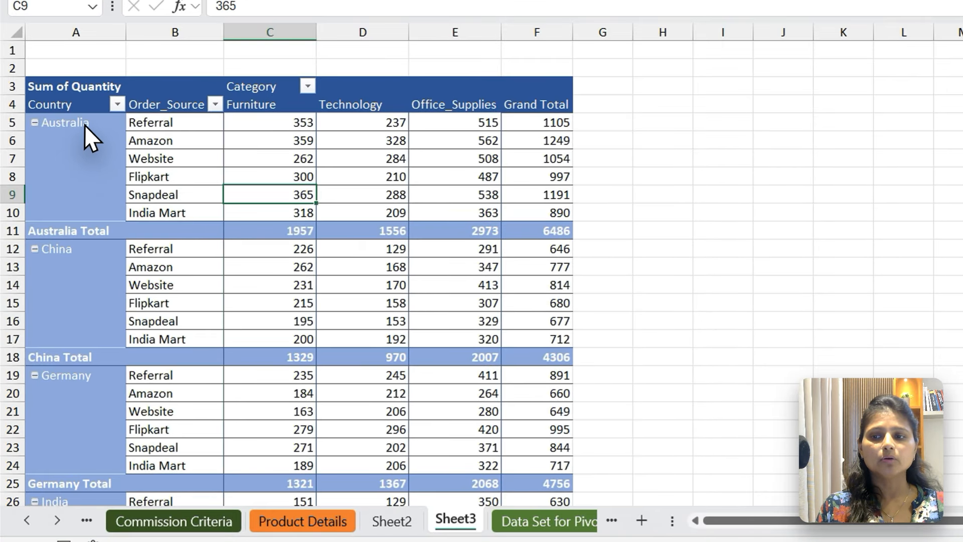
pyautogui.moveTo(60, 225); pyautogui.dragTo(63, 283)
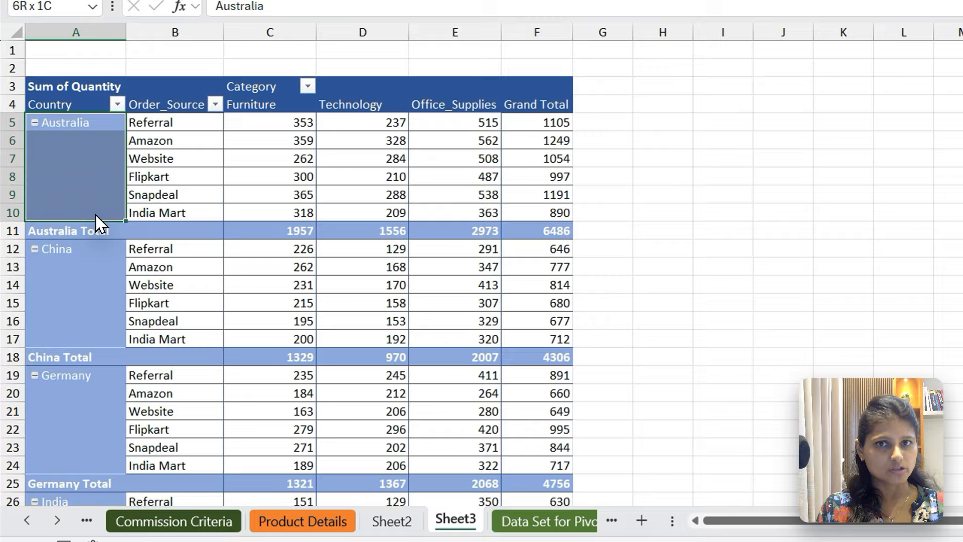
pyautogui.click(13, 231)
pyautogui.moveTo(156, 128); pyautogui.dragTo(439, 204)
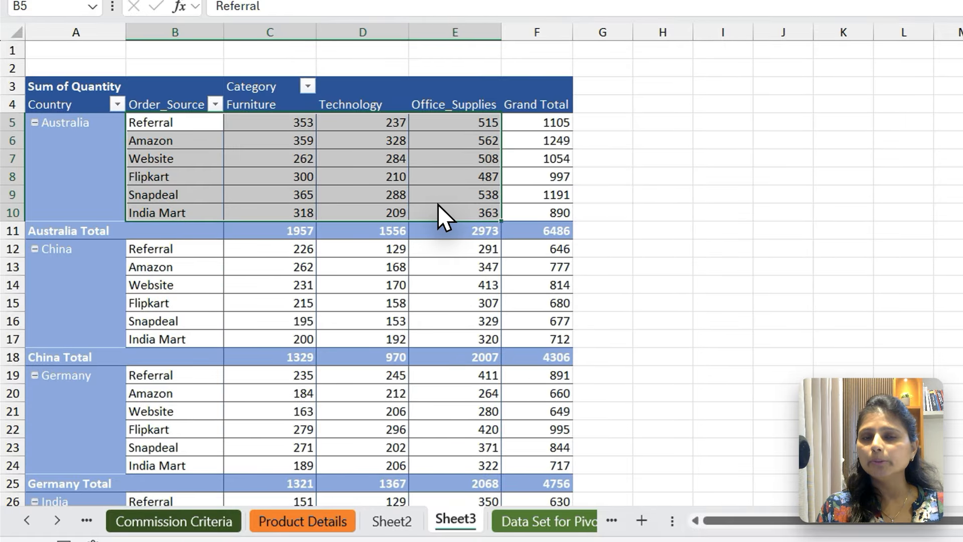
pyautogui.click(357, 321)
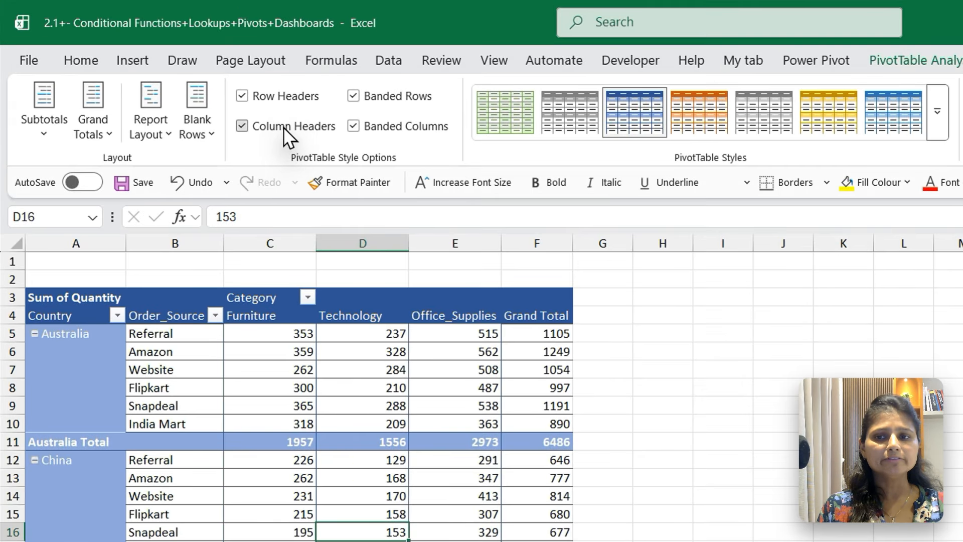
# Try the pivot table without column header and row header formatting, turning each option back on.
pyautogui.click(243, 126)
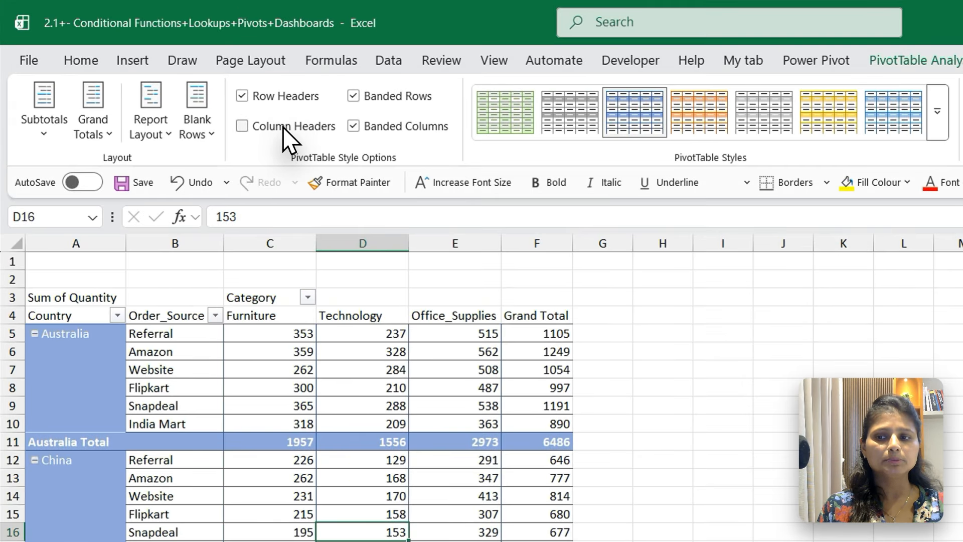
pyautogui.click(267, 98)
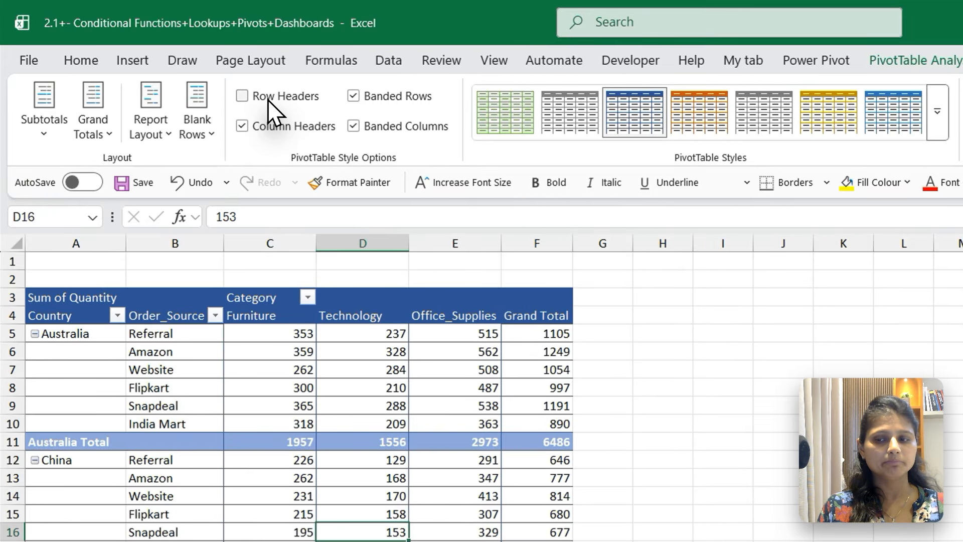
pyautogui.click(269, 99)
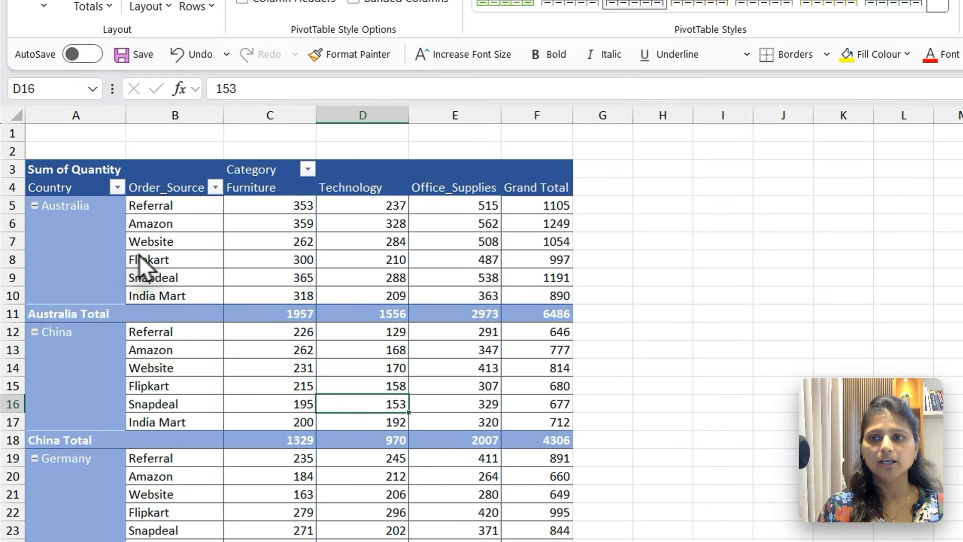
# Repeat all item labels in the pivot table and check the repeated Australia labels in the Country column.
pyautogui.click(165, 419)
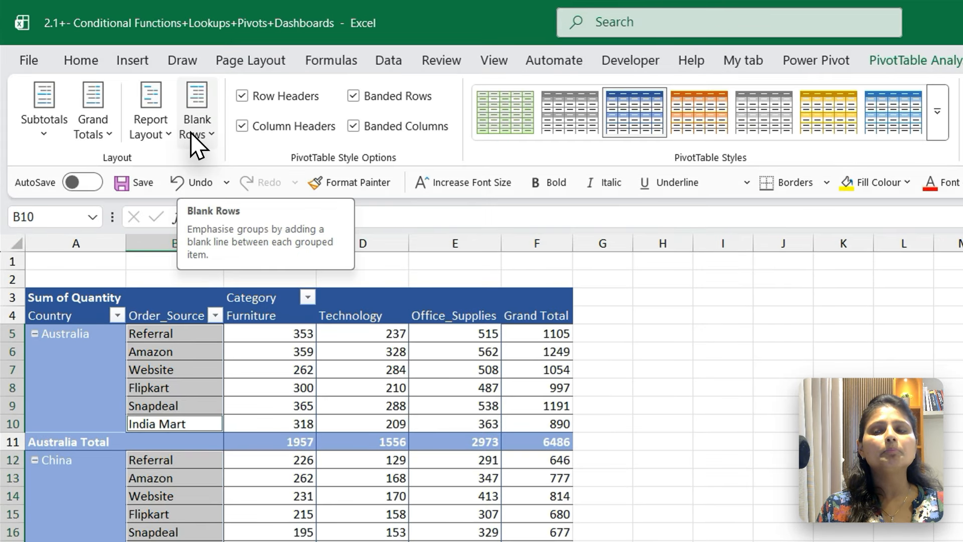
pyautogui.click(155, 7)
pyautogui.click(86, 332)
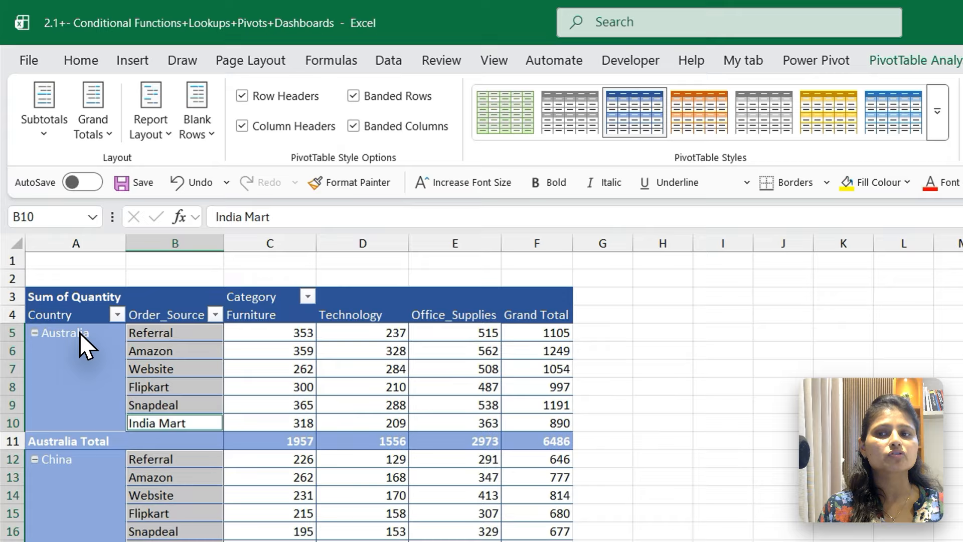
pyautogui.click(162, 125)
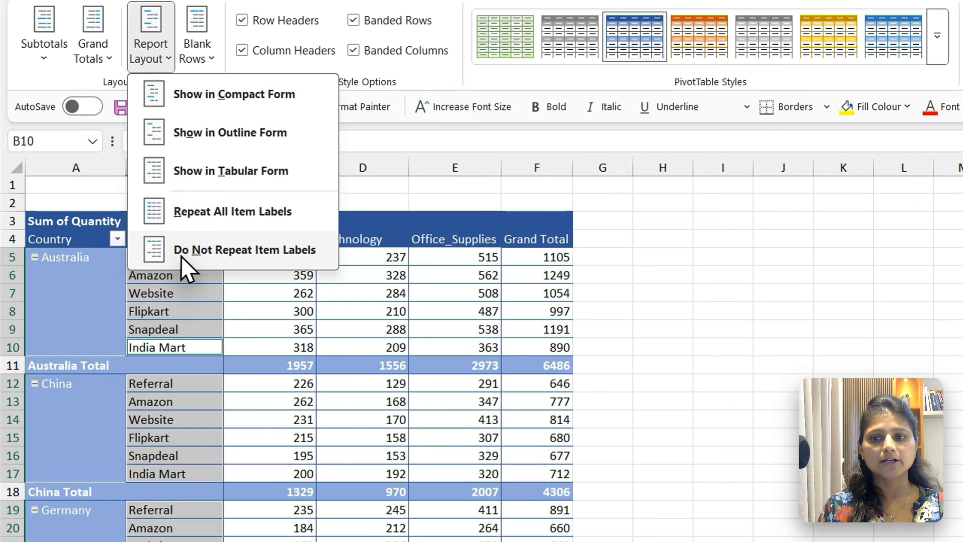
pyautogui.click(194, 210)
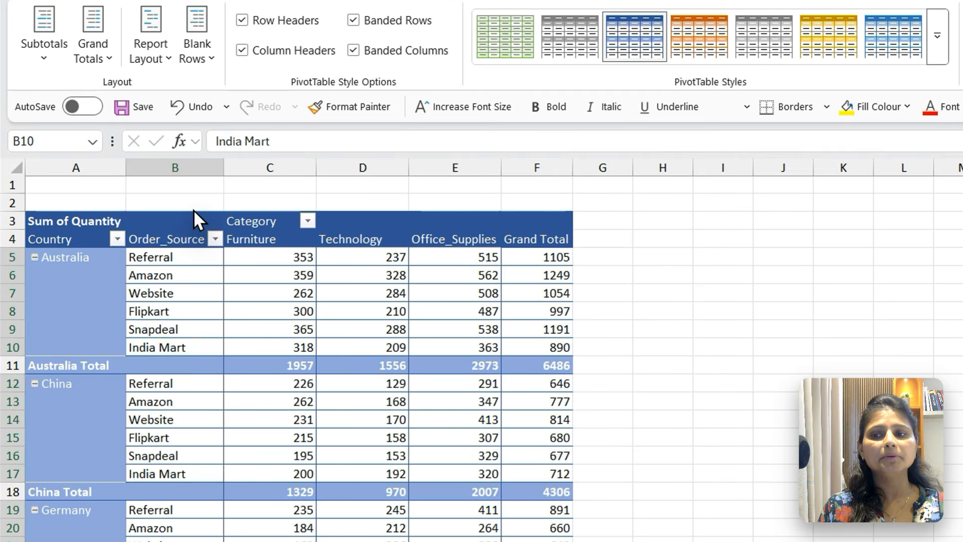
pyautogui.moveTo(84, 280); pyautogui.dragTo(79, 354)
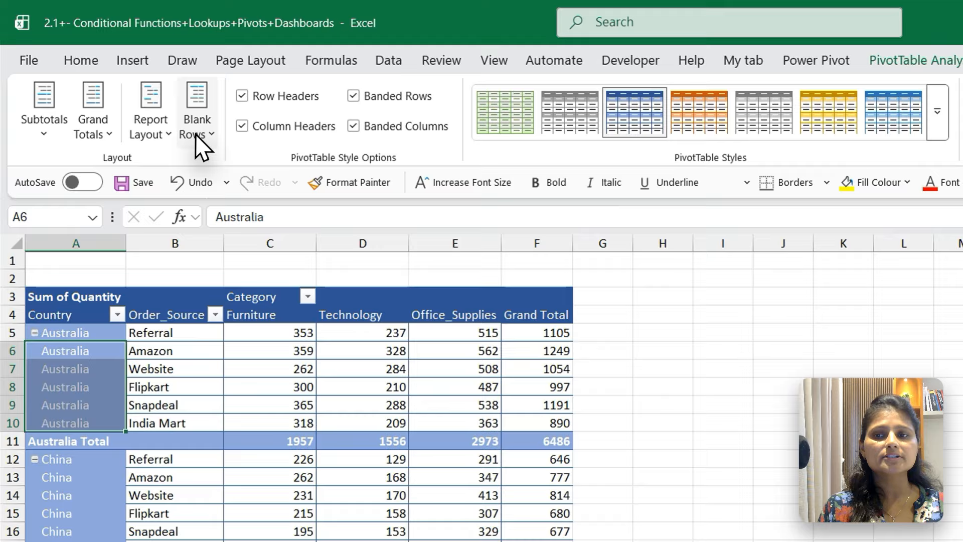
# Insert a blank line after each item in the pivot table.
pyautogui.click(131, 85)
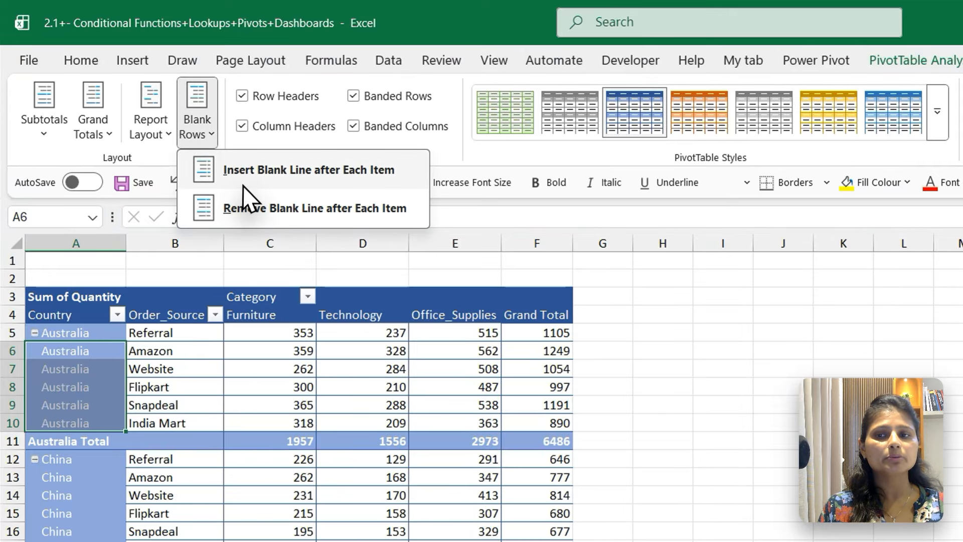
pyautogui.click(280, 172)
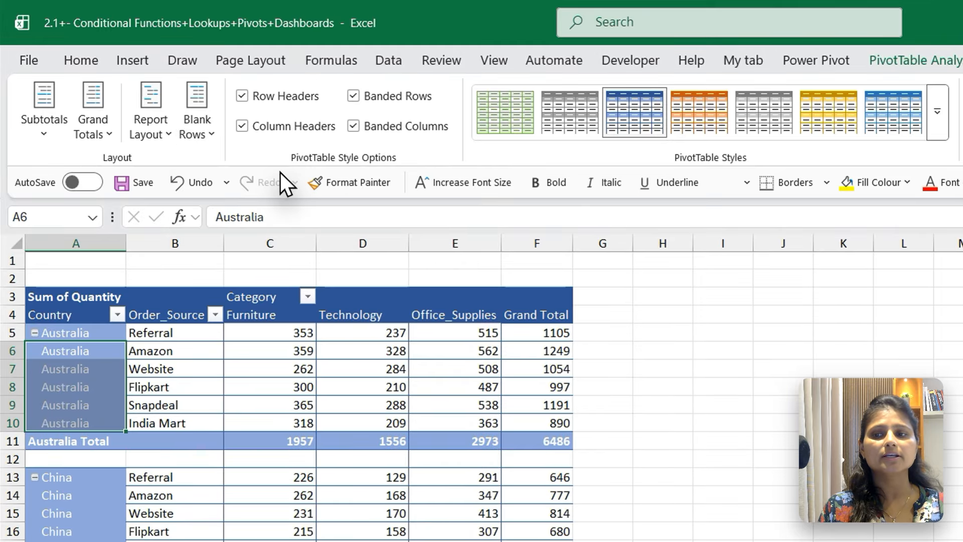
pyautogui.click(222, 394)
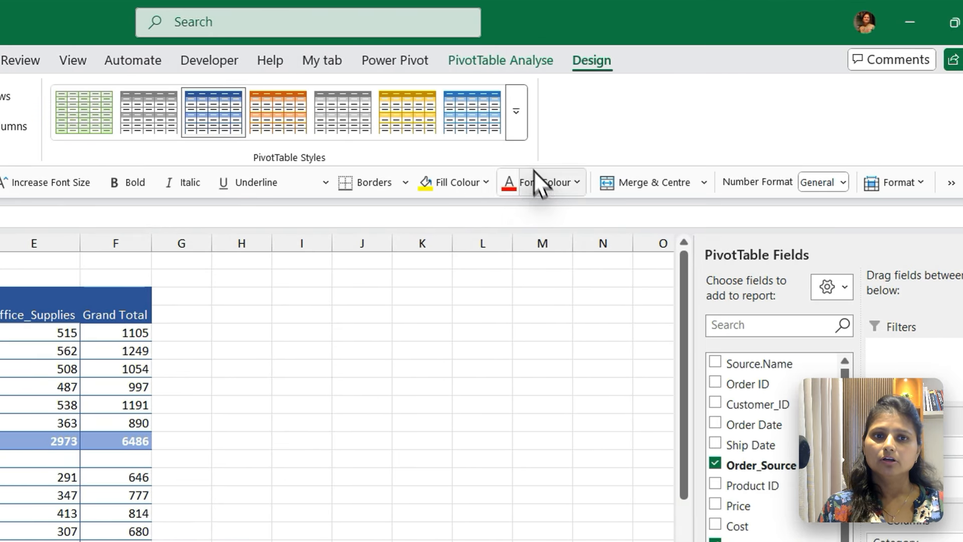
# Apply the None style to the pivot table and turn off row headers, column headers, banded rows and banded columns.
pyautogui.click(516, 126)
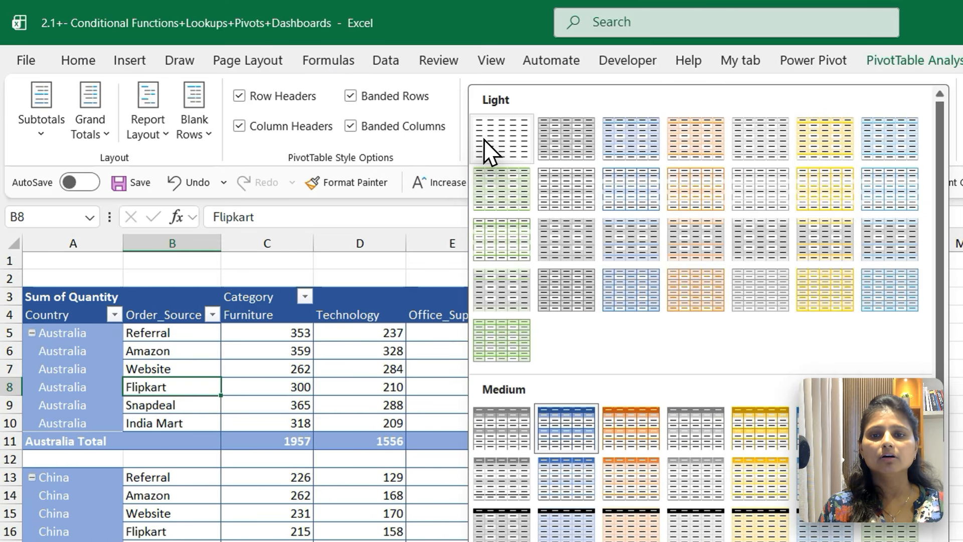
pyautogui.click(484, 142)
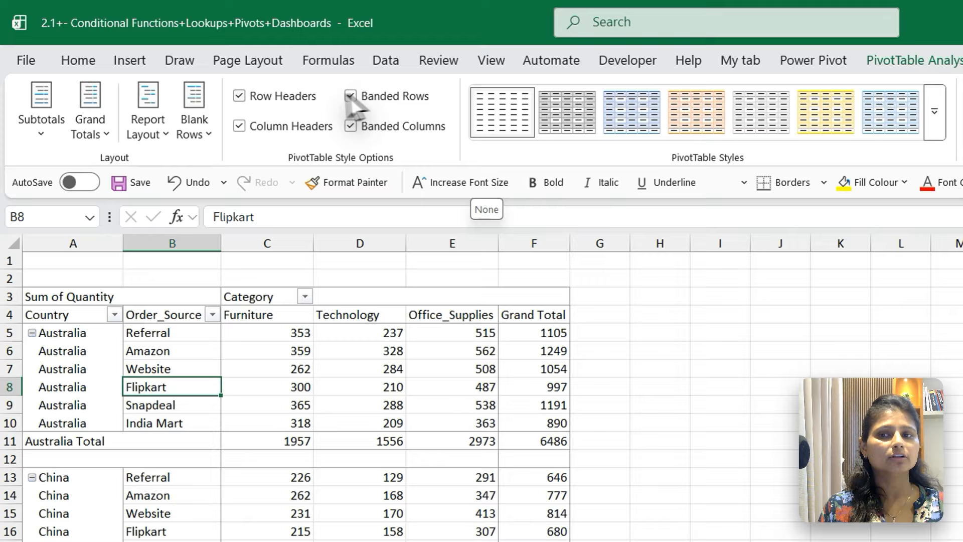
pyautogui.click(296, 98)
pyautogui.click(301, 126)
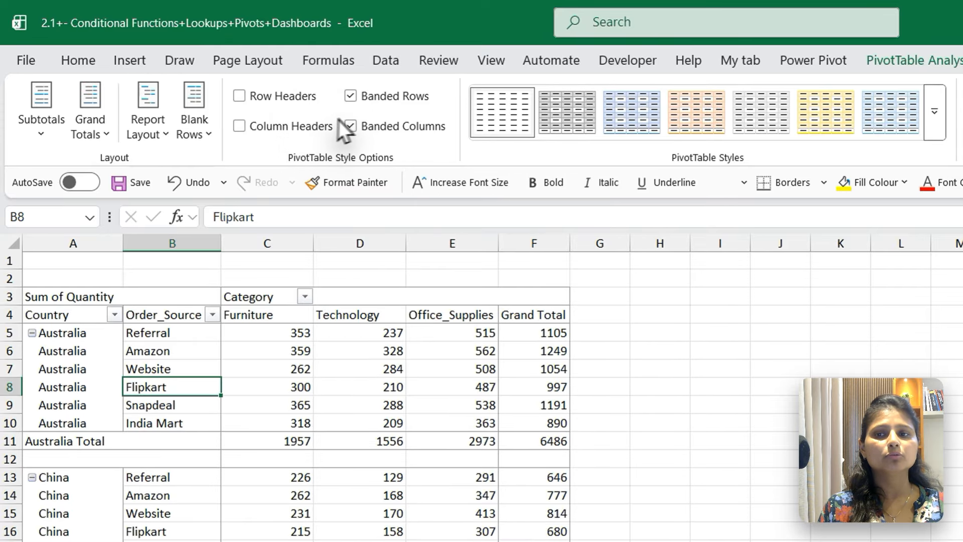
pyautogui.click(377, 97)
pyautogui.click(384, 130)
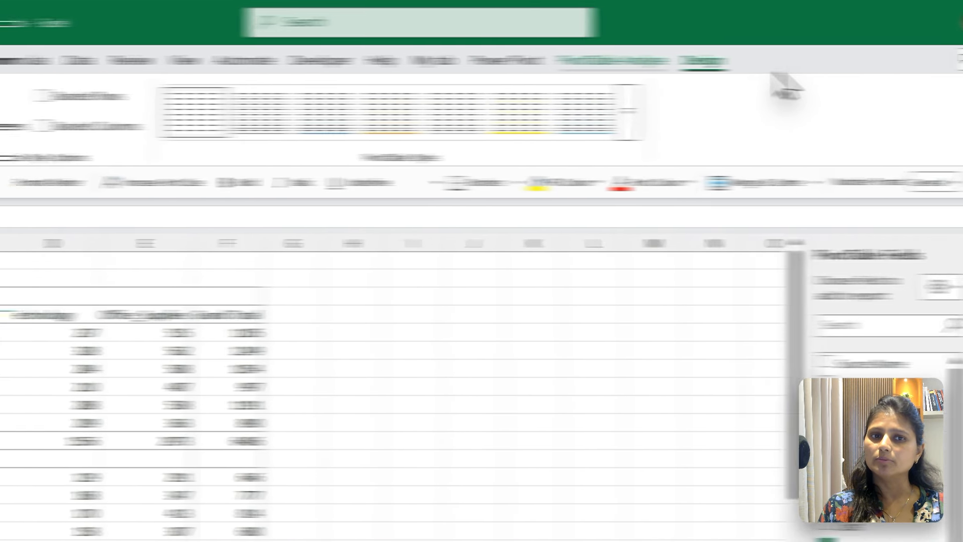
# Try hiding the field headers and +/- buttons, examine the Australia and China rows, and show both again.
pyautogui.click(911, 61)
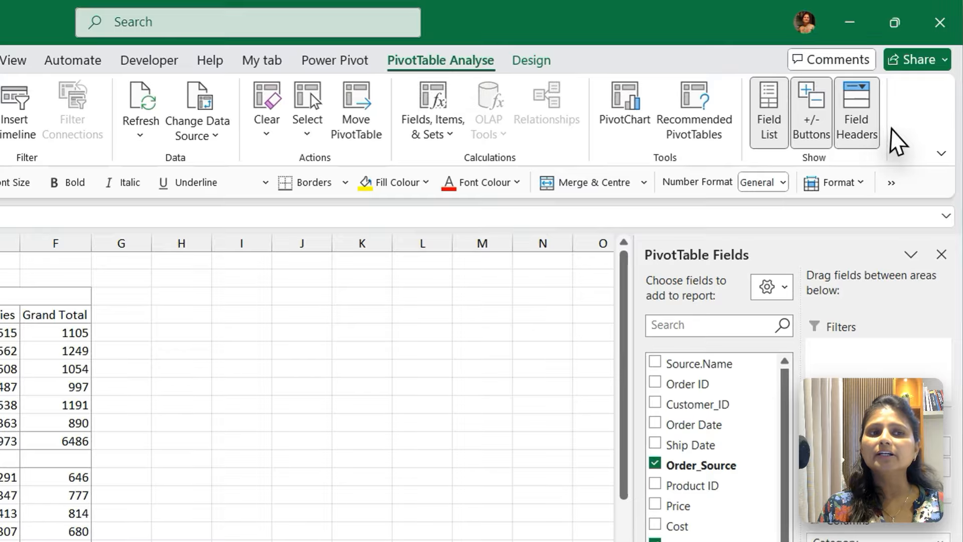
pyautogui.click(856, 128)
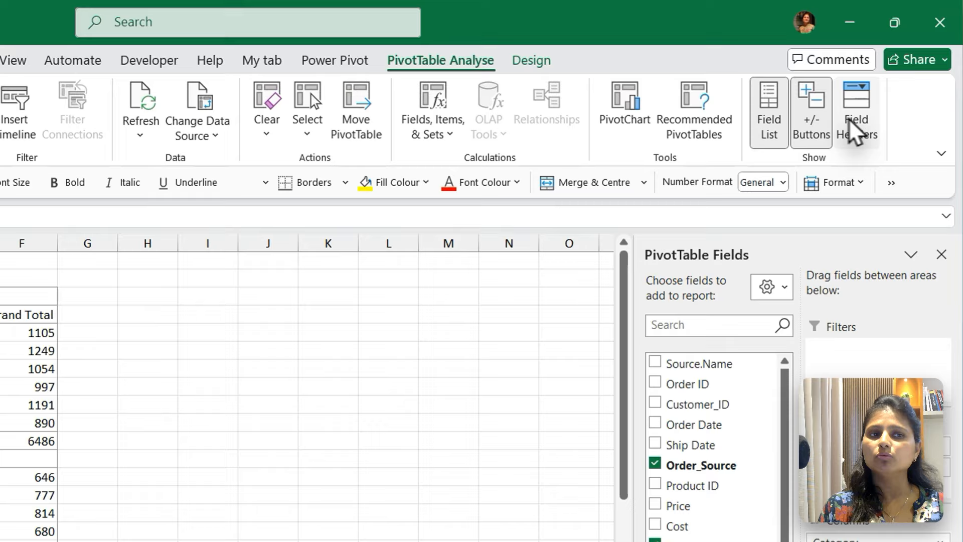
pyautogui.click(813, 120)
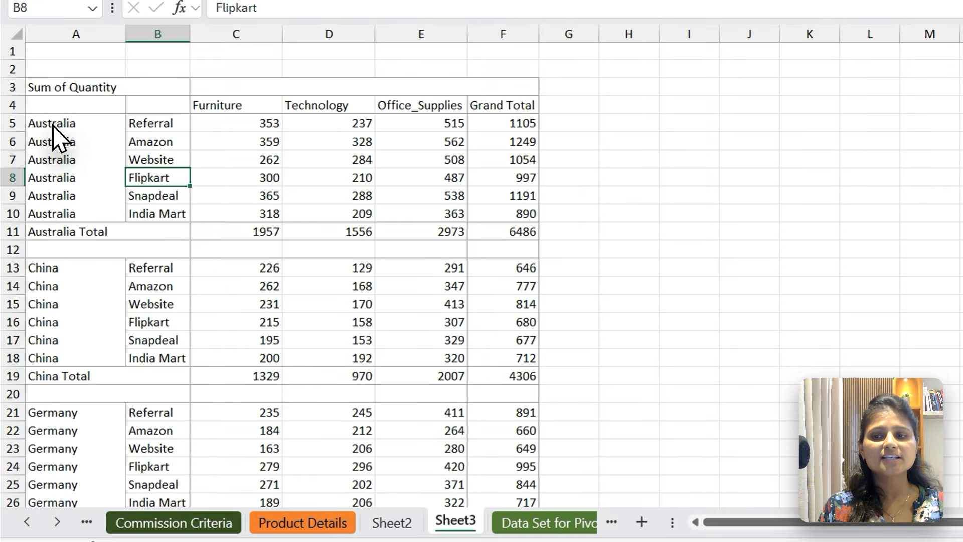
pyautogui.click(53, 126)
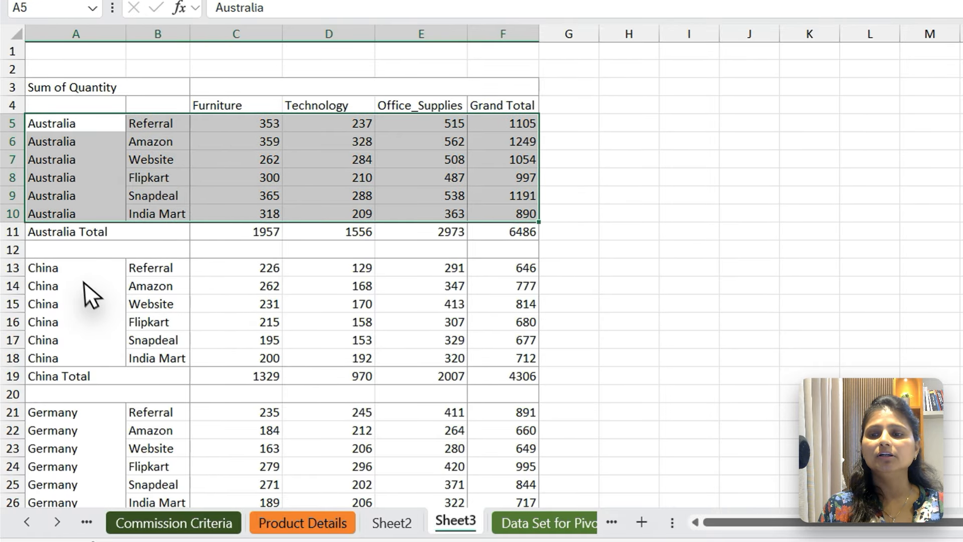
pyautogui.moveTo(84, 281); pyautogui.dragTo(462, 356)
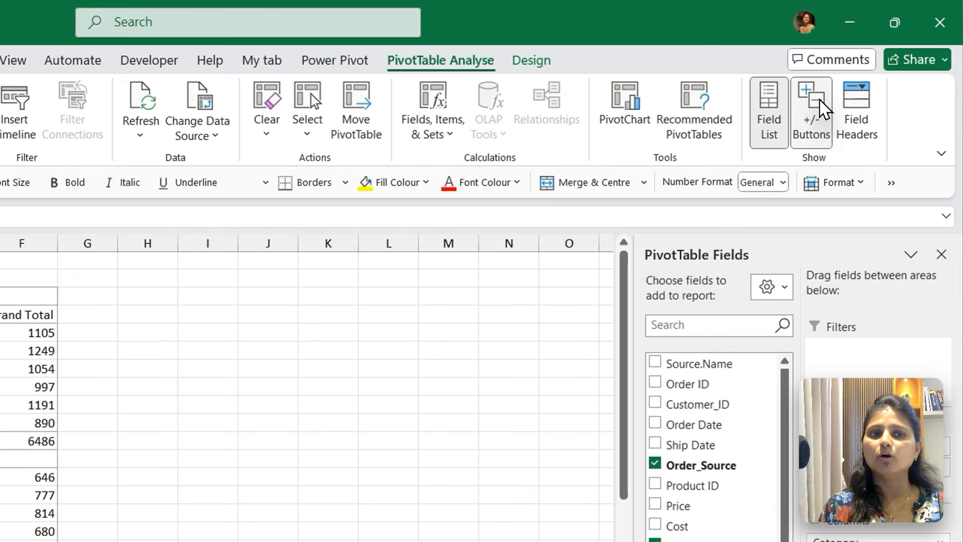
pyautogui.click(873, 114)
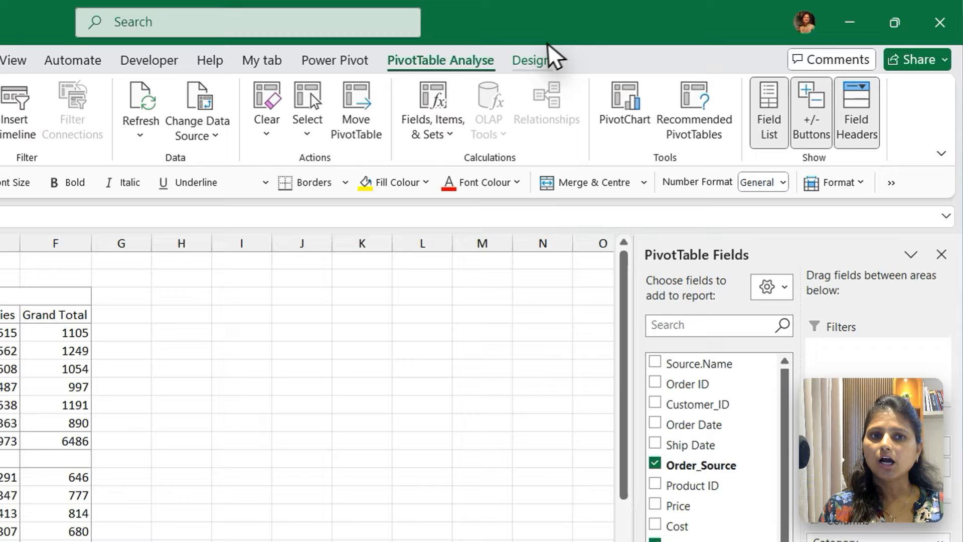
# Turn row headers, column headers, banded rows and banded columns back on and reapply the blue Medium style with the dark header.
pyautogui.click(540, 60)
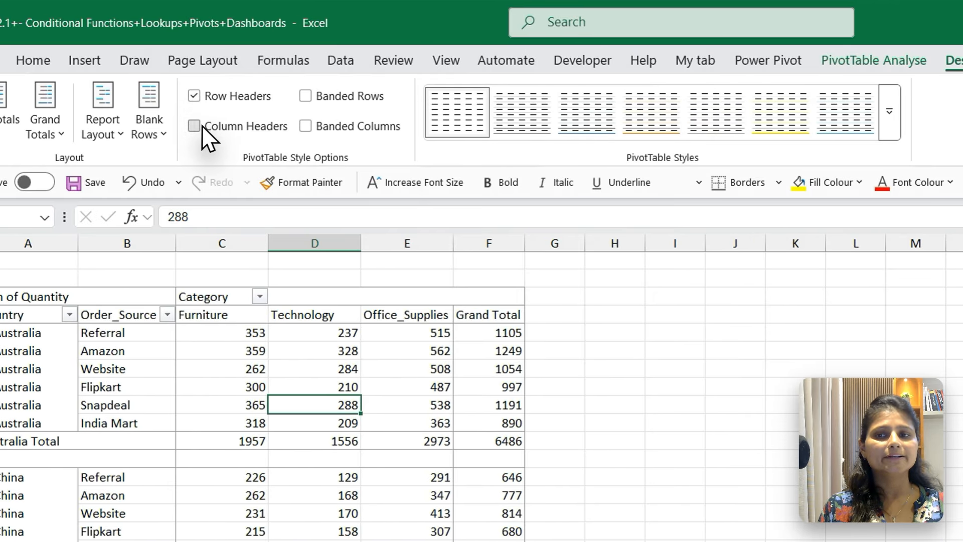
pyautogui.click(202, 126)
pyautogui.click(360, 101)
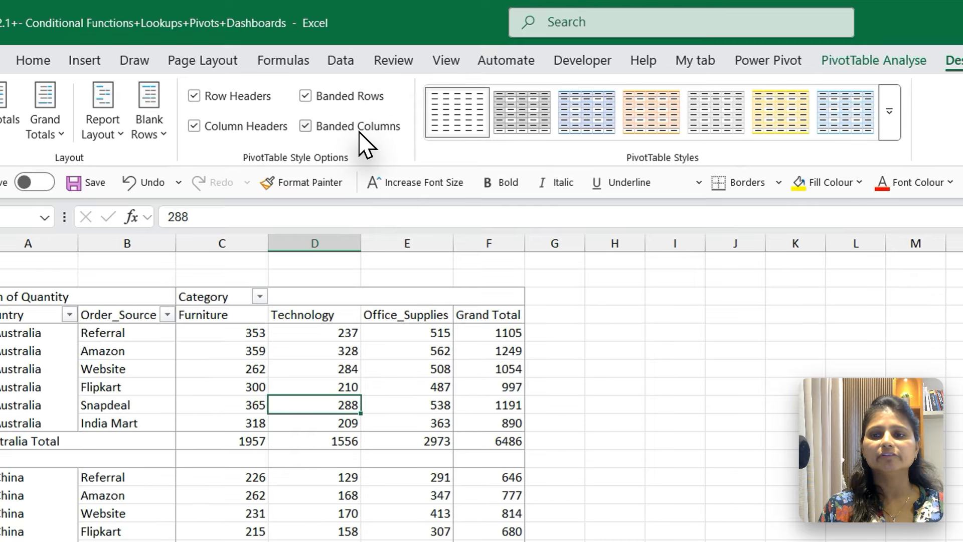
pyautogui.click(890, 112)
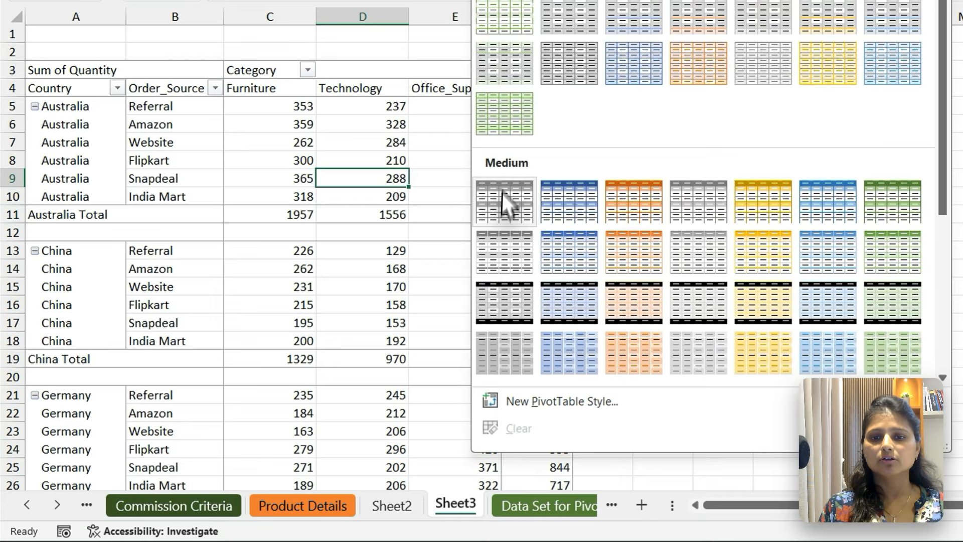
pyautogui.click(331, 326)
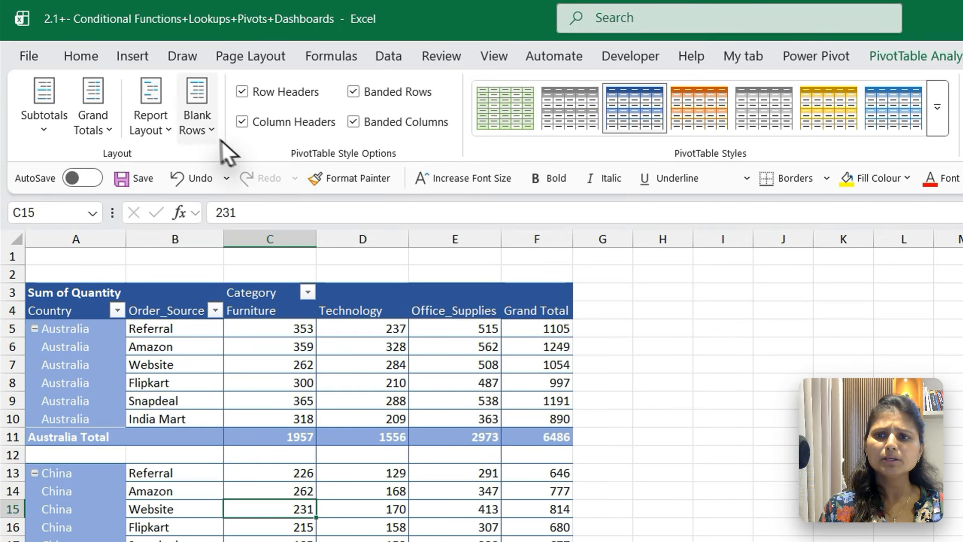
# Remove the blank line after each item in the pivot table.
pyautogui.click(197, 127)
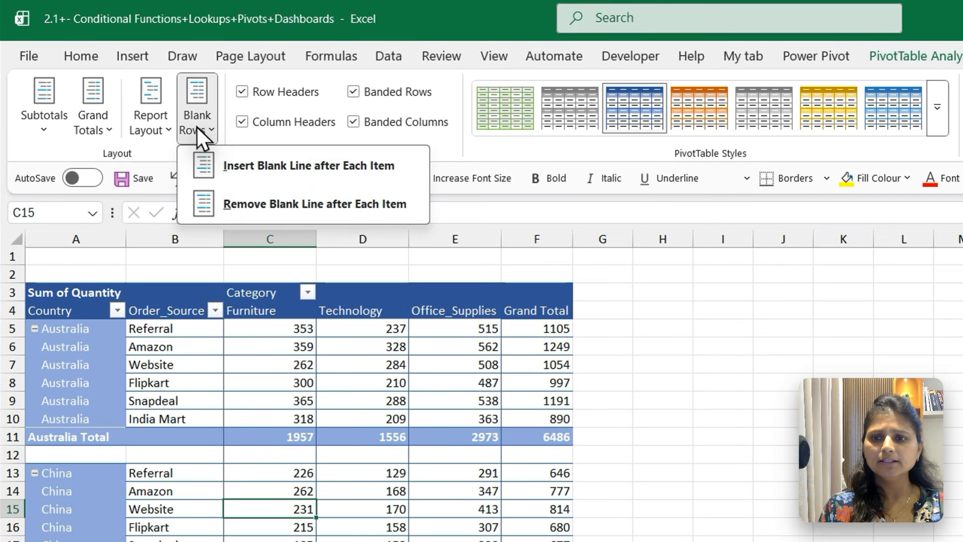
pyautogui.click(276, 211)
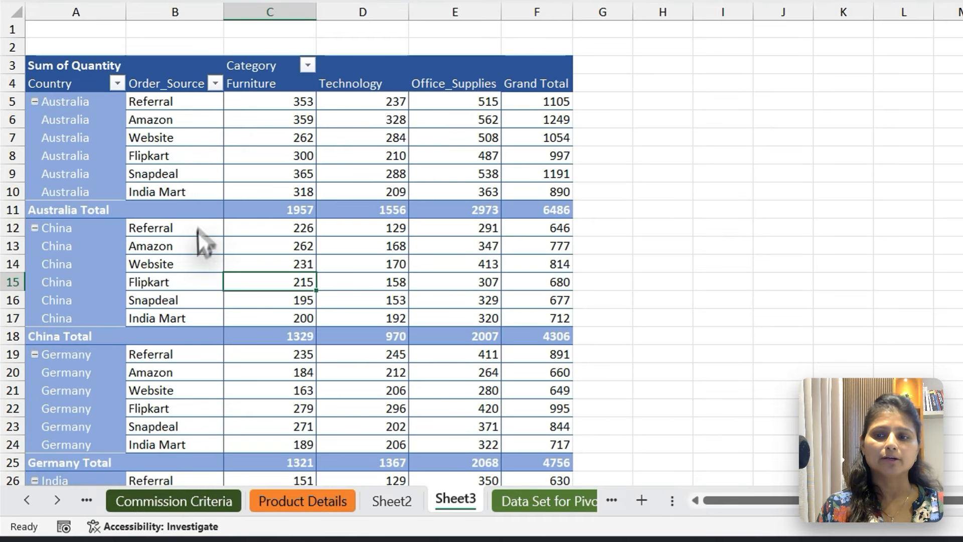
pyautogui.click(185, 511)
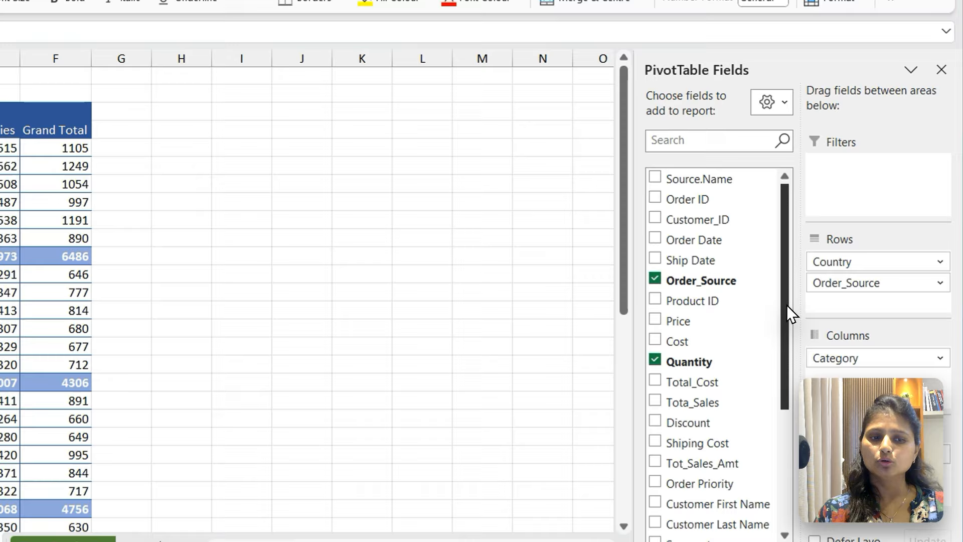
# Add the Segment field to the pivot table's rows below Order_Source.
pyautogui.moveTo(787, 306); pyautogui.dragTo(802, 403)
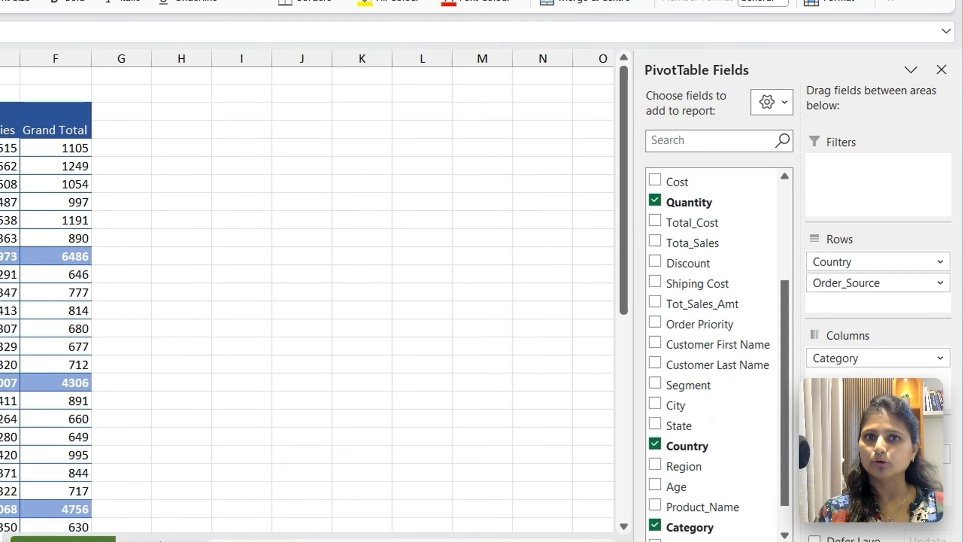
pyautogui.moveTo(695, 382); pyautogui.dragTo(864, 314)
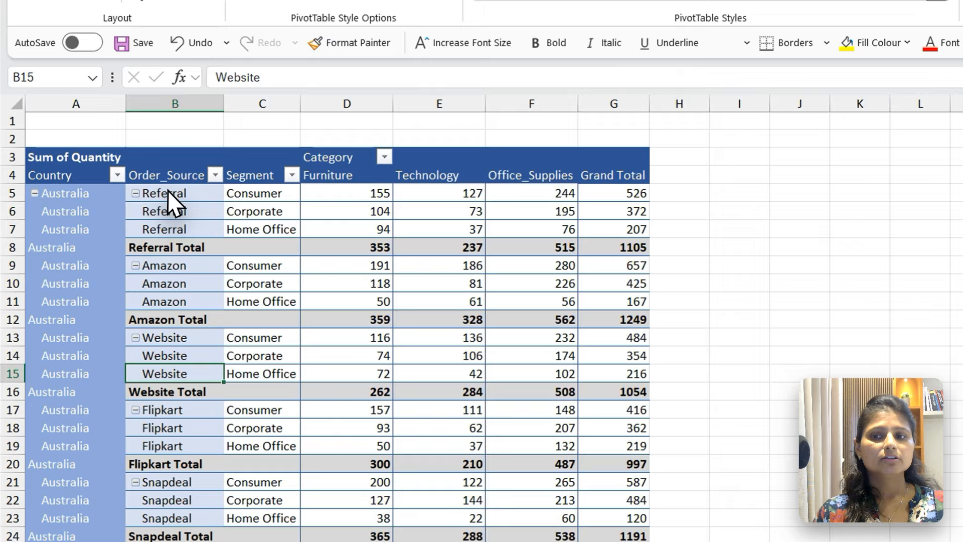
# Examine the Referral item labels beside their segments under Australia and open the pivot table's report layout options.
pyautogui.click(112, 221)
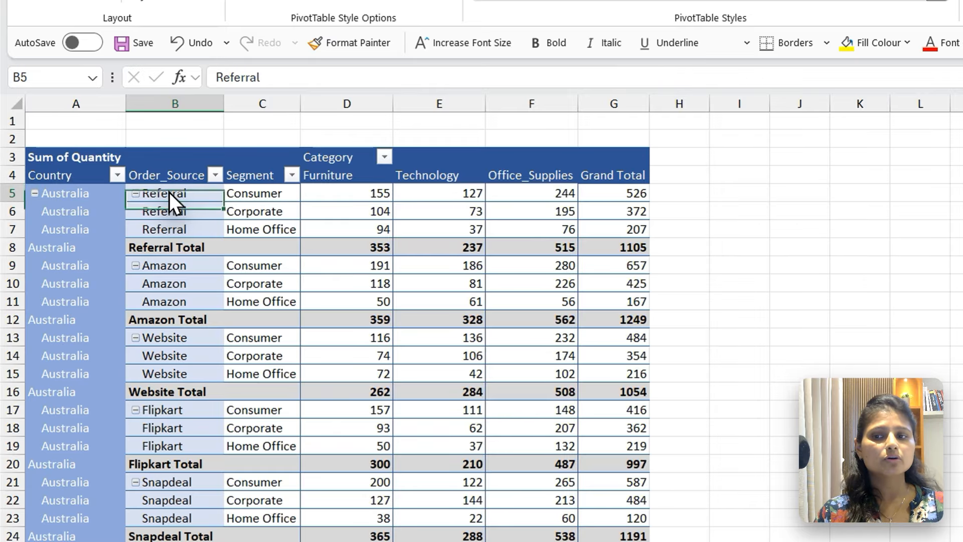
pyautogui.moveTo(170, 191); pyautogui.dragTo(182, 229)
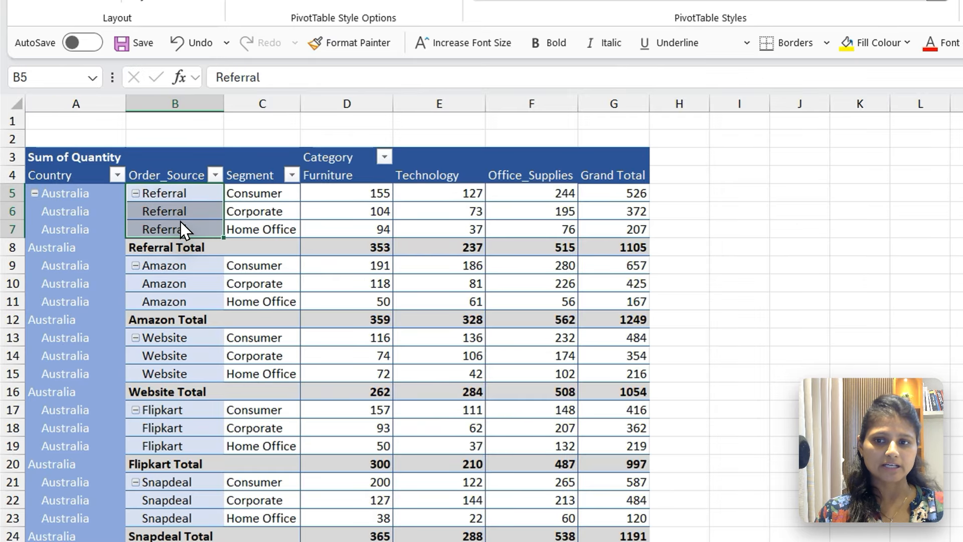
pyautogui.click(258, 195)
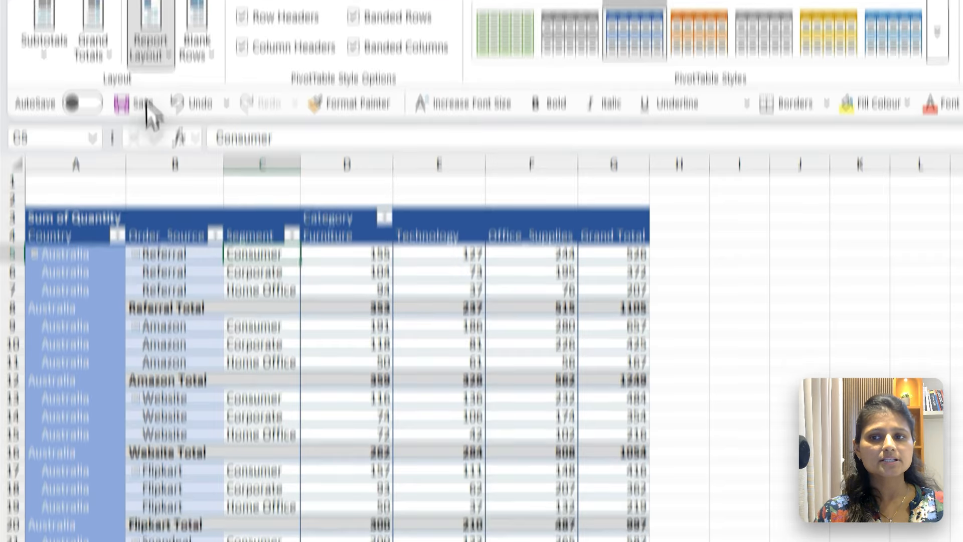
pyautogui.click(150, 48)
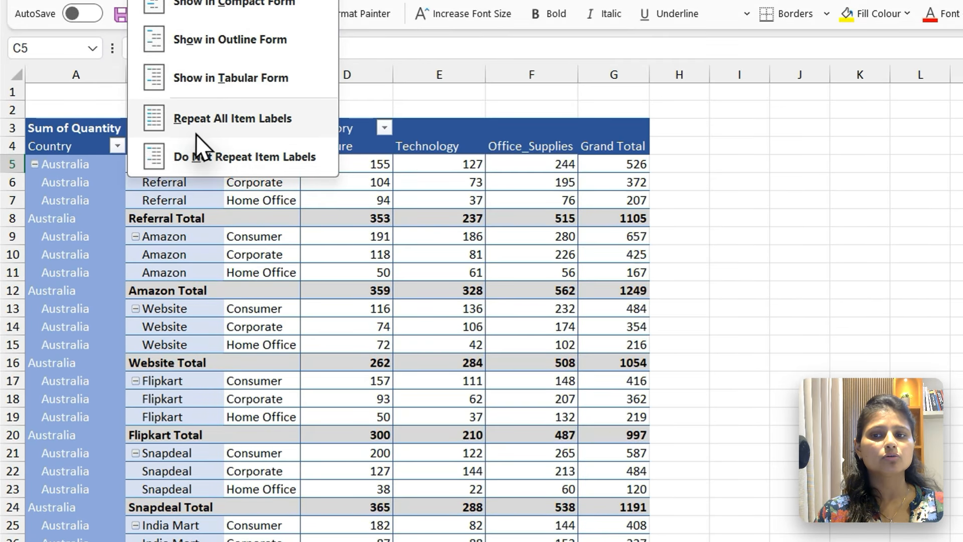
# Turn off repeated item labels in the pivot table and move the Country field from Rows to Filters.
pyautogui.click(210, 154)
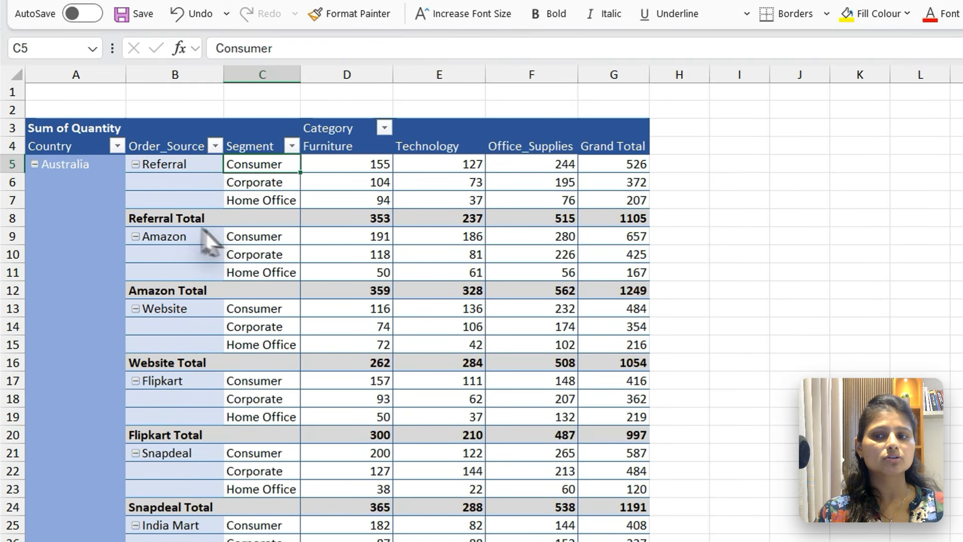
pyautogui.click(294, 273)
pyautogui.click(383, 381)
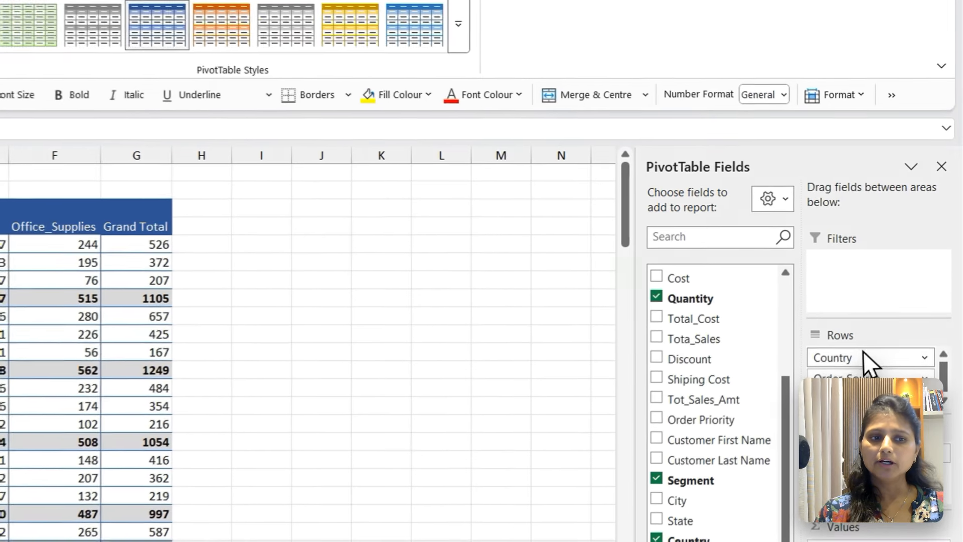
pyautogui.moveTo(859, 359); pyautogui.dragTo(871, 280)
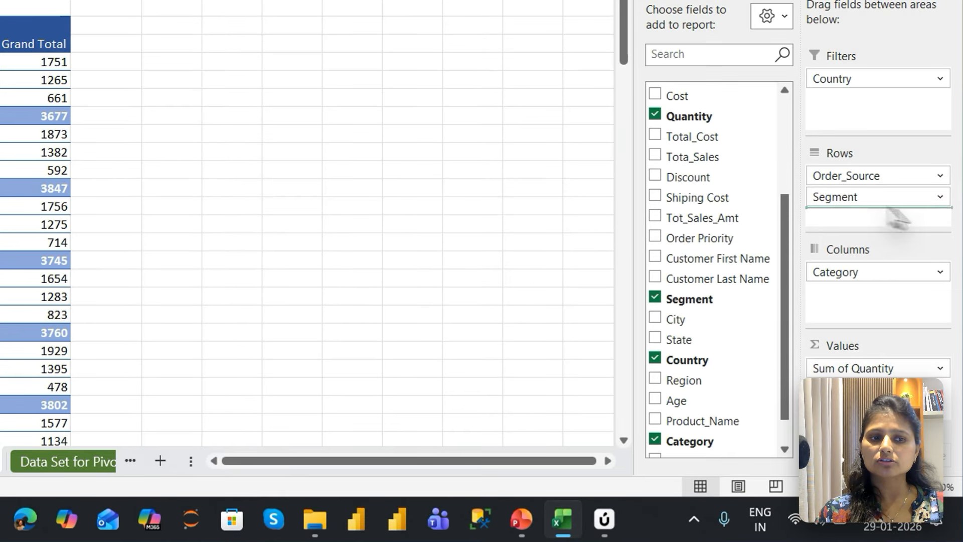
# Try the Segment field below Category in Columns, and return it to Rows below Order_Source.
pyautogui.moveTo(856, 319); pyautogui.dragTo(853, 317)
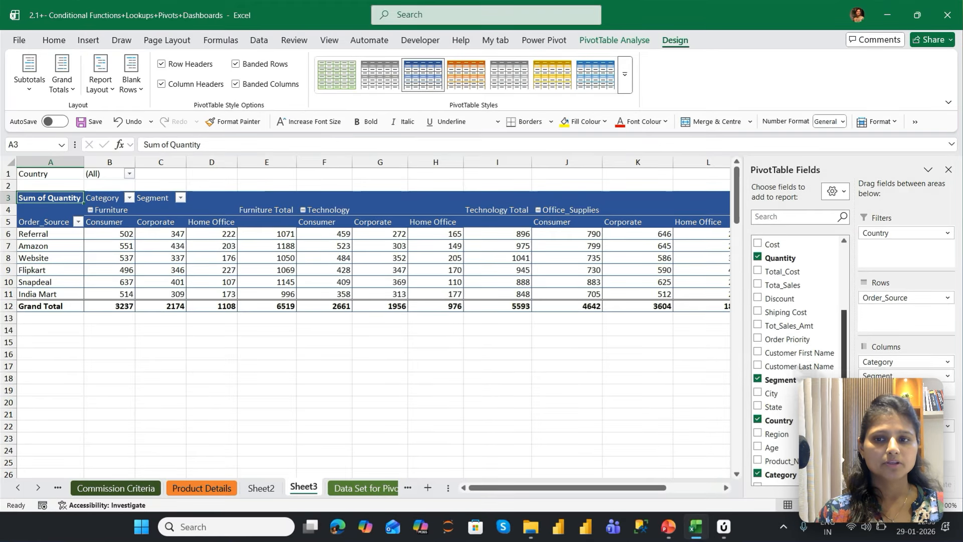
pyautogui.moveTo(115, 221); pyautogui.dragTo(155, 227)
pyautogui.moveTo(235, 204); pyautogui.dragTo(402, 284)
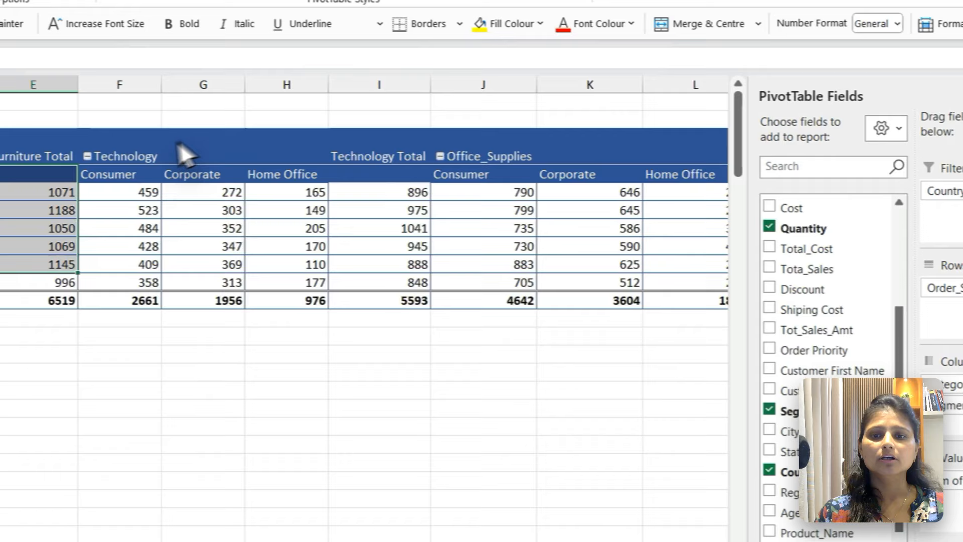
pyautogui.moveTo(137, 160); pyautogui.dragTo(412, 301)
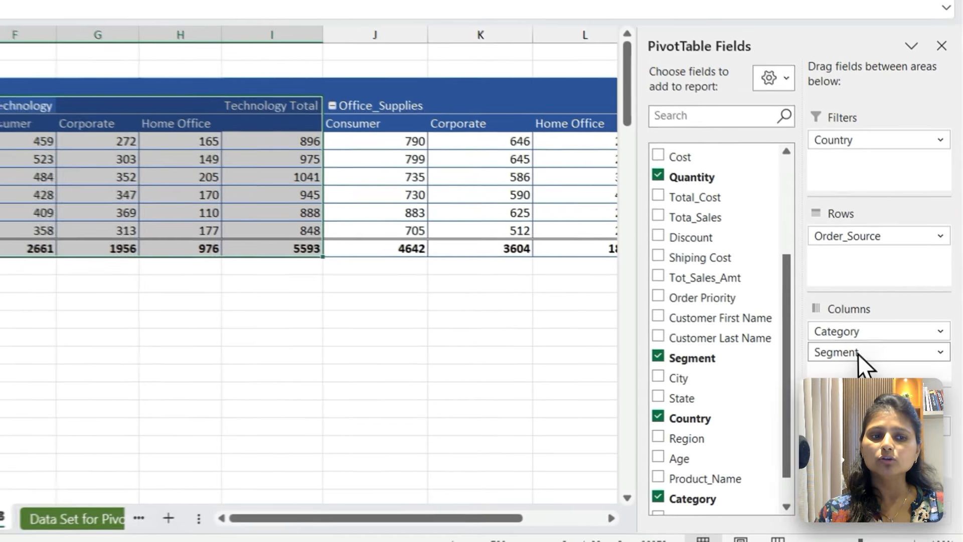
pyautogui.moveTo(858, 354); pyautogui.dragTo(851, 277)
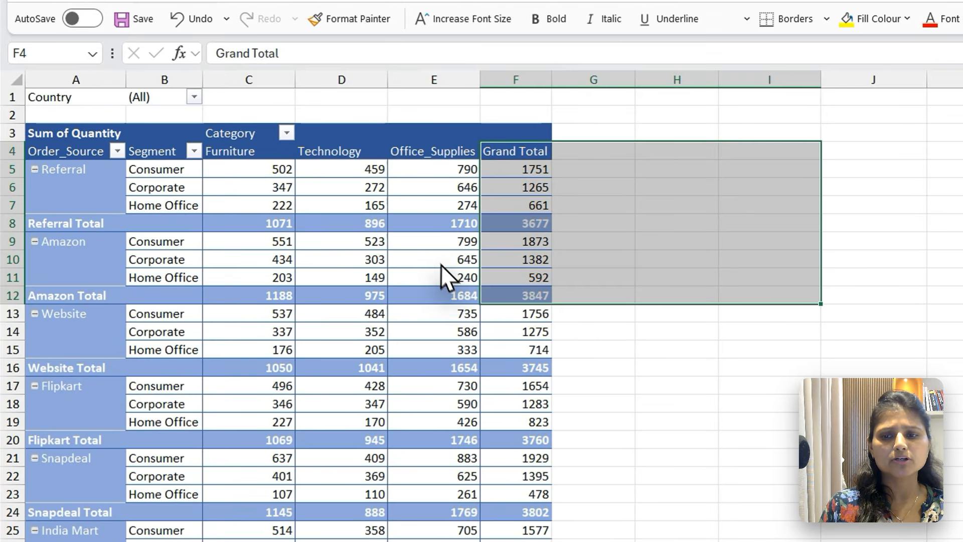
pyautogui.click(446, 276)
pyautogui.moveTo(445, 276)
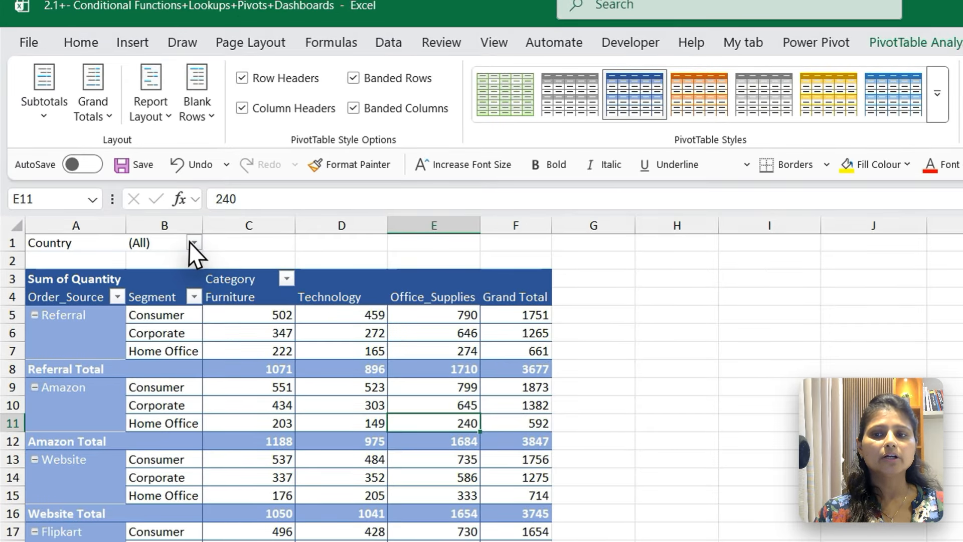
# Filter the pivot table by the single country Australia using the Country report filter.
pyautogui.click(193, 243)
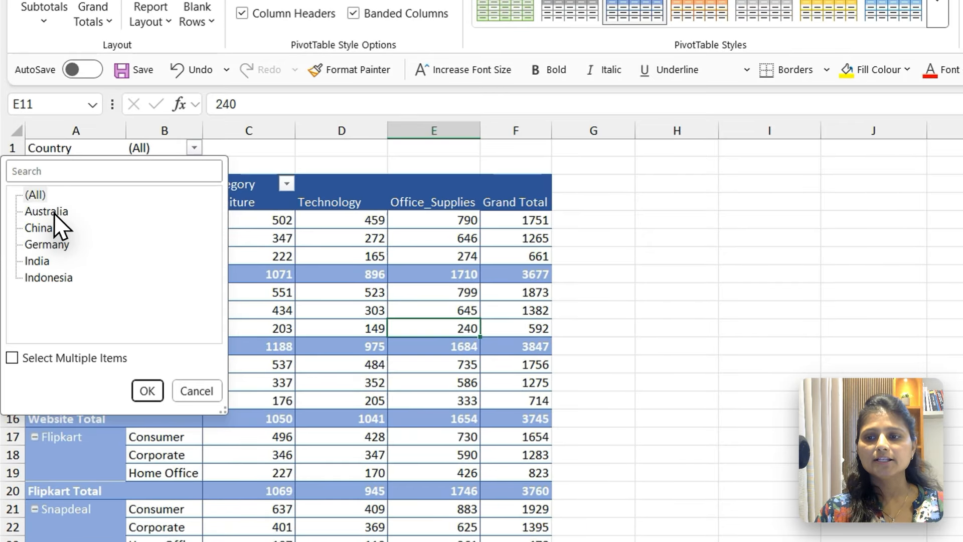
pyautogui.click(37, 216)
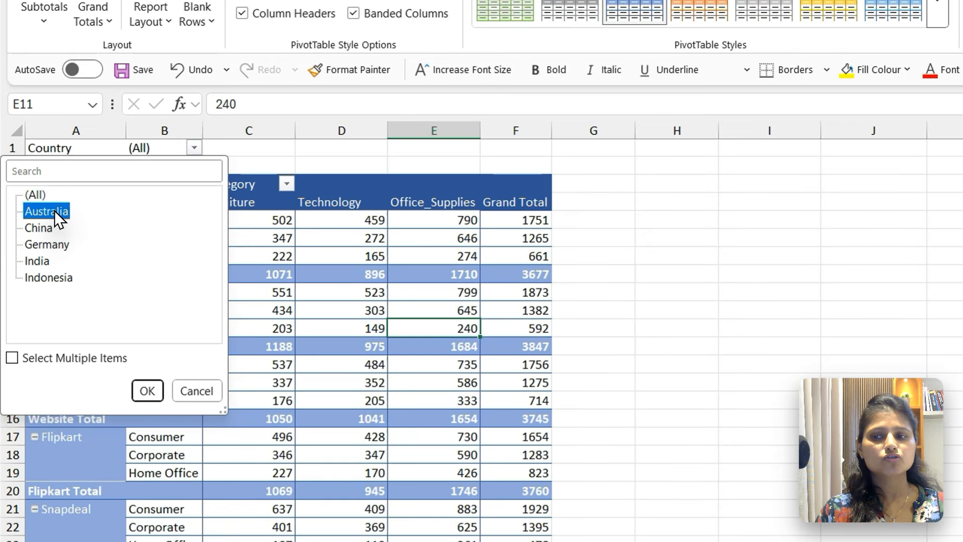
pyautogui.click(146, 391)
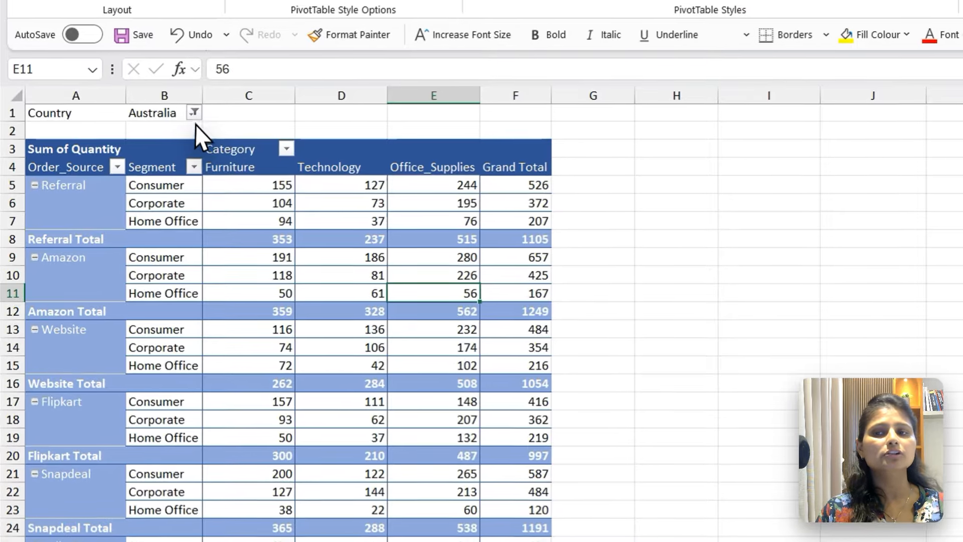
# Switch the Country report filter to China and reset it to include all countries.
pyautogui.click(129, 174)
pyautogui.click(30, 196)
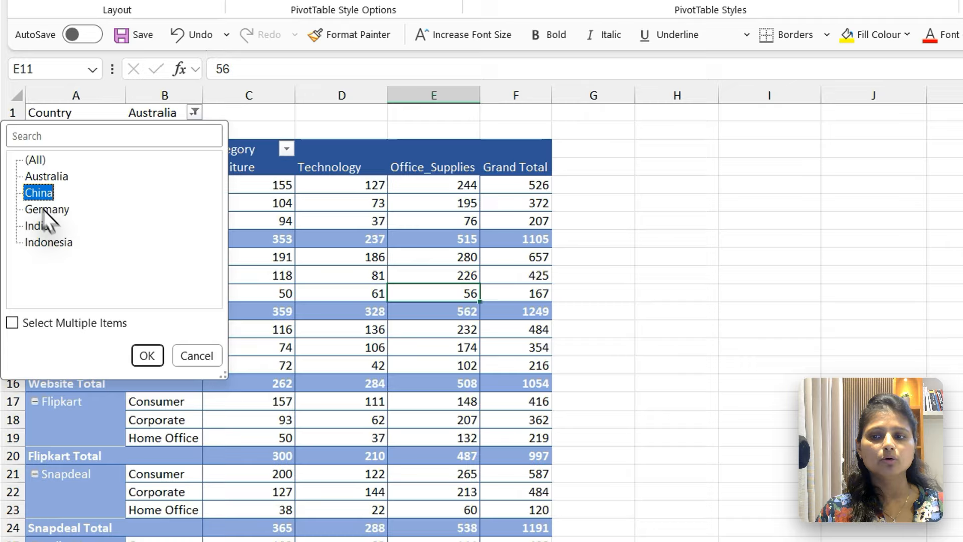
pyautogui.click(140, 356)
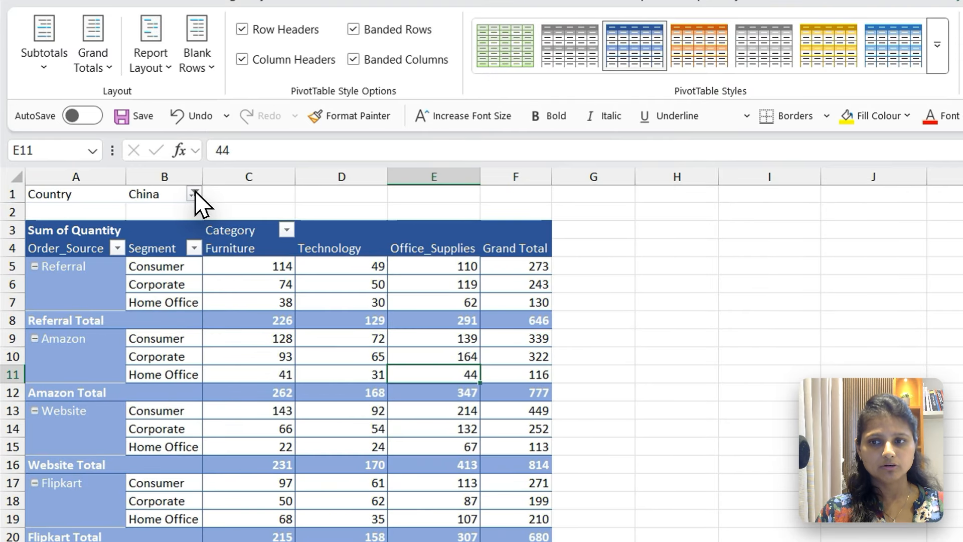
pyautogui.click(130, 174)
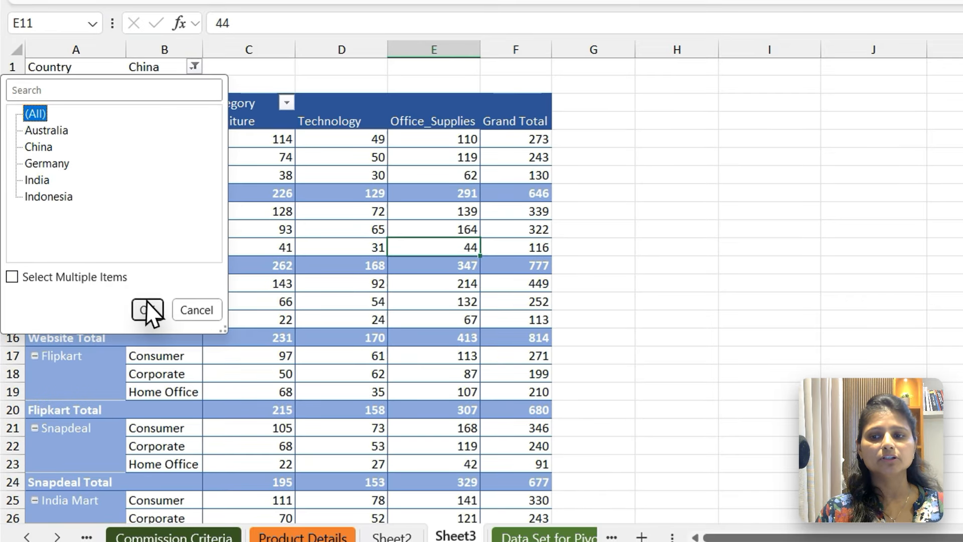
pyautogui.click(147, 361)
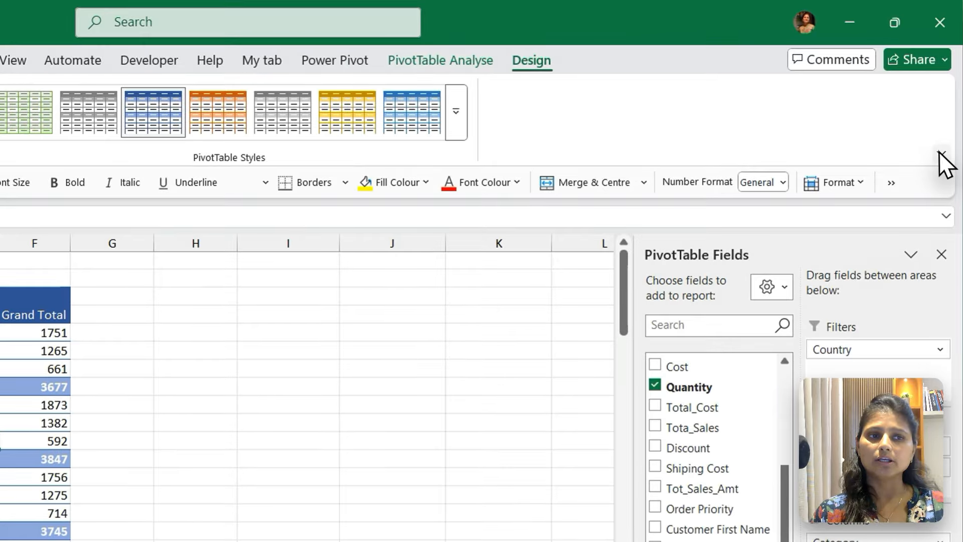
# Set the ribbon display to show tabs only and select cell E19 in the pivot table.
pyautogui.click(949, 103)
pyautogui.click(864, 215)
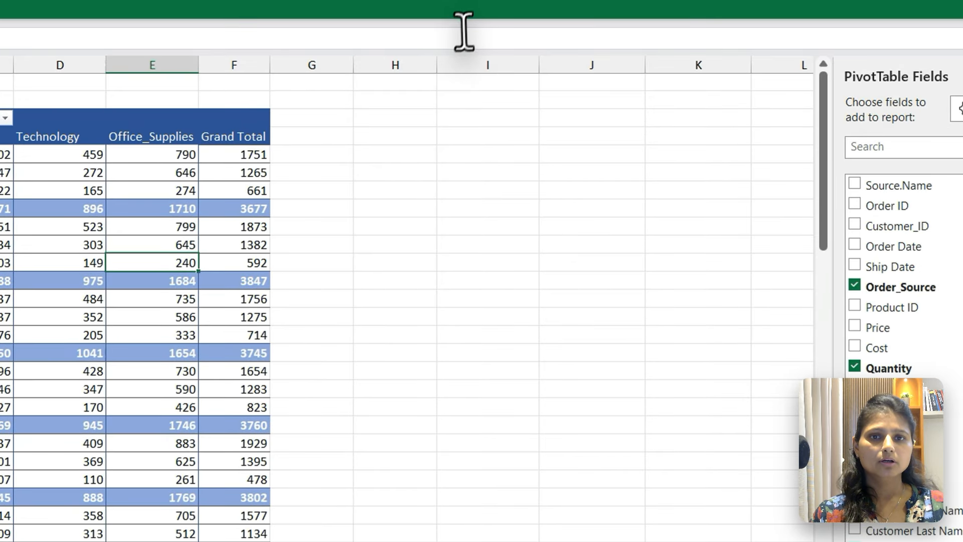
pyautogui.click(454, 17)
pyautogui.click(942, 153)
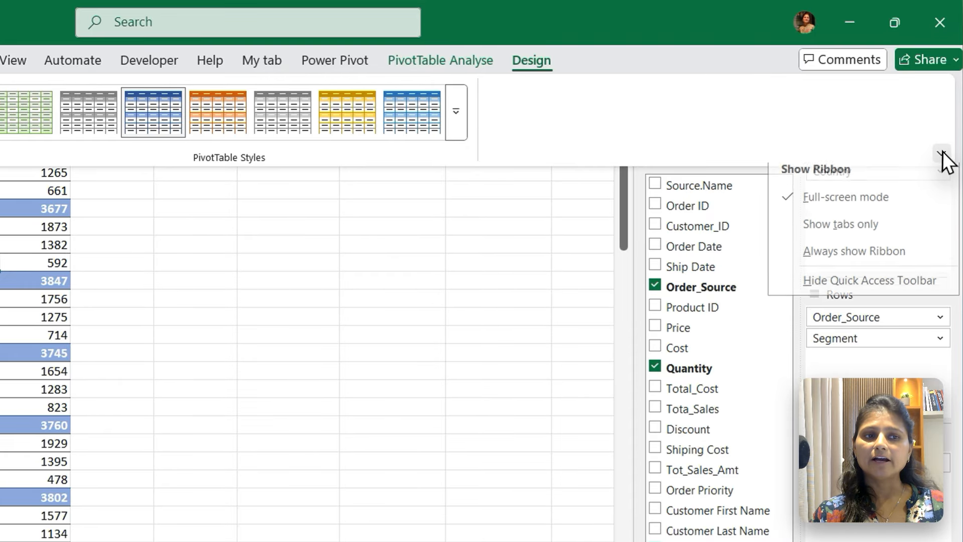
pyautogui.click(868, 226)
pyautogui.click(404, 324)
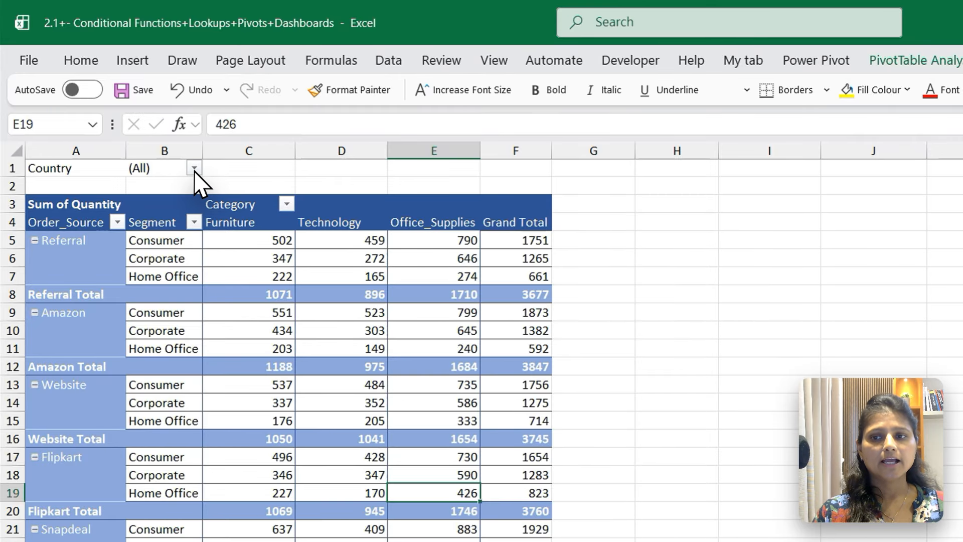
# Set the pivot table's Country report filter on Sheet3 to Australia.
pyautogui.click(194, 169)
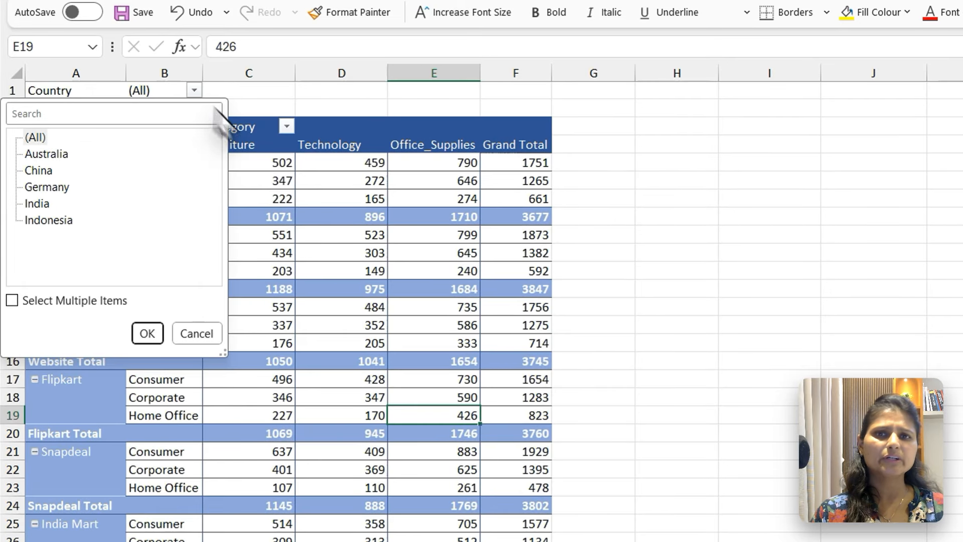
pyautogui.click(212, 250)
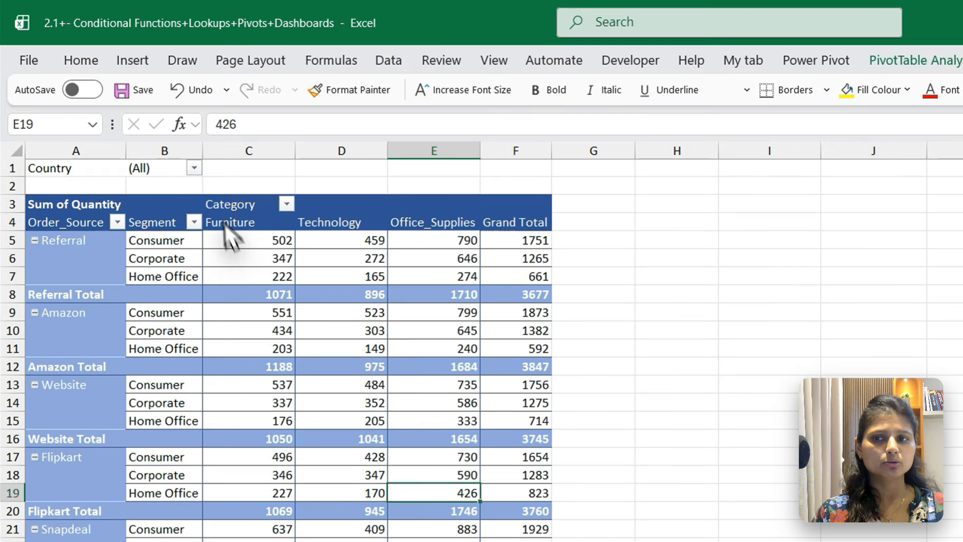
pyautogui.click(193, 168)
pyautogui.click(45, 230)
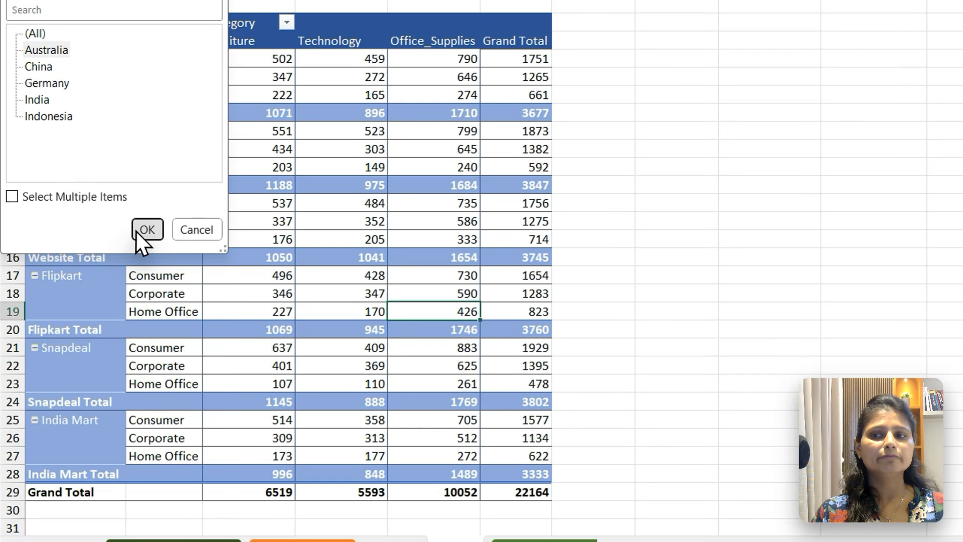
pyautogui.click(146, 230)
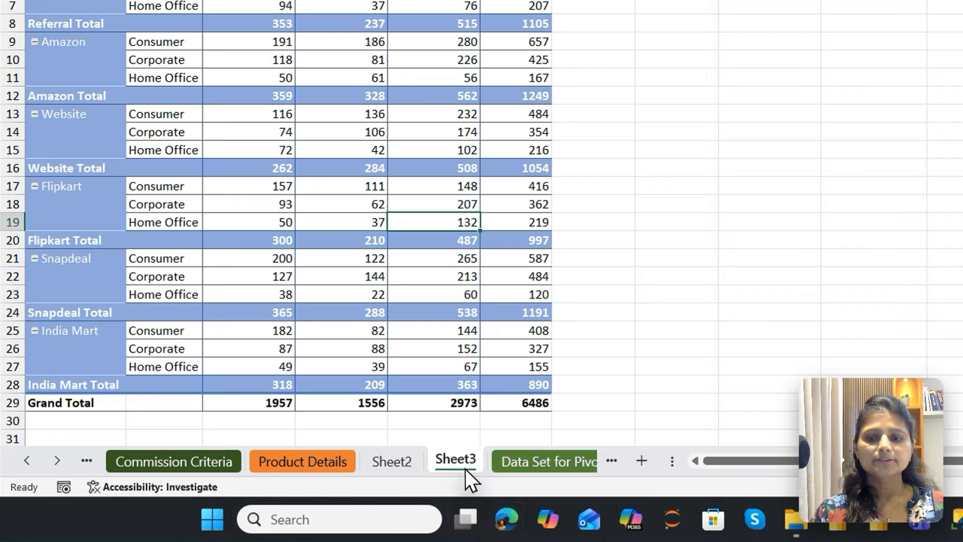
# Create a copy of Sheet3 in the same workbook, placed before the Data Set for Pivot sheet.
pyautogui.rightClick(464, 468)
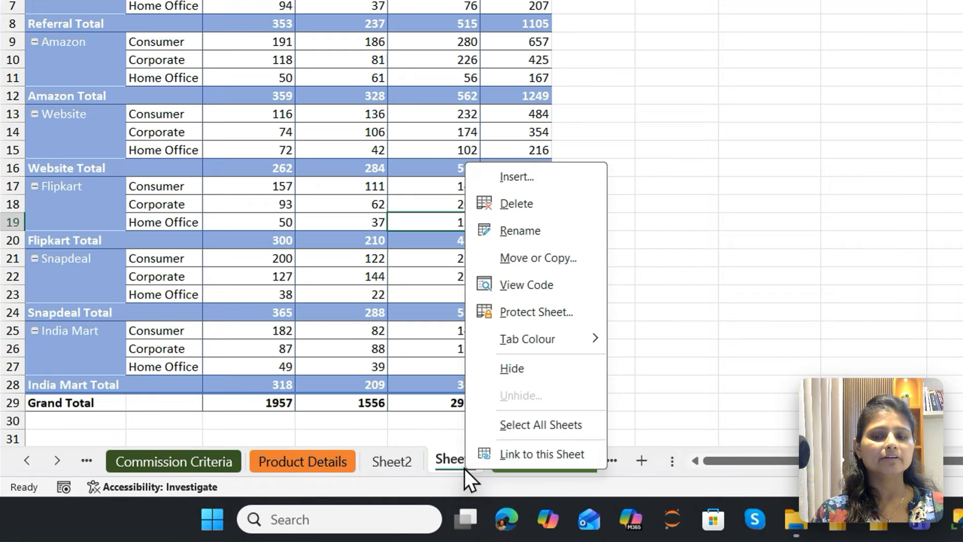
pyautogui.click(522, 259)
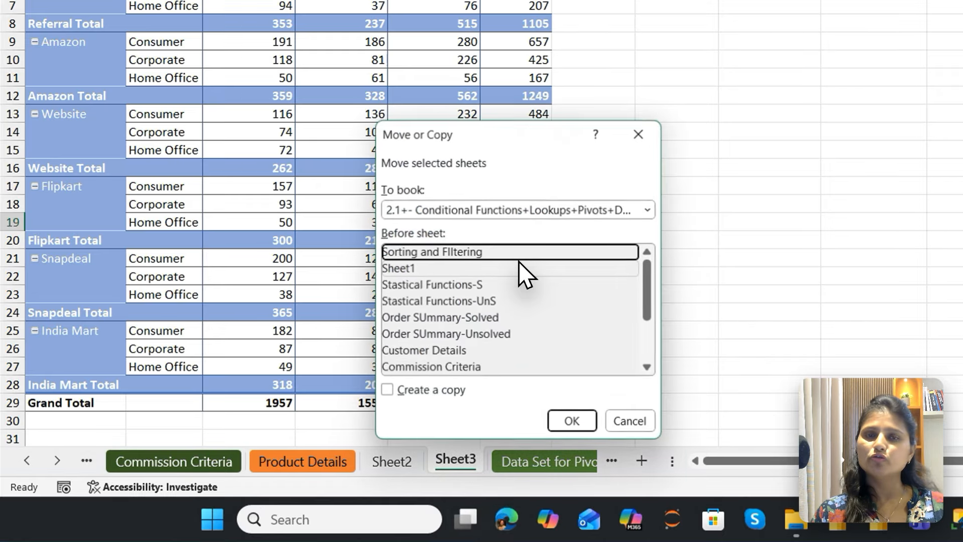
pyautogui.click(418, 391)
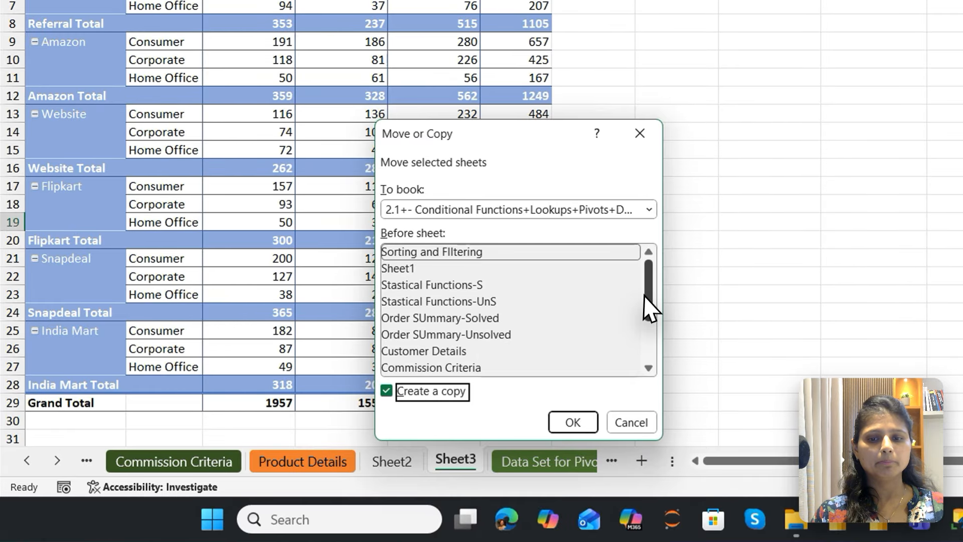
pyautogui.moveTo(650, 303); pyautogui.dragTo(654, 334)
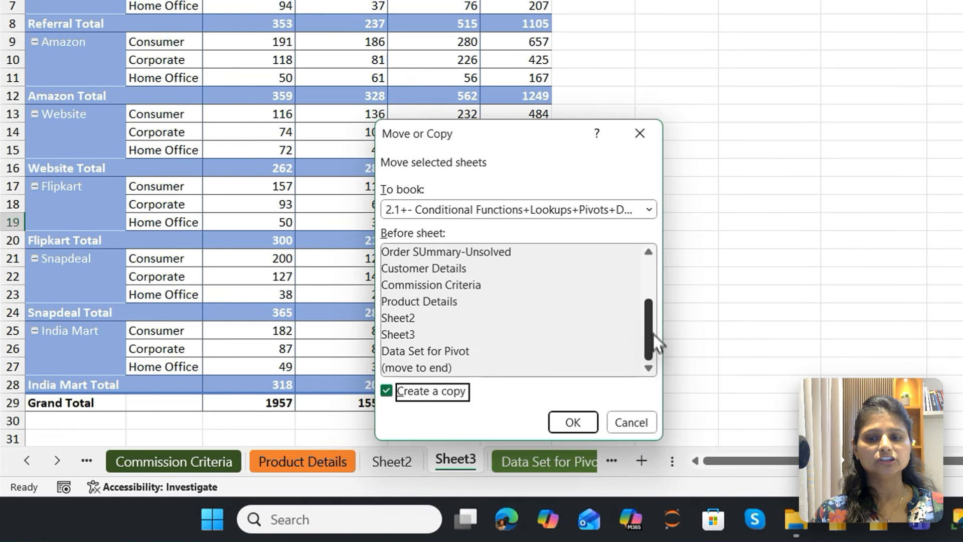
pyautogui.click(425, 351)
pyautogui.click(580, 419)
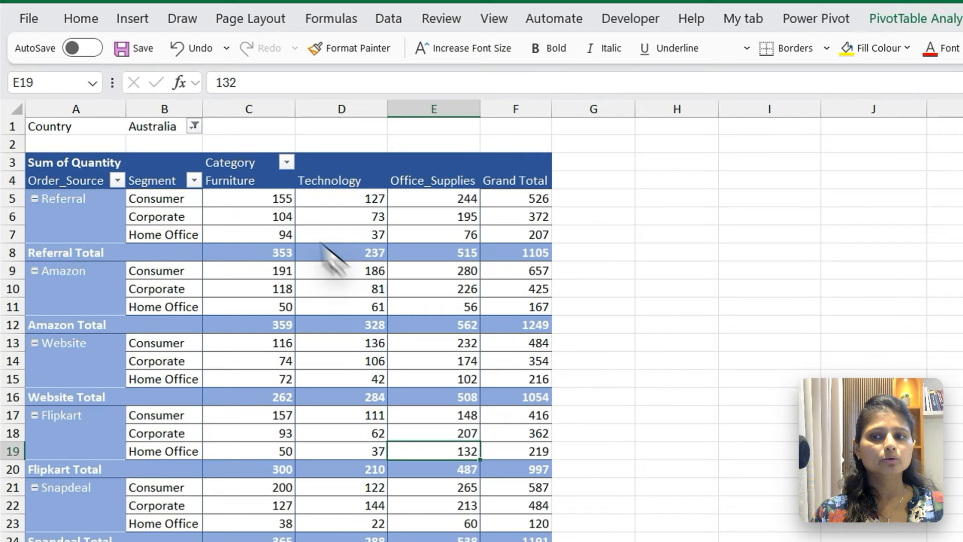
# Set the Country report filter on the copied sheet's pivot table to China.
pyautogui.click(194, 126)
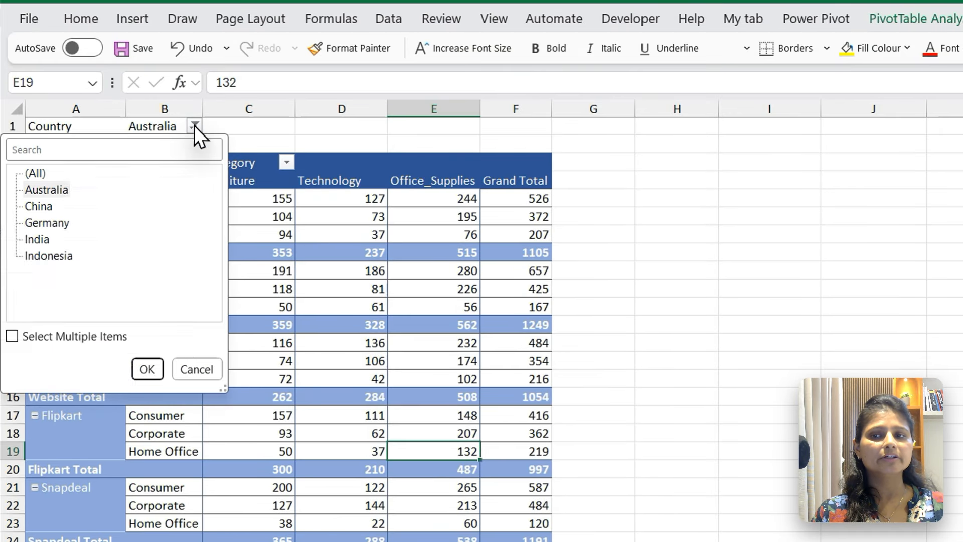
pyautogui.click(39, 206)
pyautogui.click(148, 370)
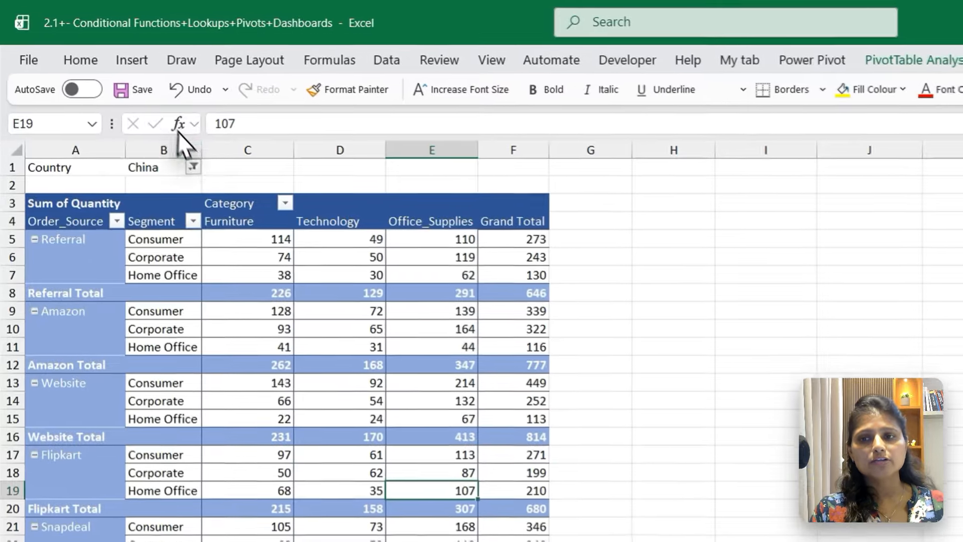
# Reset the pivot table's Country report filter to show all countries.
pyautogui.click(194, 168)
pyautogui.click(31, 215)
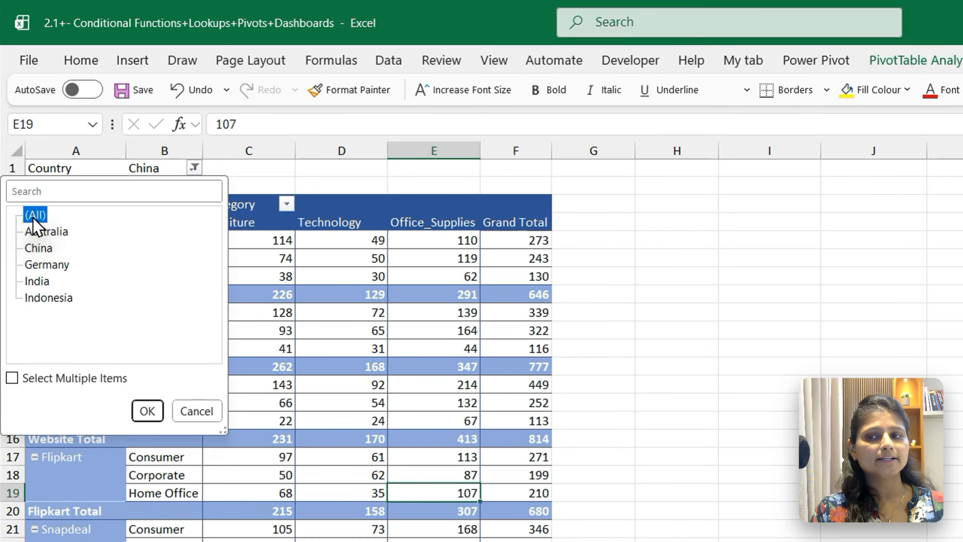
pyautogui.click(148, 416)
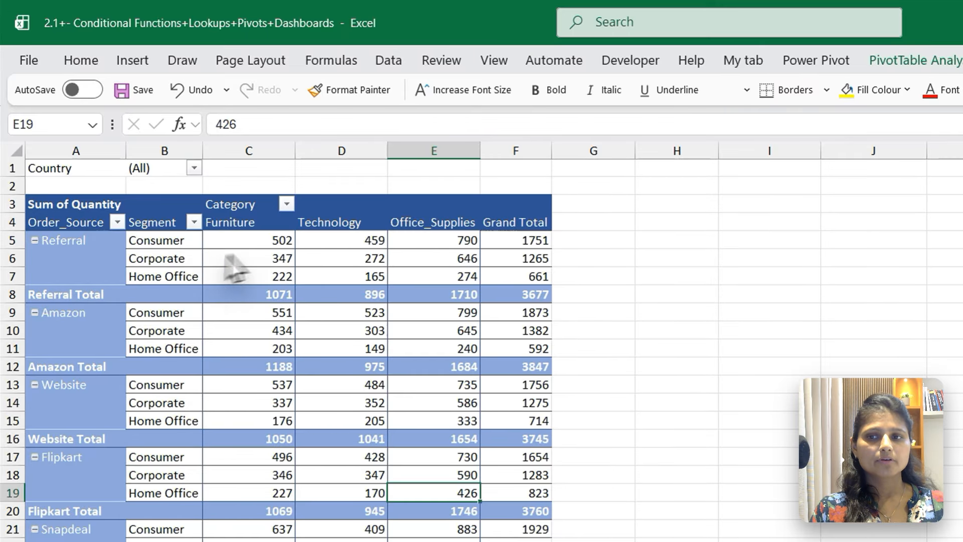
# Generate separate report filter pages for every item of the pivot table's Country filter.
pyautogui.click(284, 278)
pyautogui.click(921, 61)
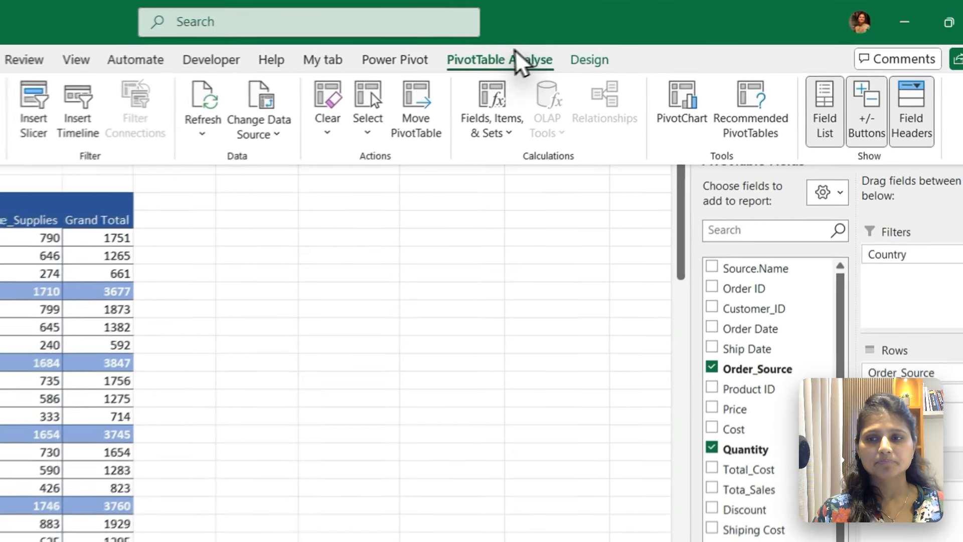
pyautogui.click(615, 39)
pyautogui.click(496, 59)
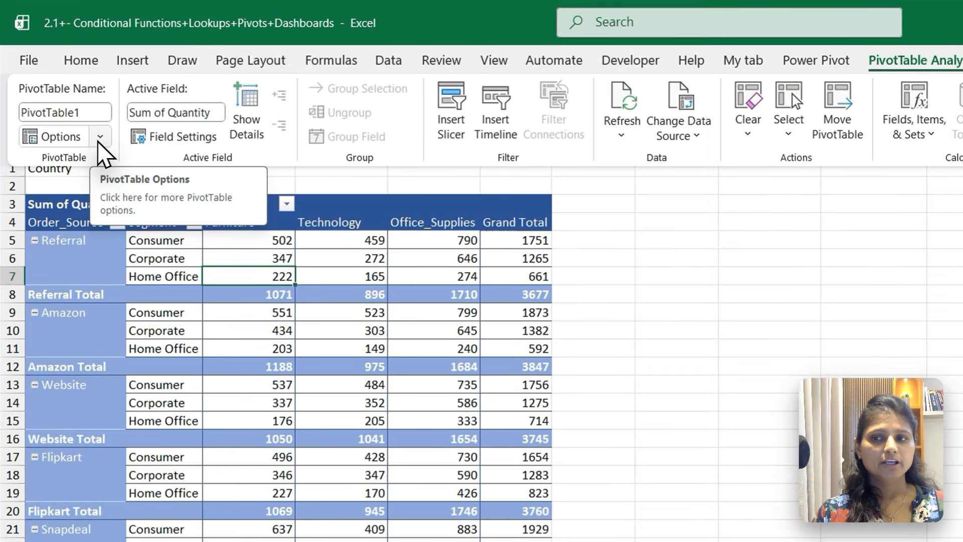
pyautogui.click(99, 140)
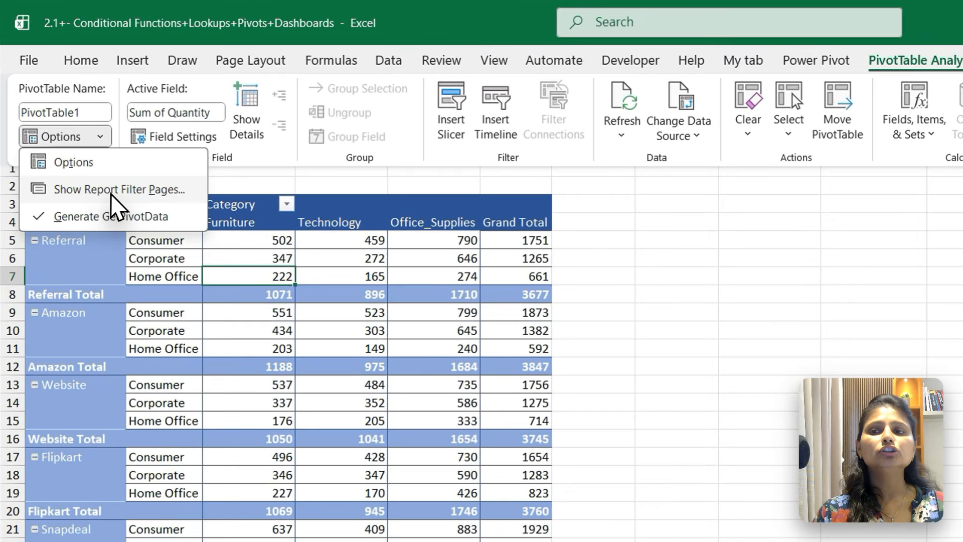
pyautogui.click(110, 194)
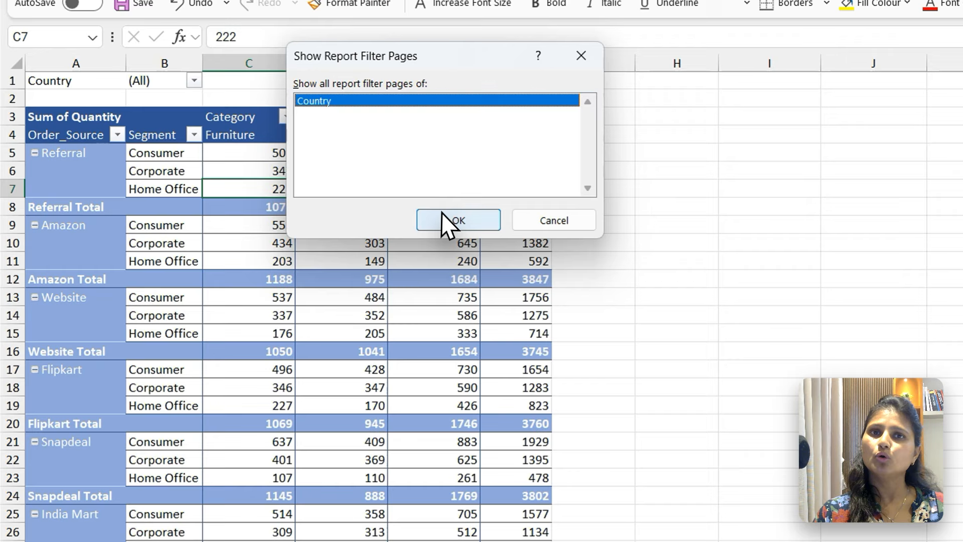
pyautogui.click(306, 205)
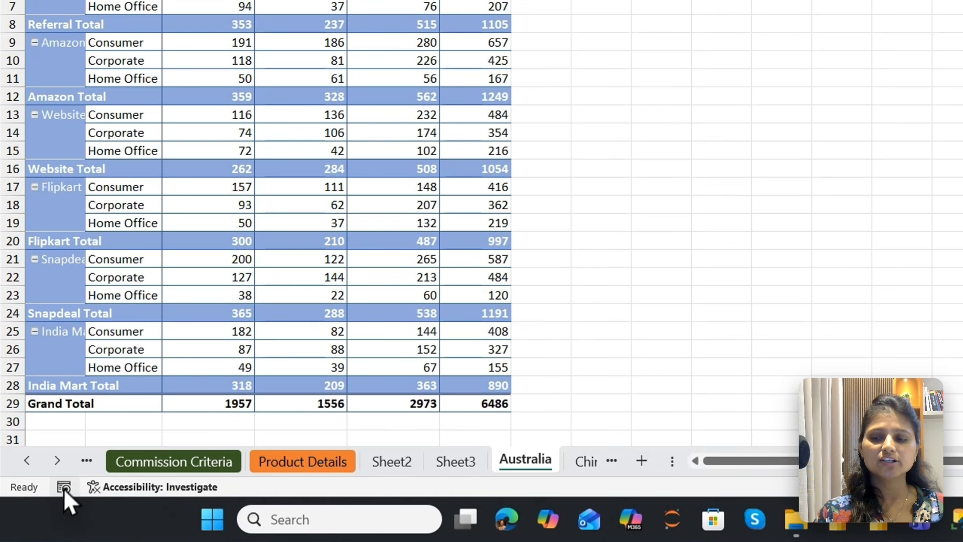
# Look through the generated Australia, China, Germany, India and Indonesia sheets and compare them with the unfiltered pivot table on Sheet3 (2).
pyautogui.click(57, 460)
pyautogui.click(58, 460)
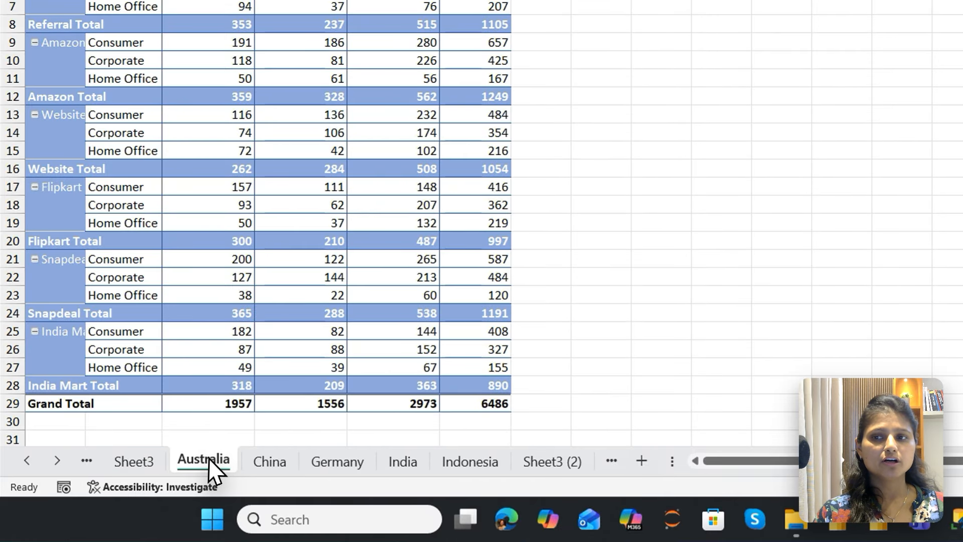
pyautogui.click(268, 458)
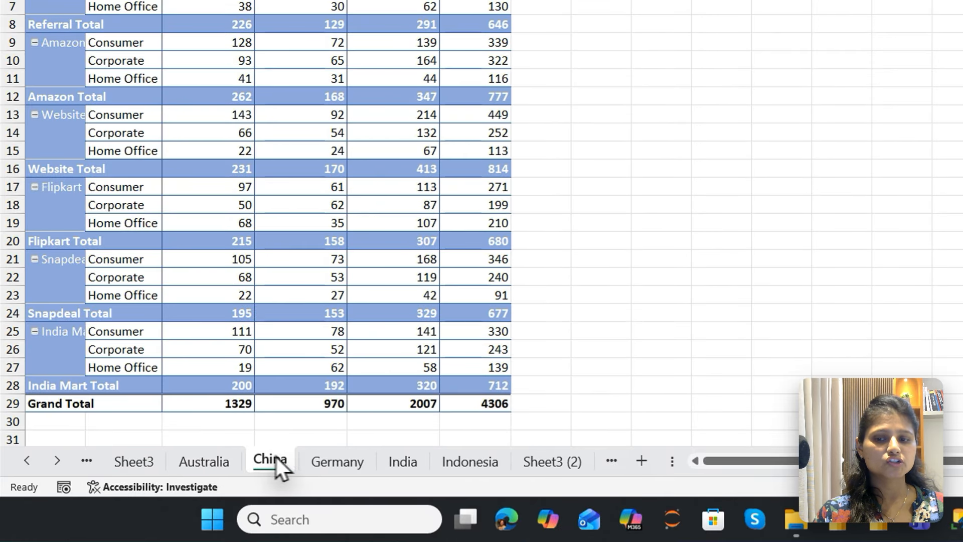
pyautogui.click(359, 457)
pyautogui.click(396, 460)
pyautogui.click(464, 460)
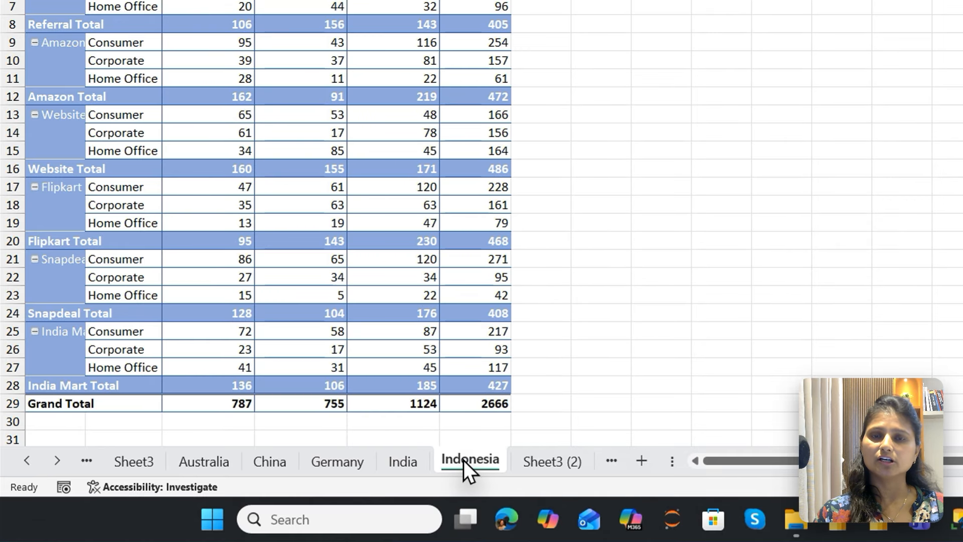
pyautogui.click(544, 463)
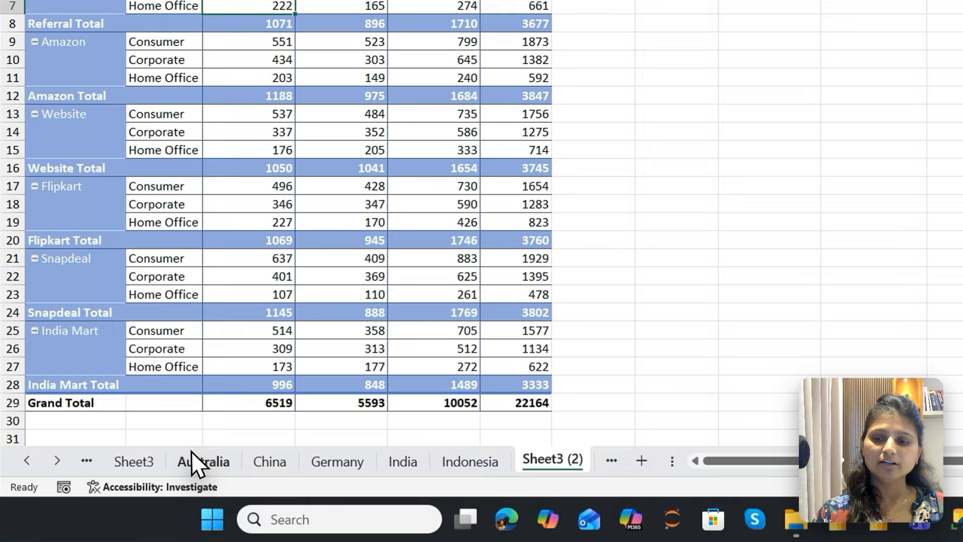
pyautogui.click(129, 485)
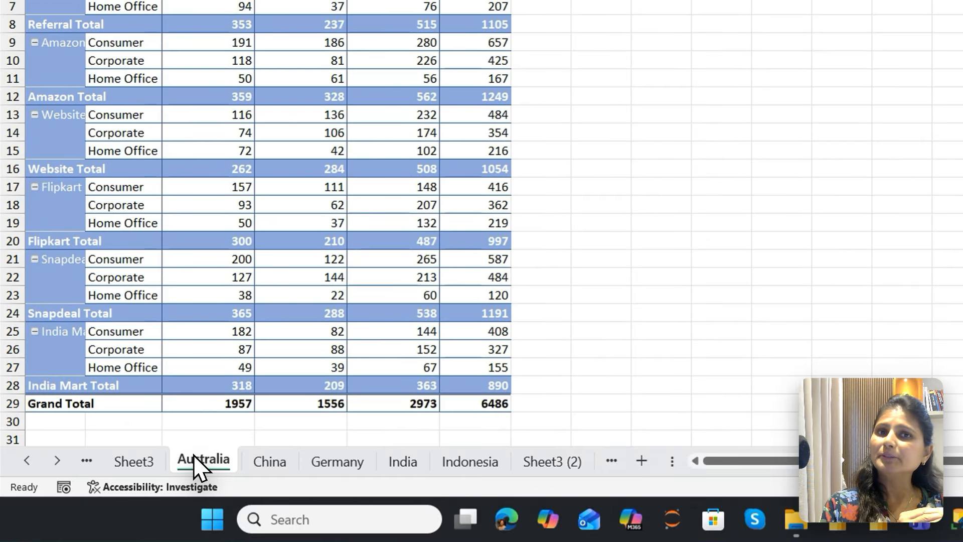
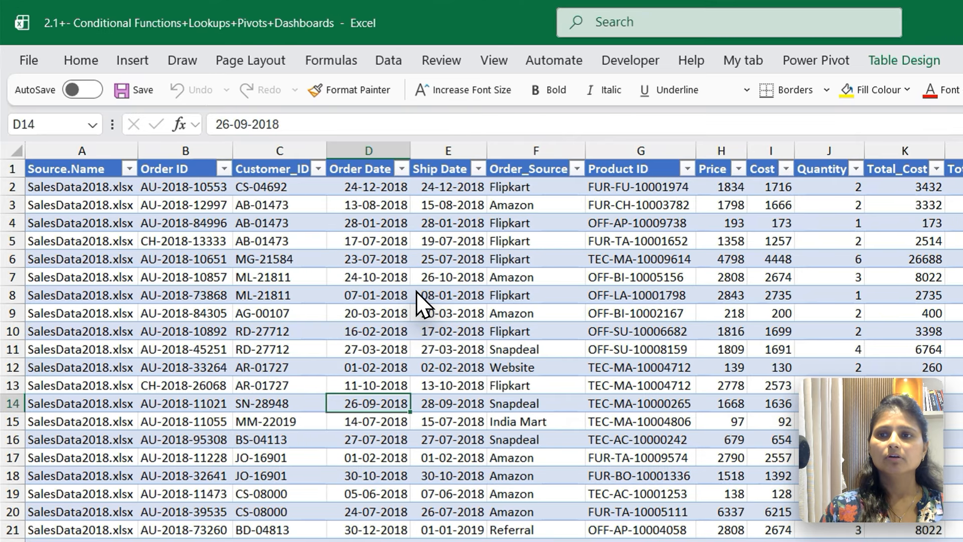
# Create a pivot table from the PivotData table on a new worksheet, with Order_Source as the row field.
pyautogui.click(137, 64)
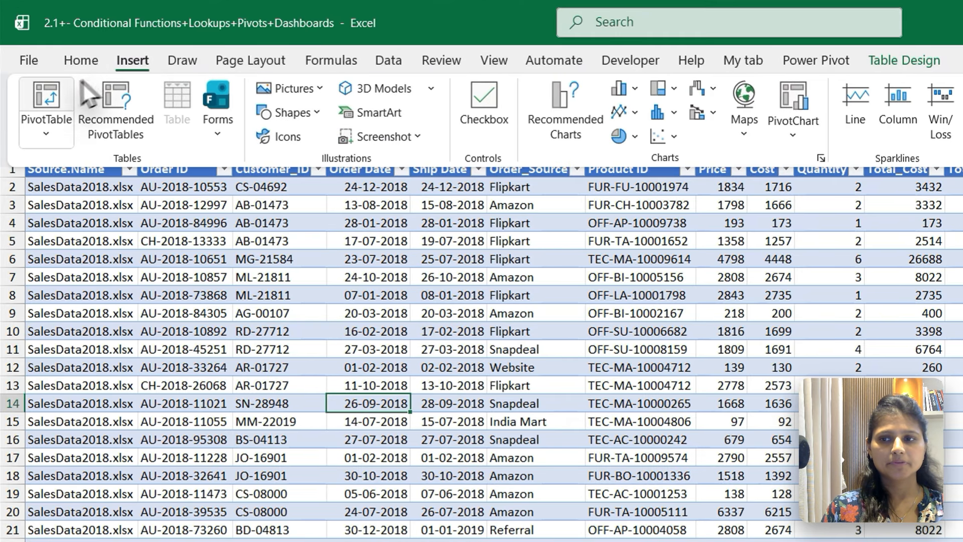
pyautogui.click(47, 89)
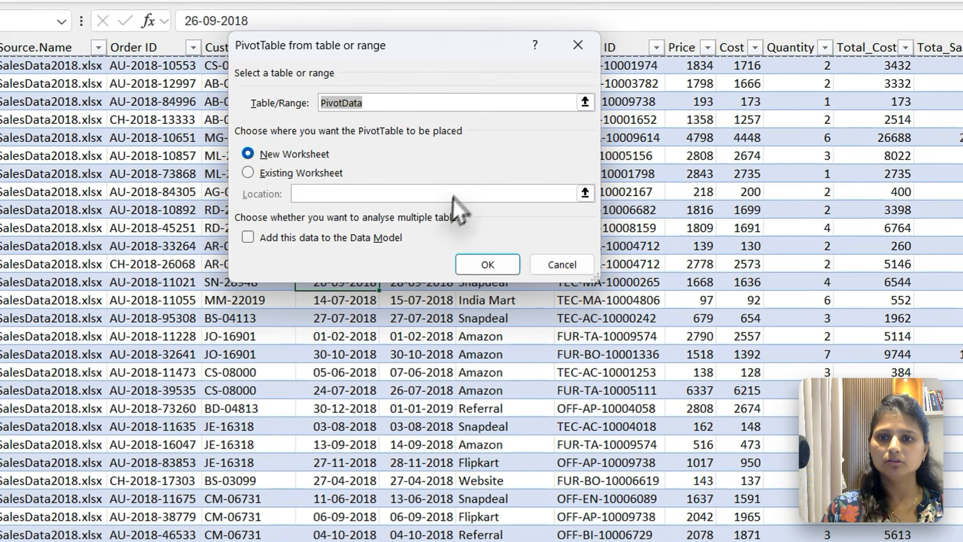
pyautogui.click(502, 313)
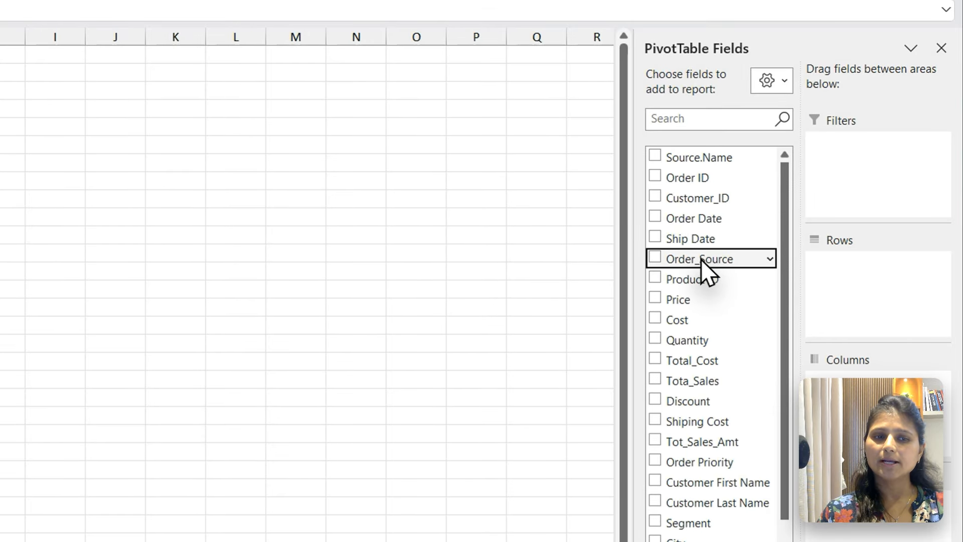
pyautogui.moveTo(701, 261); pyautogui.dragTo(884, 279)
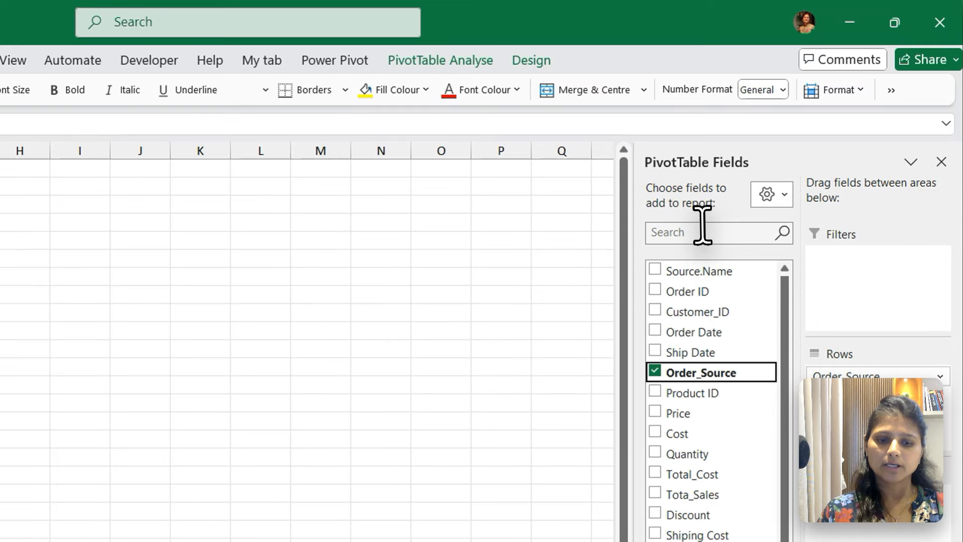
# Search the pivot table's field list for "Pro" to check for a profit field, and clear the search.
pyautogui.click(789, 151)
pyautogui.write('Pro')
pyautogui.press('BackSpace')
pyautogui.press('BackSpace')
pyautogui.press('BackSpace')
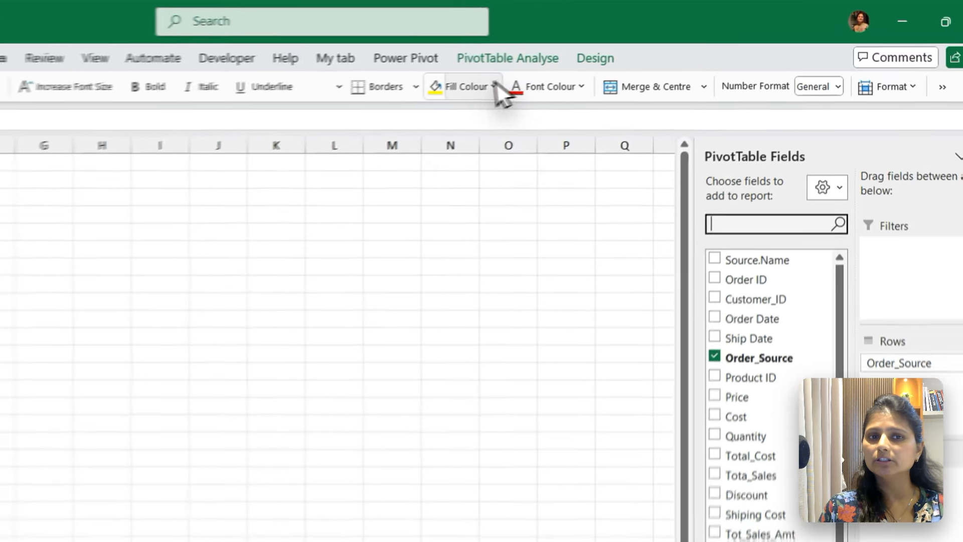
# Start a new calculated field for the pivot table and name it Profit.
pyautogui.click(606, 40)
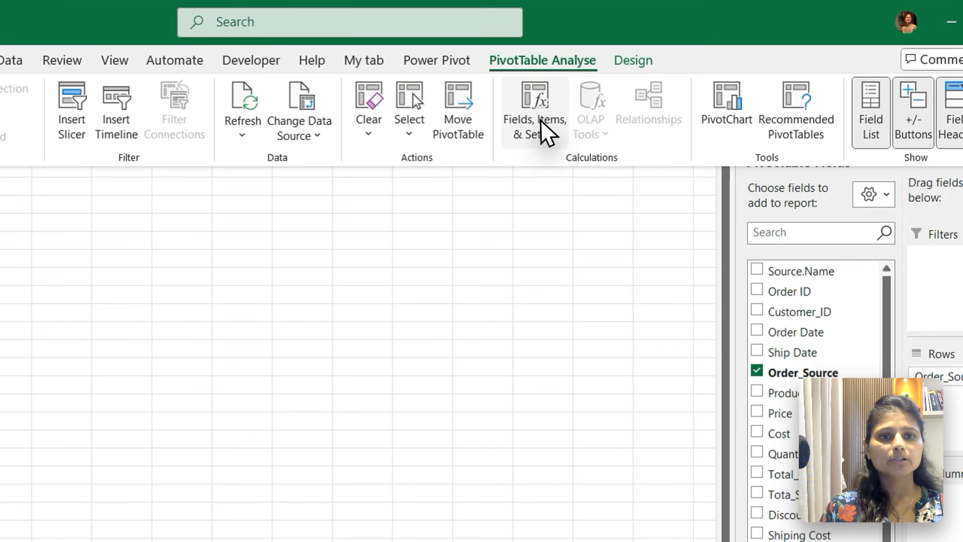
pyautogui.click(612, 79)
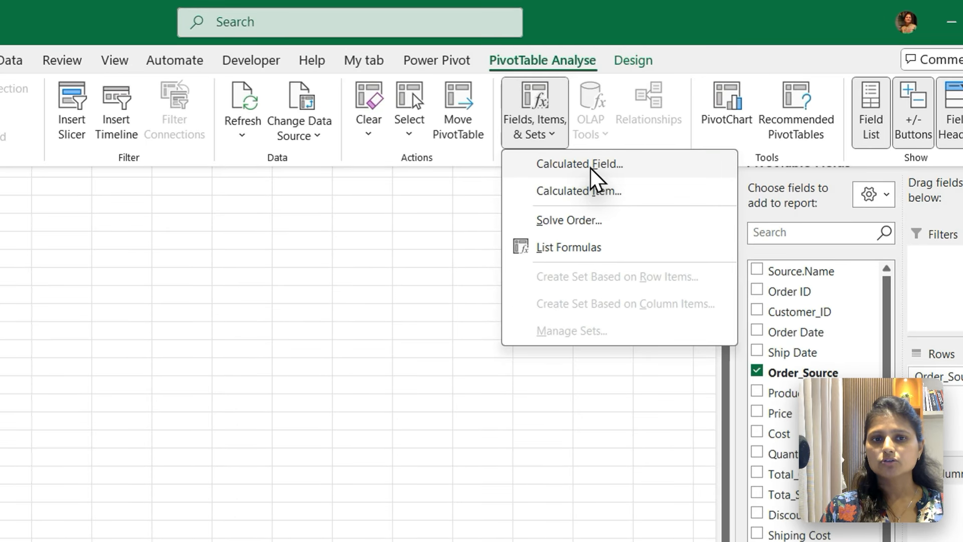
pyautogui.click(591, 168)
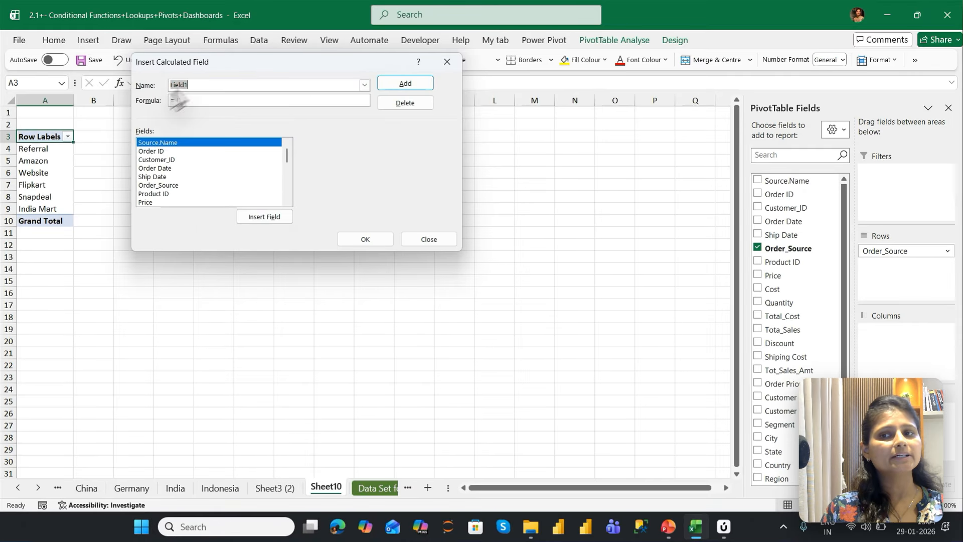
pyautogui.write('Profi')
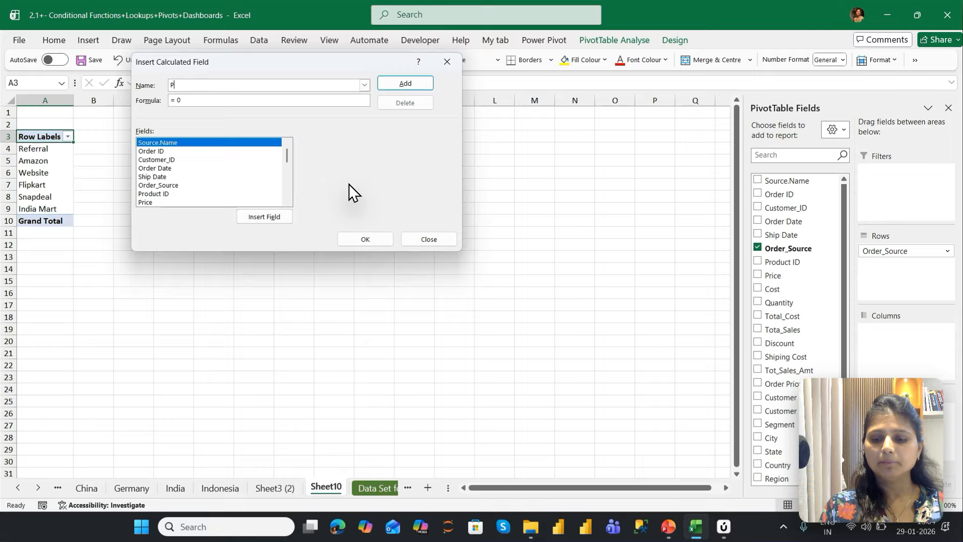
pyautogui.write('t')
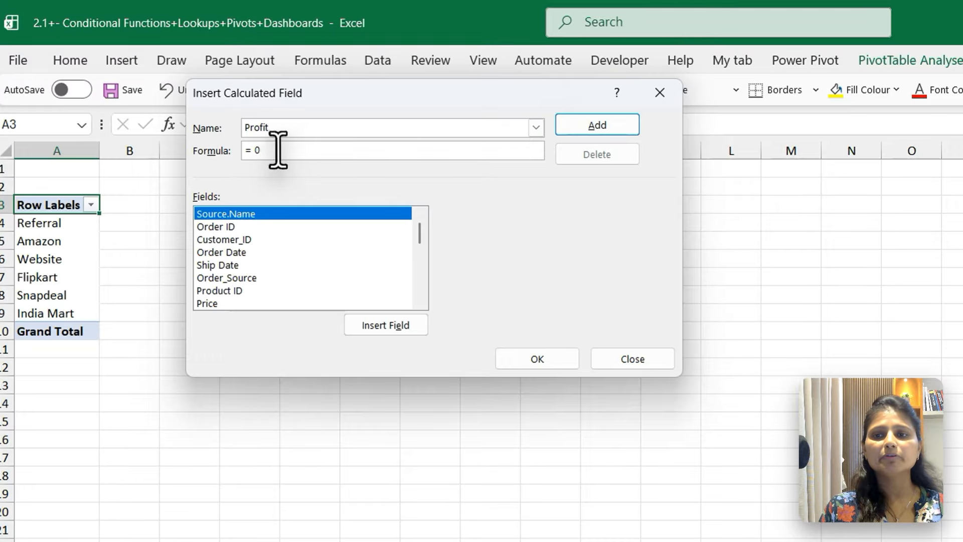
# Set the Profit field's formula to Tot_Sales_Amt - Total_Cost and add the calculated field to the pivot table.
pyautogui.click(278, 149)
pyautogui.press('BackSpace')
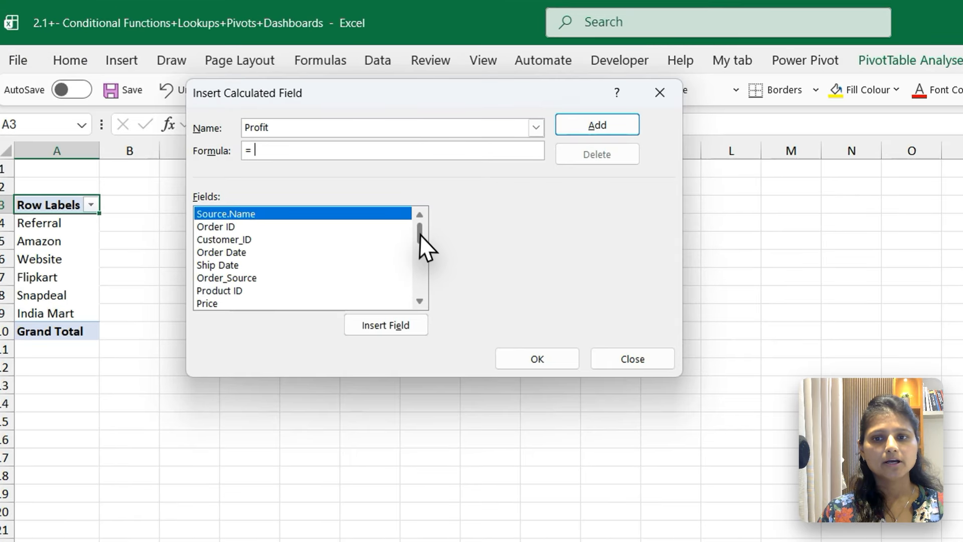
pyautogui.moveTo(287, 154); pyautogui.dragTo(287, 169)
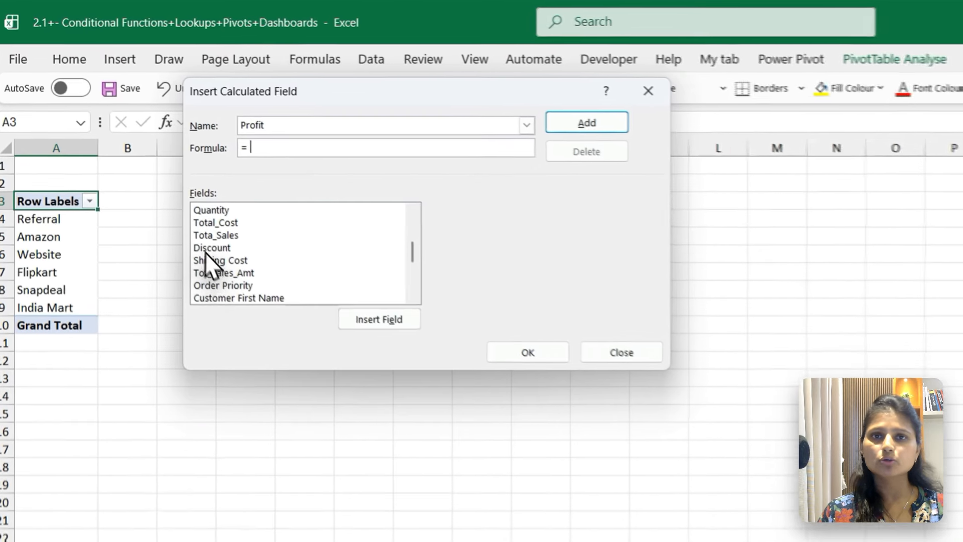
pyautogui.doubleClick(219, 273)
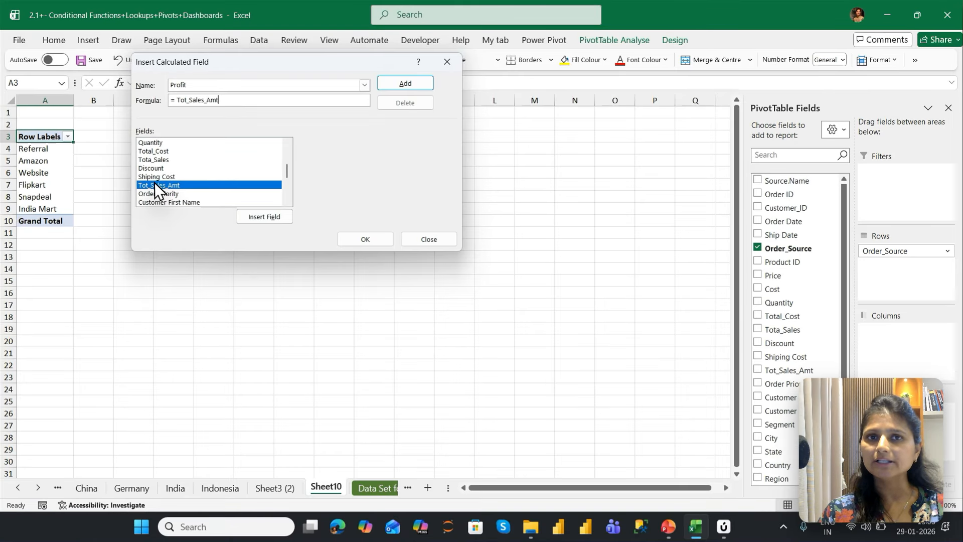
pyautogui.write('-')
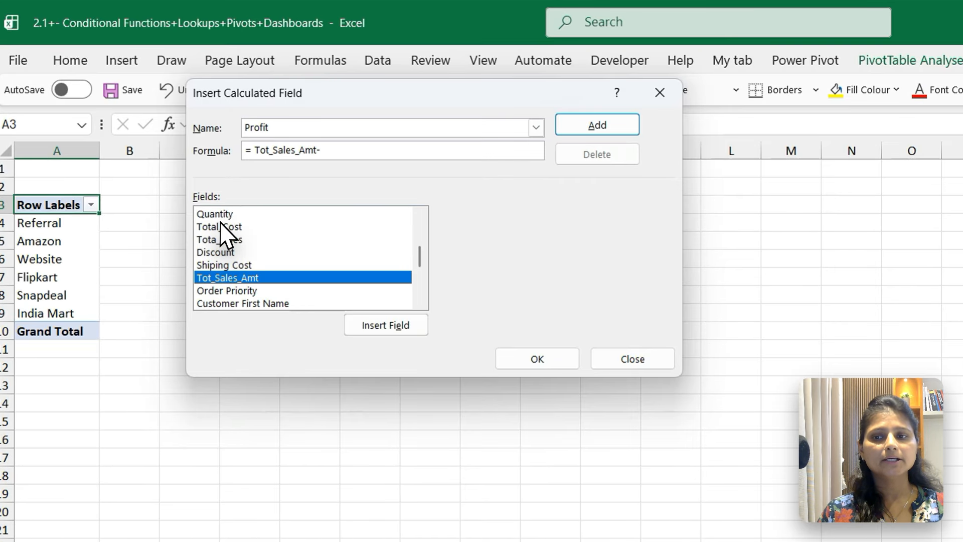
pyautogui.doubleClick(154, 151)
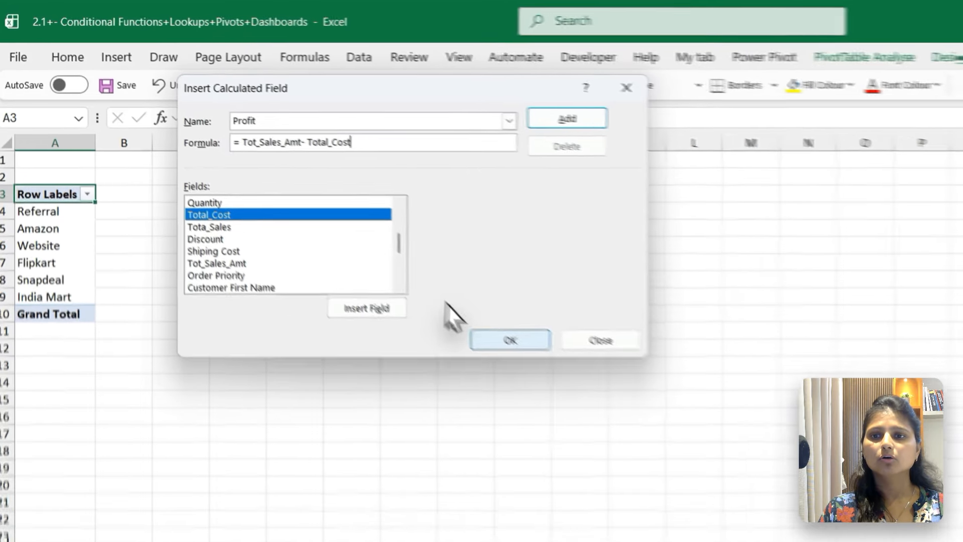
pyautogui.click(499, 340)
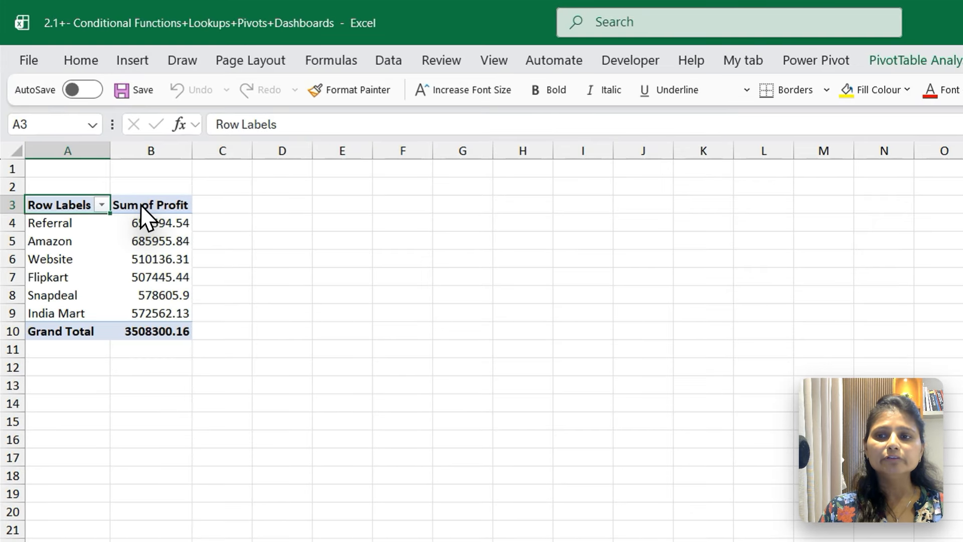
# Rename the pivot table's Sum of Profit column header in B3 as Total Profit.
pyautogui.click(97, 139)
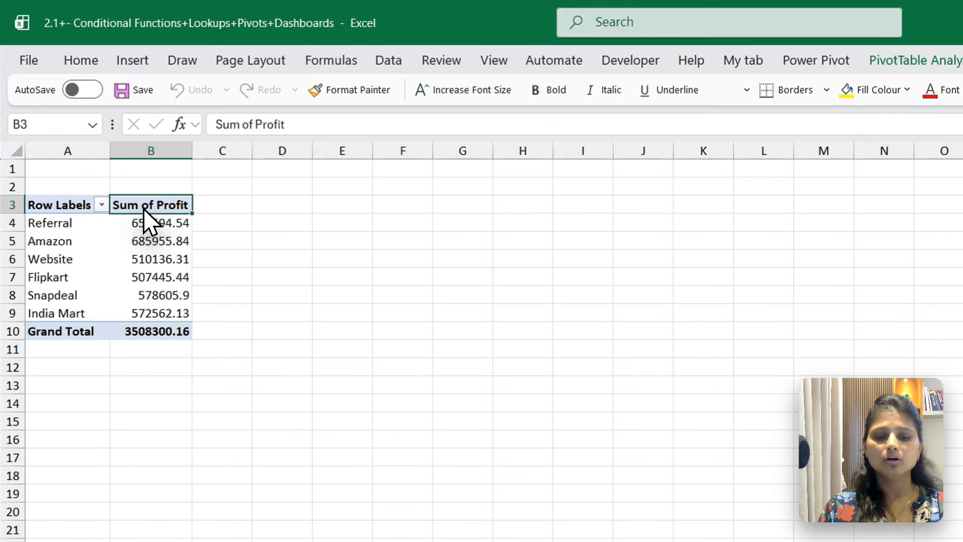
pyautogui.write('Profut')
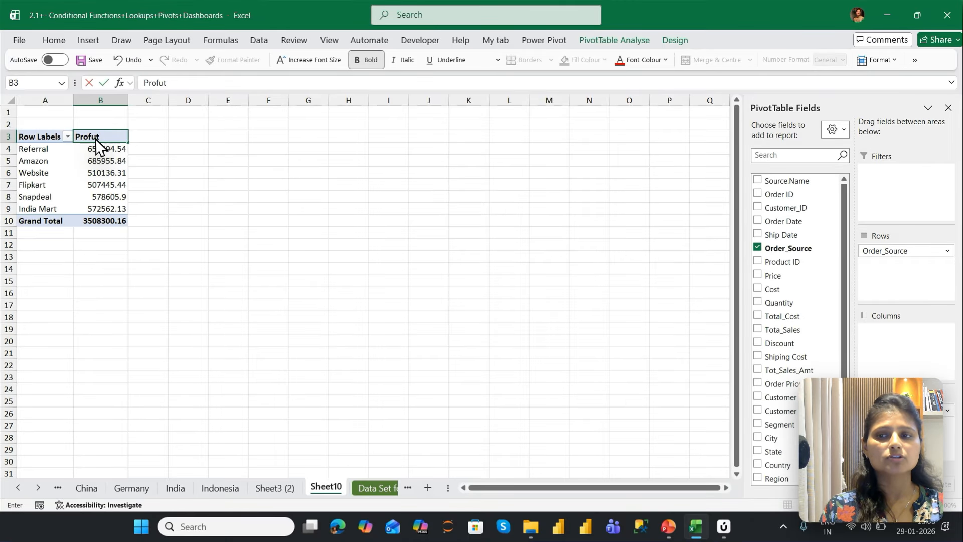
pyautogui.press('BackSpace')
pyautogui.press('BackSpace')
pyautogui.press('BackSpace')
pyautogui.press('BackSpace')
pyautogui.press('BackSpace')
pyautogui.write('T')
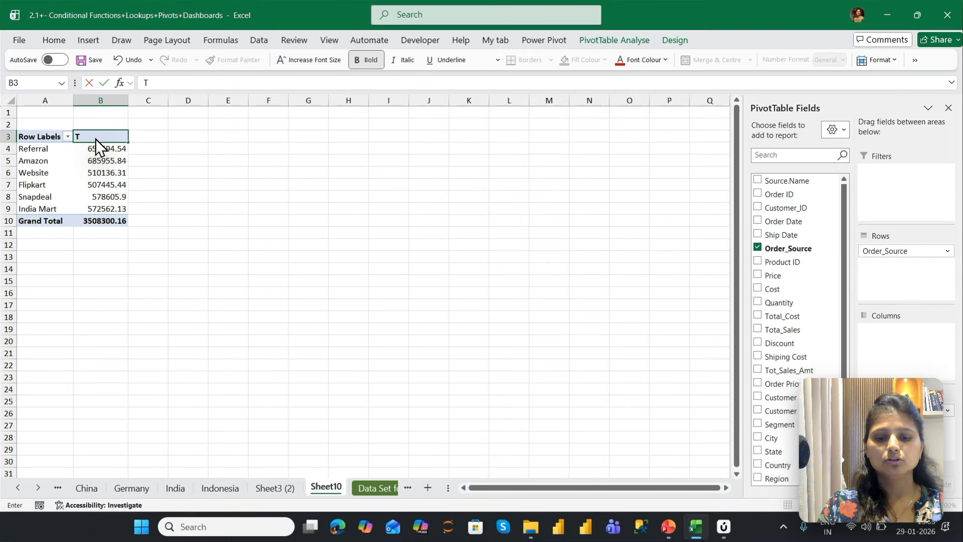
pyautogui.write('otal Profuit')
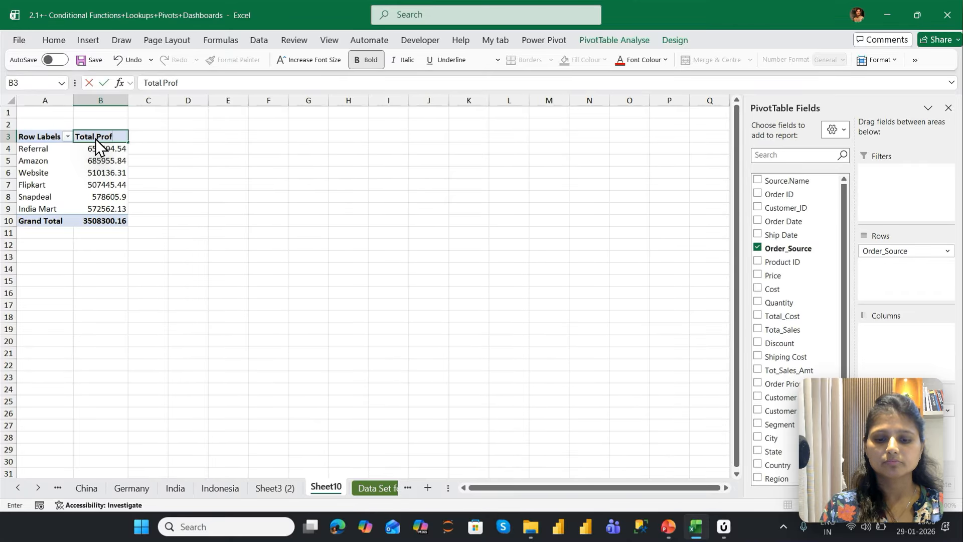
pyautogui.press('BackSpace')
pyautogui.press('BackSpace')
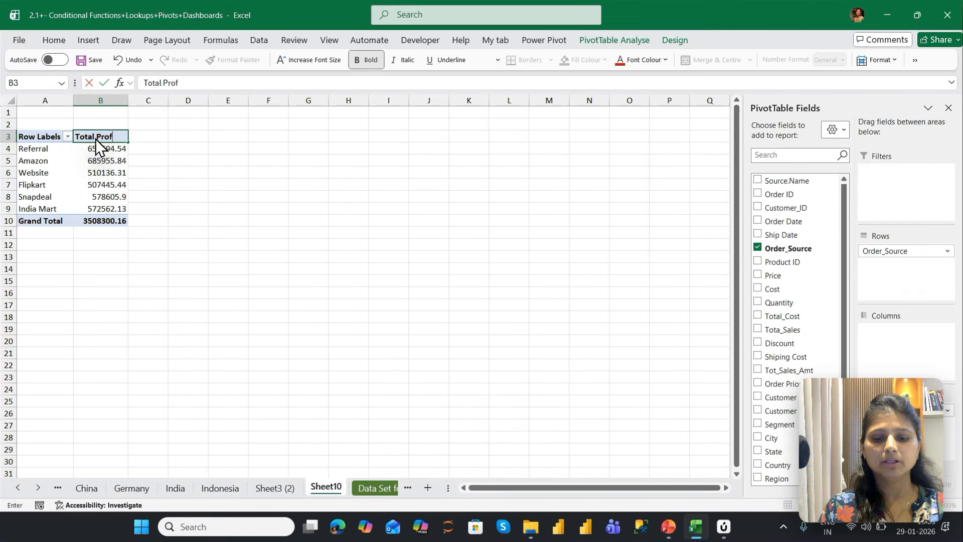
pyautogui.write('it')
pyautogui.press('Return')
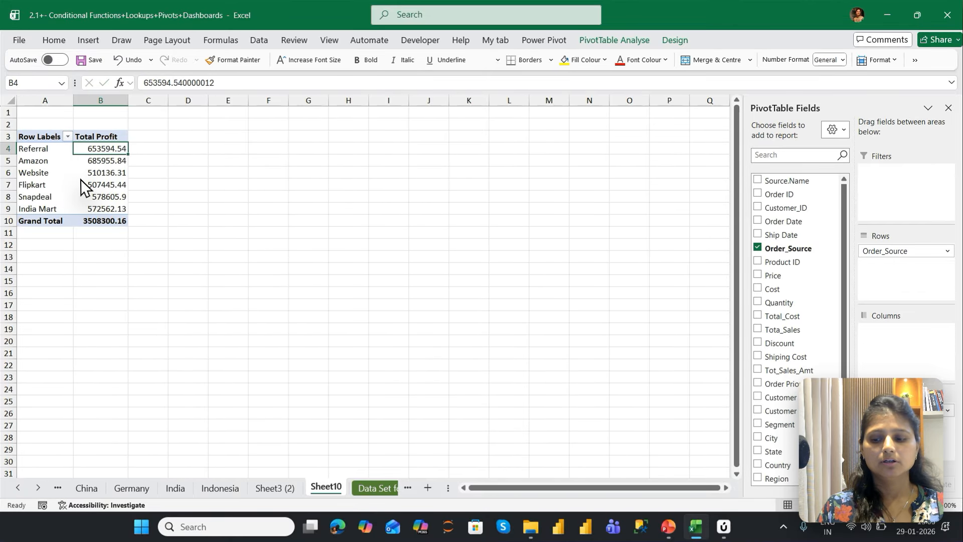
# Format the Total Profit values, including the grand total, to show no decimal places.
pyautogui.hotkey('ctrl', 'shift', 'Down')
pyautogui.click(53, 40)
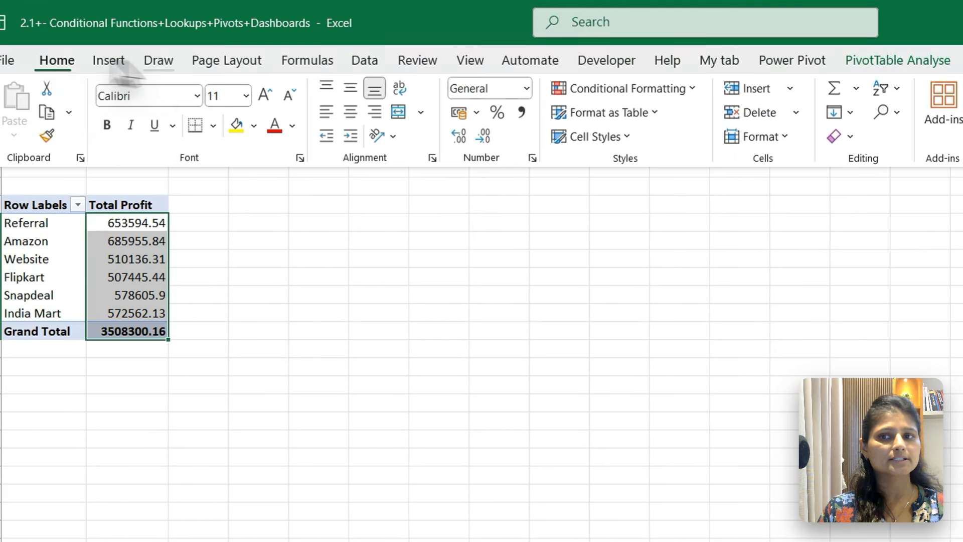
pyautogui.click(483, 137)
pyautogui.click(483, 136)
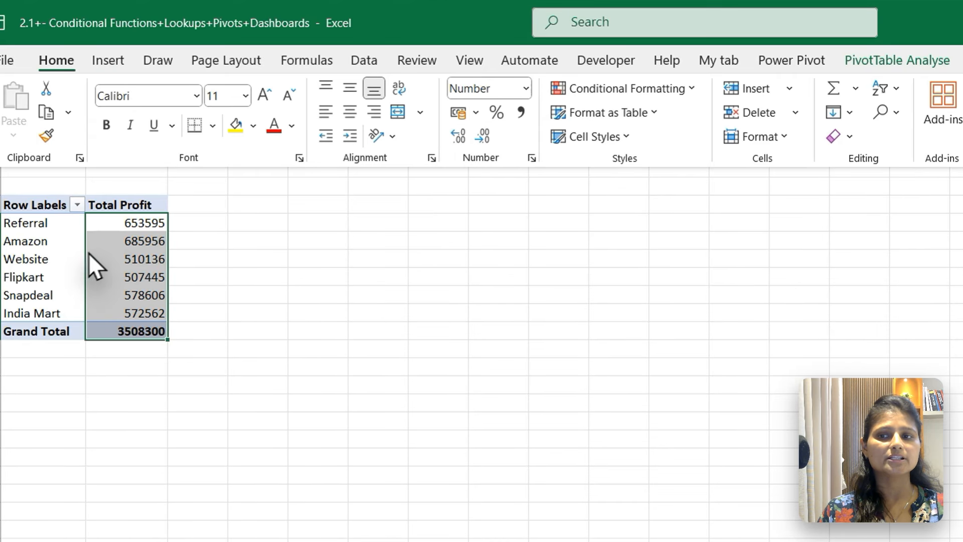
# Insert a clustered column PivotChart from the Total Profit pivot table and place it beside the table, starting at column C.
pyautogui.click(119, 253)
pyautogui.click(121, 253)
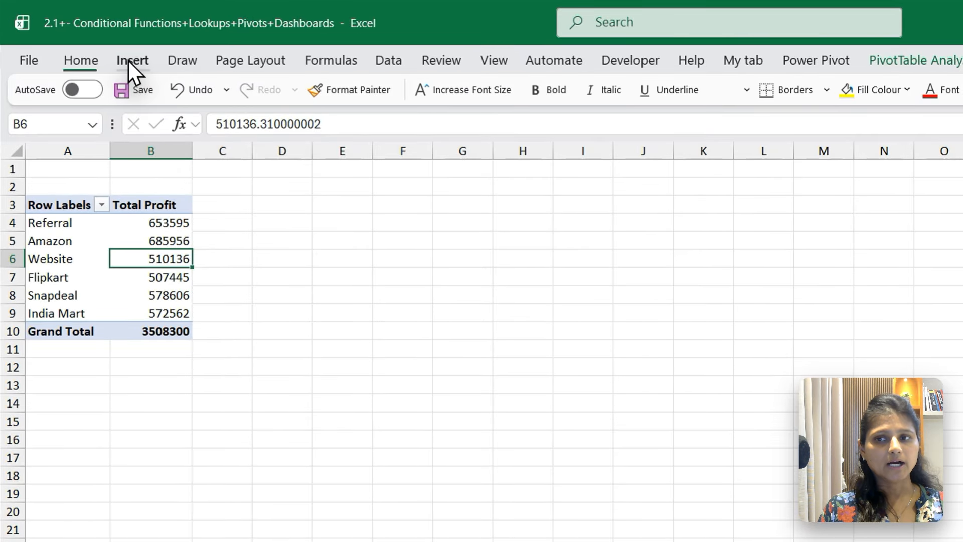
pyautogui.click(86, 42)
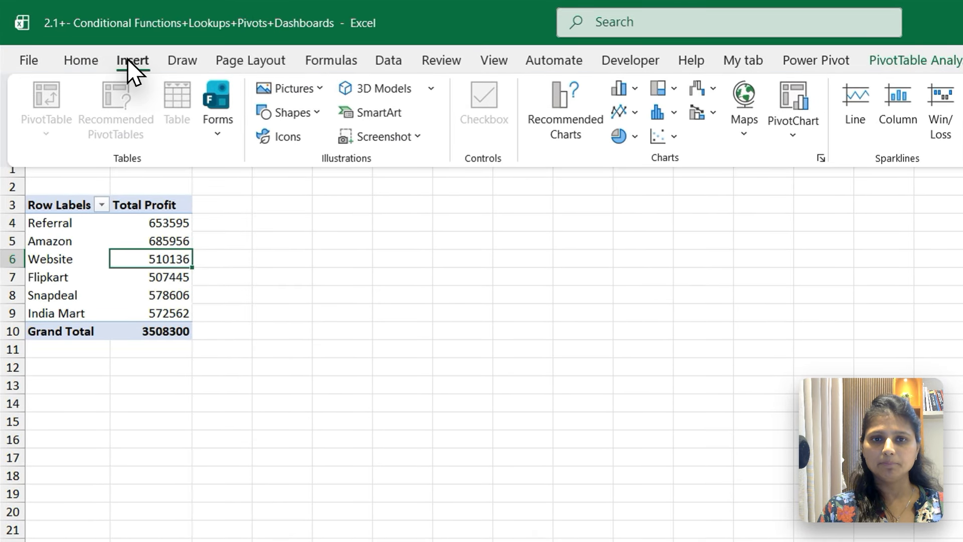
pyautogui.click(789, 127)
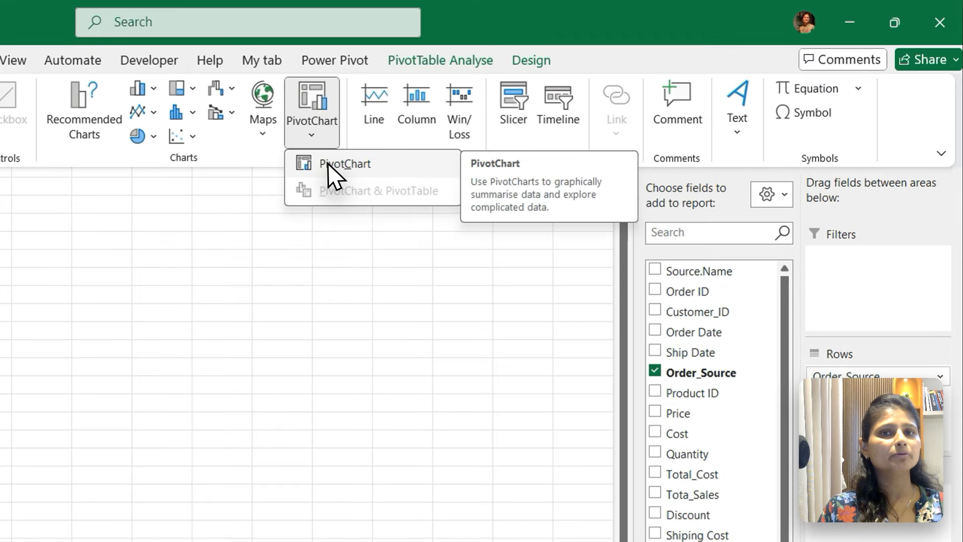
pyautogui.click(545, 110)
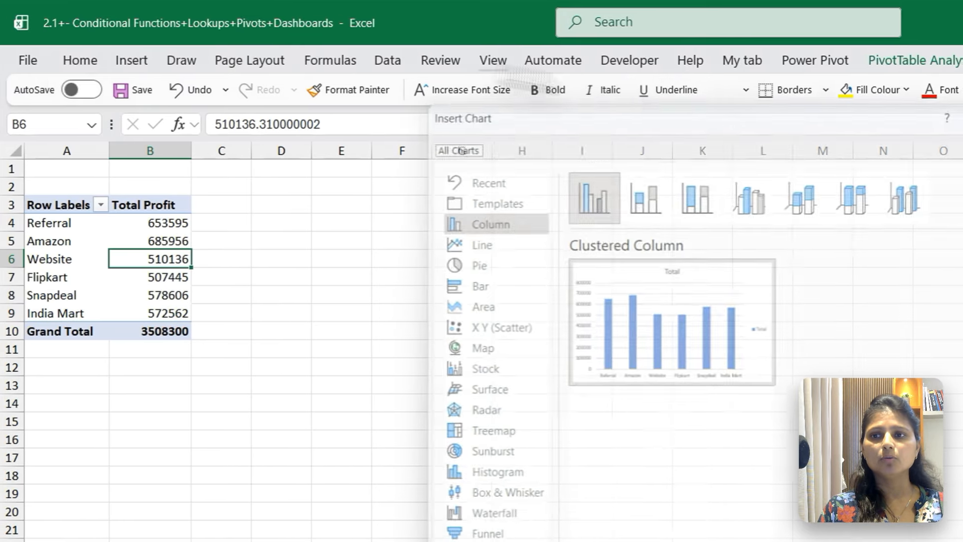
pyautogui.click(515, 113)
pyautogui.click(130, 62)
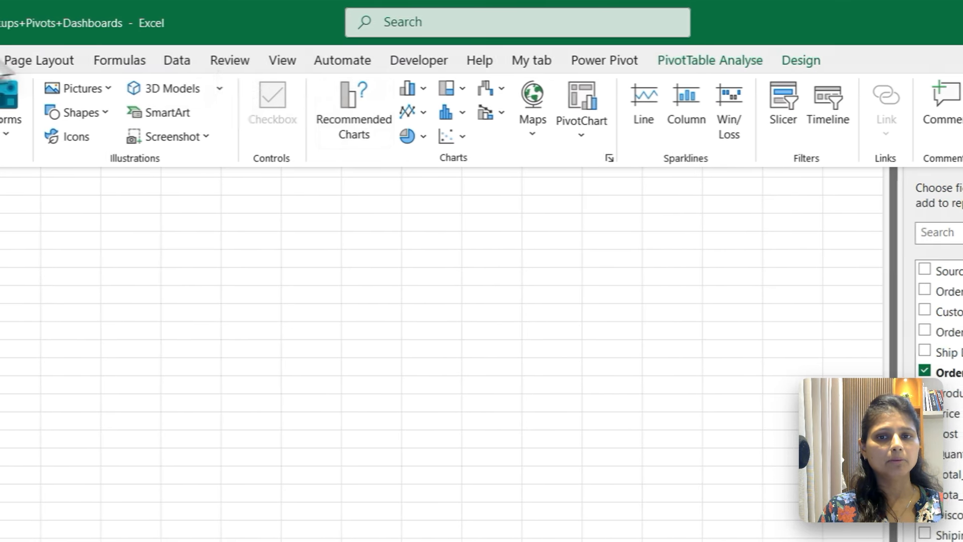
pyautogui.click(582, 118)
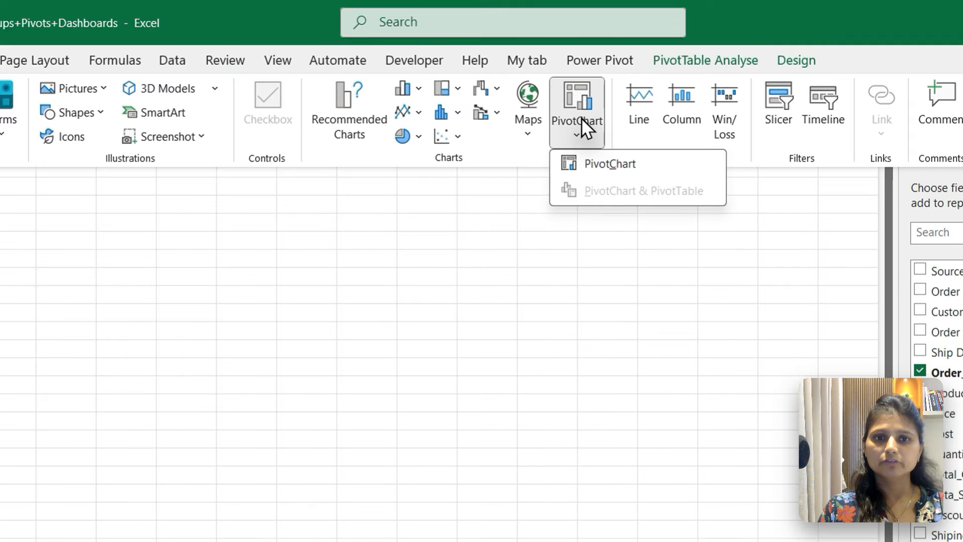
pyautogui.click(607, 164)
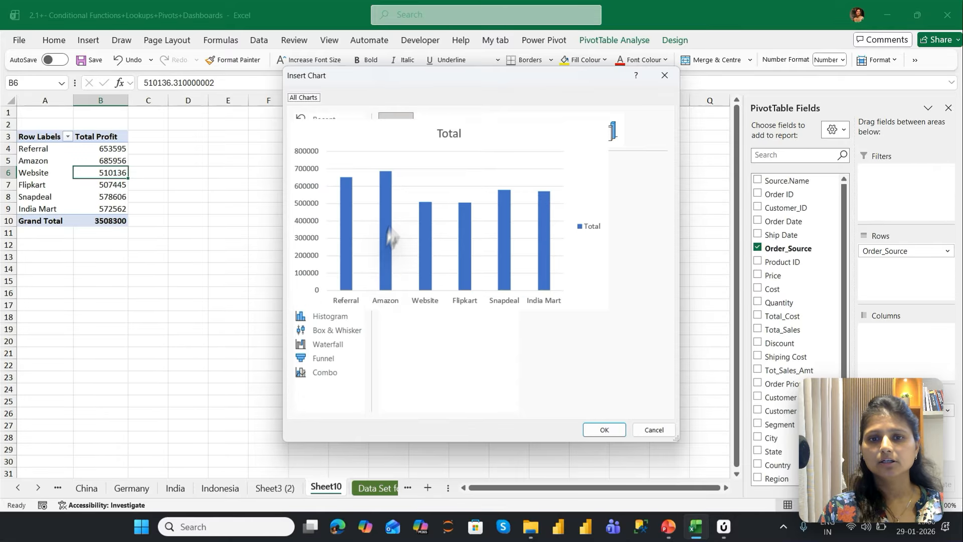
pyautogui.moveTo(390, 250)
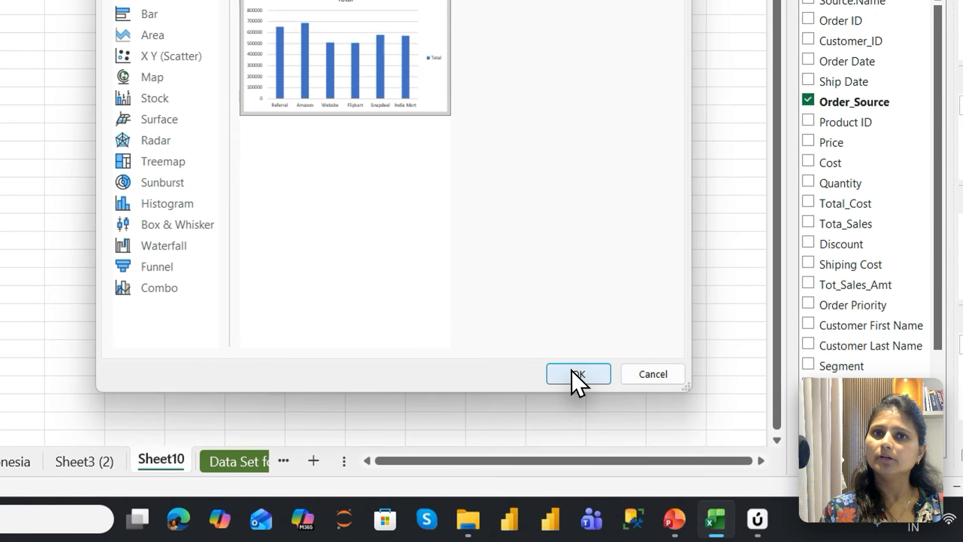
pyautogui.click(572, 374)
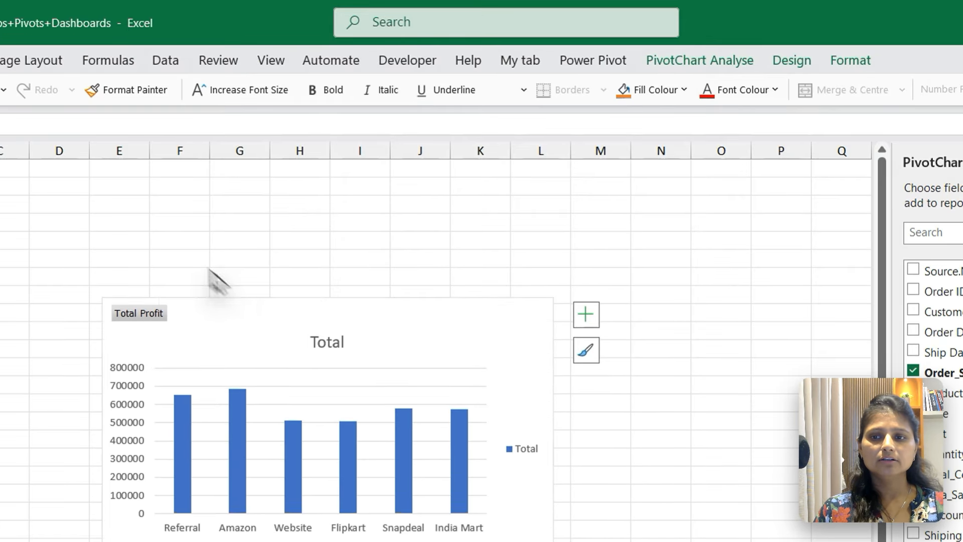
pyautogui.moveTo(261, 316); pyautogui.dragTo(136, 183)
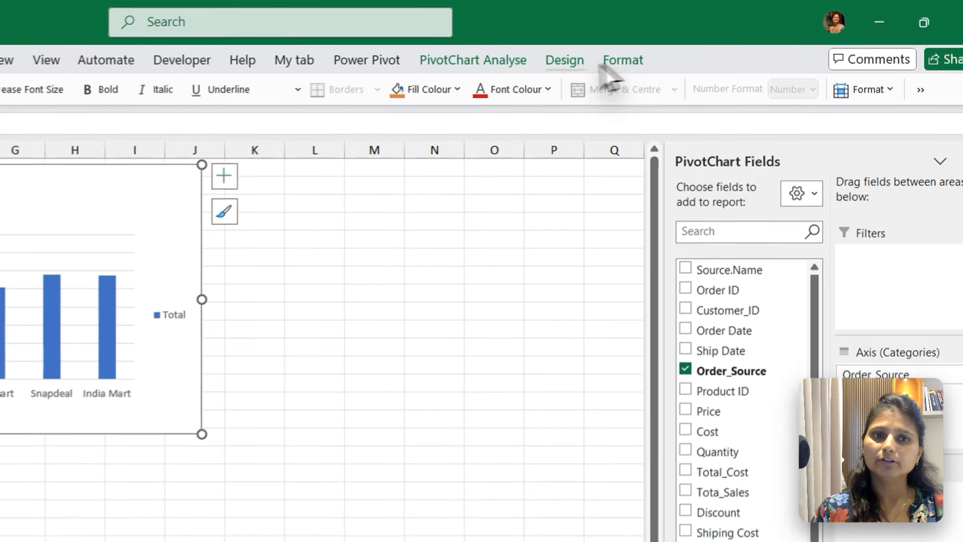
# Delete the legend and the chart title from the PivotChart.
pyautogui.click(475, 59)
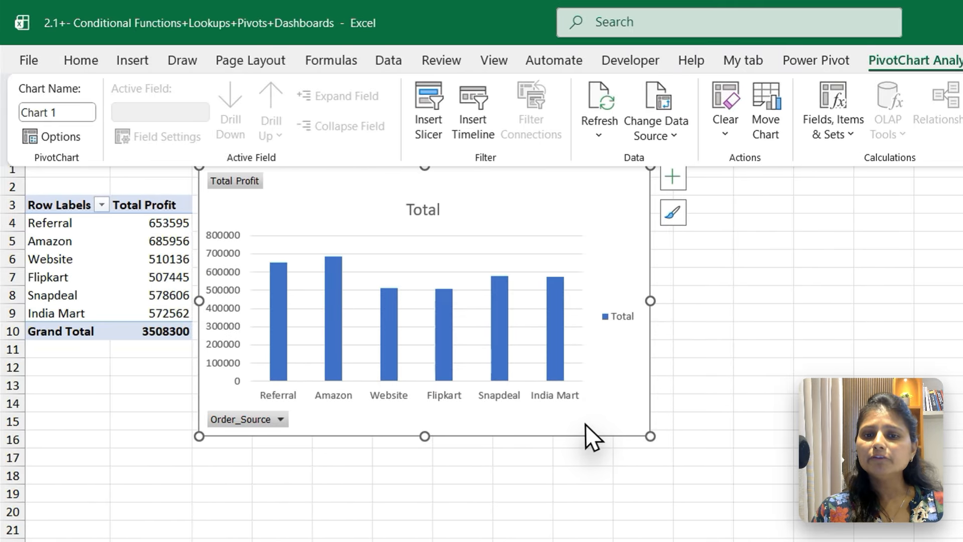
pyautogui.hotkey('ctrl', 'F1')
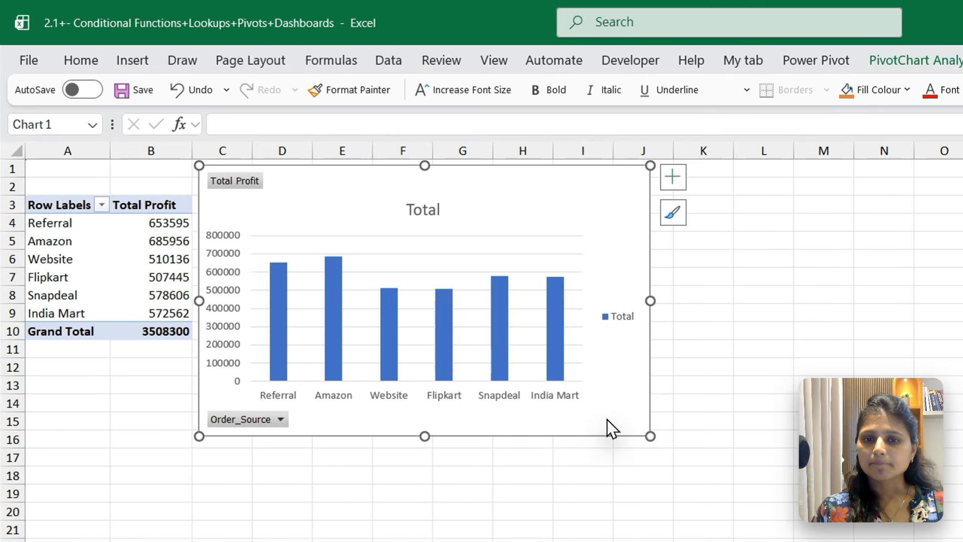
pyautogui.click(625, 314)
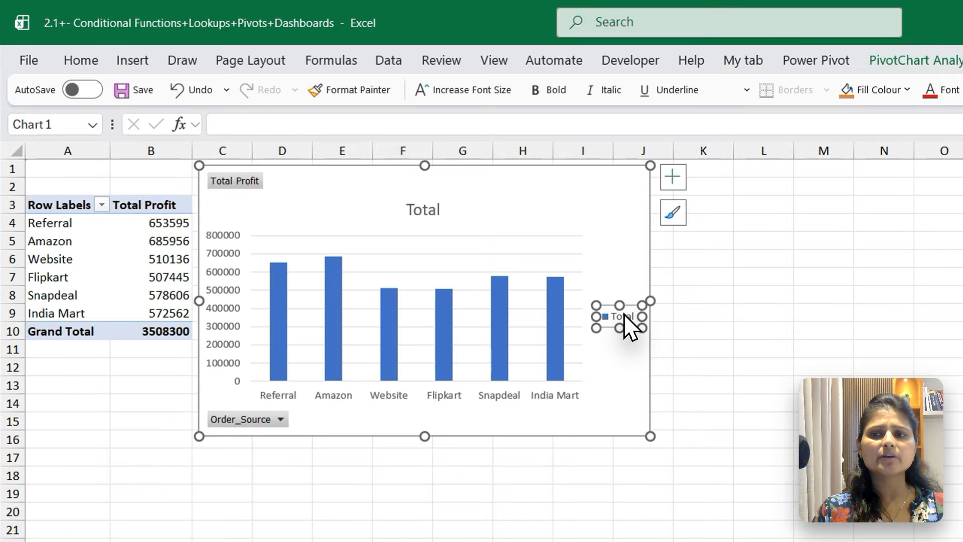
pyautogui.press('Delete')
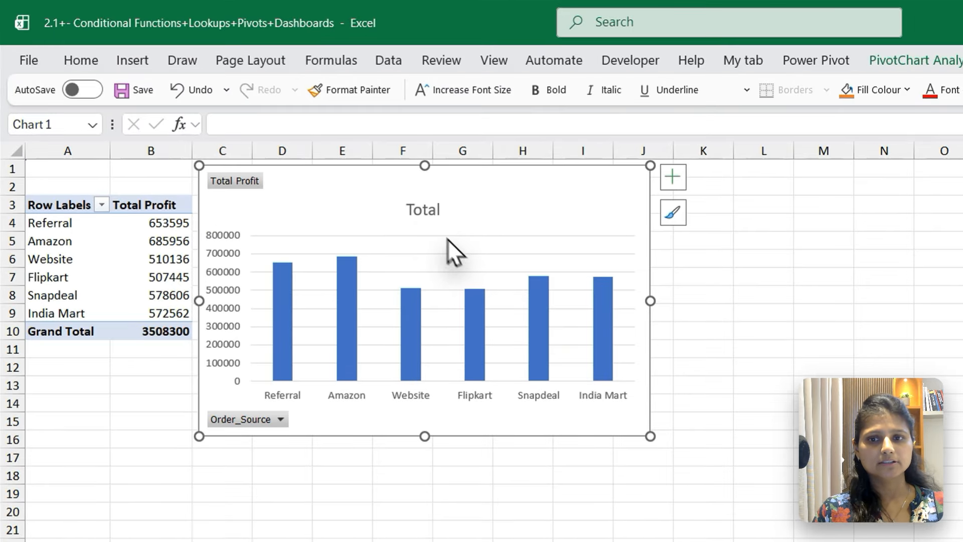
pyautogui.click(427, 215)
pyautogui.press('Delete')
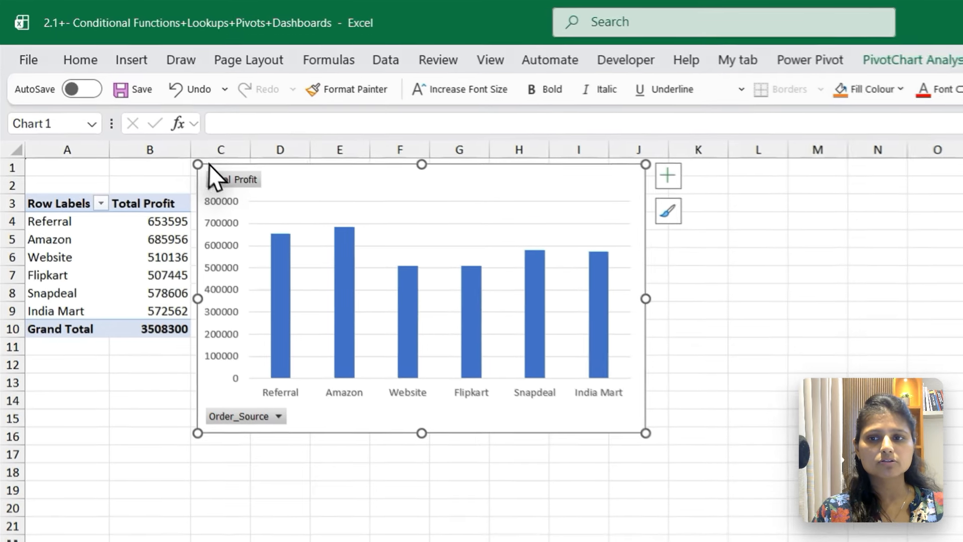
# Hide all field buttons on the PivotChart and apply chart Style 16.
pyautogui.rightClick(219, 174)
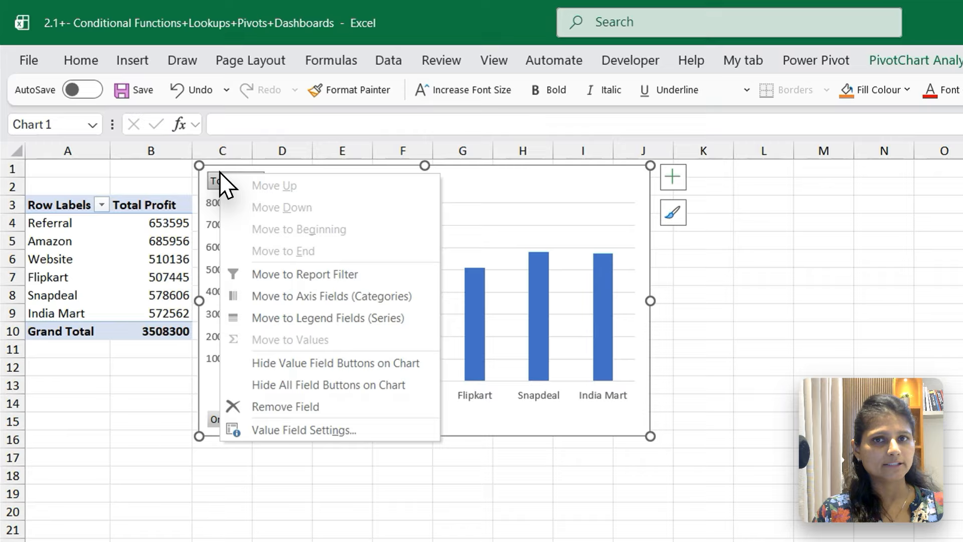
pyautogui.click(290, 387)
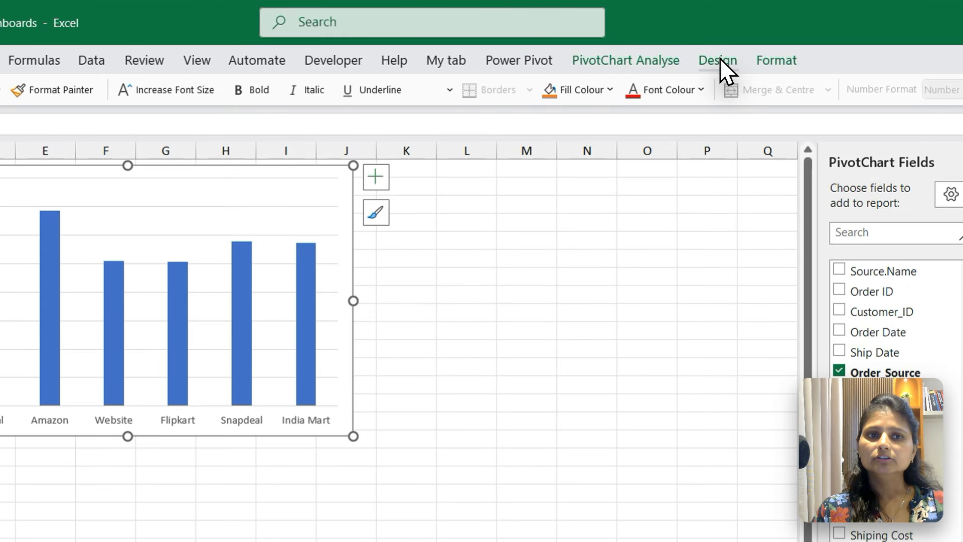
pyautogui.click(720, 60)
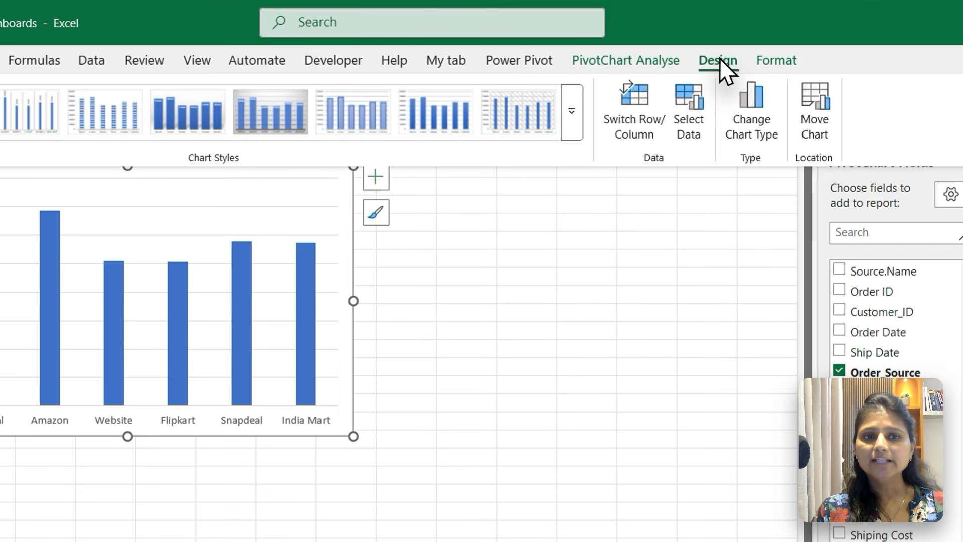
pyautogui.click(678, 40)
pyautogui.click(678, 40)
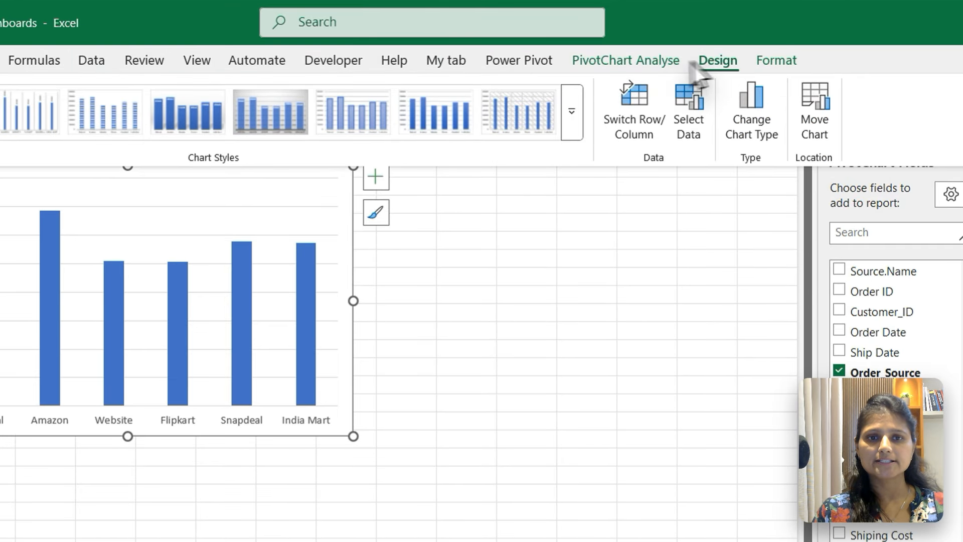
pyautogui.click(572, 113)
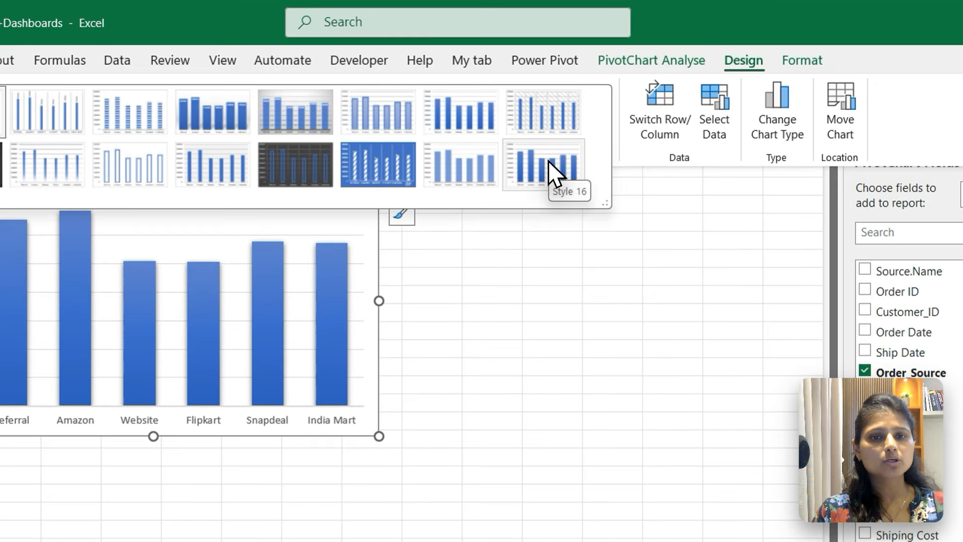
pyautogui.click(551, 163)
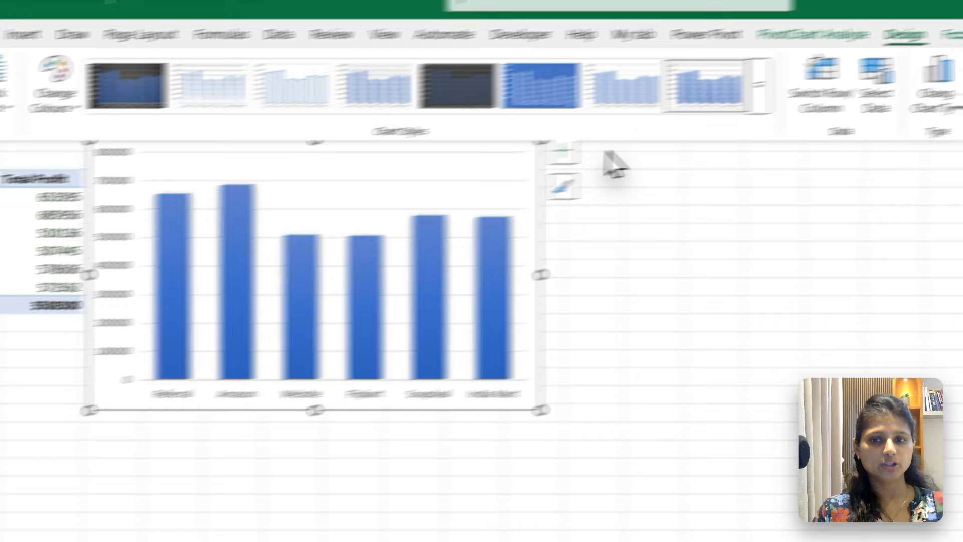
# Change the PivotChart's colours to the monochromatic green palette that runs from light to dark.
pyautogui.click(161, 78)
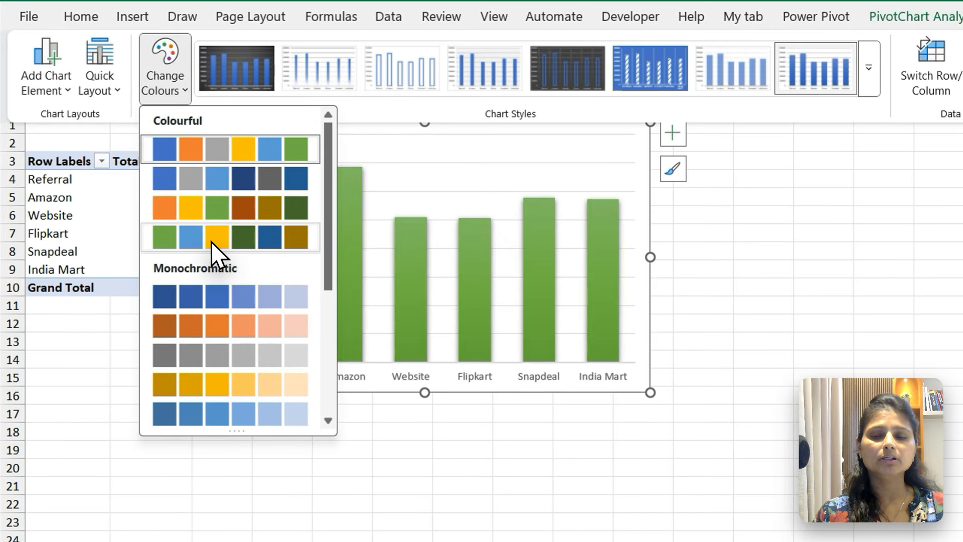
pyautogui.moveTo(327, 195); pyautogui.dragTo(317, 341)
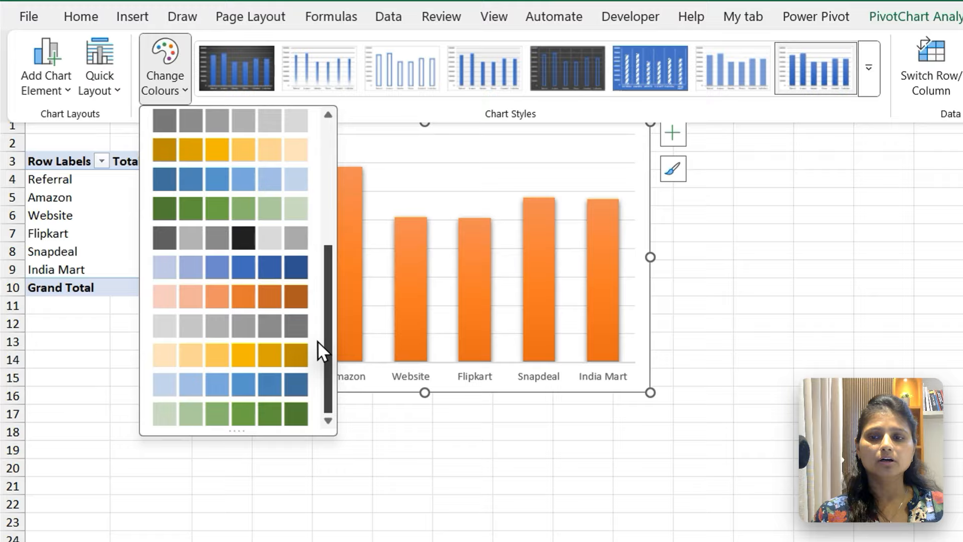
pyautogui.click(278, 417)
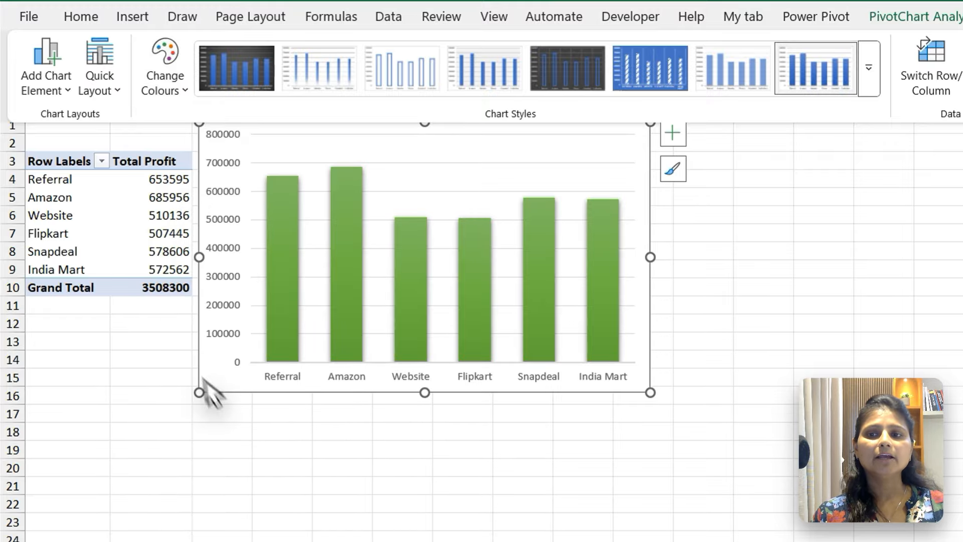
# Add Data Callout labels to the chart's columns and widen the chart to about the edge of column K.
pyautogui.click(31, 73)
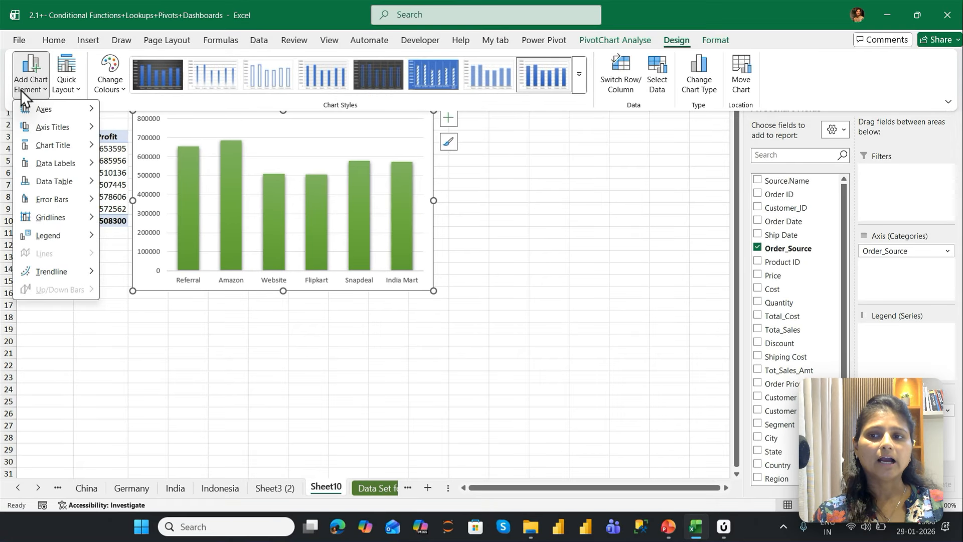
pyautogui.moveTo(40, 162)
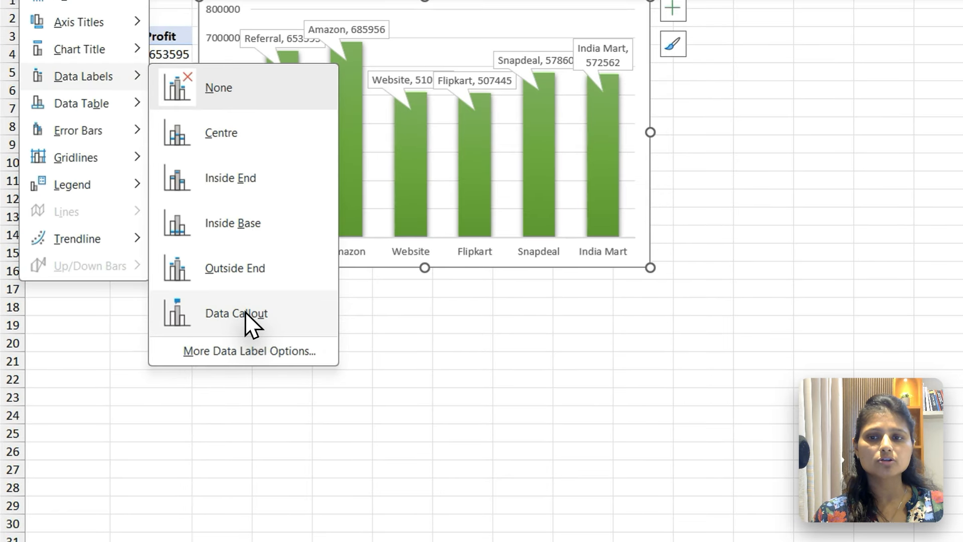
pyautogui.click(158, 321)
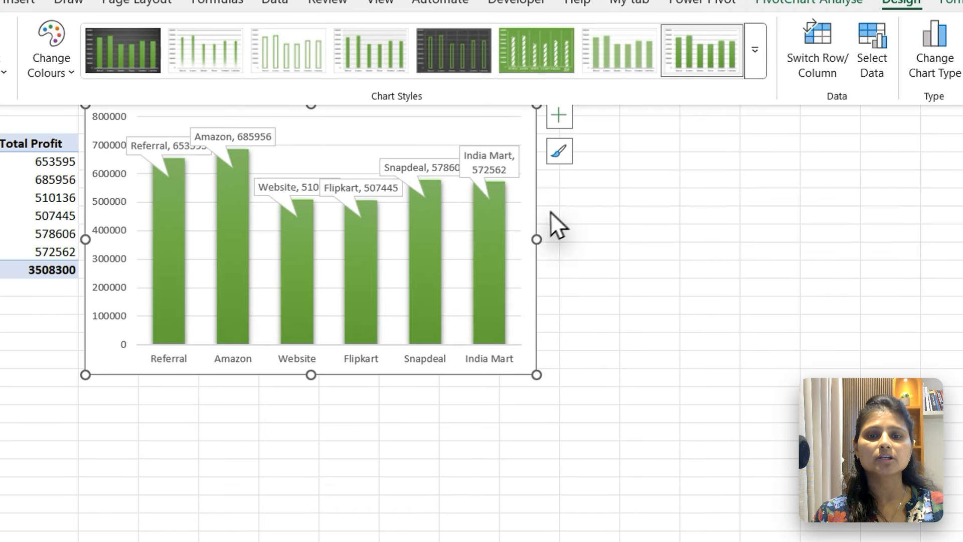
pyautogui.moveTo(536, 240); pyautogui.dragTo(613, 234)
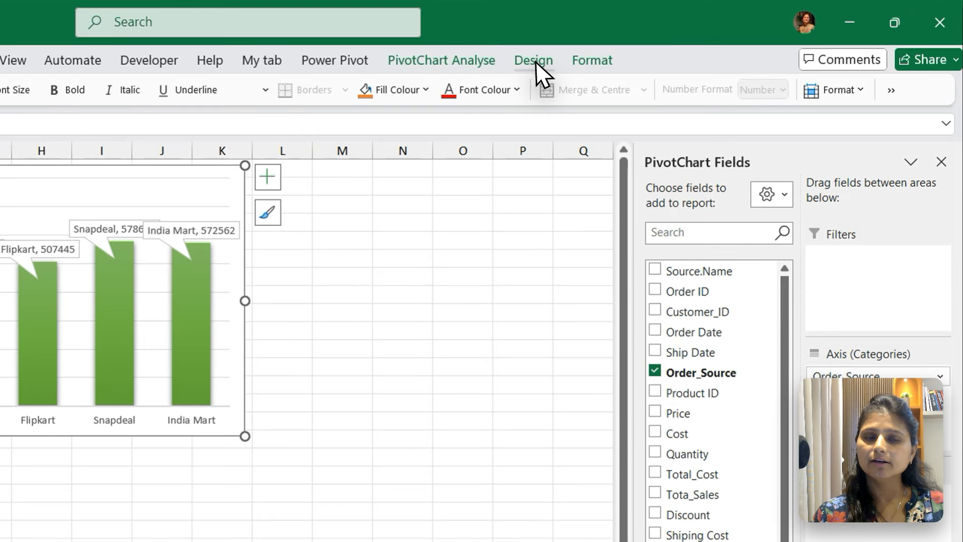
pyautogui.click(536, 61)
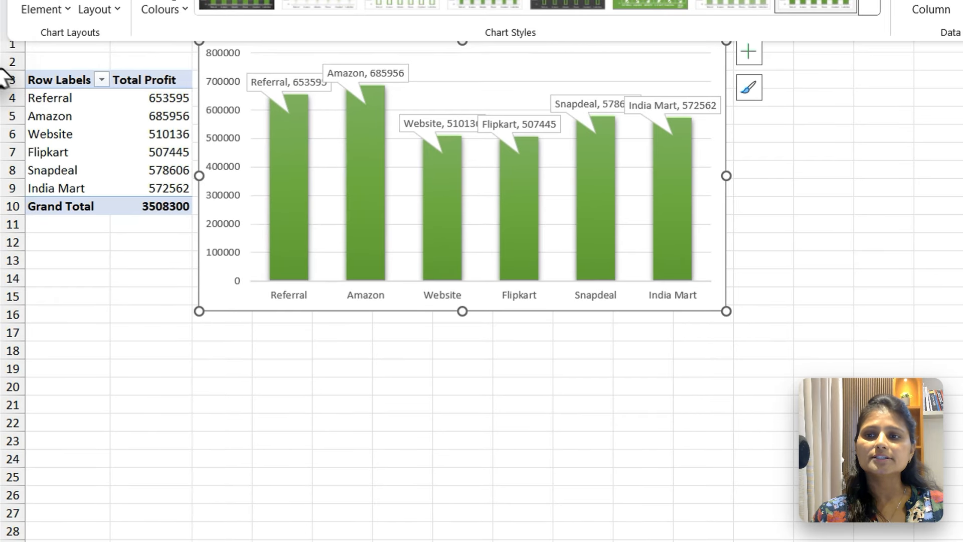
pyautogui.click(48, 9)
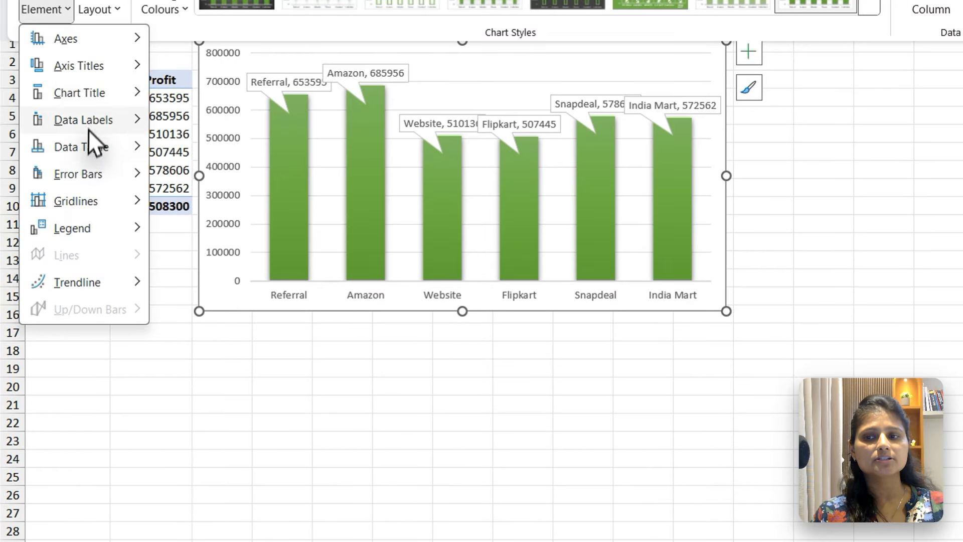
pyautogui.moveTo(88, 125)
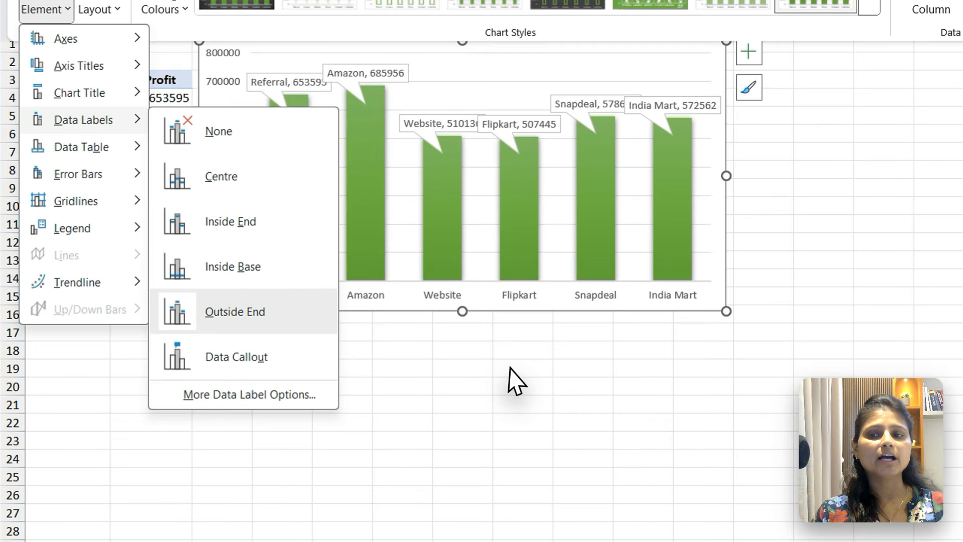
pyautogui.click(340, 328)
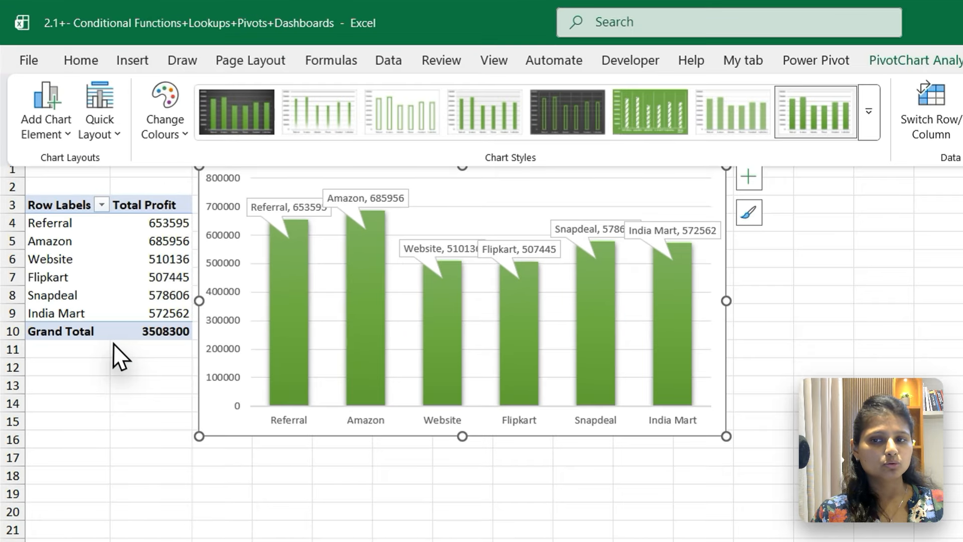
pyautogui.click(76, 231)
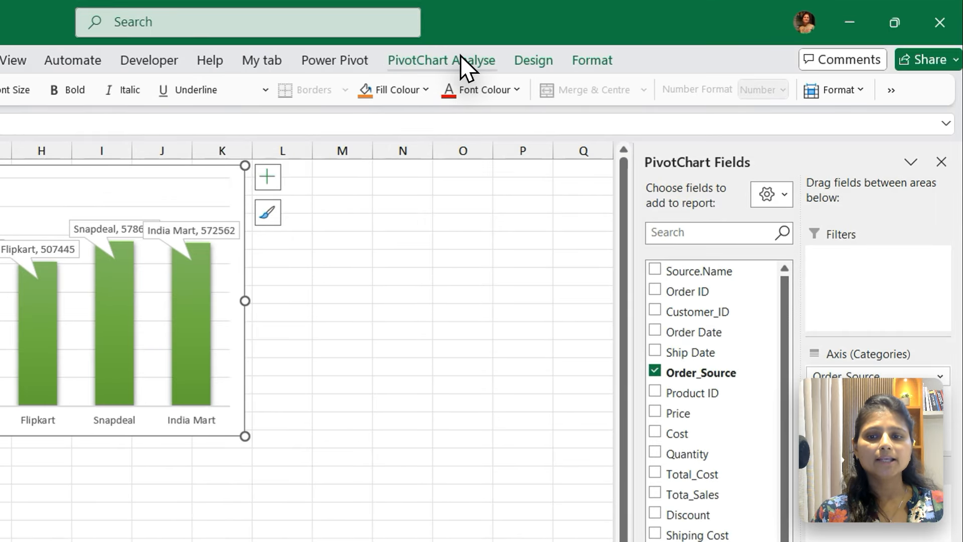
pyautogui.click(534, 60)
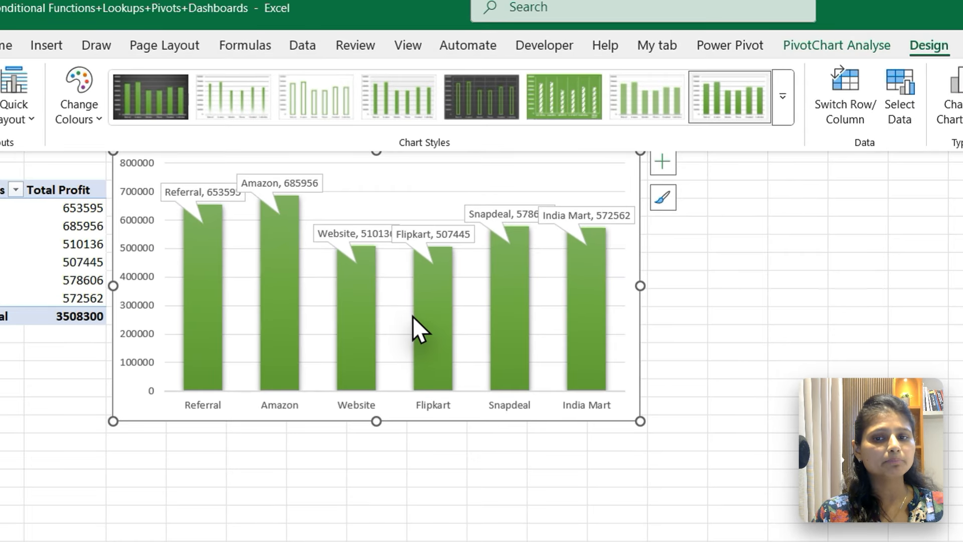
pyautogui.click(337, 224)
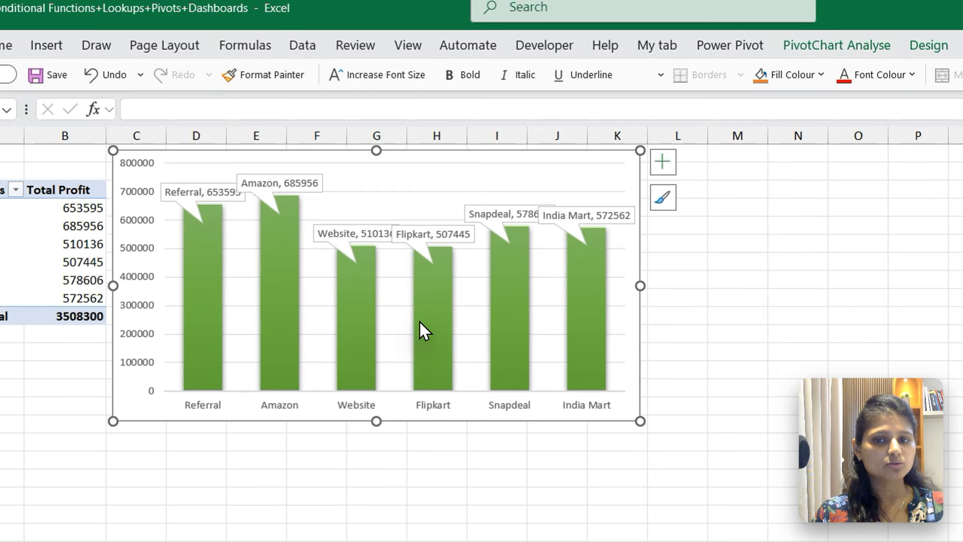
# Fill the chart's columns with the solid darker green theme colour.
pyautogui.click(421, 323)
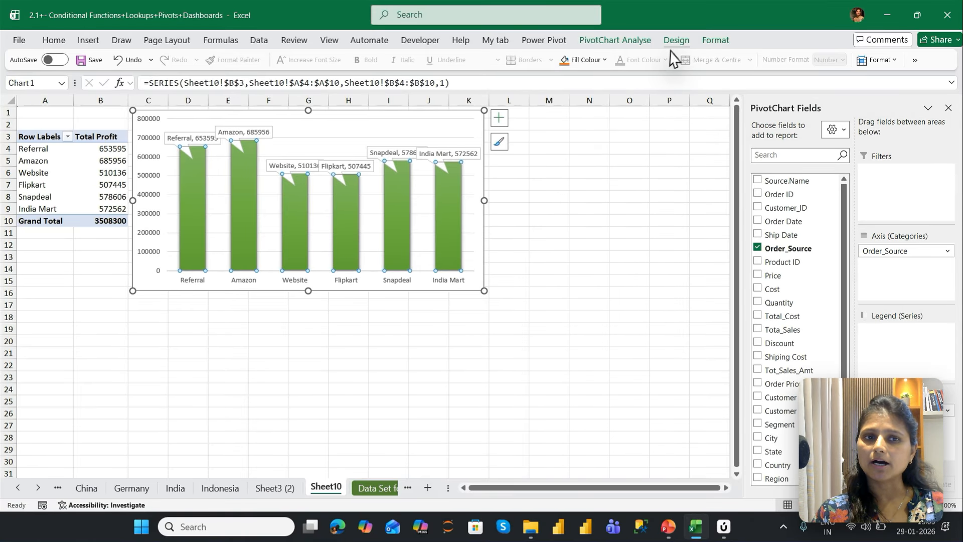
pyautogui.click(624, 55)
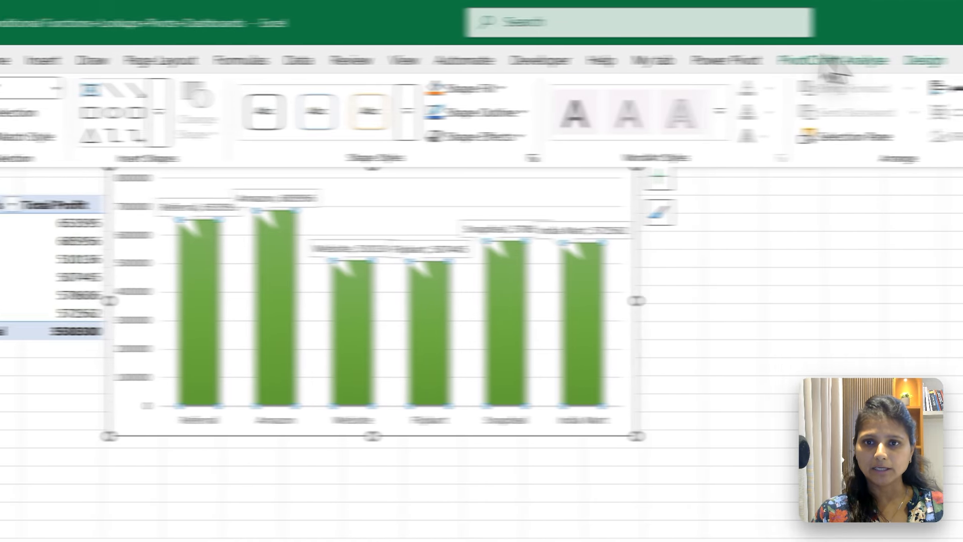
pyautogui.click(498, 128)
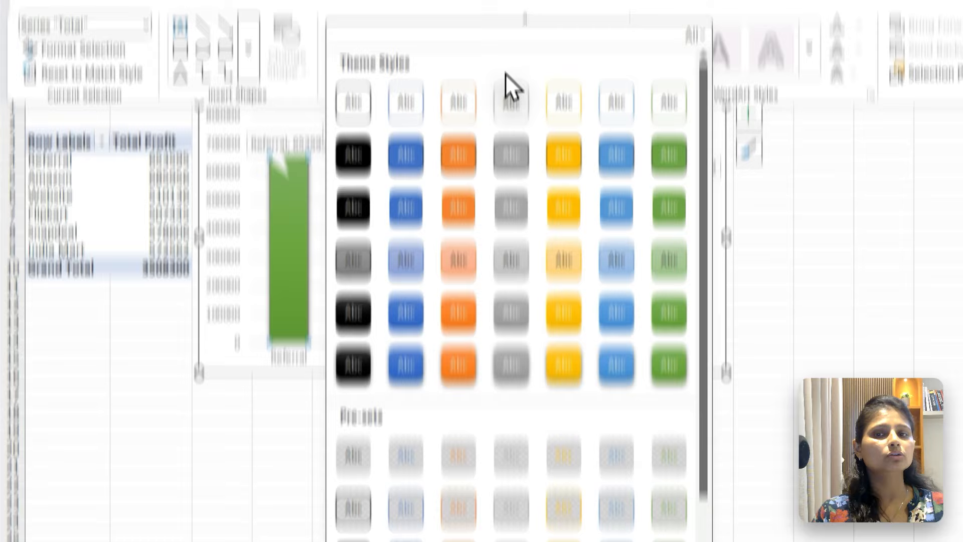
pyautogui.press('Escape')
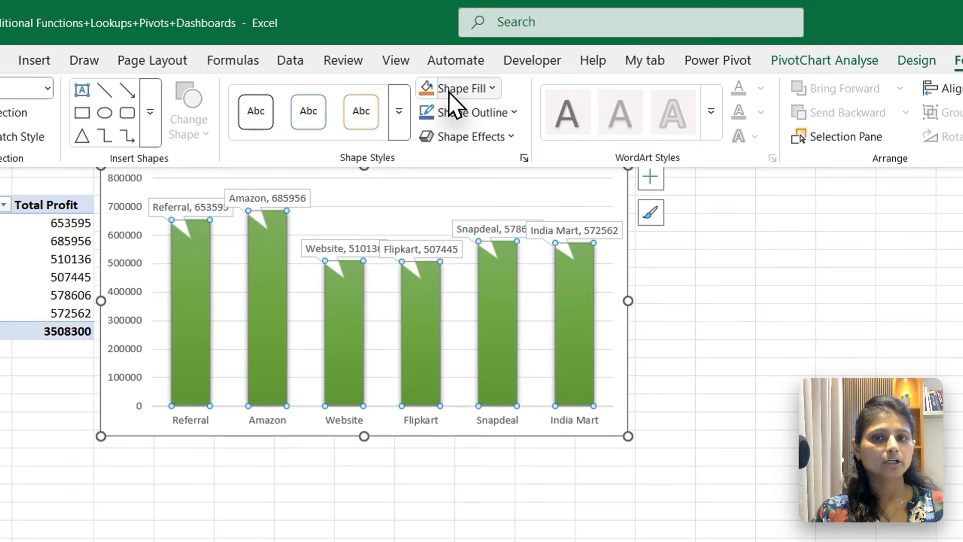
pyautogui.click(448, 90)
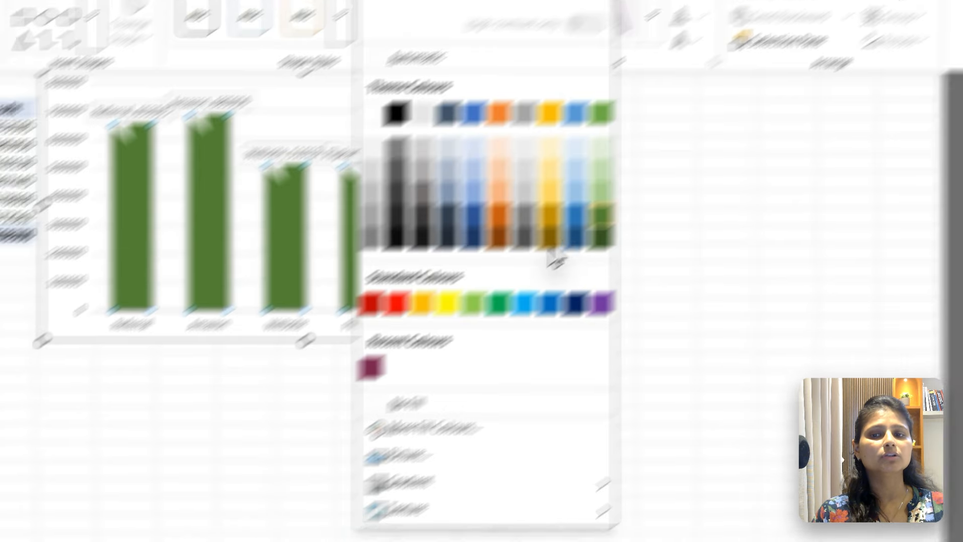
pyautogui.click(524, 265)
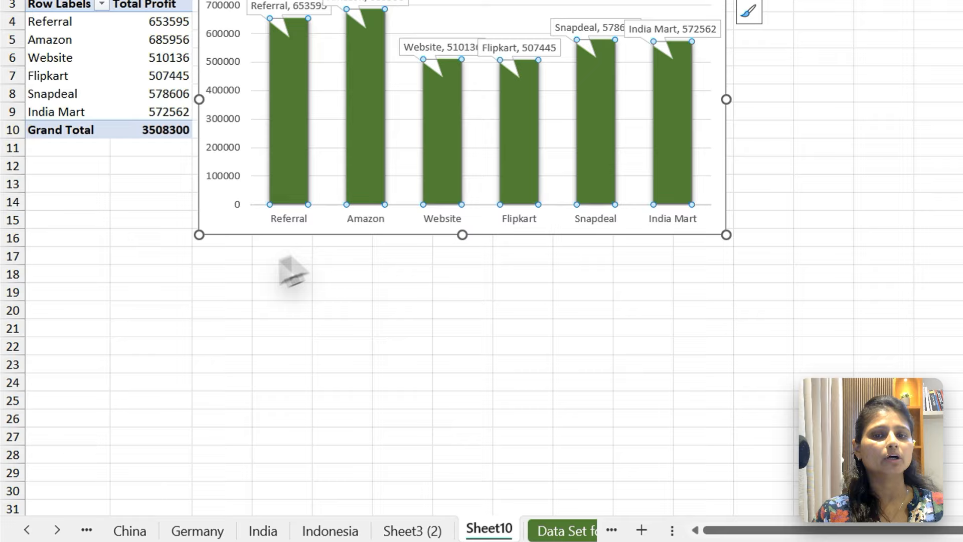
pyautogui.click(224, 282)
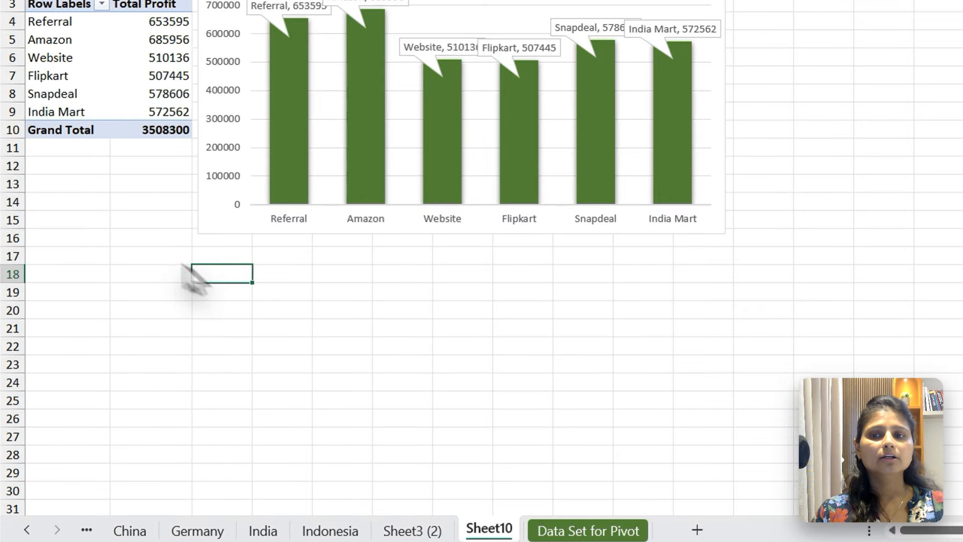
# Widen the column PivotChart to about the edge of column L so the data callouts have more room.
pyautogui.click(88, 249)
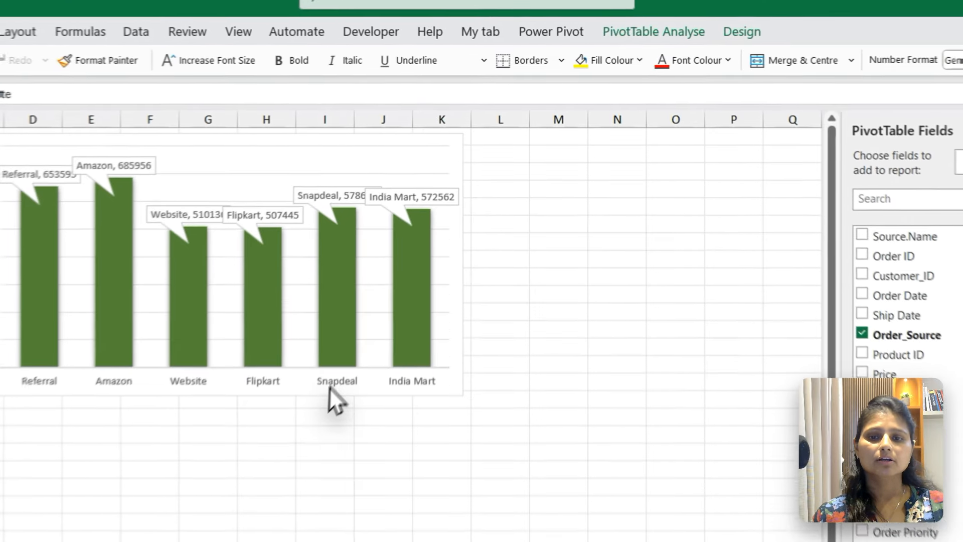
pyautogui.click(302, 392)
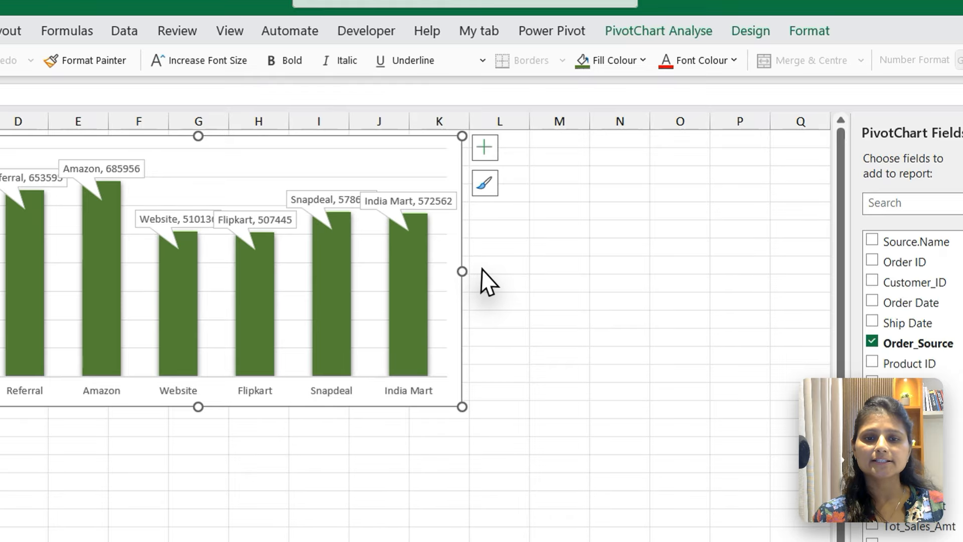
pyautogui.moveTo(465, 270); pyautogui.dragTo(527, 269)
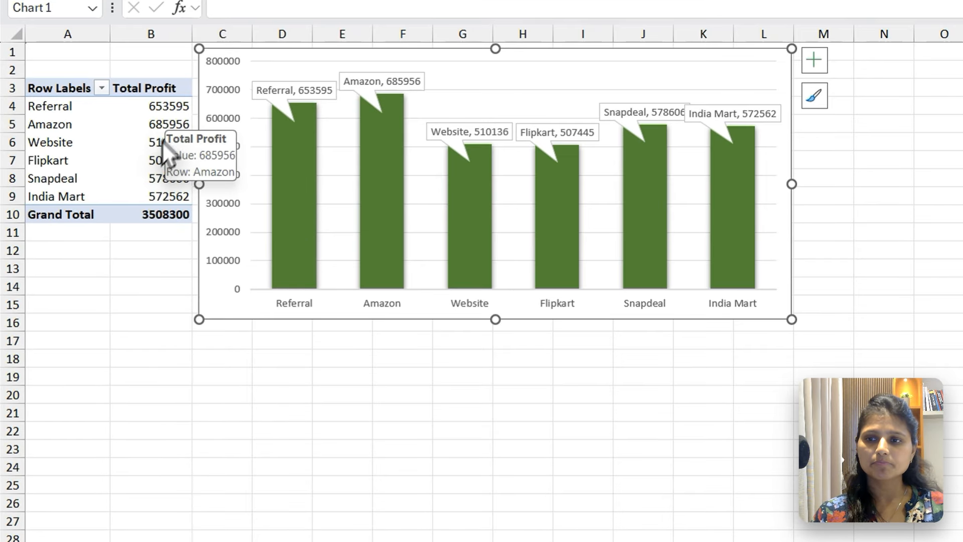
# Copy the whole order source pivot table and paste it below the original, starting at cell A18.
pyautogui.click(94, 201)
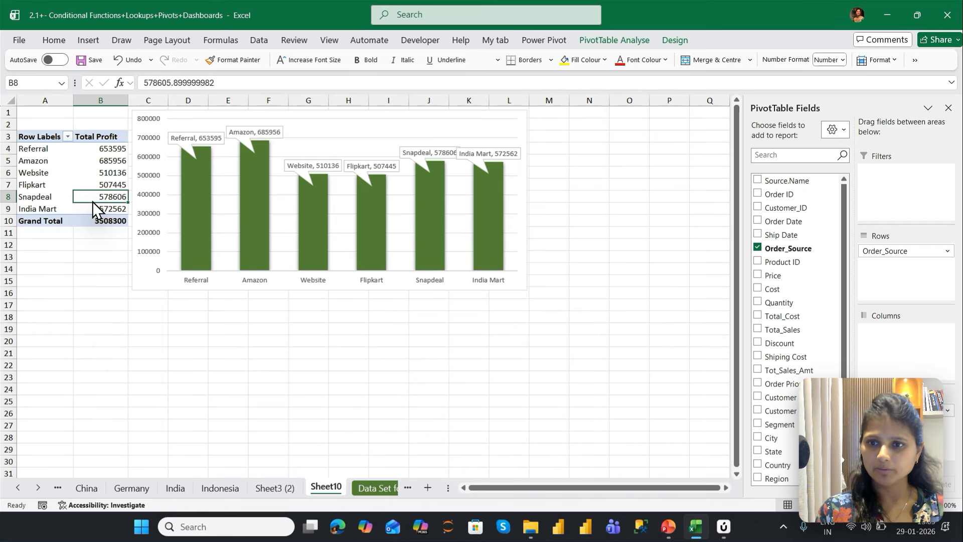
pyautogui.hotkey('ctrl', 'a')
pyautogui.hotkey('ctrl', 'c')
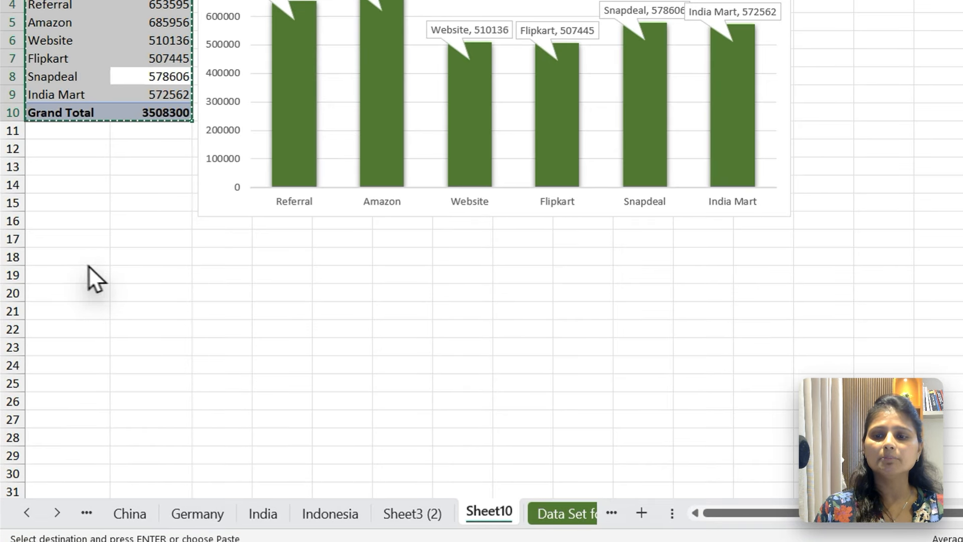
pyautogui.click(41, 321)
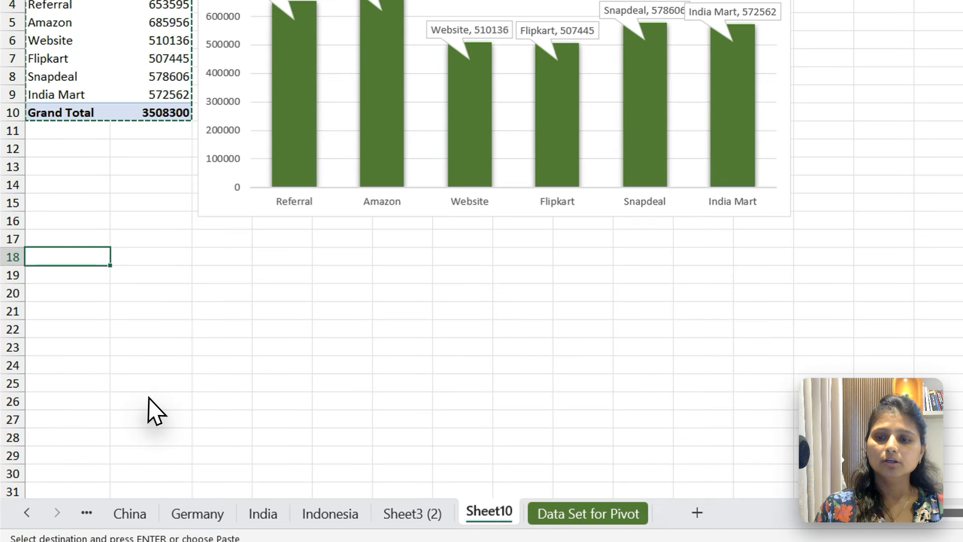
pyautogui.hotkey('ctrl', 'v')
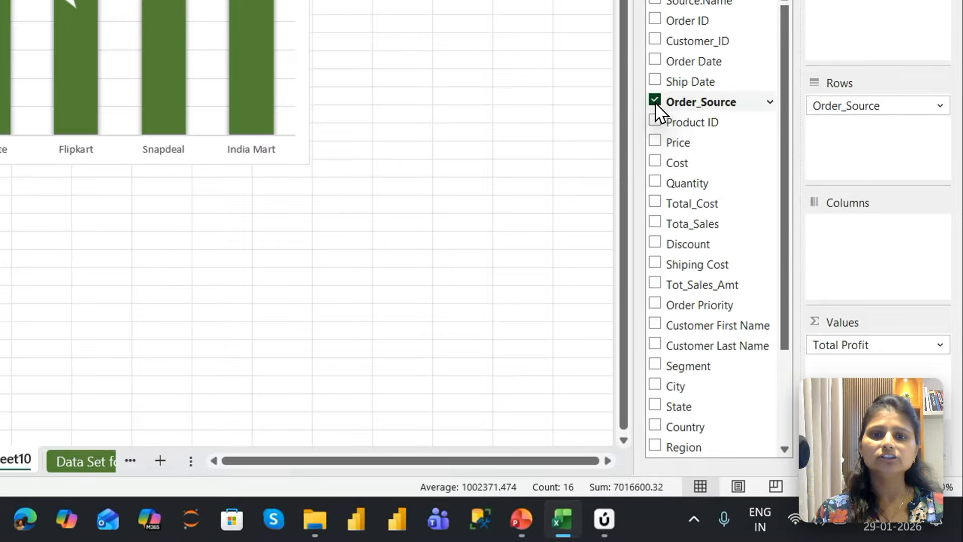
# Replace Order_Source with Segment as the row field of the copied pivot table.
pyautogui.click(655, 100)
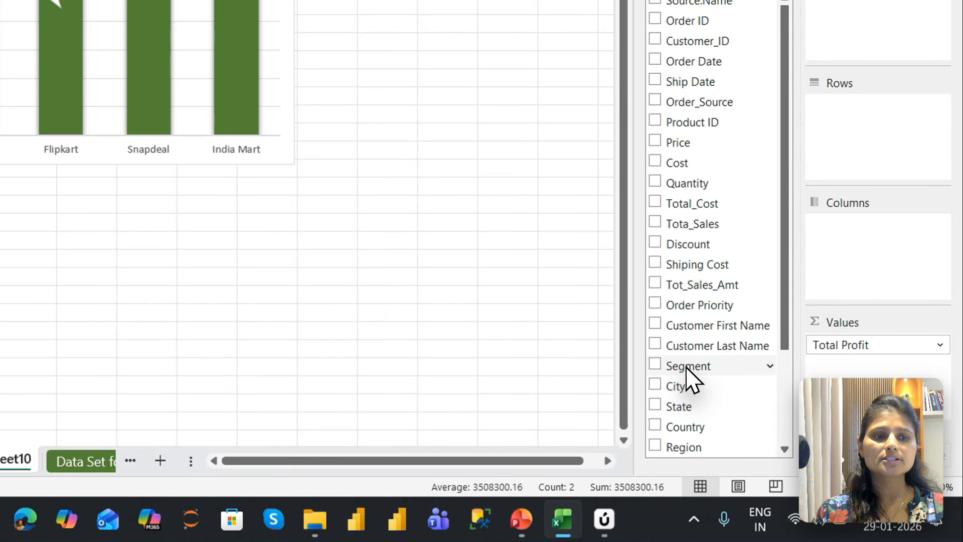
pyautogui.moveTo(782, 425); pyautogui.dragTo(888, 271)
pyautogui.moveTo(854, 122); pyautogui.dragTo(854, 132)
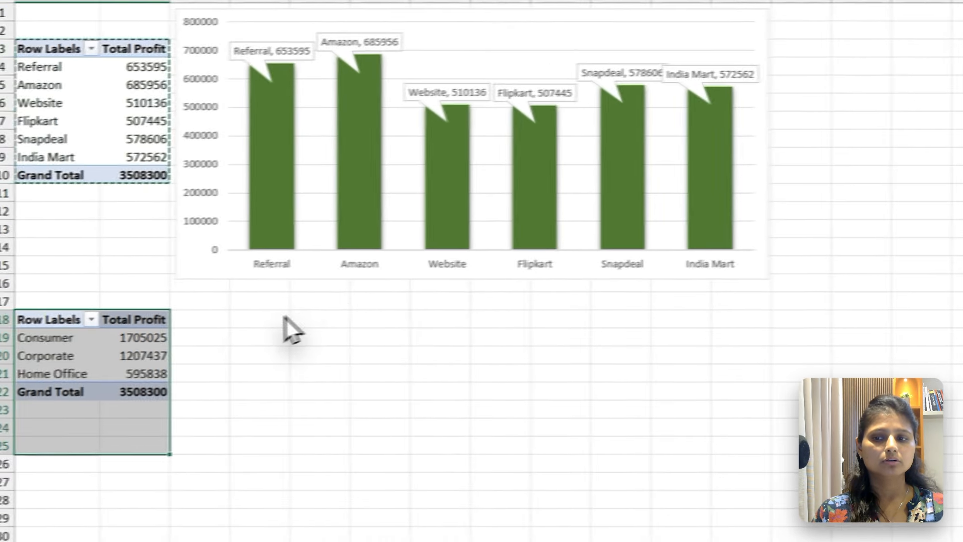
# Insert a pie PivotChart for the segment pivot table and place it beside that table, just below the column chart.
pyautogui.click(149, 355)
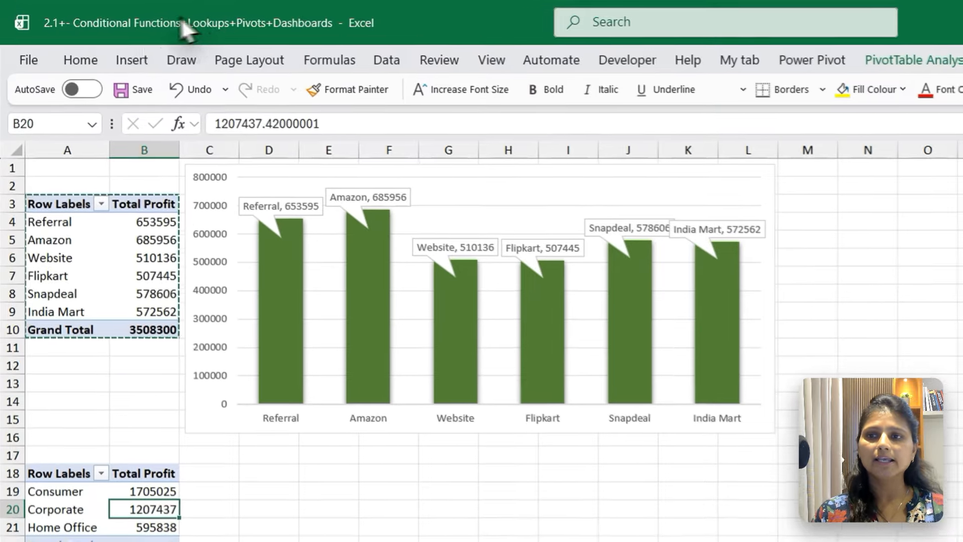
pyautogui.click(132, 61)
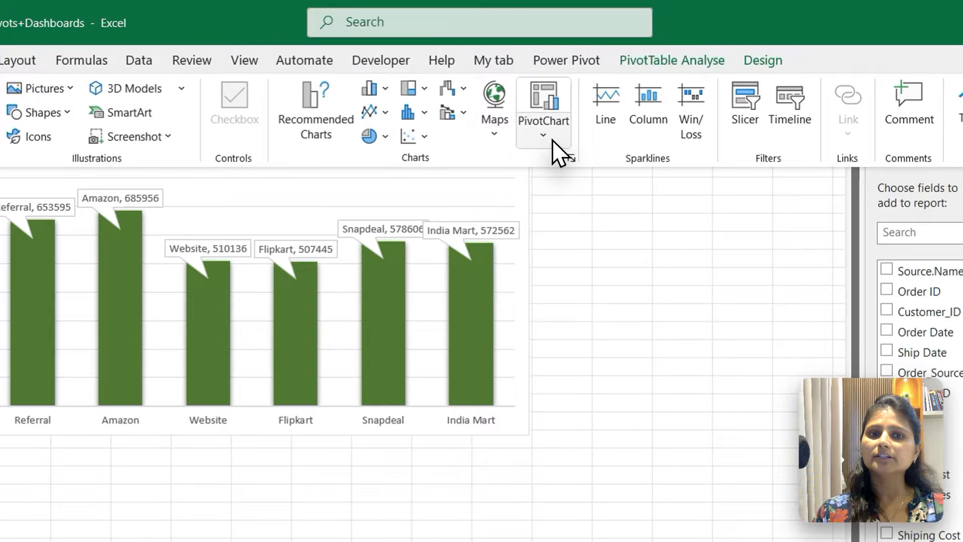
pyautogui.click(552, 139)
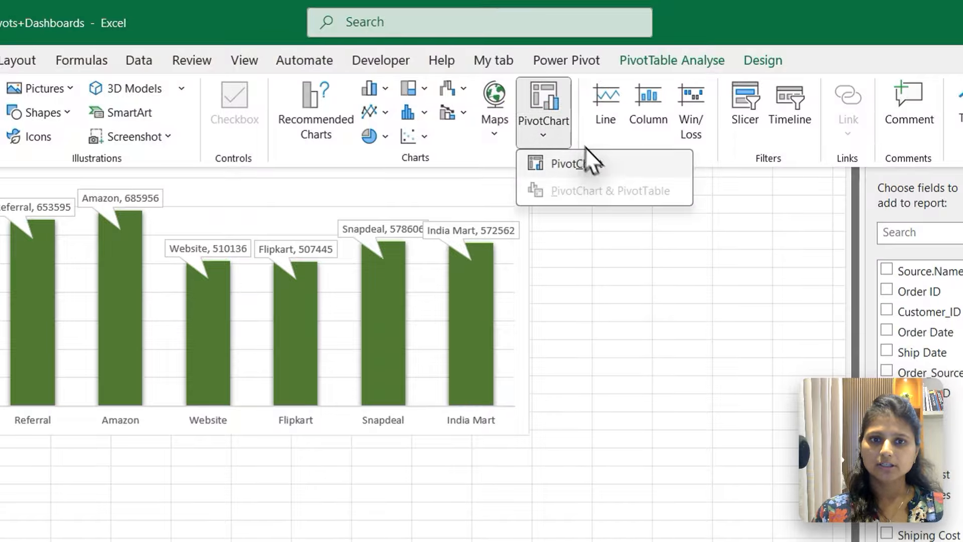
pyautogui.click(586, 162)
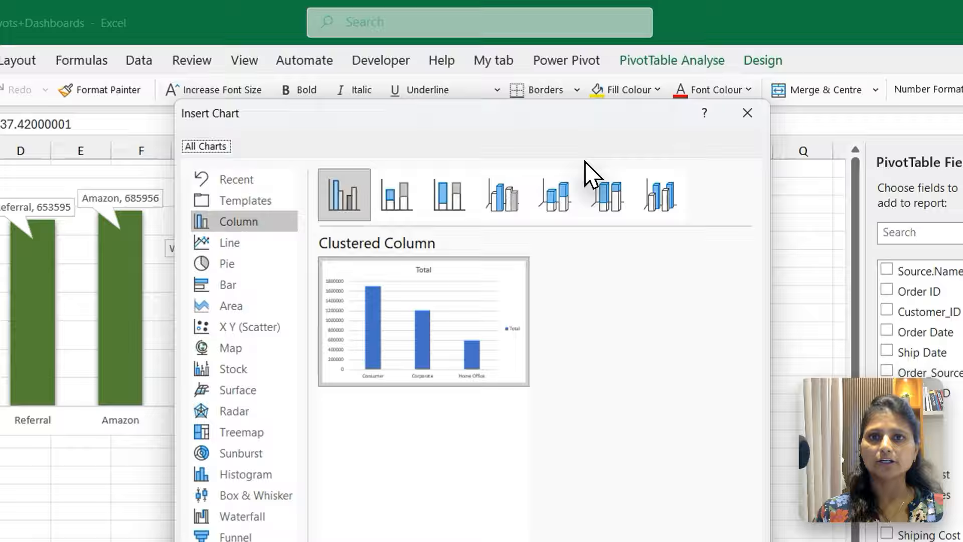
pyautogui.click(242, 267)
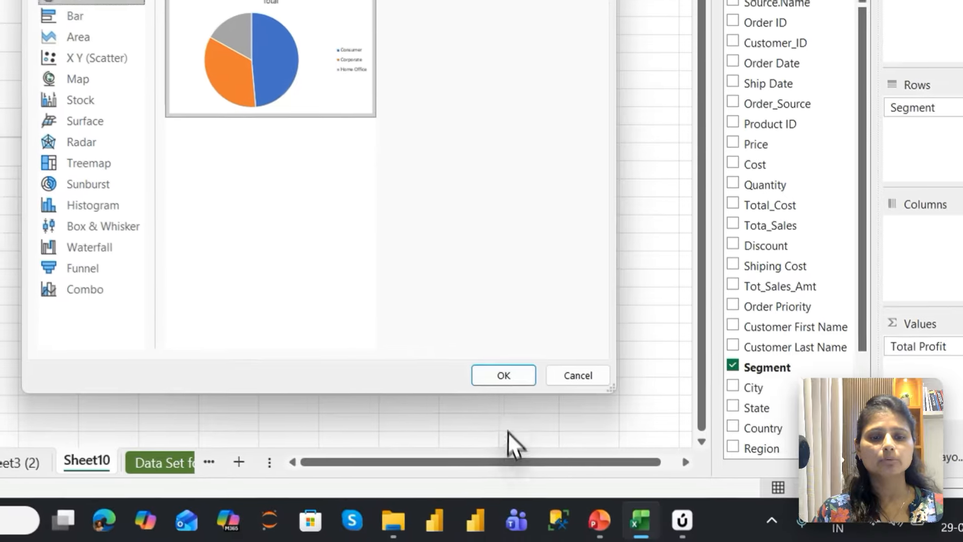
pyautogui.click(605, 430)
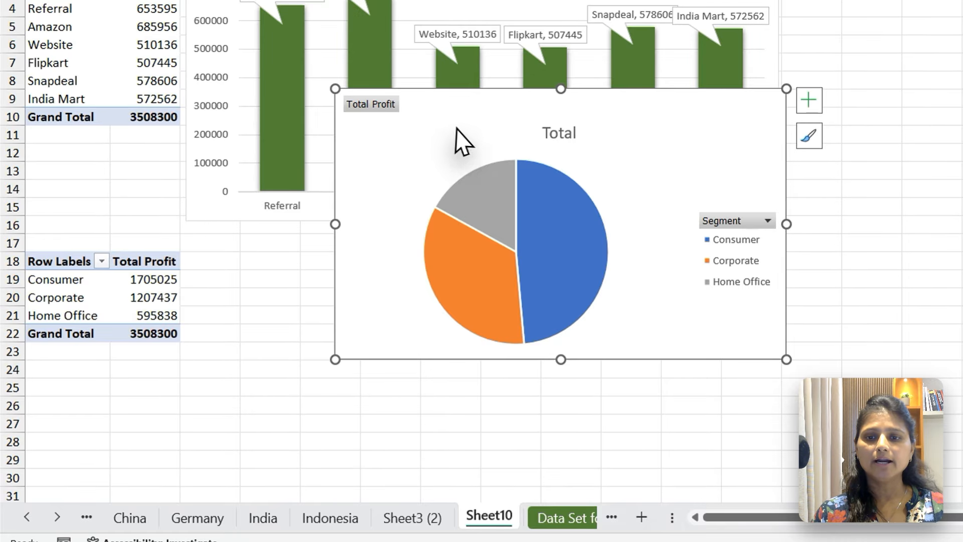
pyautogui.moveTo(458, 140); pyautogui.dragTo(316, 267)
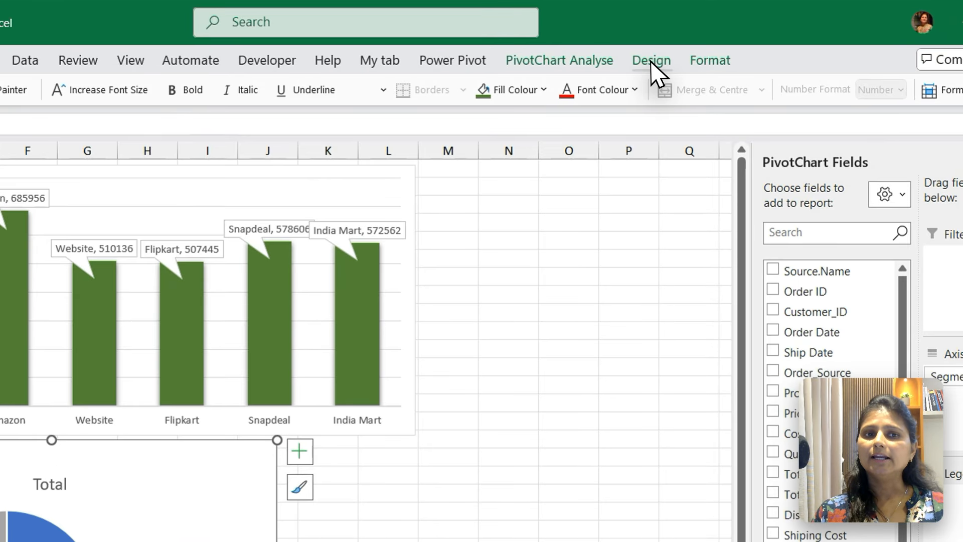
# Apply the last available chart style to the pie chart and recolour it with the colourful orange, yellow and green palette.
pyautogui.click(676, 40)
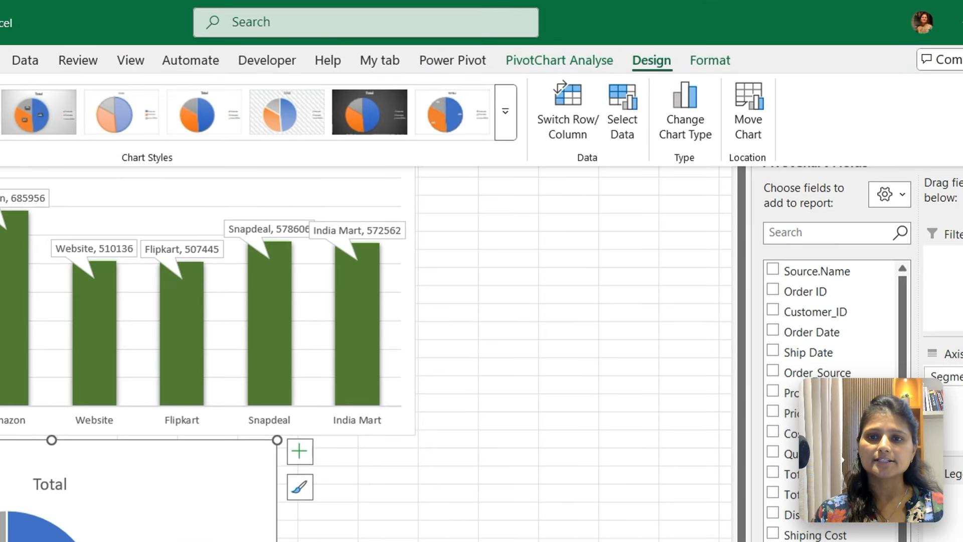
pyautogui.click(505, 113)
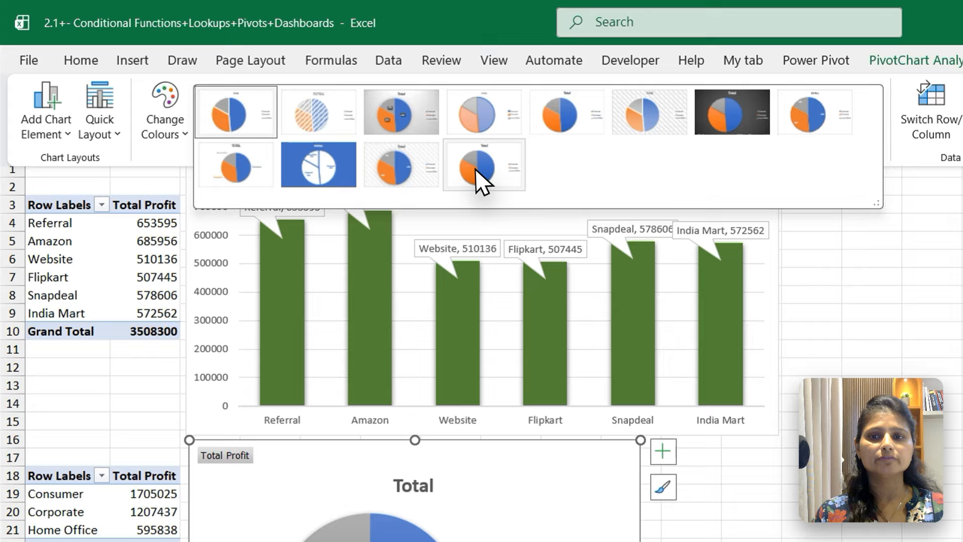
pyautogui.click(476, 166)
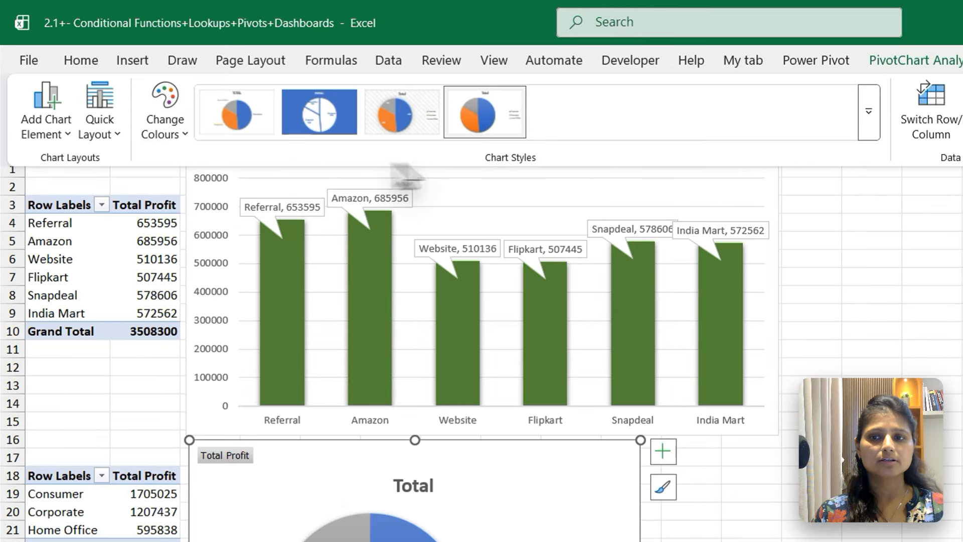
pyautogui.click(166, 139)
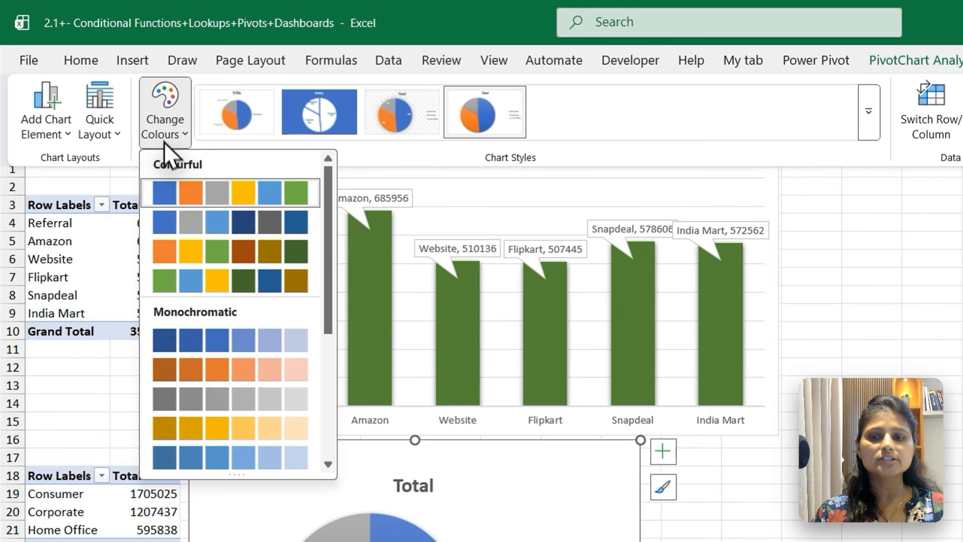
pyautogui.click(200, 246)
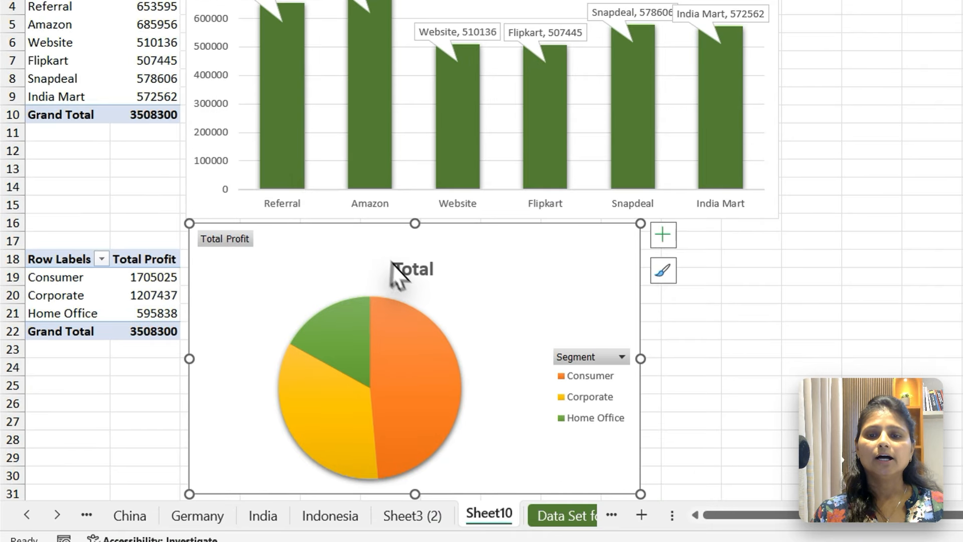
# Delete the pie chart's title and hide all of its field buttons.
pyautogui.click(408, 338)
pyautogui.press('Delete')
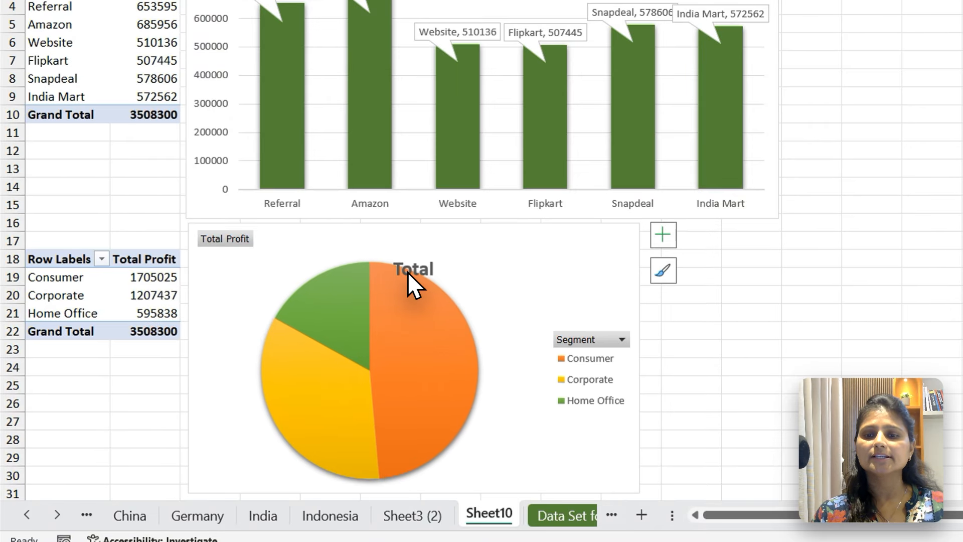
pyautogui.rightClick(233, 238)
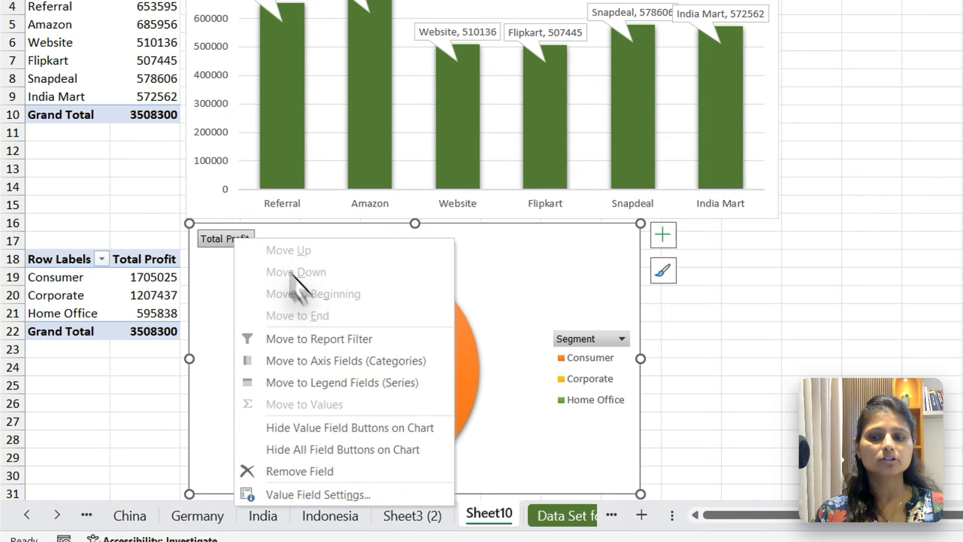
pyautogui.click(320, 454)
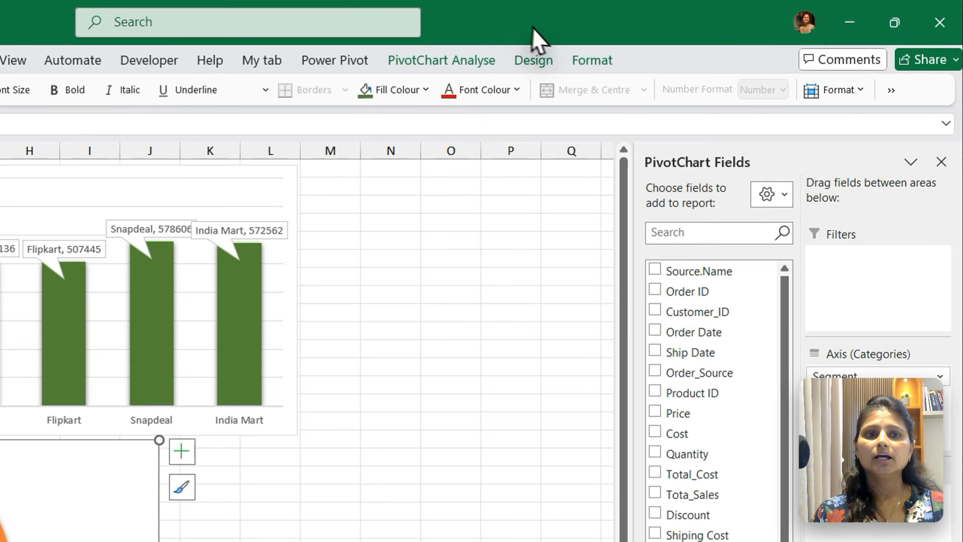
# Add Data Callout labels to the pie chart's slices.
pyautogui.click(962, 0)
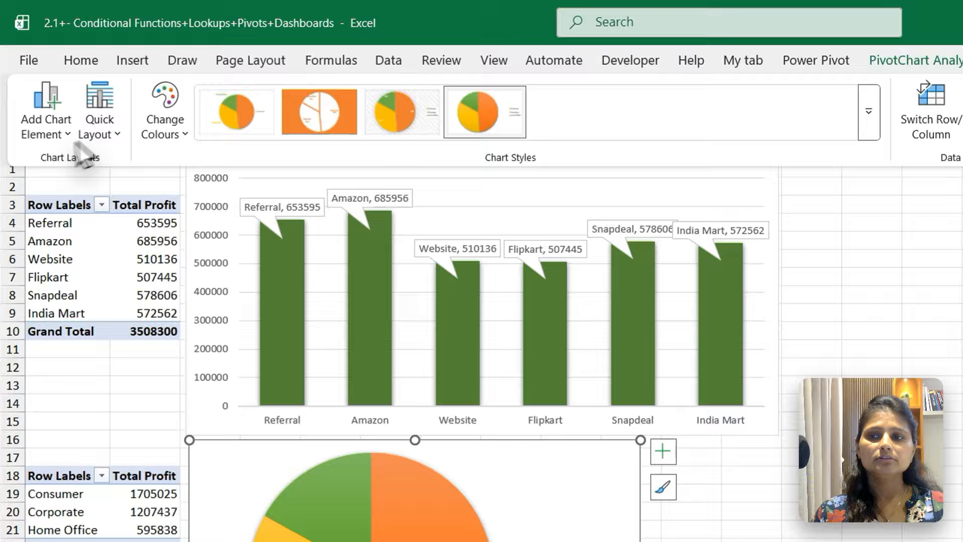
pyautogui.click(28, 133)
pyautogui.moveTo(101, 193)
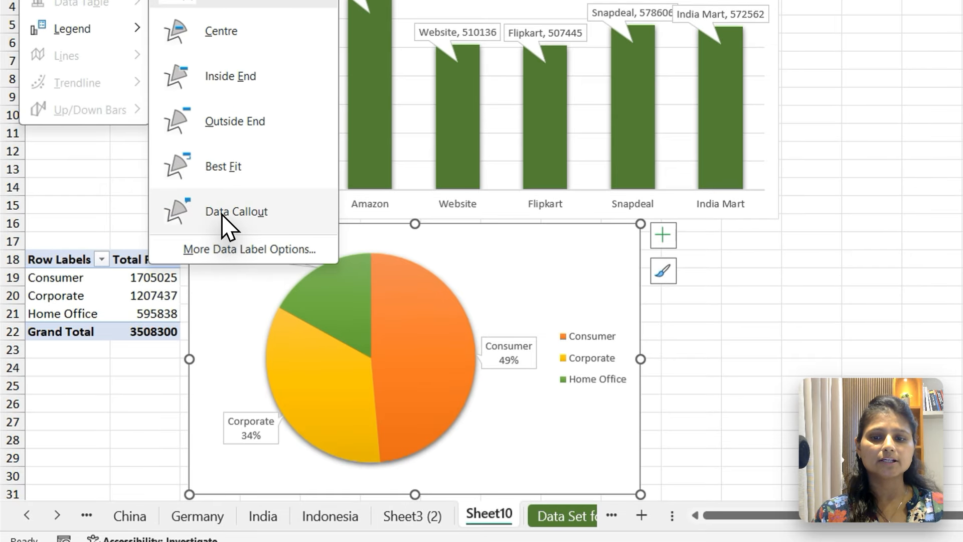
pyautogui.click(223, 428)
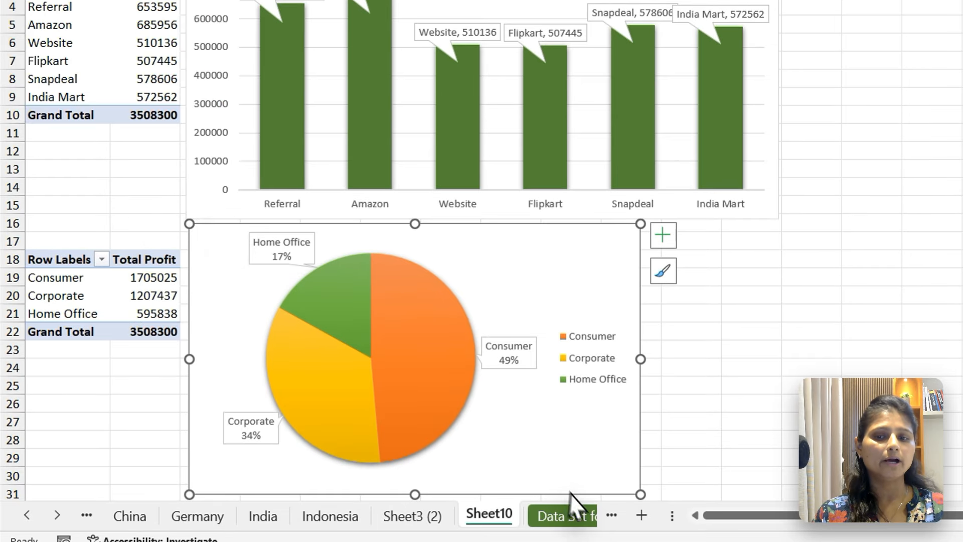
# Delete the pie chart's legend.
pyautogui.click(587, 362)
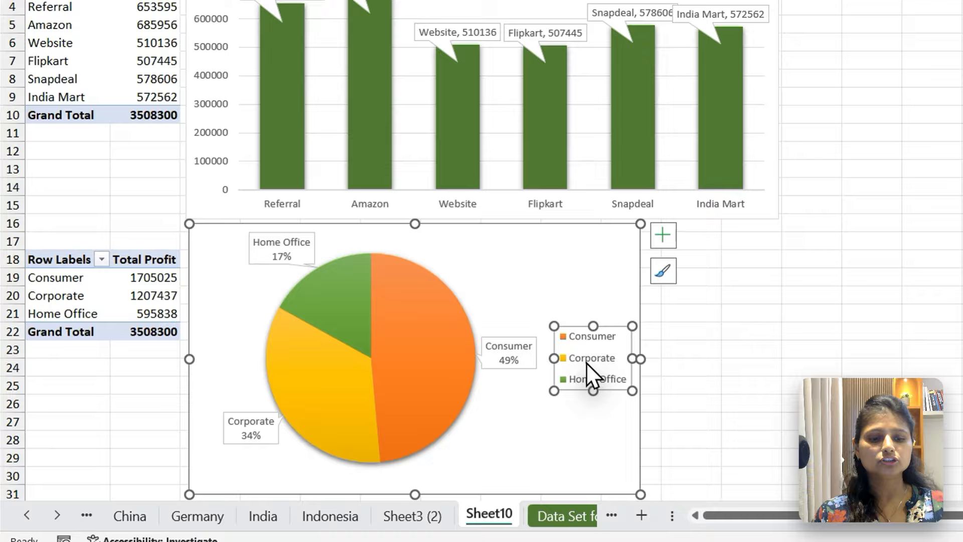
pyautogui.press('Delete')
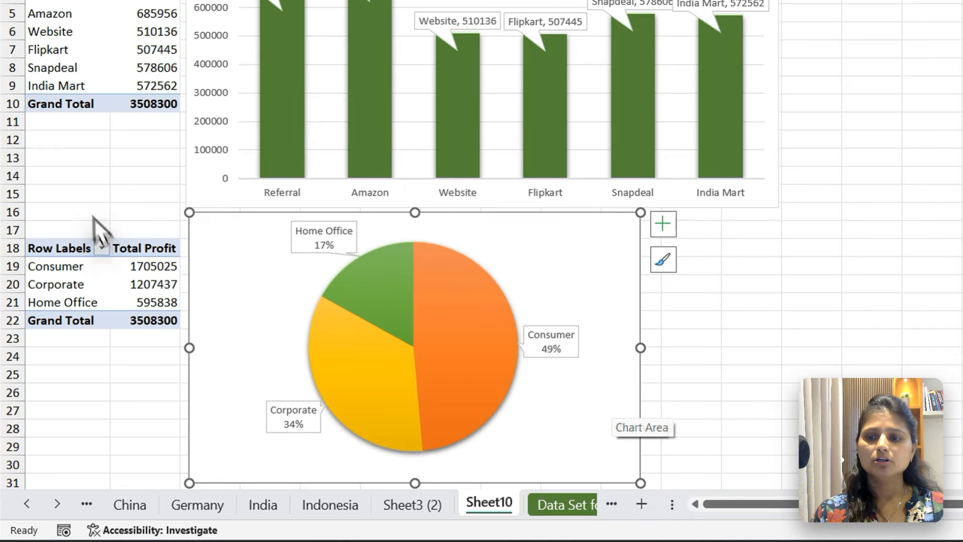
# Copy the whole segment pivot table and paste the copy at cell M3, beside the column chart.
pyautogui.click(104, 344)
pyautogui.hotkey('ctrl', 'a')
pyautogui.hotkey('ctrl', 'c')
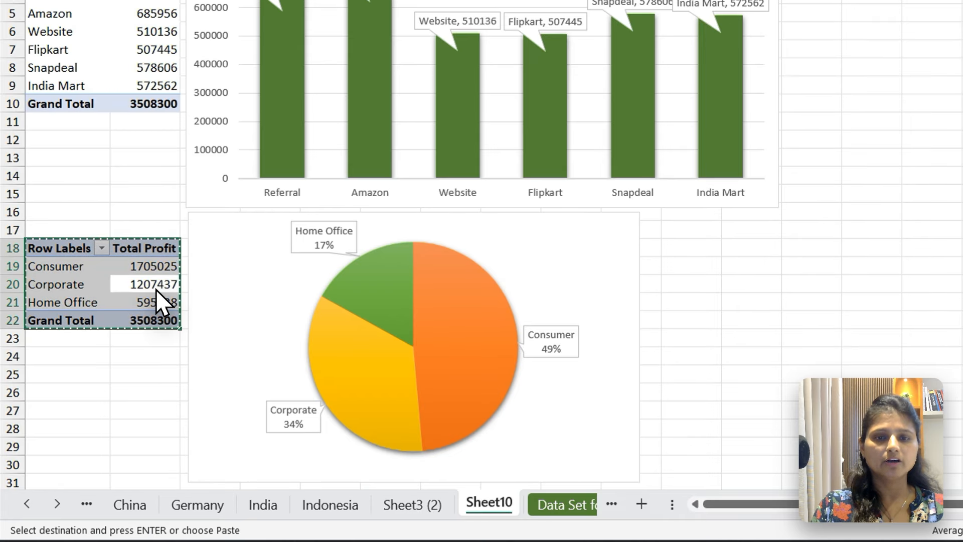
pyautogui.click(343, 193)
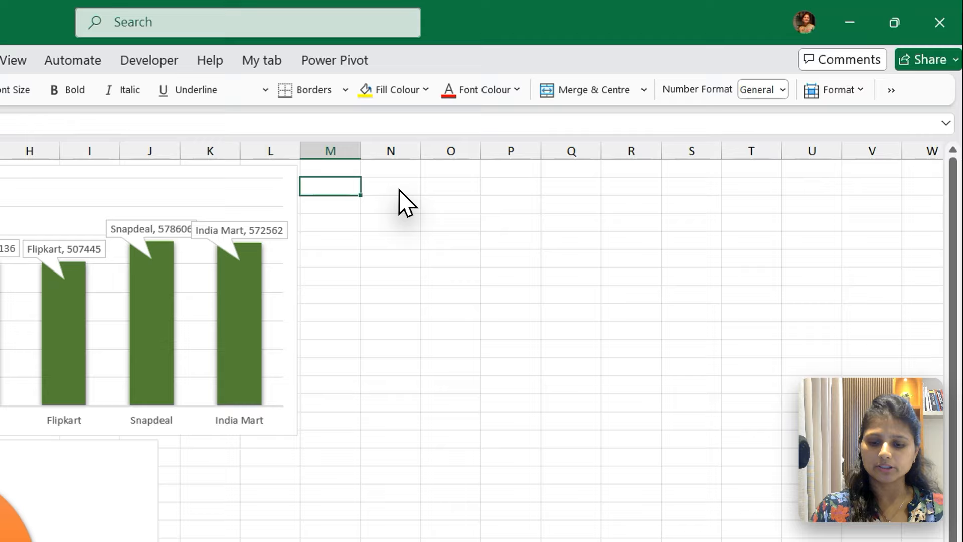
pyautogui.hotkey('ctrl', 'v')
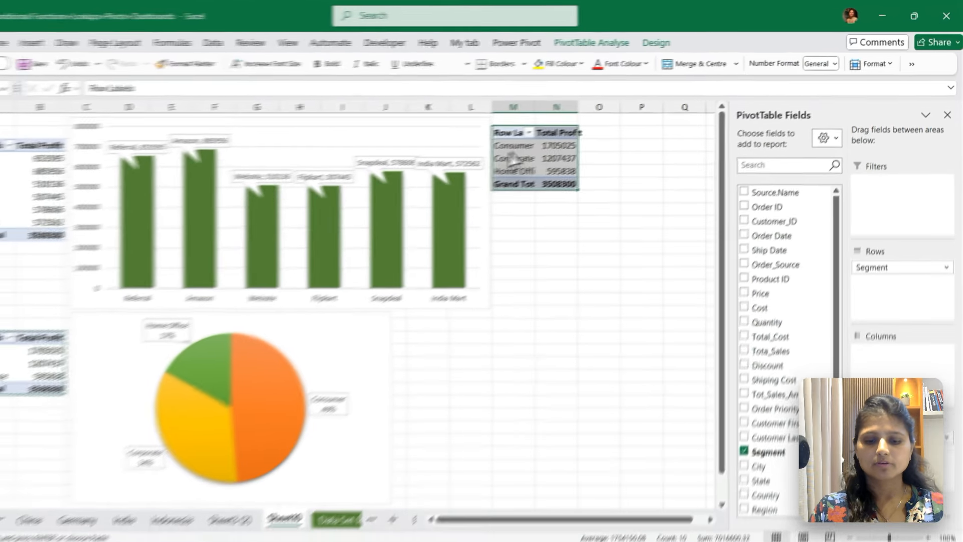
pyautogui.hotkey('ctrl', 'z')
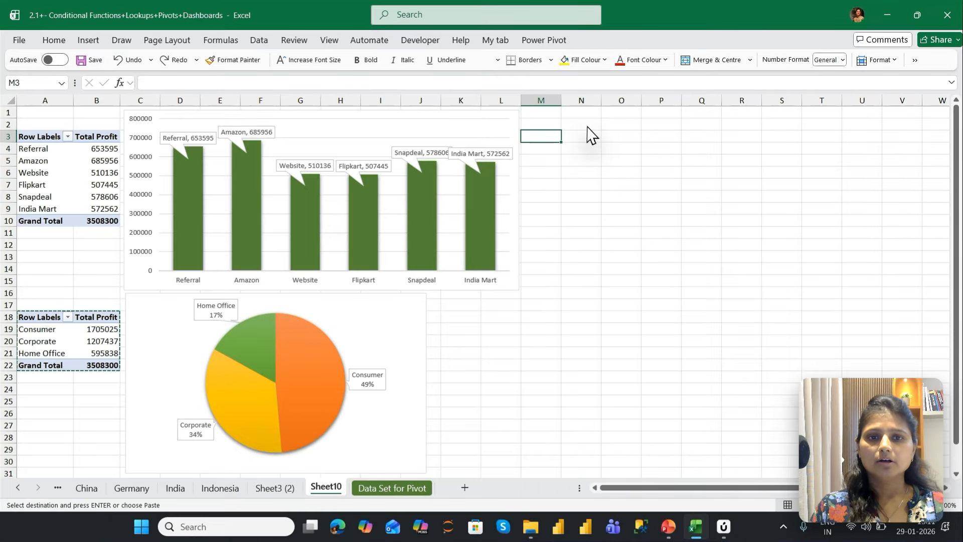
pyautogui.hotkey('ctrl', 'v')
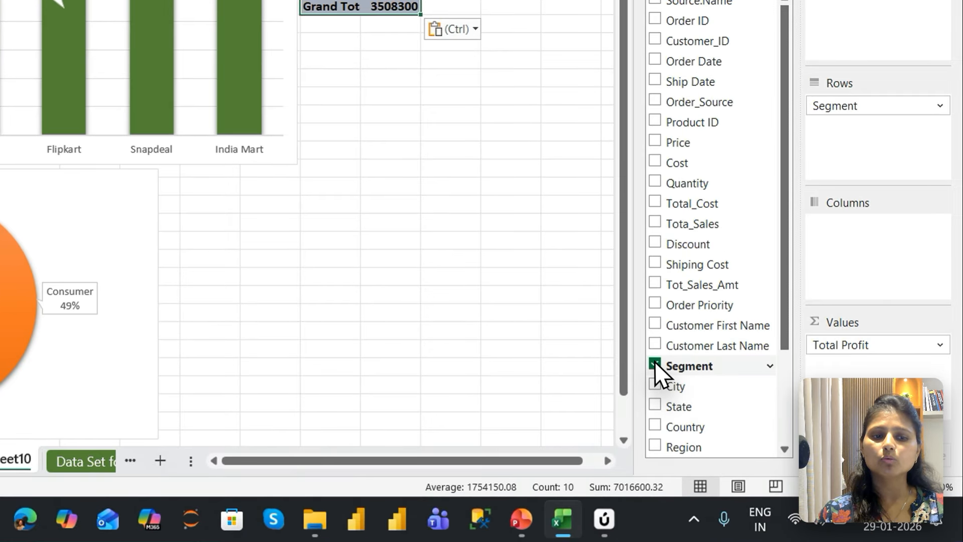
# In the copied pivot table, replace the Segment field with Category as the row field.
pyautogui.click(757, 423)
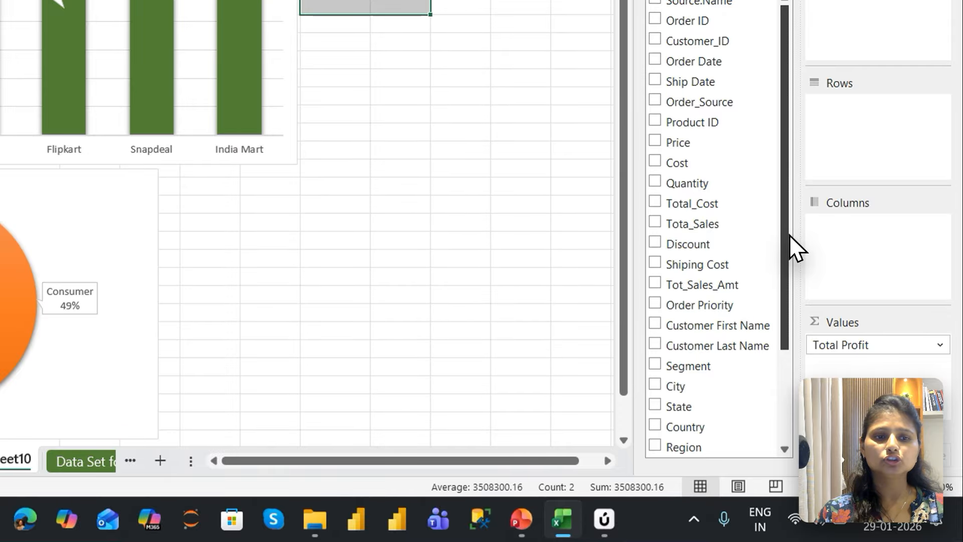
pyautogui.scroll(-3, 795, 266)
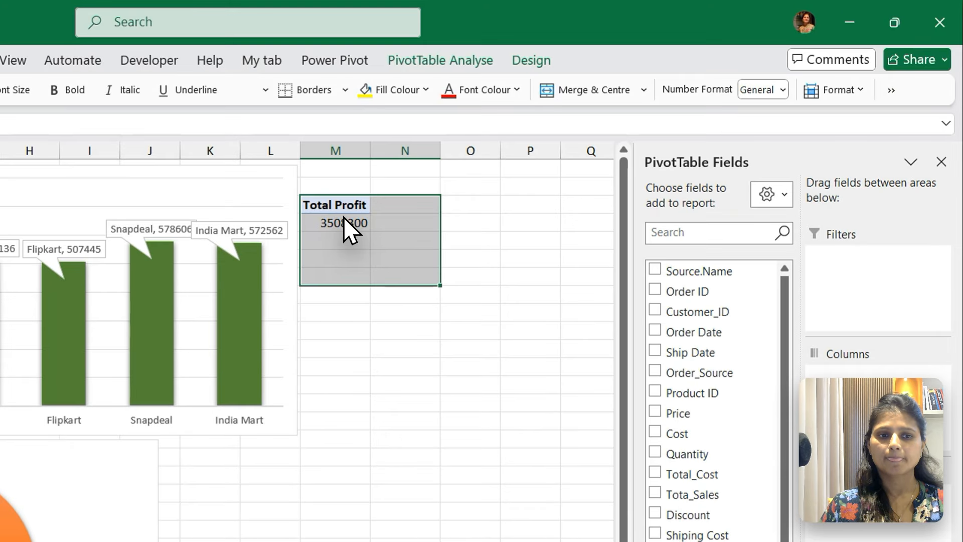
pyautogui.moveTo(343, 216)
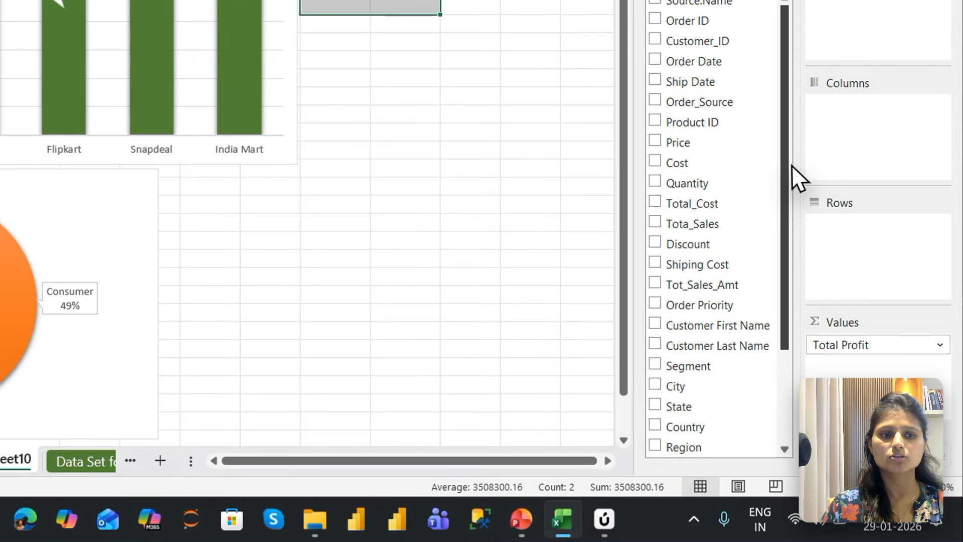
pyautogui.moveTo(845, 303); pyautogui.dragTo(847, 309)
pyautogui.moveTo(796, 209); pyautogui.dragTo(803, 321)
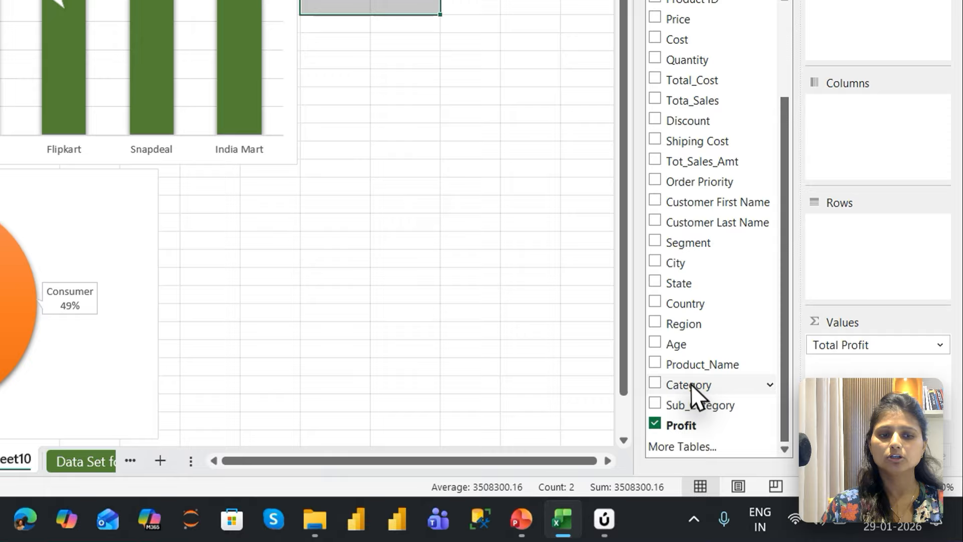
pyautogui.moveTo(691, 393); pyautogui.dragTo(849, 234)
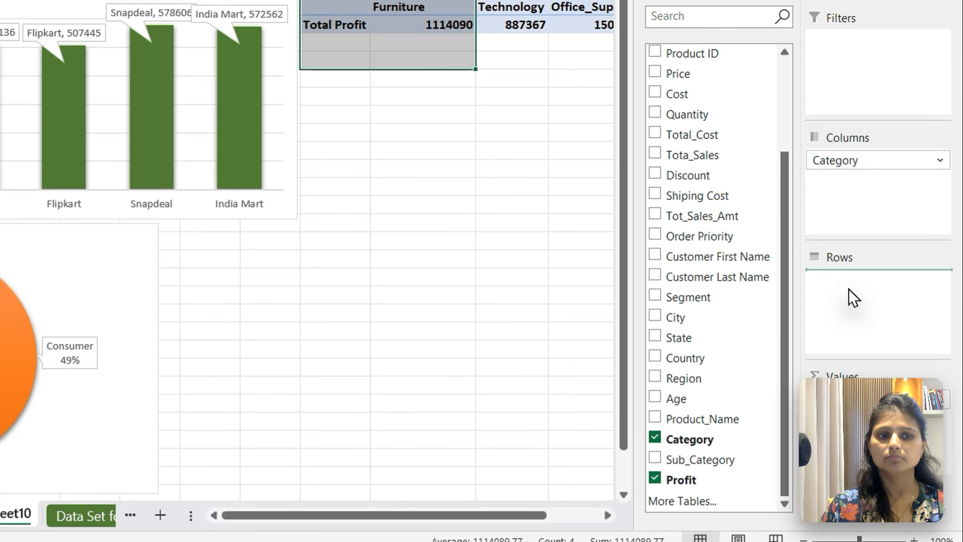
pyautogui.moveTo(849, 289); pyautogui.dragTo(850, 291)
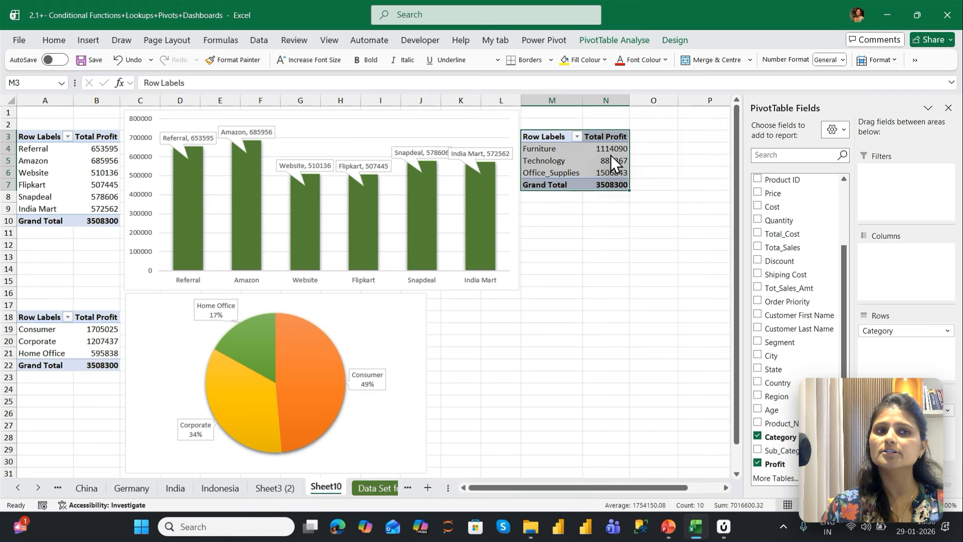
pyautogui.moveTo(611, 156)
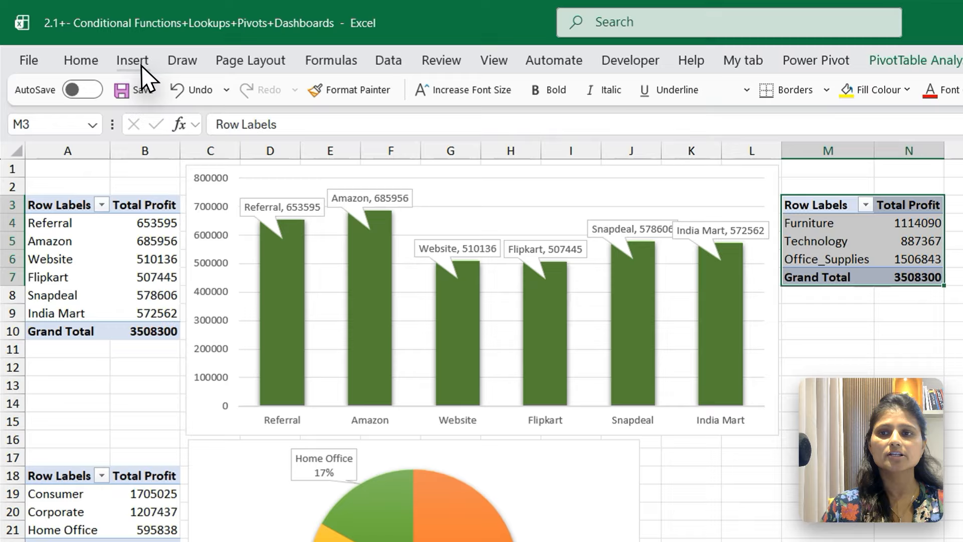
# Insert a Line with Markers PivotChart for the category pivot table.
pyautogui.click(94, 43)
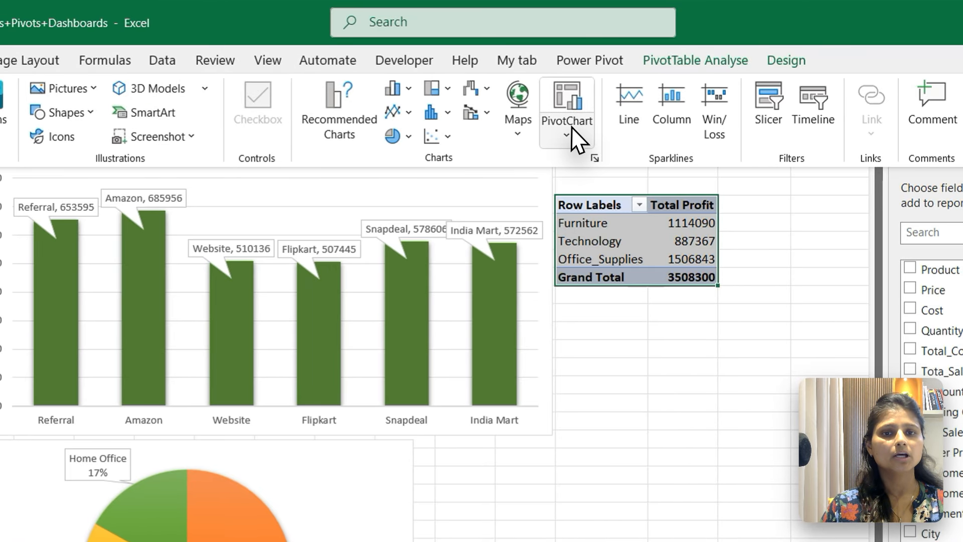
pyautogui.click(577, 138)
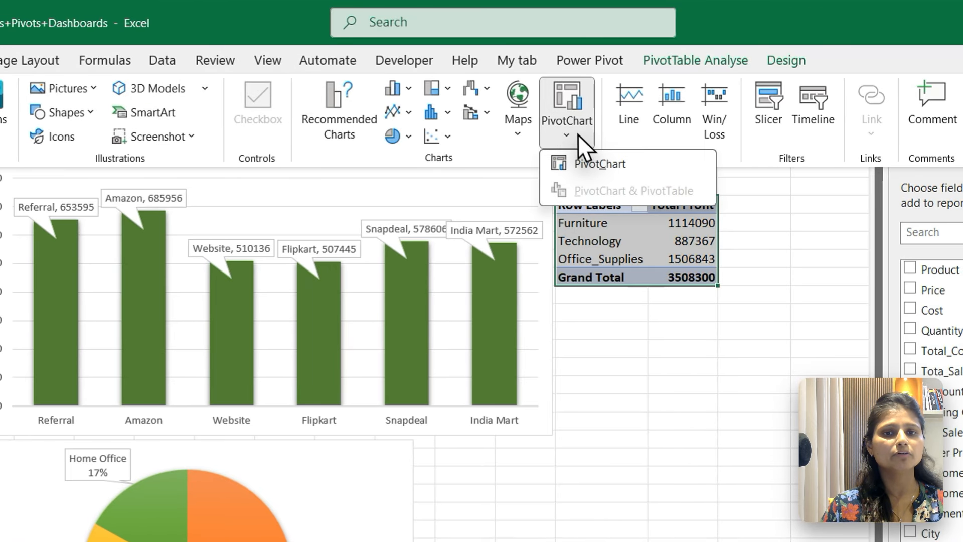
pyautogui.click(598, 161)
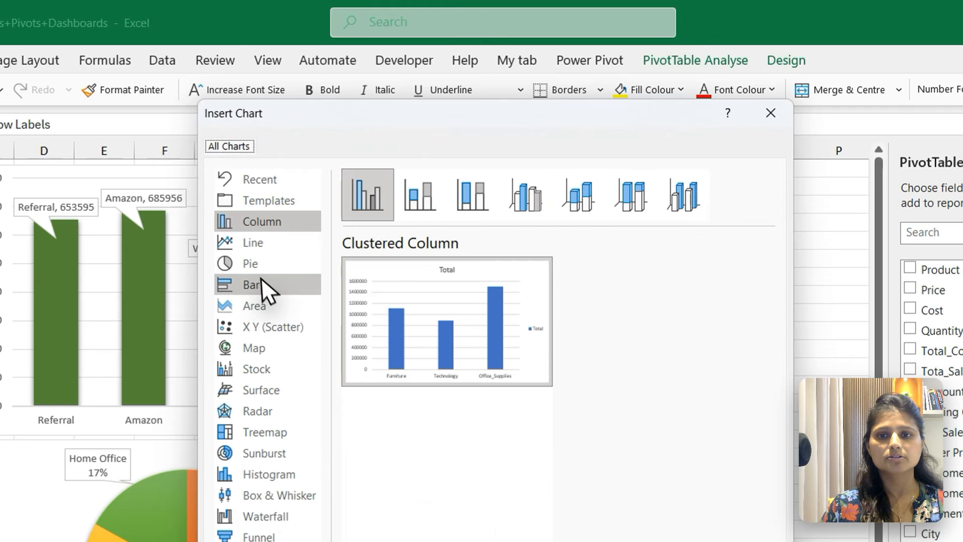
pyautogui.click(253, 242)
pyautogui.click(522, 200)
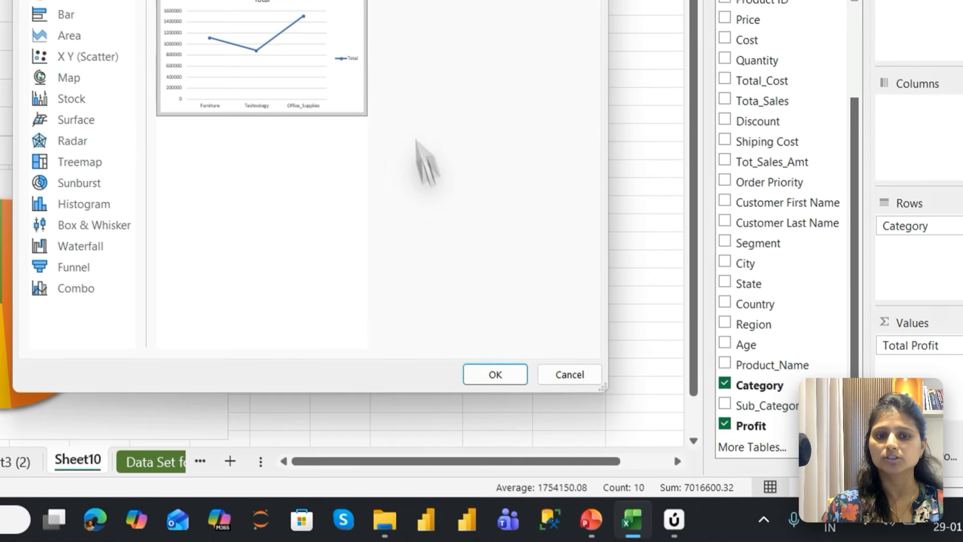
pyautogui.click(672, 541)
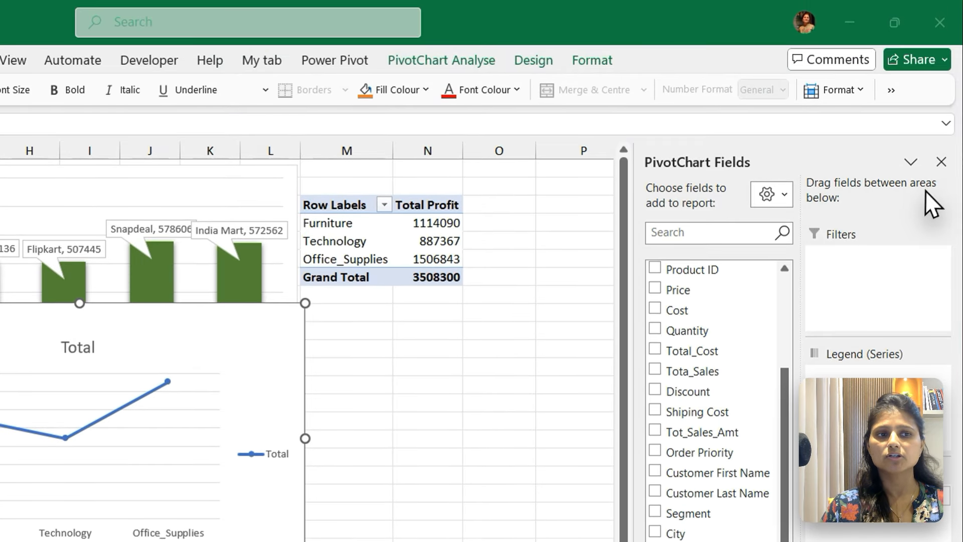
# Close the PivotChart field list and place the line chart beside the category pivot table, starting at column O.
pyautogui.click(940, 163)
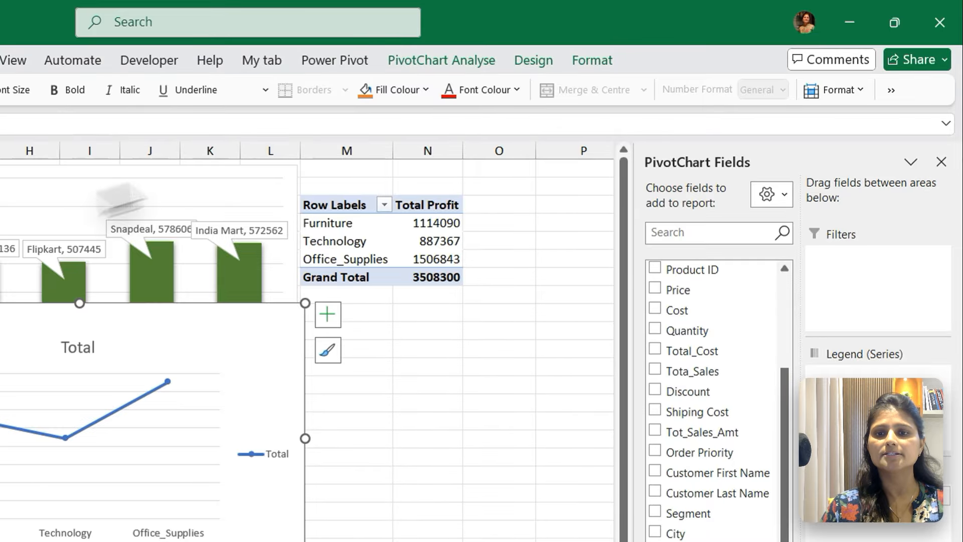
pyautogui.click(941, 161)
pyautogui.moveTo(471, 274); pyautogui.dragTo(962, 144)
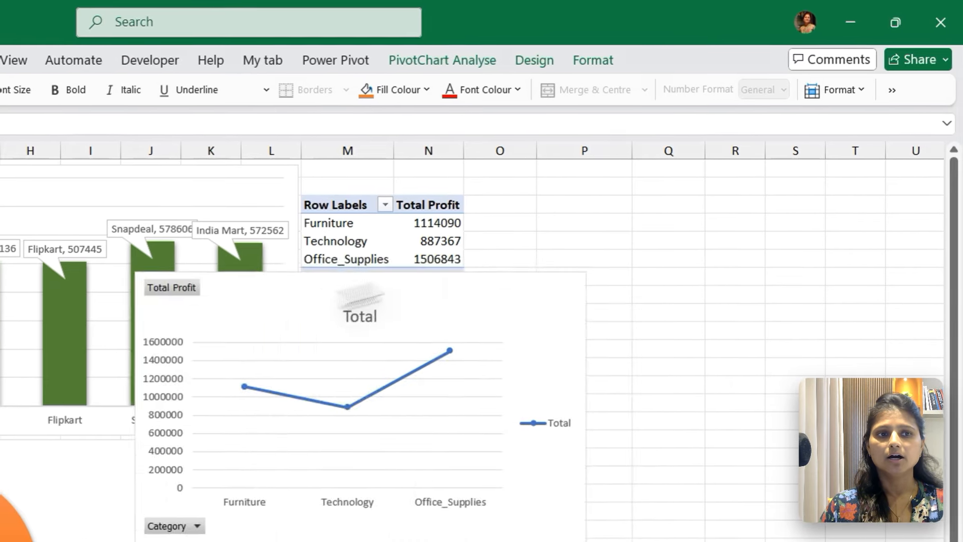
pyautogui.moveTo(764, 179); pyautogui.dragTo(773, 182)
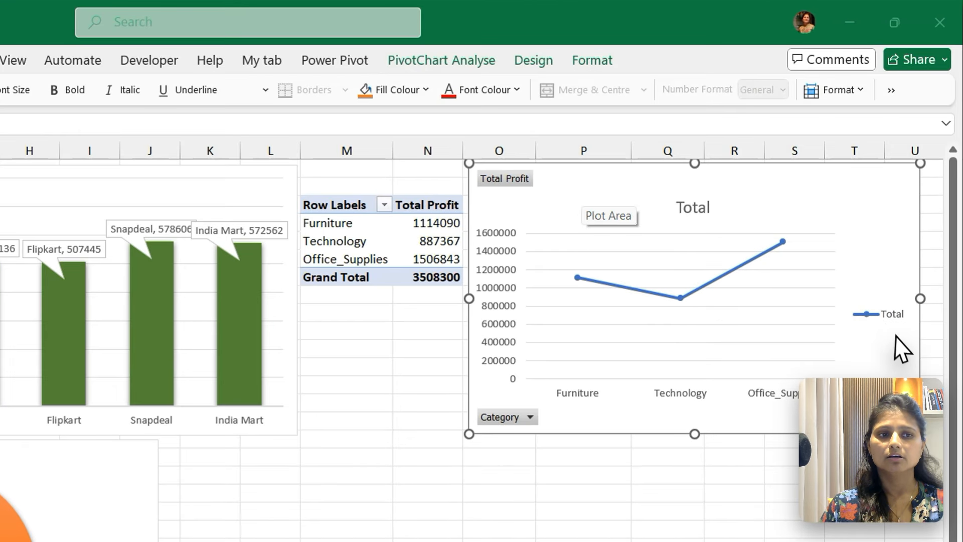
# Delete the line chart's legend and title and hide all of its field buttons.
pyautogui.click(910, 209)
pyautogui.press('Delete')
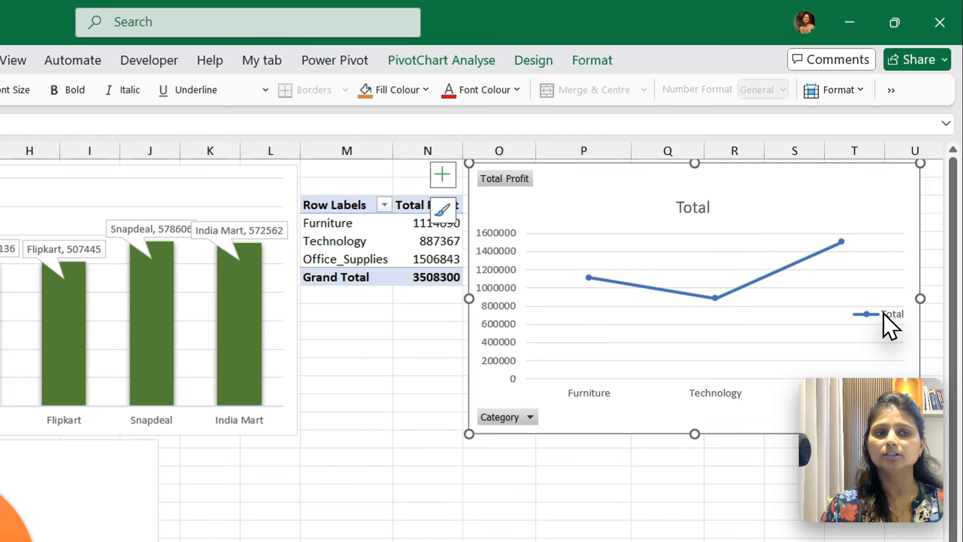
pyautogui.click(703, 210)
pyautogui.press('Delete')
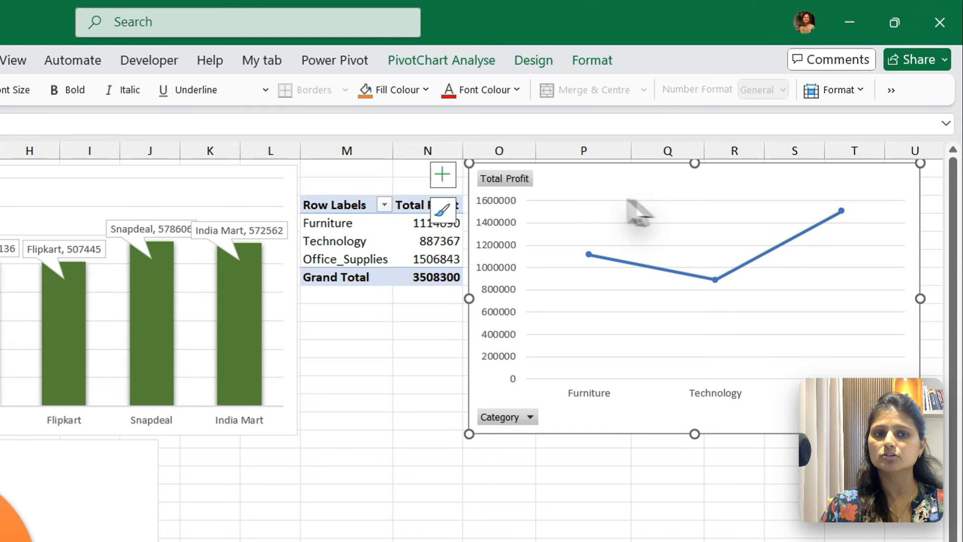
pyautogui.rightClick(511, 180)
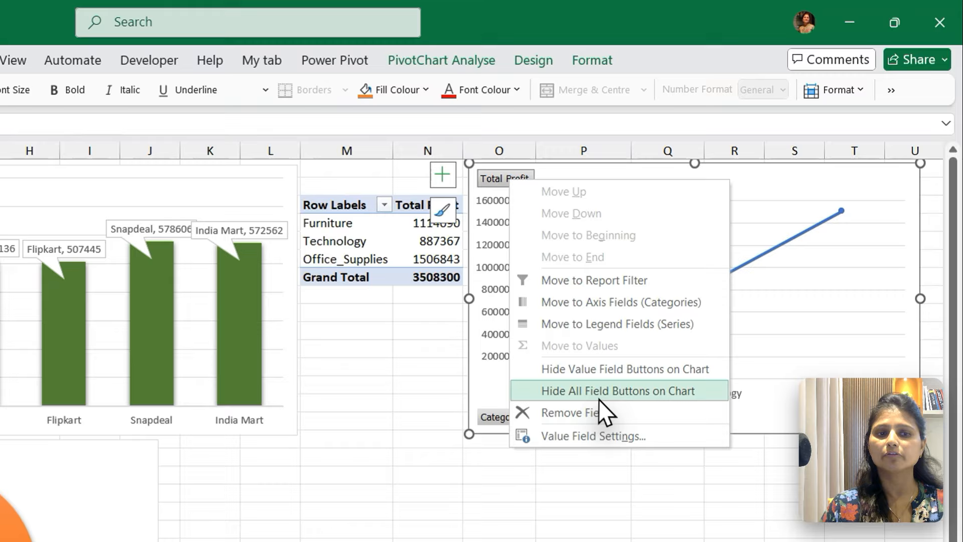
pyautogui.click(598, 392)
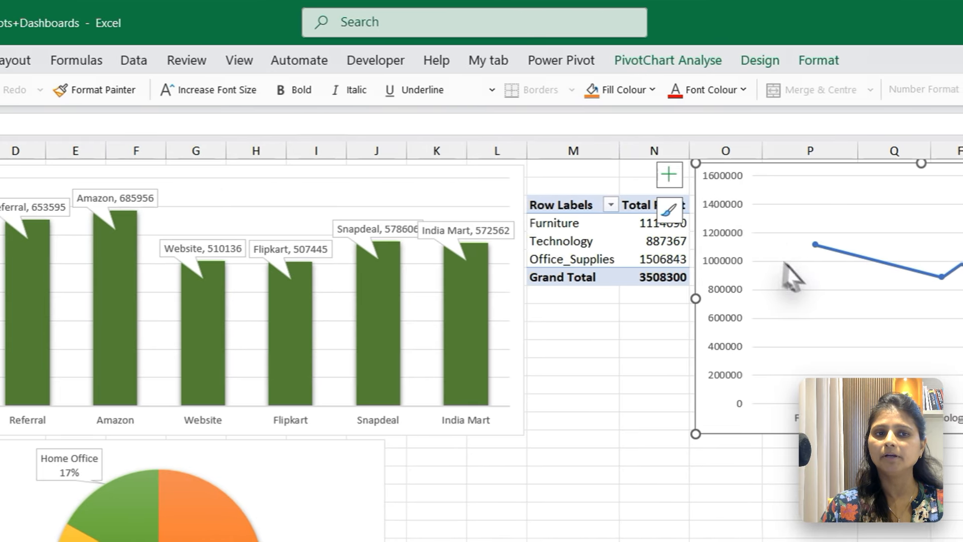
# Apply the last available chart style to the line chart and add Data Callout labels to its points.
pyautogui.click(764, 60)
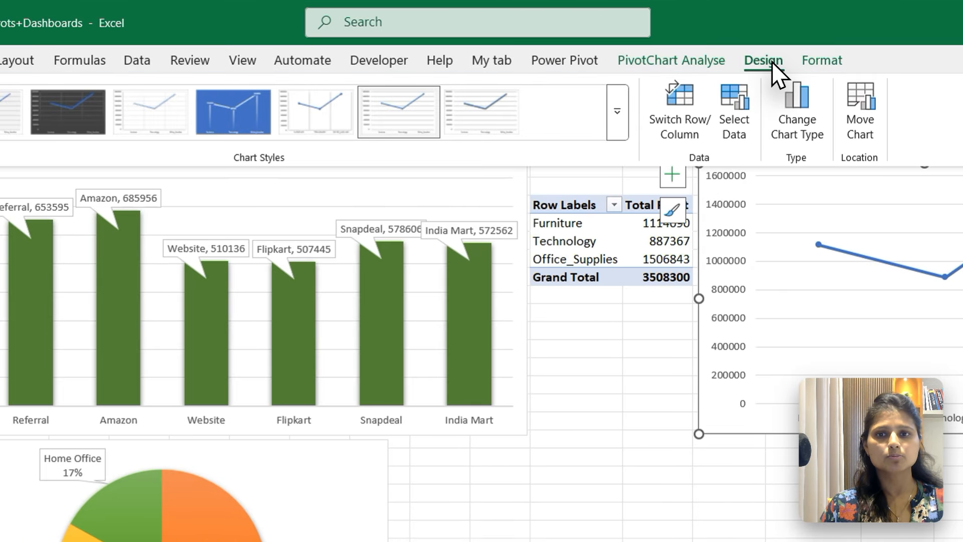
pyautogui.click(490, 108)
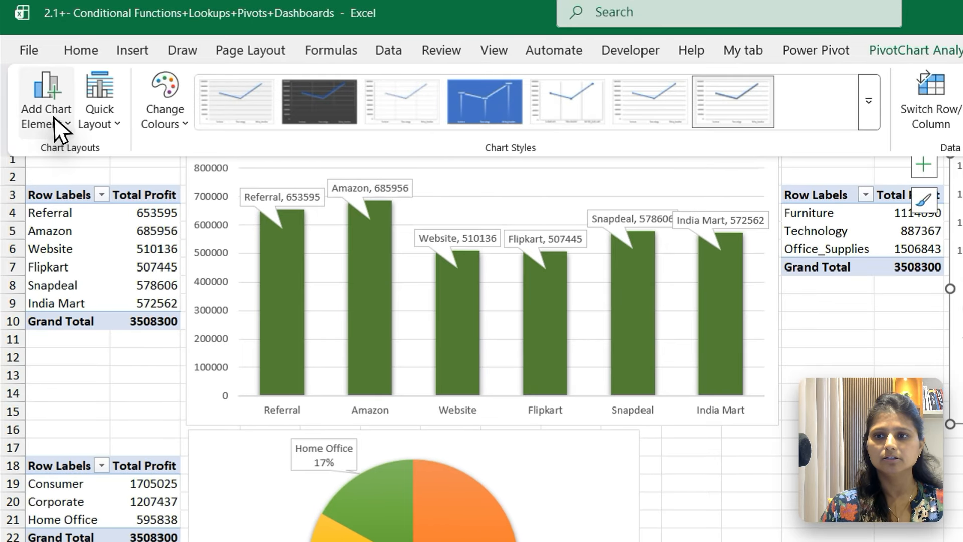
pyautogui.click(59, 128)
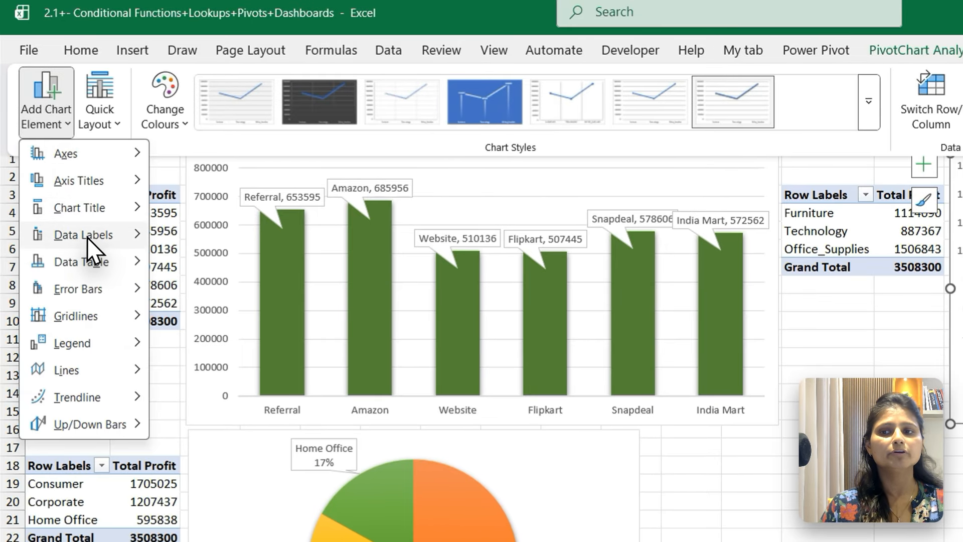
pyautogui.moveTo(87, 237)
pyautogui.click(217, 274)
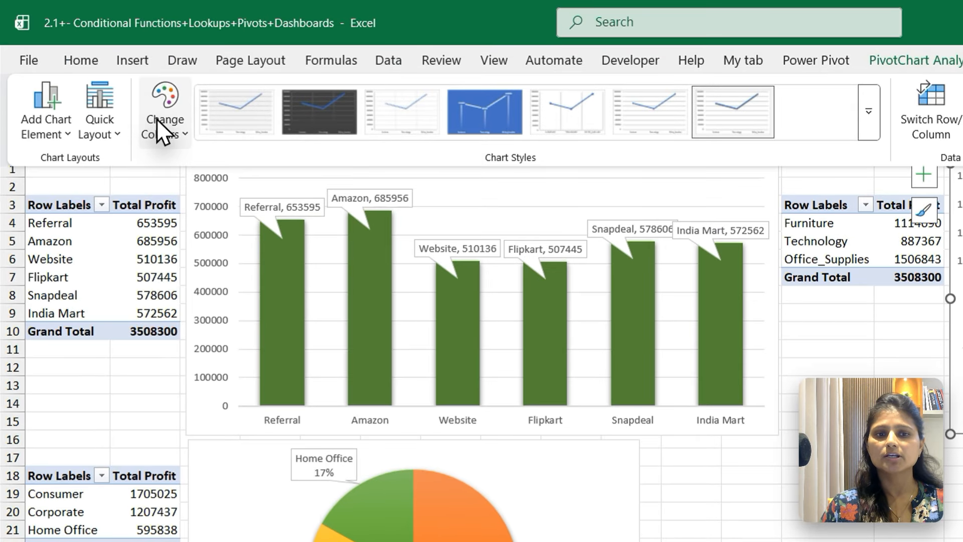
# Recolour the line chart with the monochromatic orange palette.
pyautogui.click(160, 115)
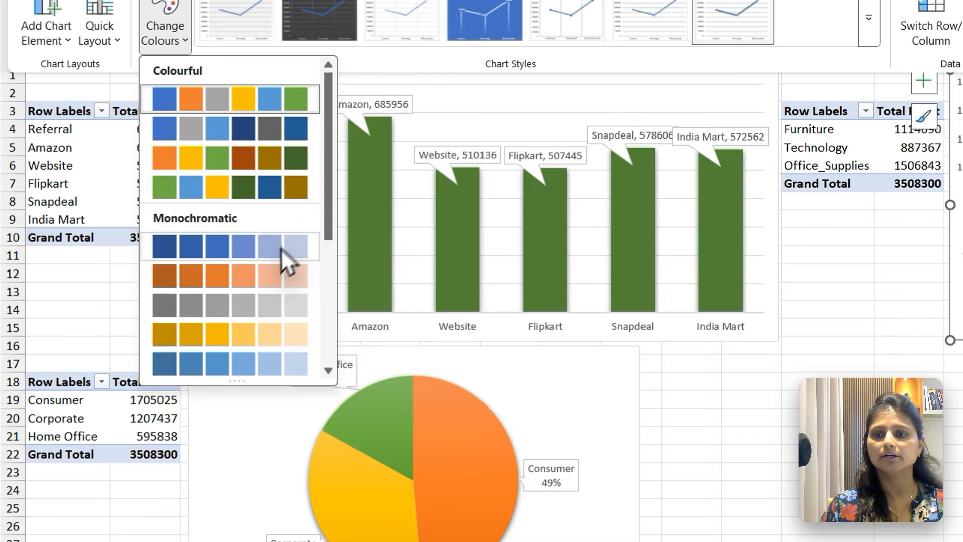
pyautogui.click(266, 273)
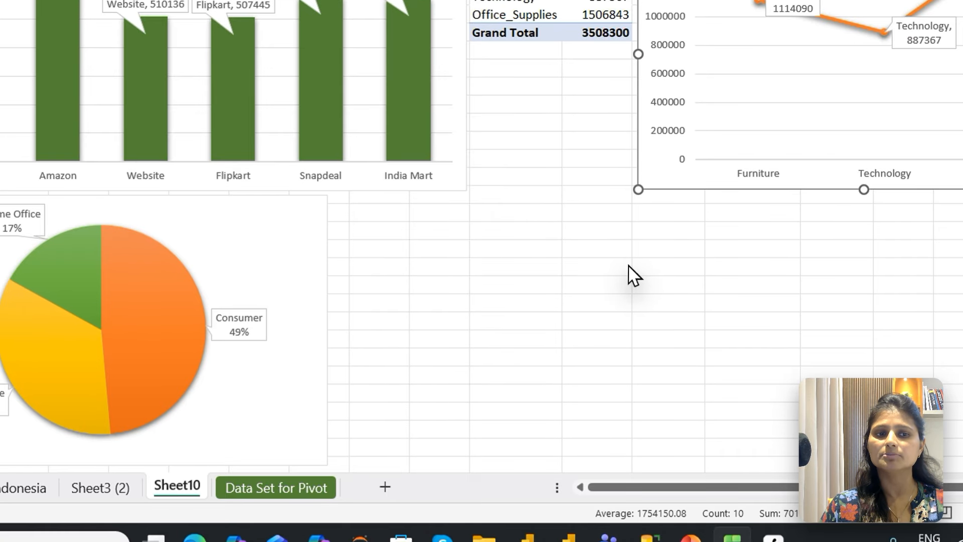
pyautogui.click(628, 266)
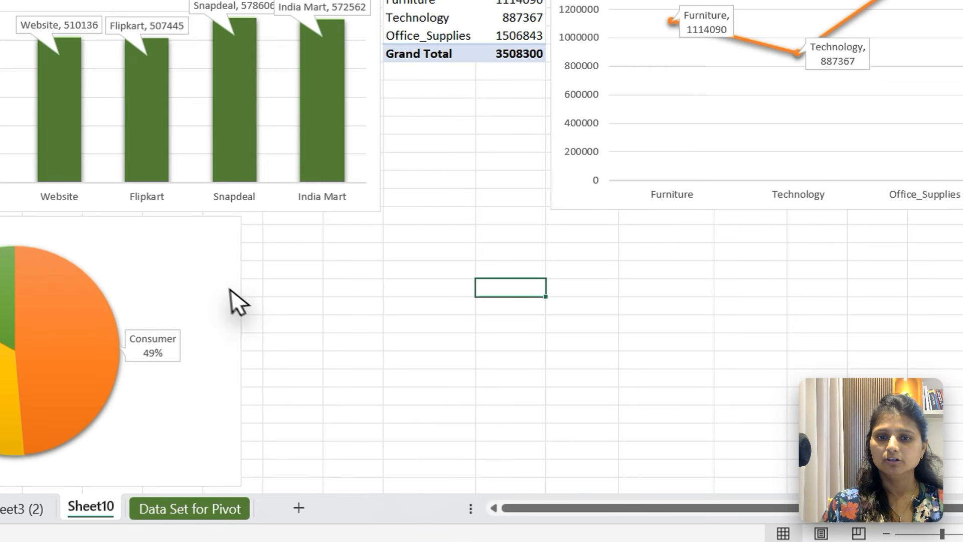
# Widen the pie chart so its outer edge lines up with the column chart above it.
pyautogui.click(215, 276)
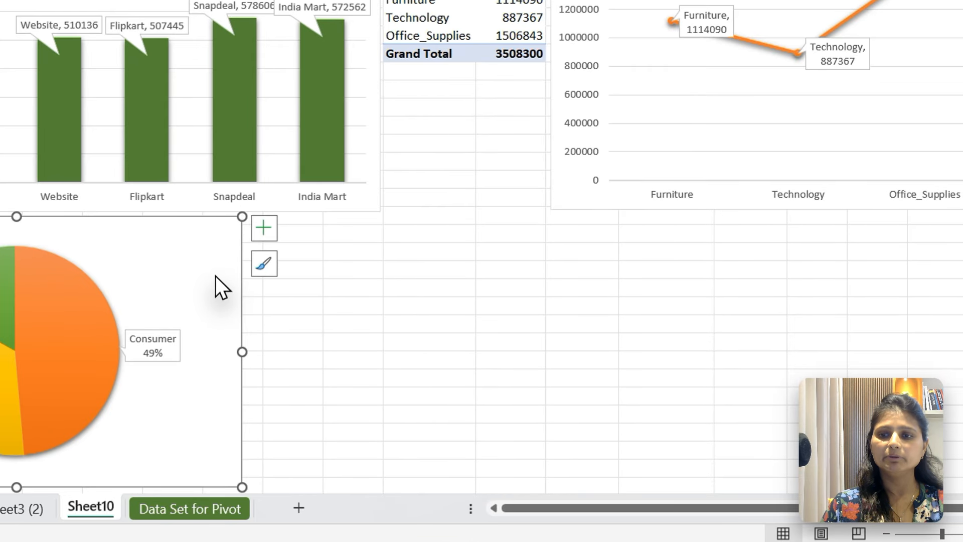
pyautogui.moveTo(242, 352); pyautogui.dragTo(381, 372)
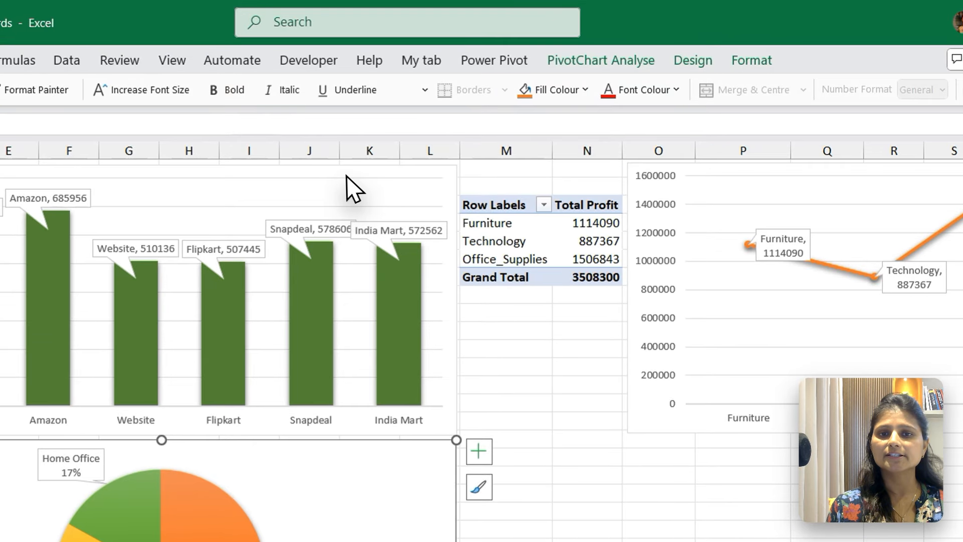
# Insert an Order Priority slicer for the order source column chart.
pyautogui.click(347, 176)
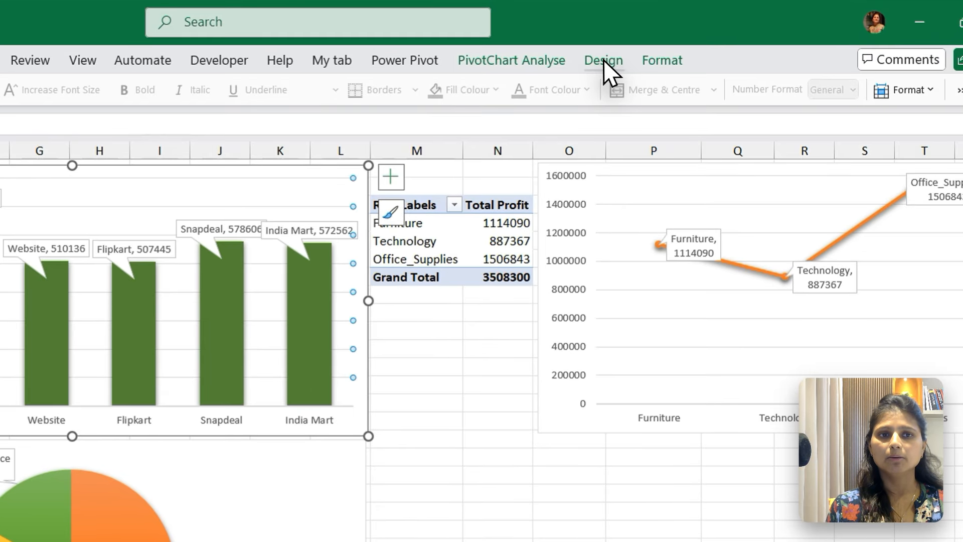
pyautogui.click(676, 41)
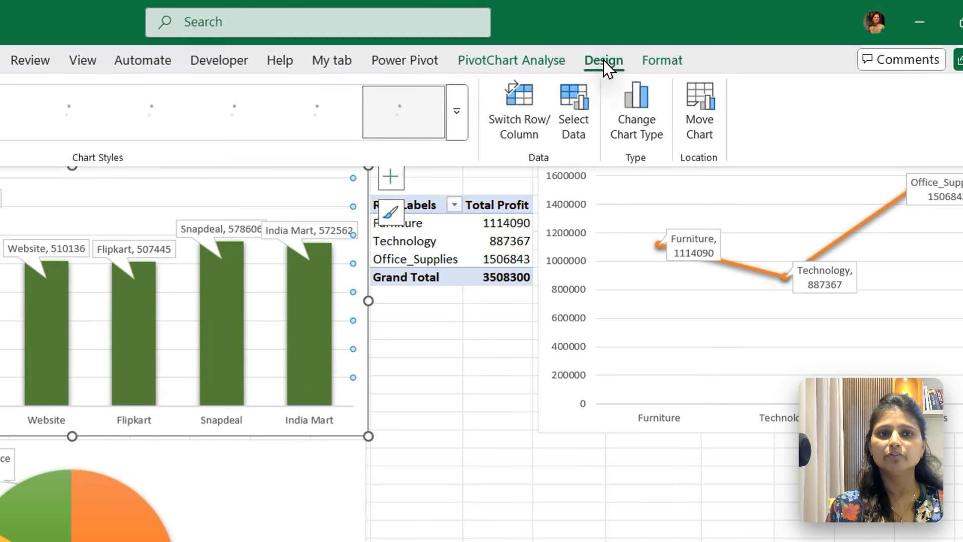
pyautogui.click(519, 60)
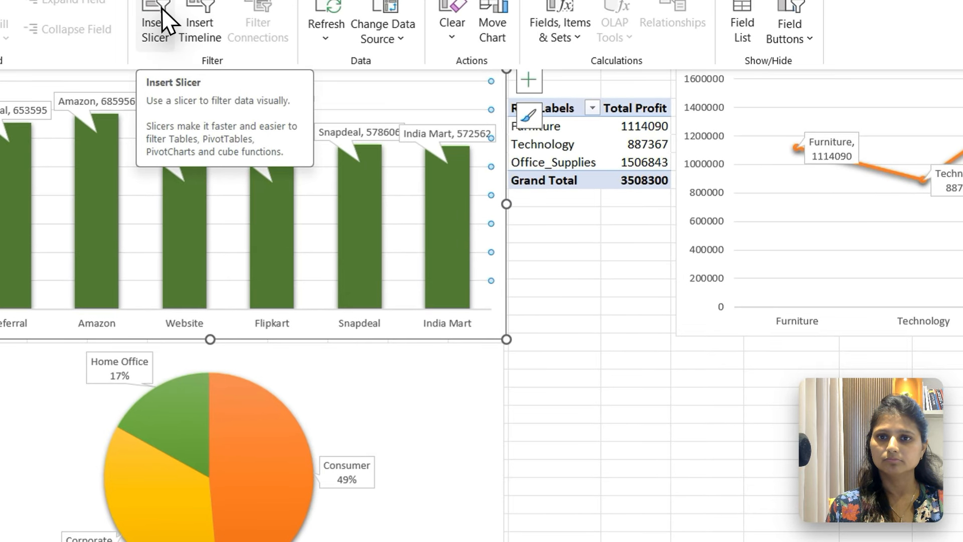
pyautogui.click(290, 71)
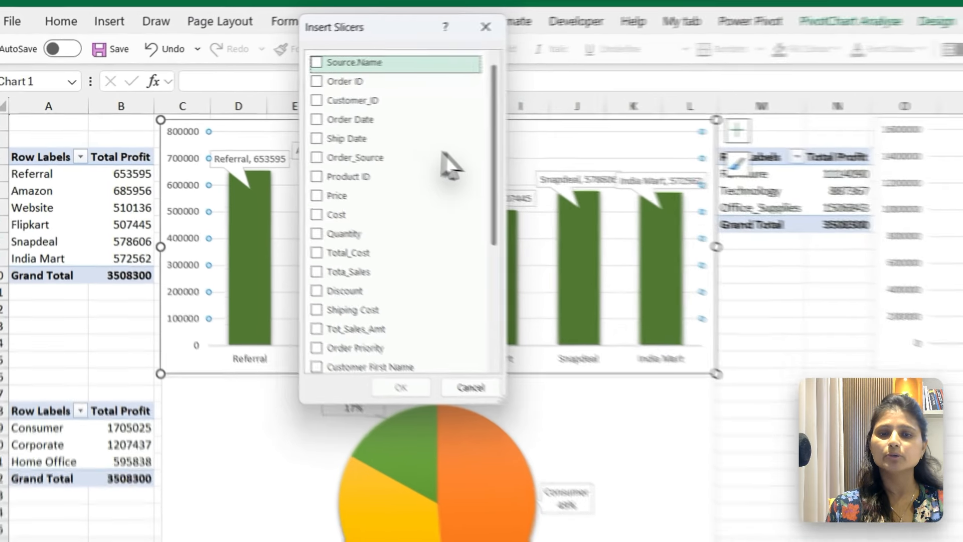
pyautogui.moveTo(497, 161); pyautogui.dragTo(493, 292)
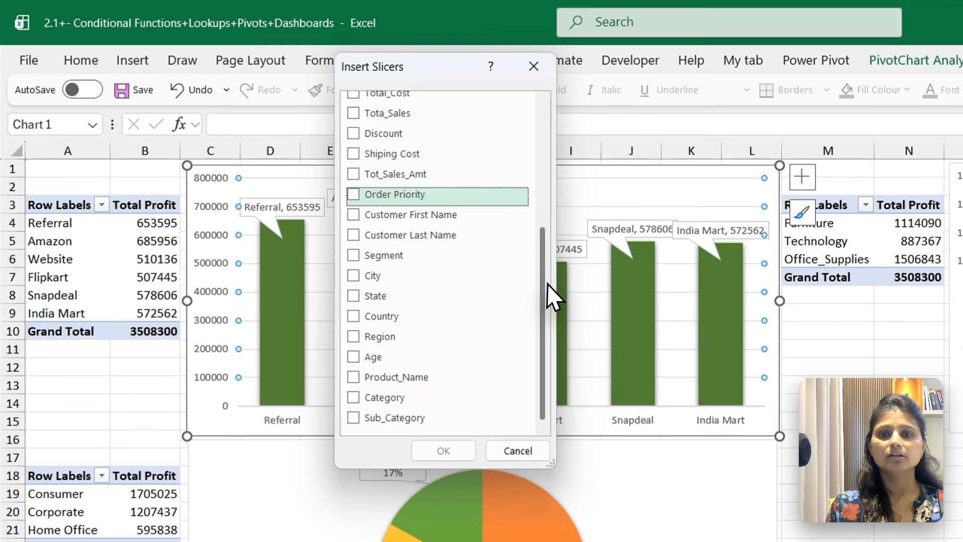
pyautogui.moveTo(548, 279); pyautogui.dragTo(545, 255)
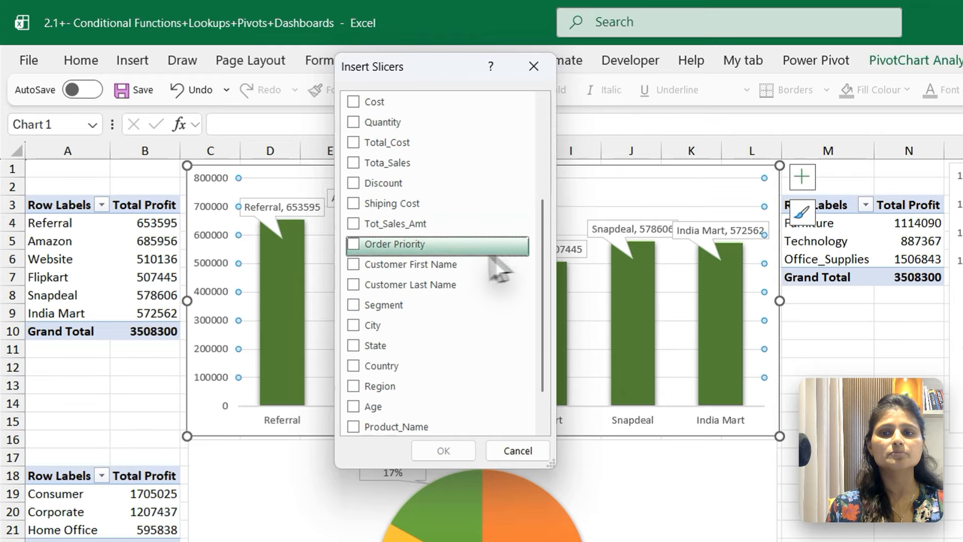
pyautogui.click(354, 245)
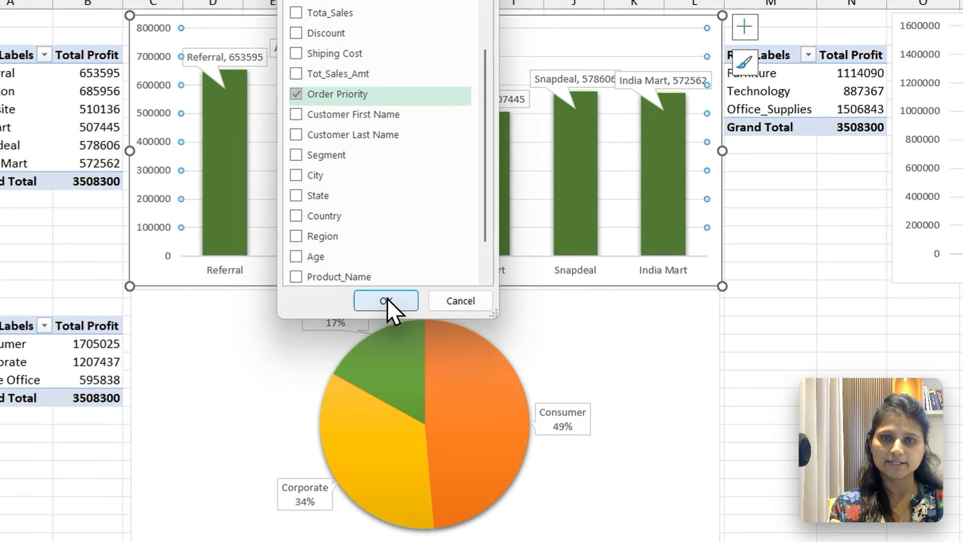
pyautogui.click(386, 301)
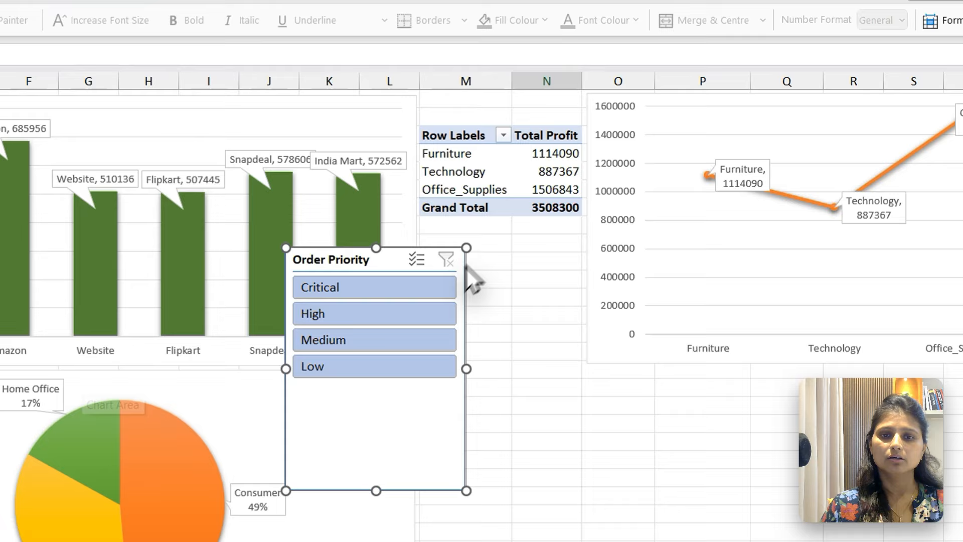
# Place the Order Priority slicer below the category pivot table and shrink it to fit its four buttons and columns M to N.
pyautogui.moveTo(346, 264); pyautogui.dragTo(482, 233)
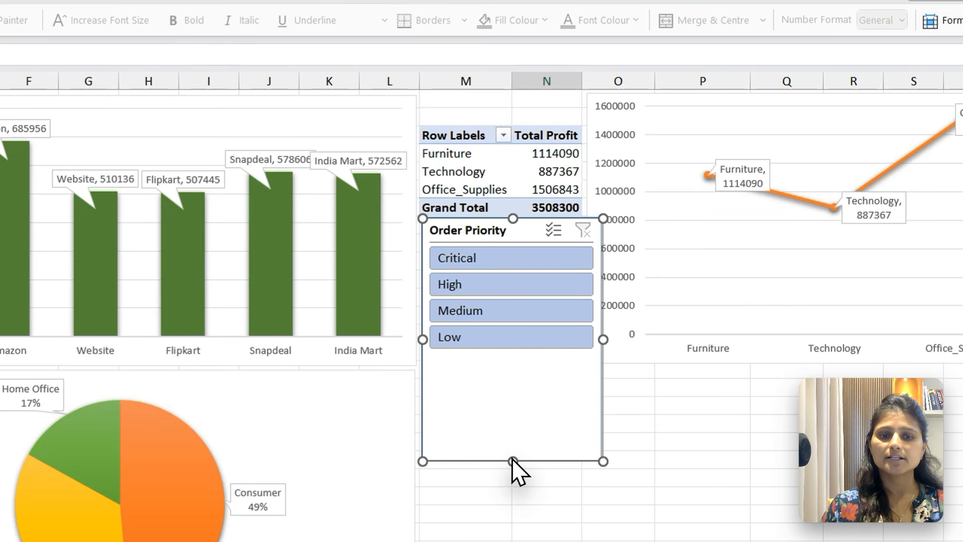
pyautogui.moveTo(513, 462); pyautogui.dragTo(507, 366)
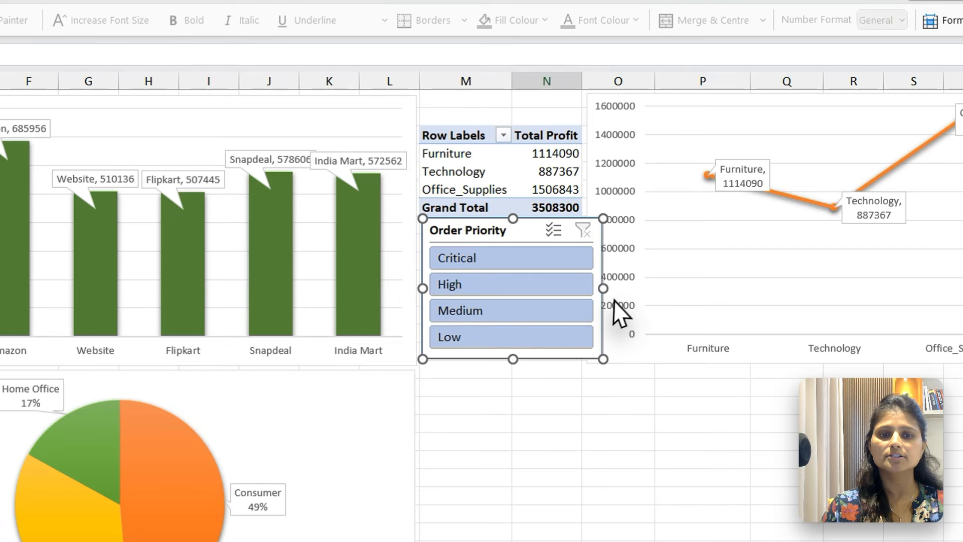
pyautogui.moveTo(601, 293); pyautogui.dragTo(580, 294)
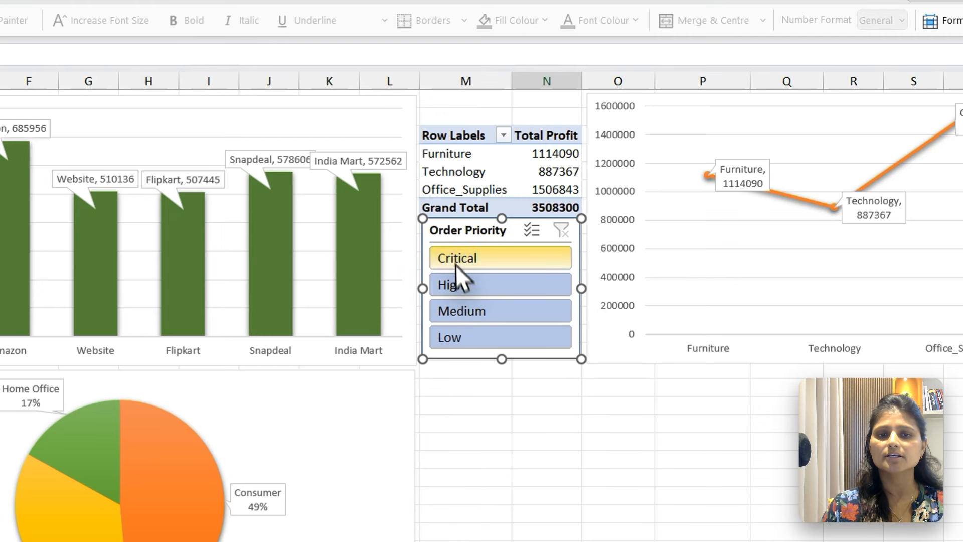
pyautogui.moveTo(455, 226); pyautogui.dragTo(454, 232)
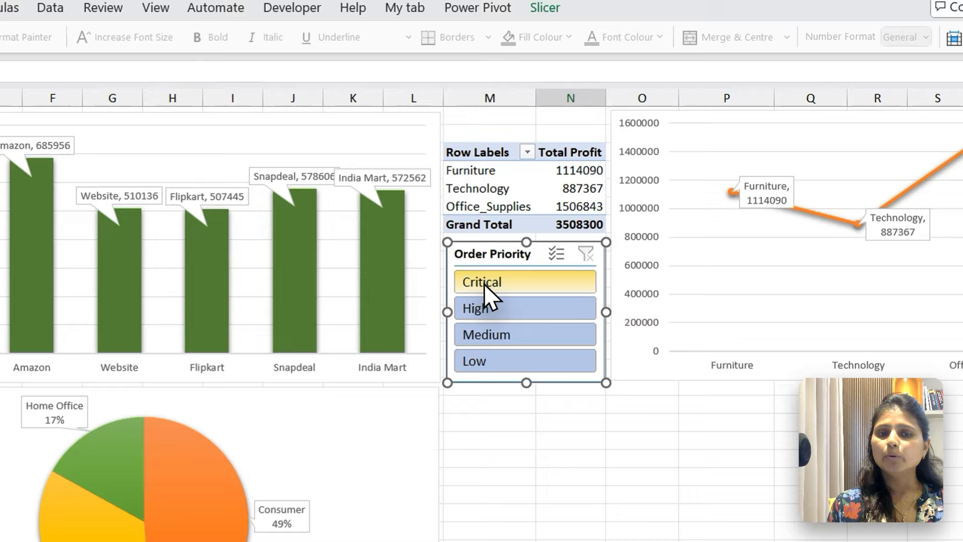
# Filter the column chart by the Critical, High and Medium order priorities in turn, and clear the slicer filter.
pyautogui.click(548, 224)
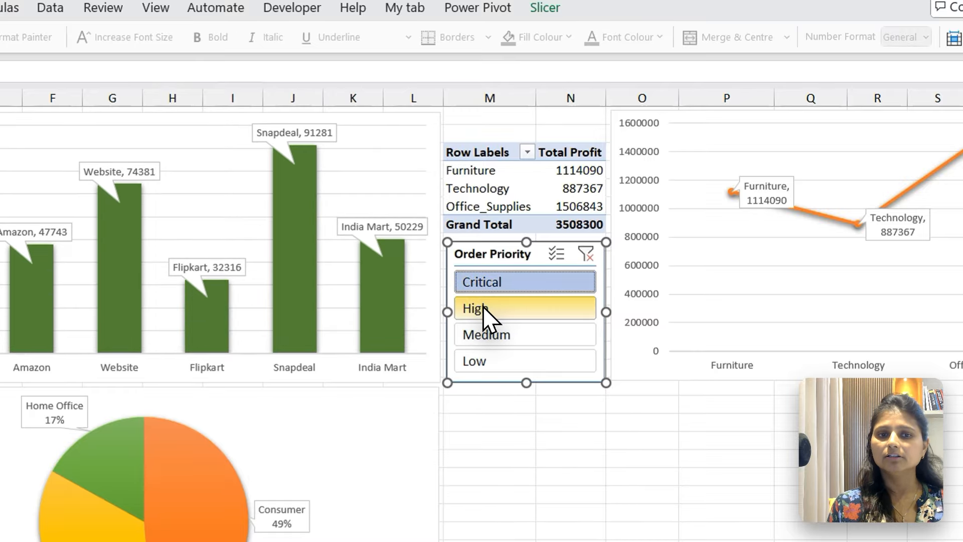
pyautogui.click(483, 307)
pyautogui.click(481, 335)
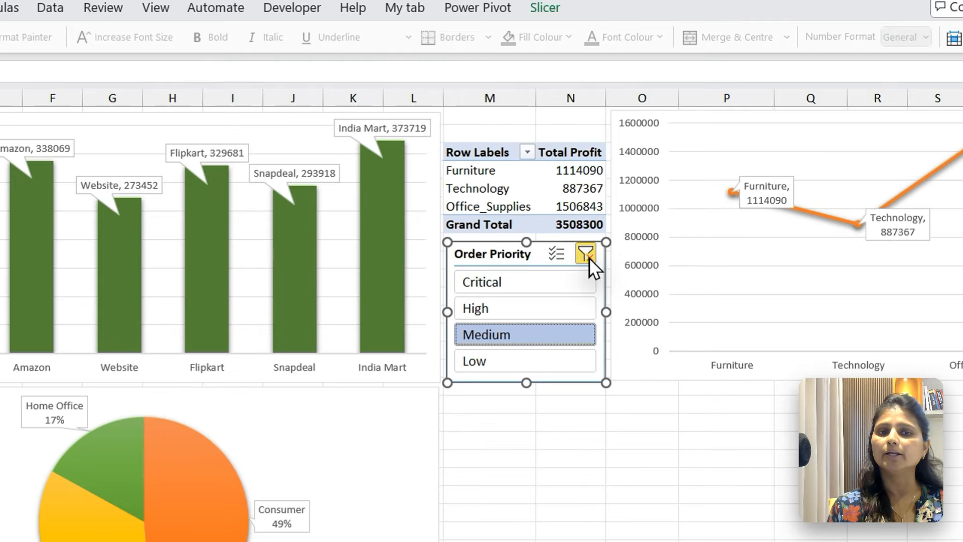
pyautogui.click(587, 255)
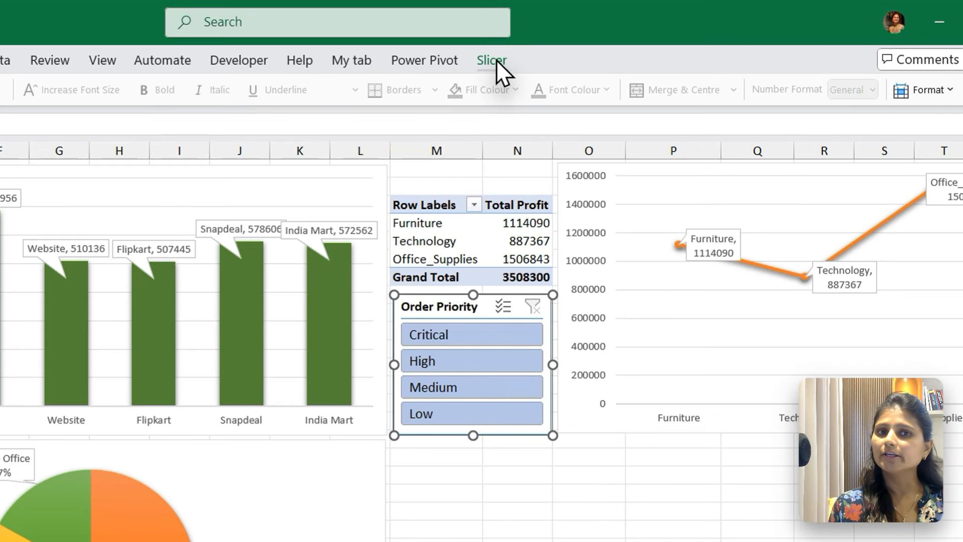
# Open the report connections of the Order Priority slicer.
pyautogui.click(589, 39)
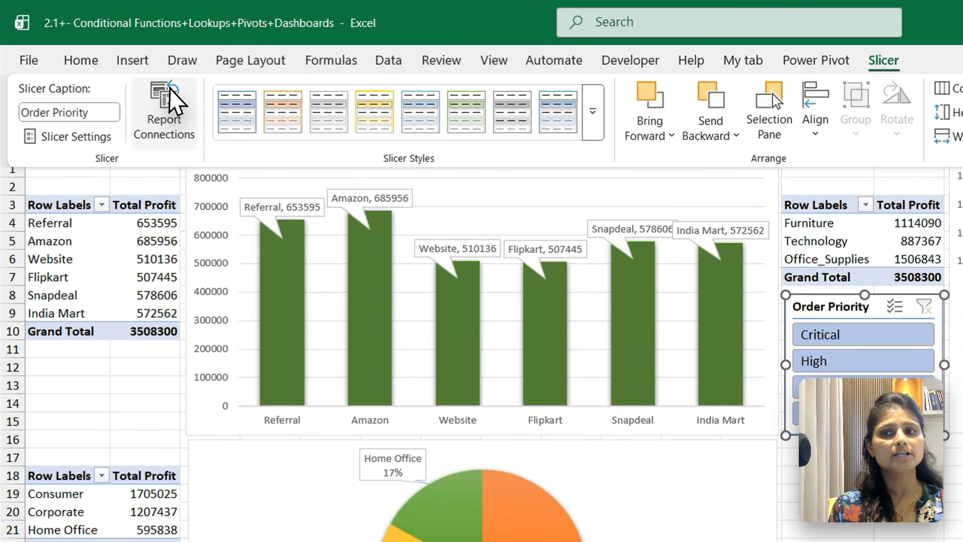
pyautogui.click(169, 89)
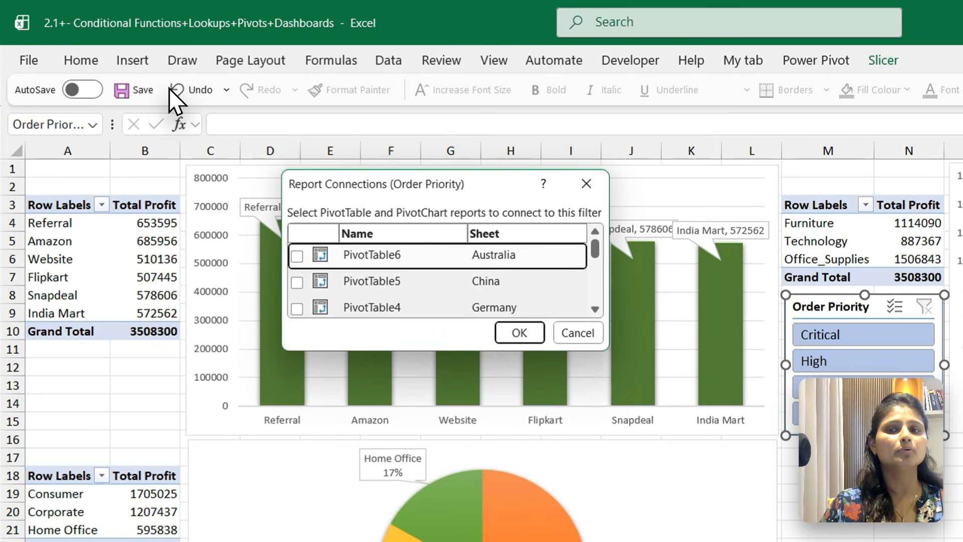
pyautogui.click(296, 255)
pyautogui.click(295, 283)
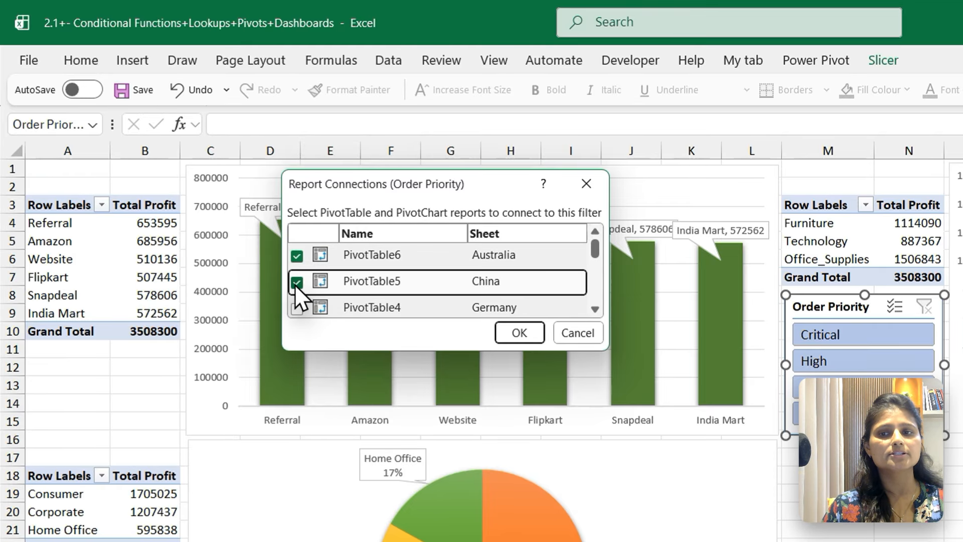
pyautogui.click(296, 311)
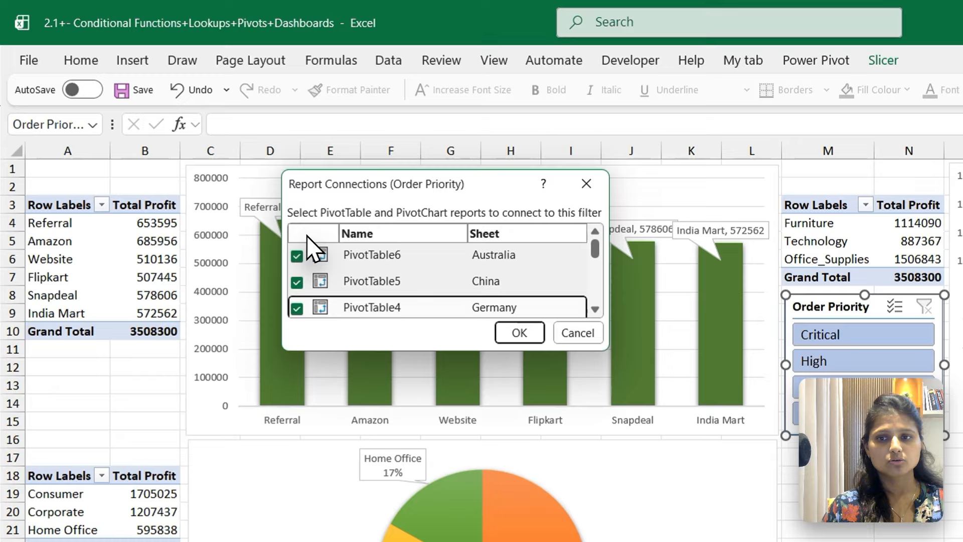
pyautogui.click(296, 256)
pyautogui.click(298, 282)
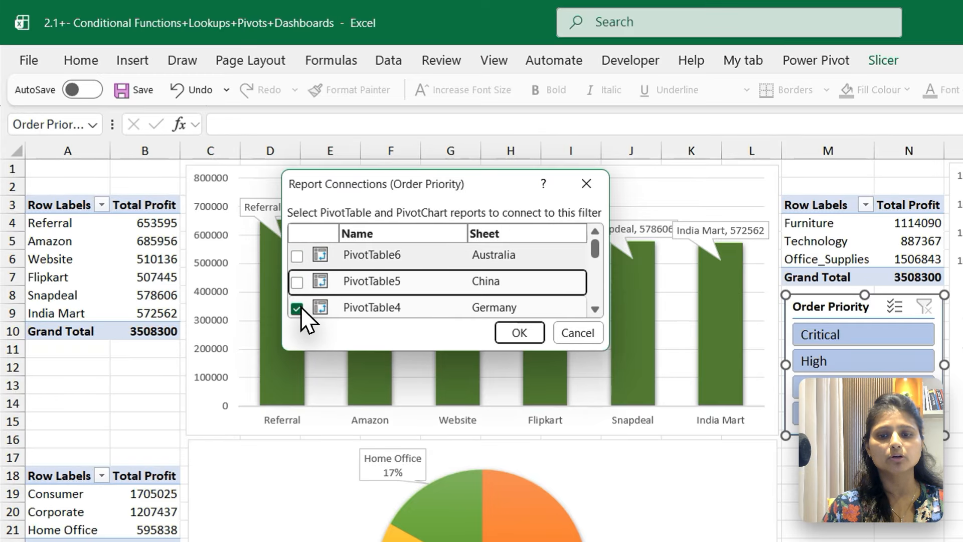
pyautogui.click(296, 308)
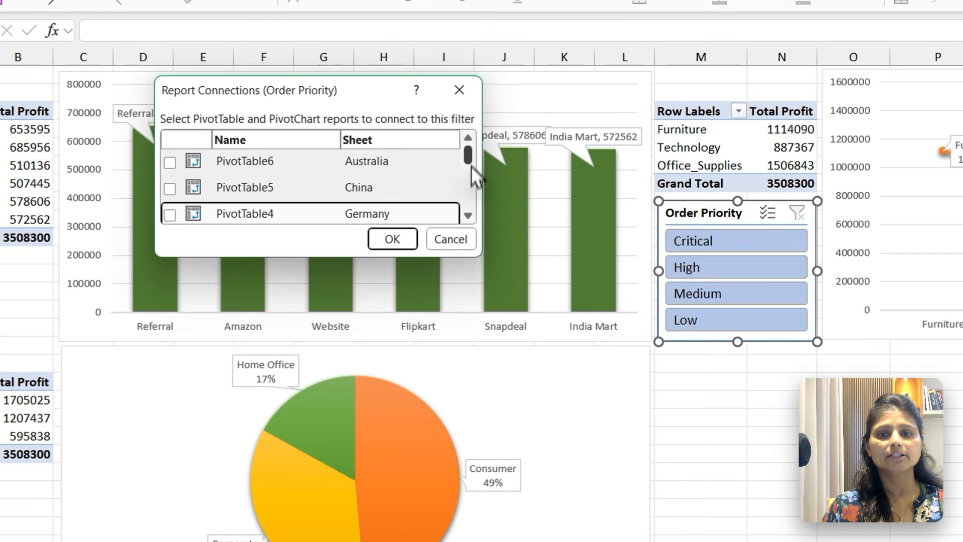
# Enlarge the report connections dialog and connect the Order Priority slicer to PivotTable10 and PivotTable8 on Sheet10 as well as PivotTable7.
pyautogui.moveTo(480, 255); pyautogui.dragTo(604, 499)
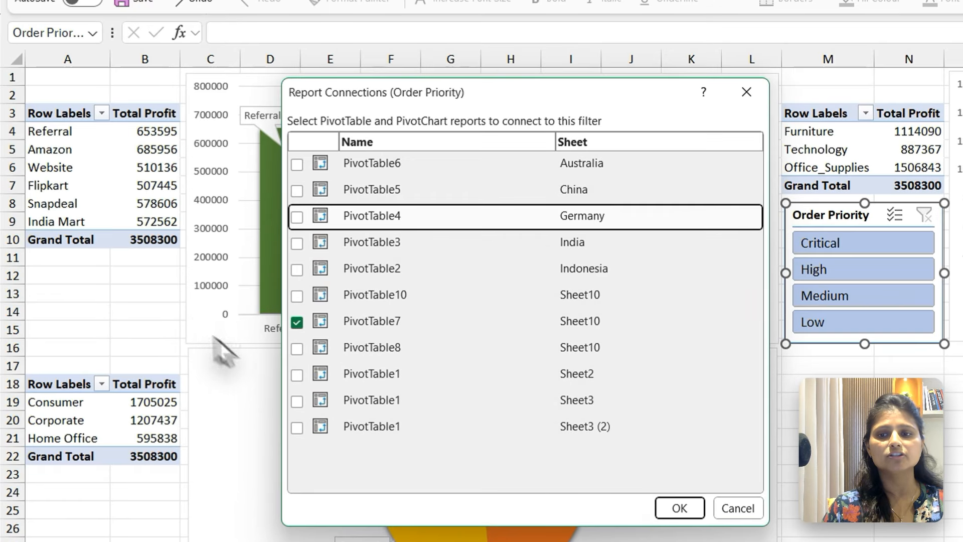
pyautogui.click(297, 295)
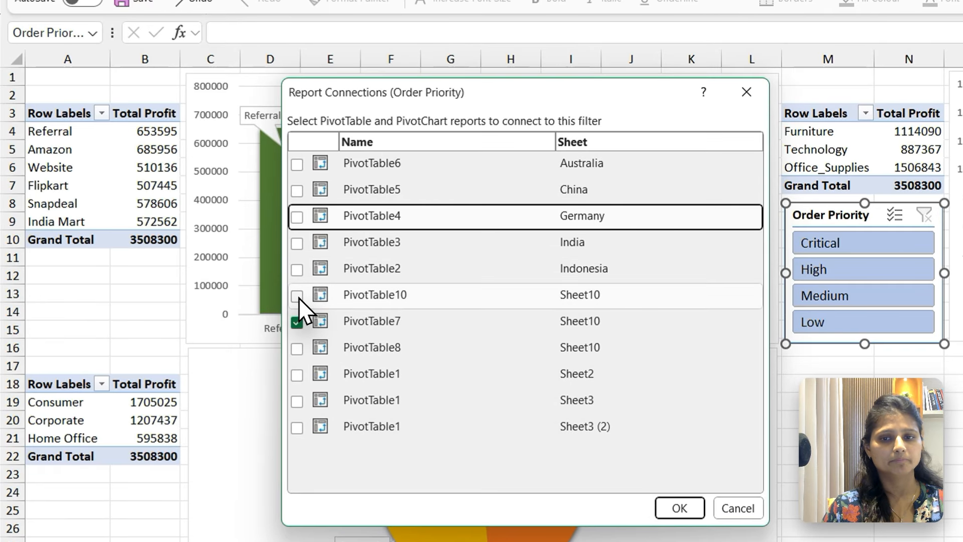
pyautogui.click(297, 349)
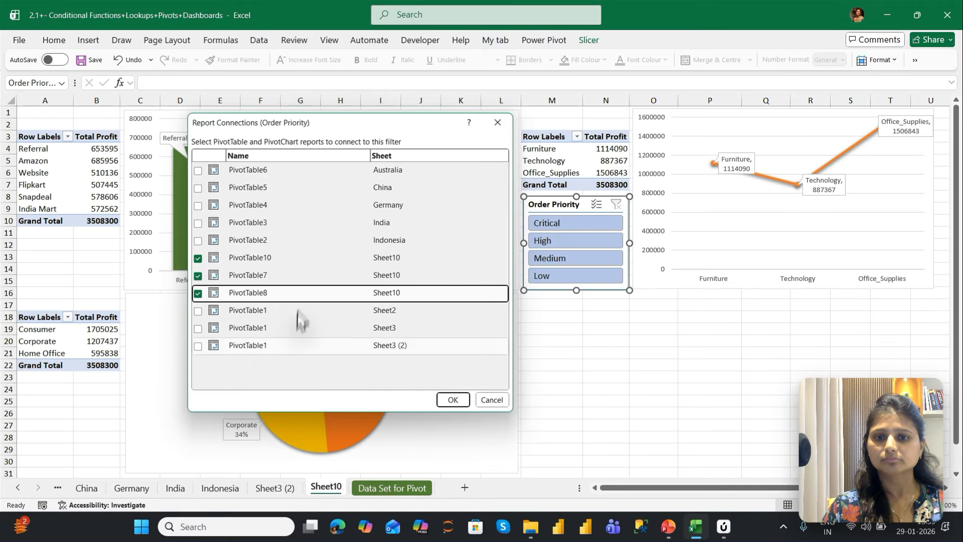
pyautogui.click(196, 256)
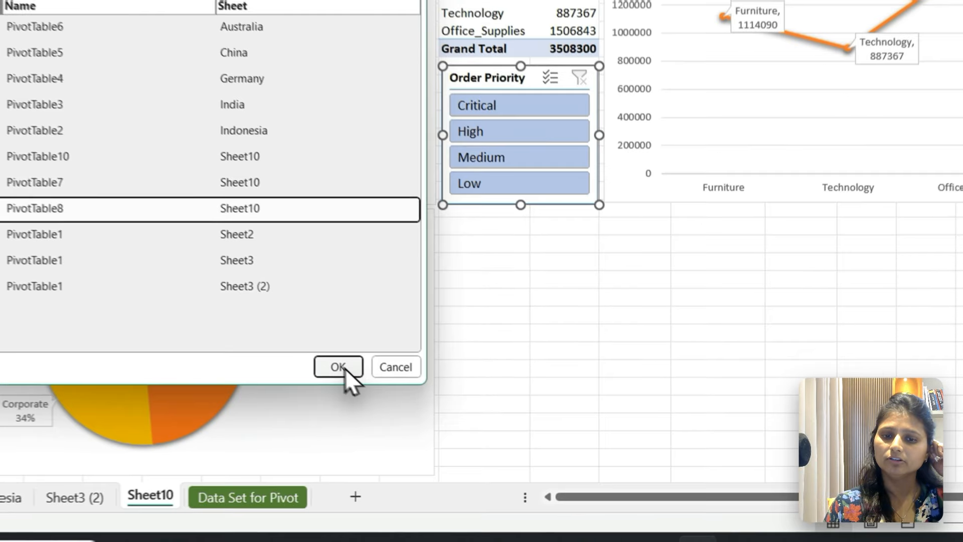
pyautogui.click(448, 396)
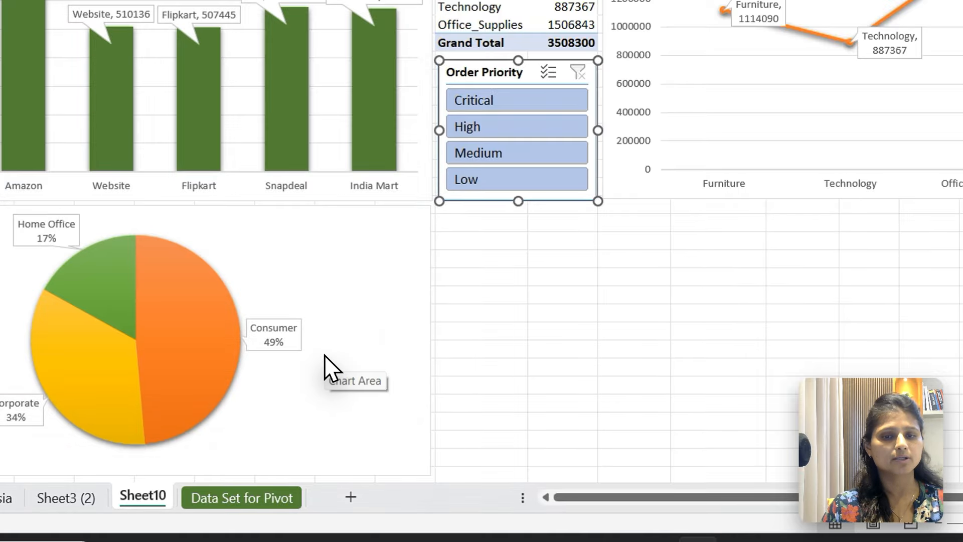
# Filter all three connected charts by Critical, High, Medium and Low priority in turn, and clear the slicer filter.
pyautogui.click(467, 99)
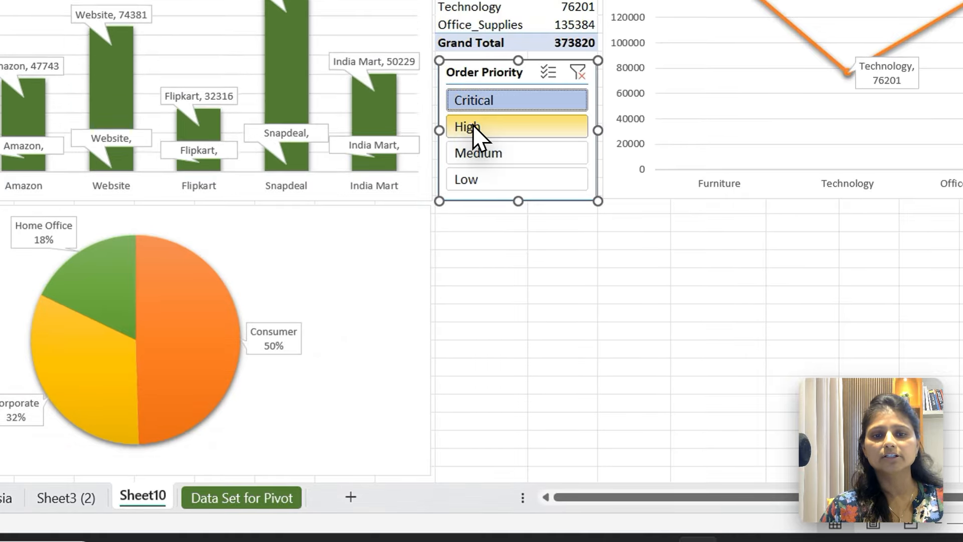
pyautogui.click(474, 126)
pyautogui.click(479, 154)
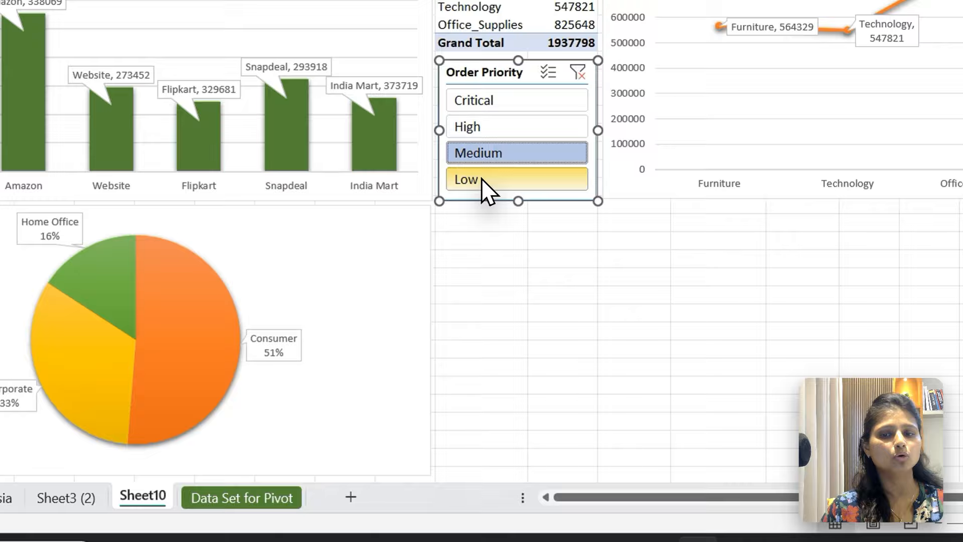
pyautogui.click(481, 178)
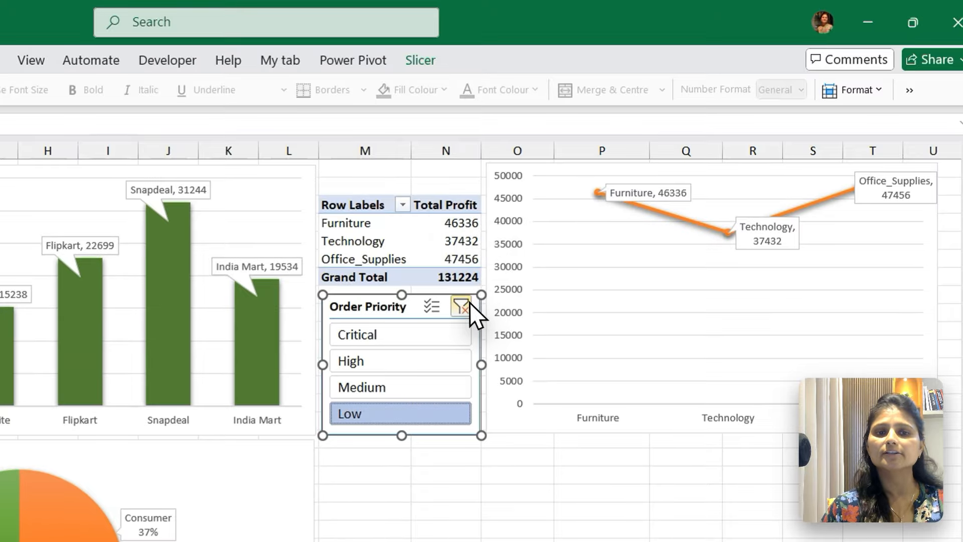
pyautogui.click(462, 307)
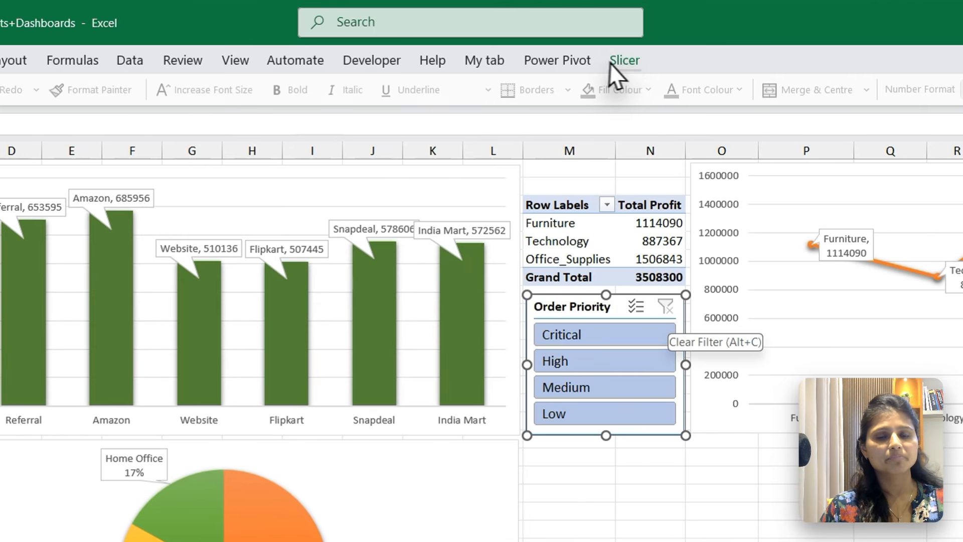
# Apply the dark yellow slicer style to the Order Priority slicer and deselect it.
pyautogui.click(624, 61)
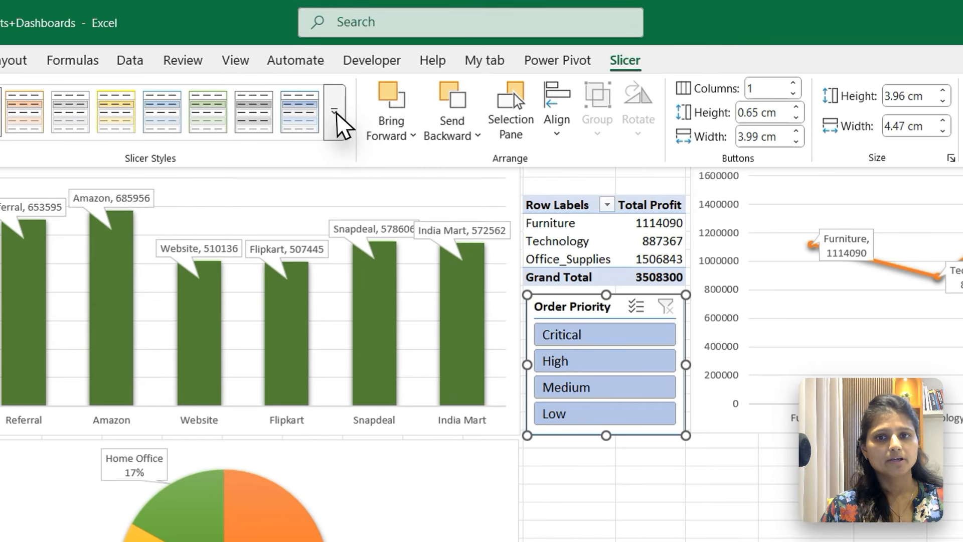
pyautogui.click(342, 107)
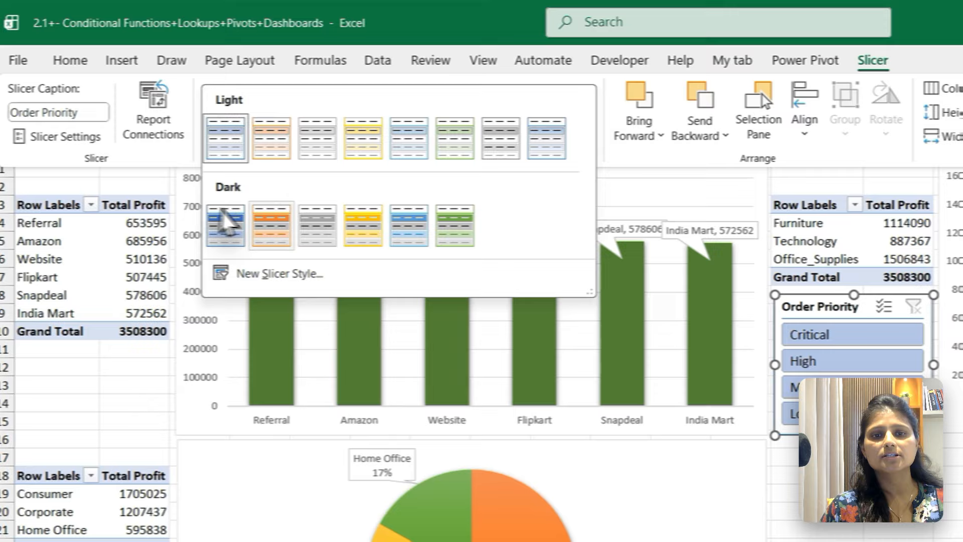
pyautogui.click(363, 225)
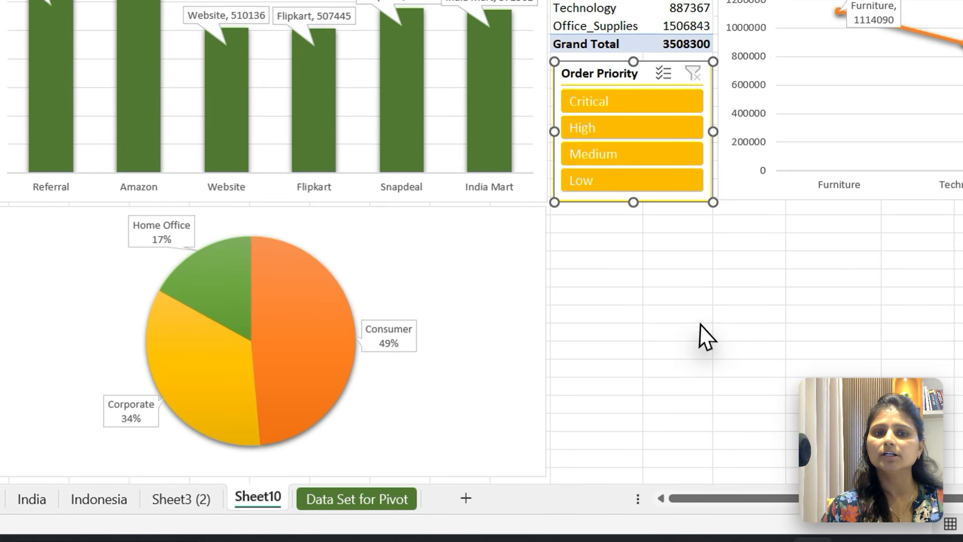
pyautogui.click(700, 322)
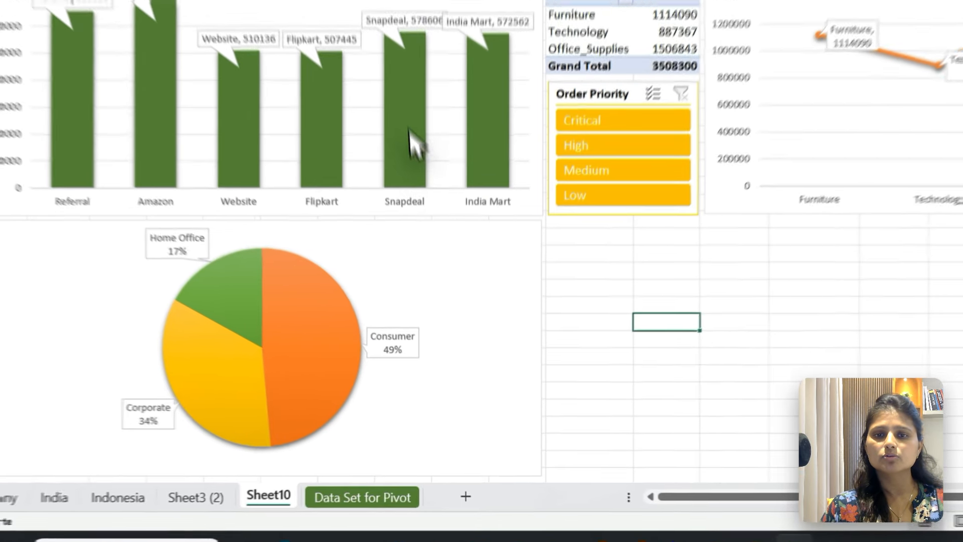
# Insert a slicer for the State field from the segment pie chart.
pyautogui.click(478, 280)
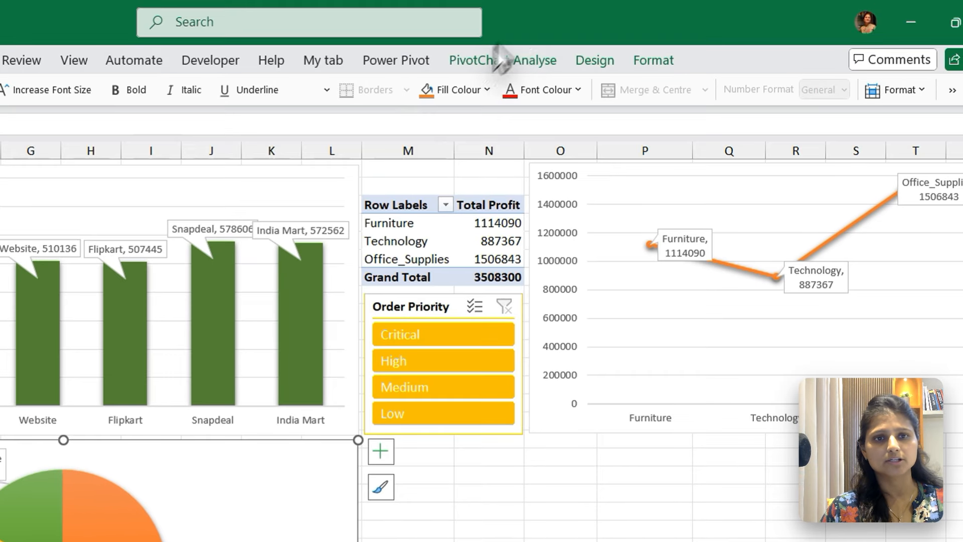
pyautogui.click(586, 65)
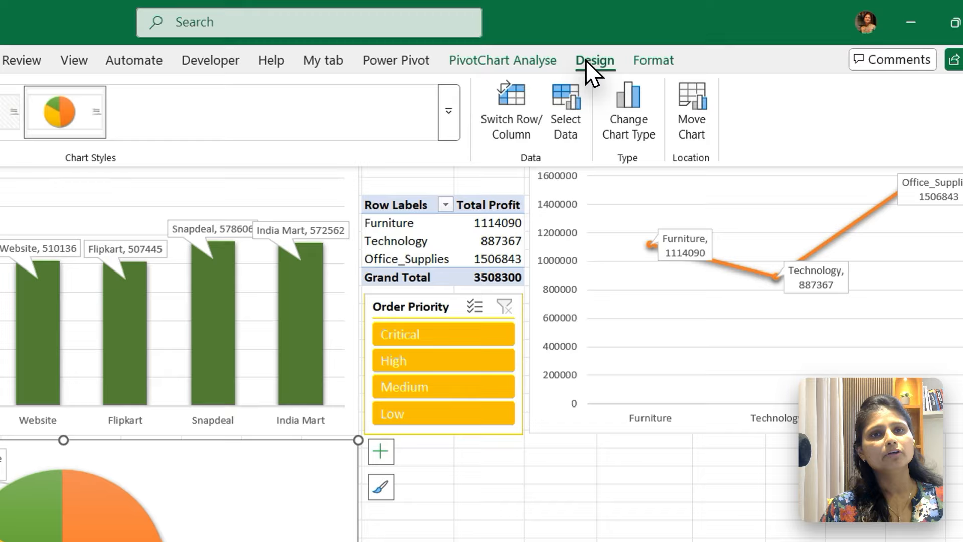
pyautogui.click(532, 61)
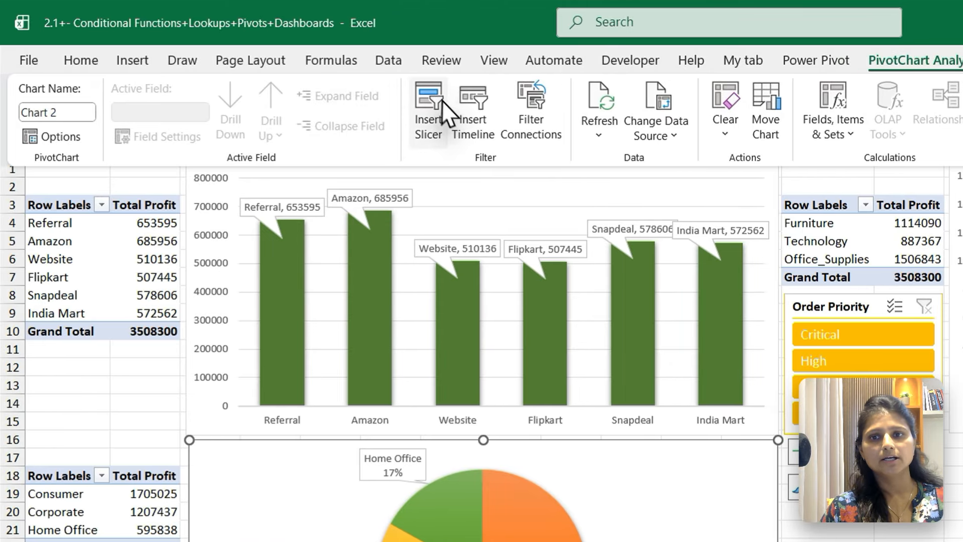
pyautogui.click(429, 105)
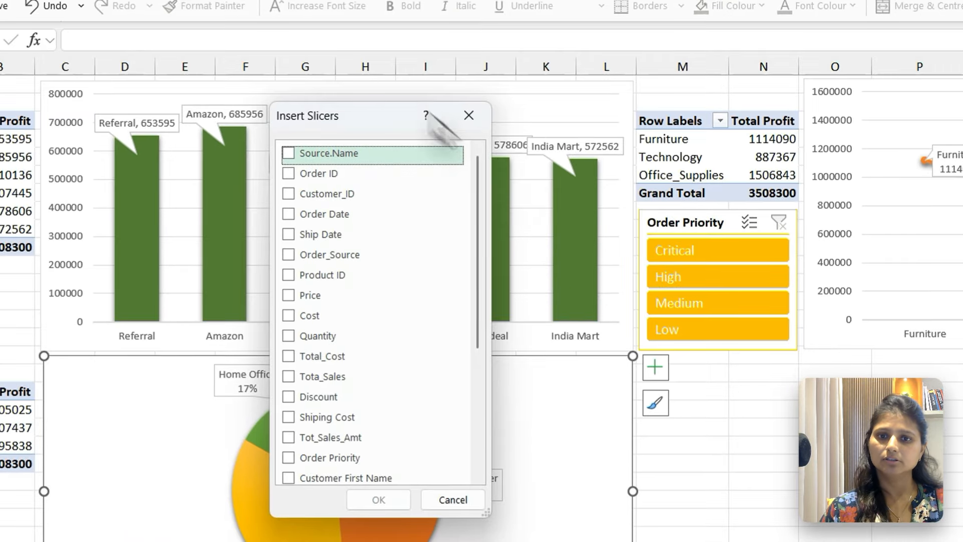
pyautogui.moveTo(480, 260); pyautogui.dragTo(493, 456)
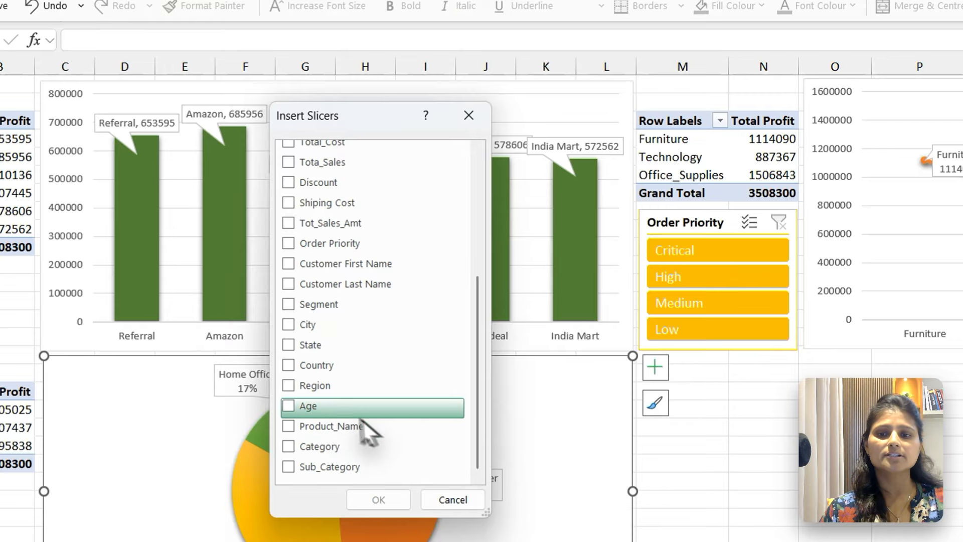
pyautogui.click(286, 345)
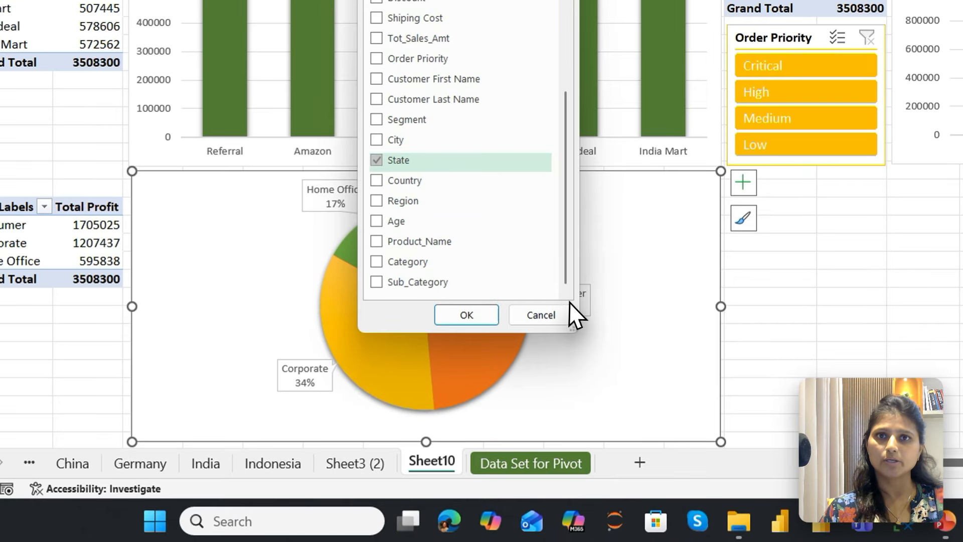
pyautogui.click(459, 314)
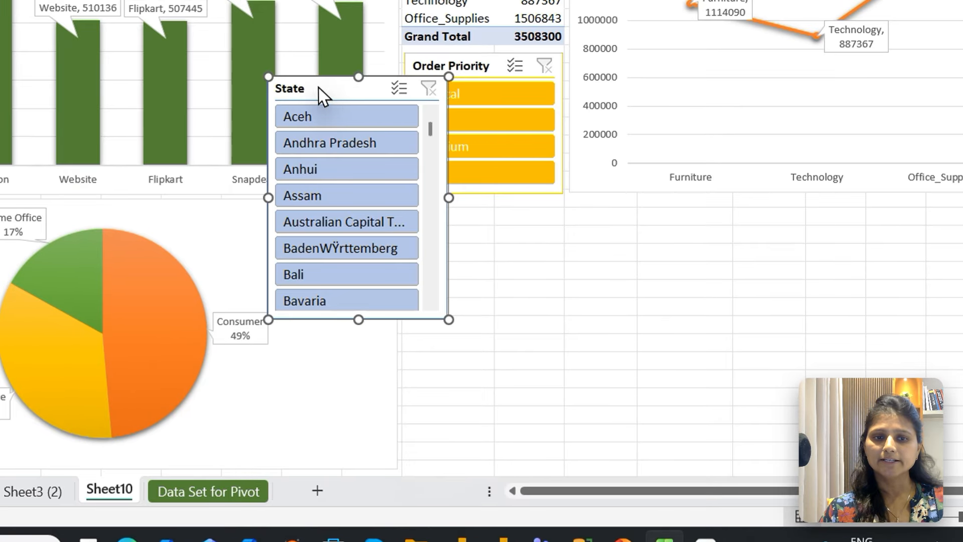
# Move the State slicer below the Order Priority slicer and resize it to about 17.3 cm wide and 4 cm high, ending level with the line chart.
pyautogui.moveTo(641, 61); pyautogui.dragTo(773, 183)
pyautogui.moveTo(451, 210); pyautogui.dragTo(456, 210)
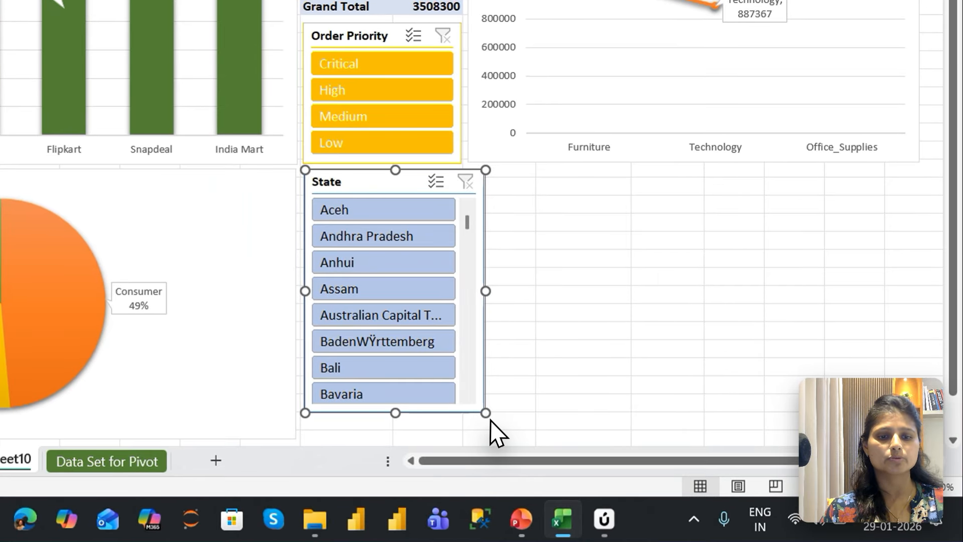
pyautogui.moveTo(491, 420); pyautogui.dragTo(920, 279)
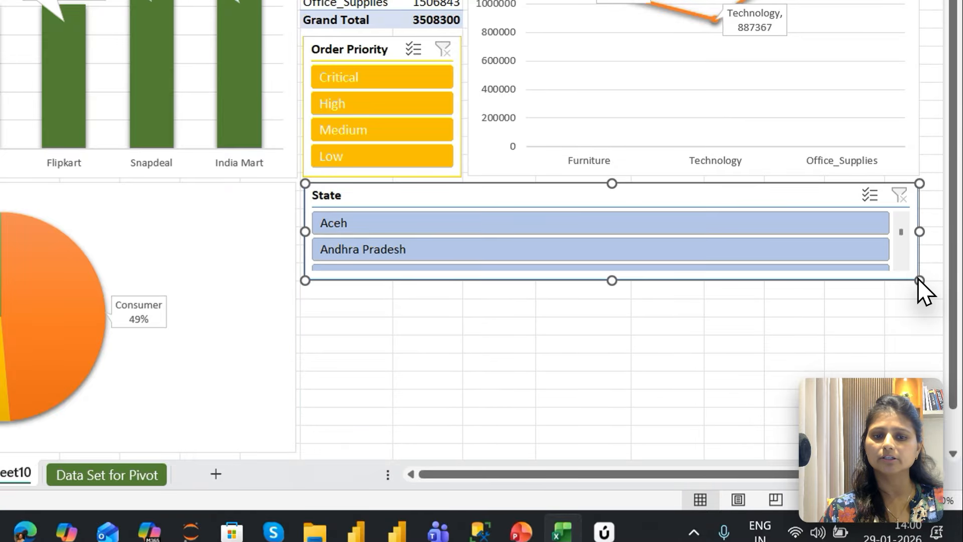
pyautogui.moveTo(612, 281); pyautogui.dragTo(616, 312)
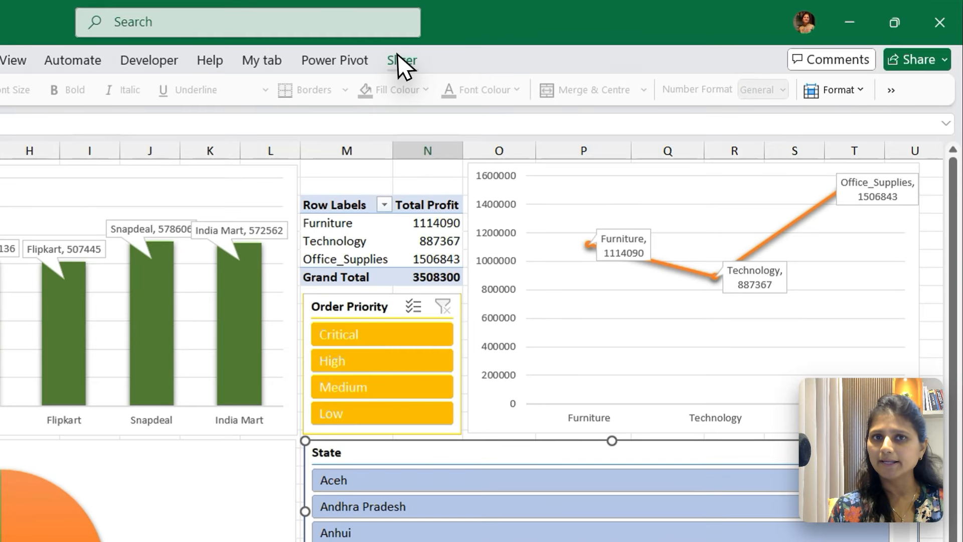
# Arrange the State slicer's buttons in 5 columns.
pyautogui.click(588, 40)
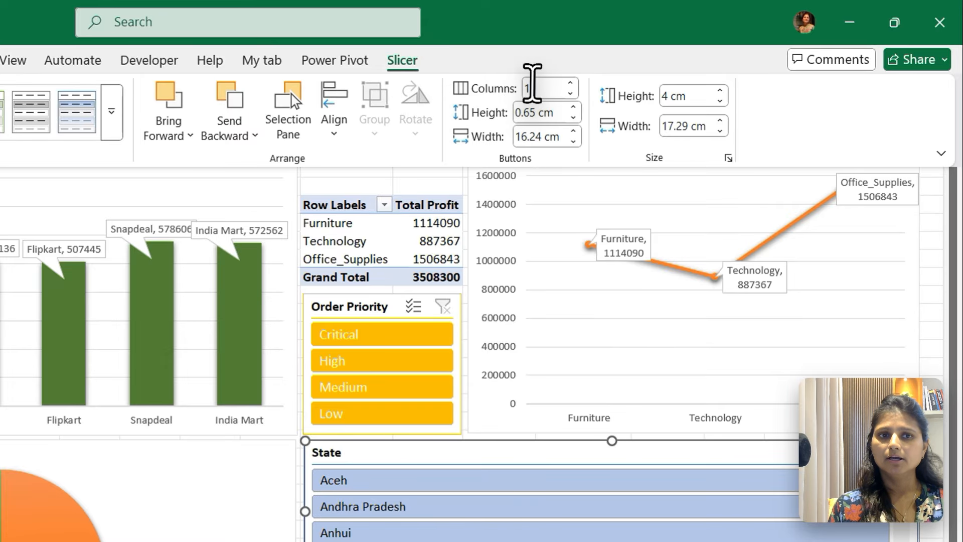
pyautogui.click(532, 85)
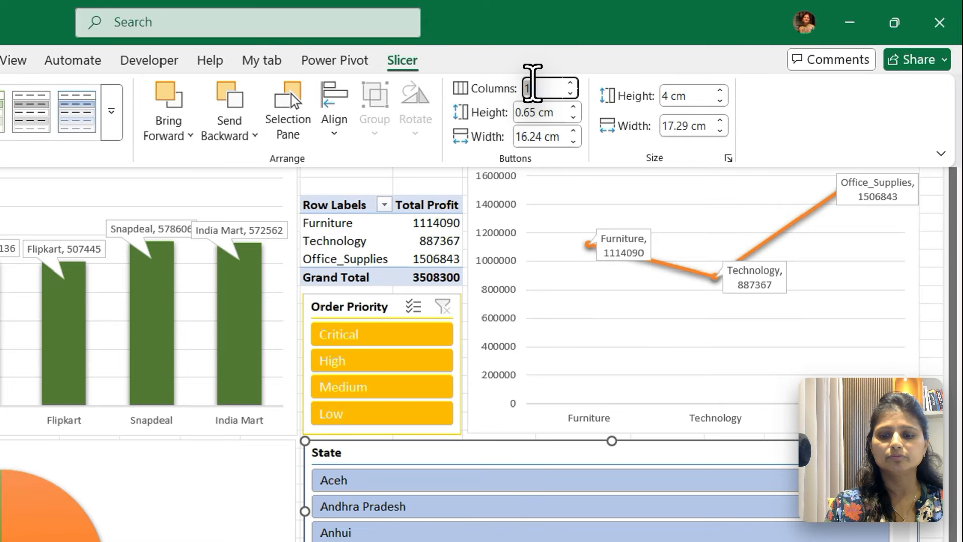
pyautogui.write('5')
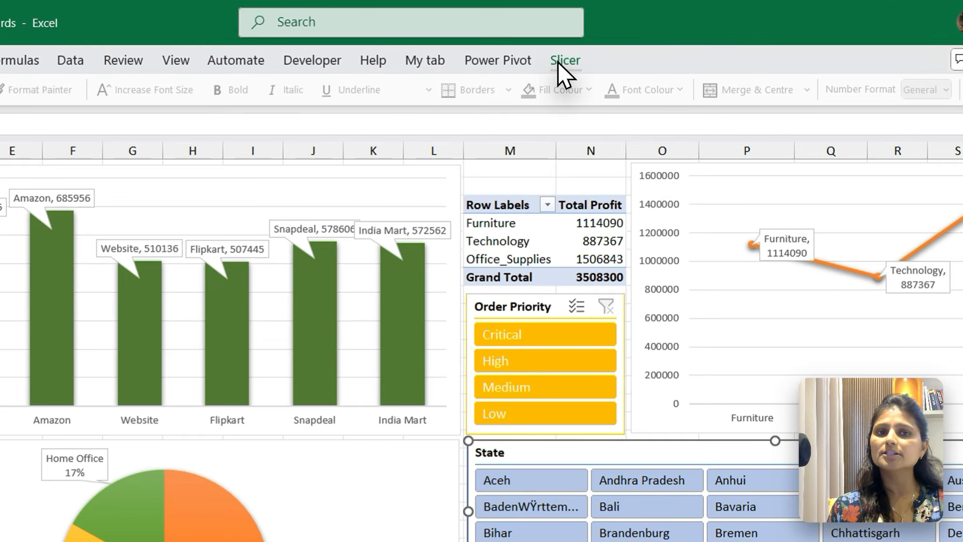
# Apply the dark blue slicer style to the State slicer.
pyautogui.click(558, 62)
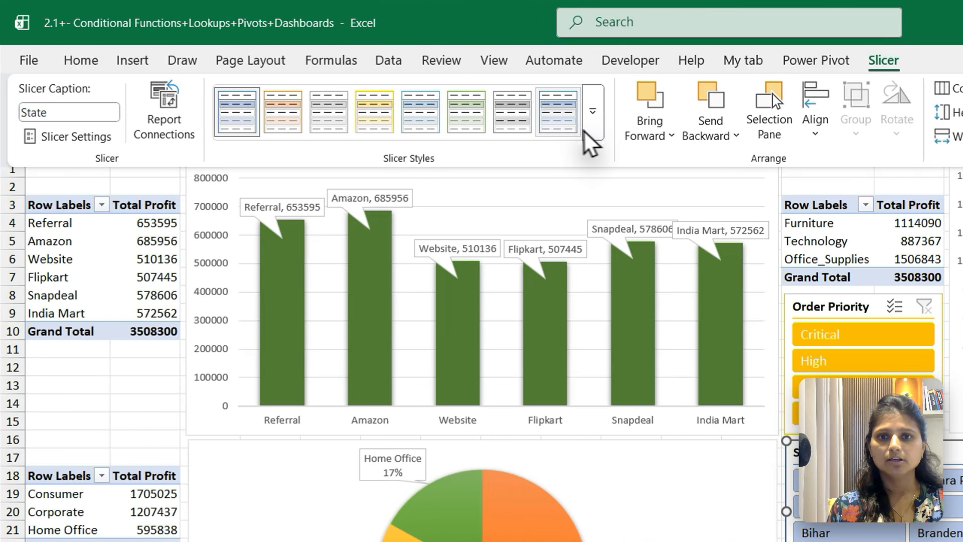
pyautogui.click(276, 133)
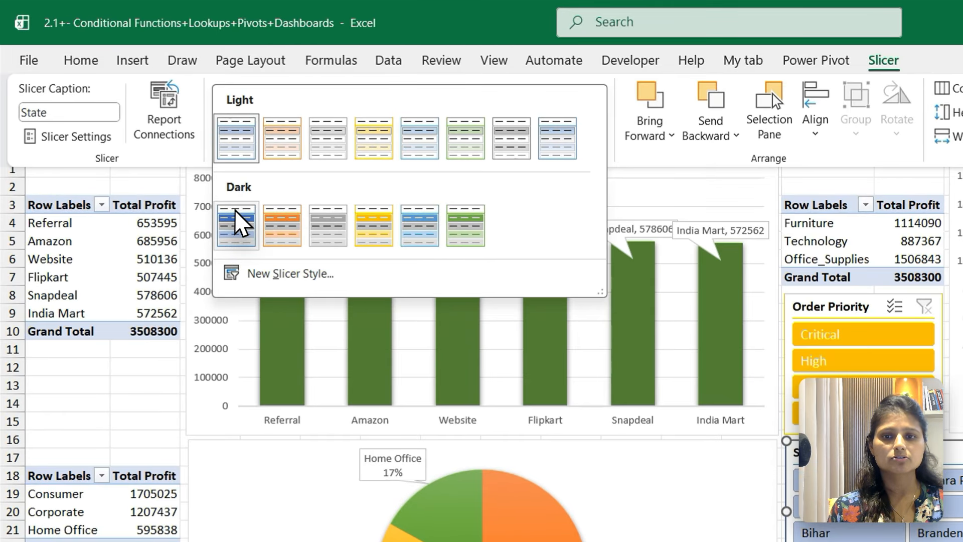
pyautogui.click(159, 151)
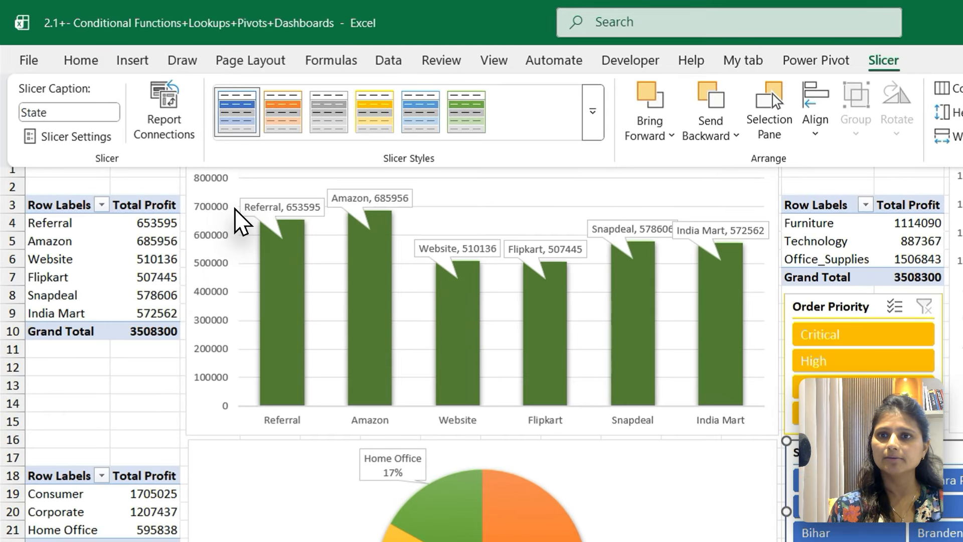
# Connect the State slicer to PivotTable7 and PivotTable10 on Sheet10 as well as PivotTable8.
pyautogui.click(157, 103)
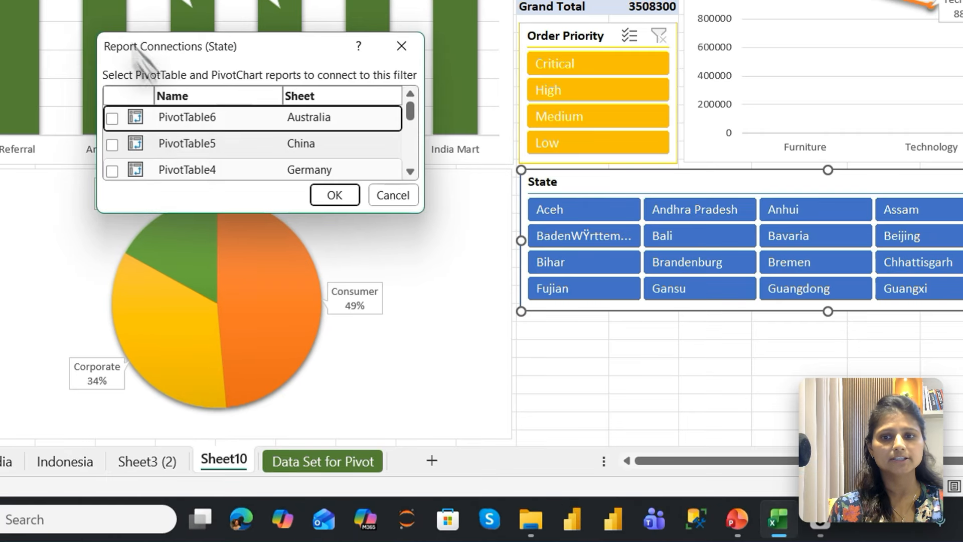
pyautogui.moveTo(422, 213); pyautogui.dragTo(484, 403)
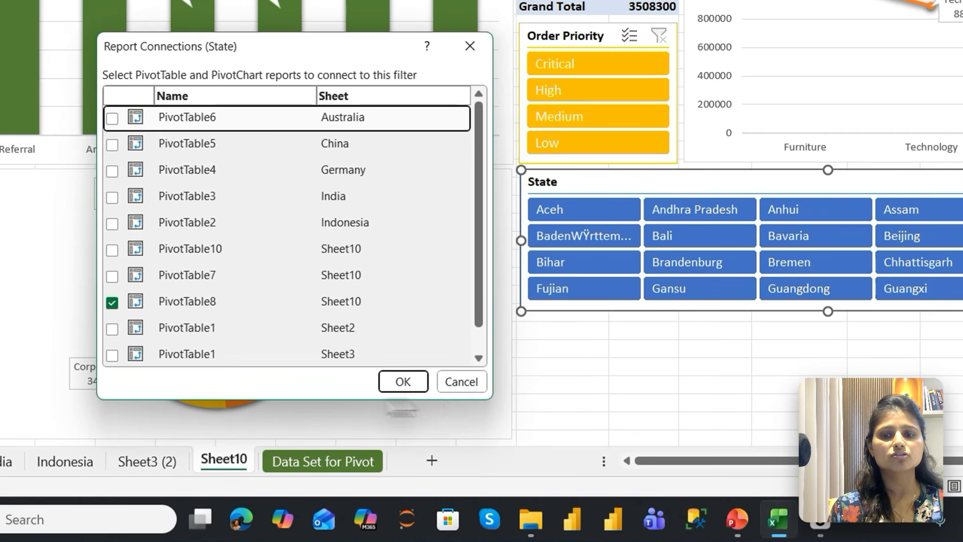
pyautogui.click(112, 275)
pyautogui.click(112, 250)
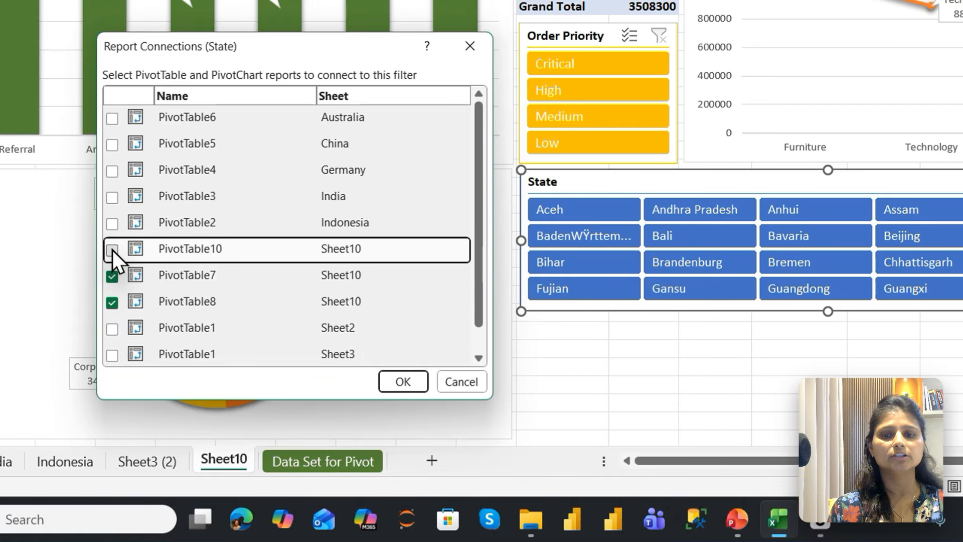
pyautogui.click(403, 375)
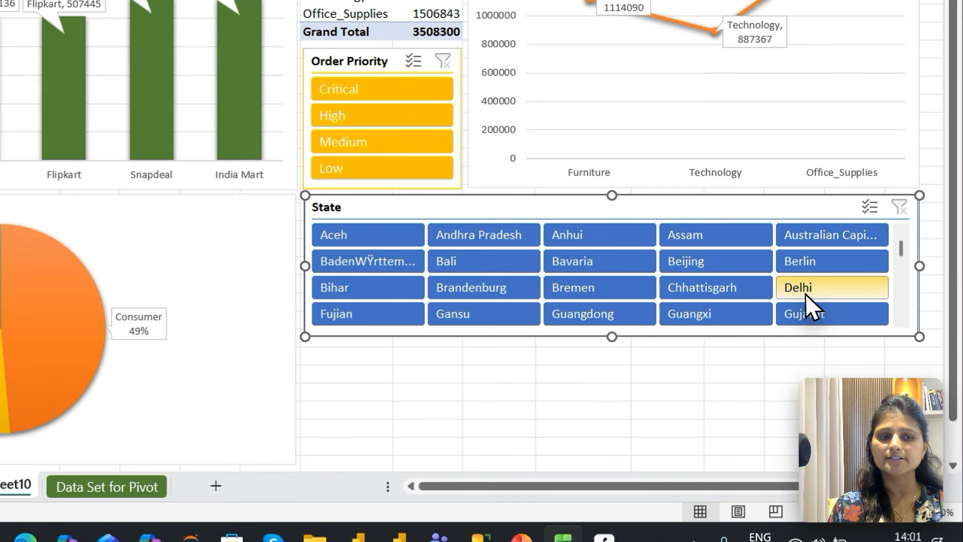
# Test the connected slicers with Delhi, Assam and Delhi again, add Medium order priority, and clear both slicer filters.
pyautogui.click(840, 335)
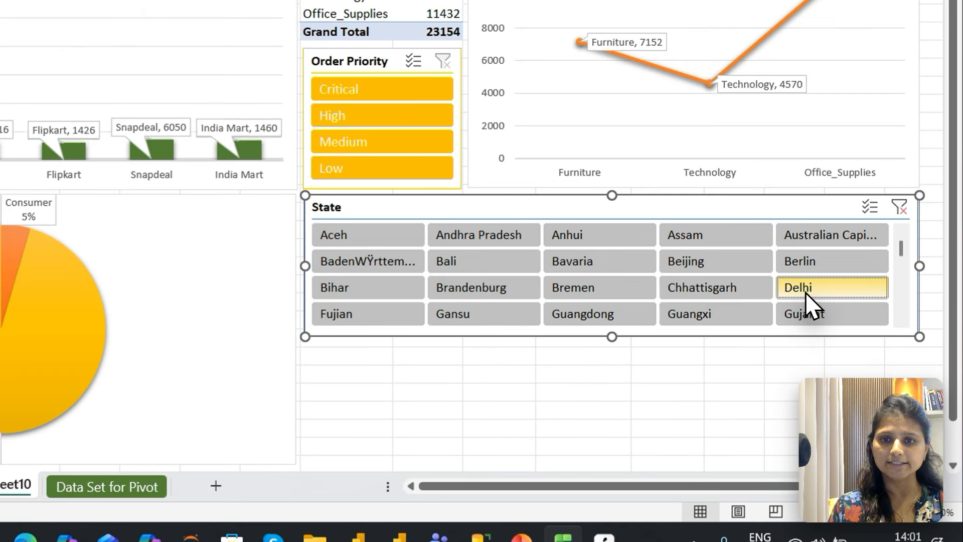
pyautogui.click(721, 234)
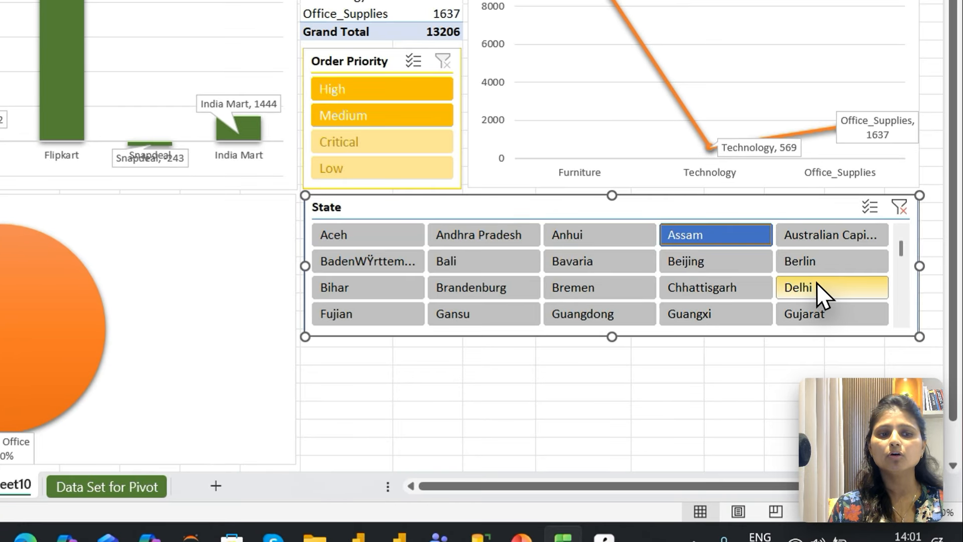
pyautogui.click(864, 354)
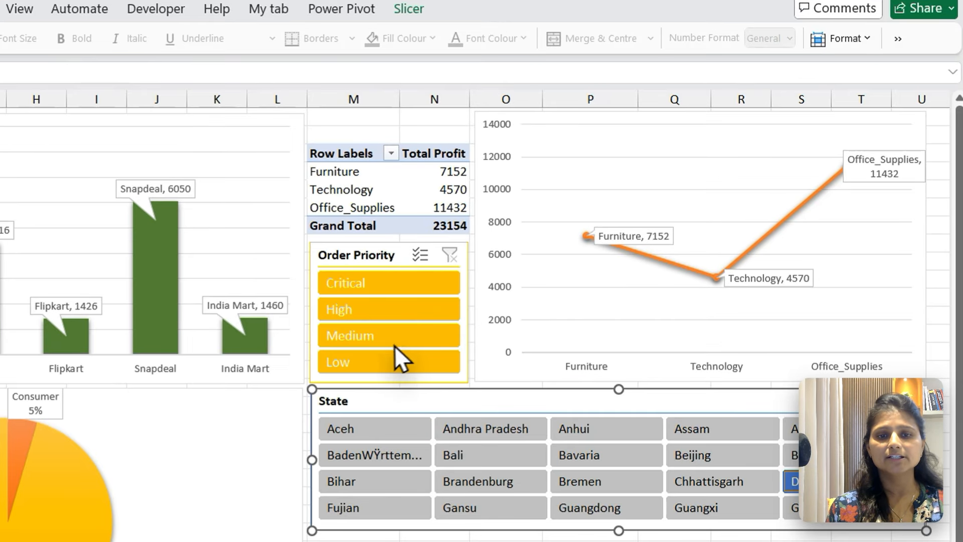
pyautogui.click(573, 260)
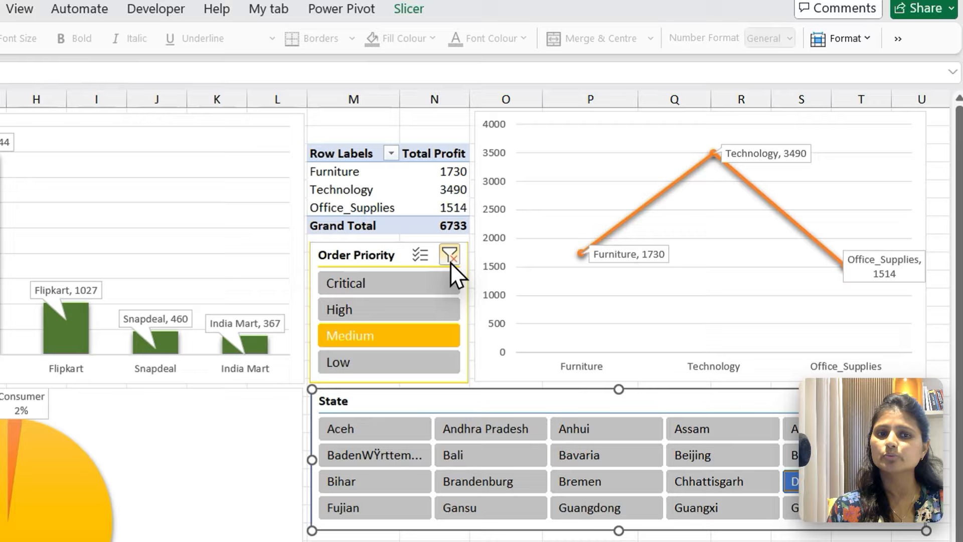
pyautogui.click(616, 204)
pyautogui.click(901, 192)
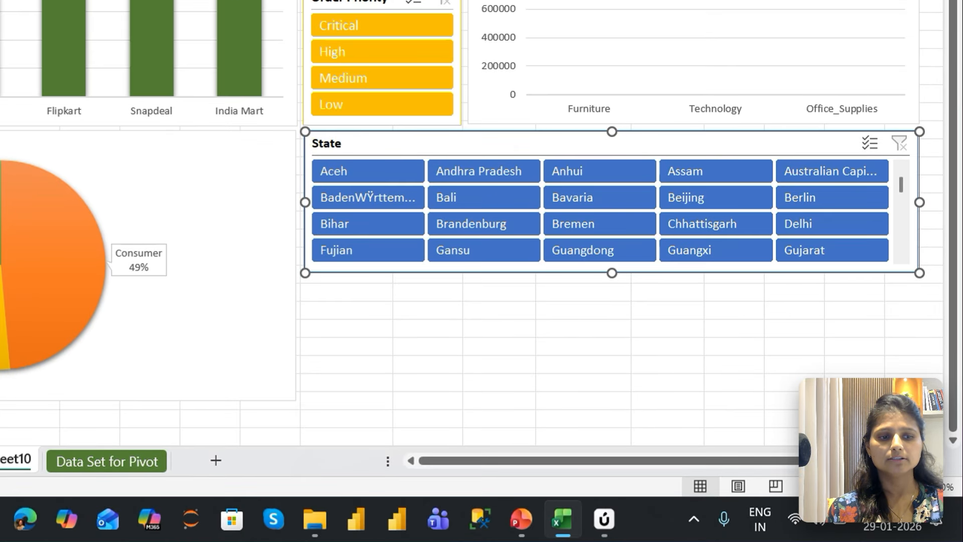
# Select the cell range behind the dashboard, fill it with light grey from the theme colours, and deselect it.
pyautogui.press('Escape')
pyautogui.hotkey('ctrl', 'shift', 'Left')
pyautogui.hotkey('ctrl', 'shift', 'Up')
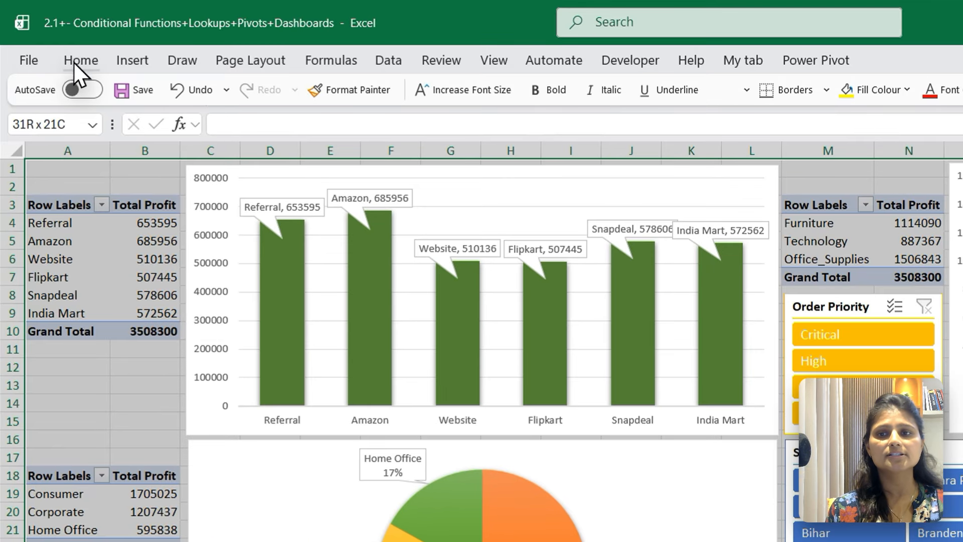
pyautogui.click(78, 63)
pyautogui.click(278, 126)
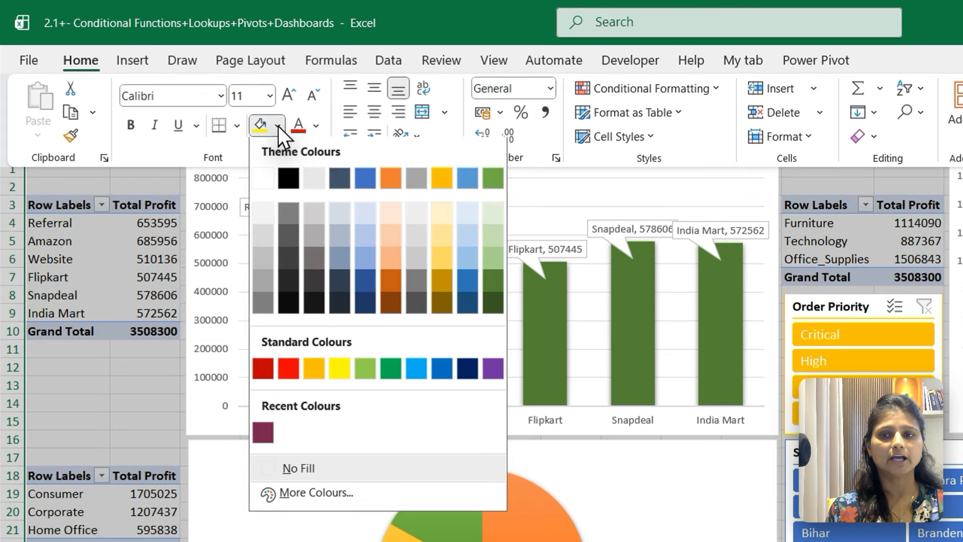
pyautogui.click(317, 187)
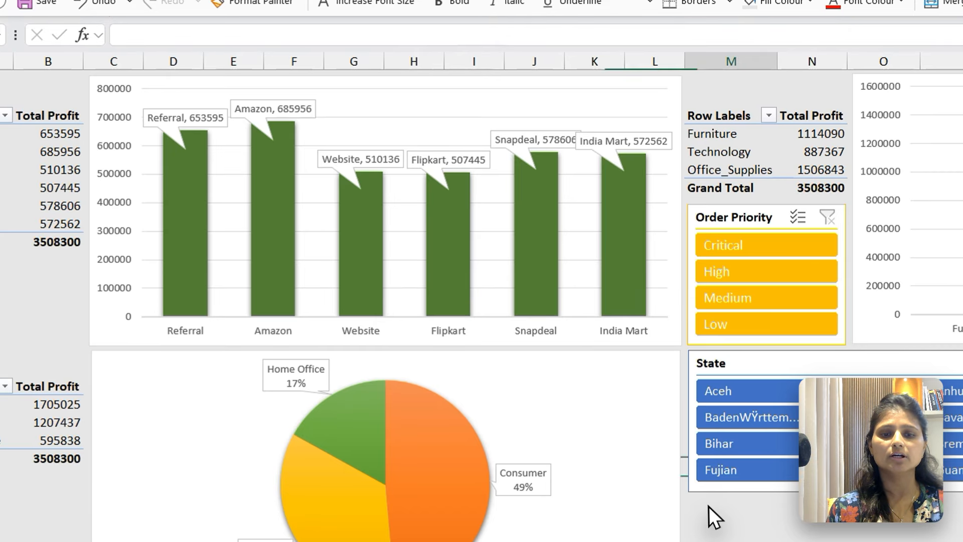
pyautogui.click(708, 506)
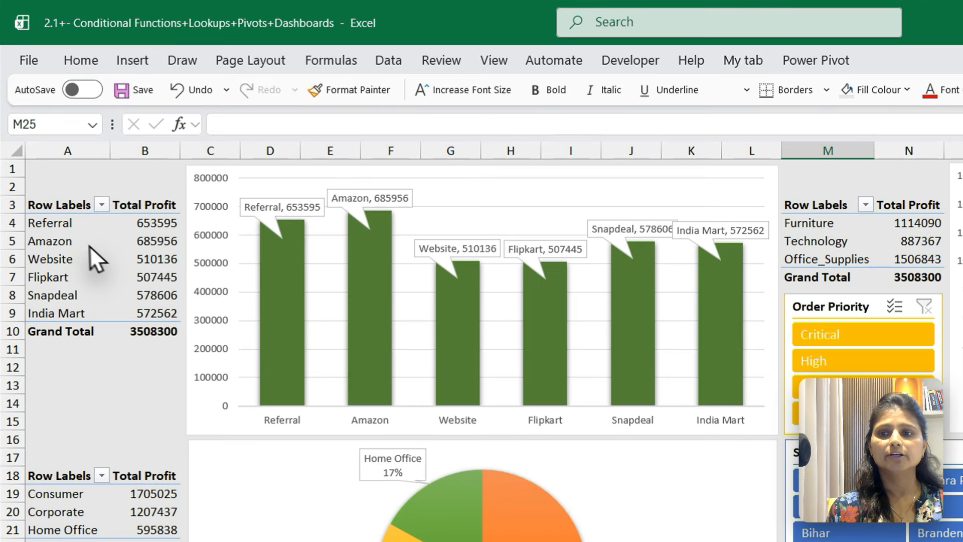
# Apply the medium blue PivotTable style with banded rows and banded columns to the order source PivotTable.
pyautogui.click(88, 176)
pyautogui.click(499, 61)
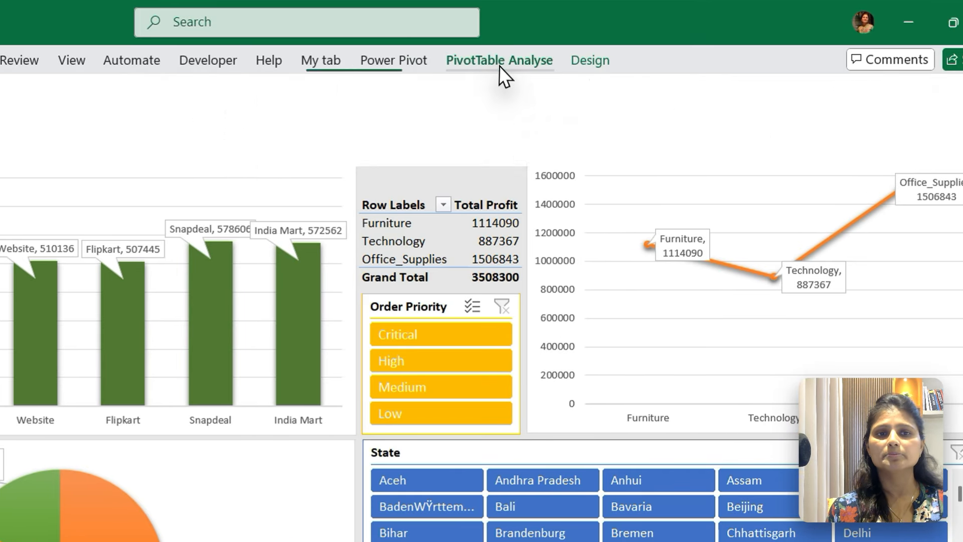
pyautogui.click(595, 61)
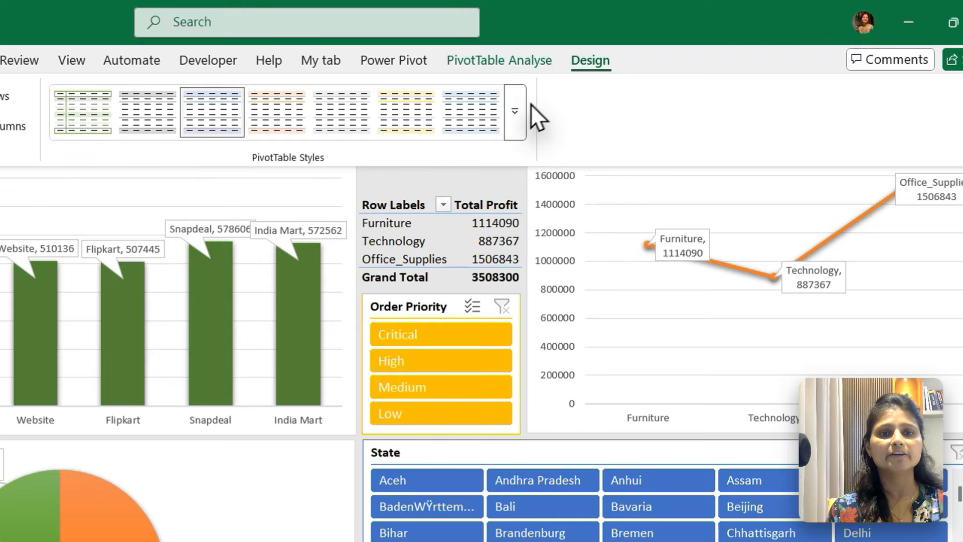
pyautogui.click(516, 111)
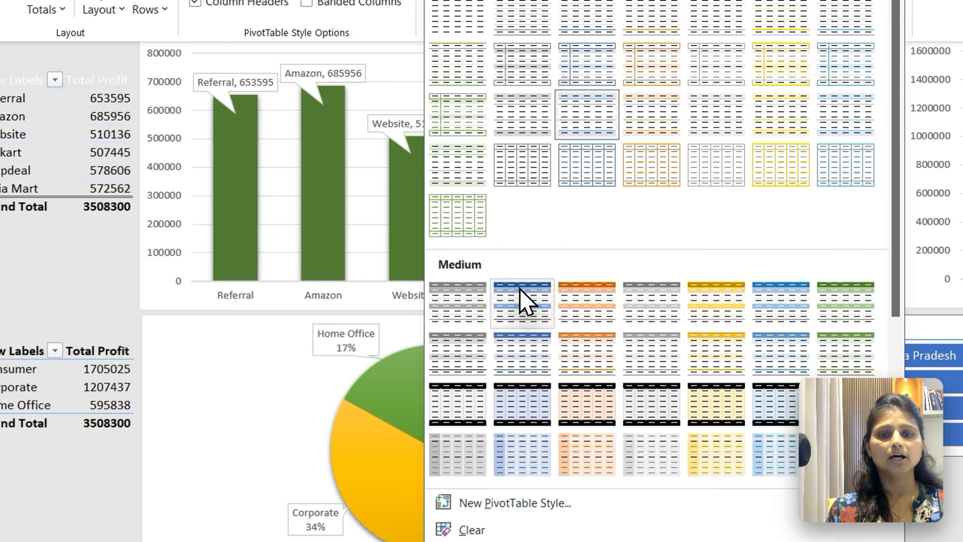
pyautogui.click(521, 290)
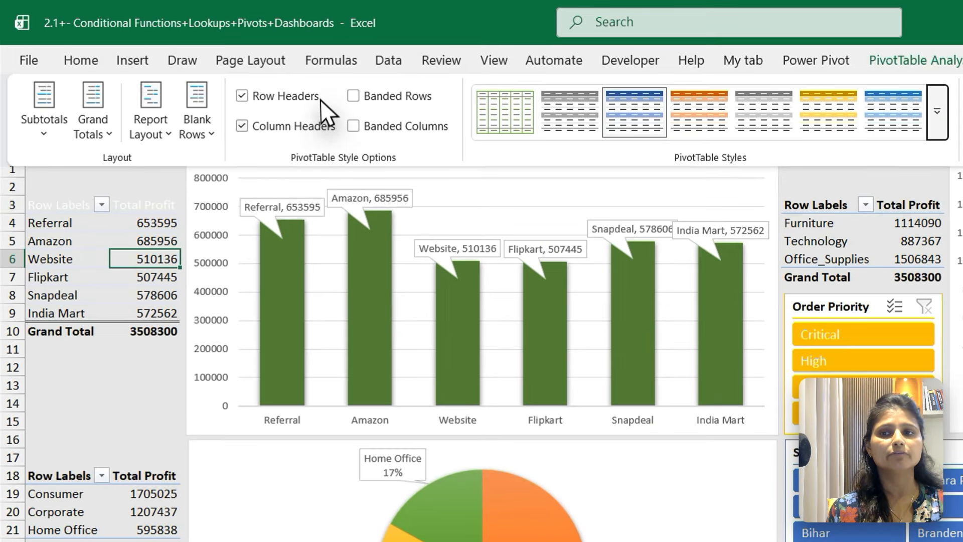
pyautogui.click(390, 102)
pyautogui.click(400, 132)
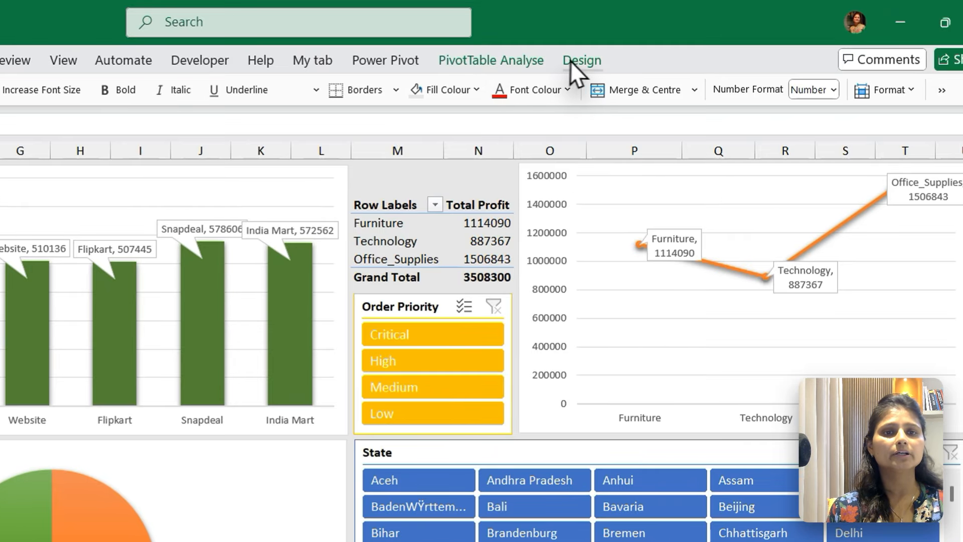
# Apply the medium orange PivotTable style with banded rows and banded columns to the segment PivotTable.
pyautogui.click(577, 62)
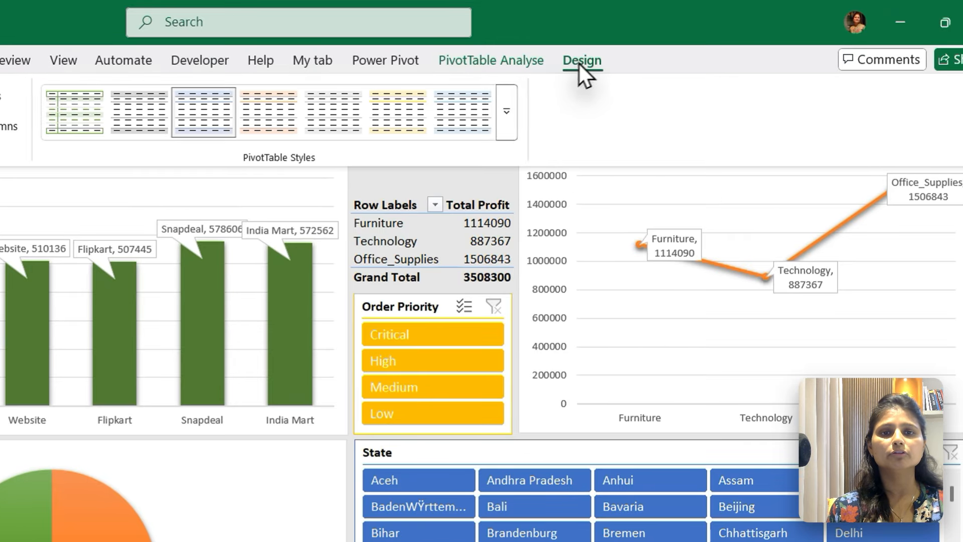
pyautogui.click(503, 130)
pyautogui.click(482, 270)
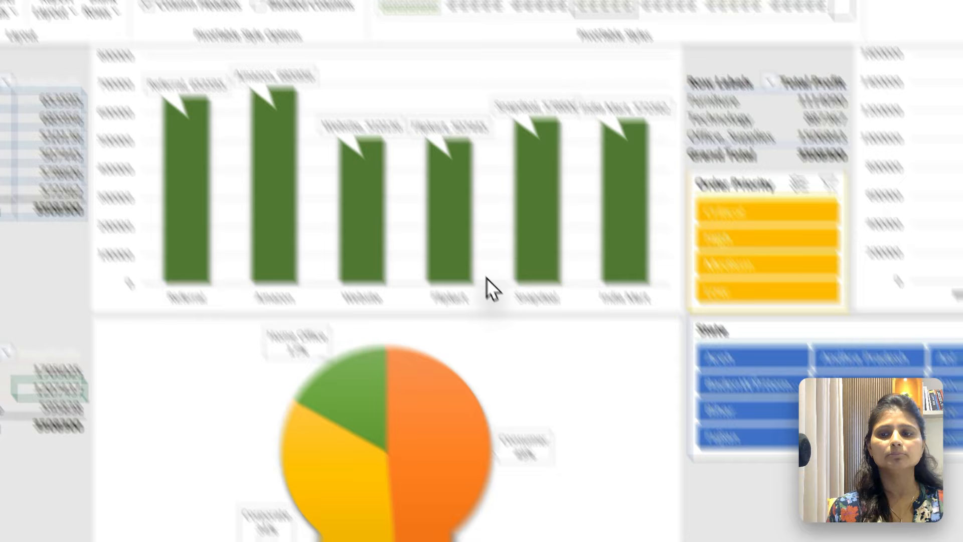
pyautogui.click(388, 99)
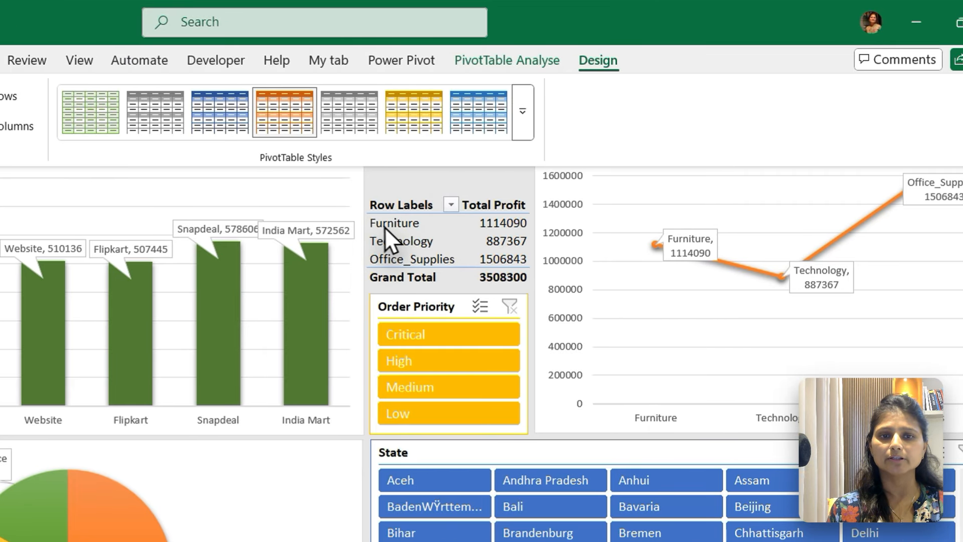
# Apply the medium gold PivotTable style with banded rows and banded columns to the category PivotTable.
pyautogui.click(392, 228)
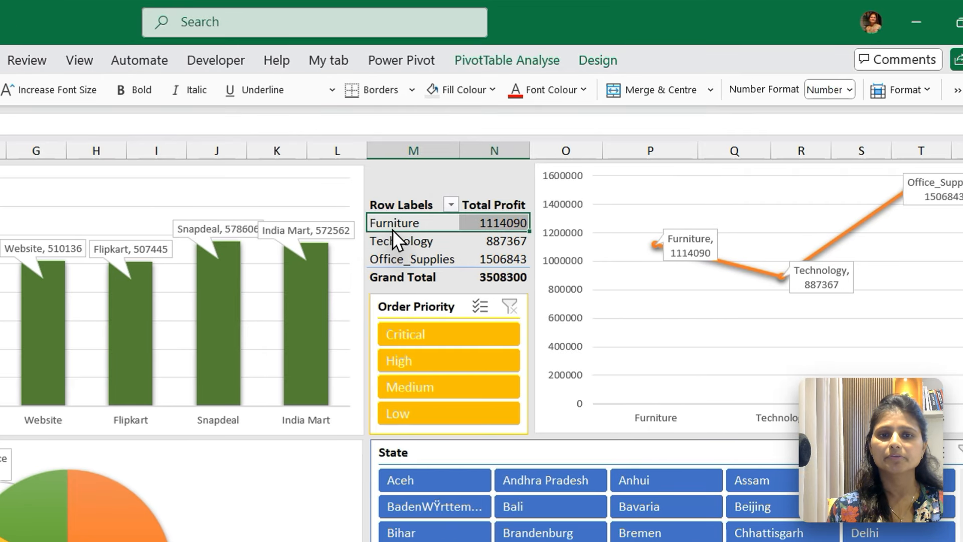
pyautogui.click(597, 62)
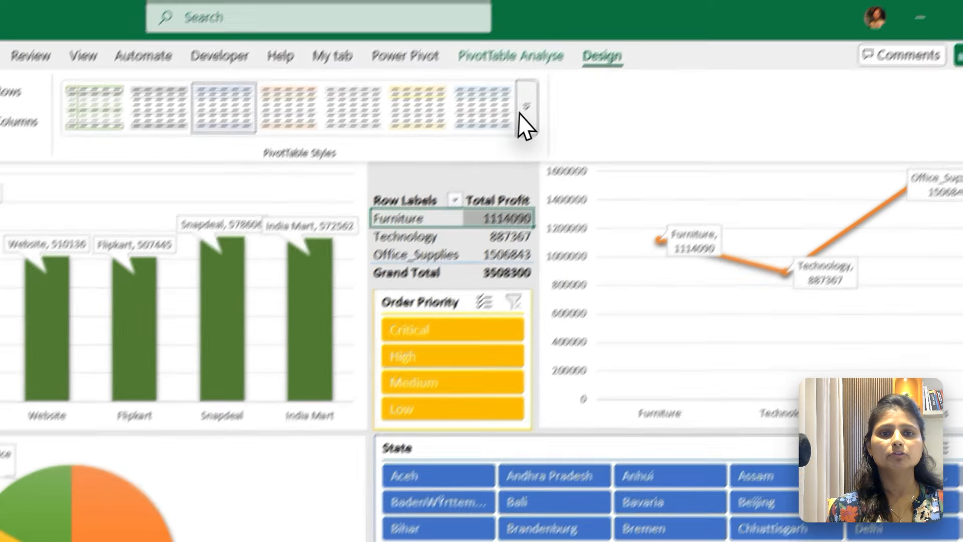
pyautogui.click(525, 108)
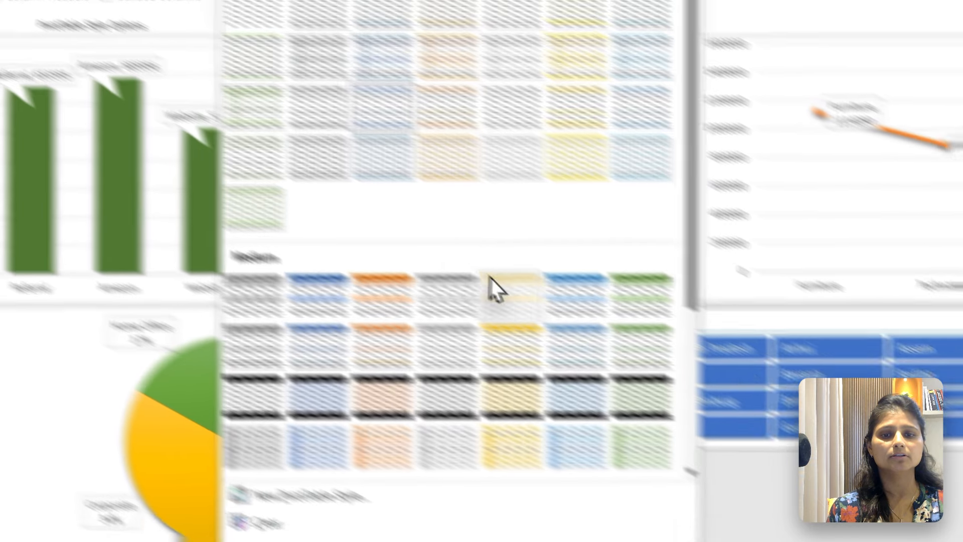
pyautogui.click(493, 284)
pyautogui.click(385, 95)
pyautogui.click(387, 126)
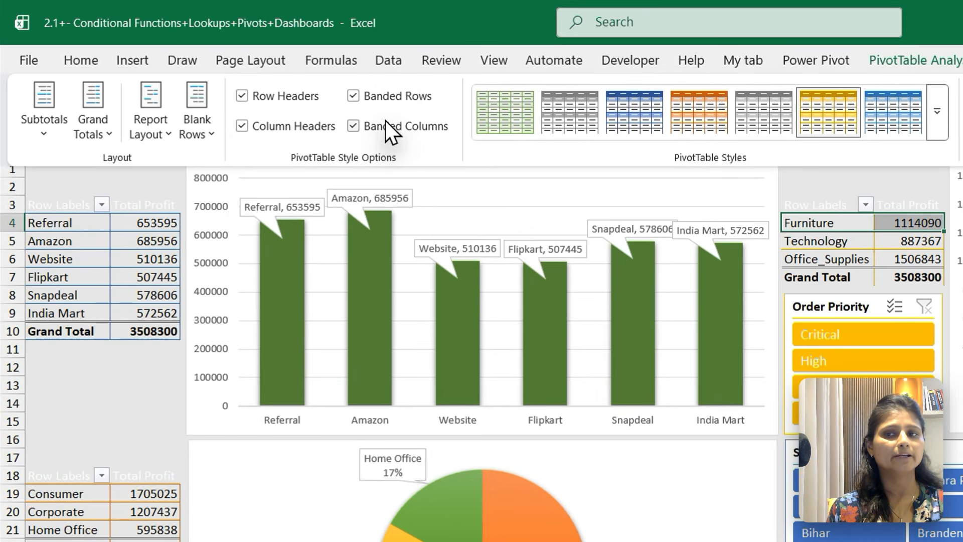
# Fill the header row A3:B3 of the order source PivotTable with dark blue from the theme colours.
pyautogui.click(37, 210)
pyautogui.moveTo(50, 205); pyautogui.dragTo(143, 206)
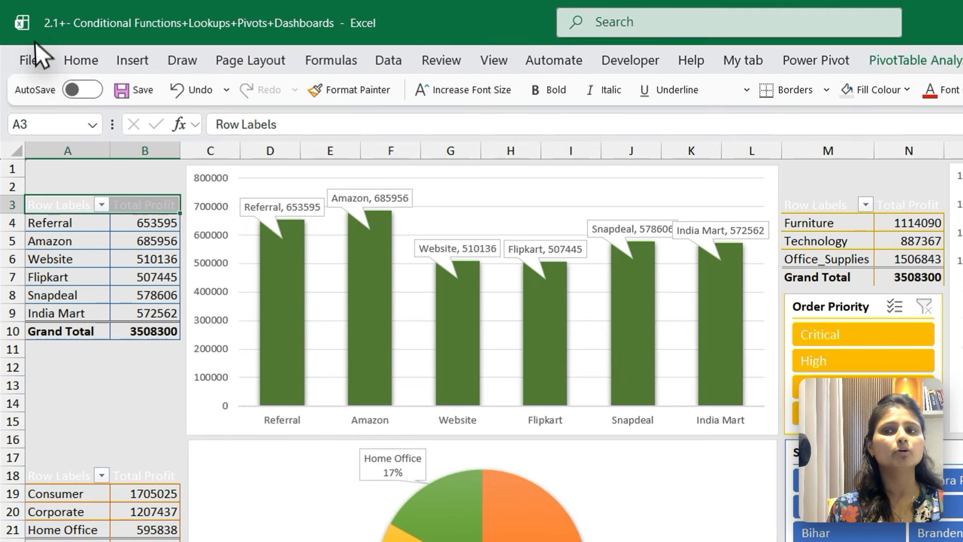
pyautogui.click(77, 61)
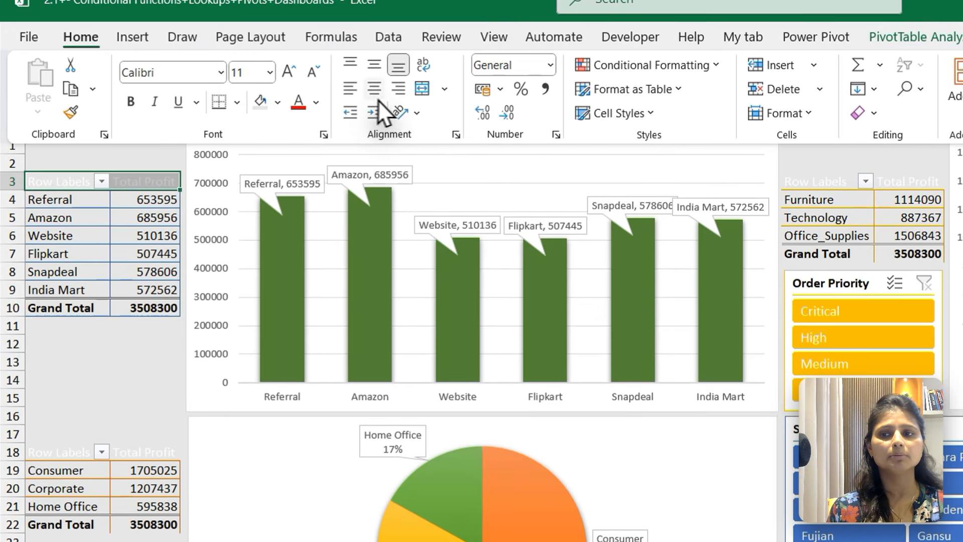
pyautogui.click(278, 103)
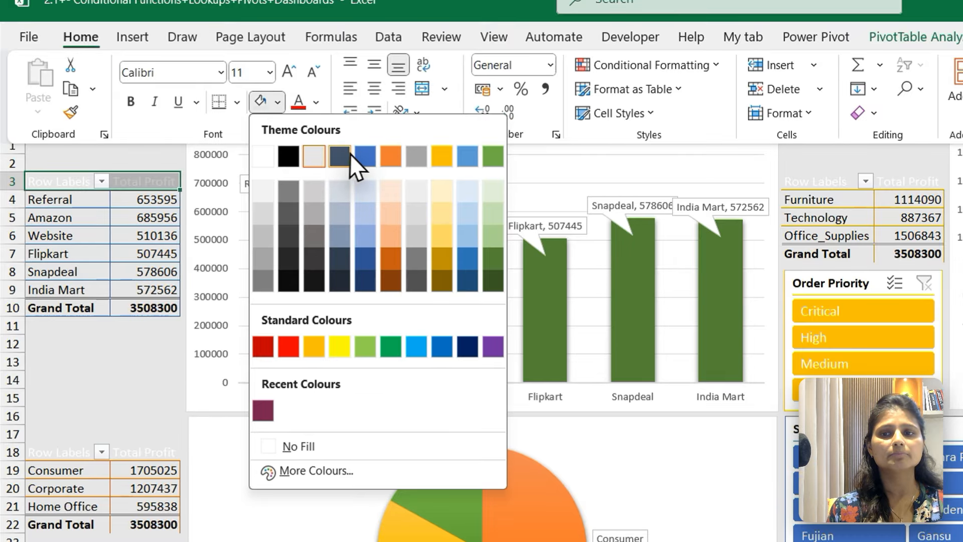
pyautogui.click(373, 264)
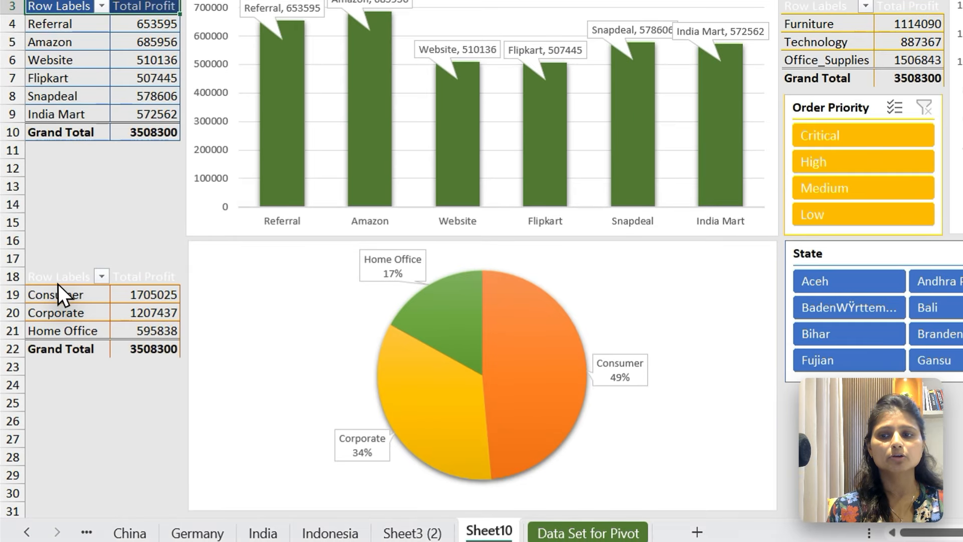
# Fill the header row of the segment PivotTable in row 18 with the orange theme colour.
pyautogui.click(103, 279)
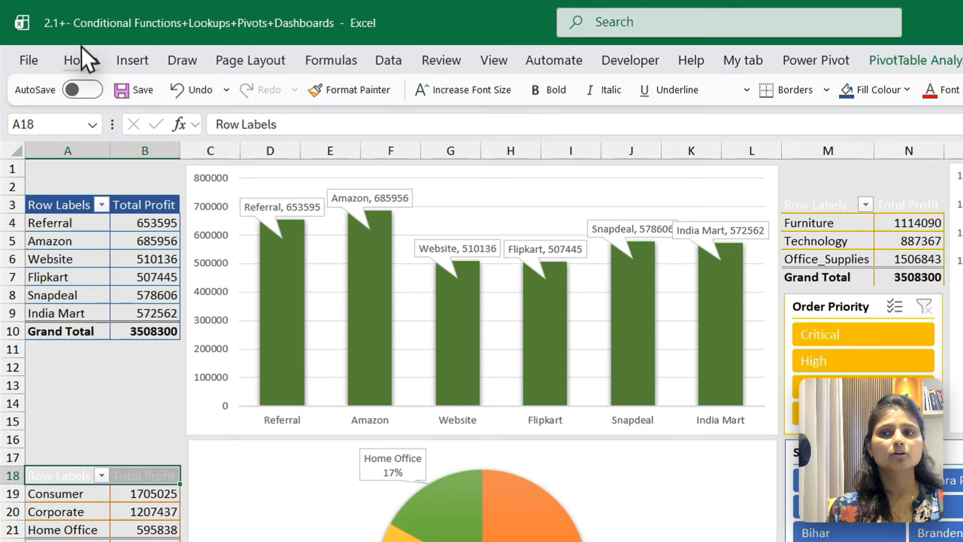
pyautogui.click(80, 47)
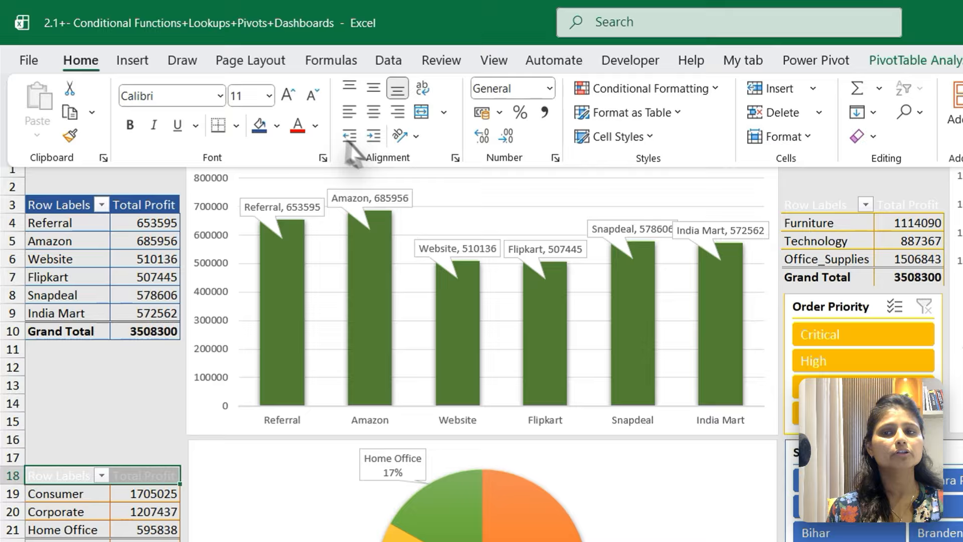
pyautogui.click(276, 124)
pyautogui.click(389, 183)
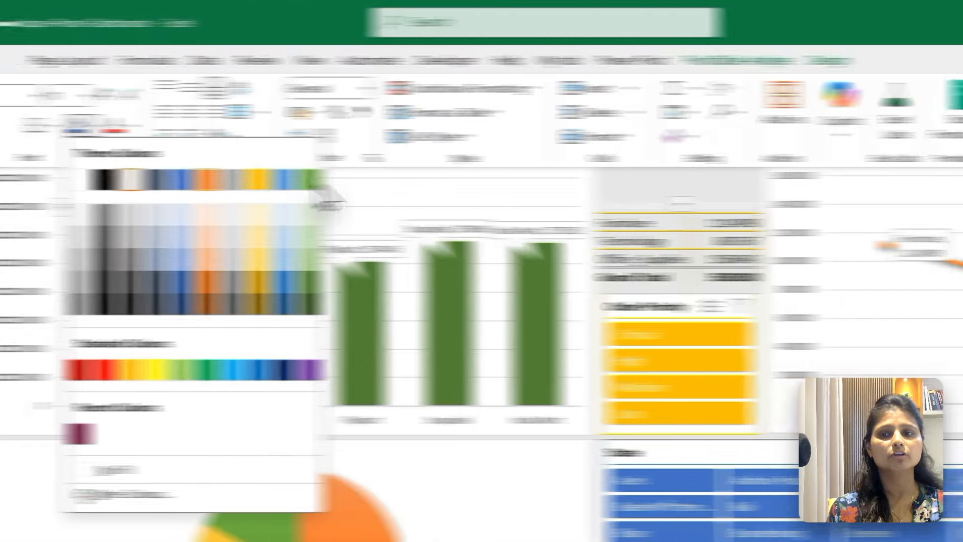
# Fill the header cells of the category PivotTable in row 3 with the gold theme colour.
pyautogui.click(831, 207)
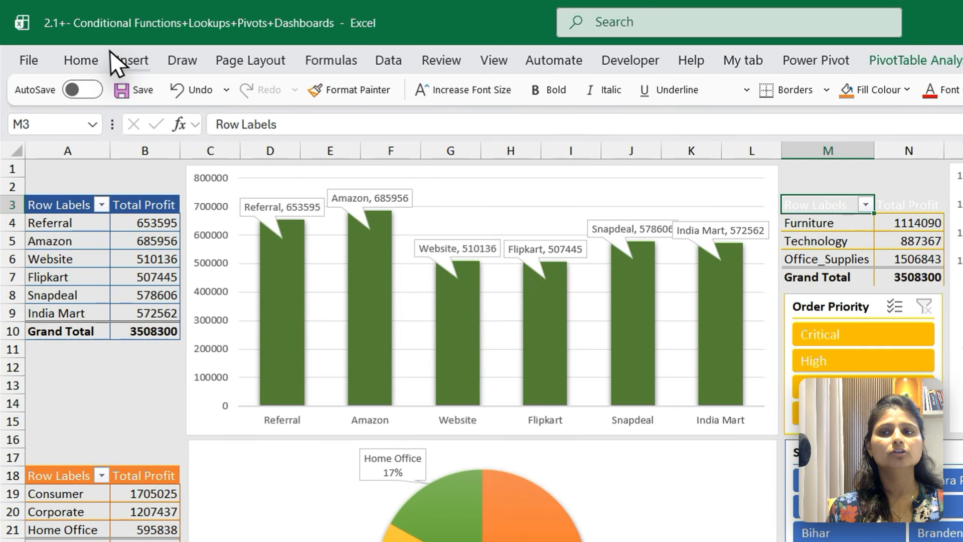
pyautogui.click(103, 62)
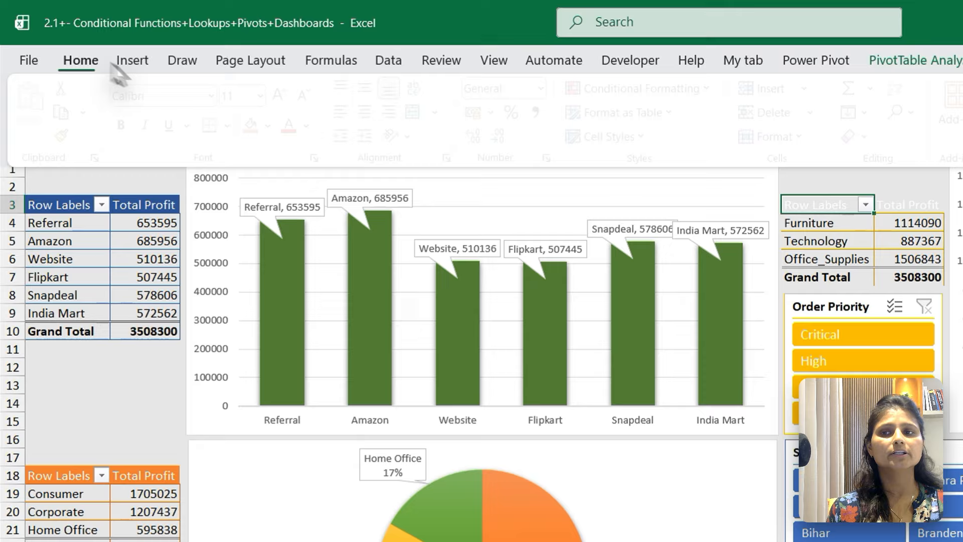
pyautogui.click(279, 126)
pyautogui.click(442, 179)
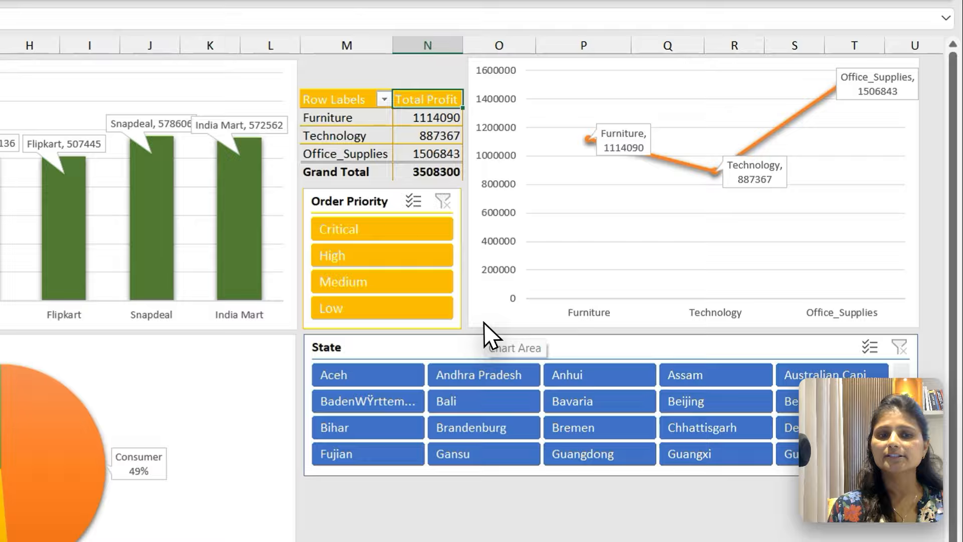
# Insert an Order Date timeline for the category PivotChart.
pyautogui.click(644, 286)
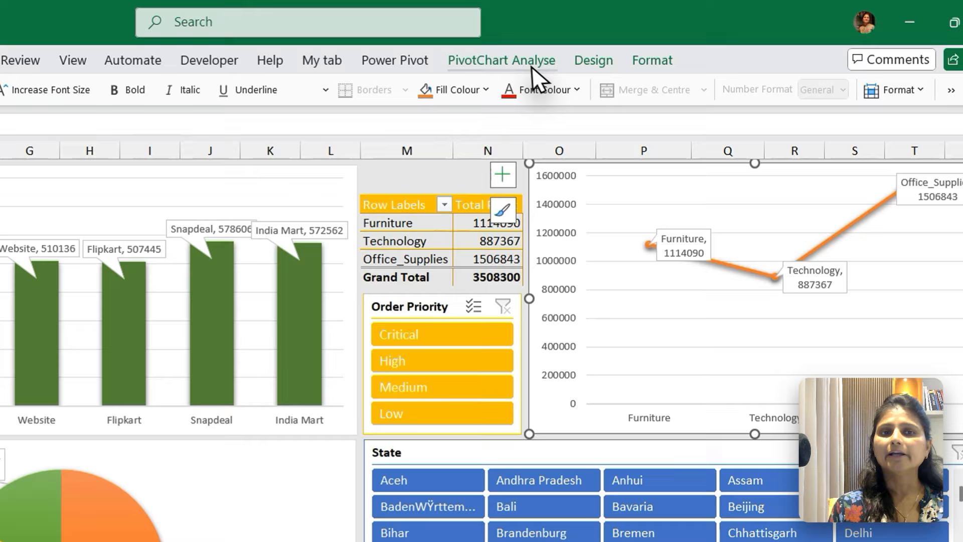
pyautogui.click(631, 41)
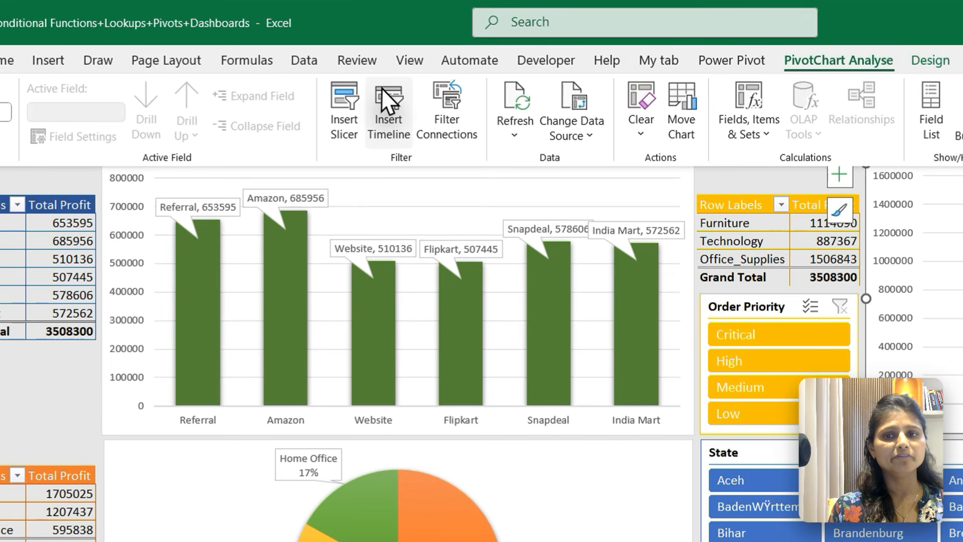
pyautogui.click(315, 70)
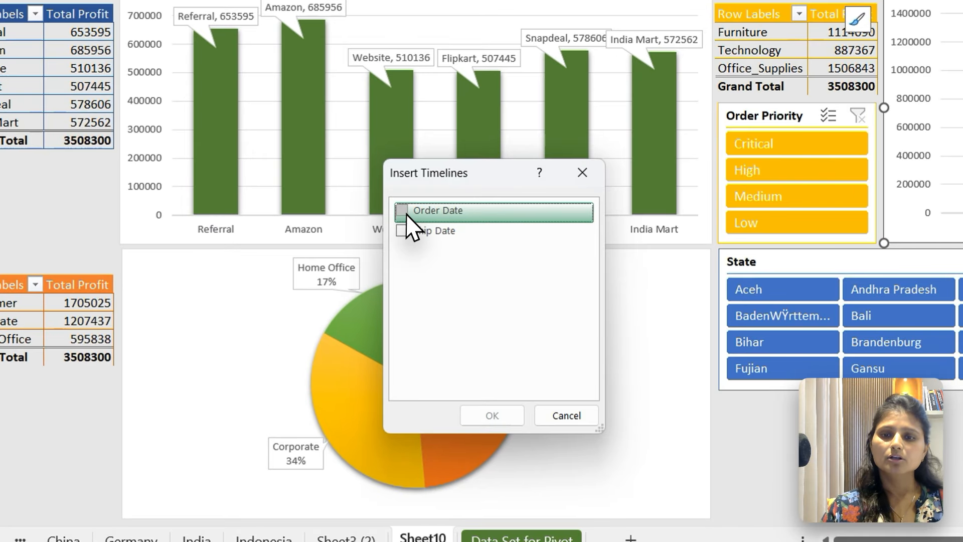
pyautogui.click(312, 268)
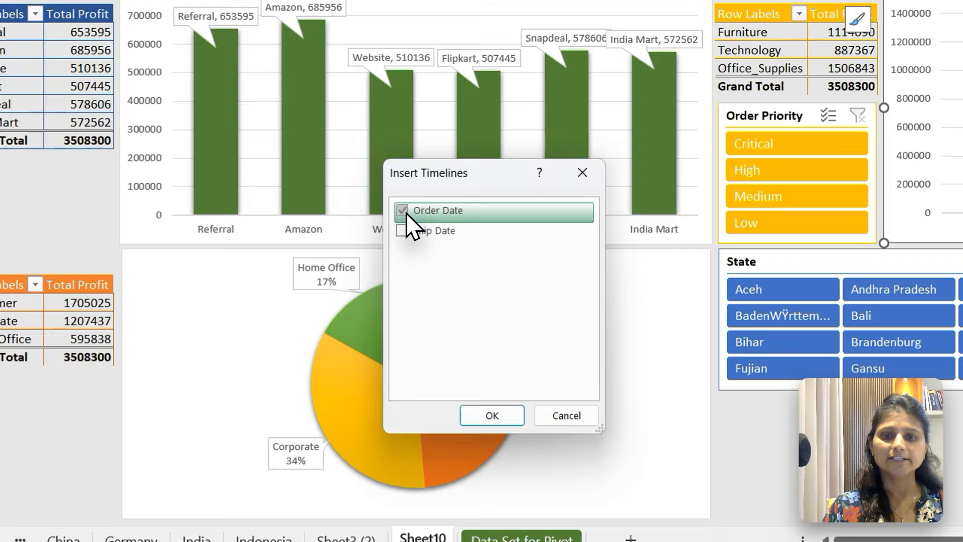
pyautogui.click(483, 416)
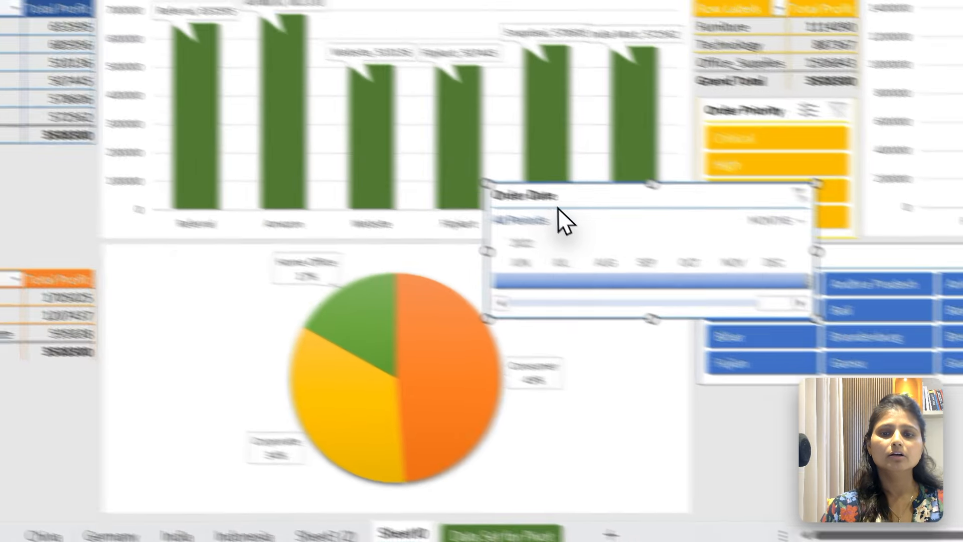
# Place the Order Date timeline directly below the State slicer and resize it to match the slicer's width.
pyautogui.moveTo(538, 195); pyautogui.dragTo(750, 399)
pyautogui.click(474, 333)
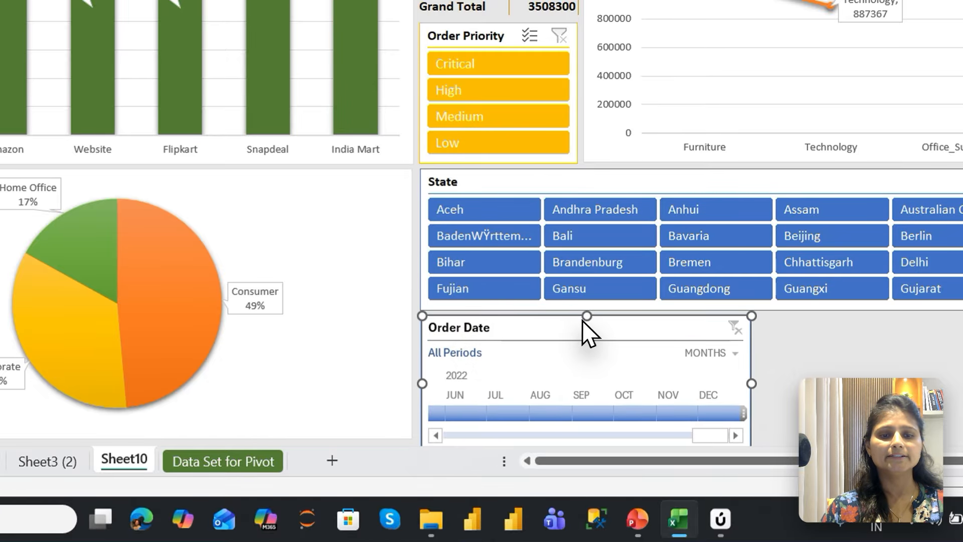
pyautogui.moveTo(585, 341); pyautogui.dragTo(585, 343)
pyautogui.moveTo(495, 348); pyautogui.dragTo(492, 330)
pyautogui.moveTo(749, 427); pyautogui.dragTo(922, 440)
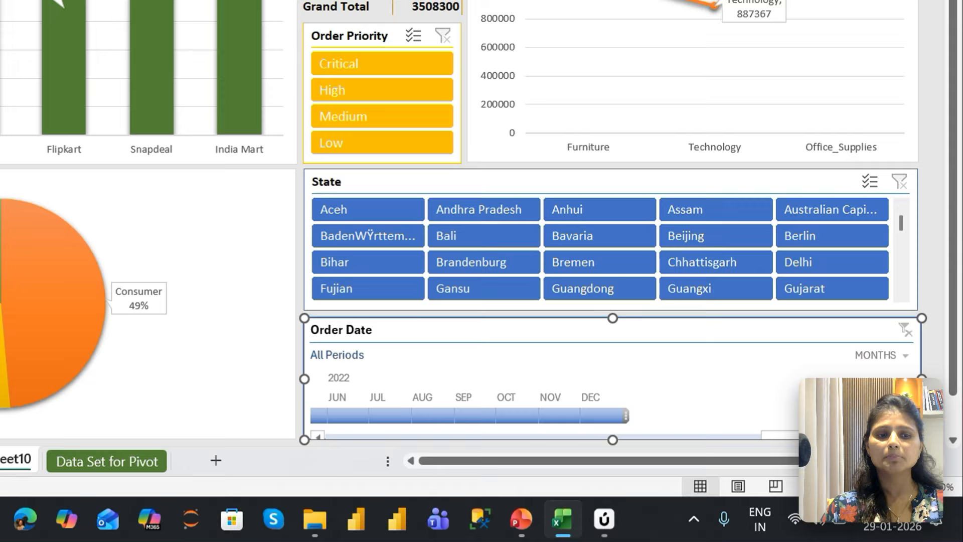
pyautogui.moveTo(794, 444)
pyautogui.mouseDown()
pyautogui.moveTo(613, 445)
pyautogui.moveTo(796, 441)
pyautogui.mouseUp()
# Test the Order Date timeline filter on several months of 2021, ending on November 2021.
pyautogui.click(319, 433)
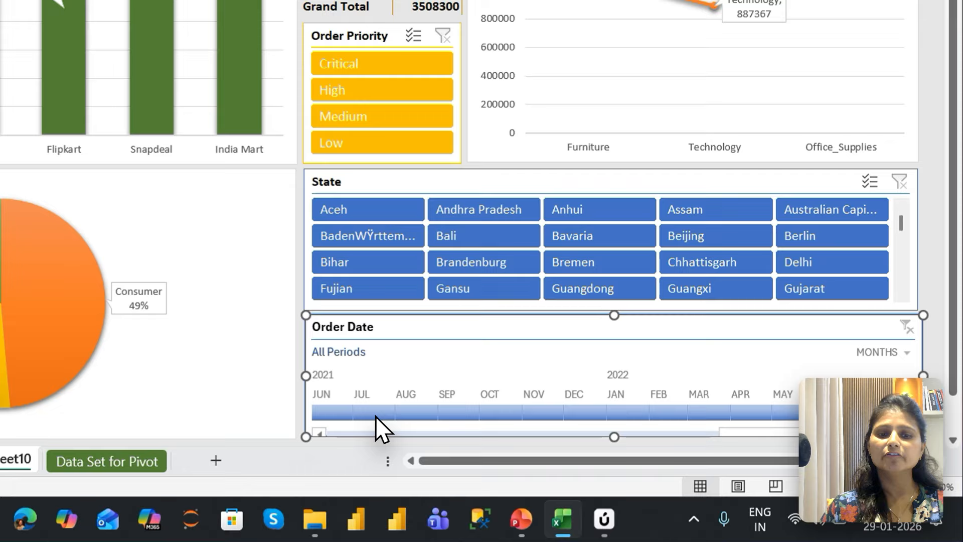
pyautogui.click(374, 414)
pyautogui.moveTo(375, 416); pyautogui.dragTo(462, 412)
pyautogui.click(537, 409)
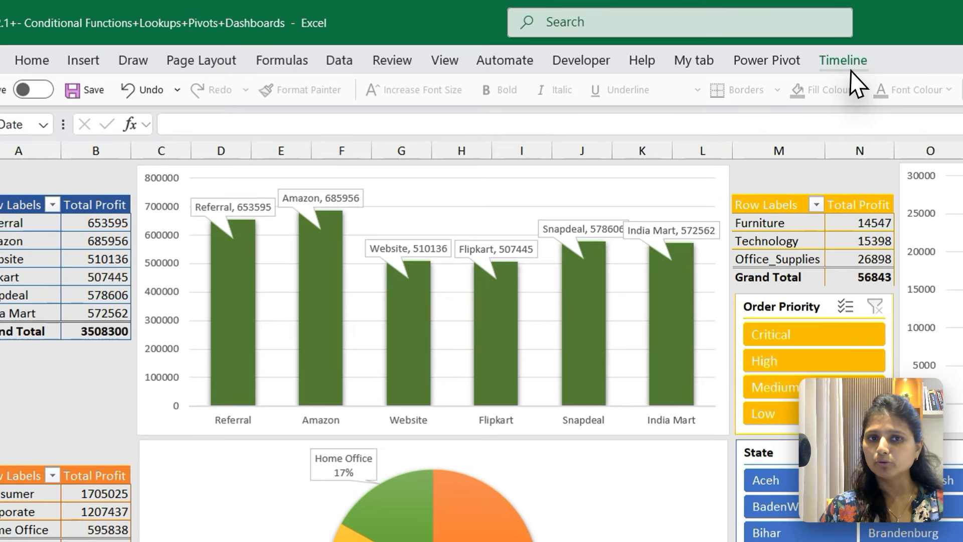
# Apply the dark green timeline style to the Order Date timeline.
pyautogui.click(599, 45)
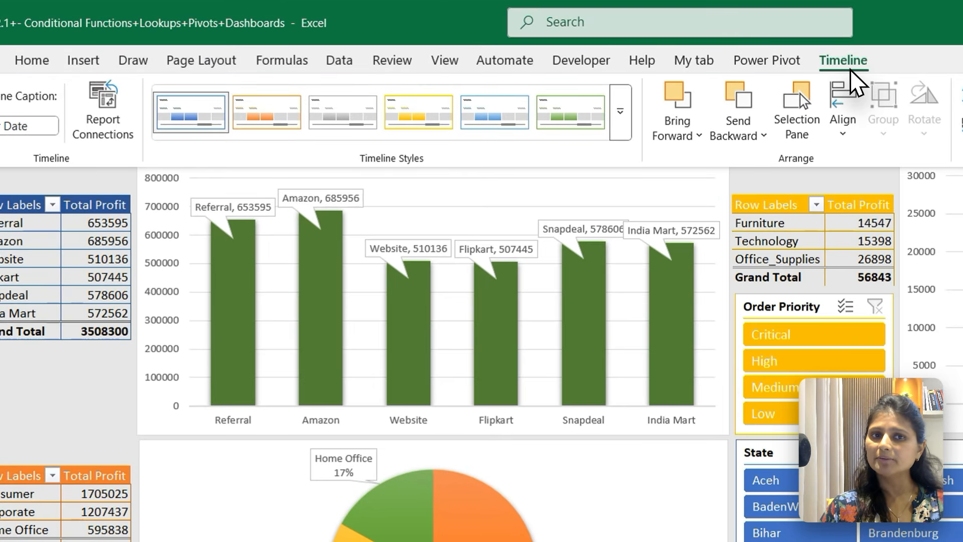
pyautogui.click(621, 122)
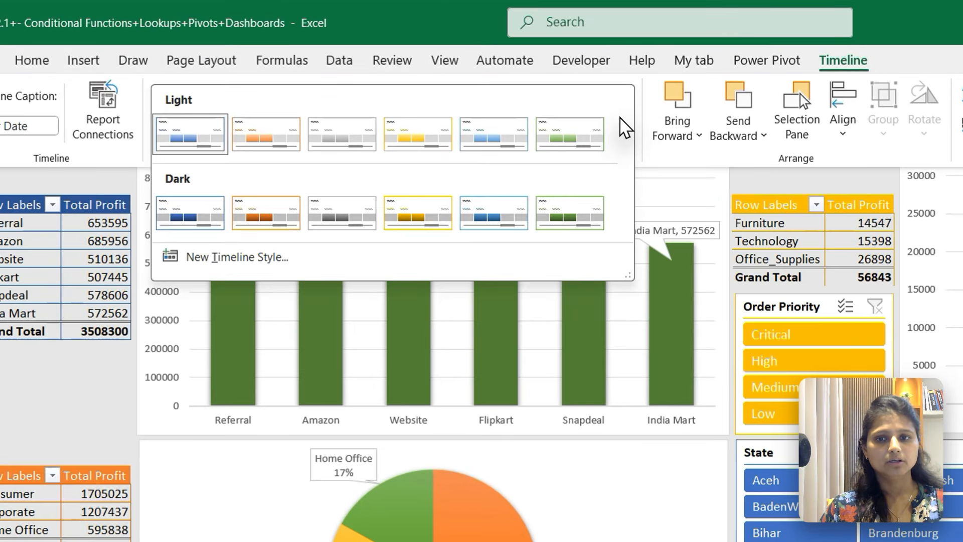
pyautogui.click(577, 209)
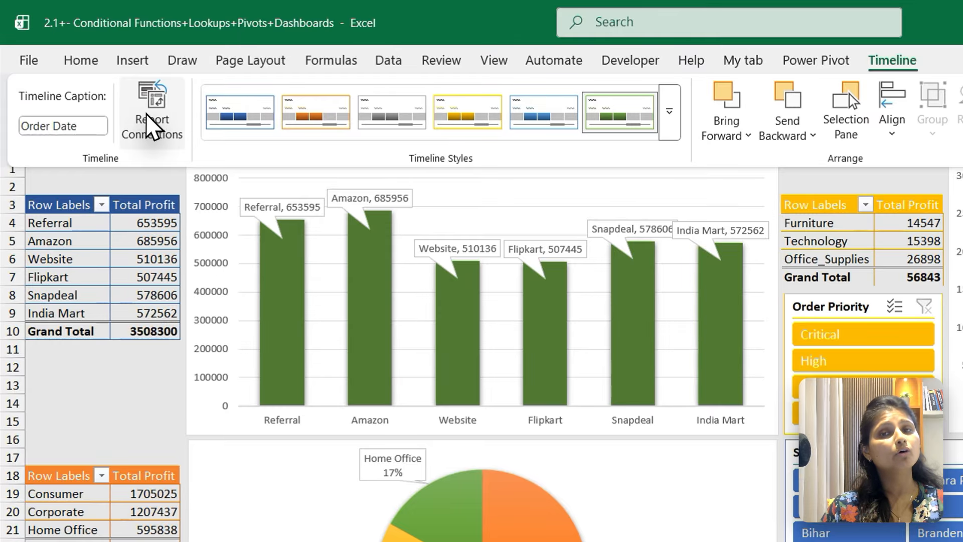
# Connect the Order Date timeline to PivotTable7 and PivotTable8 on Sheet10 as well as PivotTable10.
pyautogui.click(103, 108)
pyautogui.moveTo(595, 414); pyautogui.dragTo(576, 450)
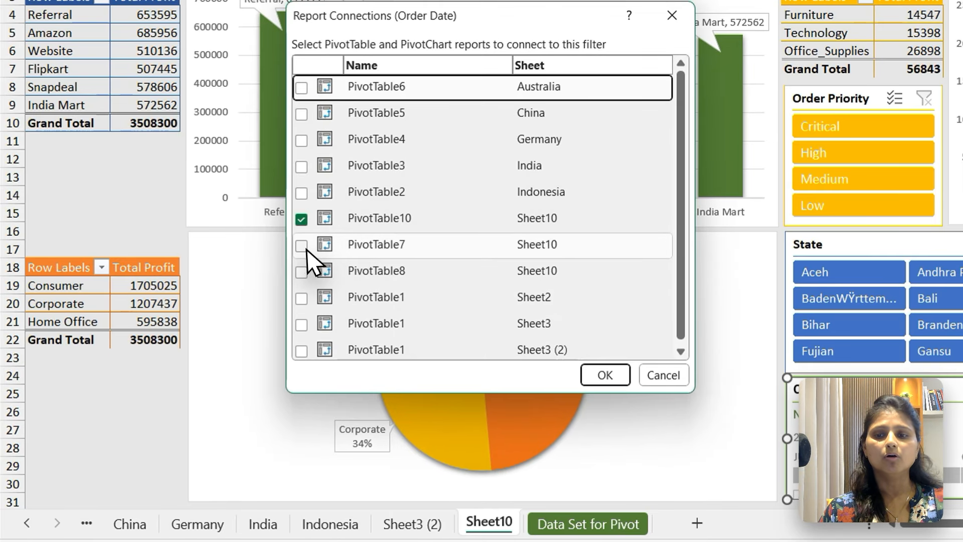
pyautogui.click(304, 247)
pyautogui.click(301, 271)
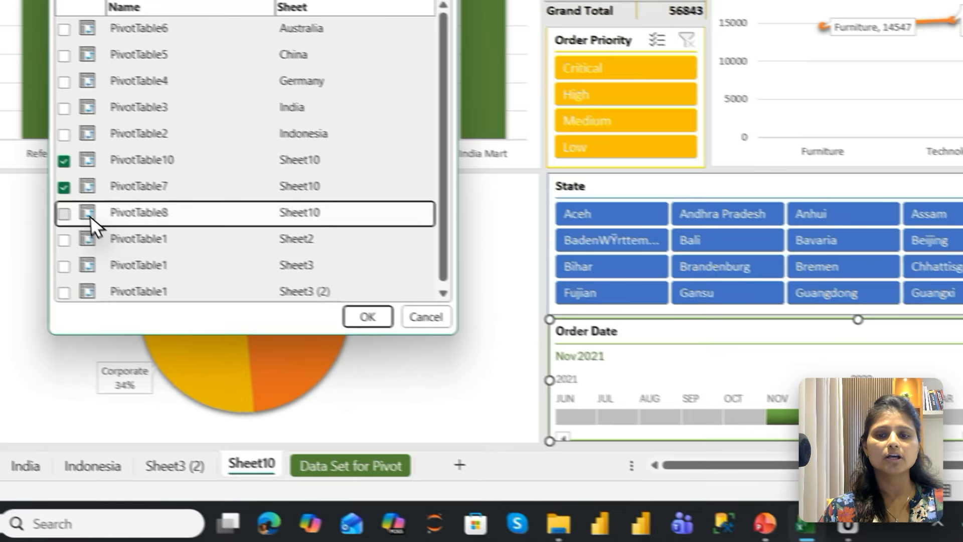
pyautogui.click(606, 375)
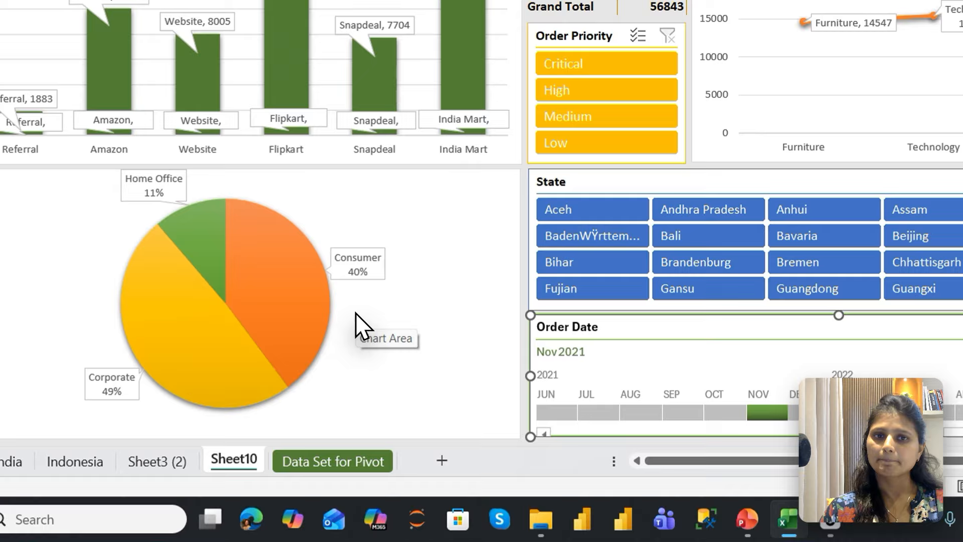
# Test the connected timeline by filtering the dashboard to October, September, August and July 2021 in turn.
pyautogui.click(718, 408)
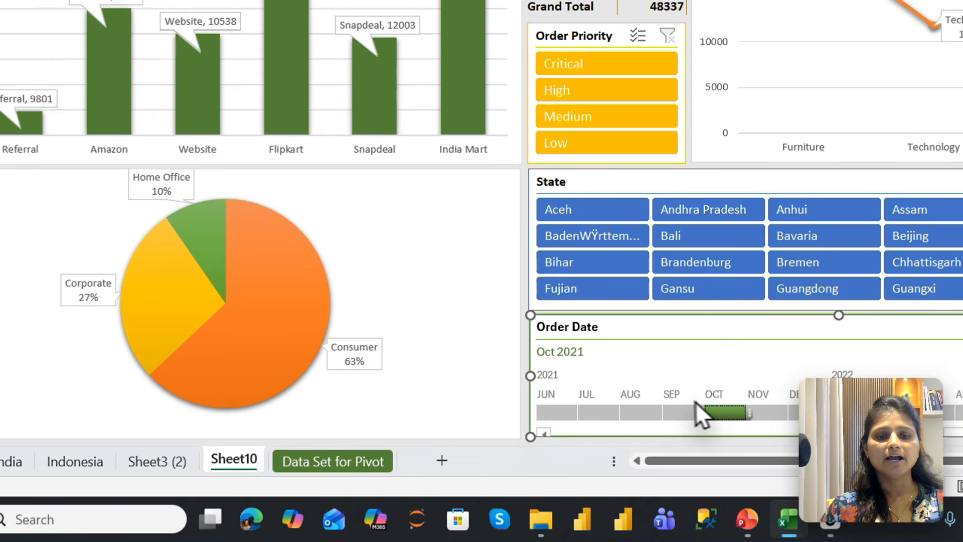
pyautogui.click(675, 409)
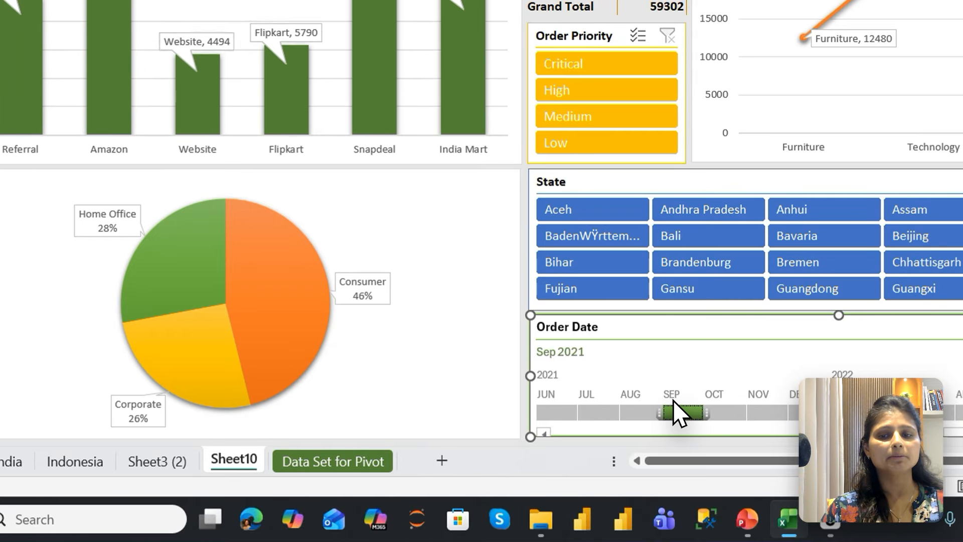
pyautogui.click(624, 410)
pyautogui.click(595, 409)
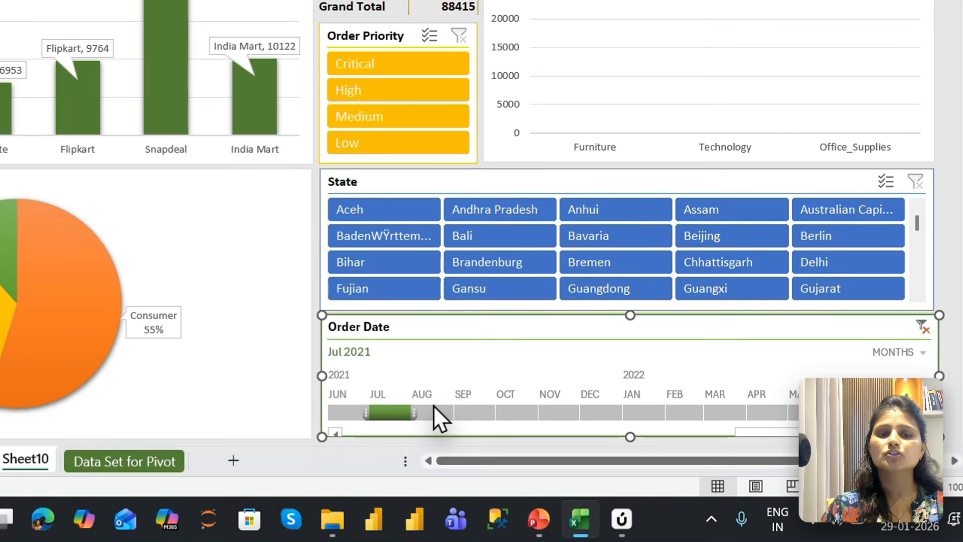
# Test the dashboard filters with August and September 2021, Critical priority and Uttar Pradesh, extending Order Date to August 2021 through February 2022.
pyautogui.click(596, 454)
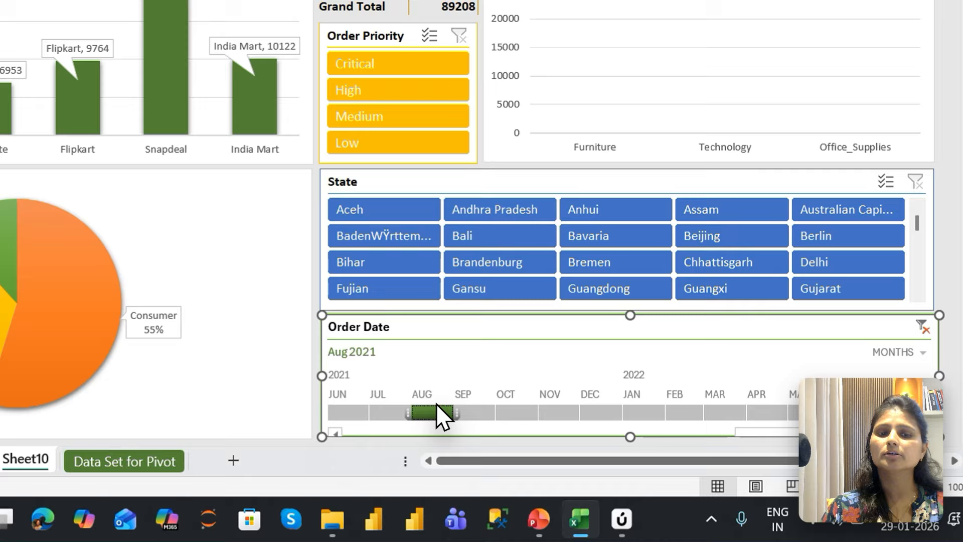
pyautogui.click(485, 410)
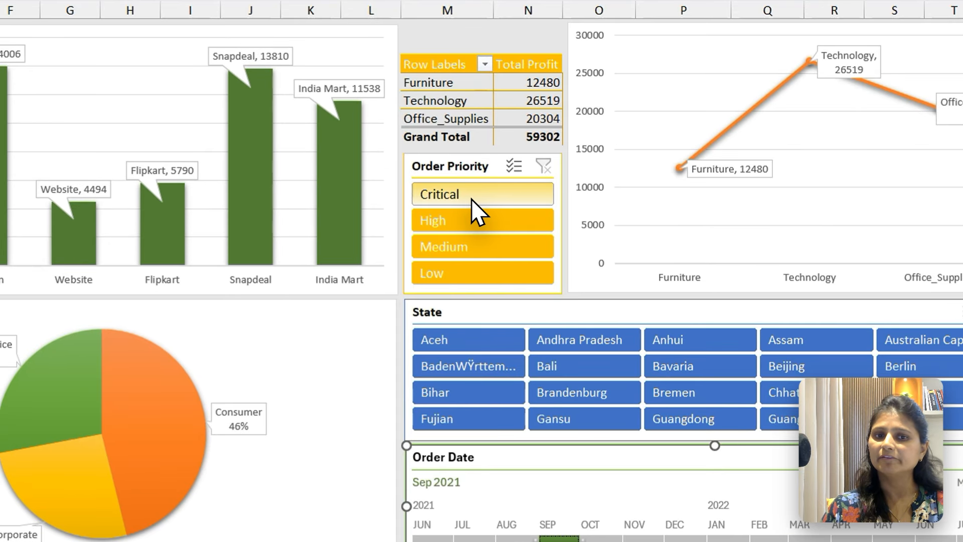
pyautogui.click(471, 200)
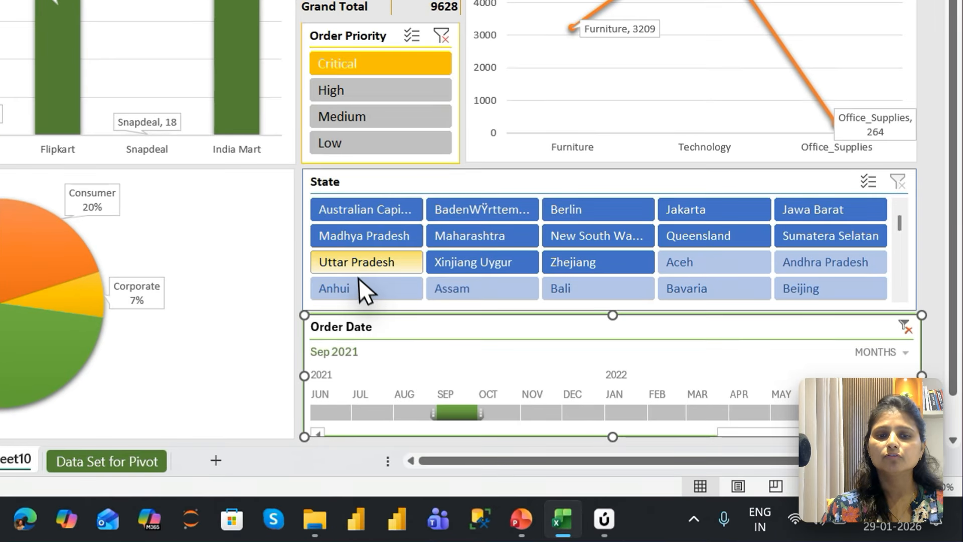
pyautogui.click(560, 357)
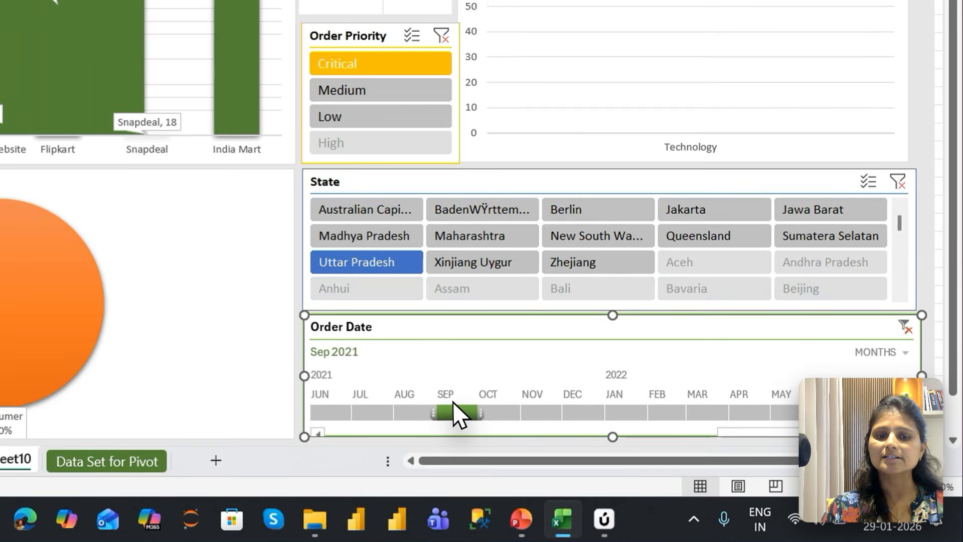
pyautogui.click(406, 408)
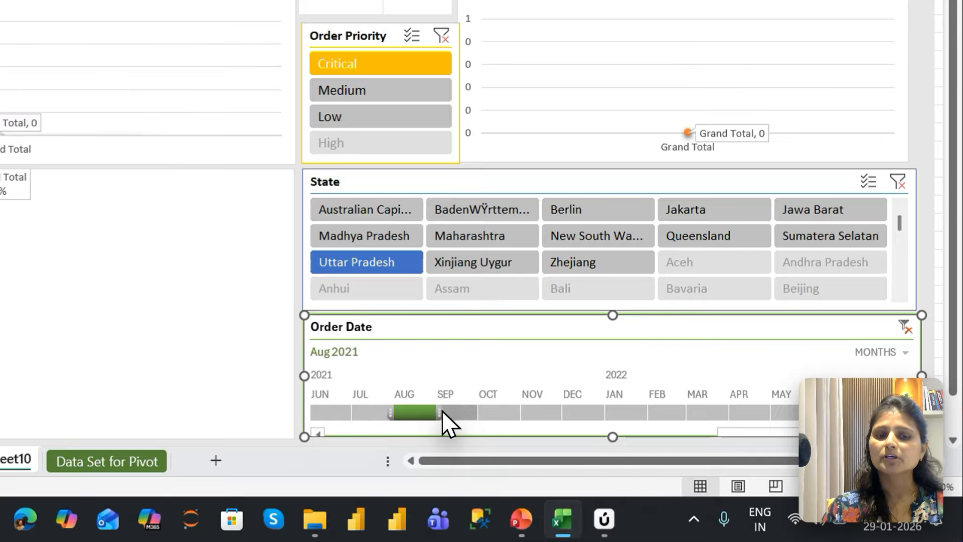
pyautogui.moveTo(440, 413); pyautogui.dragTo(676, 414)
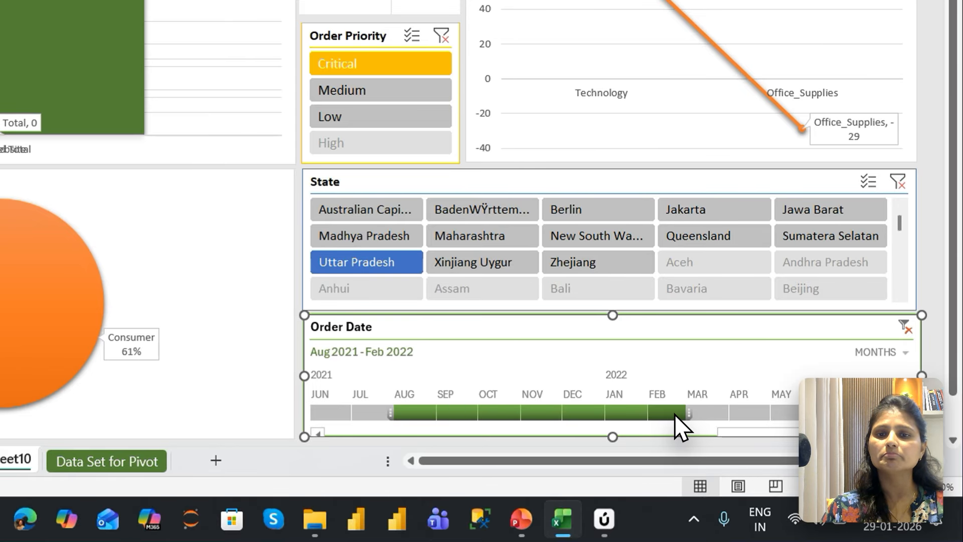
# Switch the Order Date timeline to quarters and filter it to Q1 2020, Q4 2019 and Q2 2019 in turn.
pyautogui.click(911, 355)
pyautogui.click(898, 391)
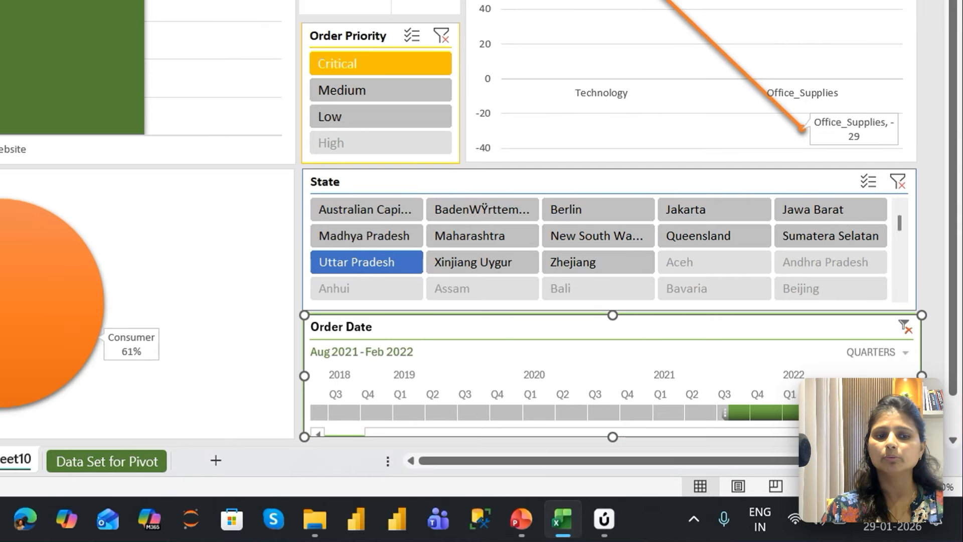
pyautogui.click(543, 408)
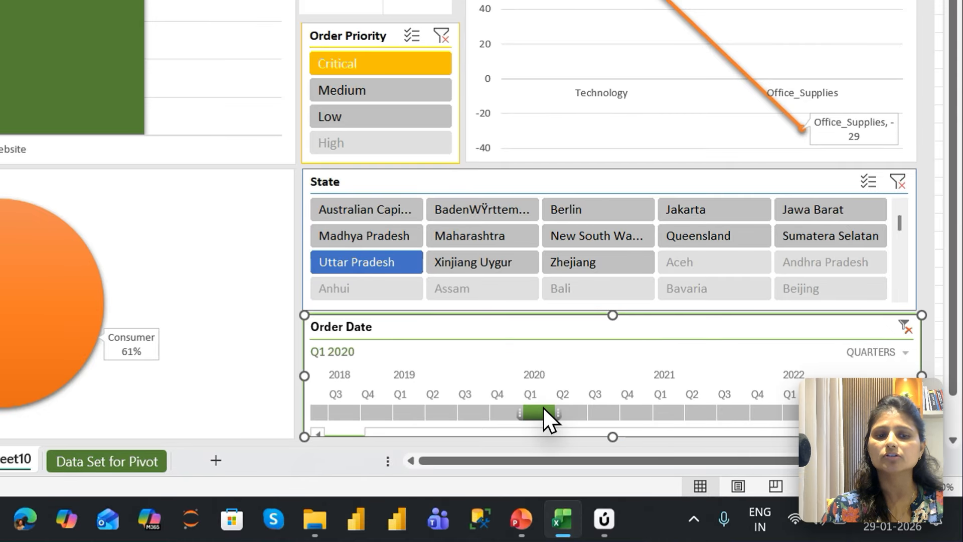
pyautogui.click(502, 408)
pyautogui.click(443, 408)
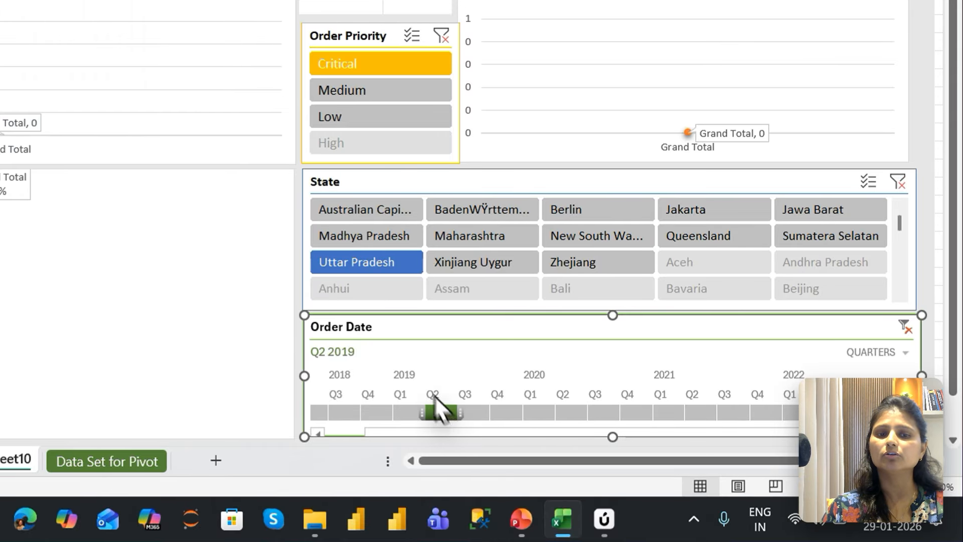
# Filter the State slicer to Madhya Pradesh and to Maharashtra, and clear the Order Priority filter.
pyautogui.click(347, 234)
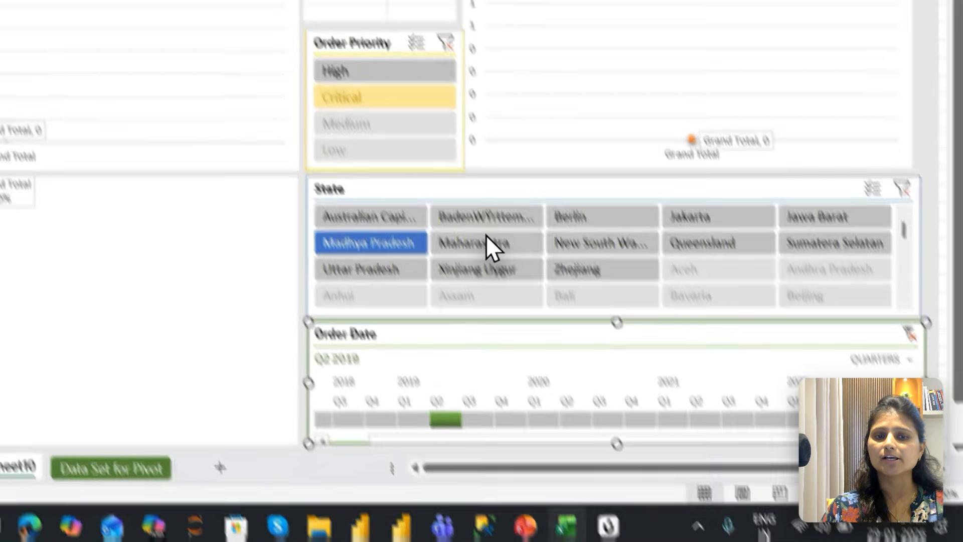
pyautogui.click(485, 237)
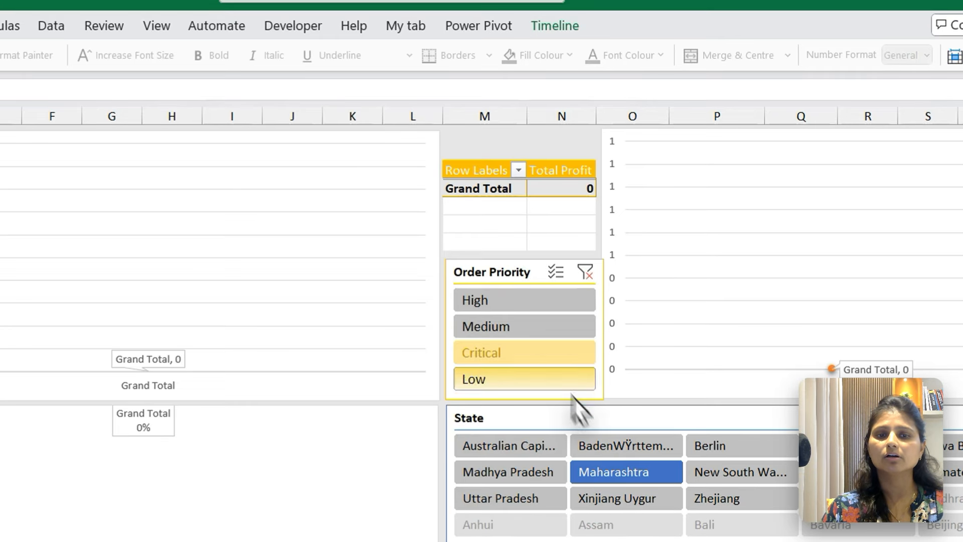
pyautogui.click(588, 272)
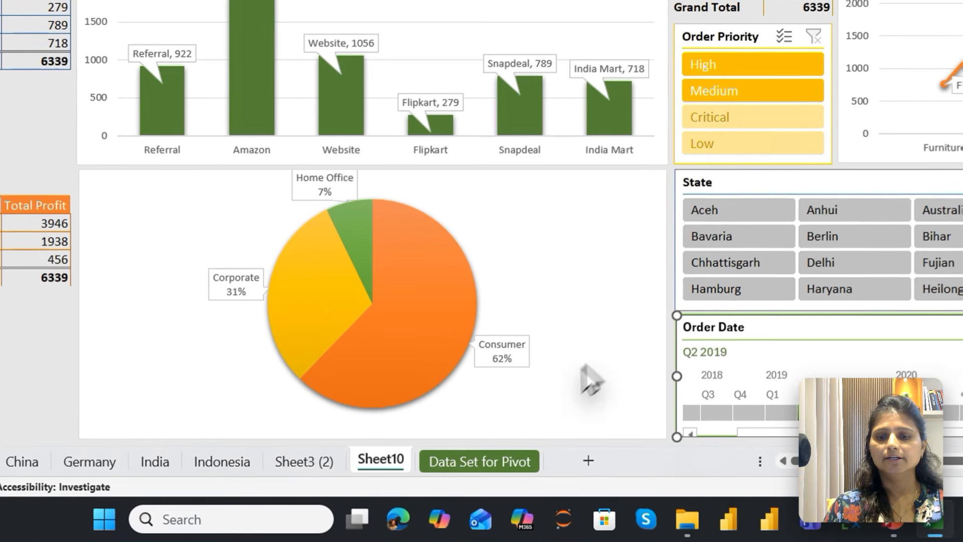
# Rename Sheet10 as Dashbaord.
pyautogui.doubleClick(332, 484)
pyautogui.write('Da')
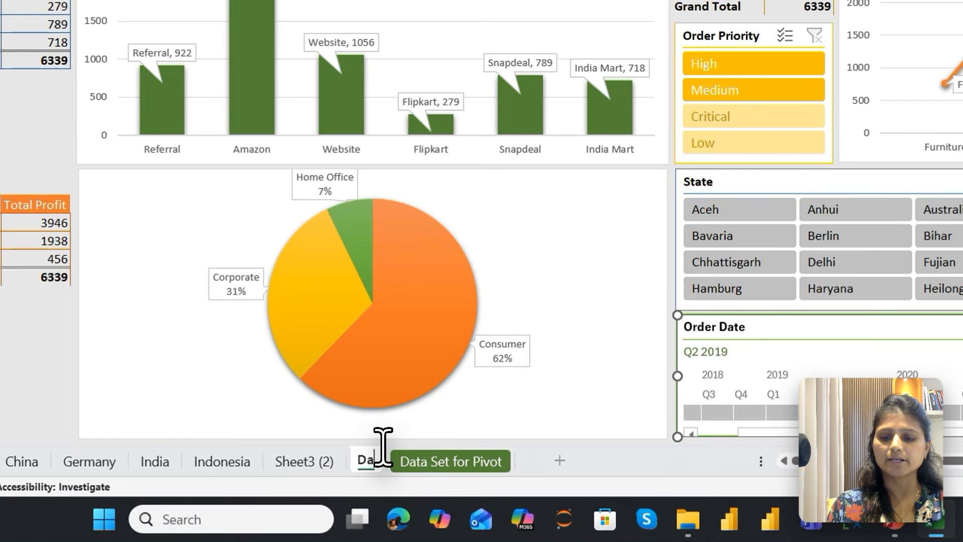
pyautogui.write('shboard')
pyautogui.press('Return')
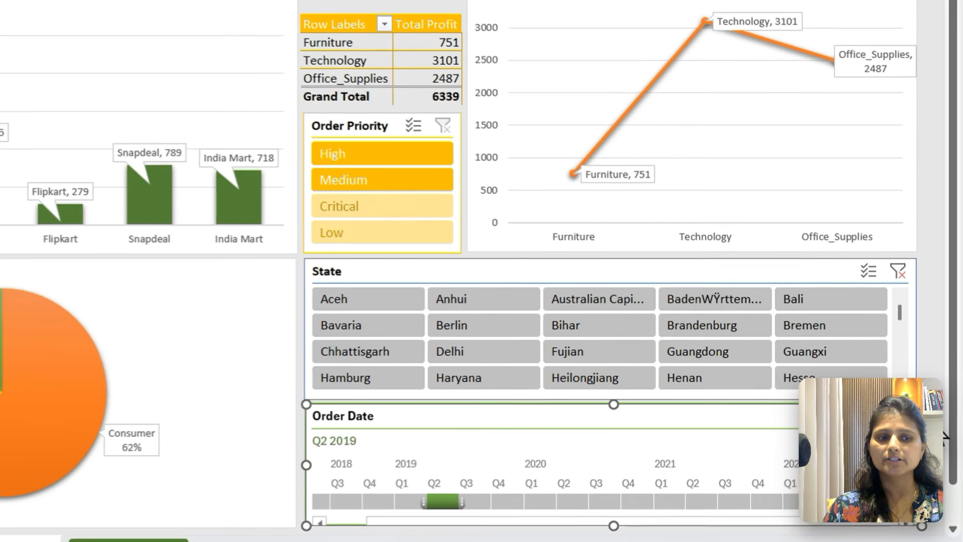
# Clear the Order Date timeline filter and the State slicer filter on the dashboard.
pyautogui.click(898, 415)
pyautogui.click(898, 271)
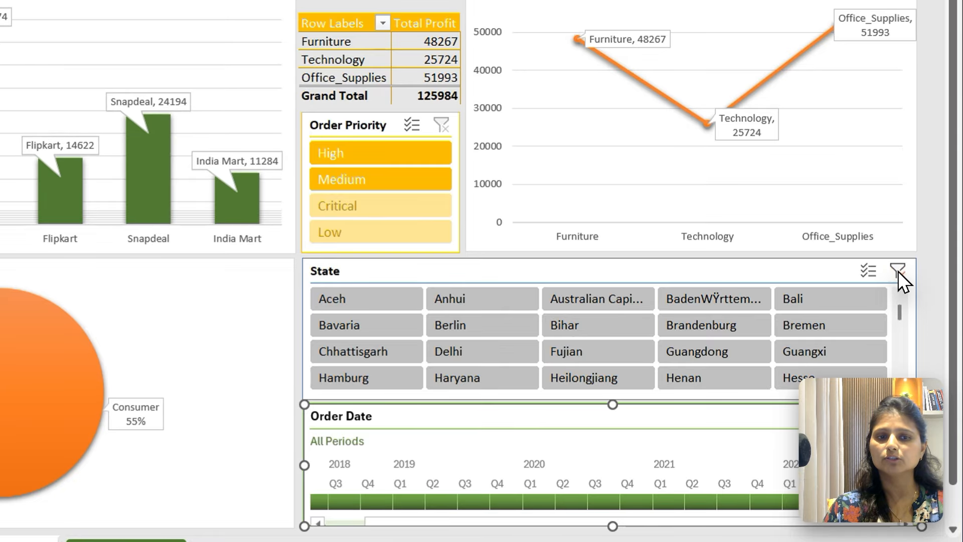
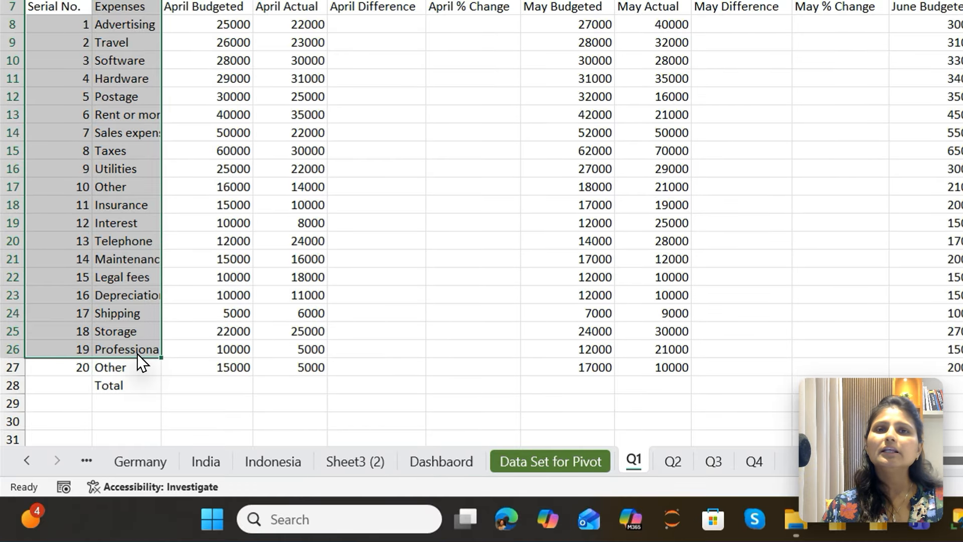
# Examine the Q1 sheet's Budgeted, Actual, Difference and % Change columns for April, May, June and the quarter total.
pyautogui.moveTo(137, 354); pyautogui.dragTo(216, 369)
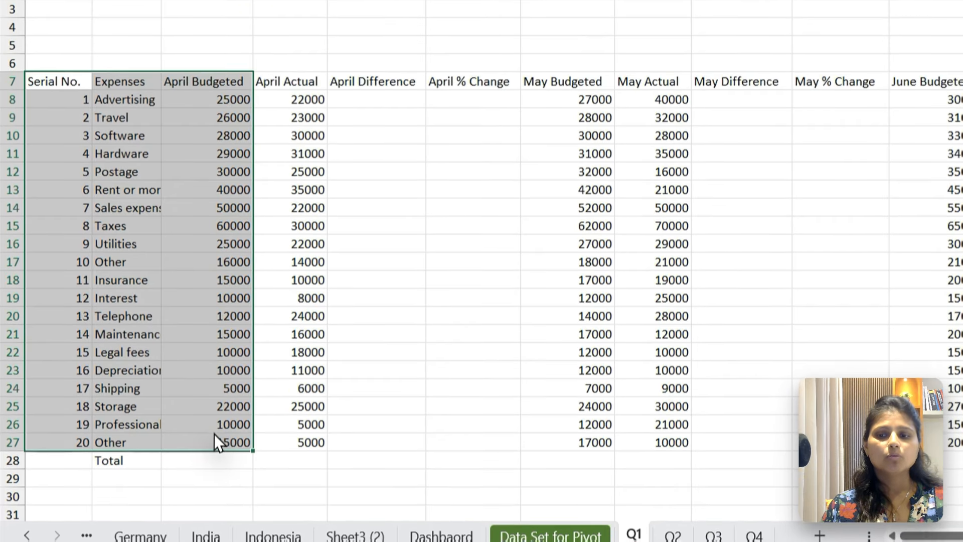
pyautogui.moveTo(216, 452); pyautogui.dragTo(285, 457)
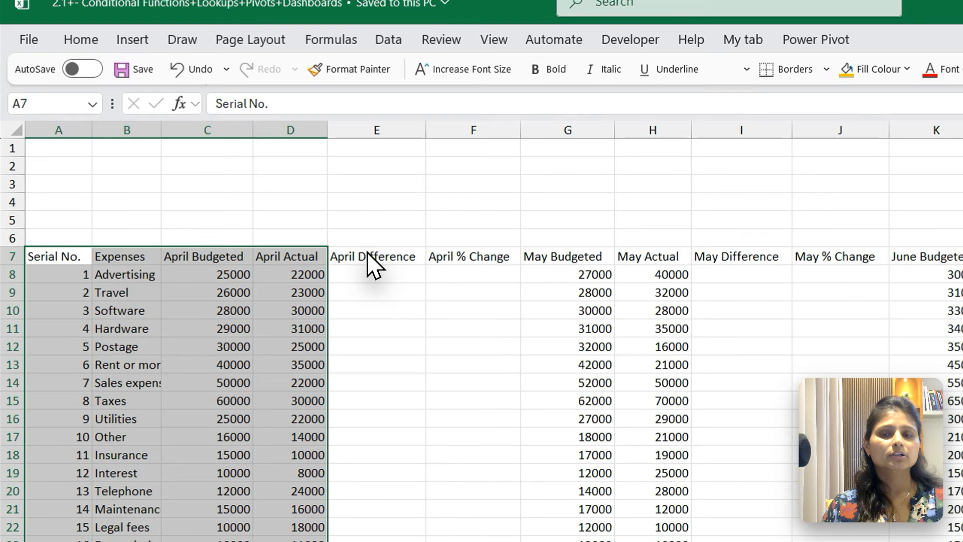
pyautogui.click(378, 92)
pyautogui.scroll(-1, 474, 255)
pyautogui.moveTo(565, 252); pyautogui.dragTo(652, 252)
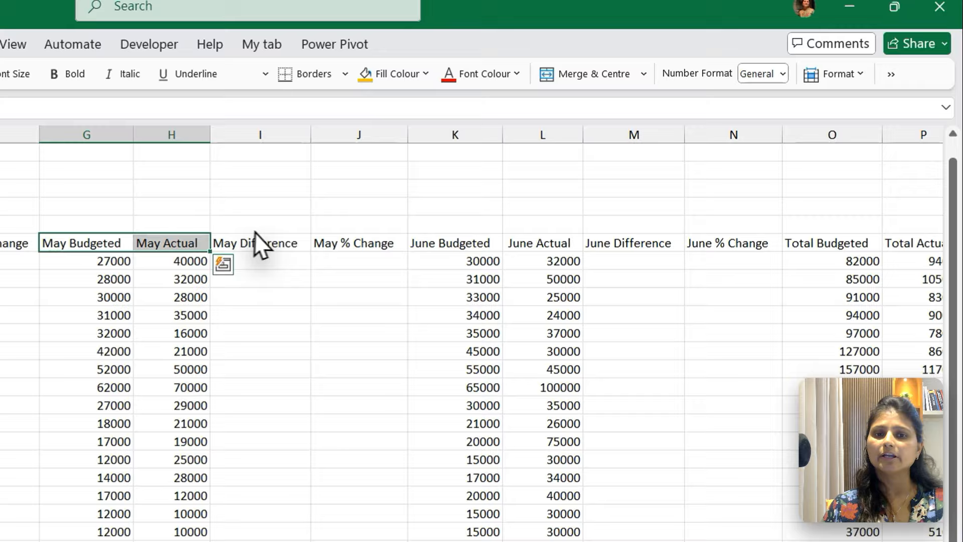
pyautogui.moveTo(749, 252); pyautogui.dragTo(862, 252)
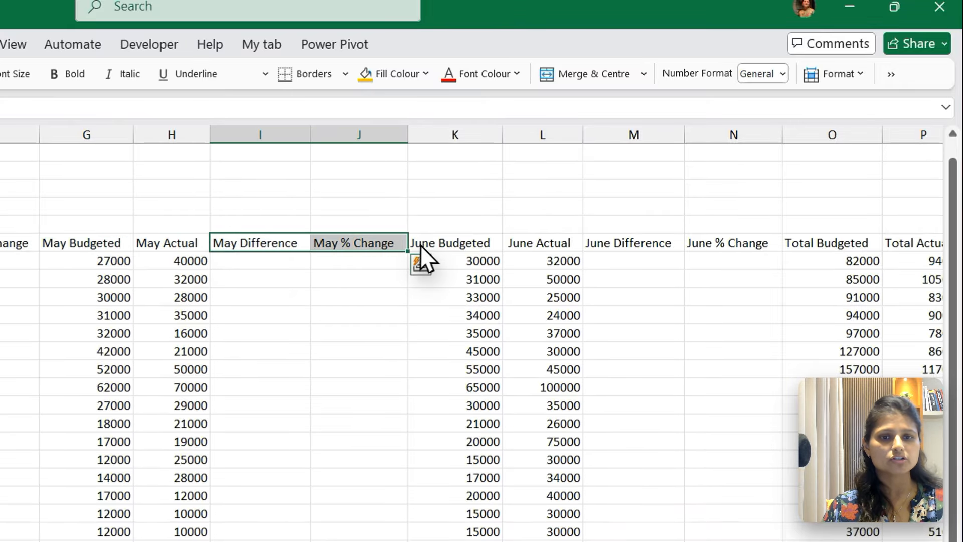
pyautogui.moveTo(424, 245); pyautogui.dragTo(715, 254)
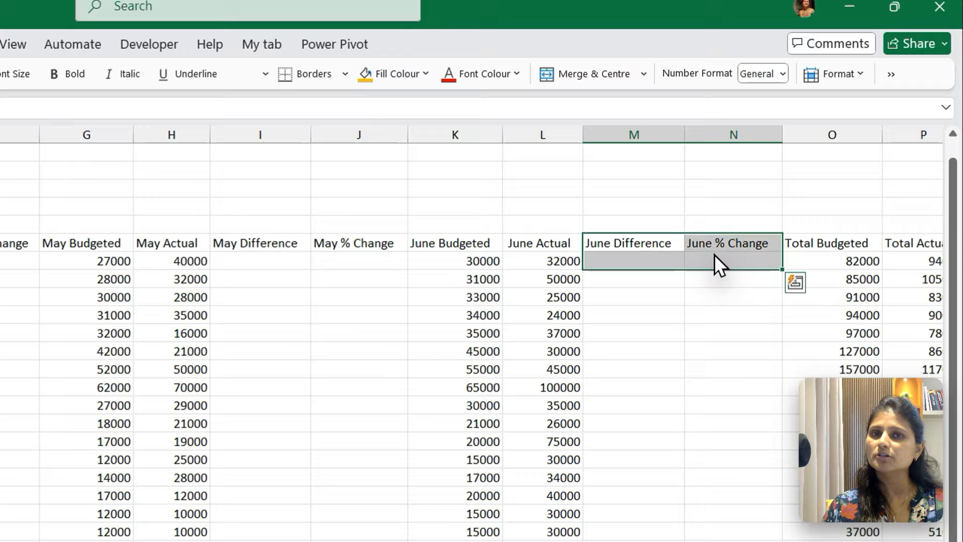
pyautogui.click(843, 296)
pyautogui.hotkey('ctrl', 'Up')
pyautogui.hotkey('ctrl', 'Right')
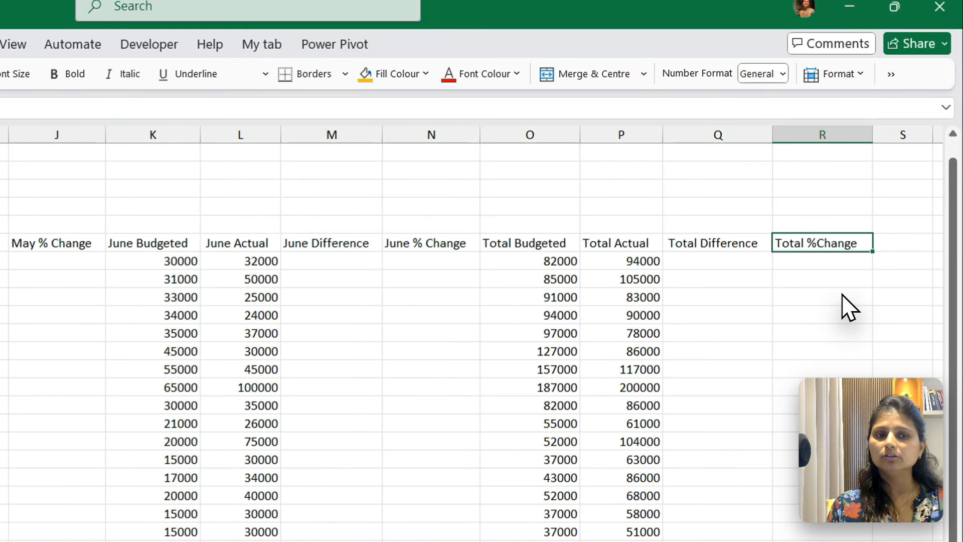
pyautogui.press('Right')
pyautogui.press('Right')
pyautogui.press('Right')
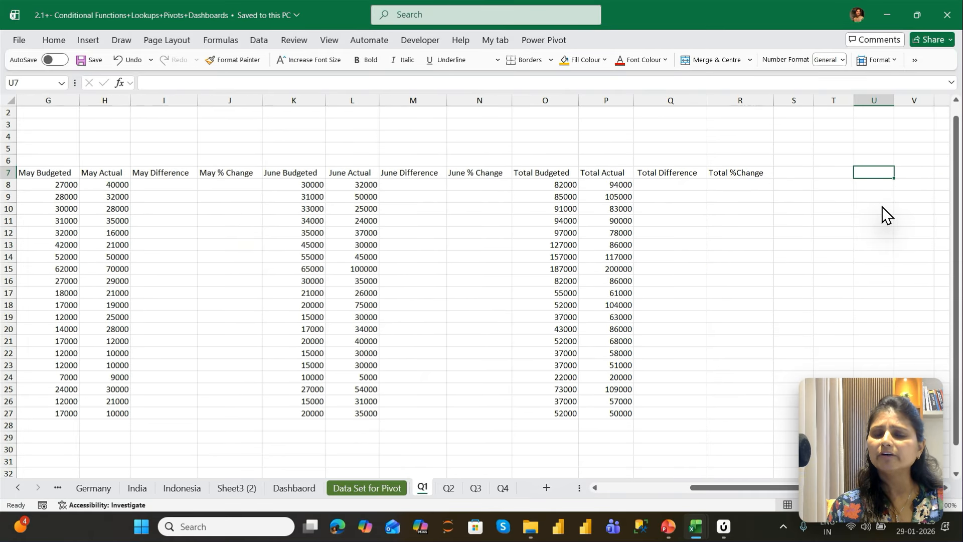
pyautogui.hotkey('ctrl', 'Left')
pyautogui.hotkey('ctrl', 'Left')
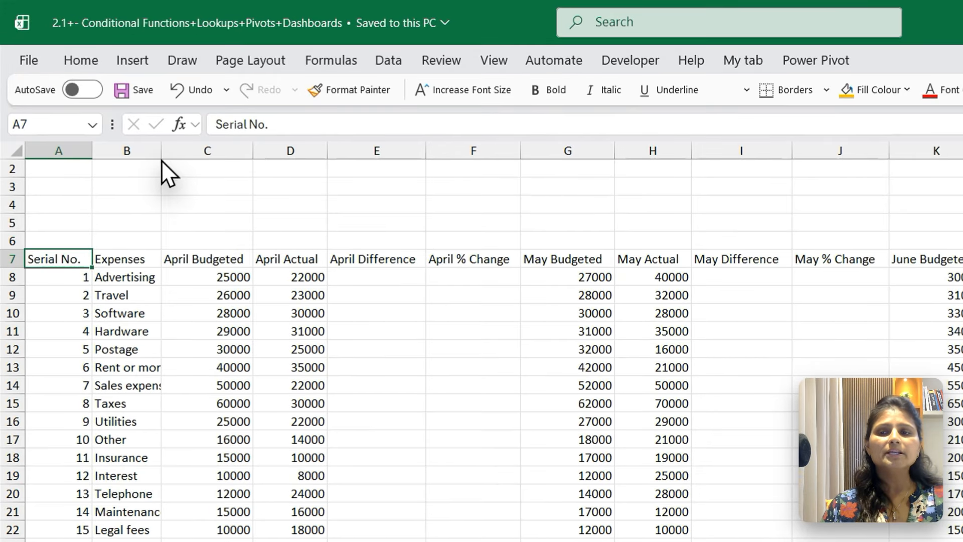
# Widen the Expenses column on the Q1 sheet to fit its longest entry.
pyautogui.doubleClick(108, 101)
pyautogui.moveTo(120, 277); pyautogui.dragTo(150, 535)
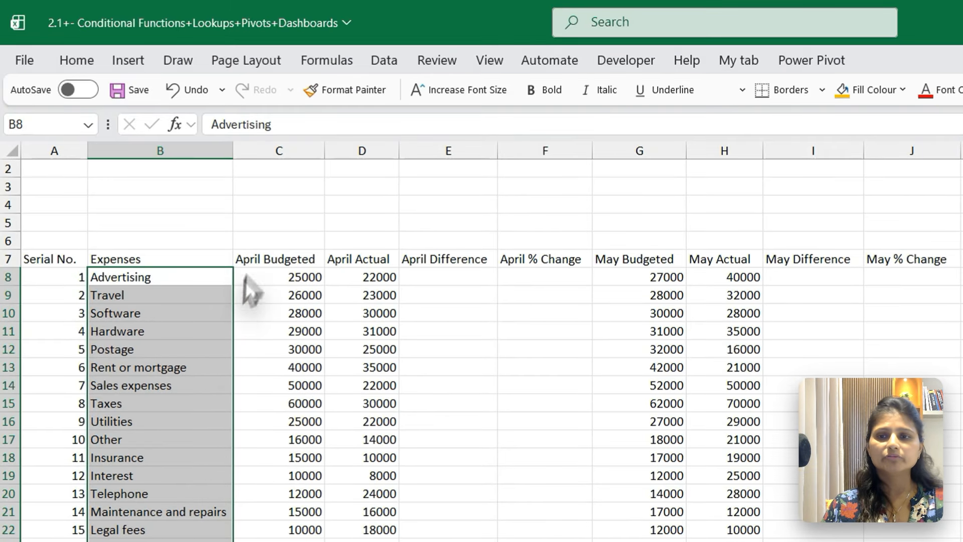
pyautogui.click(443, 289)
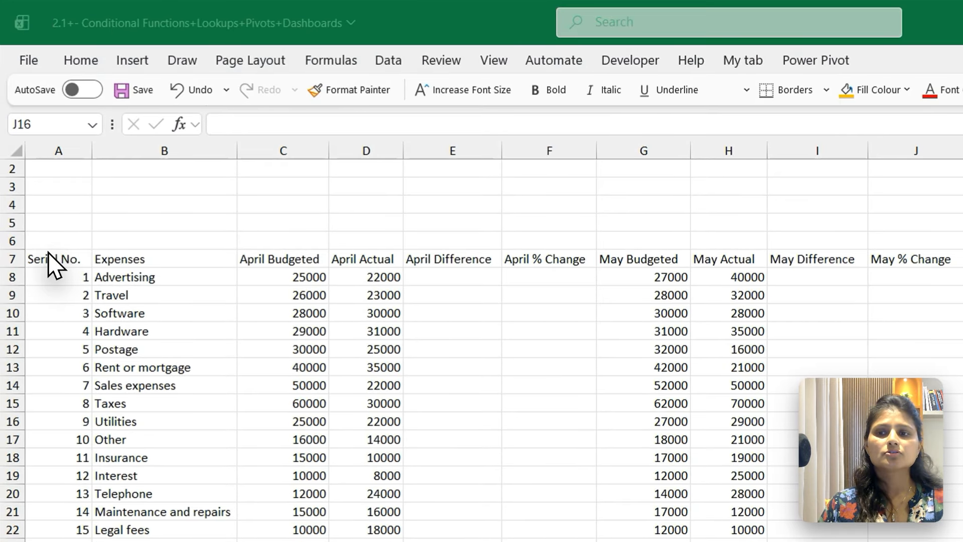
# Examine the monthly Budgeted and Actual figures and the April Difference and % Change cells on Q1, and compare them with the Q2 sheet.
pyautogui.click(37, 170)
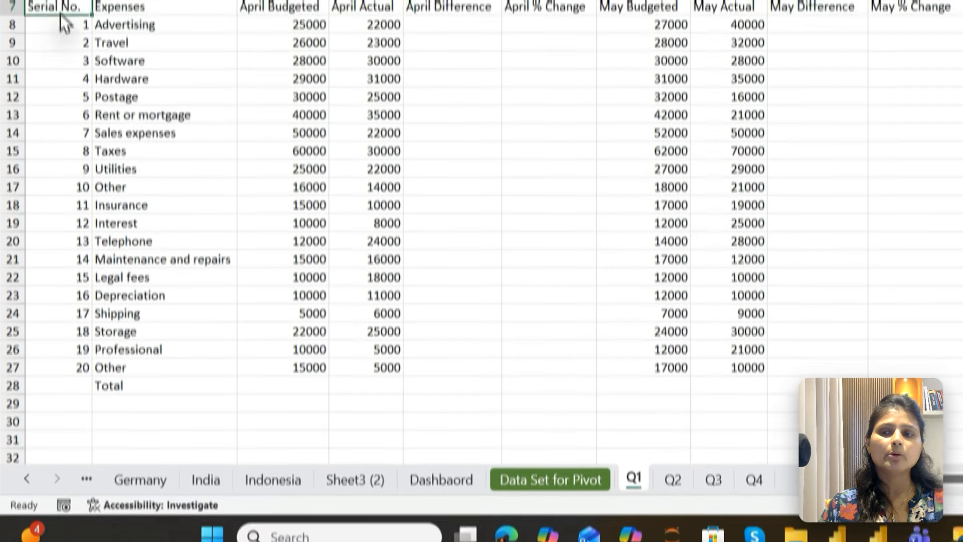
pyautogui.moveTo(46, 185); pyautogui.dragTo(52, 333)
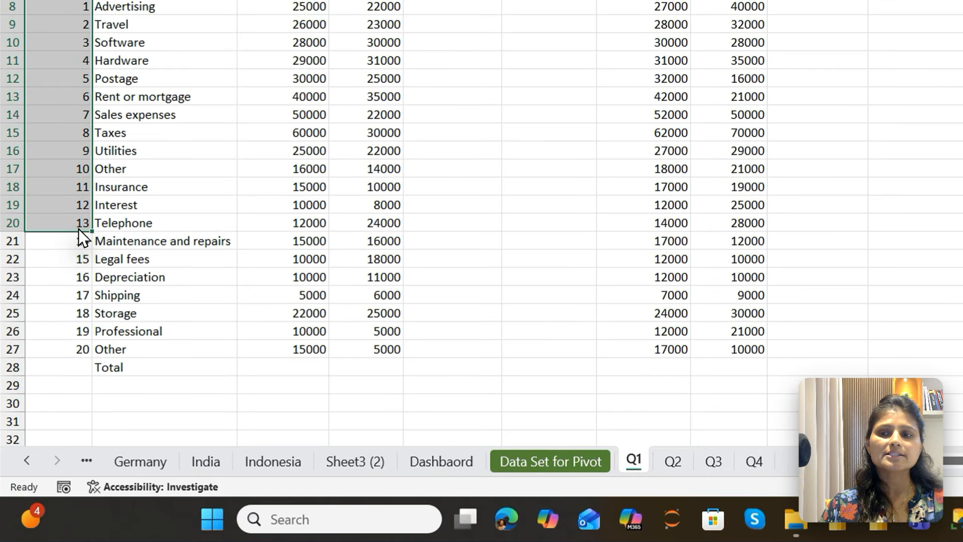
pyautogui.moveTo(78, 229); pyautogui.dragTo(261, 345)
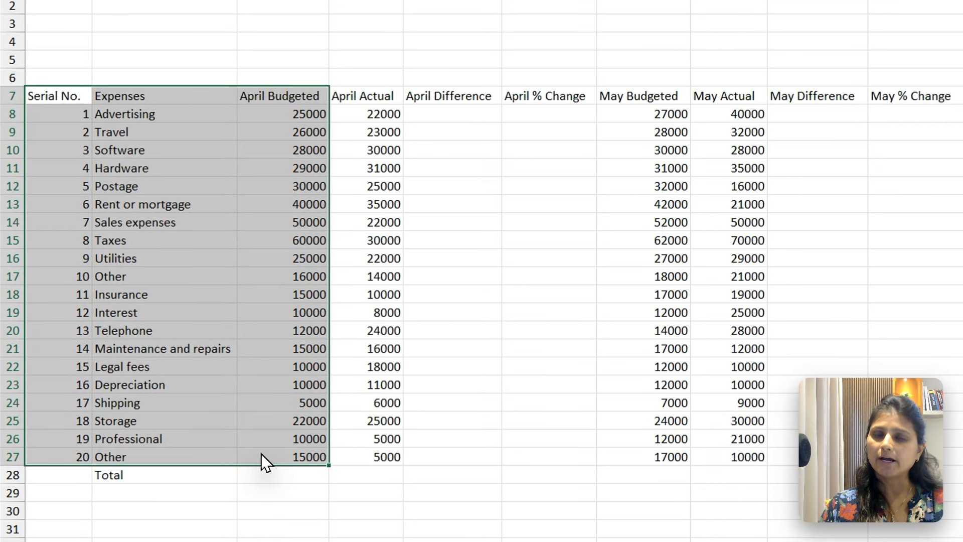
pyautogui.moveTo(261, 455); pyautogui.dragTo(386, 449)
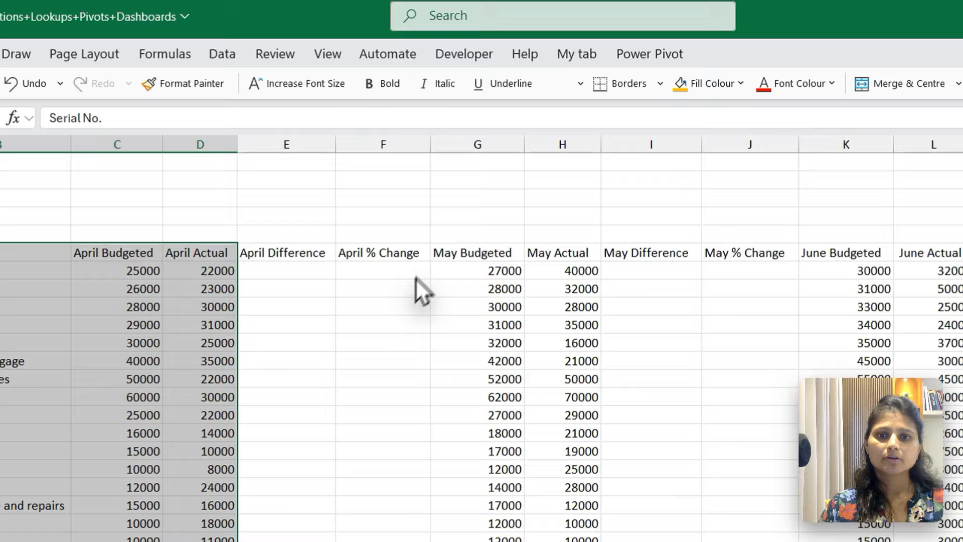
pyautogui.moveTo(612, 103); pyautogui.dragTo(746, 367)
pyautogui.moveTo(577, 516); pyautogui.dragTo(514, 433)
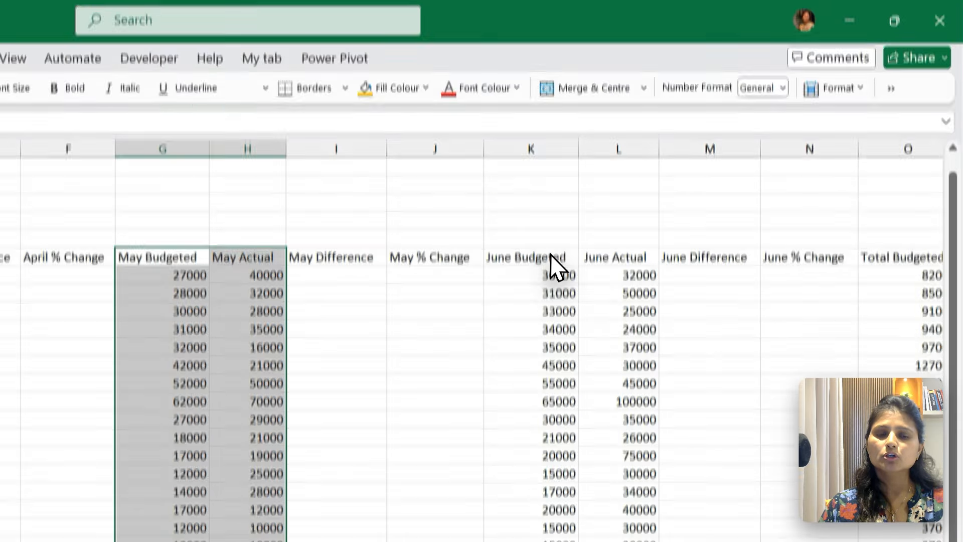
pyautogui.moveTo(865, 252); pyautogui.dragTo(627, 351)
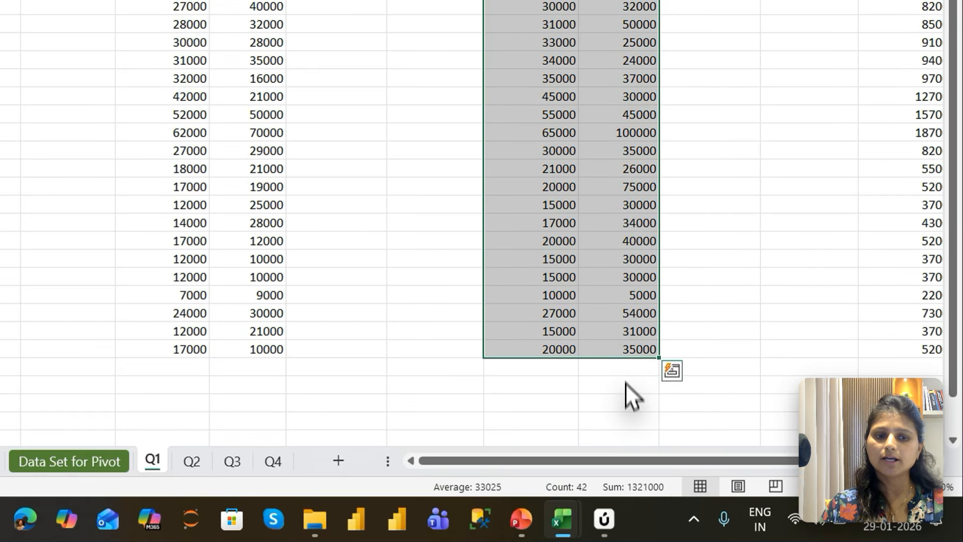
pyautogui.moveTo(664, 462); pyautogui.dragTo(432, 463)
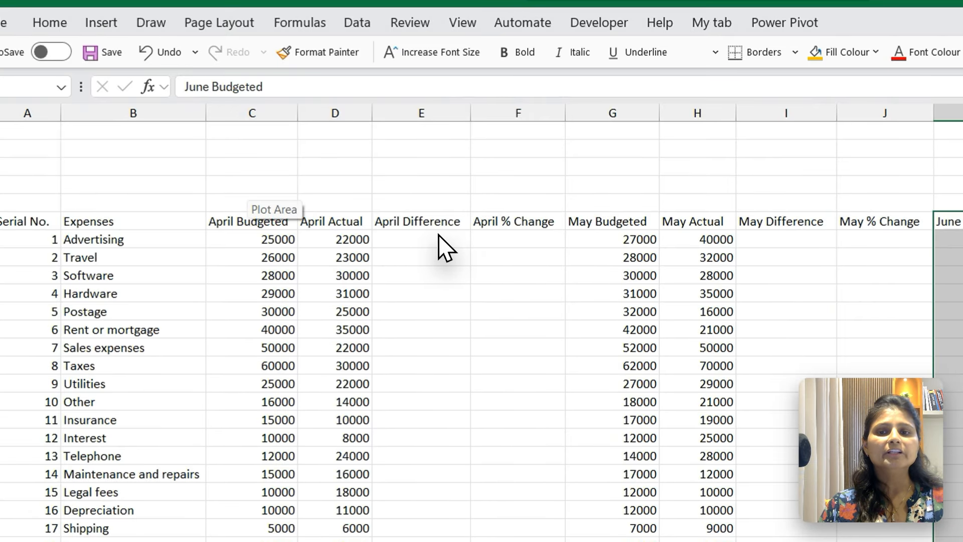
pyautogui.moveTo(428, 234); pyautogui.dragTo(497, 309)
pyautogui.moveTo(489, 147); pyautogui.dragTo(490, 412)
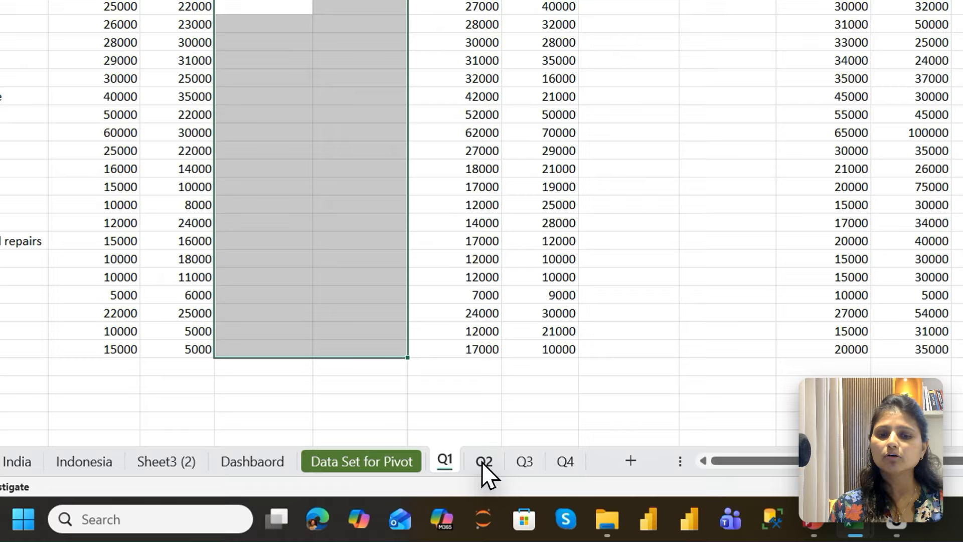
pyautogui.click(447, 487)
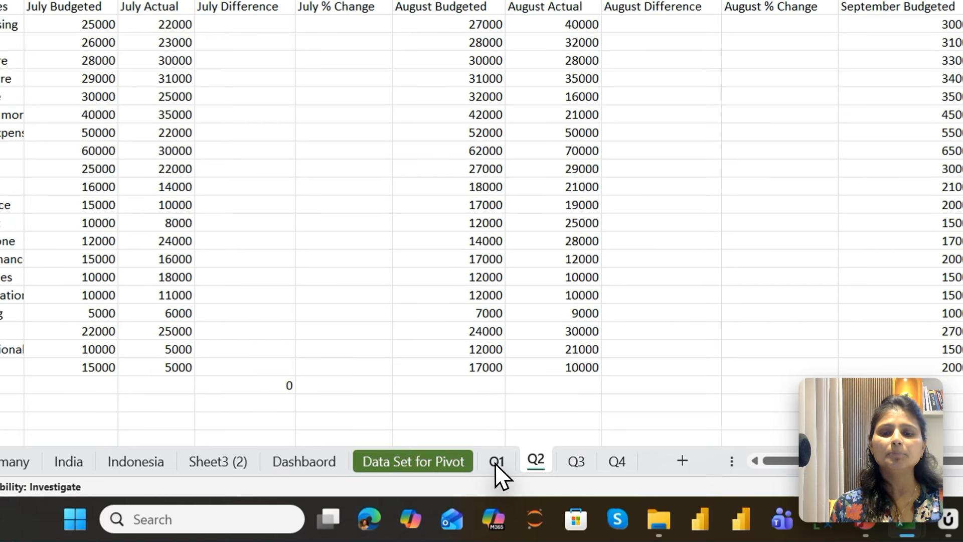
pyautogui.click(496, 463)
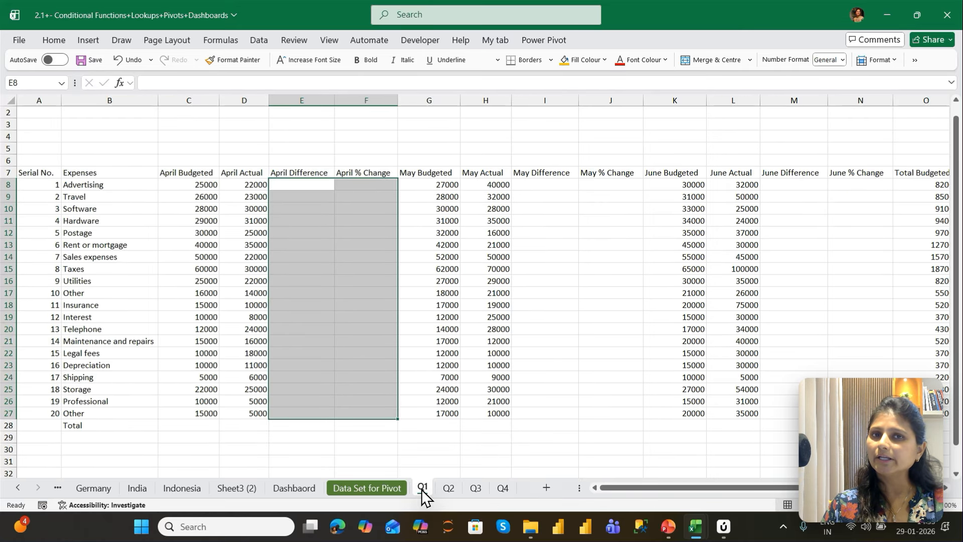
# Accept the ribbon customisation with Developer enabled, and keep the Developer commands displayed above the Q1 sheet.
pyautogui.click(302, 125)
pyautogui.click(259, 40)
pyautogui.rightClick(259, 40)
pyautogui.click(312, 72)
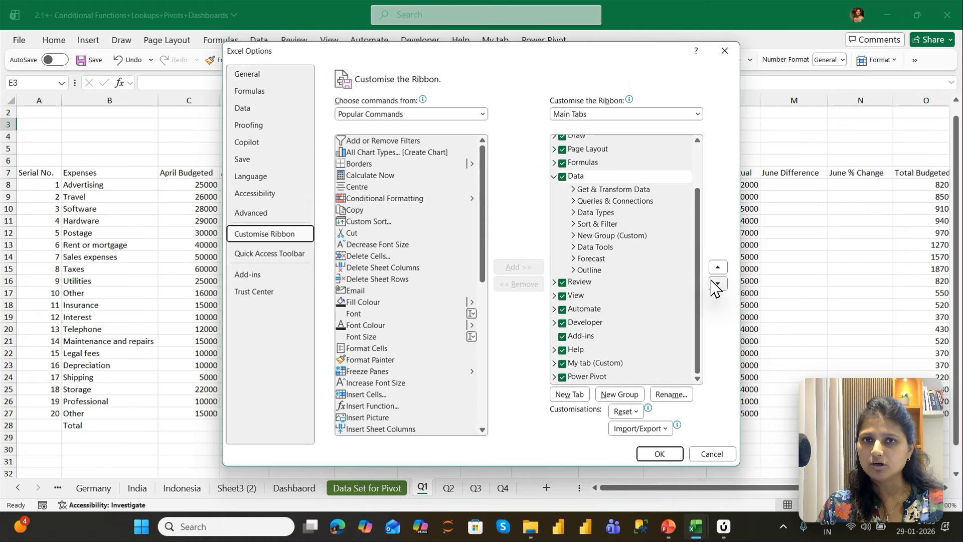
pyautogui.click(660, 454)
pyautogui.doubleClick(420, 40)
pyautogui.click(311, 209)
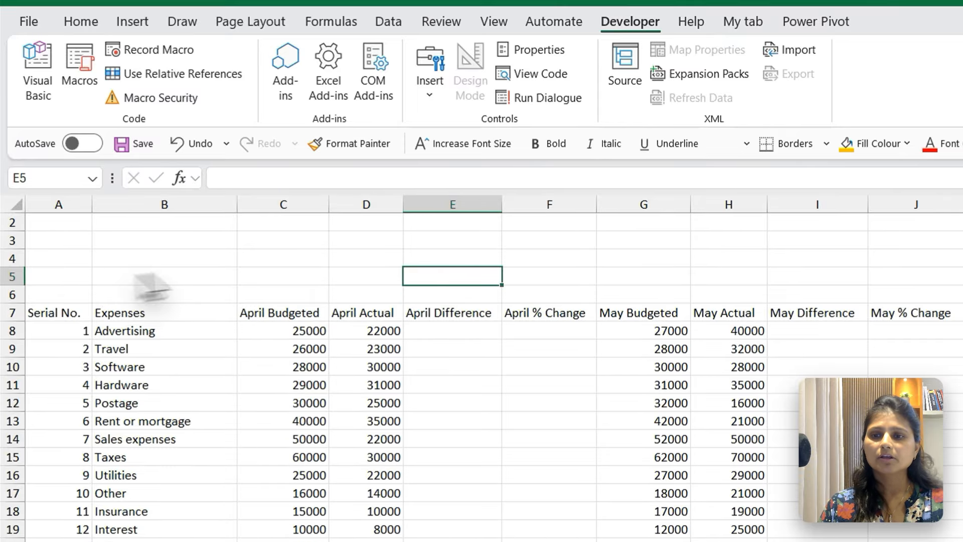
pyautogui.click(225, 202)
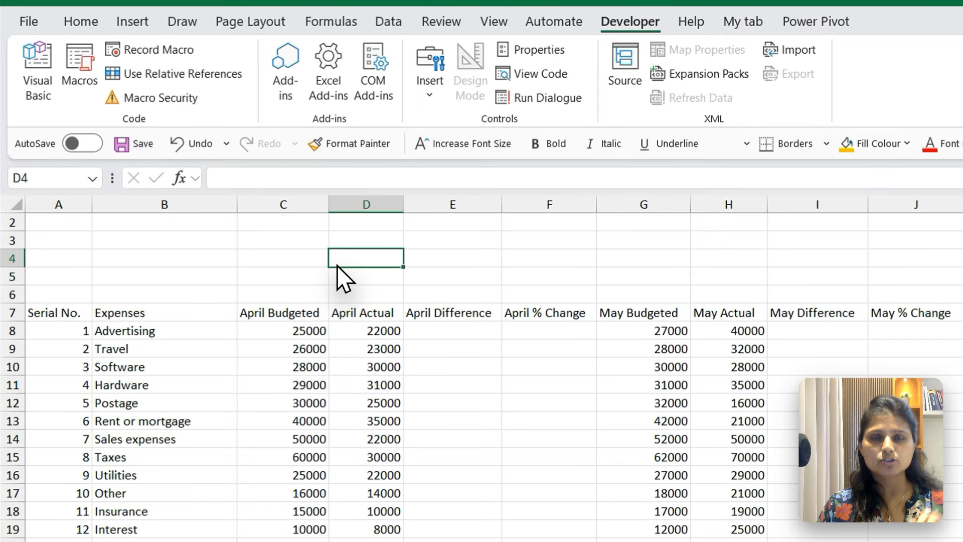